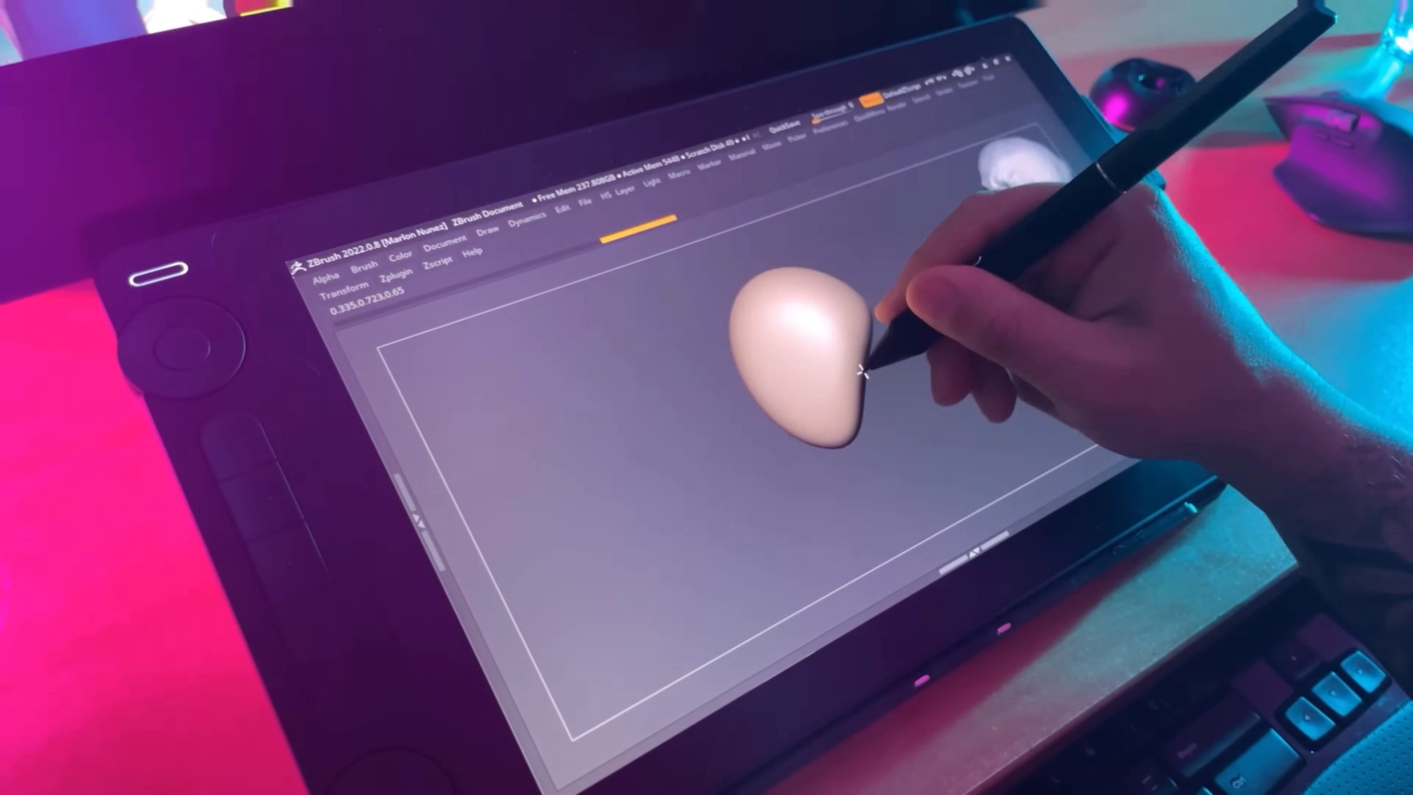
# - Sculpt the base sphere into a creature head with long pointed ears, heavy brows, a nose and an open mouth
pyautogui.moveTo(862, 372); pyautogui.dragTo(880, 334)
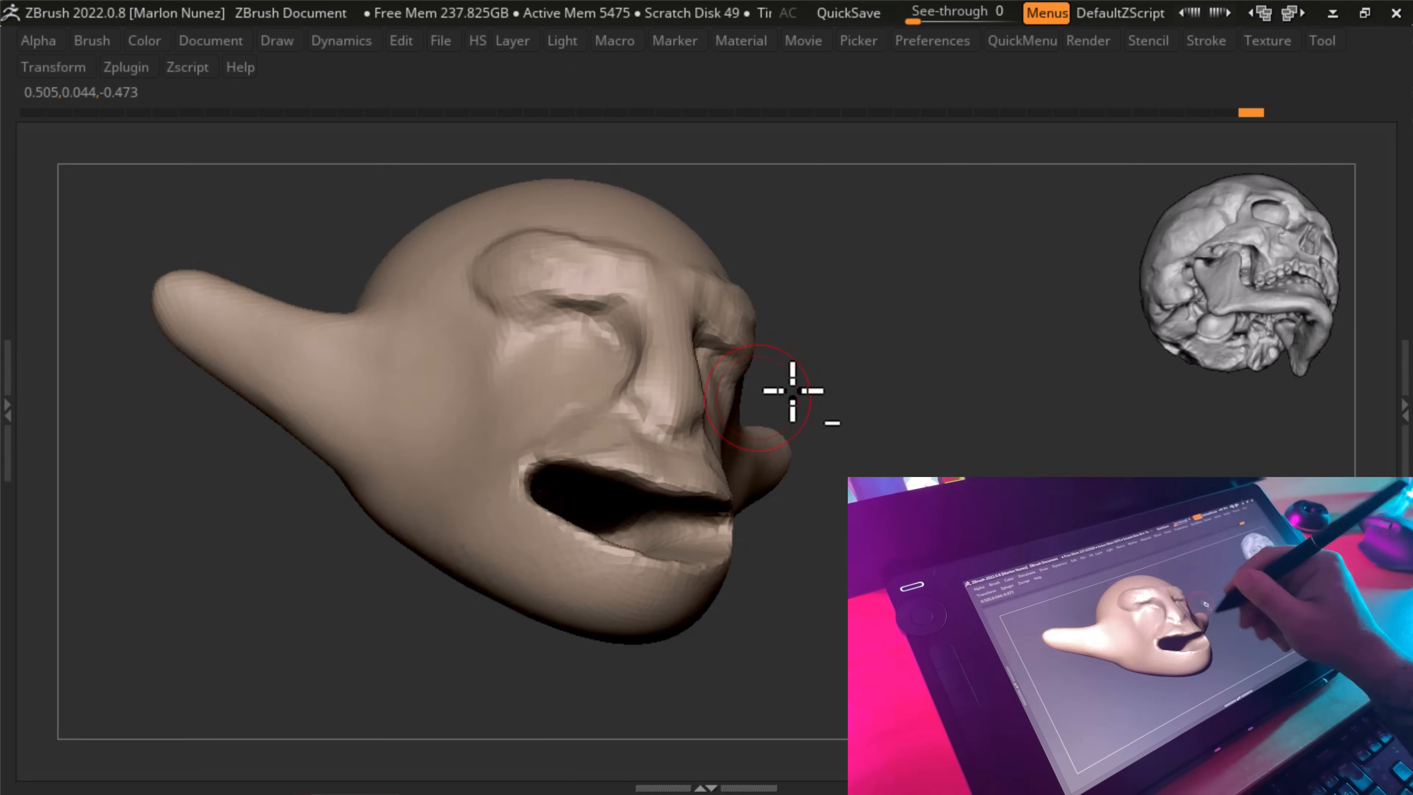
pyautogui.moveTo(791, 394)
pyautogui.mouseDown()
pyautogui.moveTo(630, 434)
pyautogui.moveTo(760, 521)
pyautogui.moveTo(924, 492)
pyautogui.moveTo(842, 512)
pyautogui.moveTo(695, 379)
pyautogui.moveTo(555, 309)
pyautogui.moveTo(969, 338)
pyautogui.mouseUp()
pyautogui.press('s')
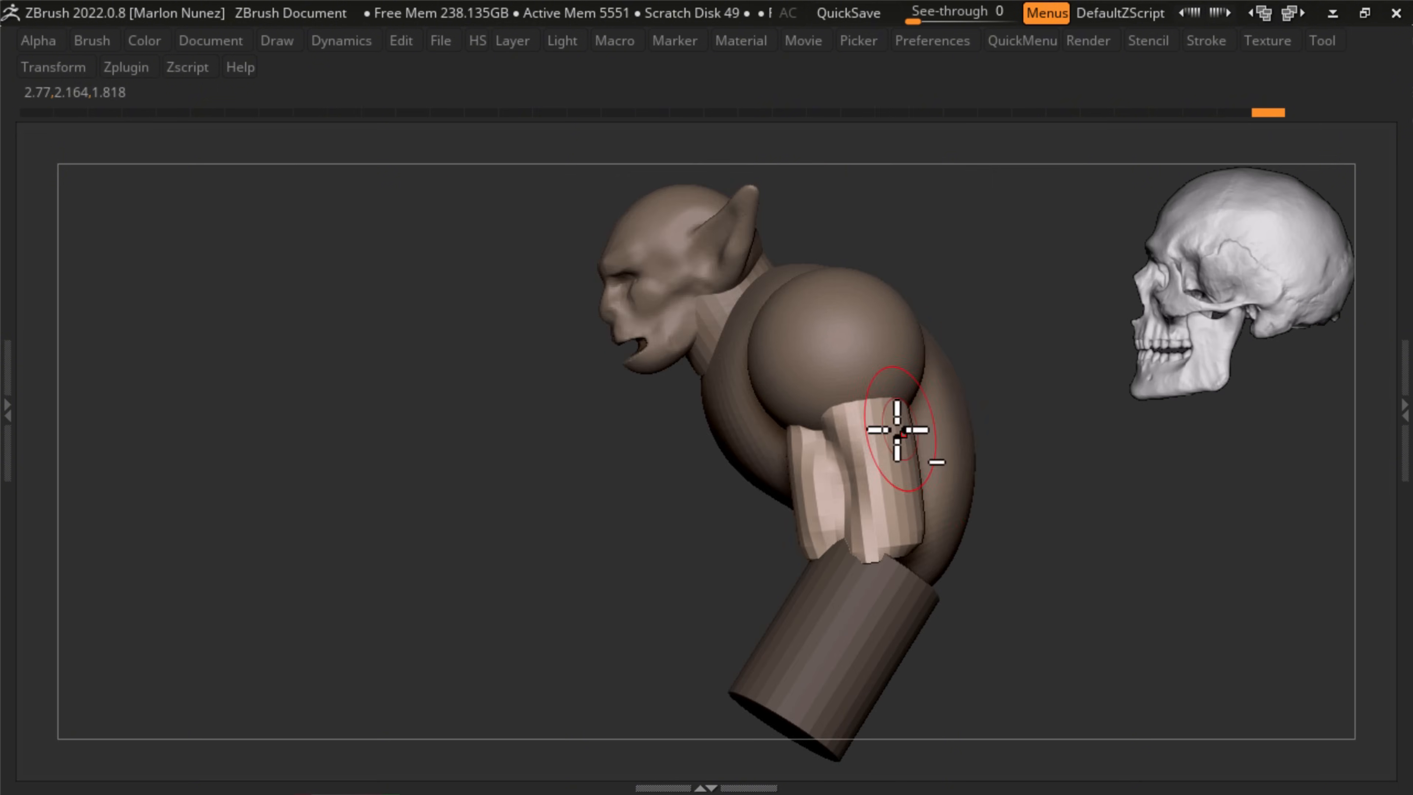
# - Shape the cylinder blockouts below the shoulders into the creature's muscular upper arms and forearms
pyautogui.moveTo(897, 429)
pyautogui.mouseDown()
pyautogui.moveTo(988, 552)
pyautogui.moveTo(937, 463)
pyautogui.moveTo(798, 606)
pyautogui.moveTo(788, 489)
pyautogui.moveTo(758, 651)
pyautogui.mouseUp()
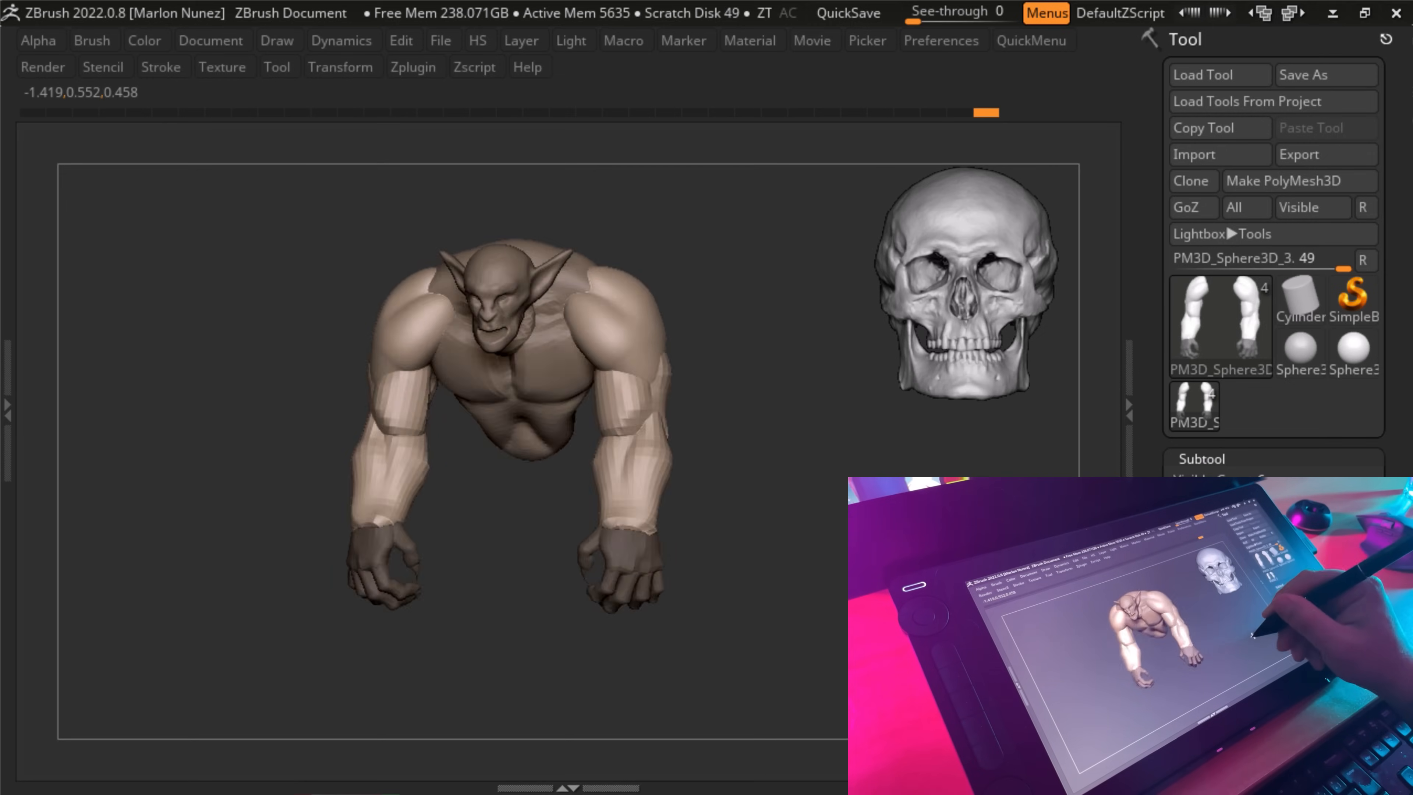
pyautogui.moveTo(694, 501); pyautogui.dragTo(631, 480)
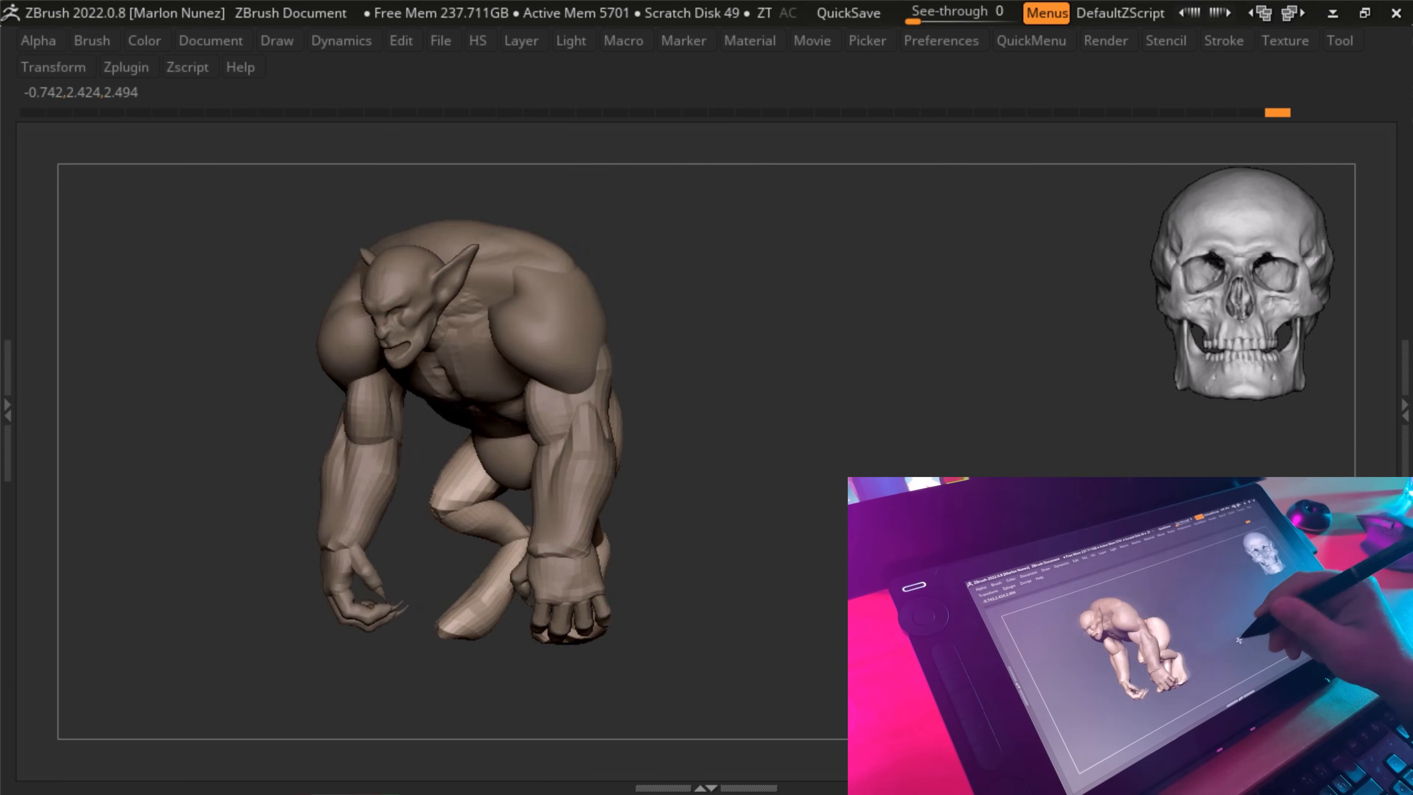
# - Select the torso subtool and adjust the proportions of the crouching figure's hunched body
pyautogui.keyDown('alt'); pyautogui.click(449, 440); pyautogui.keyUp('alt')
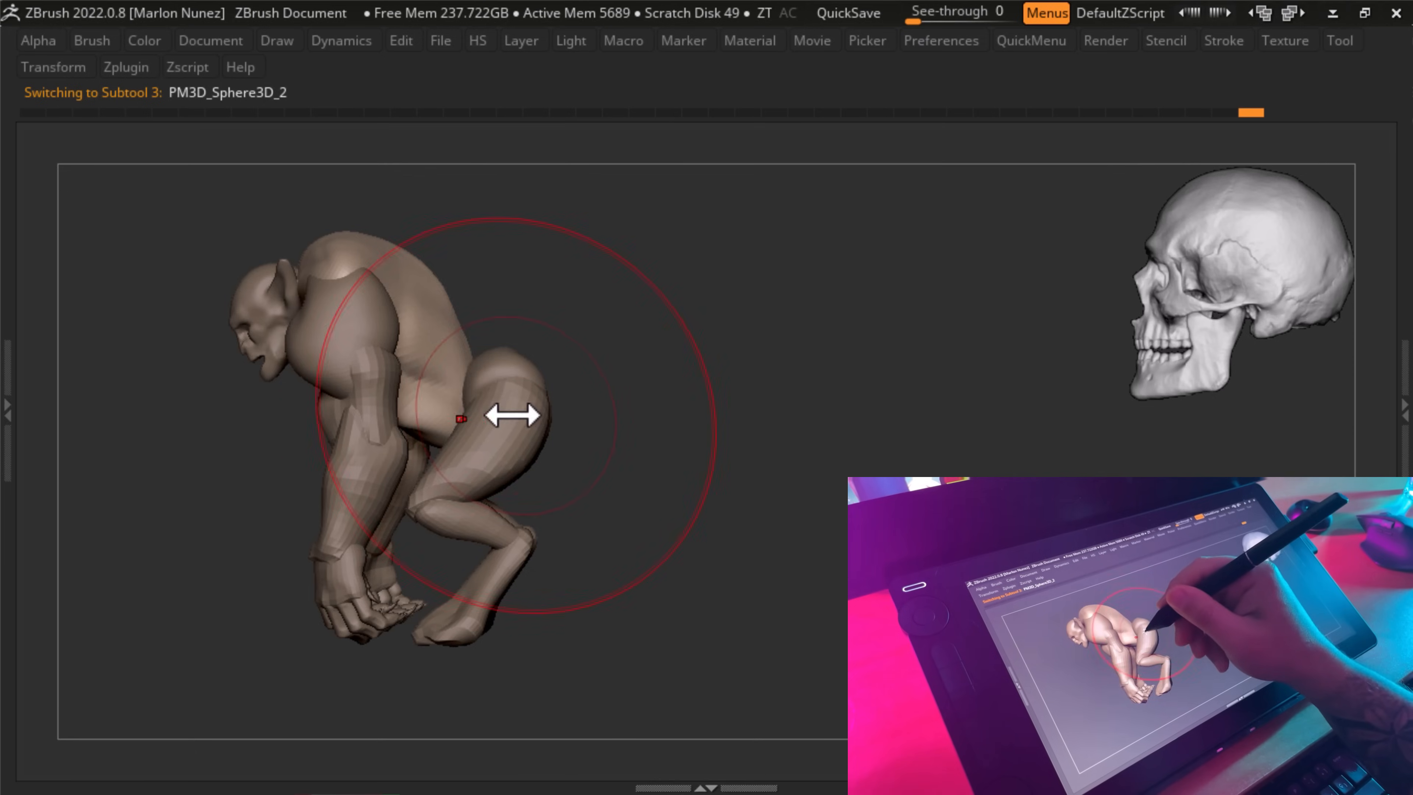
pyautogui.moveTo(512, 415); pyautogui.dragTo(797, 463)
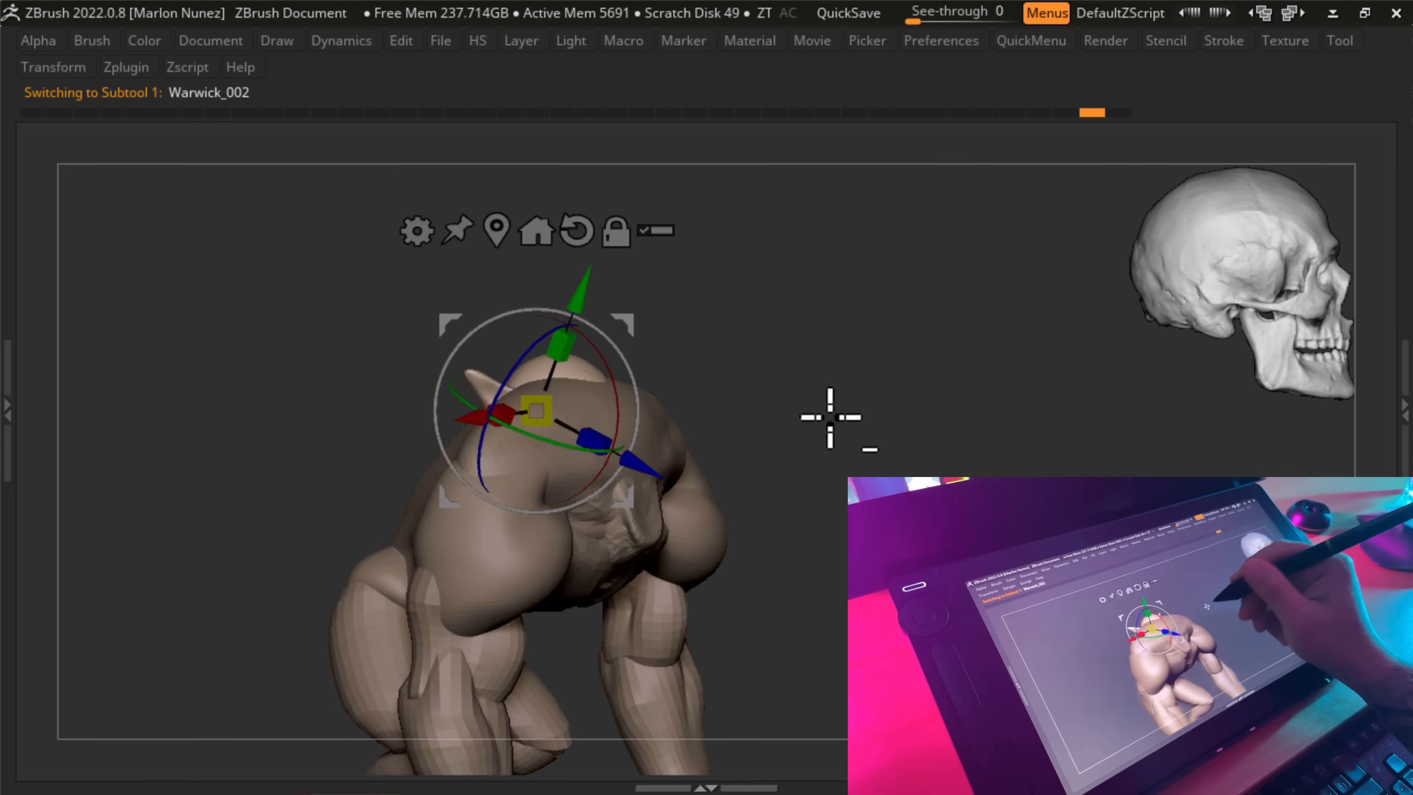
pyautogui.moveTo(830, 418); pyautogui.dragTo(788, 442)
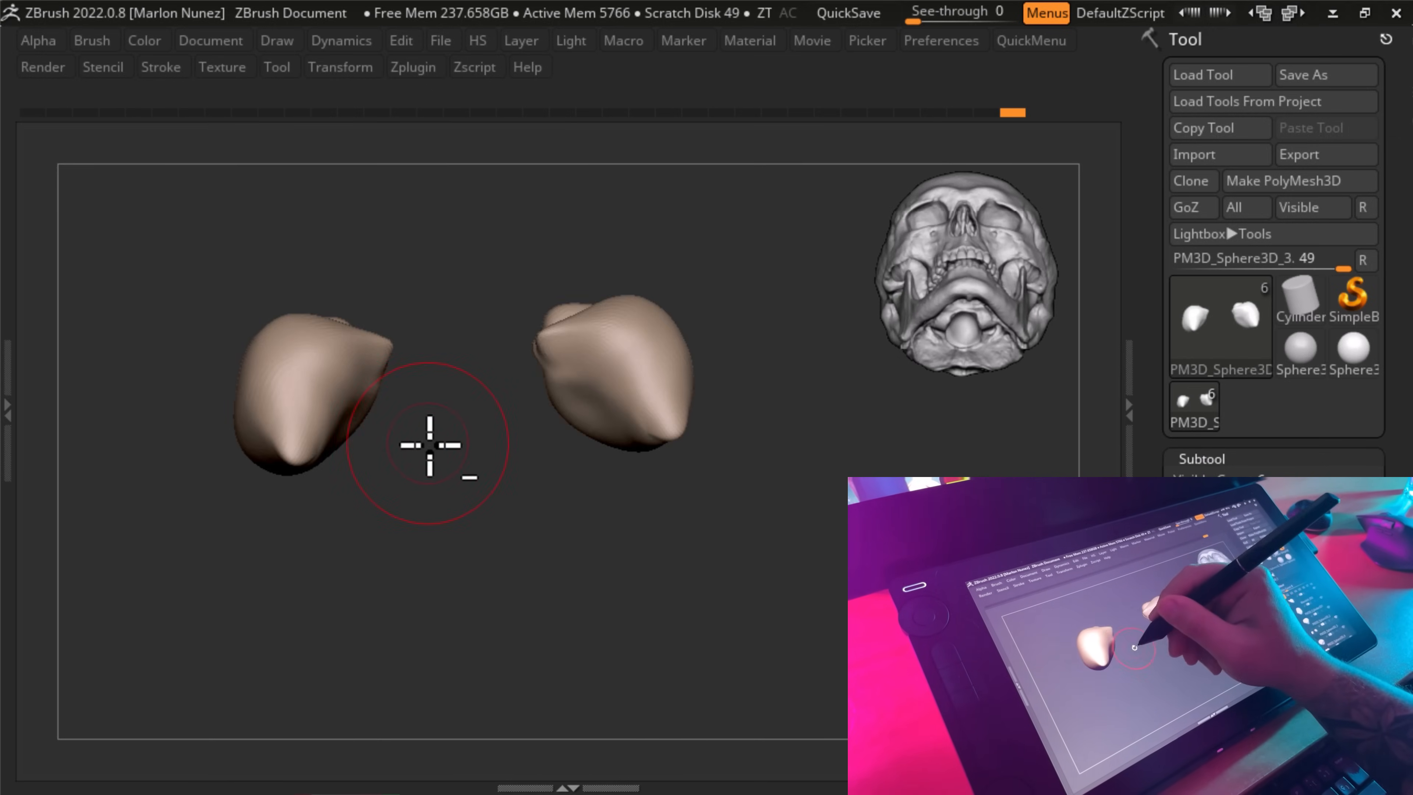
# - Sculpt the isolated pair of mirrored rounded volumes and refine the muscular body around the shoulders and arms
pyautogui.moveTo(361, 418); pyautogui.dragTo(303, 426)
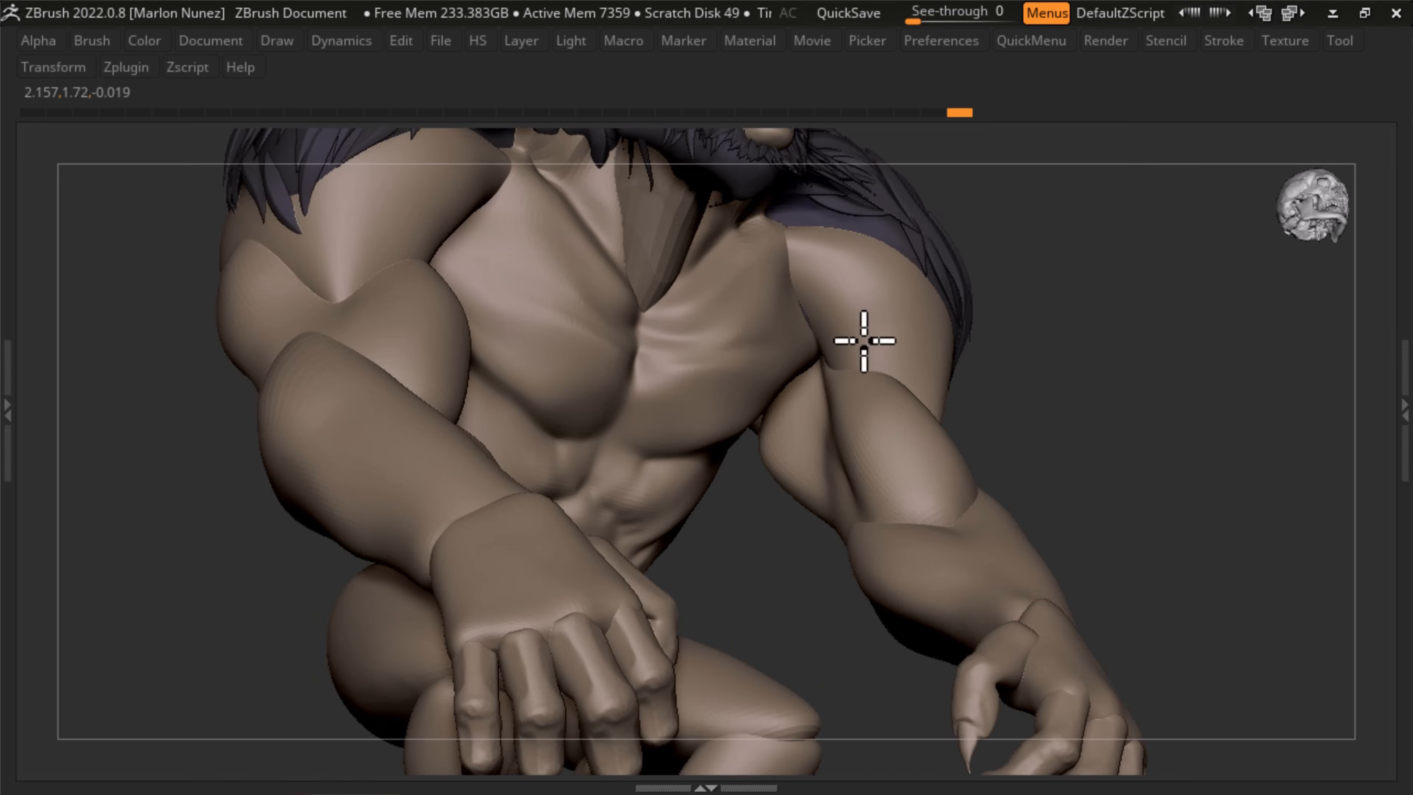
pyautogui.moveTo(861, 338); pyautogui.dragTo(1085, 408)
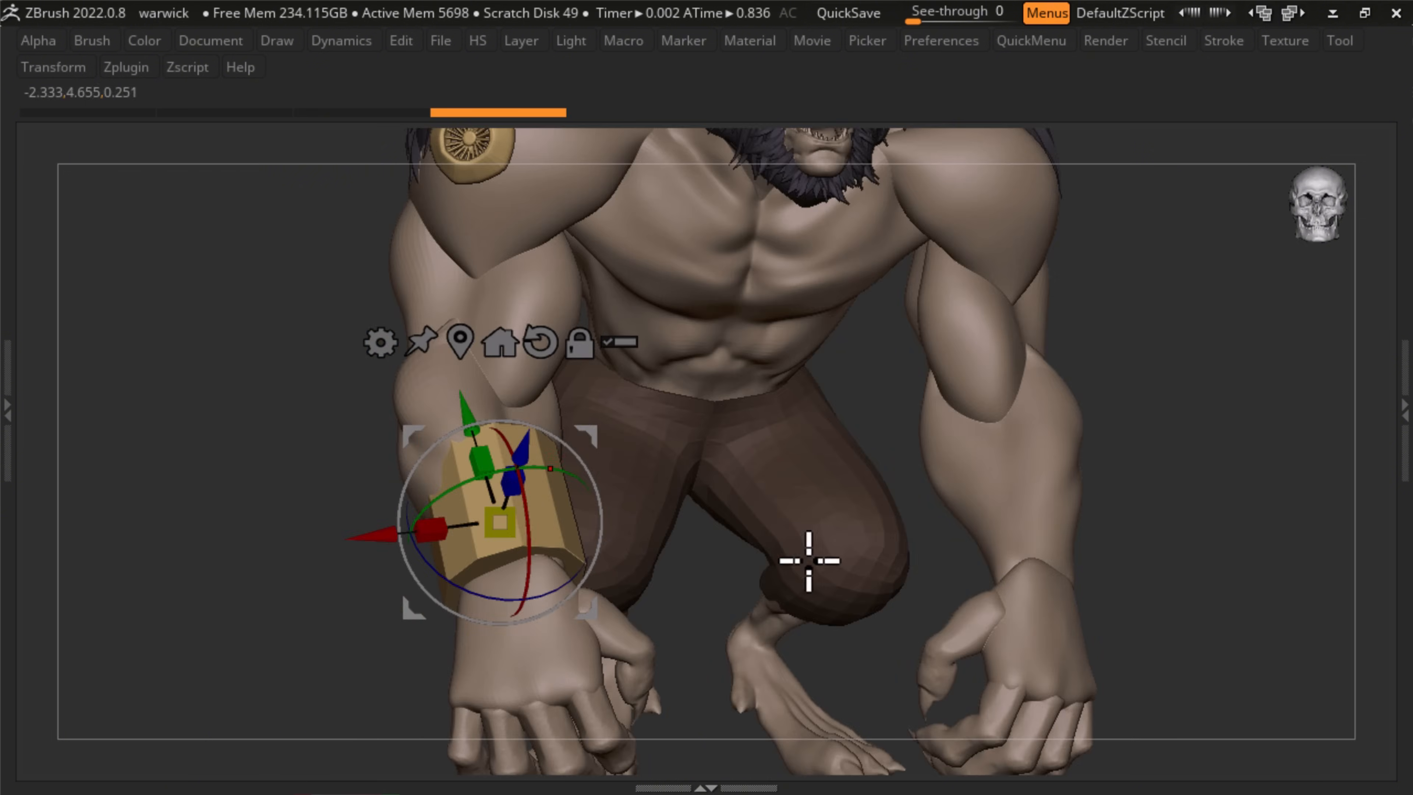
# - Fit the faceted bracer around the forearm and adjust the ZRemesher target polygon count for the back tubes
pyautogui.moveTo(810, 561); pyautogui.dragTo(867, 562)
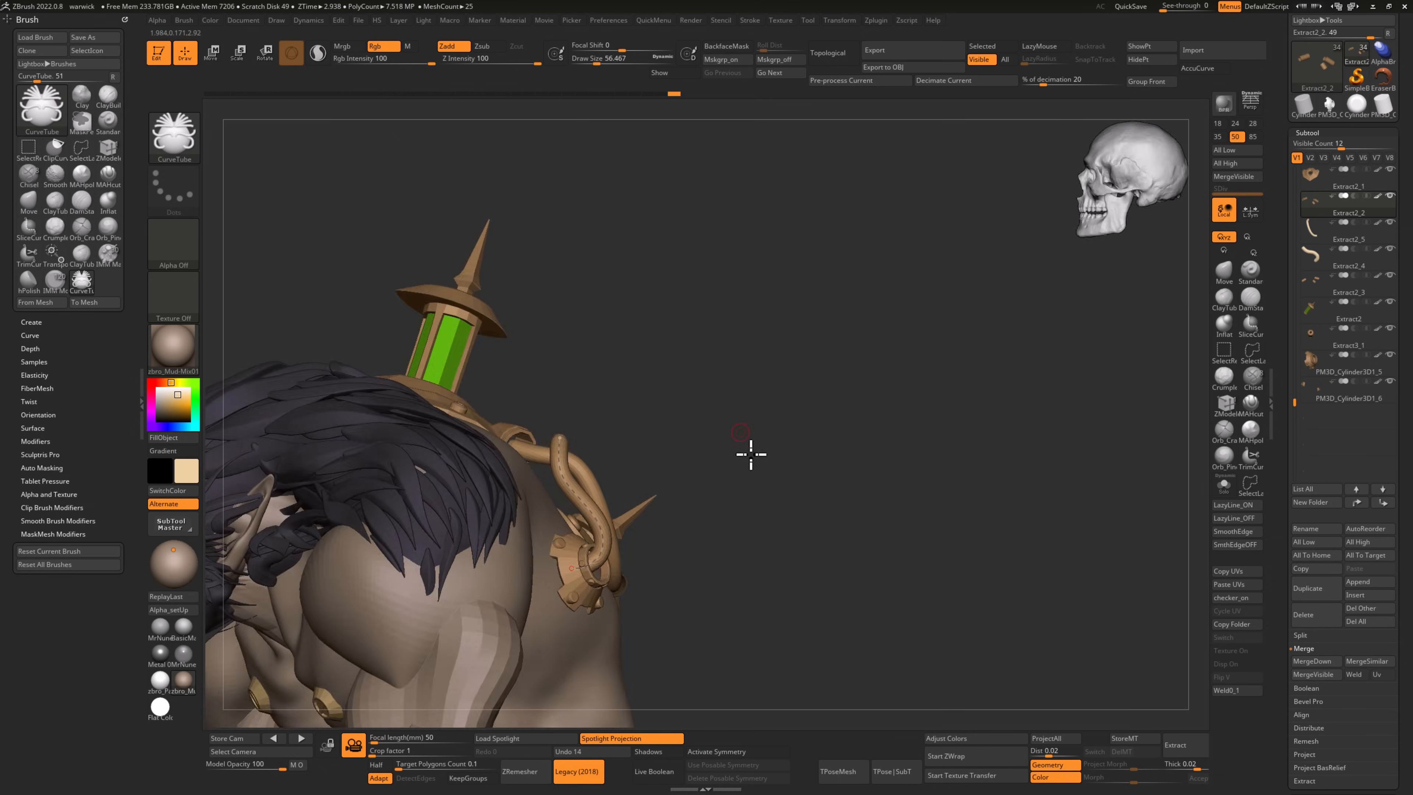
pyautogui.moveTo(457, 770); pyautogui.dragTo(449, 770)
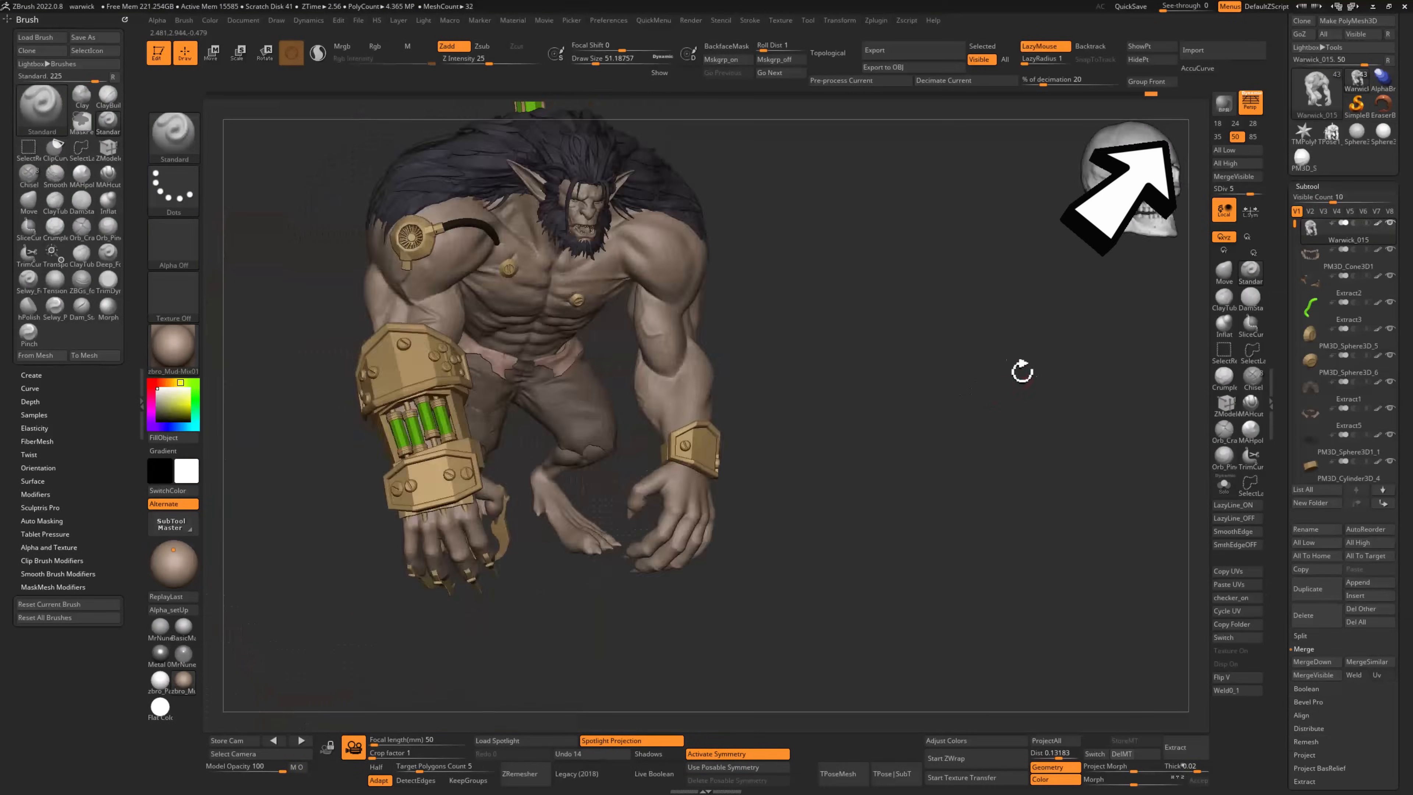
# - Examine the sculpted creature from the front, and its isolated body from the side and back
pyautogui.moveTo(1018, 372); pyautogui.dragTo(975, 373)
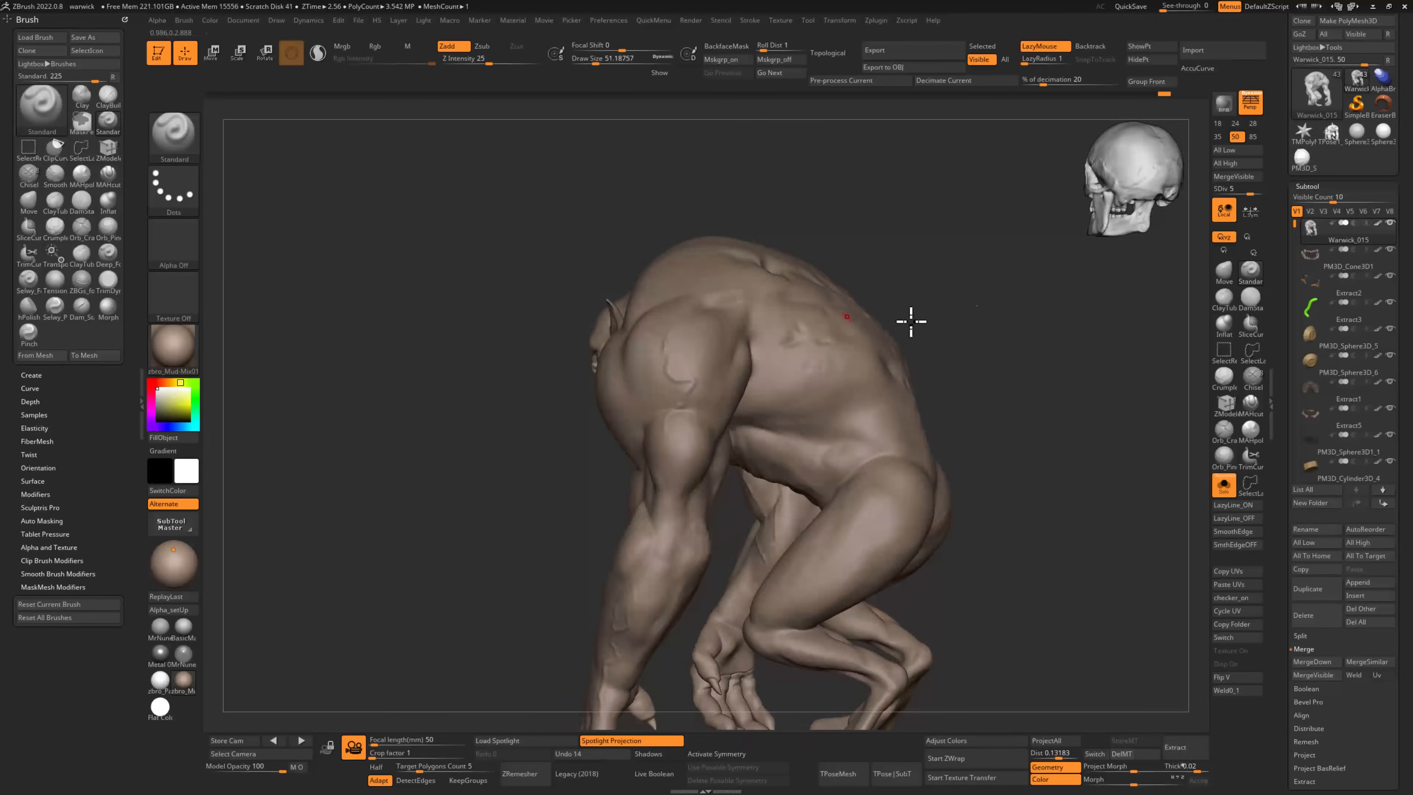
pyautogui.moveTo(908, 315); pyautogui.dragTo(826, 536)
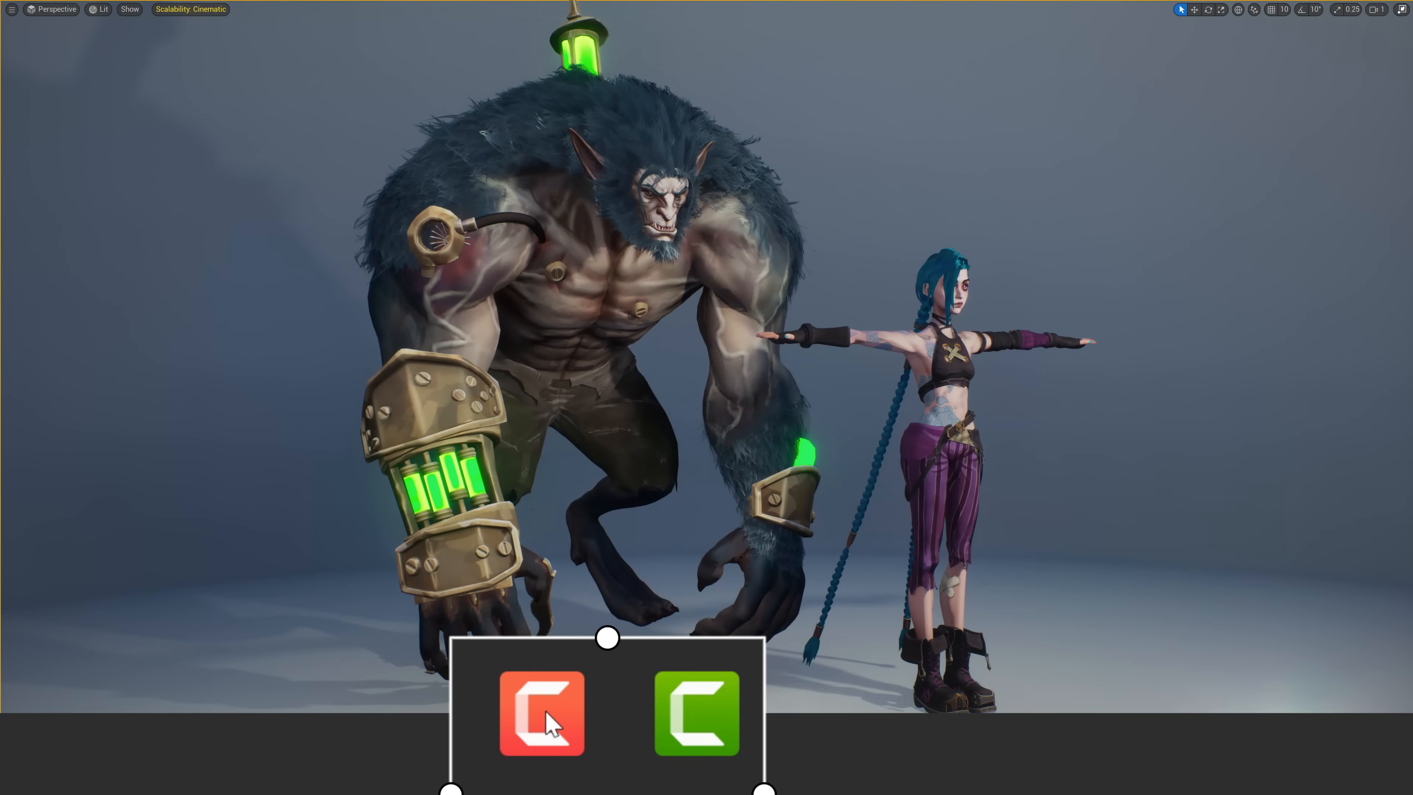
# - Open Camtasia Recorder, disable the camera and system audio, and start recording Screen 1 with the Video Call microphone
pyautogui.click(543, 718)
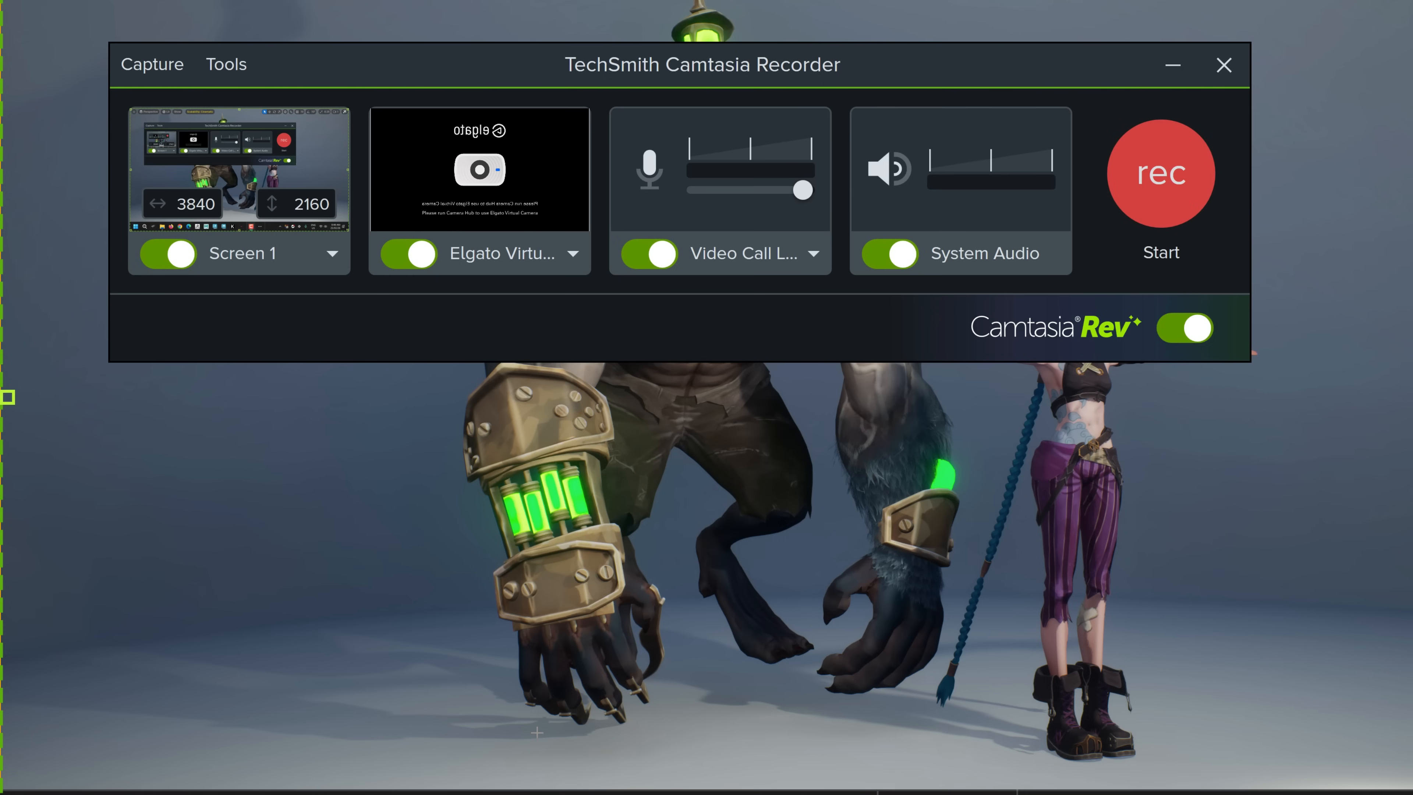
pyautogui.click(297, 259)
pyautogui.click(572, 255)
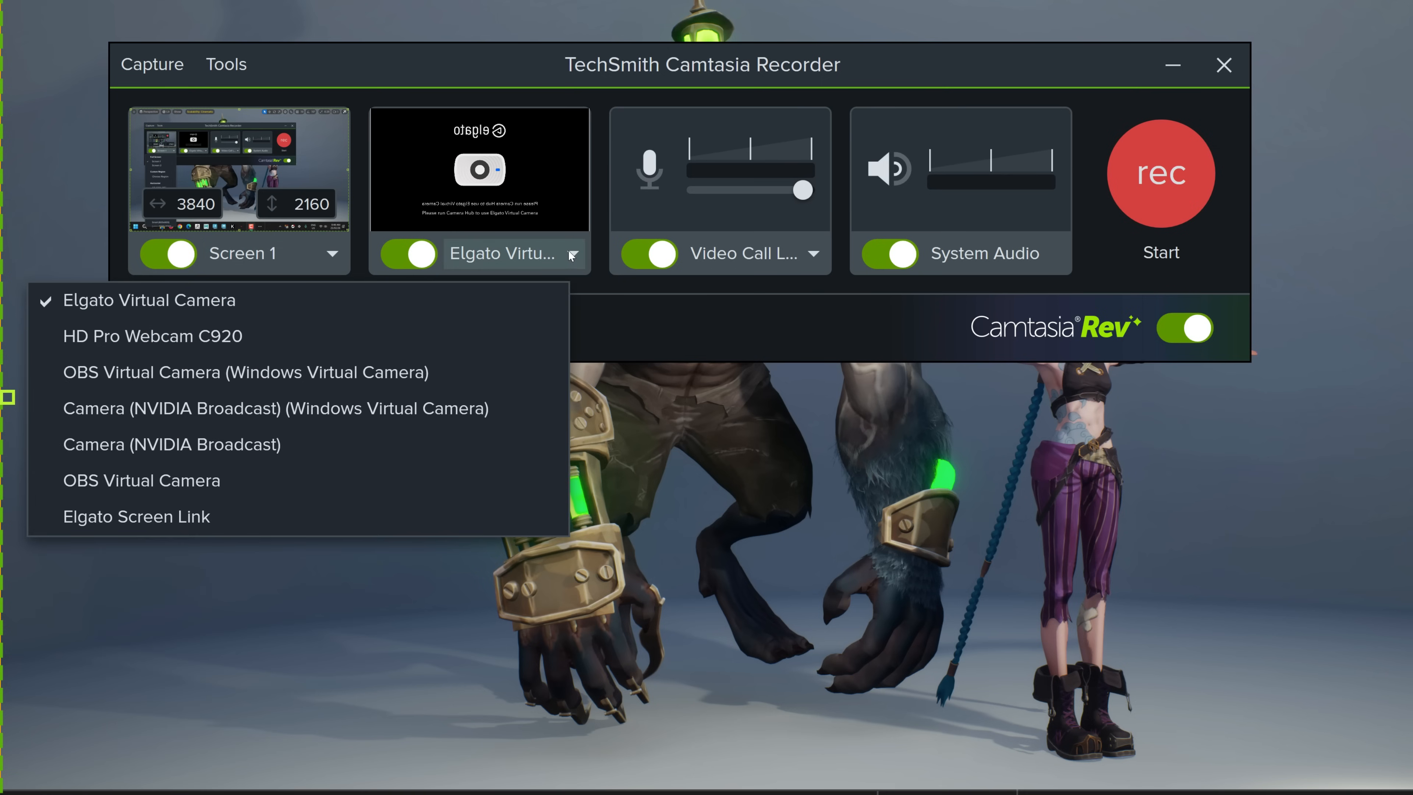
pyautogui.click(812, 254)
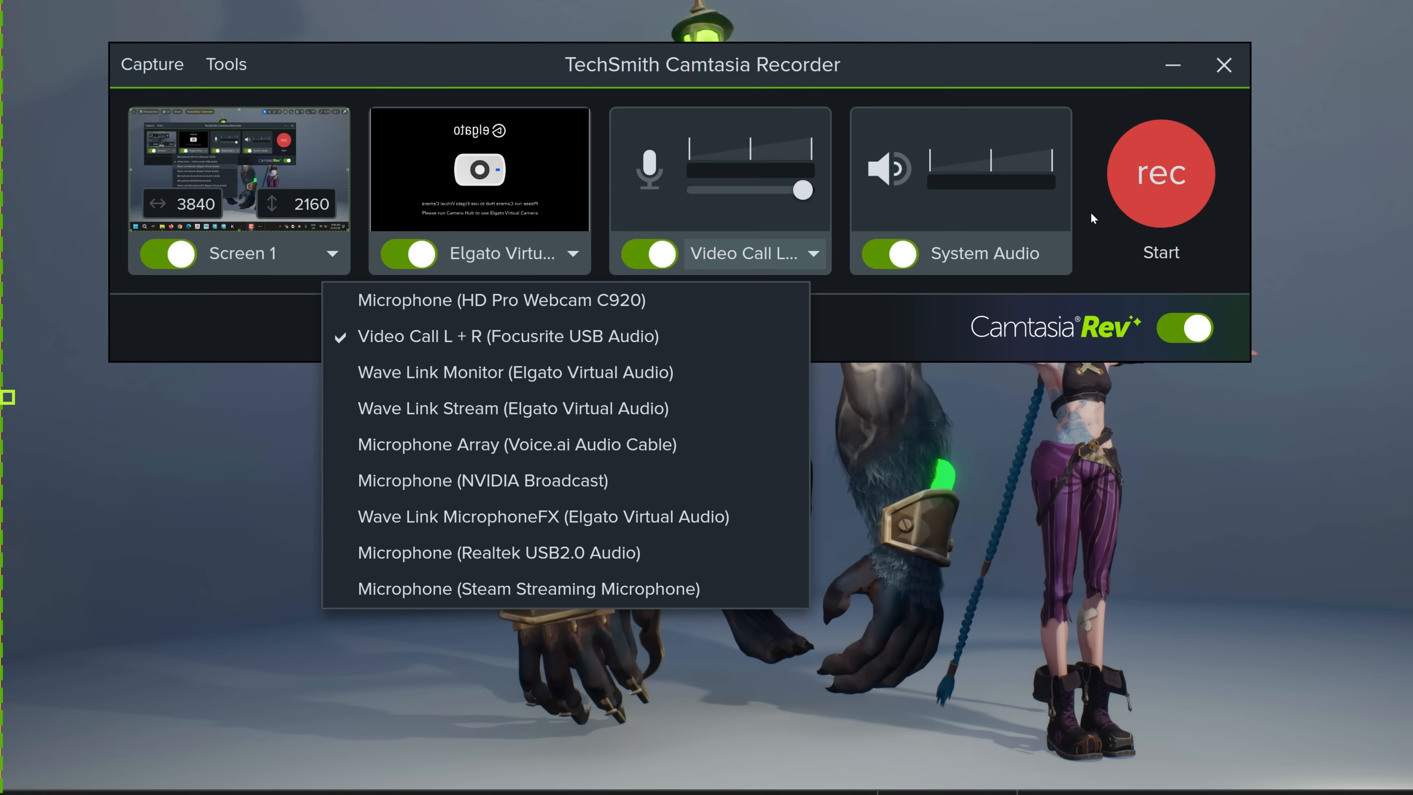
pyautogui.click(879, 256)
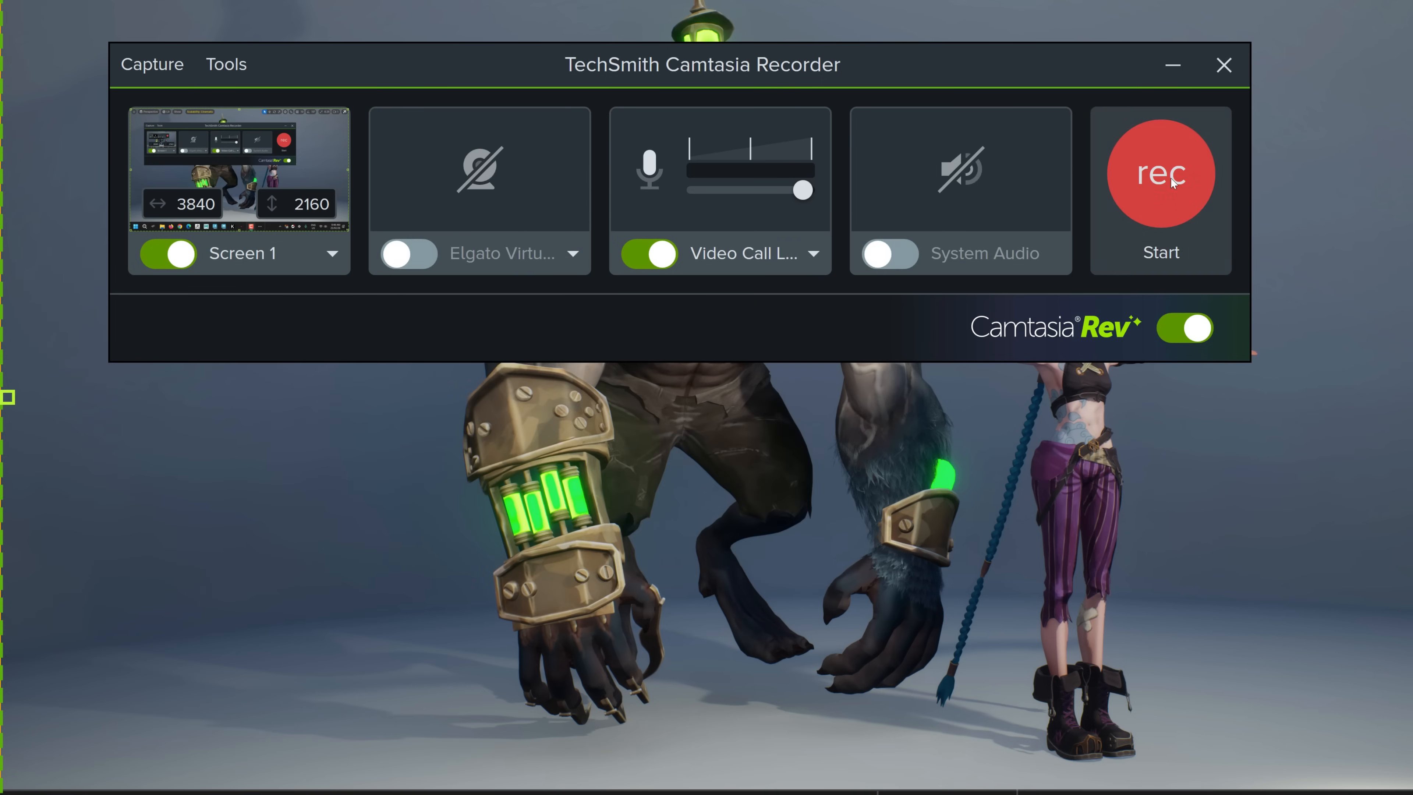
pyautogui.click(1161, 174)
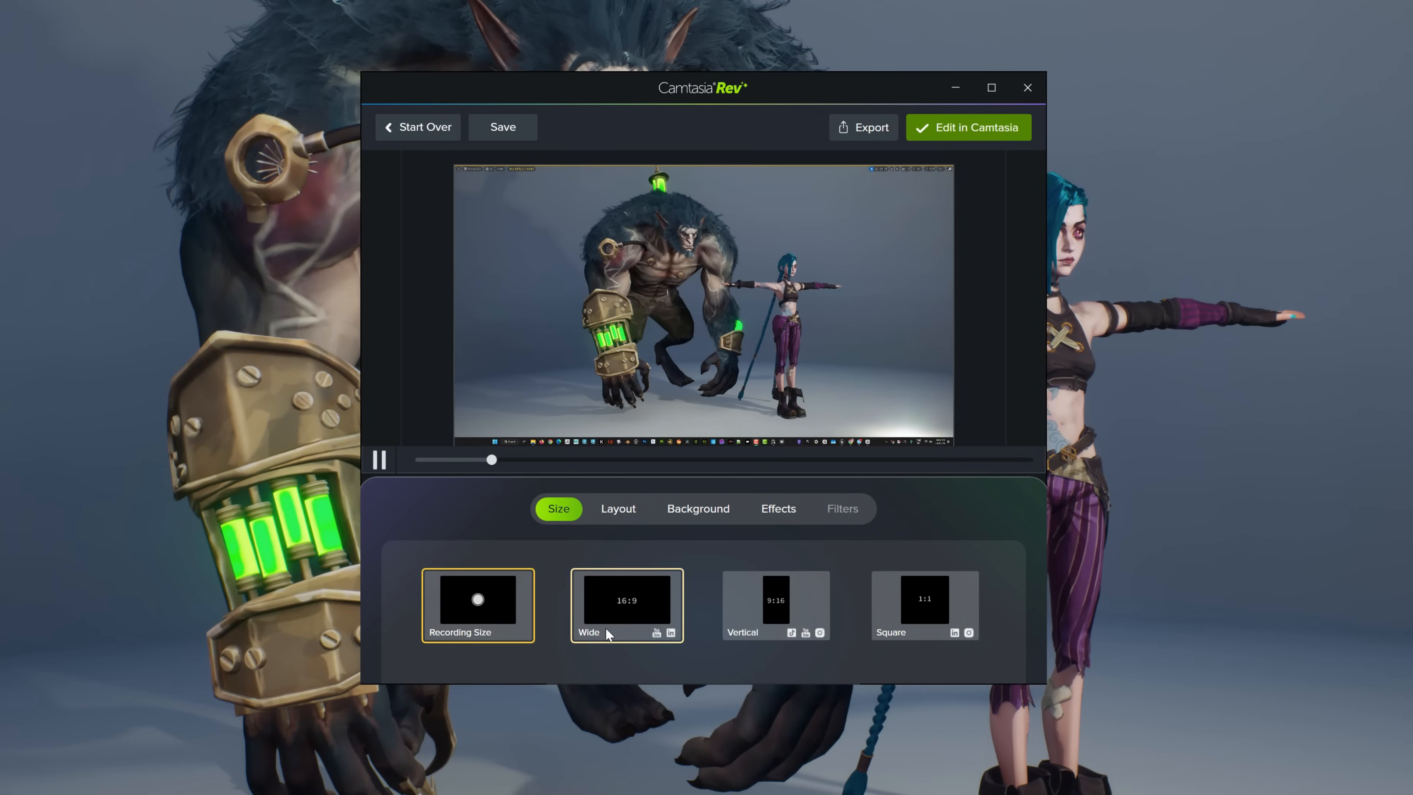
# - Browse the layout presets for the new screen recording and open it for editing in Camtasia
pyautogui.click(621, 510)
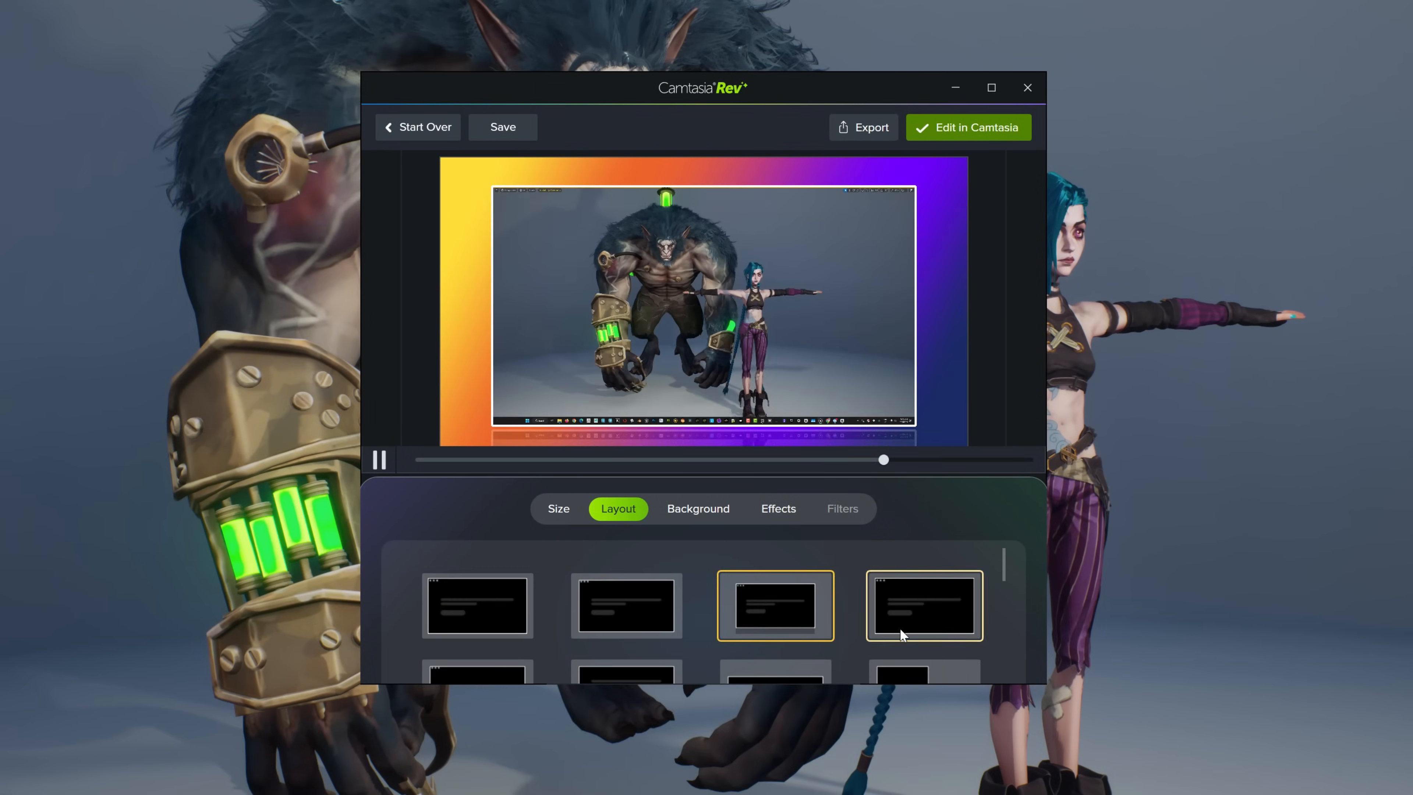
pyautogui.click(990, 128)
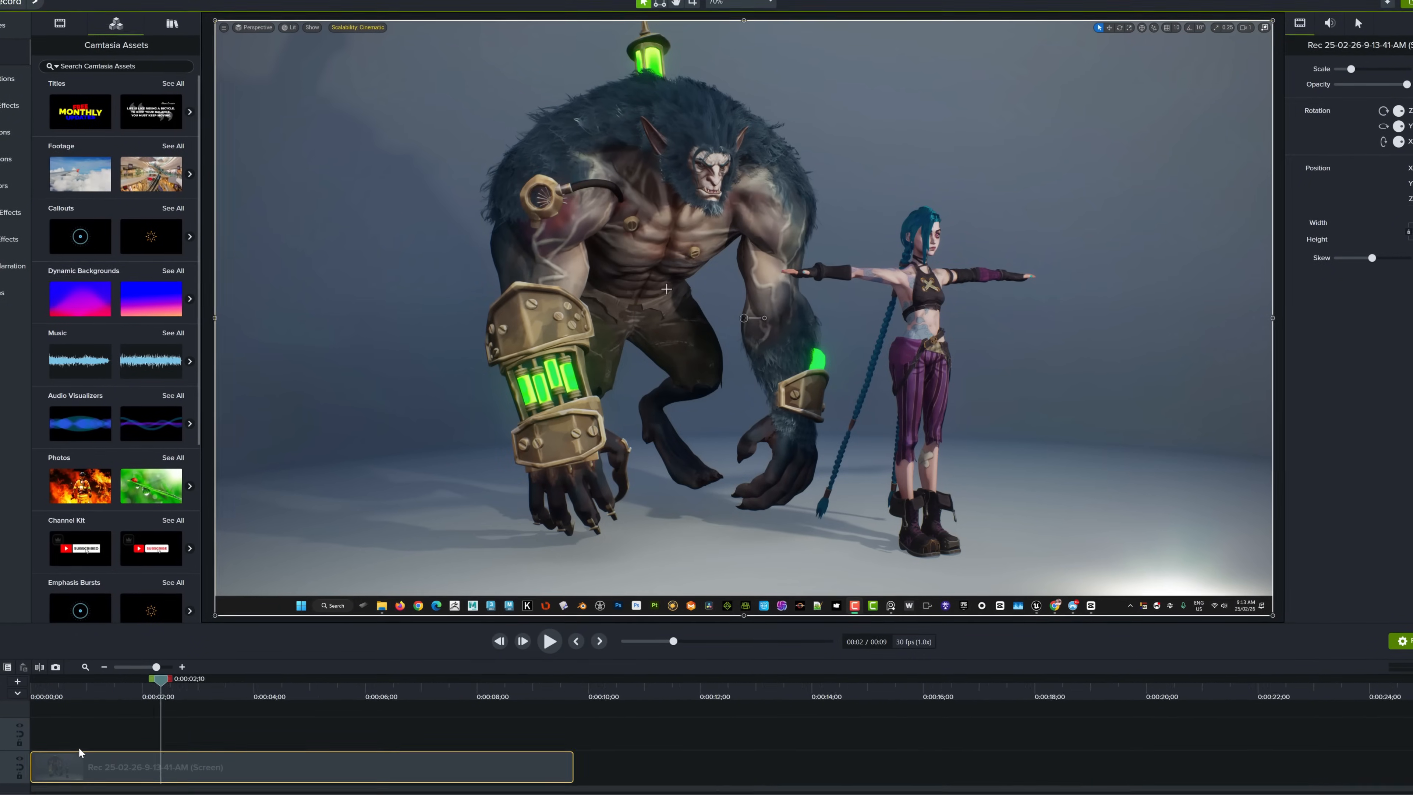
# - Split the recording near its beginning, delete the opening section and move the remaining clip to the start of the timeline
pyautogui.keyDown('ctrl'); pyautogui.scroll(5, 79, 753); pyautogui.keyUp('ctrl')
pyautogui.moveTo(270, 694); pyautogui.dragTo(470, 697)
pyautogui.press('s')
pyautogui.click(293, 769)
pyautogui.press('Delete')
pyautogui.moveTo(440, 771); pyautogui.dragTo(151, 785)
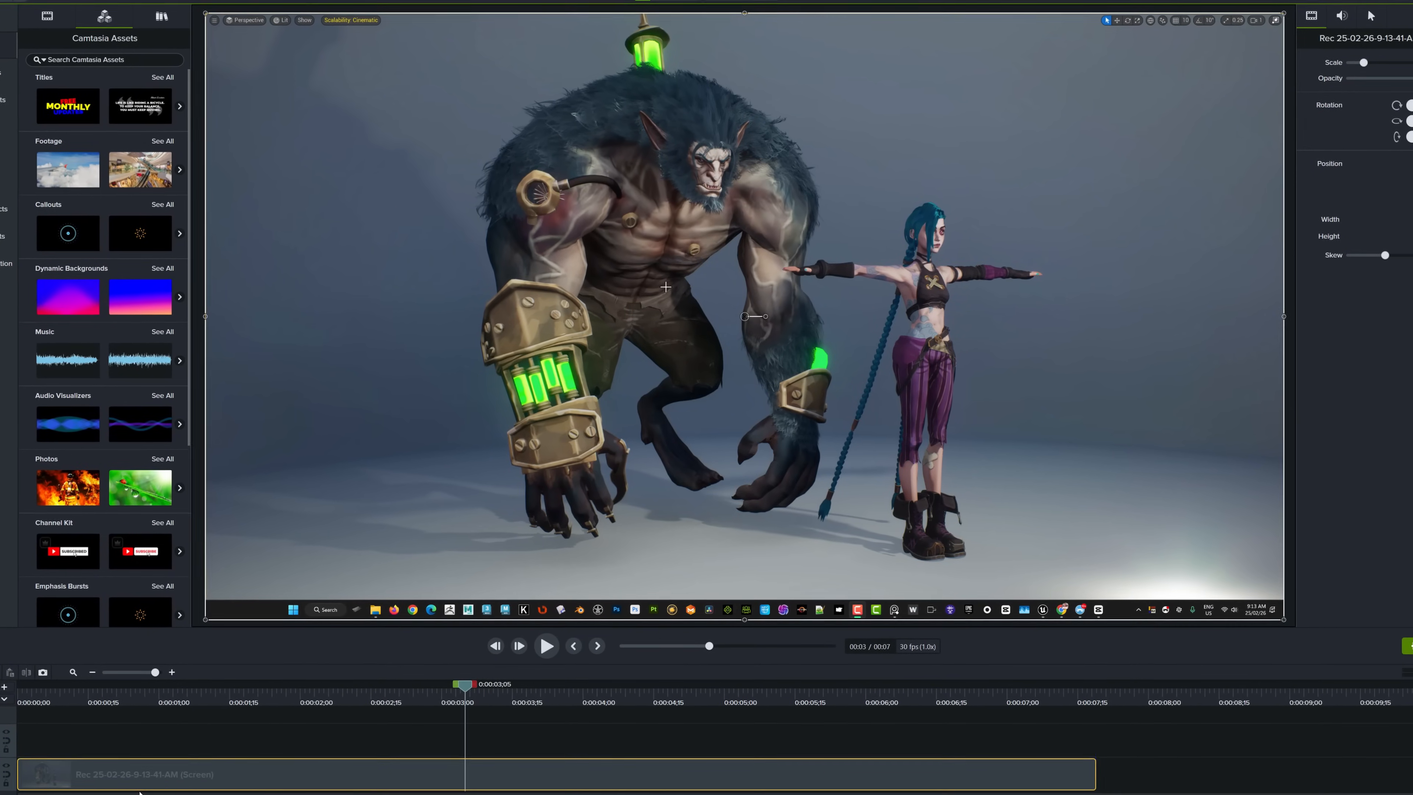
# - Move the playhead to 0:00:04;16 in the trimmed recording
pyautogui.moveTo(465, 686); pyautogui.dragTo(654, 690)
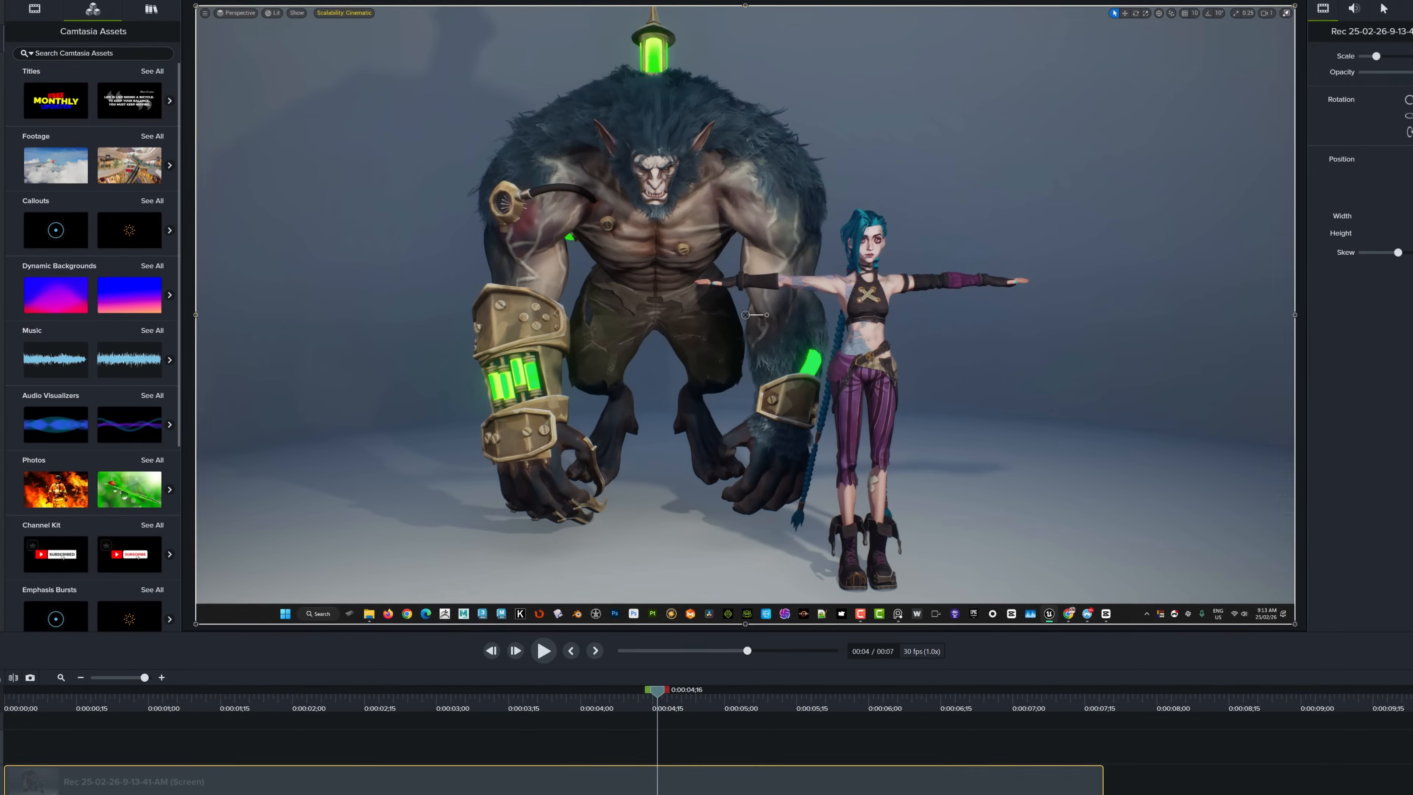
pyautogui.hotkey('ctrl', 'e')
pyautogui.click(631, 367)
pyautogui.click(581, 366)
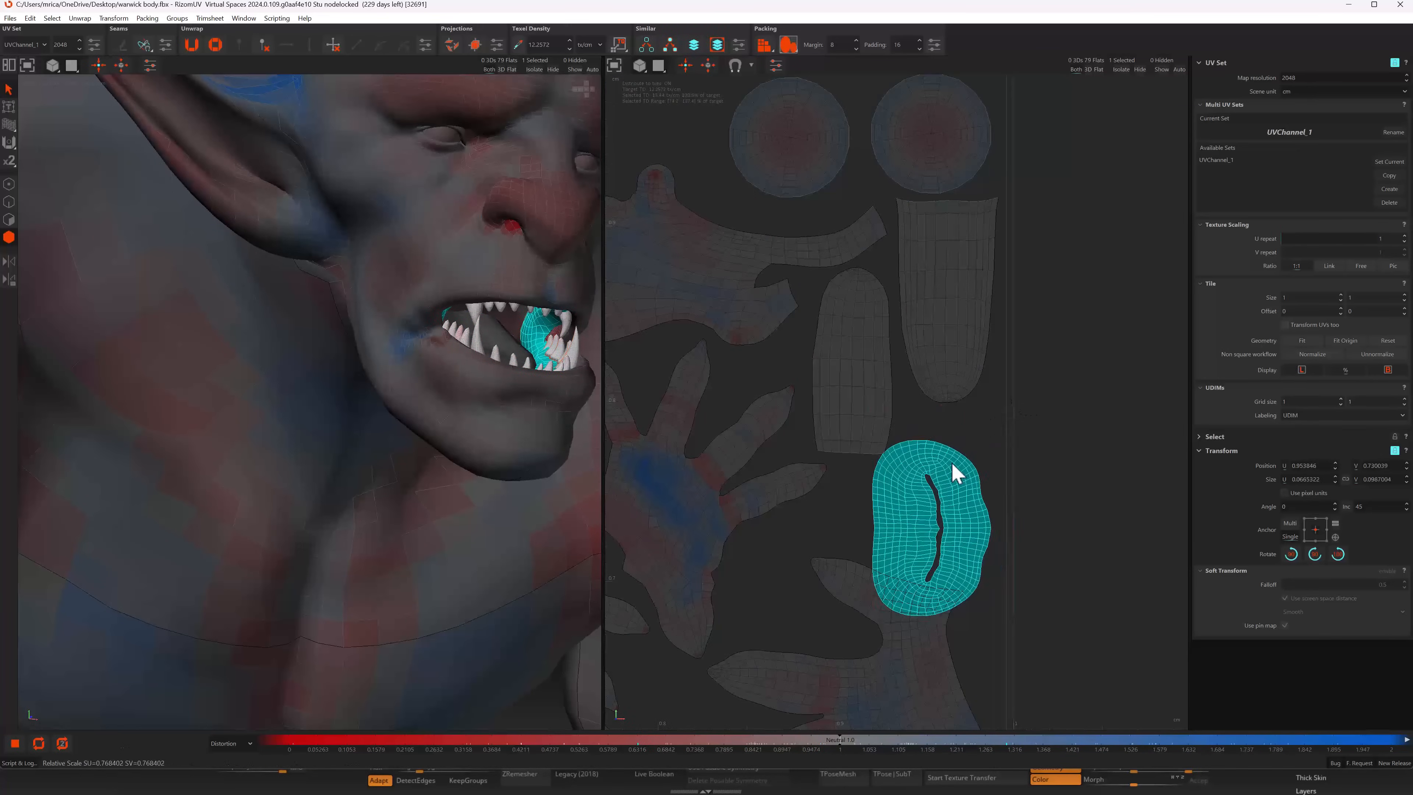
# - Switch to RizomUV and scale down the selected inner-mouth UV island of the body
pyautogui.rightClick(949, 430)
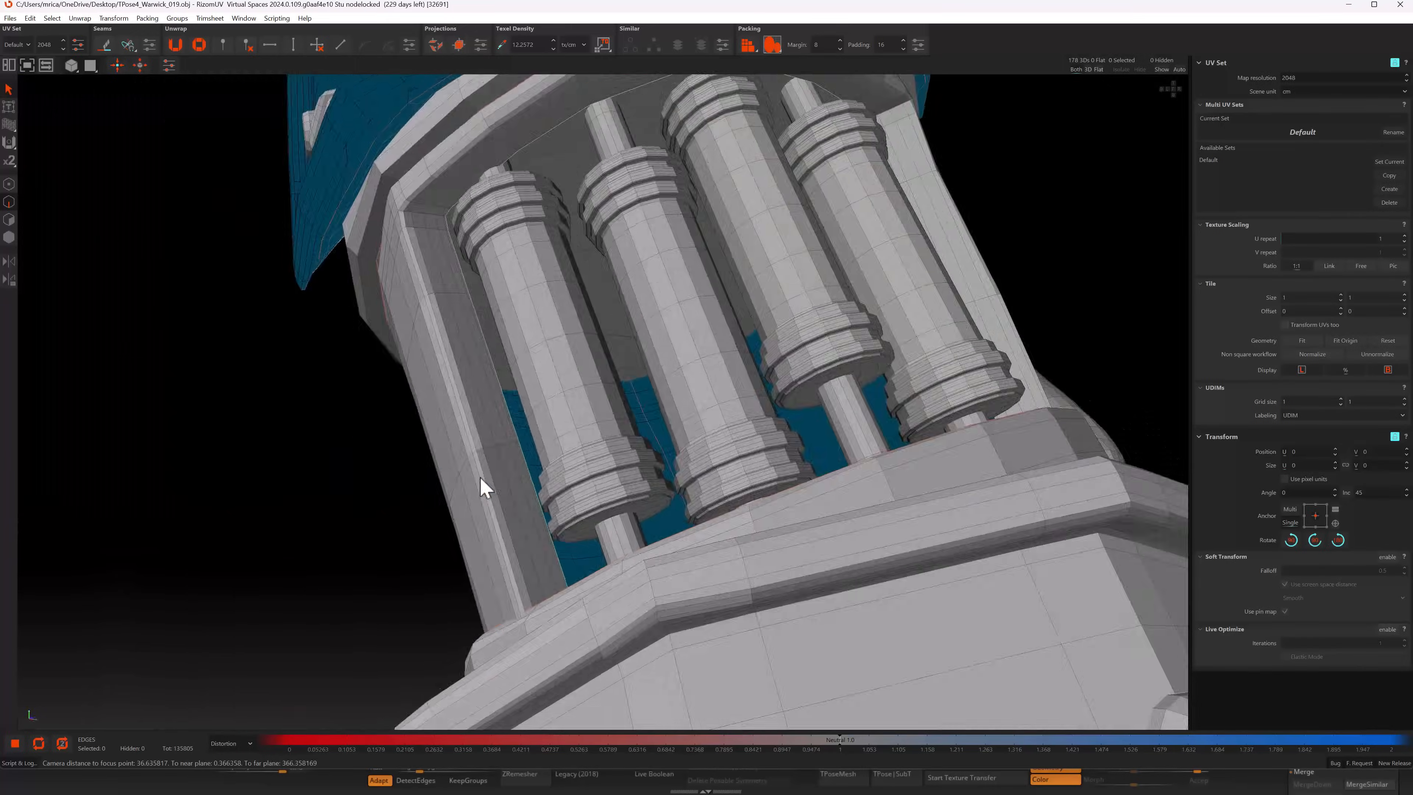
# - Isolate the four thin rods of the forearm cylinders and unfold their UVs
pyautogui.moveTo(479, 476); pyautogui.dragTo(669, 435, button='middle')
pyautogui.press('space')
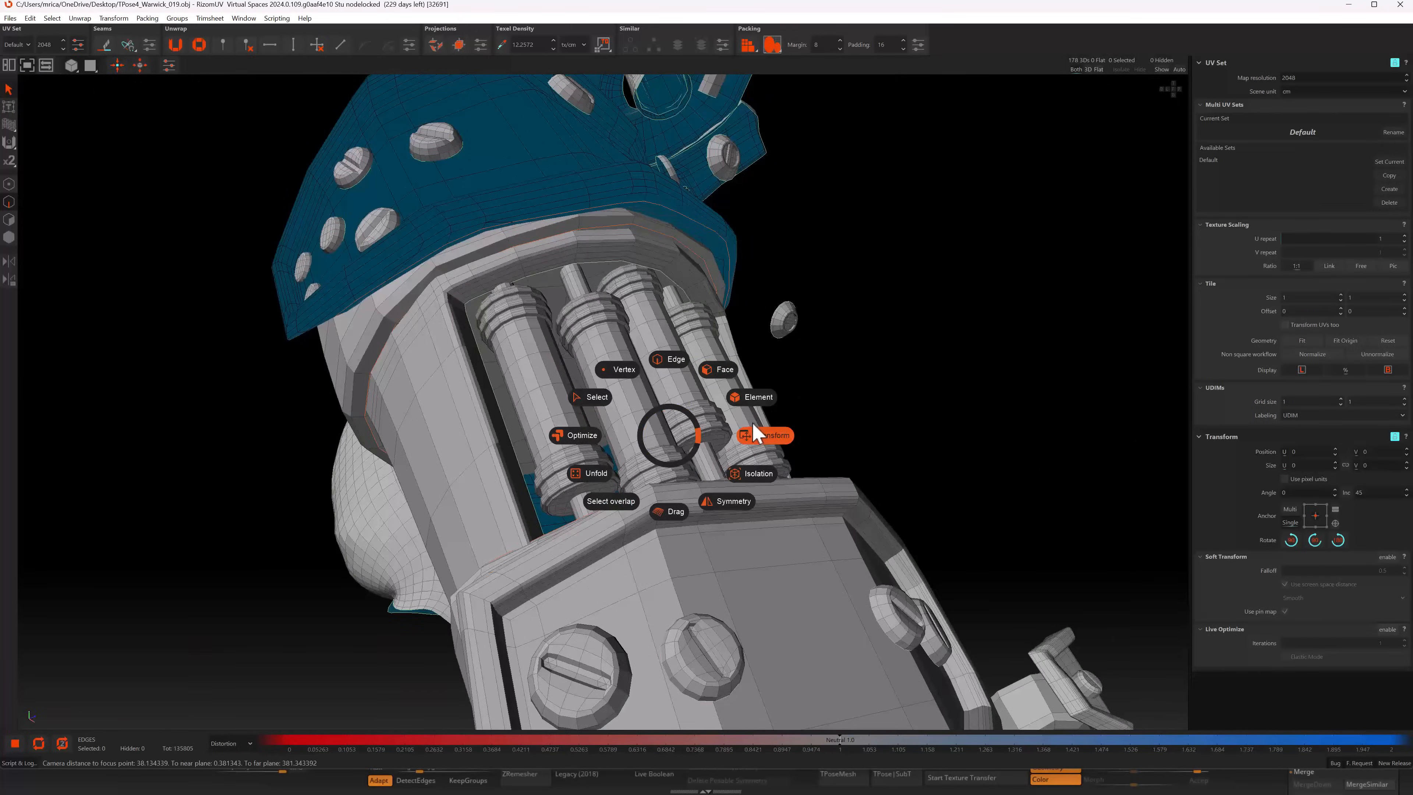
pyautogui.click(176, 46)
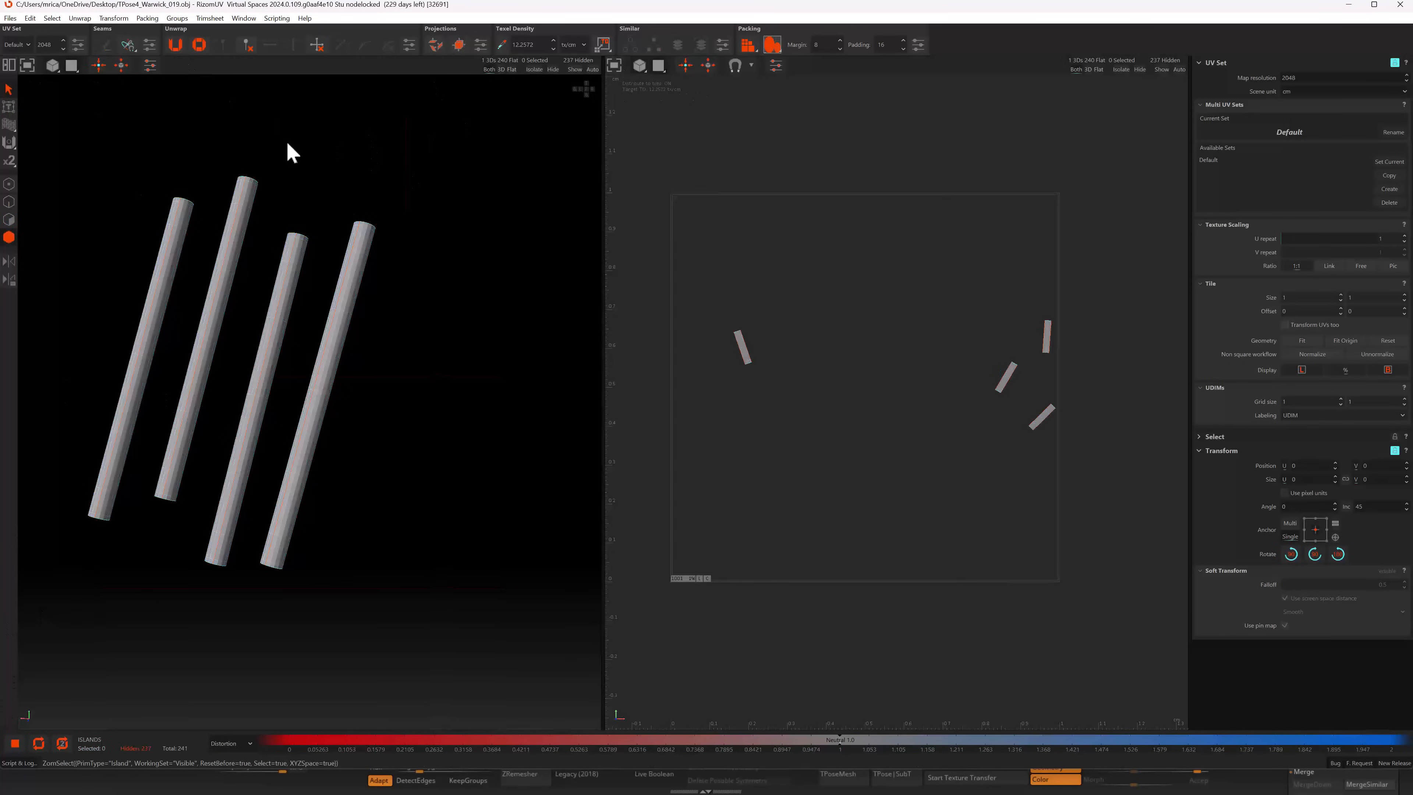
pyautogui.click(466, 240)
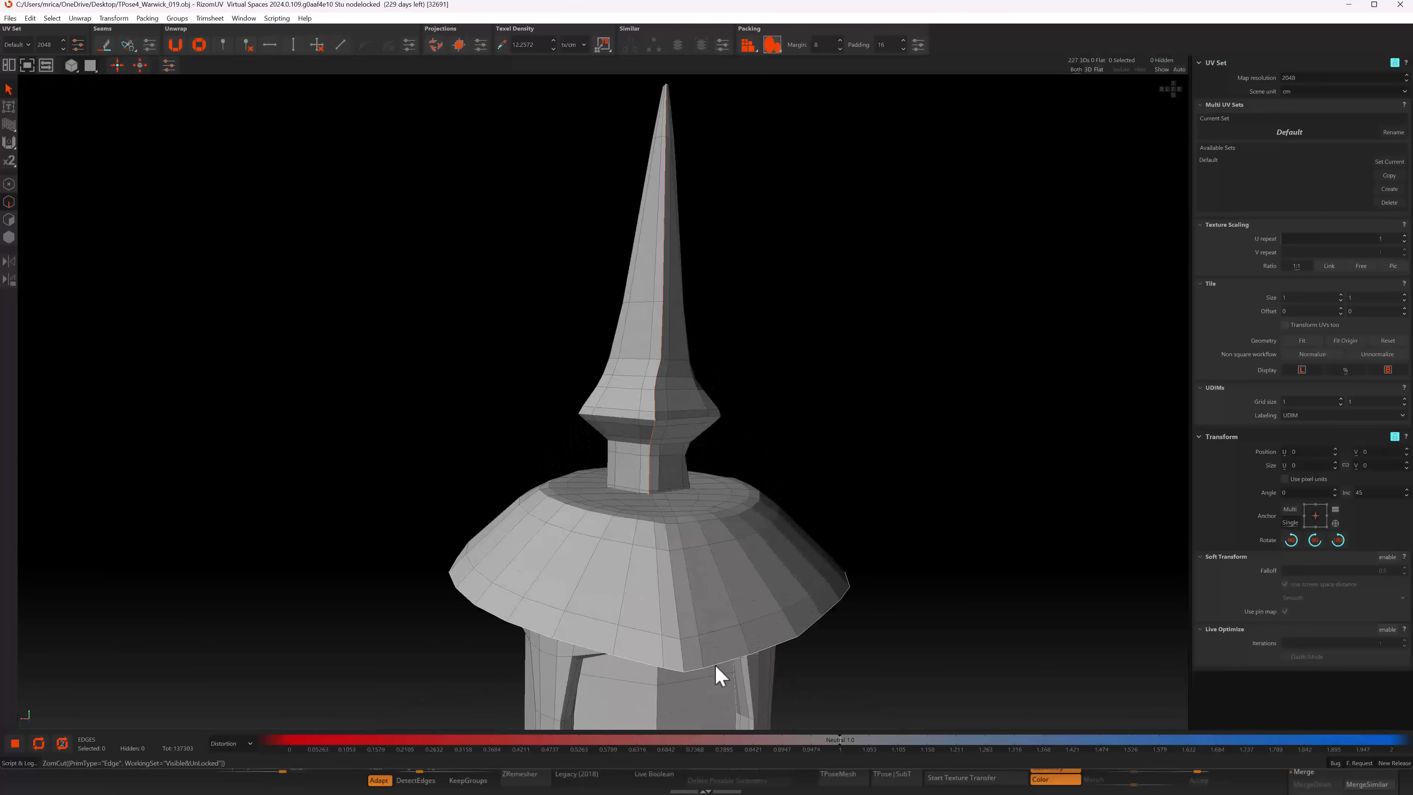
# - Cut a UV seam along the edge loop around the lower rim of the spired cap
pyautogui.doubleClick(717, 666)
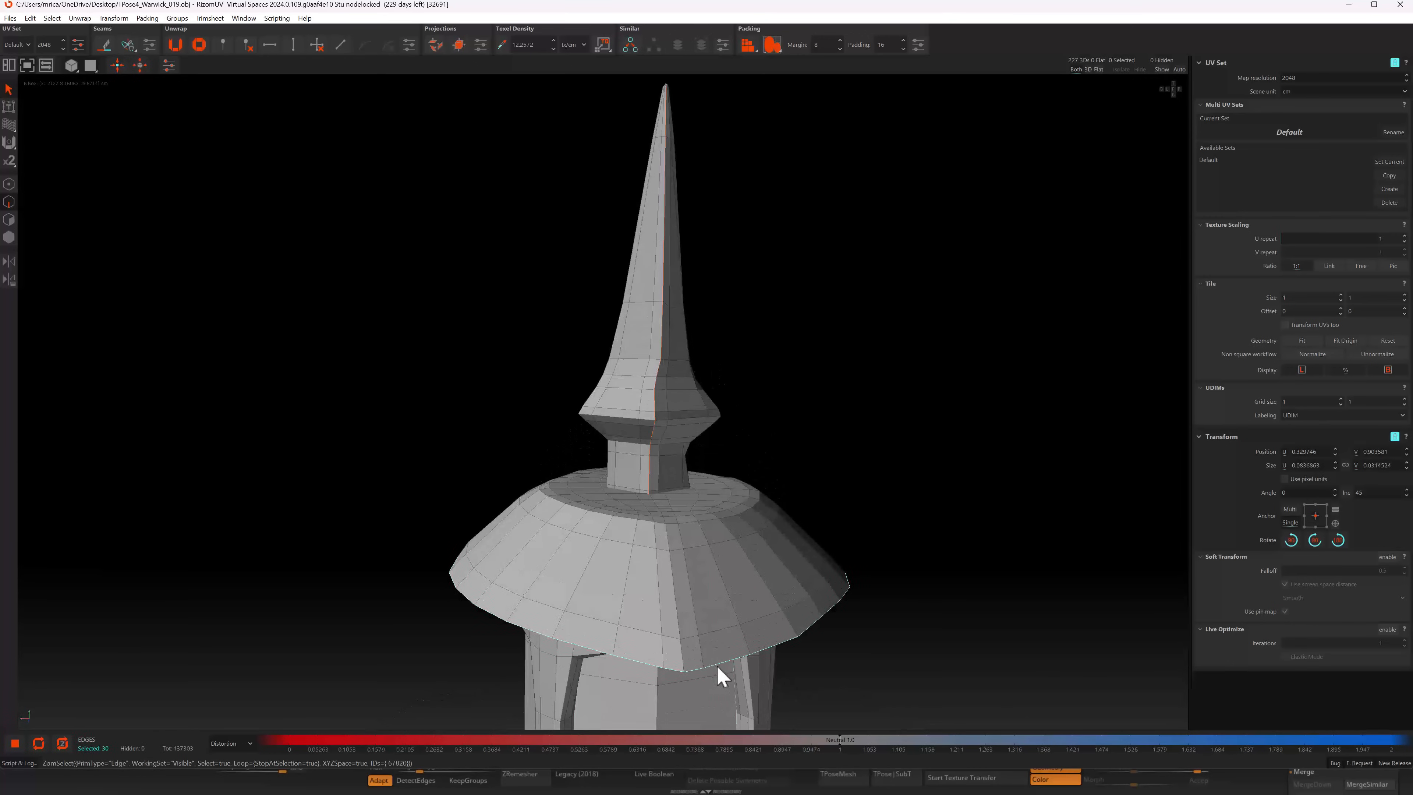
pyautogui.press('c')
pyautogui.moveTo(717, 666)
pyautogui.keyDown('alt'); pyautogui.mouseDown()
pyautogui.moveTo(758, 537)
pyautogui.moveTo(727, 506)
pyautogui.moveTo(546, 386)
pyautogui.moveTo(574, 438)
pyautogui.moveTo(618, 435)
pyautogui.moveTo(293, 321)
pyautogui.mouseUp(); pyautogui.keyUp('alt')
pyautogui.scroll(2, 545, 387)
pyautogui.scroll(2, 550, 396)
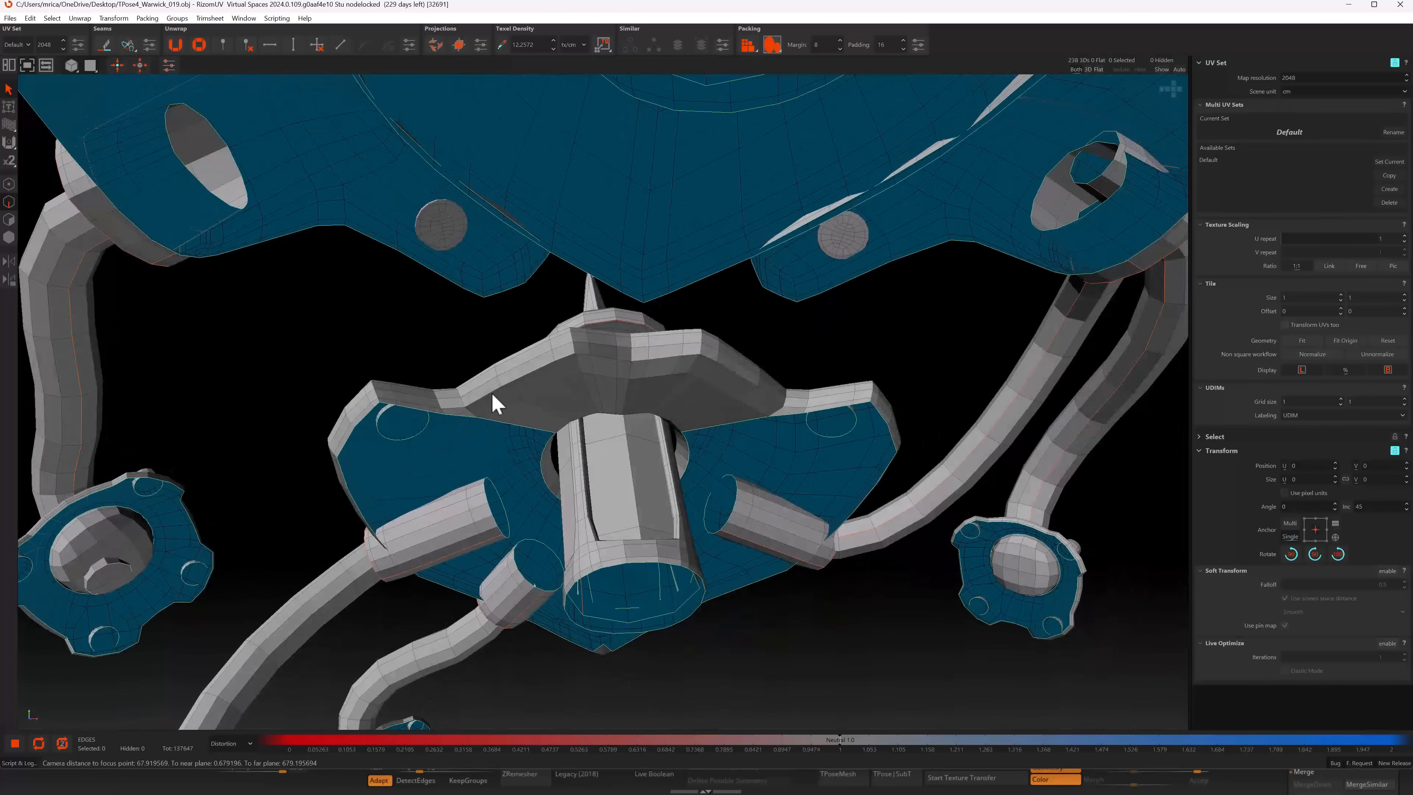
# - Pack all the accessory and clothing UV islands into the UV tile and check the checker pattern on the model
pyautogui.keyDown('alt'); pyautogui.moveTo(492, 401); pyautogui.dragTo(587, 372); pyautogui.keyUp('alt')
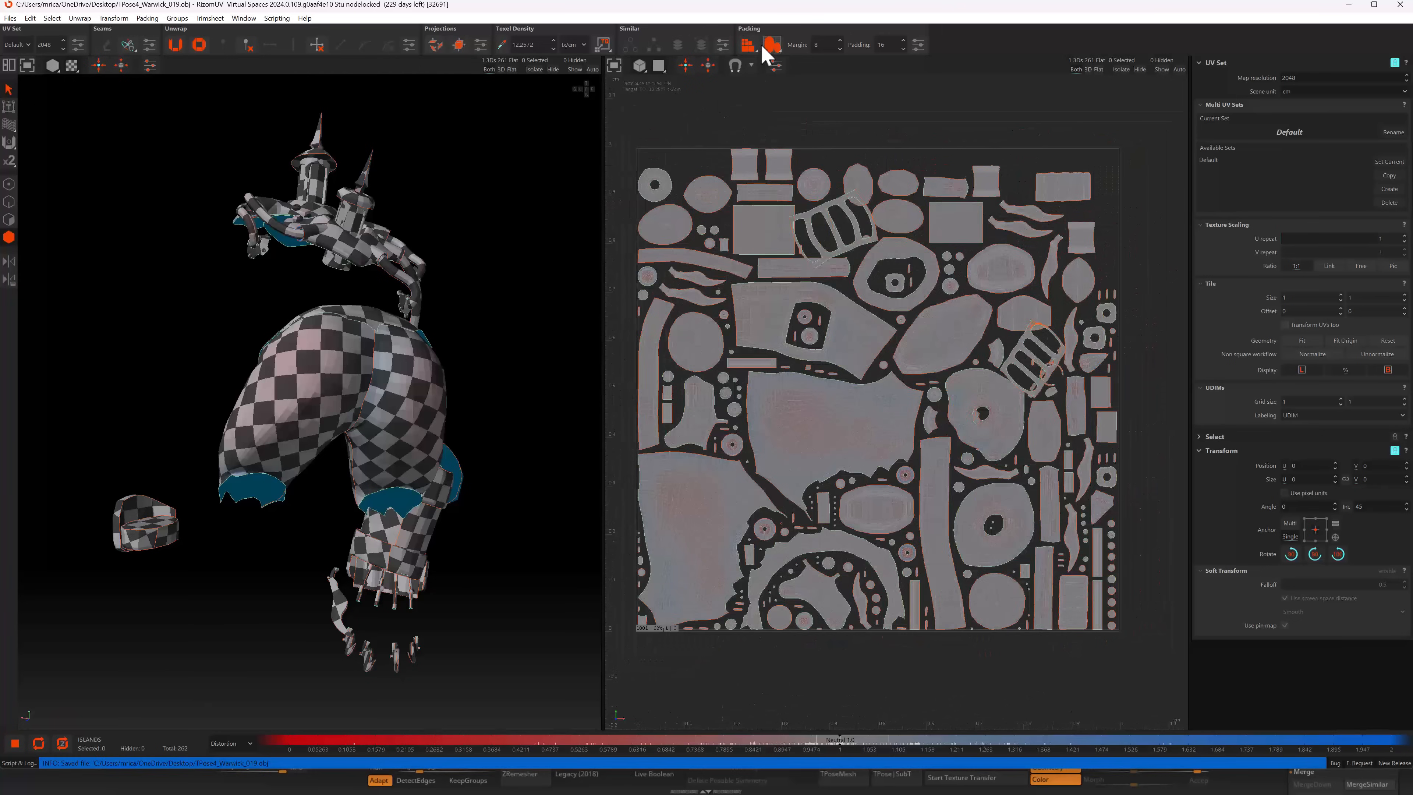
pyautogui.click(764, 47)
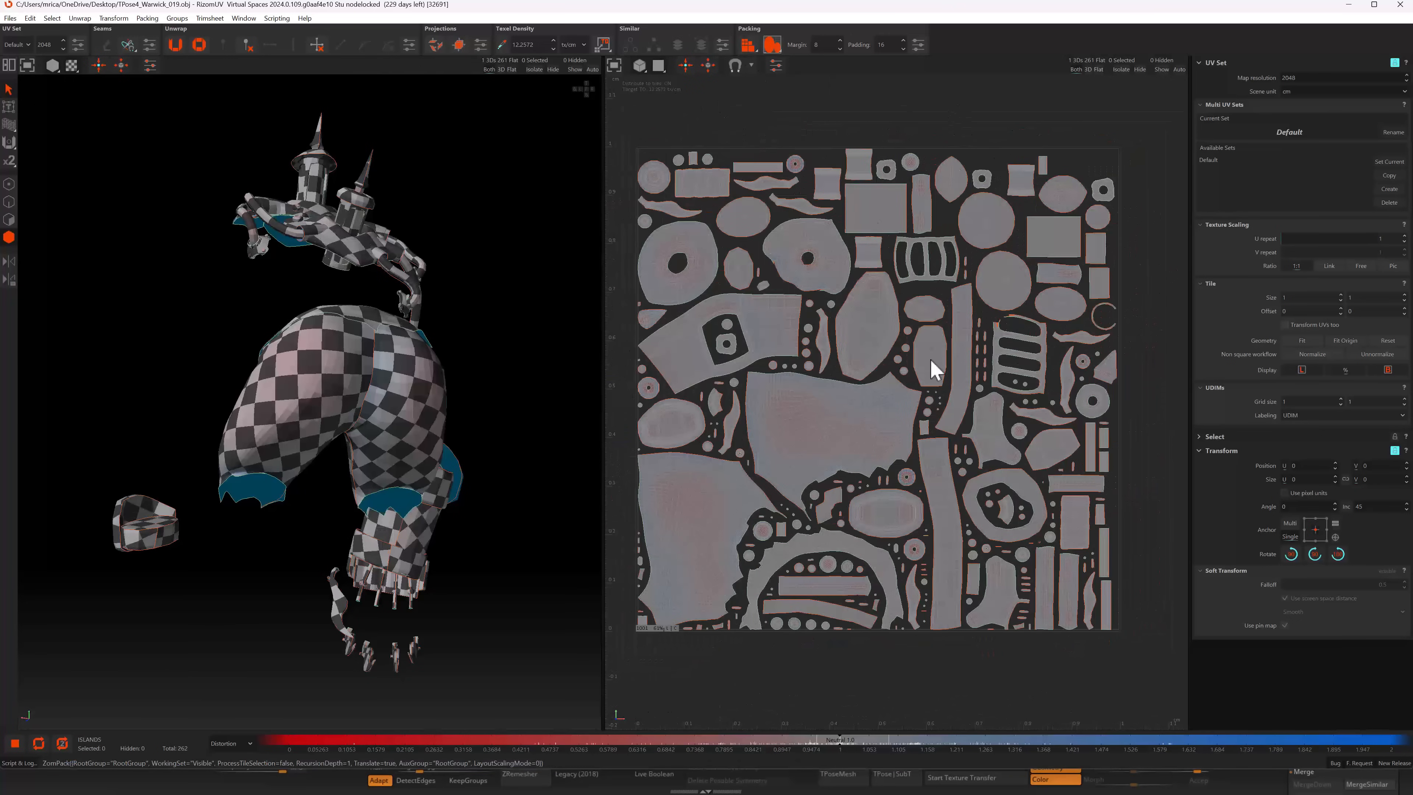
pyautogui.keyDown('alt'); pyautogui.moveTo(472, 461); pyautogui.dragTo(442, 449); pyautogui.keyUp('alt')
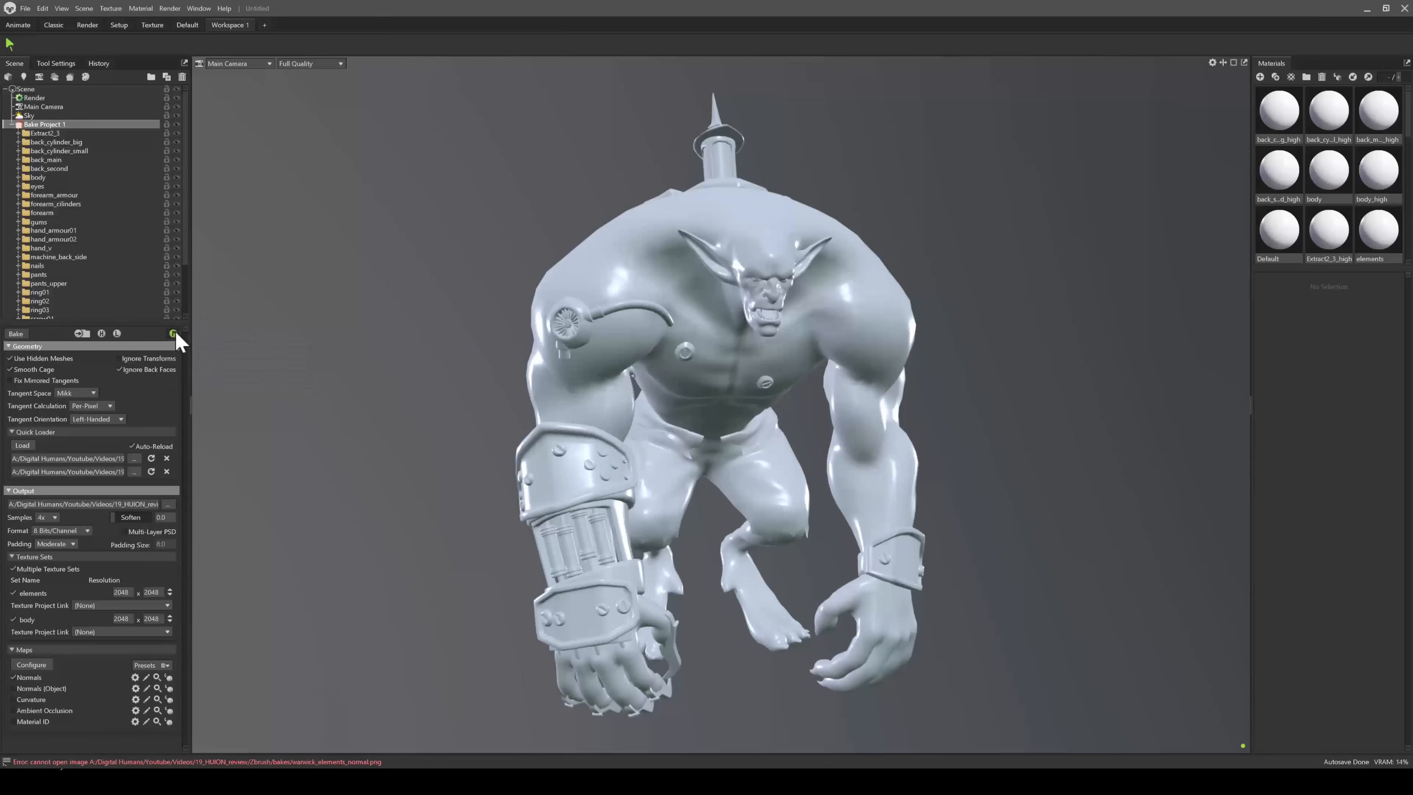
# - Switch to Marmoset Toolbag, preview the bake on the model and inspect the shoulder and back for projection errors
pyautogui.click(174, 333)
pyautogui.keyDown('alt'); pyautogui.moveTo(665, 409); pyautogui.dragTo(896, 351); pyautogui.keyUp('alt')
pyautogui.scroll(5, 890, 390)
pyautogui.keyDown('alt'); pyautogui.moveTo(893, 401); pyautogui.dragTo(646, 409); pyautogui.keyUp('alt')
# - Set the cage Max Offset of the body's low-poly group to 5.027 and refine the painted bake offset on the face
pyautogui.click(628, 398)
pyautogui.click(62, 204)
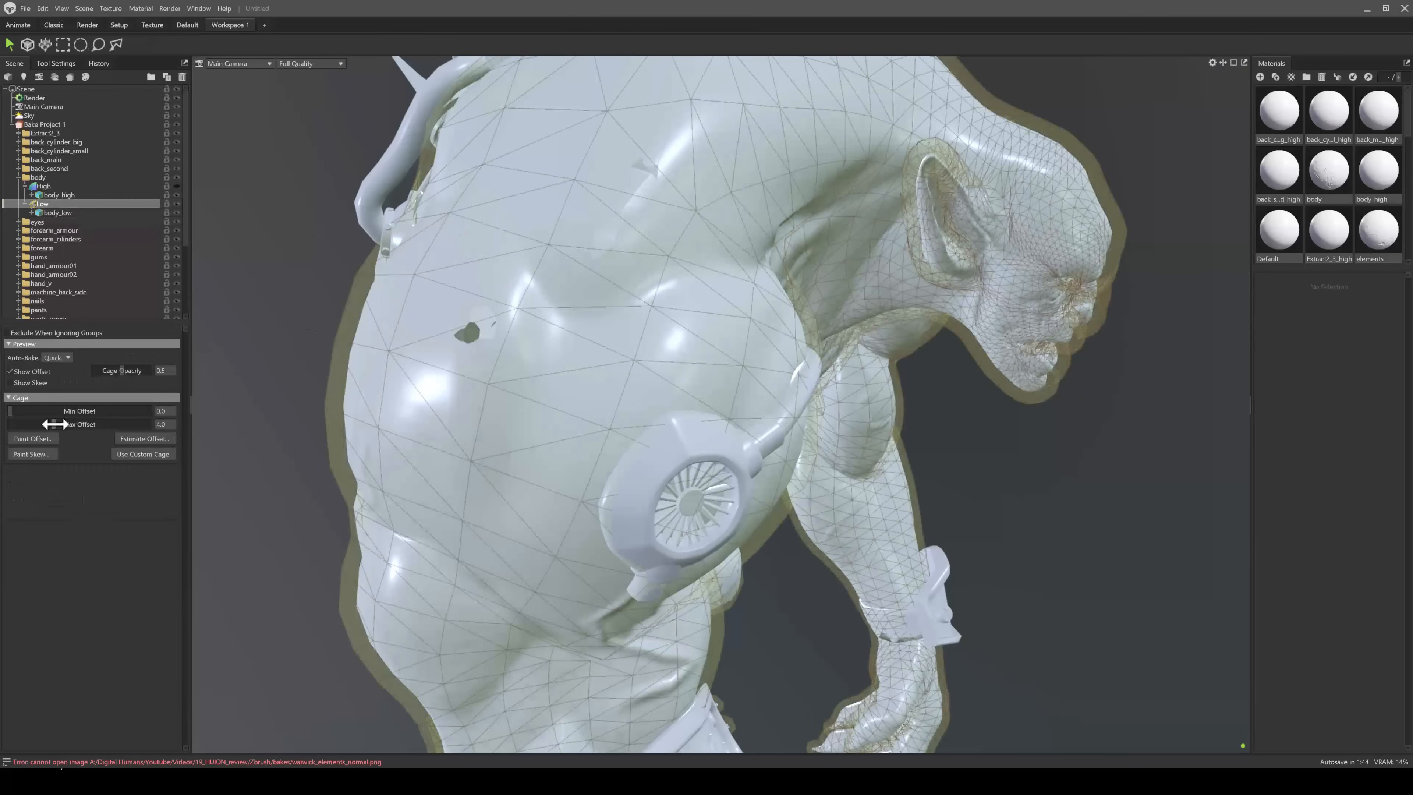
pyautogui.moveTo(54, 425); pyautogui.dragTo(58, 424)
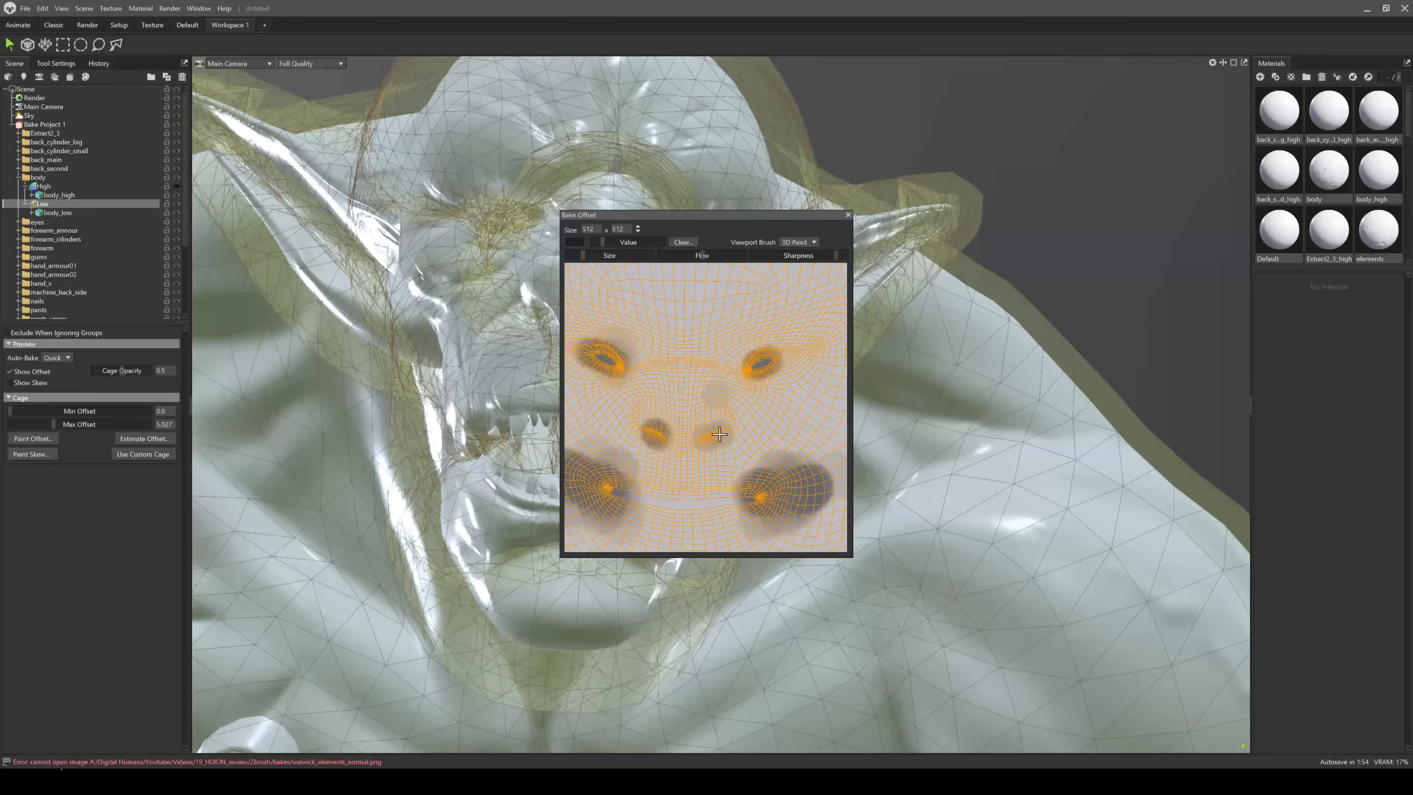
pyautogui.scroll(-2, 608, 296)
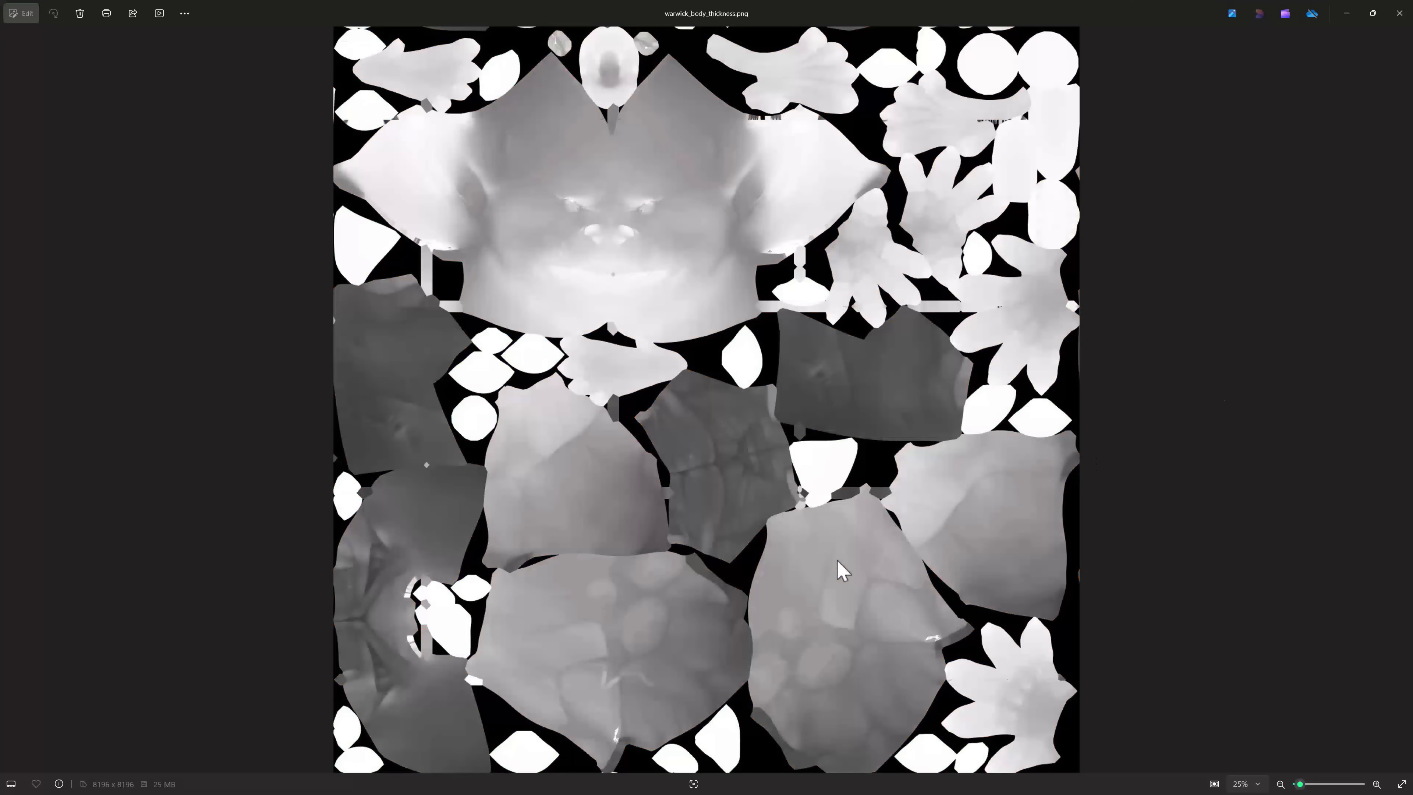
# - Browse the exported bake maps from the body thickness map on through the elements maps
pyautogui.press('Right')
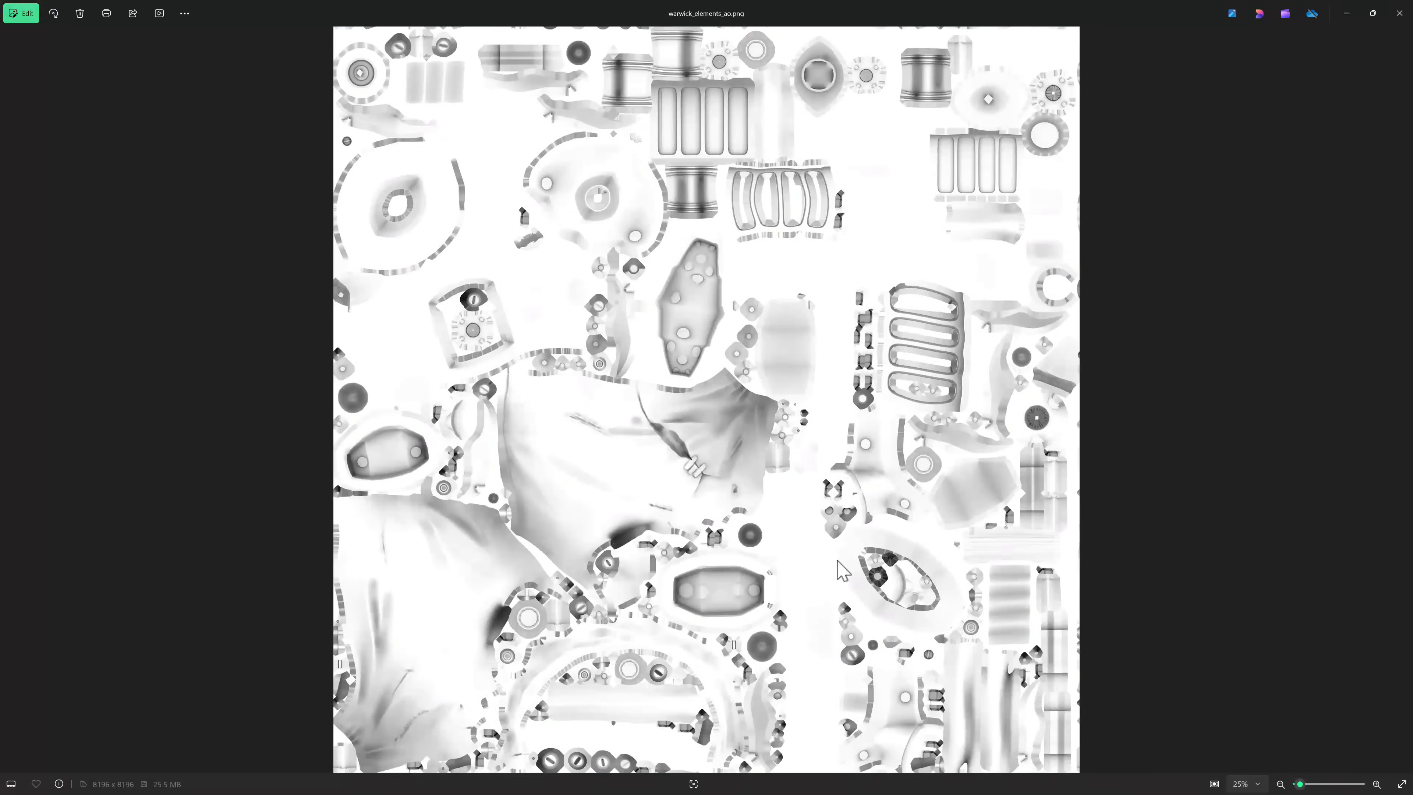
pyautogui.press('Right')
pyautogui.press('Right')
pyautogui.press('Right')
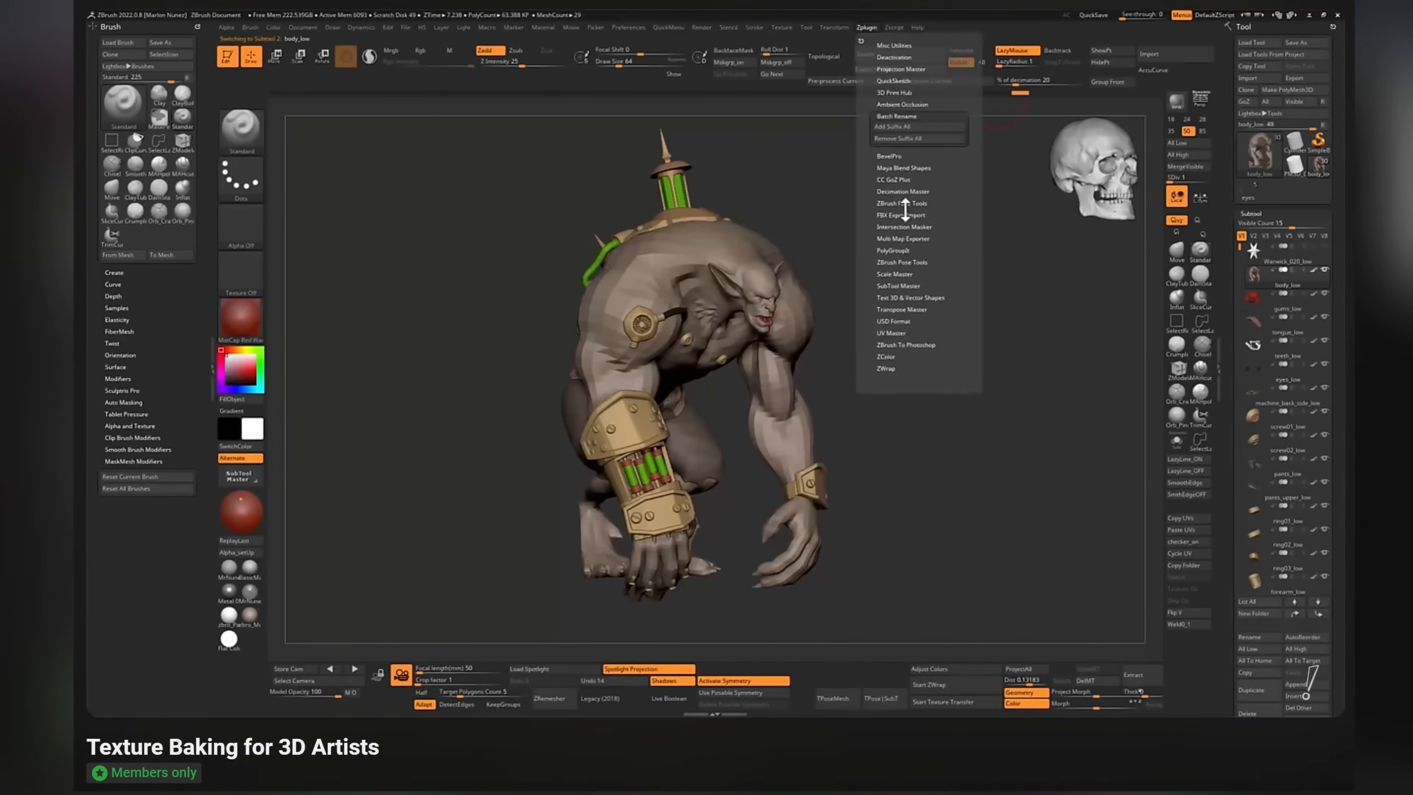
# - Skim the Texture Baking for 3D Artists video from the ZBrush section through 3ds Max to the Marmoset bake setup
pyautogui.click(390, 654)
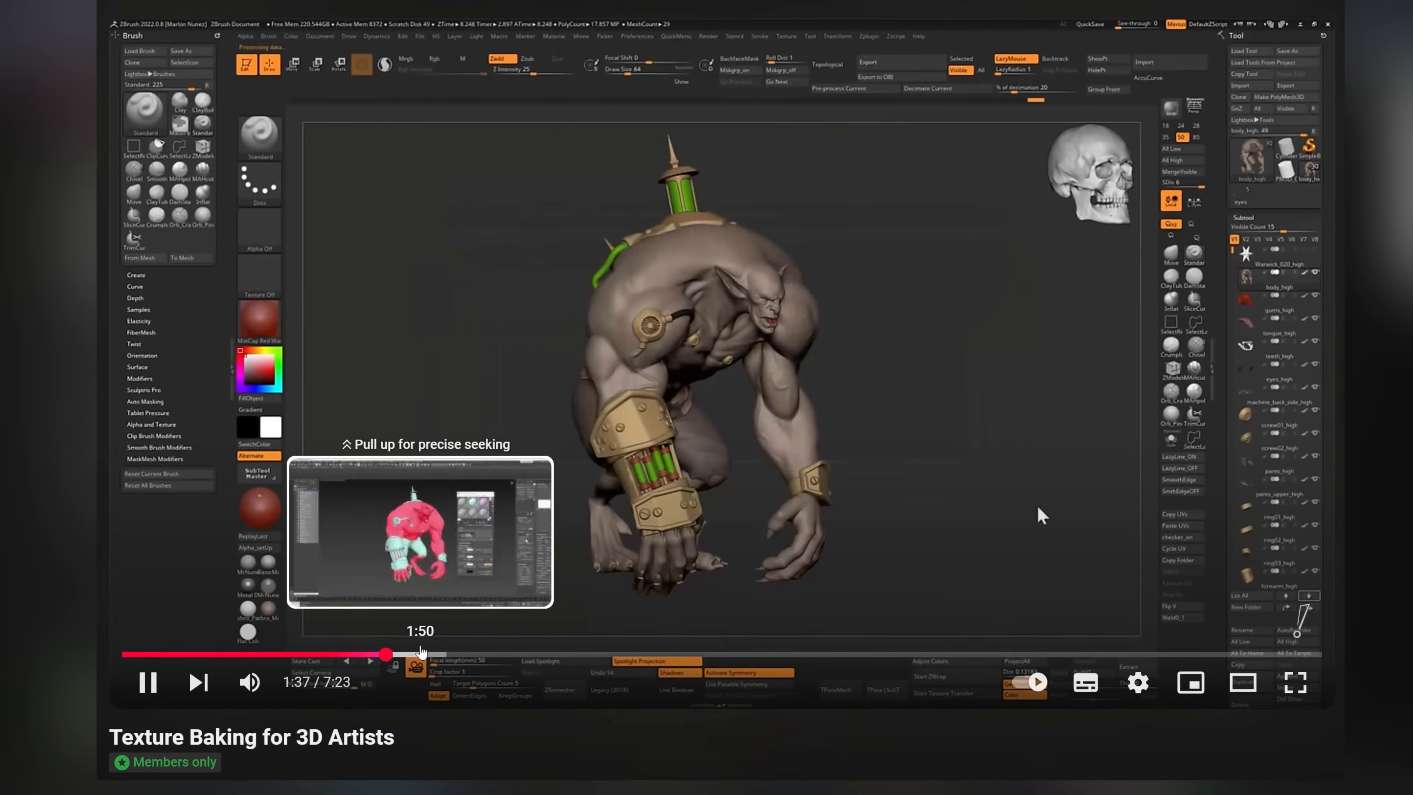
pyautogui.click(424, 654)
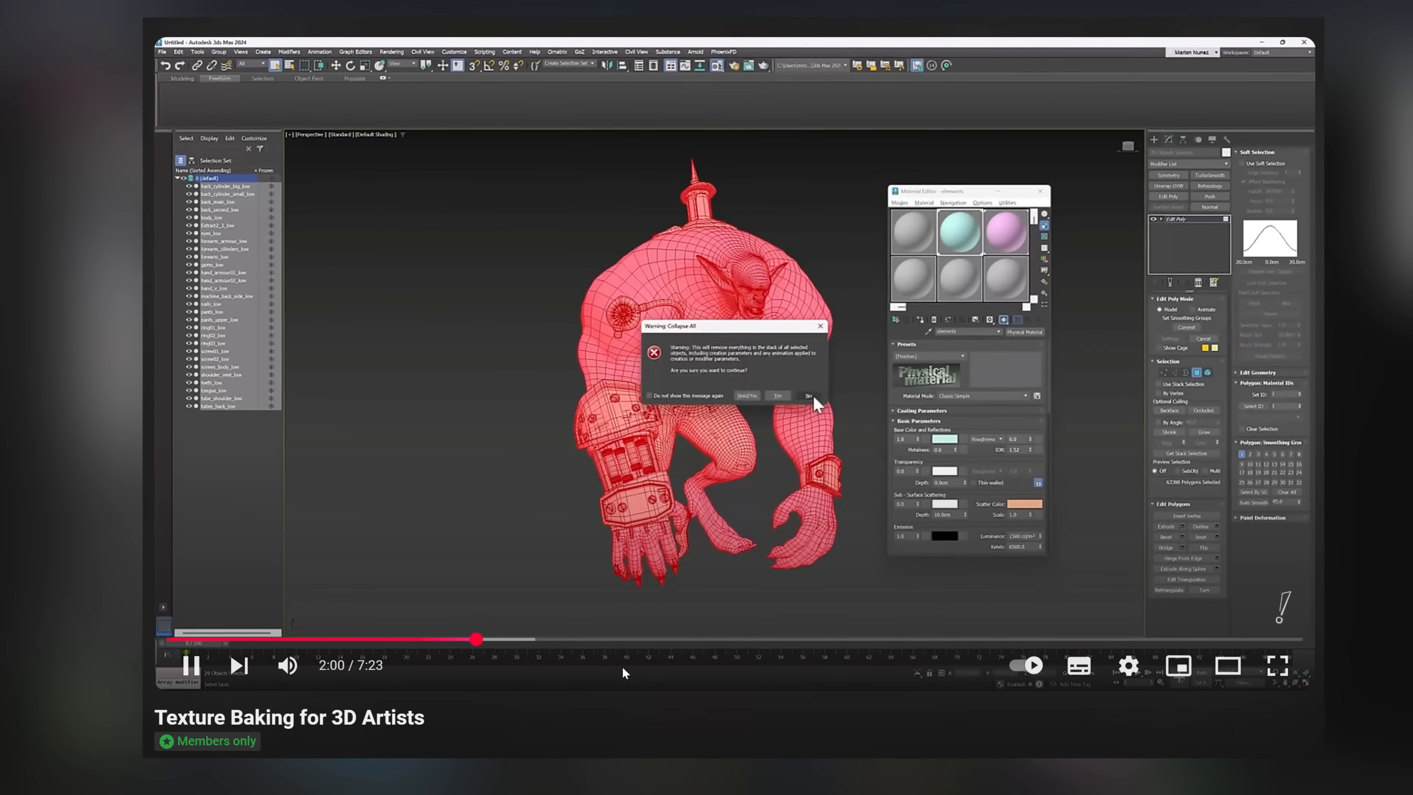
pyautogui.click(528, 646)
pyautogui.click(583, 632)
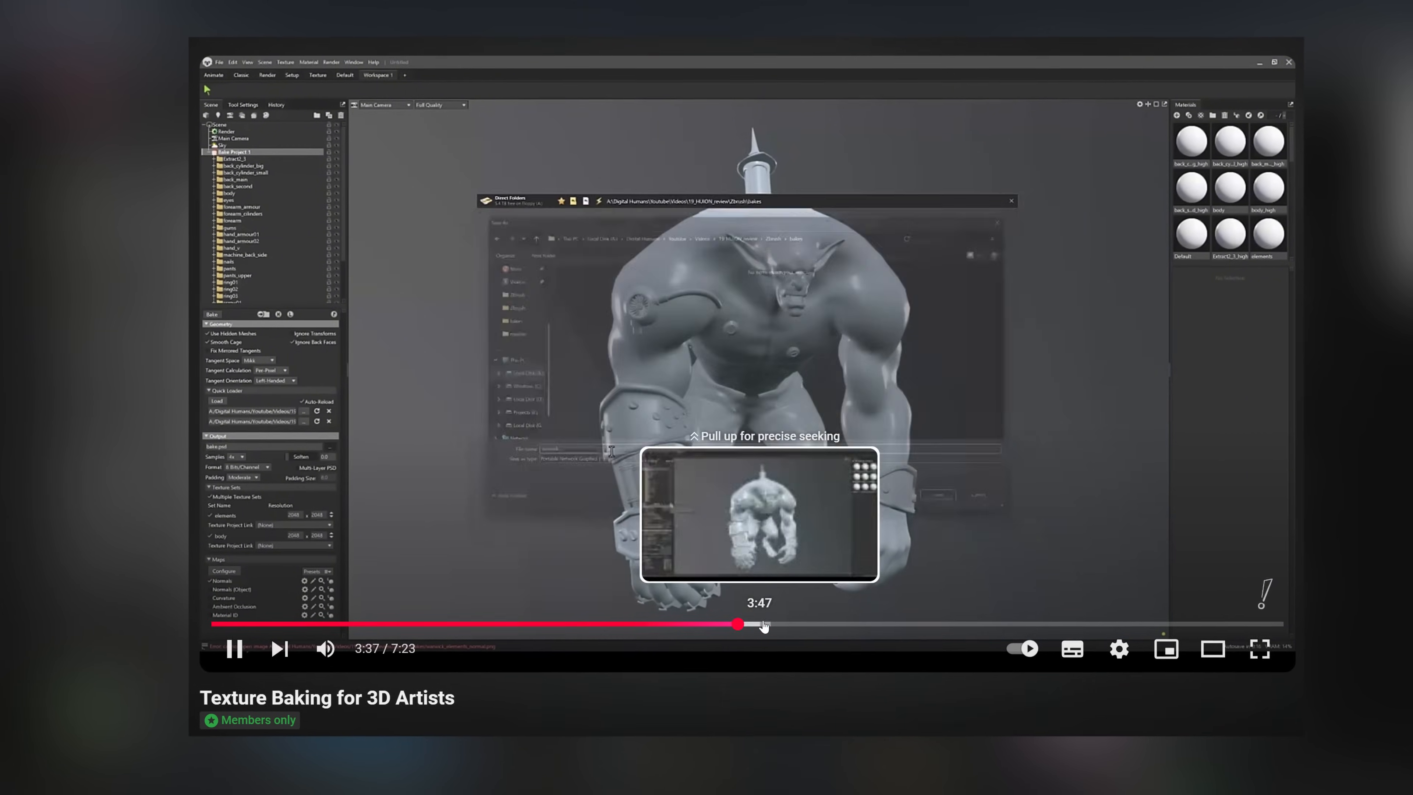
pyautogui.click(779, 633)
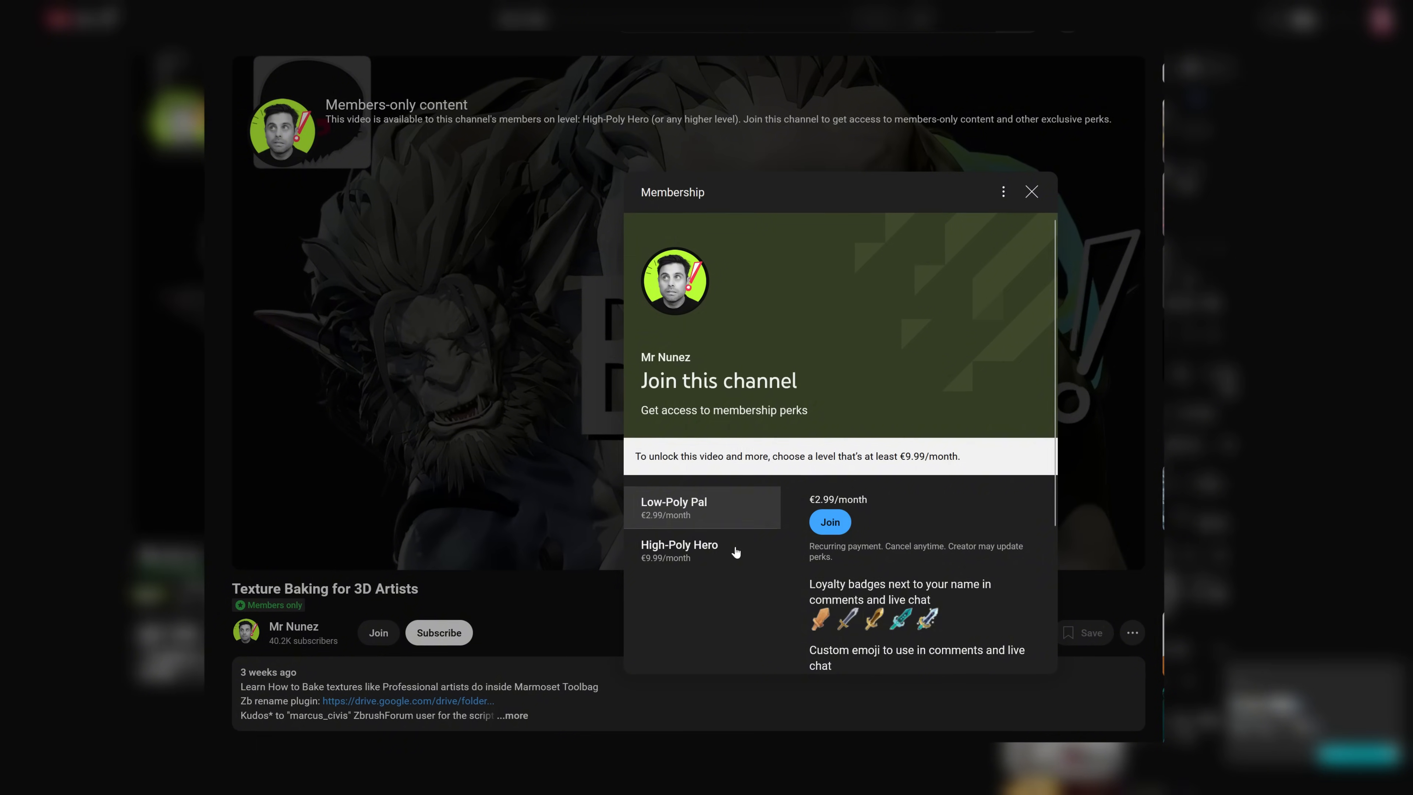
# - View the perks of the High-Poly Hero membership level in the channel's membership dialog
pyautogui.click(736, 551)
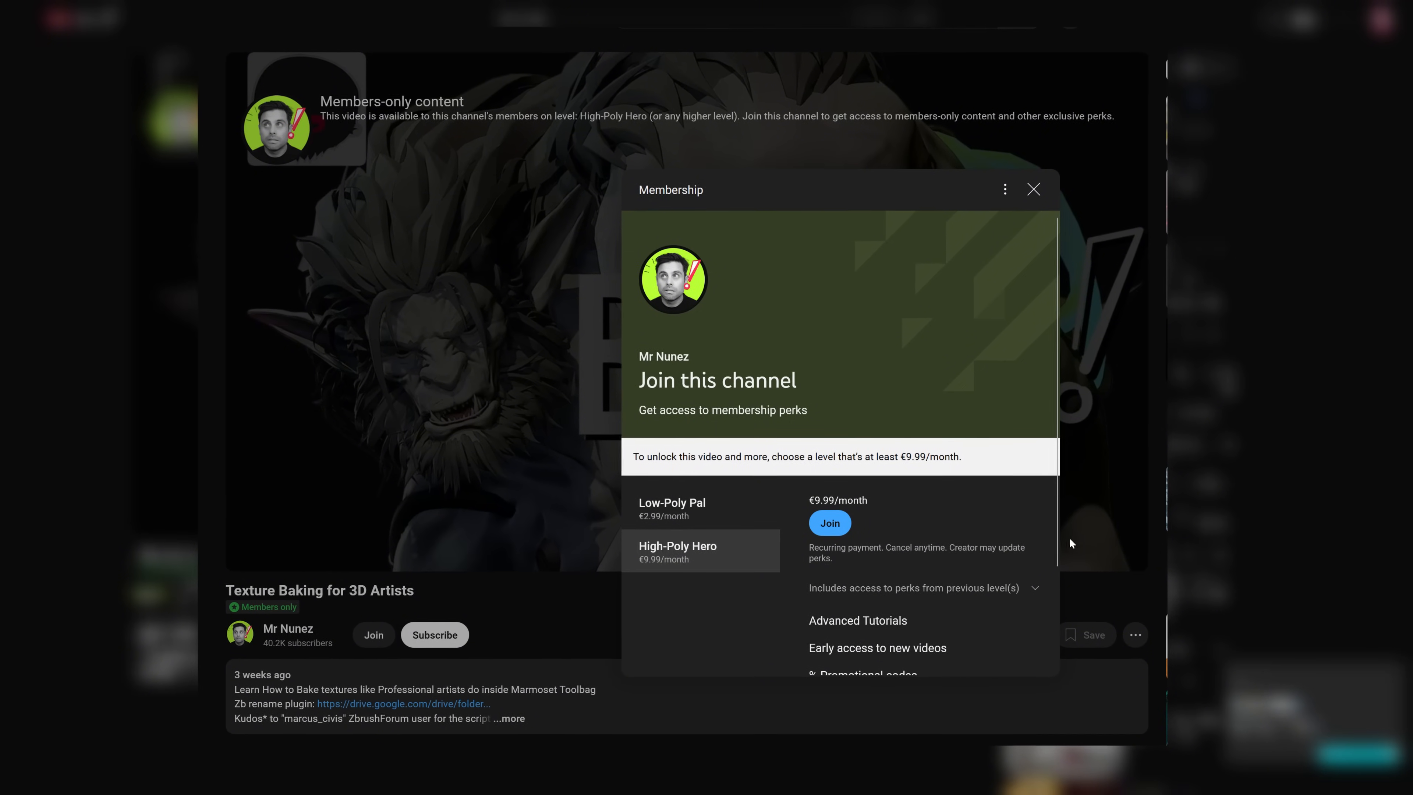
pyautogui.scroll(-1, 1058, 568)
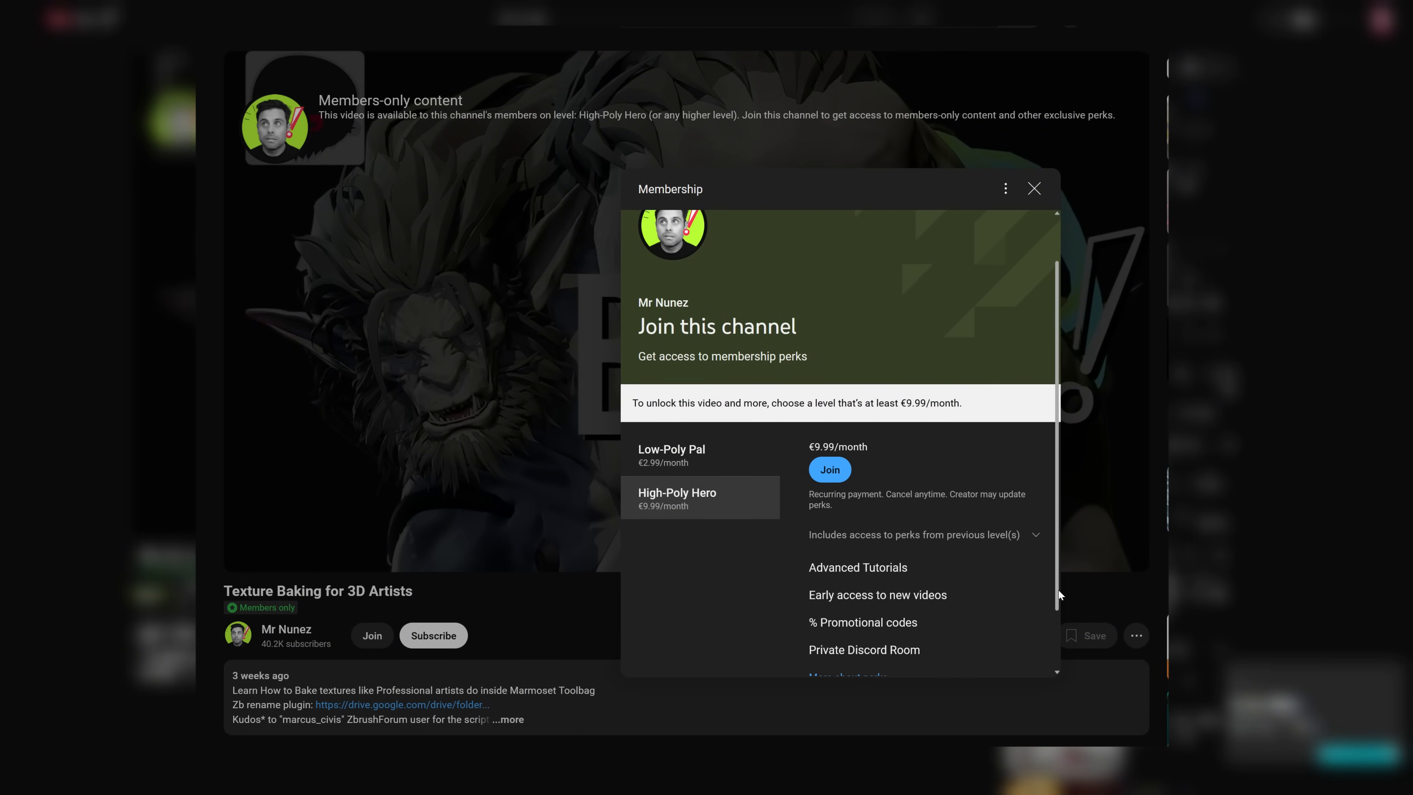
pyautogui.moveTo(1058, 590); pyautogui.dragTo(1056, 603)
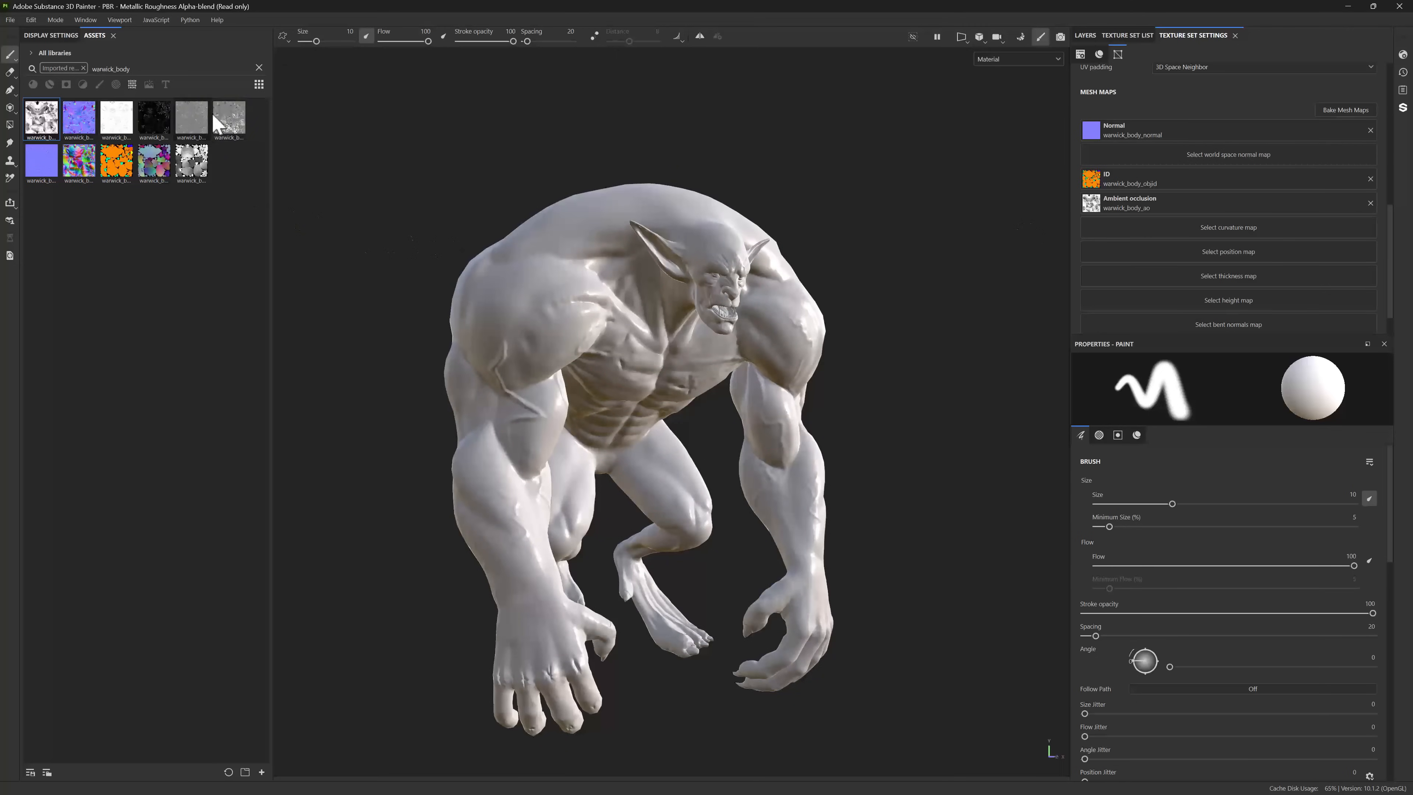
# - In Substance 3D Painter, assign the body's curvature, thickness, position, height and bent normals maps, plus the elements ambient occlusion map
pyautogui.keyDown('ctrl'); pyautogui.scroll(2, 217, 124); pyautogui.keyUp('ctrl')
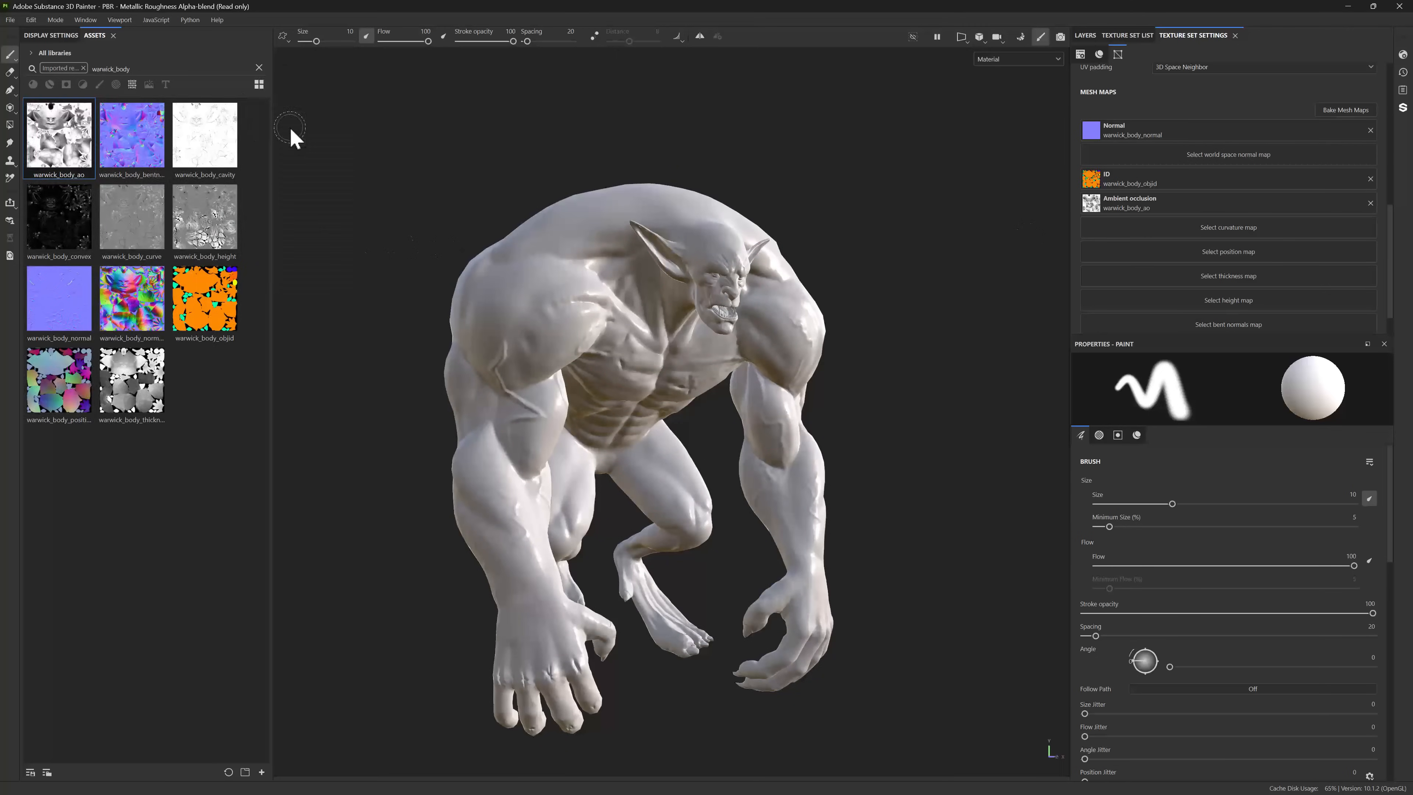
pyautogui.moveTo(584, 312); pyautogui.dragTo(1169, 276)
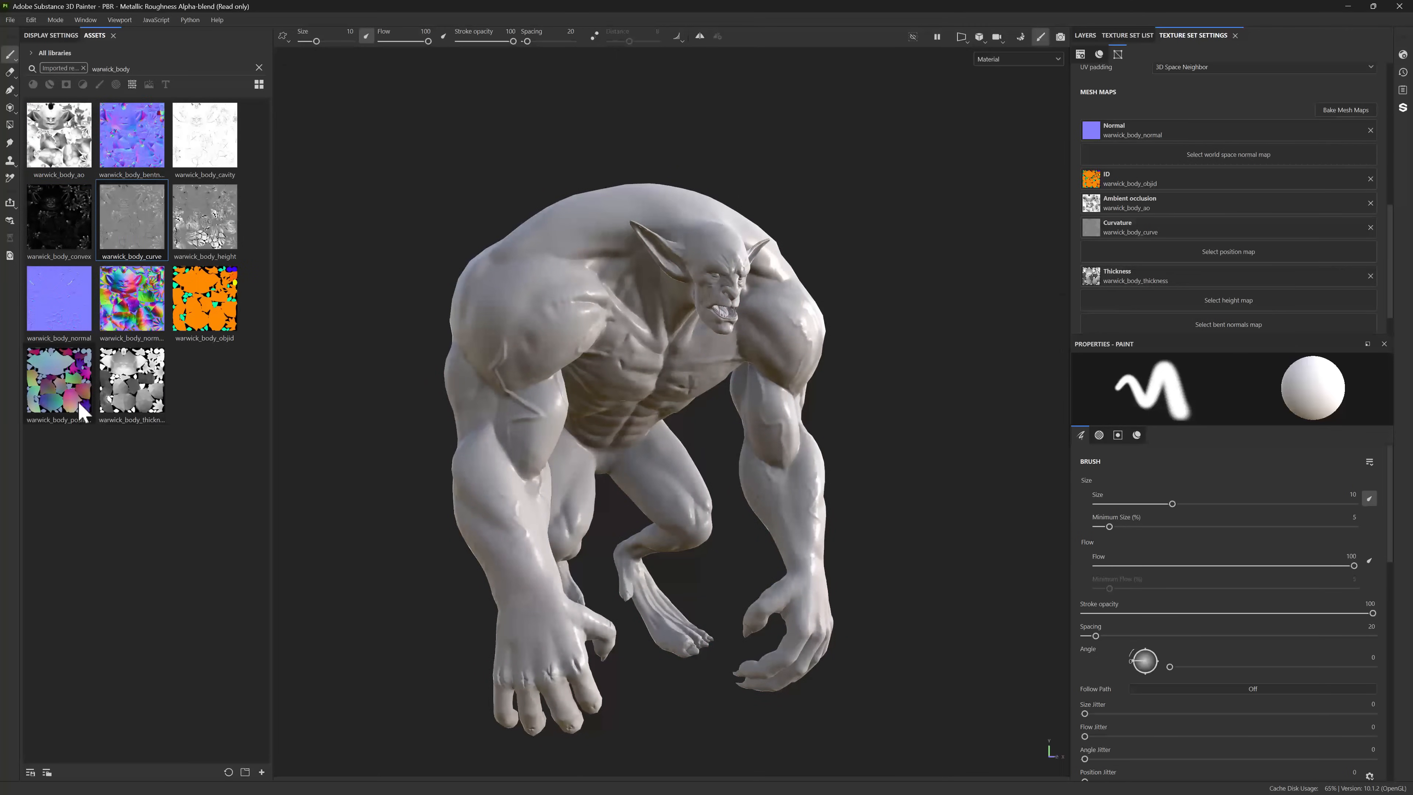
pyautogui.moveTo(82, 412); pyautogui.dragTo(1215, 253)
pyautogui.moveTo(154, 318)
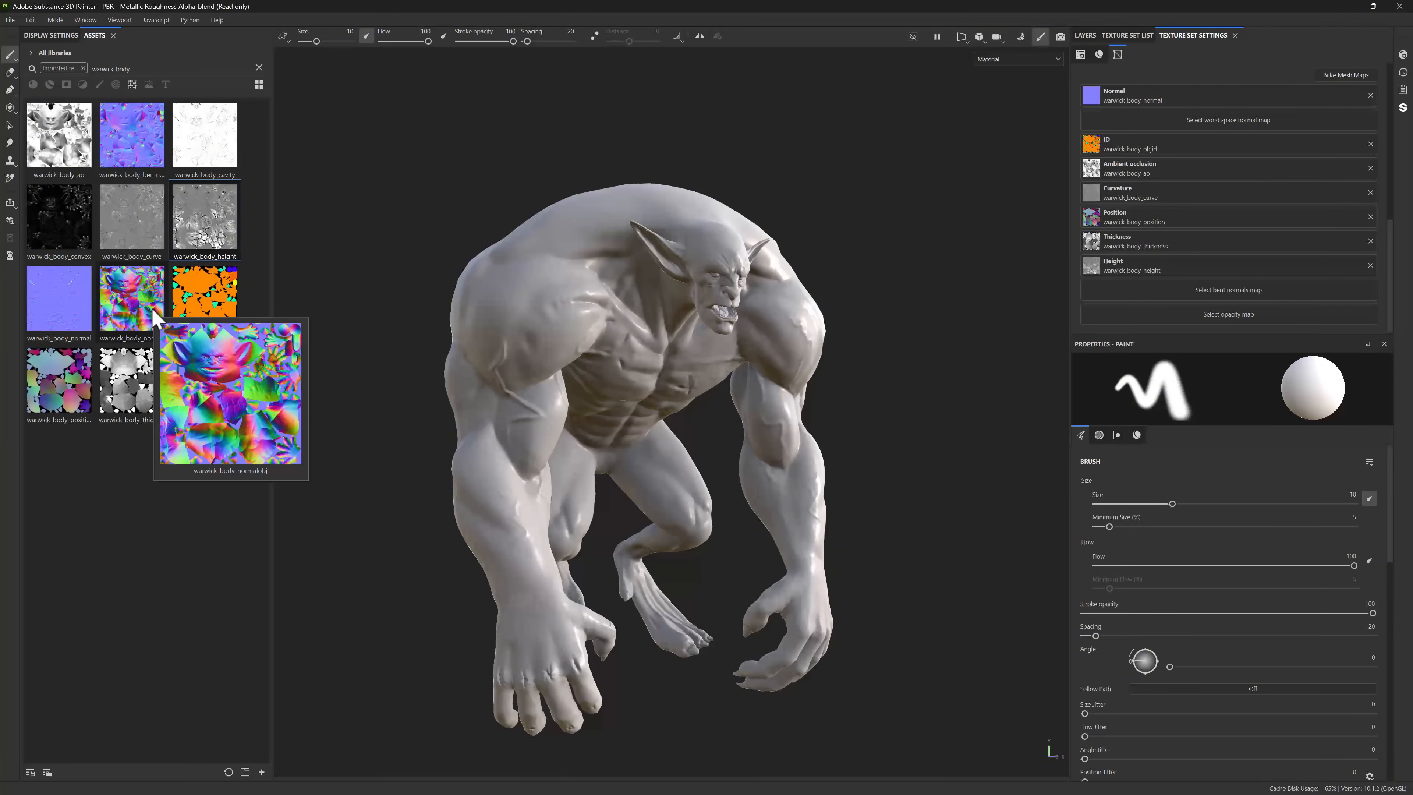
pyautogui.moveTo(139, 153); pyautogui.dragTo(1233, 292)
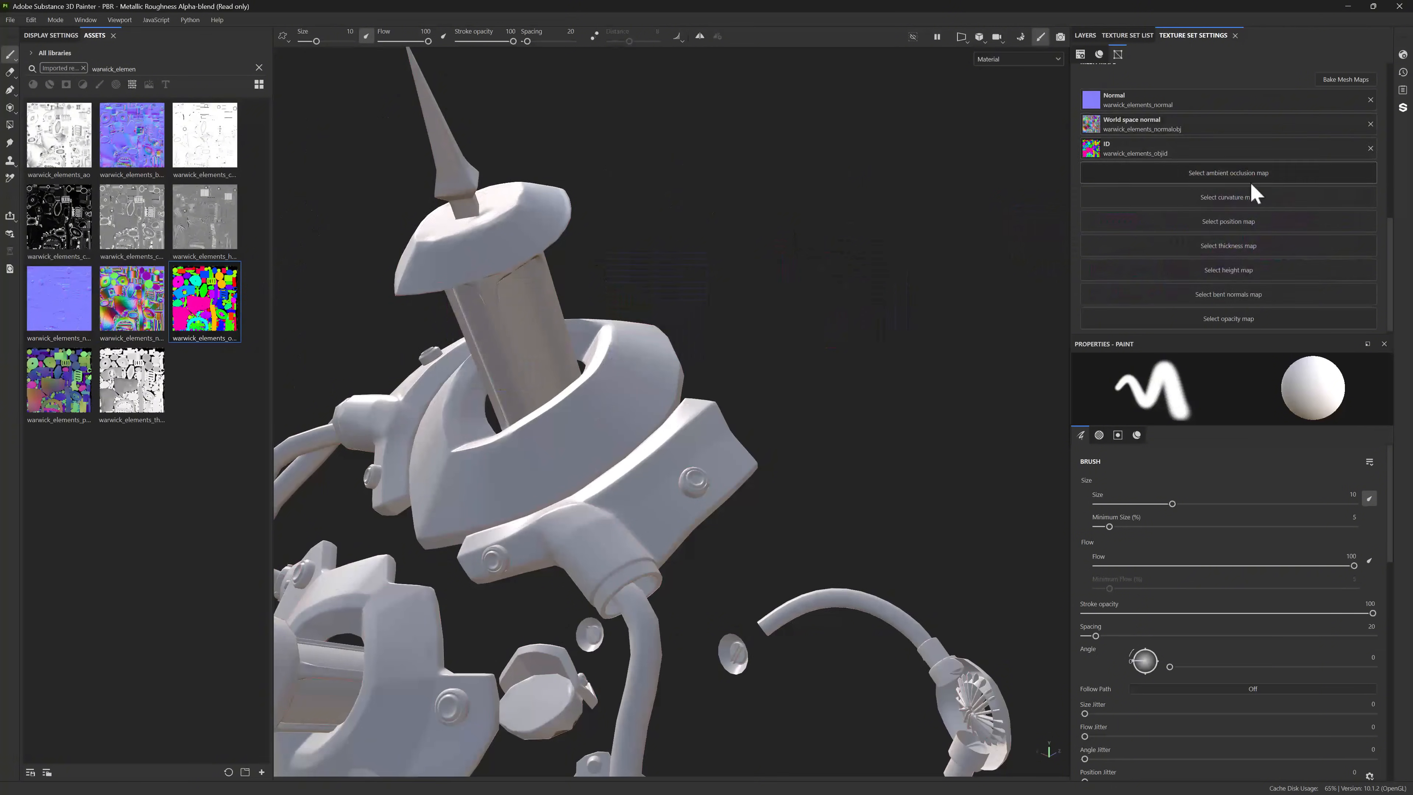
pyautogui.moveTo(59, 135); pyautogui.dragTo(1228, 173)
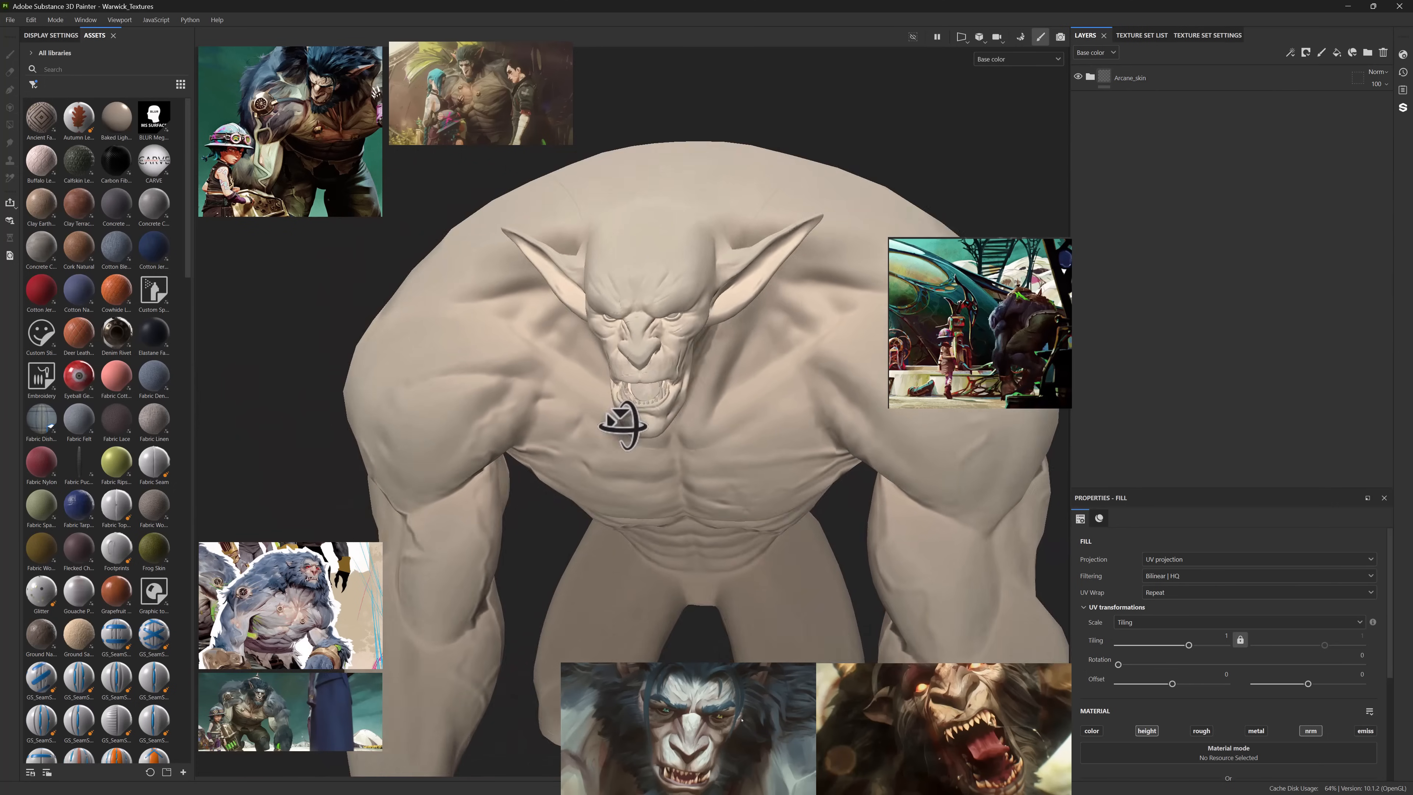
# - Enable the uppermost light generator on the Arcane Stylized base layer with a vertical angle of 285 and light attenuation of 0.38
pyautogui.keyDown('alt'); pyautogui.moveTo(623, 426); pyautogui.dragTo(662, 365); pyautogui.keyUp('alt')
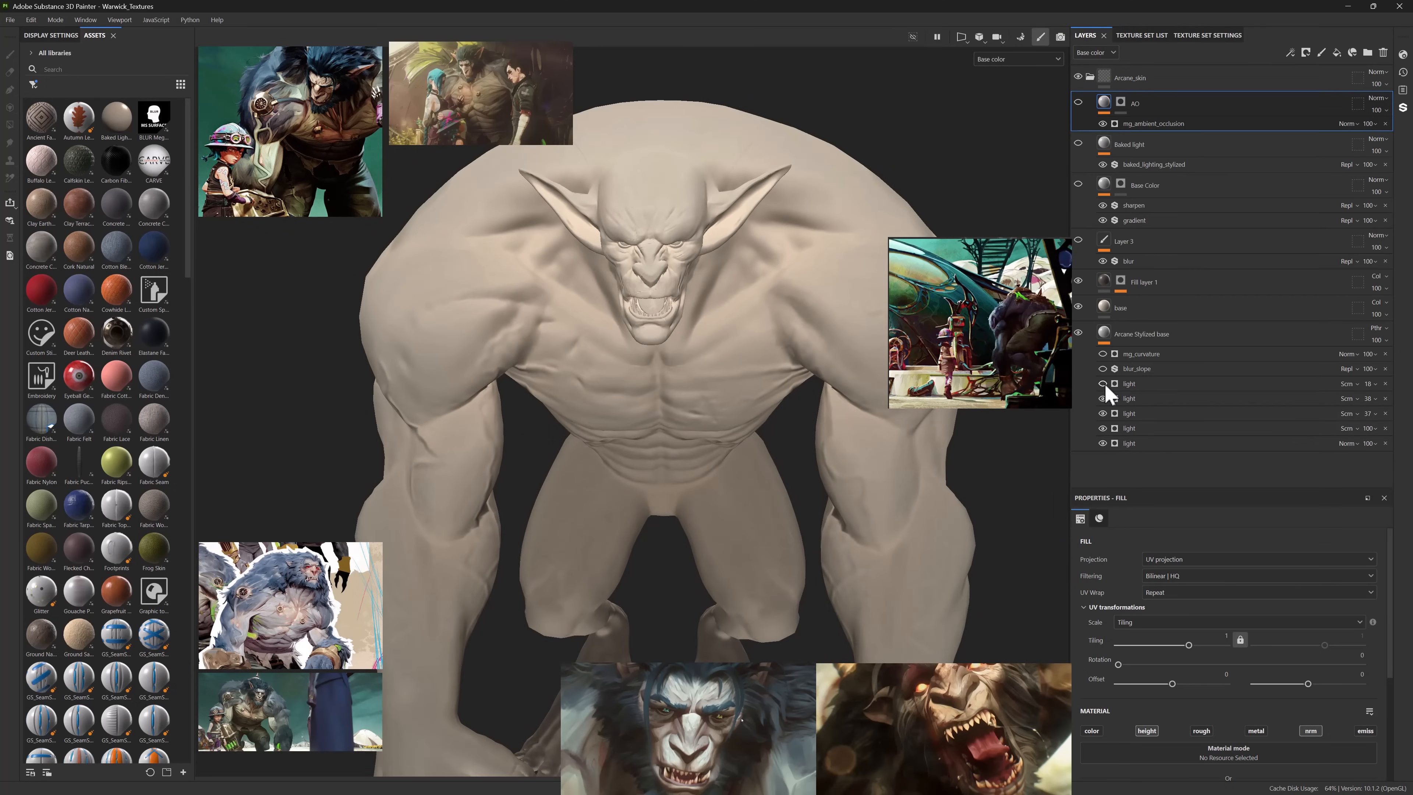
pyautogui.click(1105, 384)
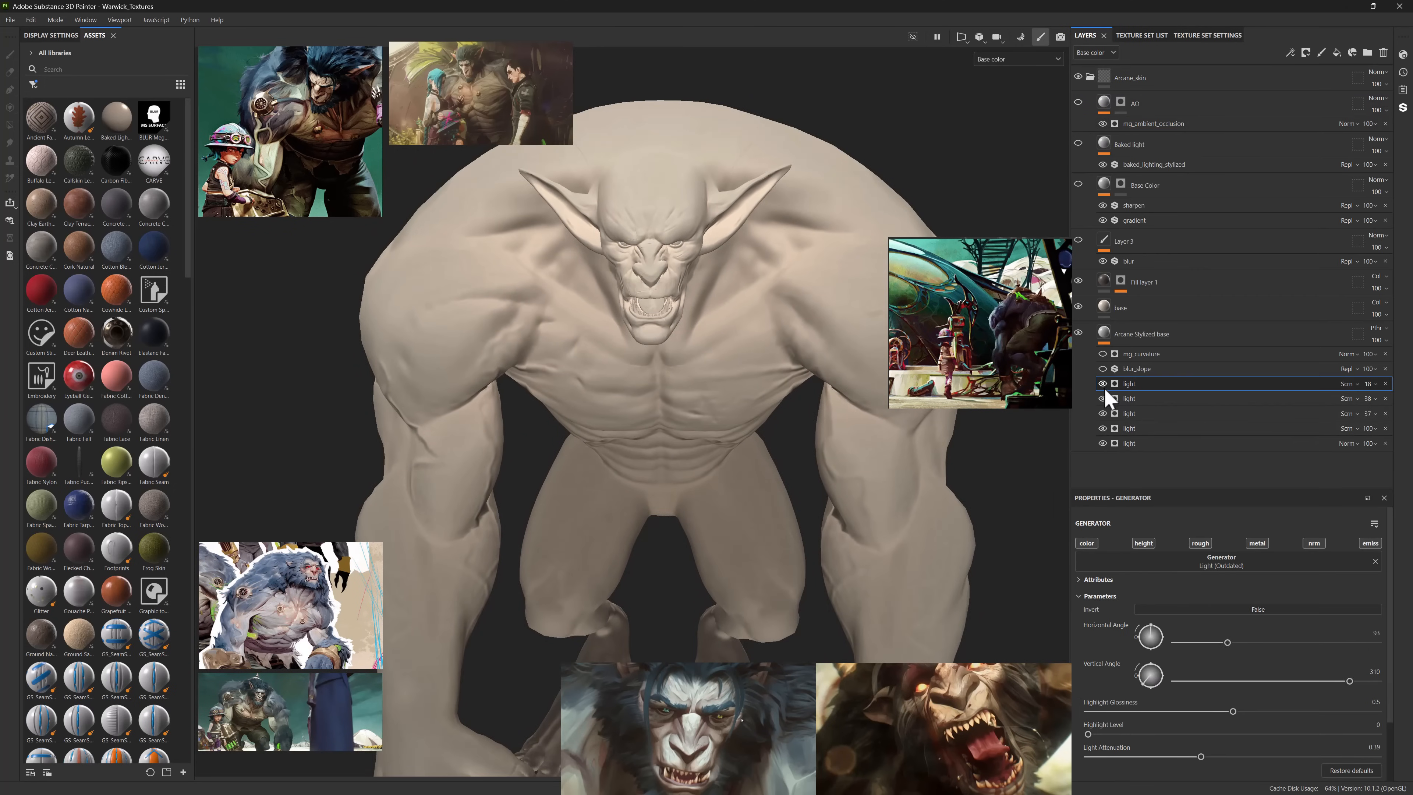
pyautogui.moveTo(1151, 693)
pyautogui.mouseDown()
pyautogui.moveTo(1156, 668)
pyautogui.moveTo(1142, 701)
pyautogui.mouseUp()
pyautogui.moveTo(1160, 761); pyautogui.dragTo(1198, 758)
pyautogui.keyDown('alt'); pyautogui.moveTo(895, 438); pyautogui.dragTo(823, 335, button='middle'); pyautogui.keyUp('alt')
pyautogui.keyDown('alt'); pyautogui.moveTo(823, 335); pyautogui.dragTo(779, 361, button='right'); pyautogui.keyUp('alt')
pyautogui.keyDown('alt'); pyautogui.moveTo(779, 362); pyautogui.dragTo(879, 367); pyautogui.keyUp('alt')
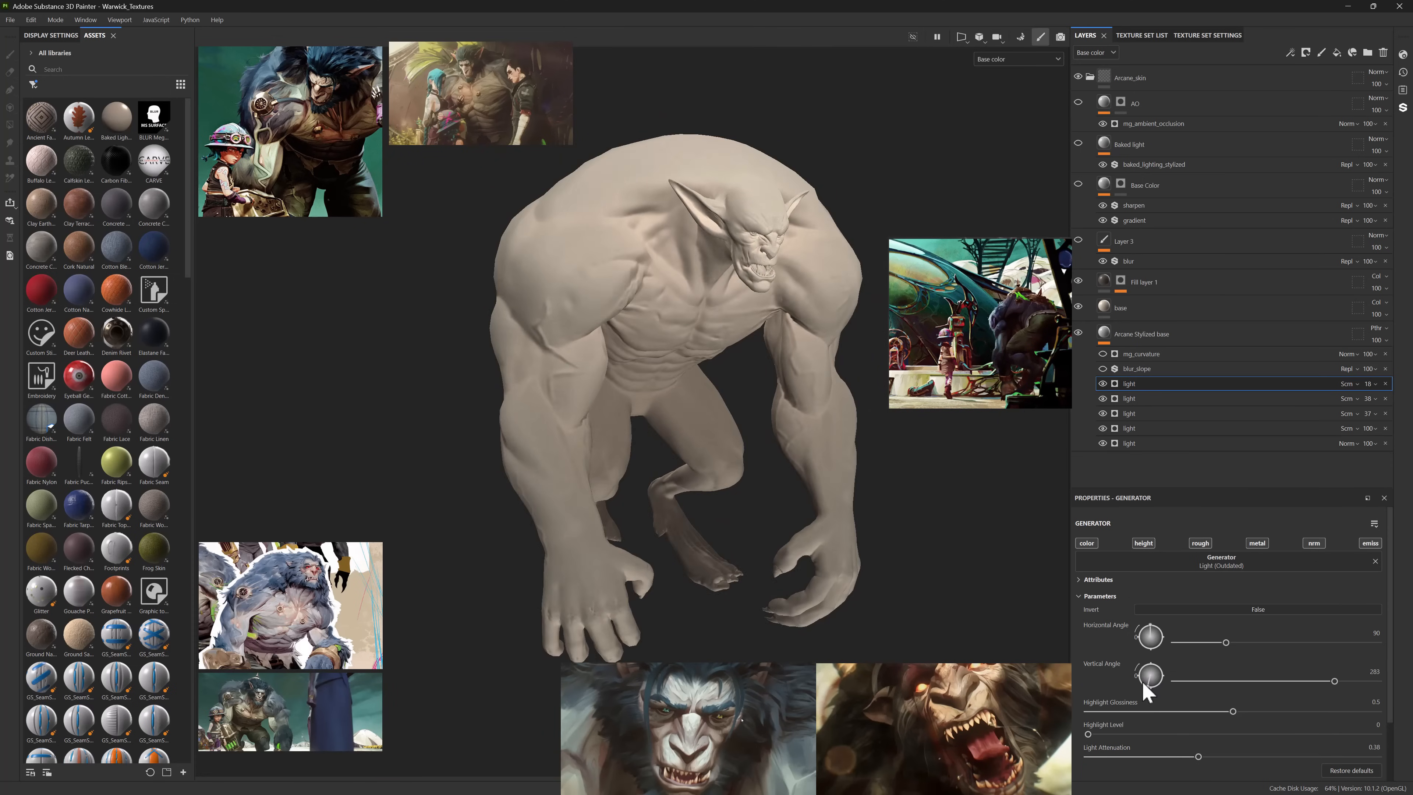
# - Fine-tune the light generator's vertical angle and compare the body with this light off and on
pyautogui.moveTo(1143, 683); pyautogui.dragTo(1137, 675)
pyautogui.click(1103, 384)
pyautogui.click(1103, 385)
pyautogui.keyDown('alt'); pyautogui.moveTo(996, 523); pyautogui.dragTo(908, 566); pyautogui.keyUp('alt')
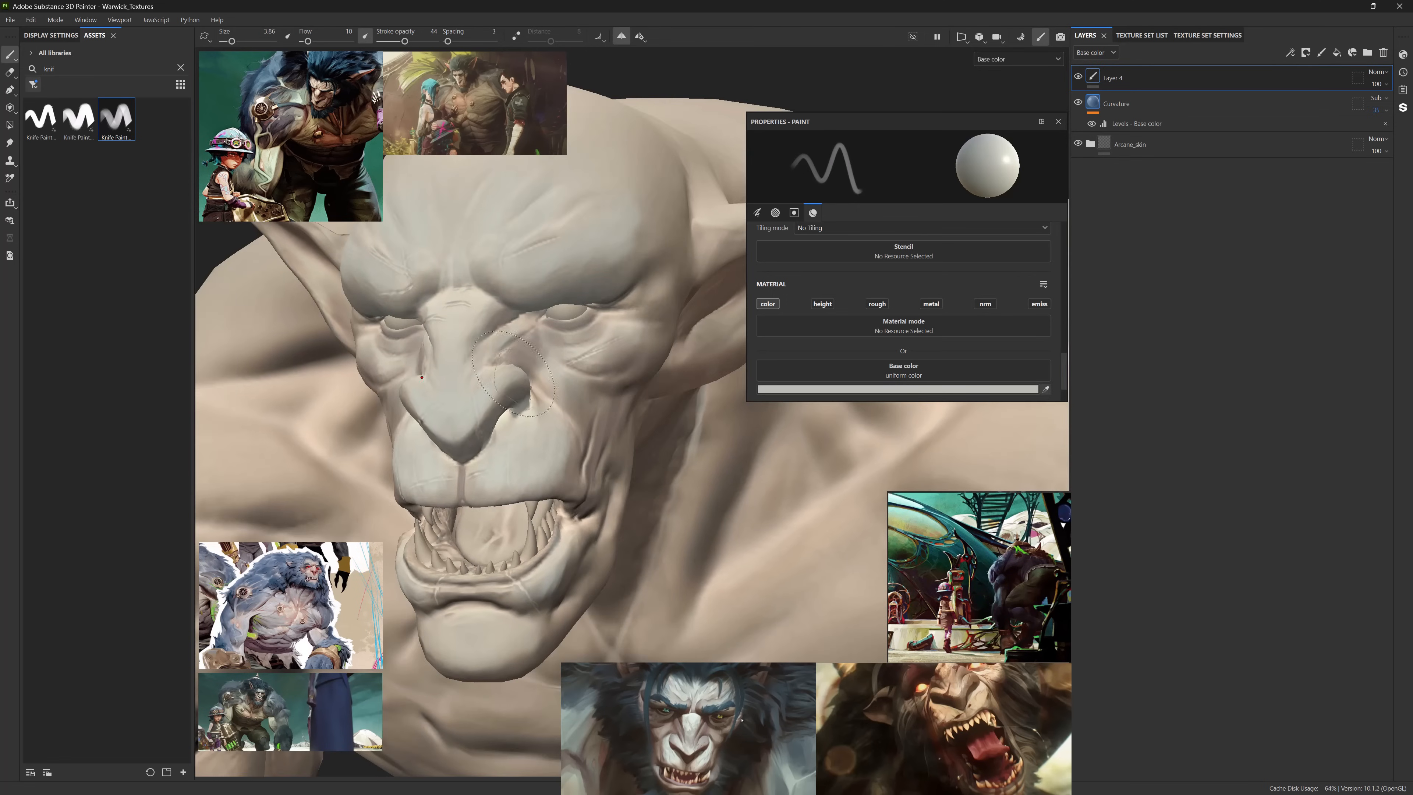
# - Paint pale grey base colour over the nose, muzzle, chin and brow on Layer 4 with the Knife Painting Soft brush
pyautogui.keyDown('alt'); pyautogui.moveTo(422, 377); pyautogui.dragTo(464, 537); pyautogui.keyUp('alt')
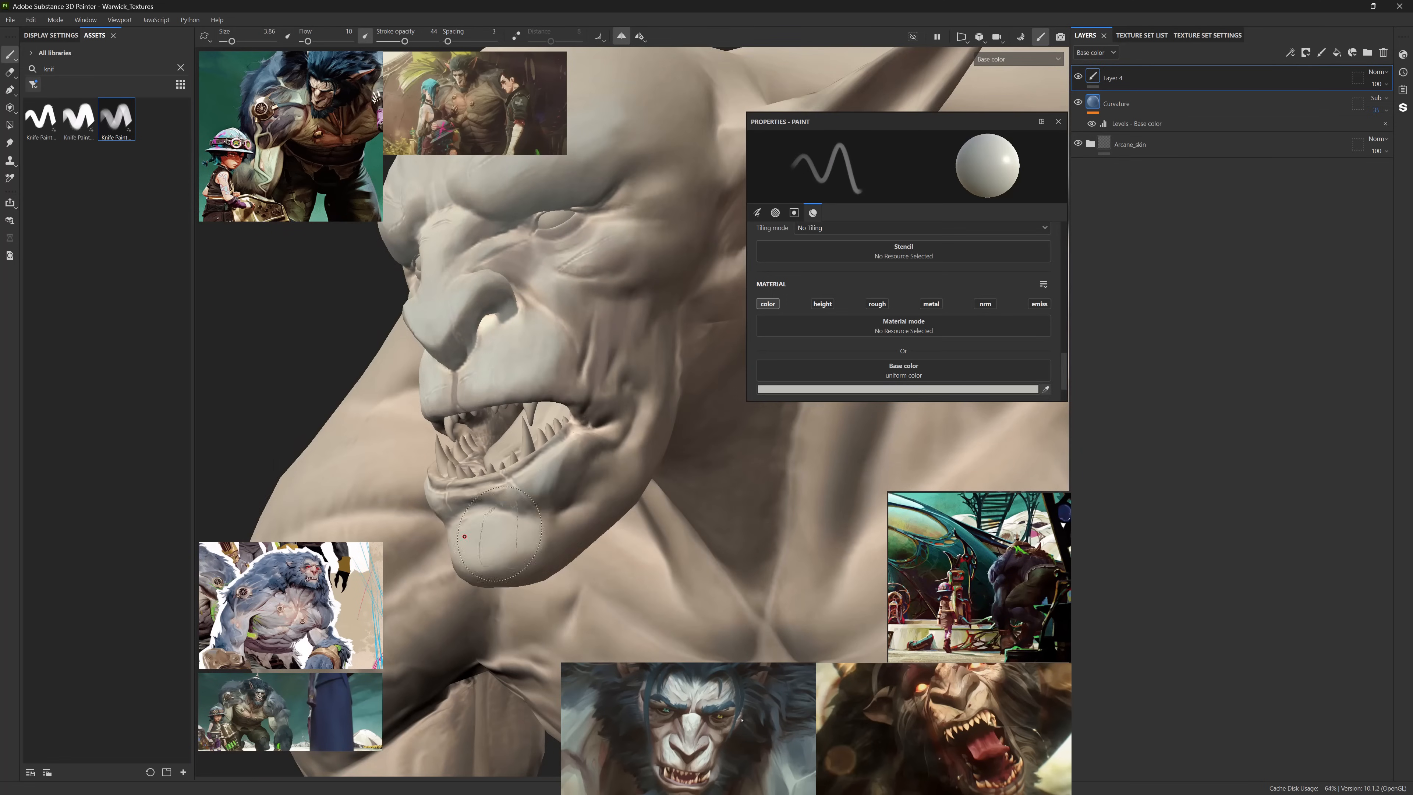
pyautogui.keyDown('alt'); pyautogui.moveTo(632, 411); pyautogui.dragTo(685, 425); pyautogui.keyUp('alt')
pyautogui.keyDown('ctrl'); pyautogui.moveTo(617, 358); pyautogui.dragTo(565, 358, button='right'); pyautogui.keyUp('ctrl')
pyautogui.keyDown('alt'); pyautogui.moveTo(558, 405); pyautogui.dragTo(505, 347); pyautogui.keyUp('alt')
pyautogui.keyDown('ctrl'); pyautogui.moveTo(504, 346); pyautogui.dragTo(521, 346, button='right'); pyautogui.keyUp('ctrl')
pyautogui.keyDown('alt'); pyautogui.moveTo(521, 347); pyautogui.dragTo(534, 312); pyautogui.keyUp('alt')
pyautogui.keyDown('ctrl'); pyautogui.moveTo(534, 312); pyautogui.dragTo(517, 312, button='right'); pyautogui.keyUp('ctrl')
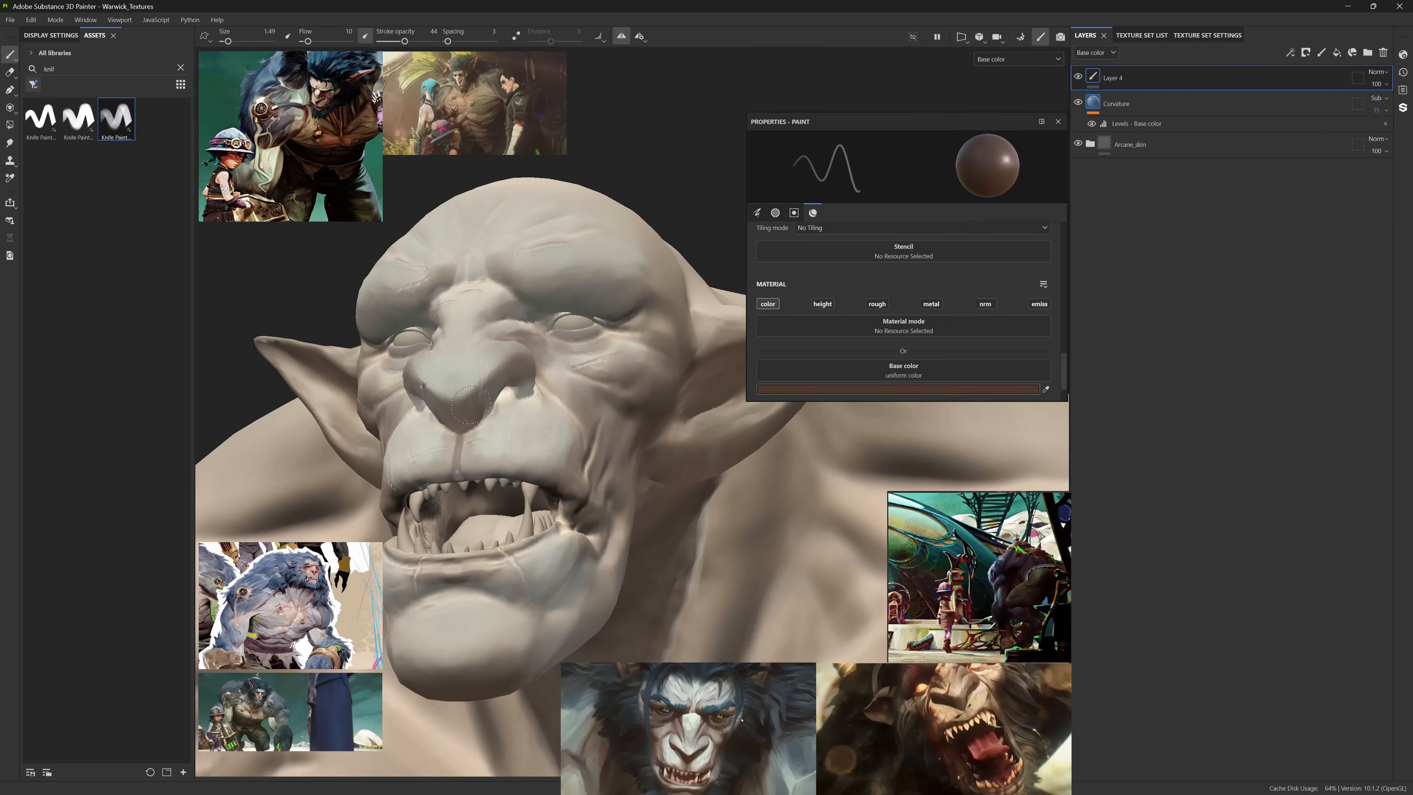
# - Paint soft reddish-brown shading around the nose, eyes and cheek folds on Layer 4, varying the brush size
pyautogui.keyDown('alt'); pyautogui.moveTo(531, 372); pyautogui.dragTo(456, 463); pyautogui.keyUp('alt')
pyautogui.keyDown('ctrl'); pyautogui.moveTo(457, 464); pyautogui.dragTo(474, 464, button='right'); pyautogui.keyUp('ctrl')
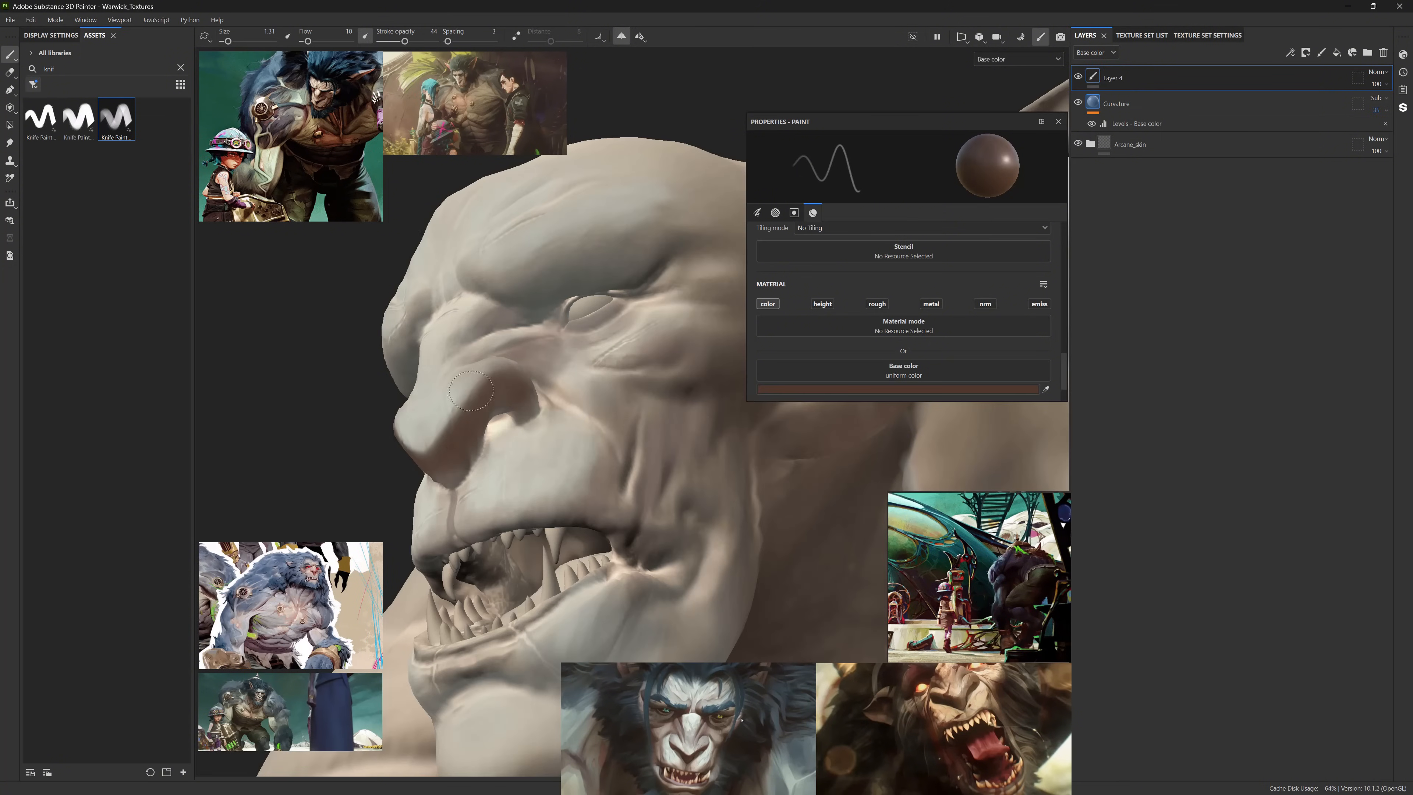
pyautogui.moveTo(471, 390)
pyautogui.keyDown('alt'); pyautogui.mouseDown()
pyautogui.moveTo(476, 378)
pyautogui.moveTo(462, 390)
pyautogui.moveTo(528, 440)
pyautogui.mouseUp(); pyautogui.keyUp('alt')
pyautogui.keyDown('ctrl'); pyautogui.moveTo(529, 440); pyautogui.dragTo(540, 440, button='right'); pyautogui.keyUp('ctrl')
pyautogui.keyDown('alt'); pyautogui.moveTo(556, 490); pyautogui.dragTo(562, 456); pyautogui.keyUp('alt')
pyautogui.moveTo(562, 456)
pyautogui.keyDown('alt'); pyautogui.mouseDown(button='middle')
pyautogui.moveTo(577, 478)
pyautogui.moveTo(578, 456)
pyautogui.mouseUp(button='middle'); pyautogui.keyUp('alt')
pyautogui.keyDown('alt'); pyautogui.moveTo(578, 456); pyautogui.dragTo(545, 454); pyautogui.keyUp('alt')
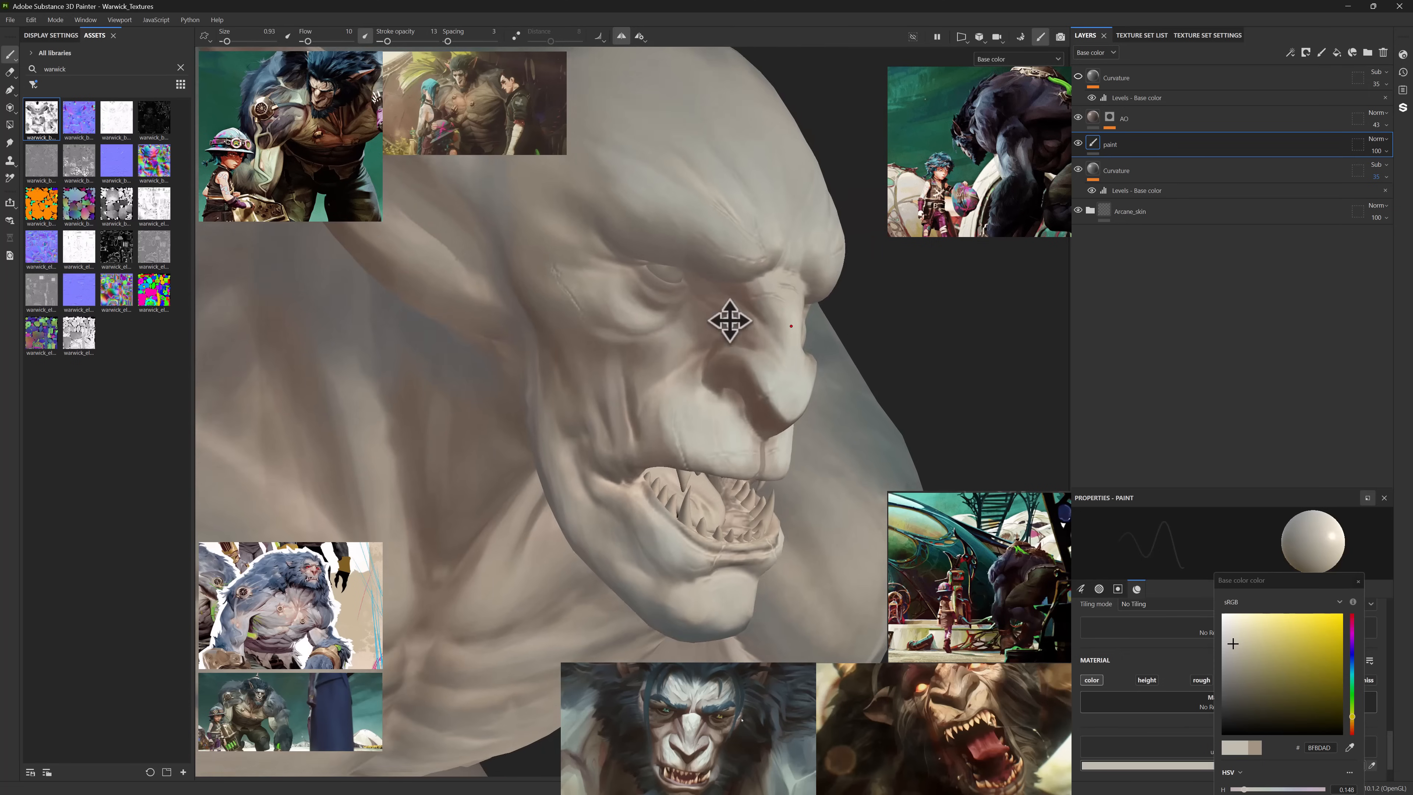
# - Paint pale cream highlights over the forehead, brows and eye area on the paint layer at 13 stroke opacity
pyautogui.keyDown('alt'); pyautogui.moveTo(729, 321); pyautogui.dragTo(670, 207); pyautogui.keyUp('alt')
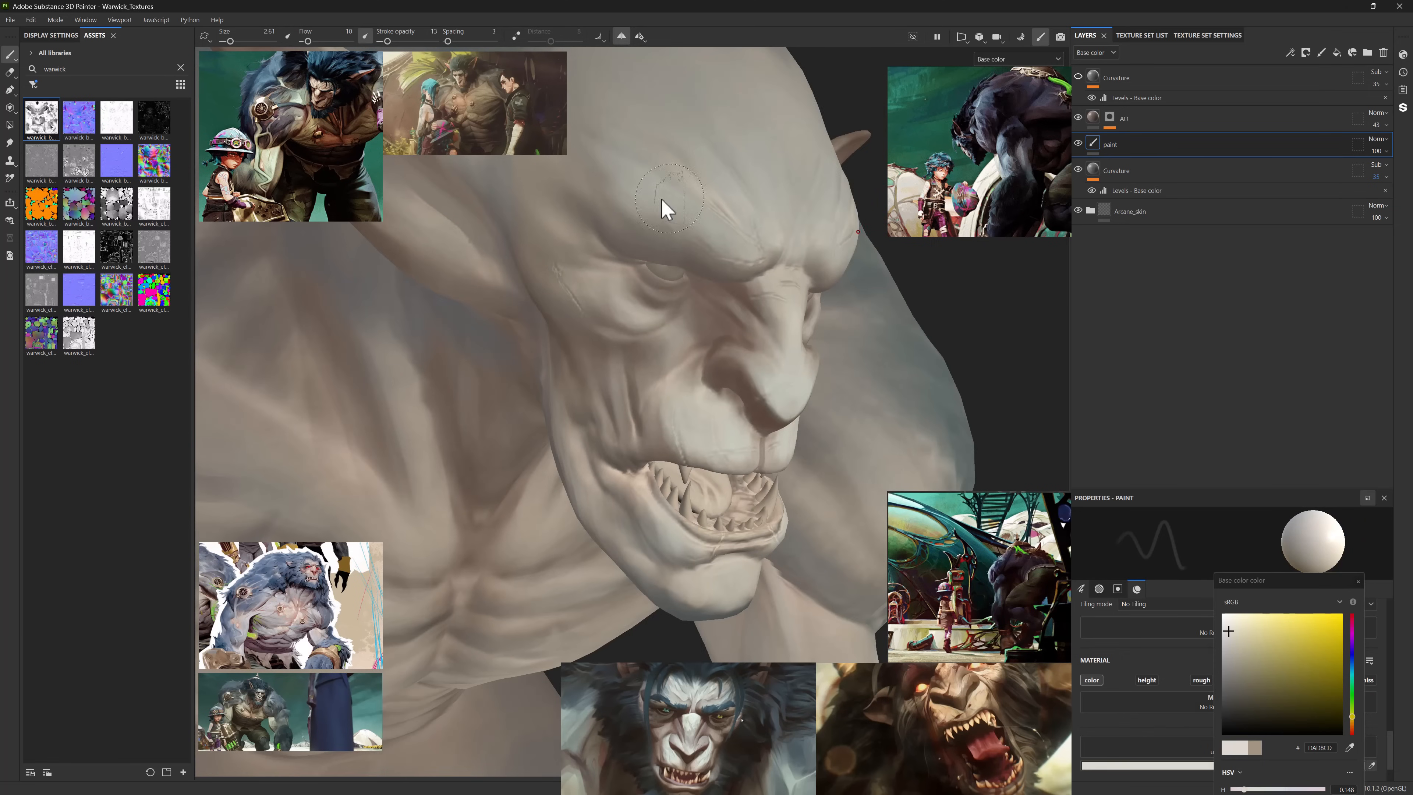
pyautogui.keyDown('alt'); pyautogui.moveTo(778, 365); pyautogui.dragTo(790, 408); pyautogui.keyUp('alt')
pyautogui.keyDown('alt'); pyautogui.moveTo(786, 271); pyautogui.dragTo(843, 246, button='right'); pyautogui.keyUp('alt')
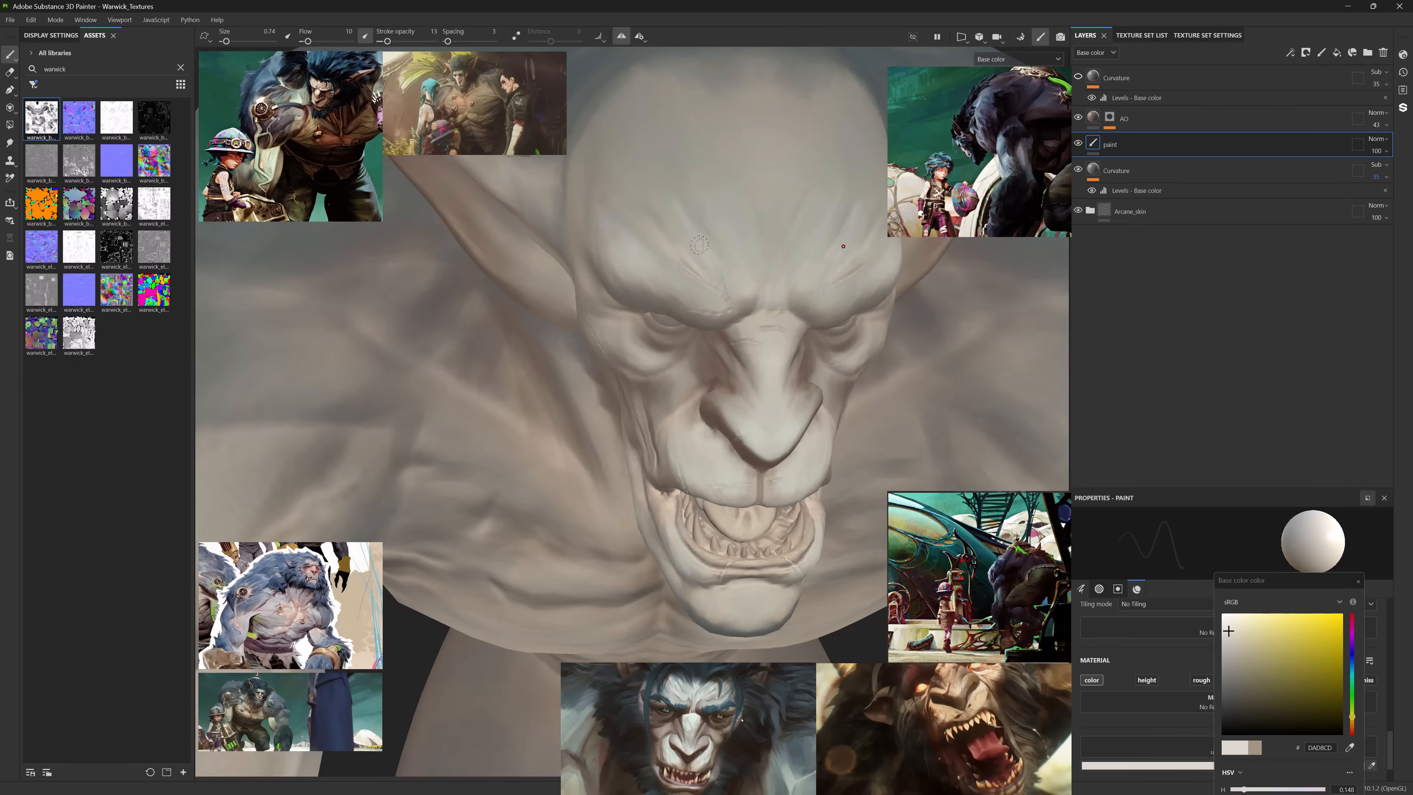
pyautogui.keyDown('alt'); pyautogui.moveTo(779, 267); pyautogui.dragTo(835, 278); pyautogui.keyUp('alt')
pyautogui.keyDown('ctrl'); pyautogui.moveTo(657, 311); pyautogui.dragTo(707, 312, button='right'); pyautogui.keyUp('ctrl')
pyautogui.keyDown('alt'); pyautogui.moveTo(668, 301); pyautogui.dragTo(686, 368, button='right'); pyautogui.keyUp('alt')
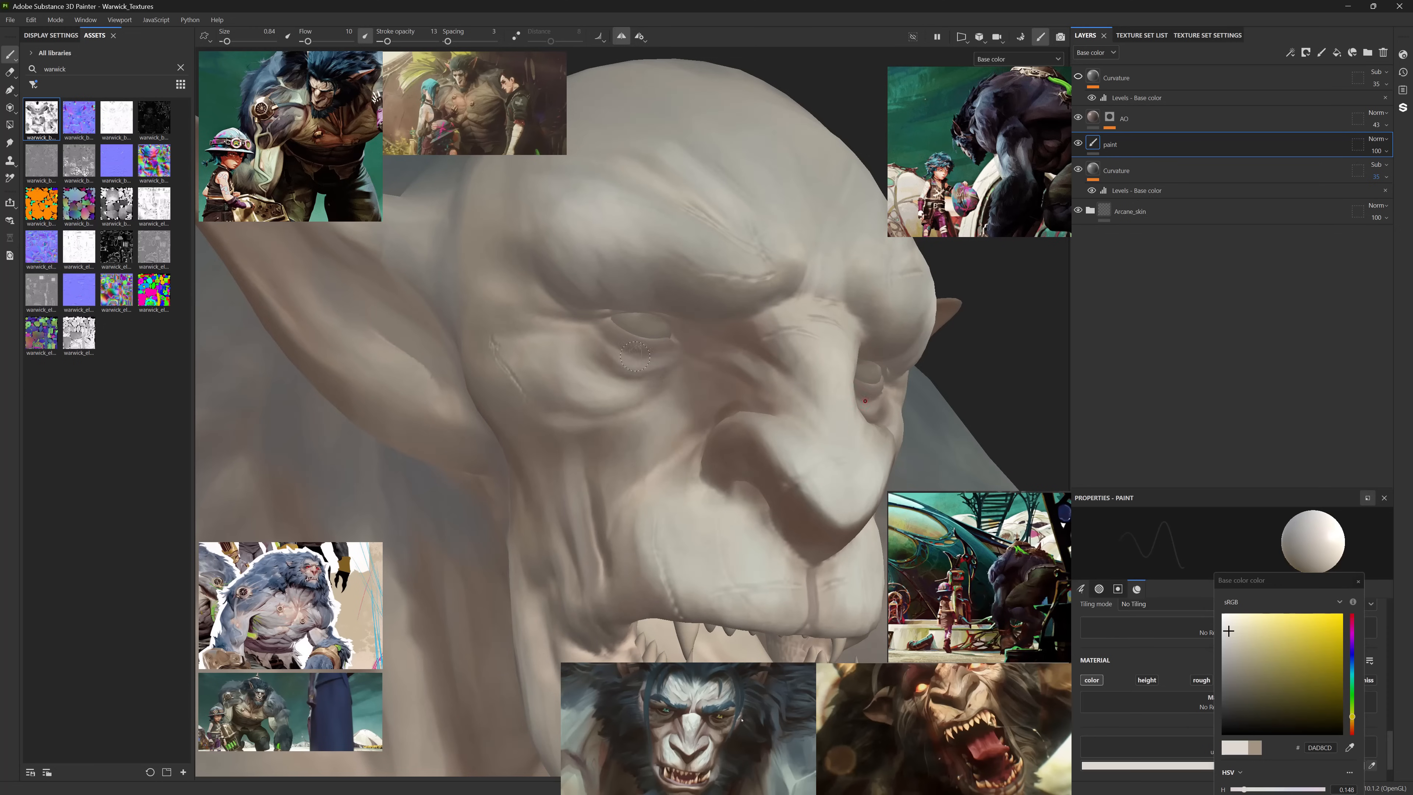
pyautogui.keyDown('alt'); pyautogui.moveTo(796, 341); pyautogui.dragTo(644, 393); pyautogui.keyUp('alt')
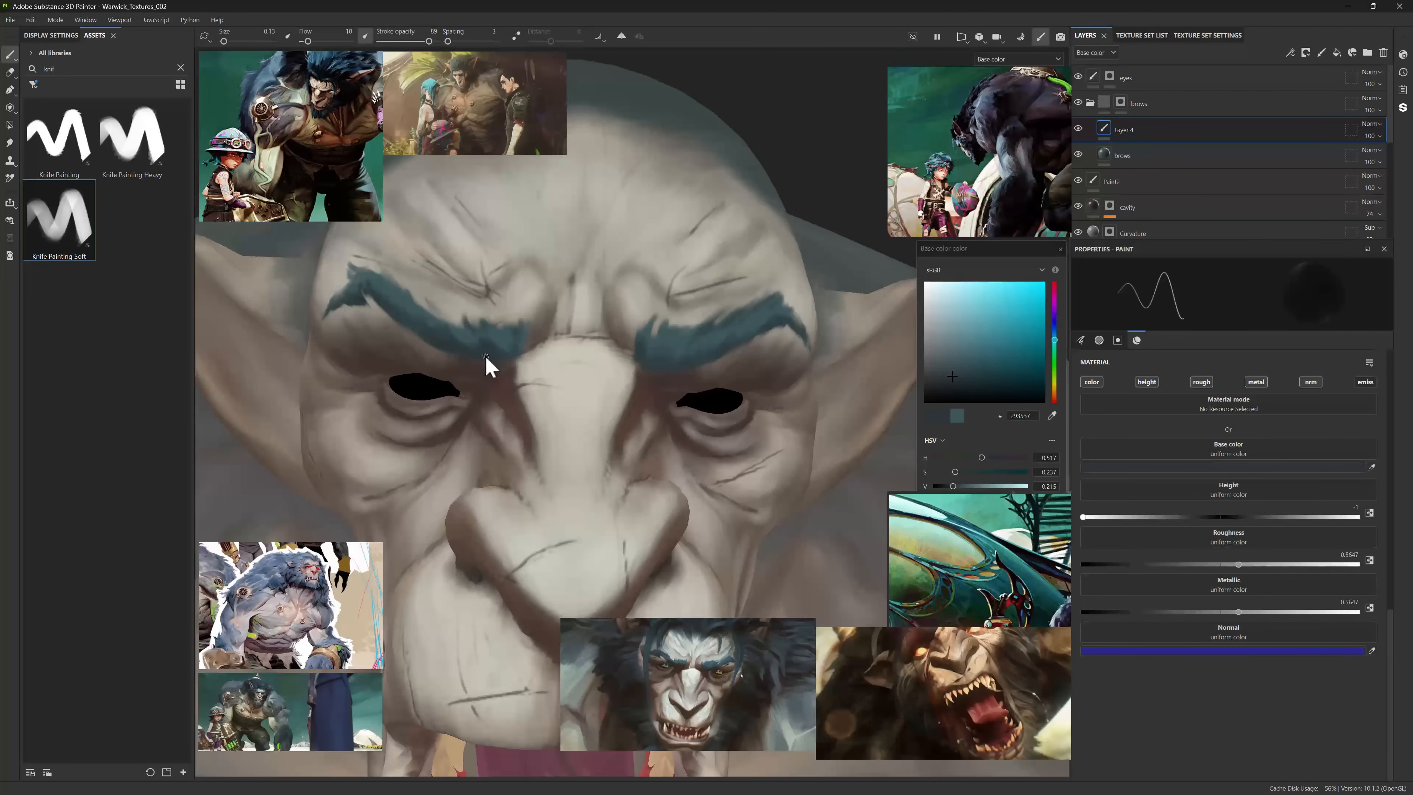
# - Refine the edges of the blue eyebrows on Layer 4 of the brows group with the Eraser
pyautogui.press('2')
pyautogui.keyDown('alt'); pyautogui.moveTo(466, 335); pyautogui.dragTo(454, 349); pyautogui.keyUp('alt')
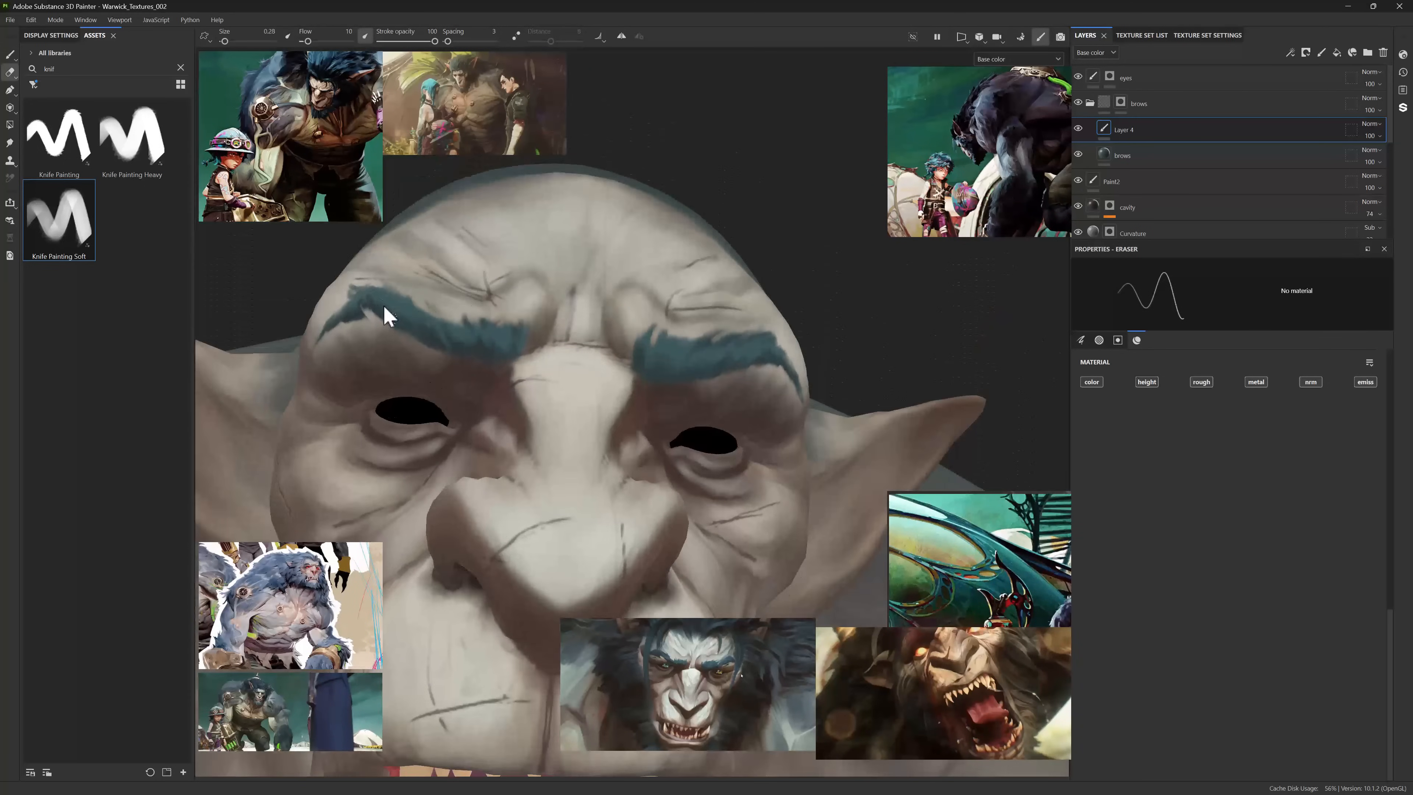
pyautogui.keyDown('alt'); pyautogui.moveTo(682, 360); pyautogui.dragTo(694, 367); pyautogui.keyUp('alt')
pyautogui.scroll(-6, 712, 337)
# - Collapse the brows group and paint the facial scars on the Paint2 layer with red tones and pale edges
pyautogui.click(1090, 103)
pyautogui.click(1152, 135)
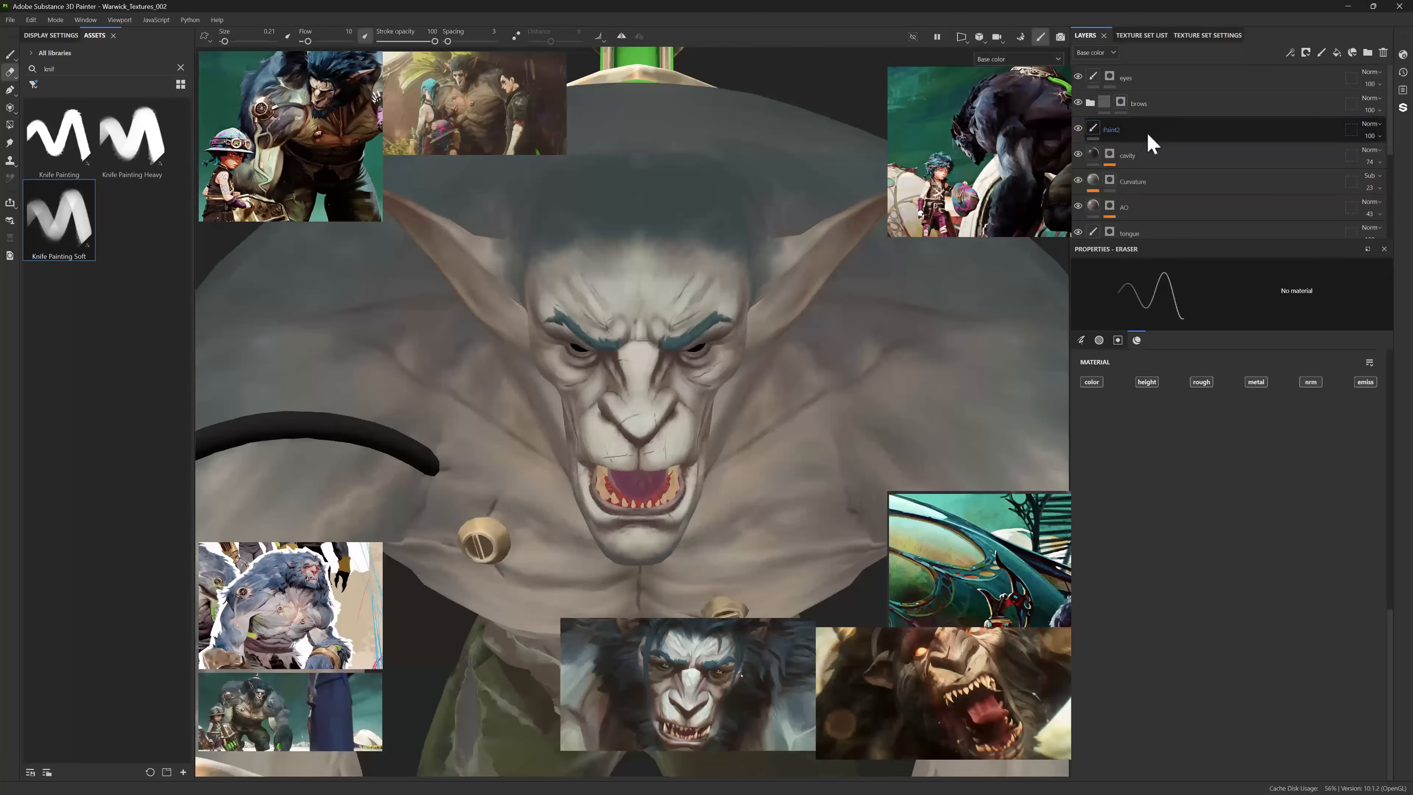
pyautogui.scroll(3, 654, 348)
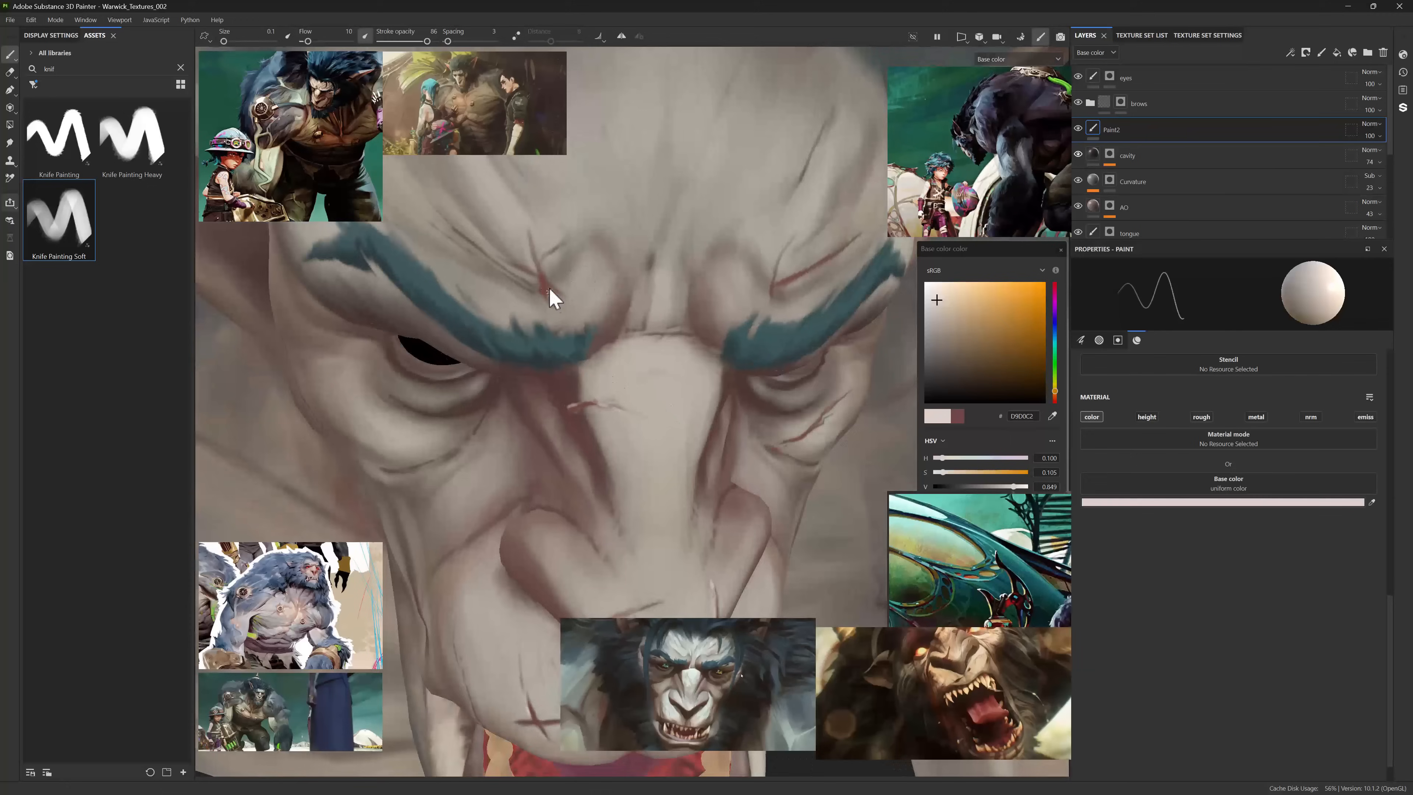
pyautogui.keyDown('alt'); pyautogui.moveTo(543, 294); pyautogui.dragTo(798, 291); pyautogui.keyUp('alt')
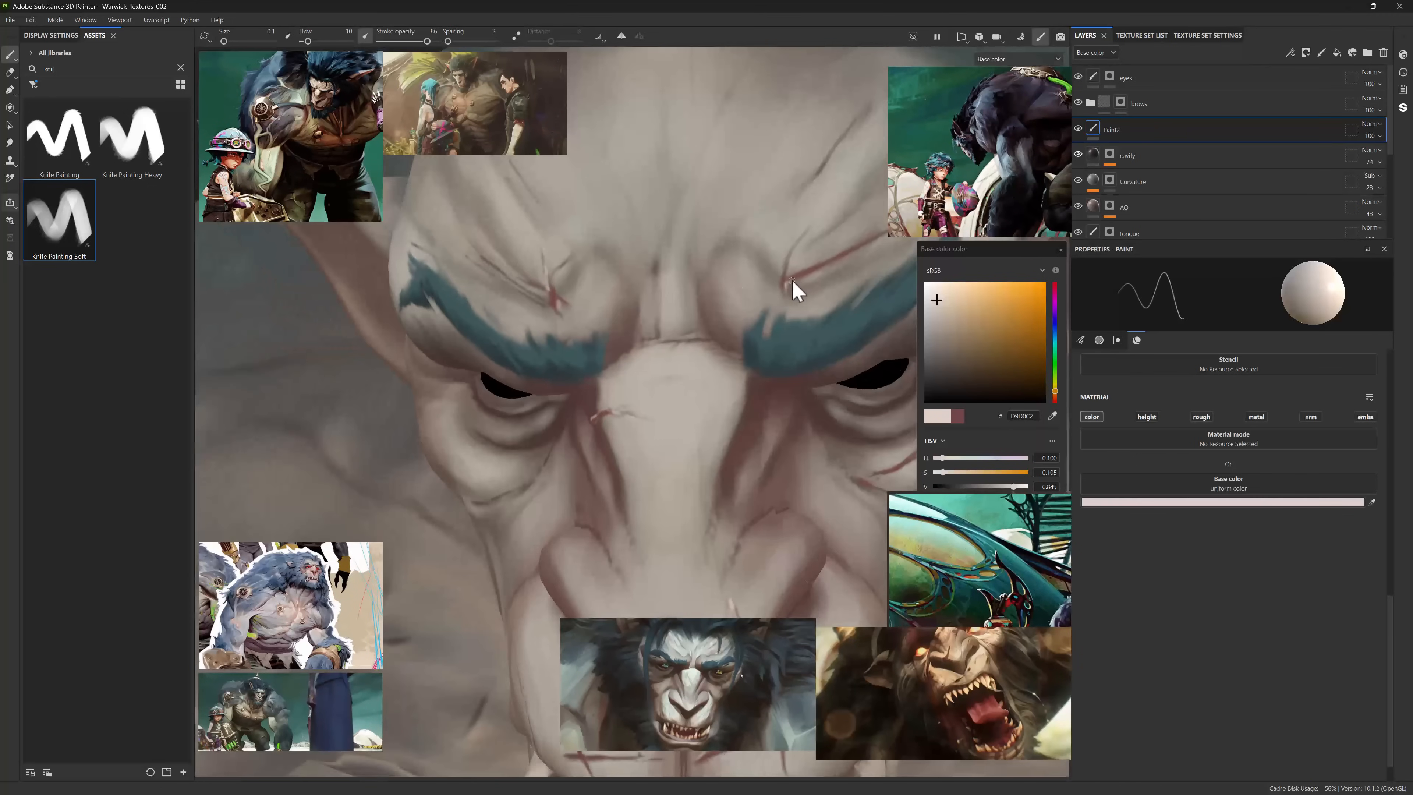
pyautogui.scroll(3, 740, 326)
pyautogui.keyDown('alt'); pyautogui.moveTo(728, 361); pyautogui.dragTo(612, 56); pyautogui.keyUp('alt')
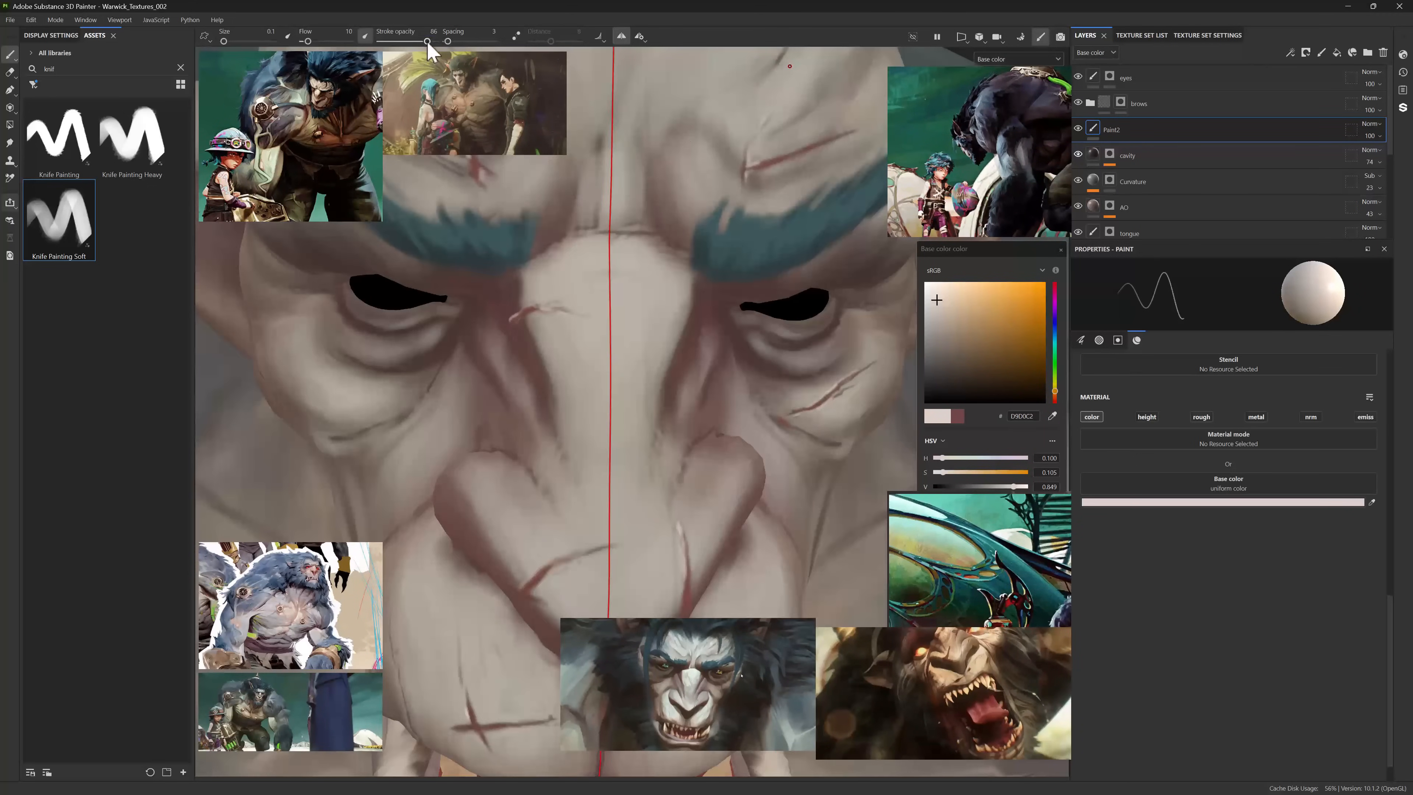
# - Lower the stroke opacity and softly blend shading over the face around the eyes on the Paint2 layer
pyautogui.moveTo(427, 42); pyautogui.dragTo(386, 42)
pyautogui.moveTo(428, 295)
pyautogui.keyDown('alt'); pyautogui.mouseDown()
pyautogui.moveTo(428, 318)
pyautogui.moveTo(325, 314)
pyautogui.moveTo(711, 291)
pyautogui.moveTo(536, 278)
pyautogui.moveTo(412, 233)
pyautogui.mouseUp(); pyautogui.keyUp('alt')
pyautogui.scroll(-4, 711, 291)
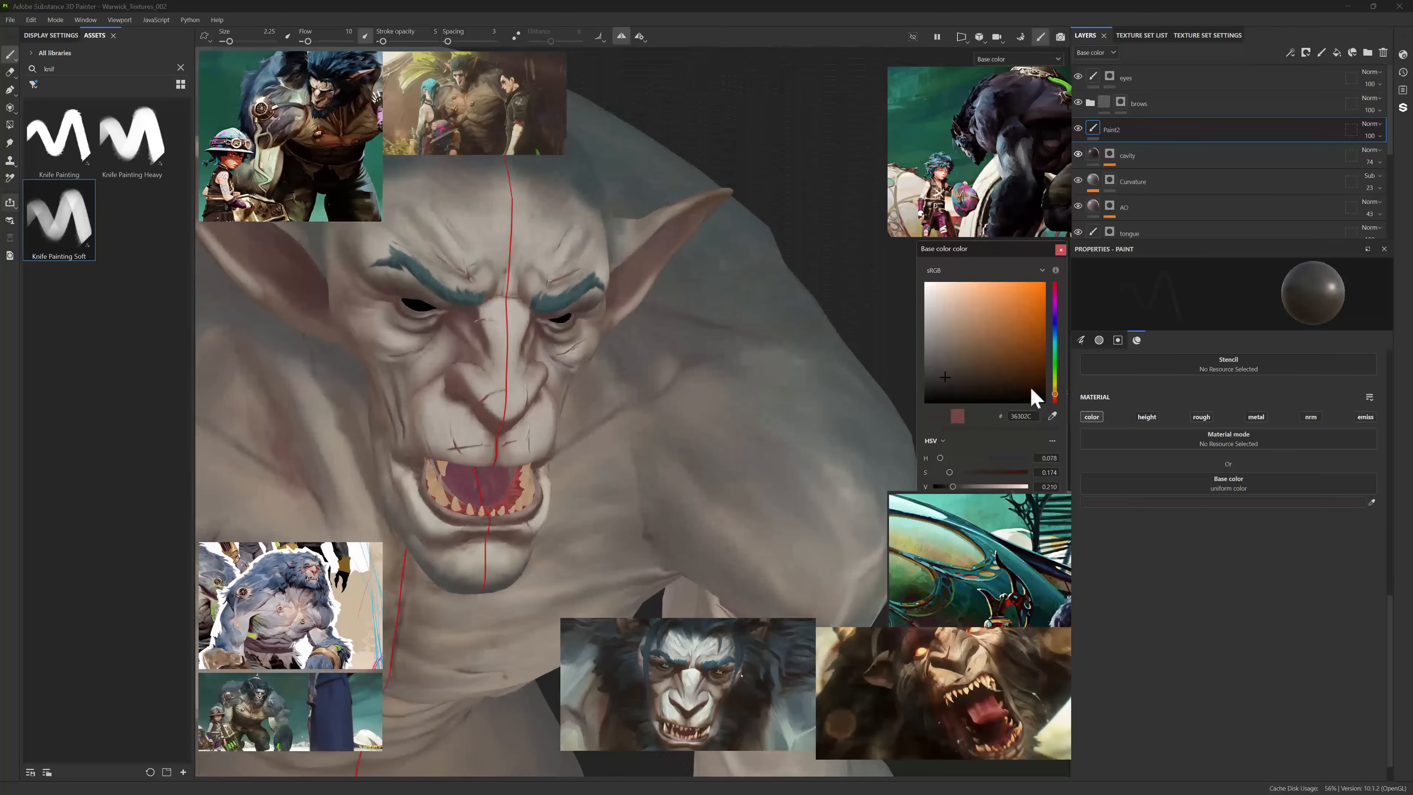
# - Raise the stroke opacity to 17 and shade the inner ear with dark brown 472C1B on the Paint2 layer
pyautogui.keyDown('alt'); pyautogui.moveTo(530, 330); pyautogui.dragTo(448, 348); pyautogui.keyUp('alt')
pyautogui.scroll(4, 448, 348)
pyautogui.moveTo(382, 41); pyautogui.dragTo(390, 42)
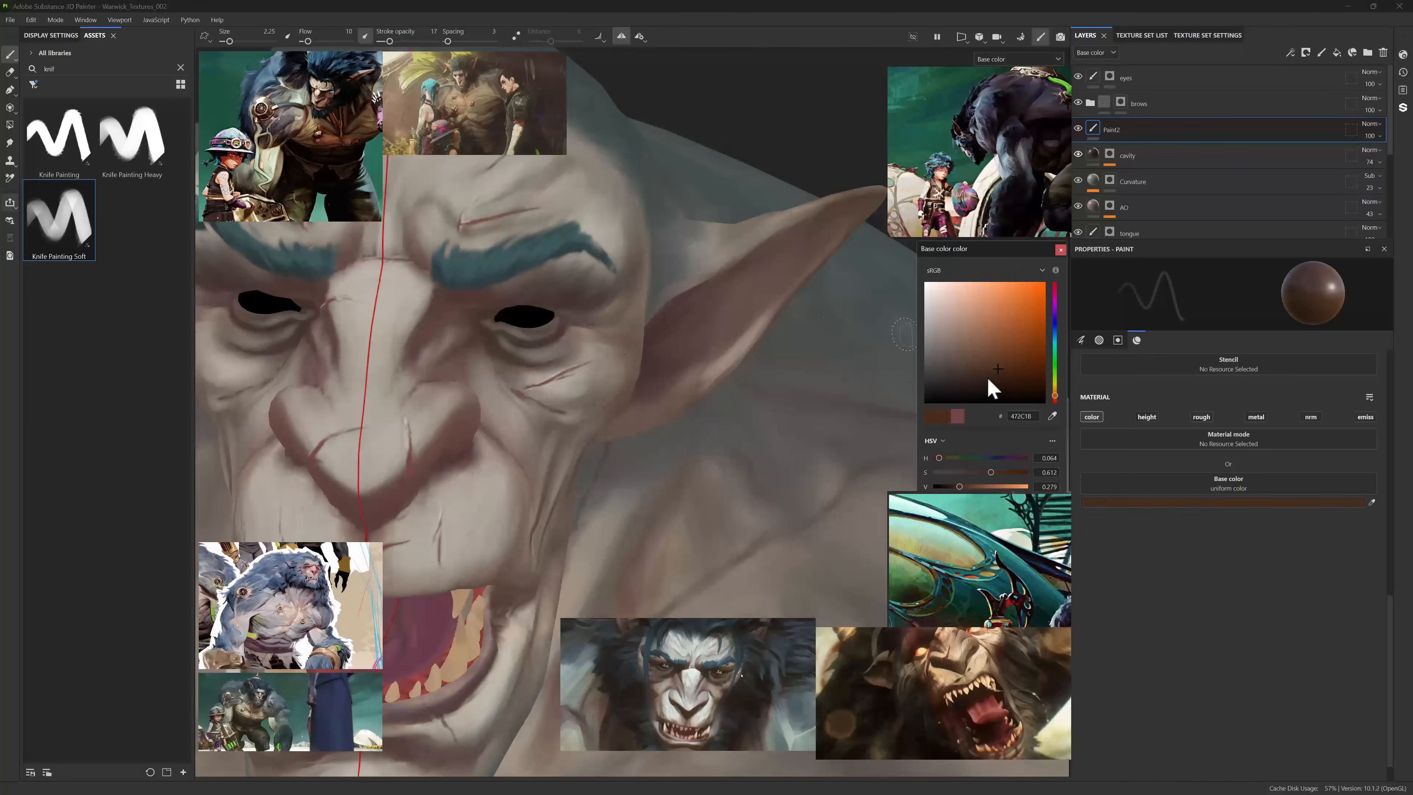
# - Shade the chest, ribs and abdominal muscles with dark brown 2C1C16 at 25 stroke opacity on the Paint2 layer
pyautogui.scroll(-3, 599, 353)
pyautogui.keyDown('alt'); pyautogui.moveTo(599, 354); pyautogui.dragTo(505, 394); pyautogui.keyUp('alt')
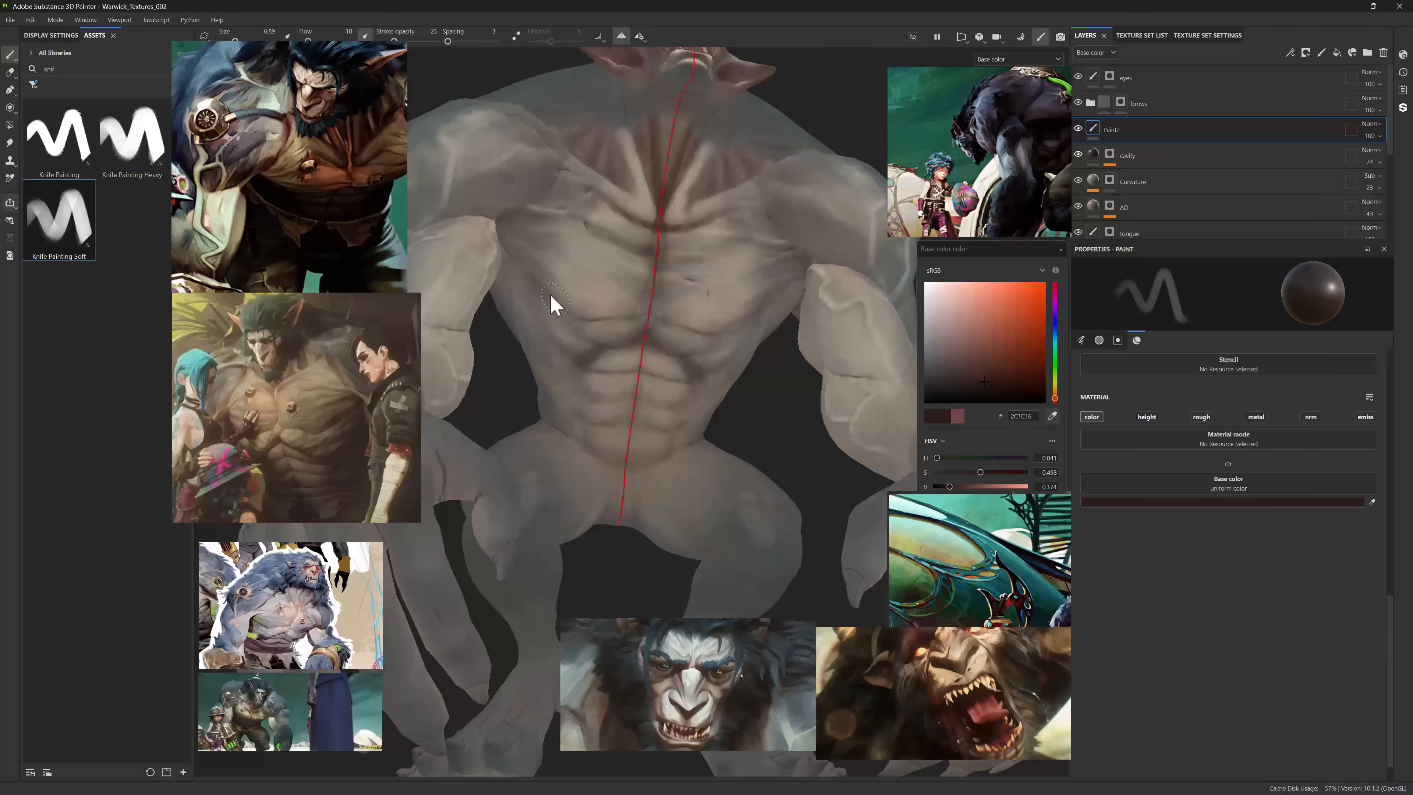
pyautogui.keyDown('alt'); pyautogui.moveTo(551, 295); pyautogui.dragTo(555, 288); pyautogui.keyUp('alt')
pyautogui.keyDown('ctrl'); pyautogui.moveTo(555, 287); pyautogui.dragTo(543, 288, button='right'); pyautogui.keyUp('ctrl')
pyautogui.moveTo(555, 288)
pyautogui.keyDown('alt'); pyautogui.mouseDown()
pyautogui.moveTo(575, 229)
pyautogui.moveTo(495, 262)
pyautogui.moveTo(503, 313)
pyautogui.mouseUp(); pyautogui.keyUp('alt')
pyautogui.keyDown('ctrl'); pyautogui.moveTo(503, 313); pyautogui.dragTo(527, 316, button='right'); pyautogui.keyUp('ctrl')
pyautogui.moveTo(527, 316)
pyautogui.keyDown('alt'); pyautogui.mouseDown()
pyautogui.moveTo(593, 350)
pyautogui.moveTo(667, 334)
pyautogui.mouseUp(); pyautogui.keyUp('alt')
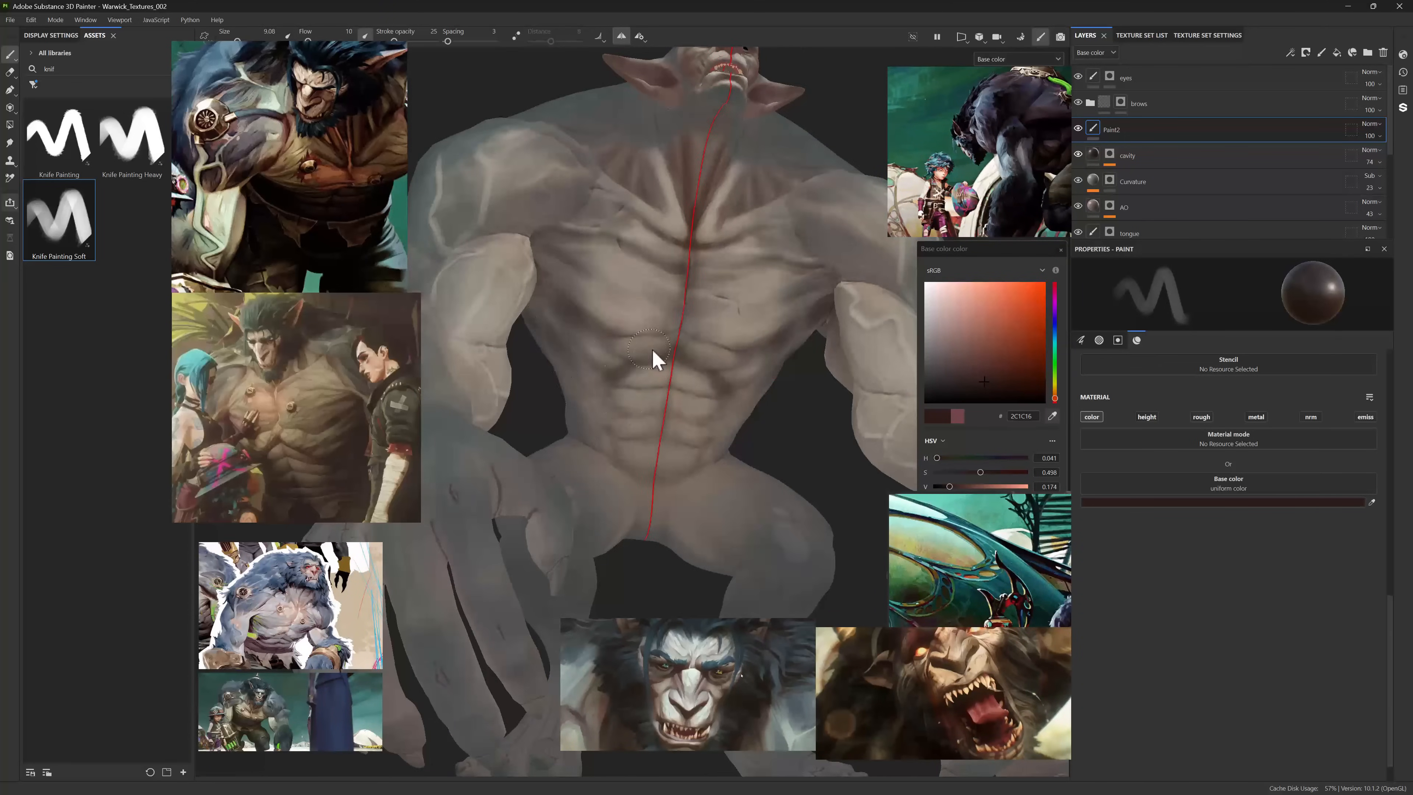
# - Shade the side of the torso and the area under the arm with dark brown 2C1C16 using a larger brush
pyautogui.moveTo(556, 365)
pyautogui.keyDown('alt'); pyautogui.mouseDown()
pyautogui.moveTo(770, 330)
pyautogui.moveTo(670, 181)
pyautogui.mouseUp(); pyautogui.keyUp('alt')
pyautogui.moveTo(669, 182)
pyautogui.keyDown('ctrl'); pyautogui.mouseDown(button='right')
pyautogui.moveTo(632, 182)
pyautogui.moveTo(858, 366)
pyautogui.mouseUp(button='right'); pyautogui.keyUp('ctrl')
pyautogui.keyDown('alt'); pyautogui.moveTo(858, 367); pyautogui.dragTo(929, 233, button='middle'); pyautogui.keyUp('alt')
pyautogui.keyDown('ctrl'); pyautogui.moveTo(575, 324); pyautogui.dragTo(590, 324, button='right'); pyautogui.keyUp('ctrl')
pyautogui.keyDown('alt'); pyautogui.moveTo(517, 206); pyautogui.dragTo(451, 243); pyautogui.keyUp('alt')
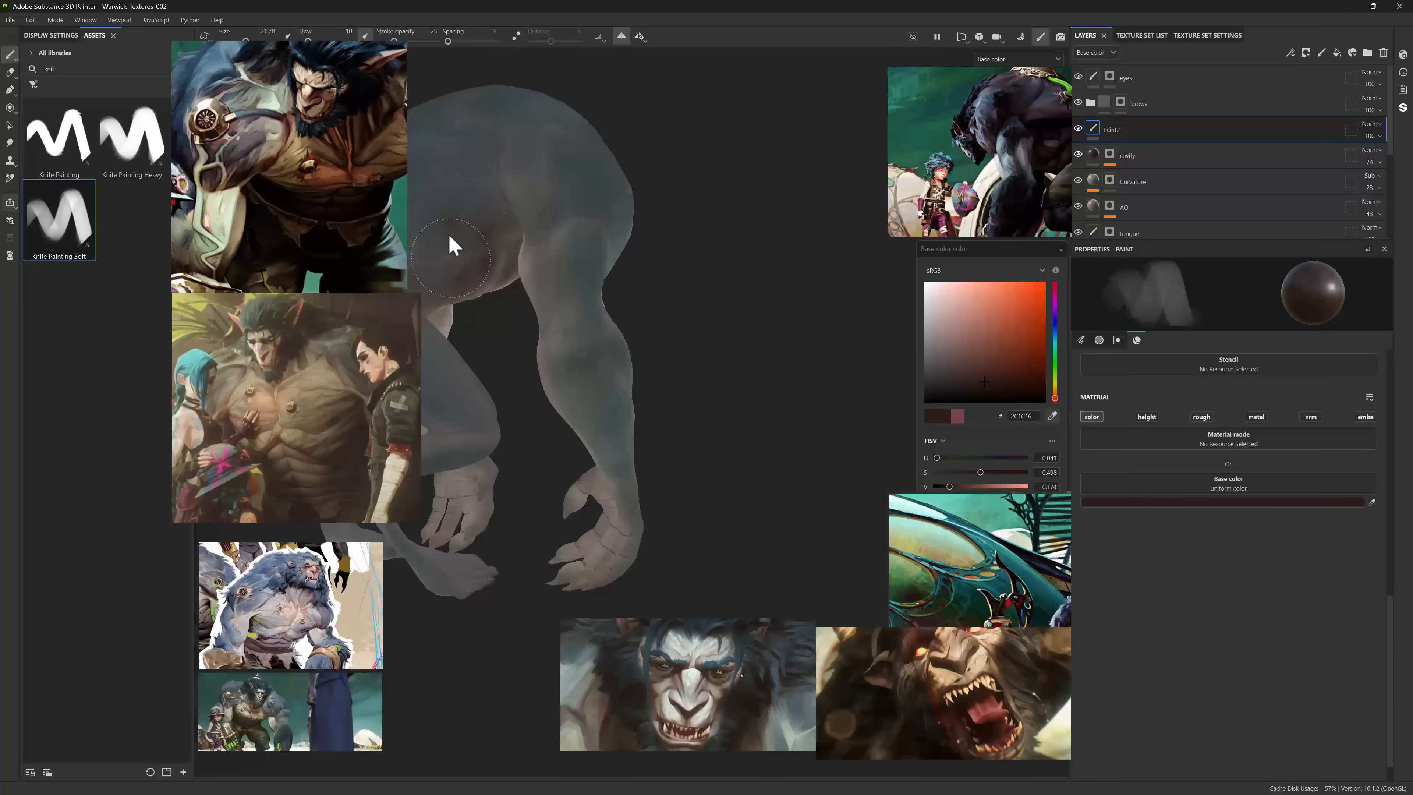
pyautogui.keyDown('ctrl'); pyautogui.moveTo(451, 243); pyautogui.dragTo(504, 231, button='right'); pyautogui.keyUp('ctrl')
# - Shade the hands, fingers and claws with dark brown 2C1C16 at 25 stroke opacity using a smaller brush
pyautogui.keyDown('alt'); pyautogui.moveTo(682, 296); pyautogui.dragTo(801, 290); pyautogui.keyUp('alt')
pyautogui.keyDown('alt'); pyautogui.moveTo(667, 334); pyautogui.dragTo(779, 401, button='right'); pyautogui.keyUp('alt')
pyautogui.keyDown('alt'); pyautogui.moveTo(695, 474); pyautogui.dragTo(648, 429, button='middle'); pyautogui.keyUp('alt')
pyautogui.keyDown('ctrl'); pyautogui.moveTo(634, 453); pyautogui.dragTo(611, 453, button='right'); pyautogui.keyUp('ctrl')
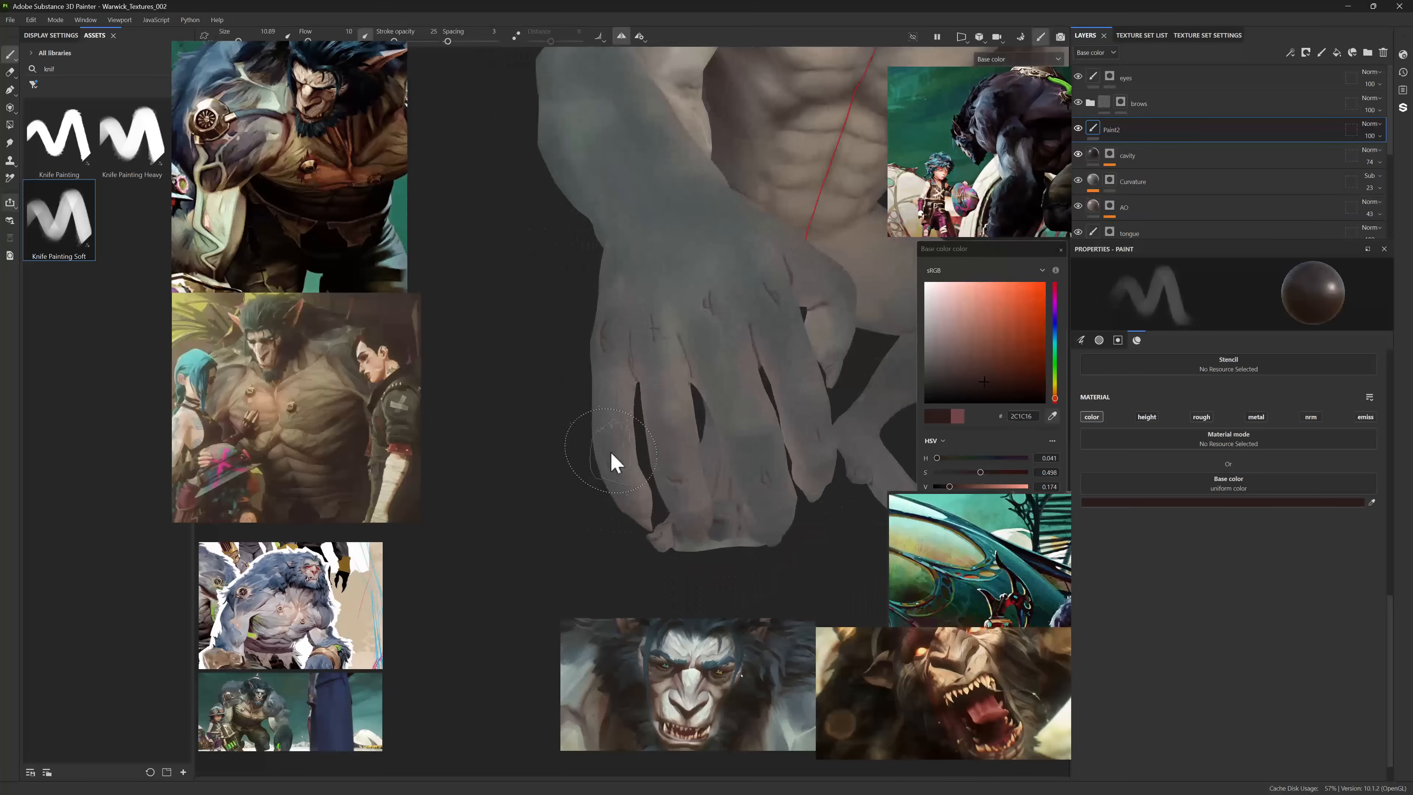
pyautogui.moveTo(641, 327)
pyautogui.keyDown('alt'); pyautogui.mouseDown()
pyautogui.moveTo(499, 410)
pyautogui.moveTo(601, 446)
pyautogui.mouseUp(); pyautogui.keyUp('alt')
pyautogui.keyDown('ctrl'); pyautogui.moveTo(696, 451); pyautogui.dragTo(671, 451, button='right'); pyautogui.keyUp('ctrl')
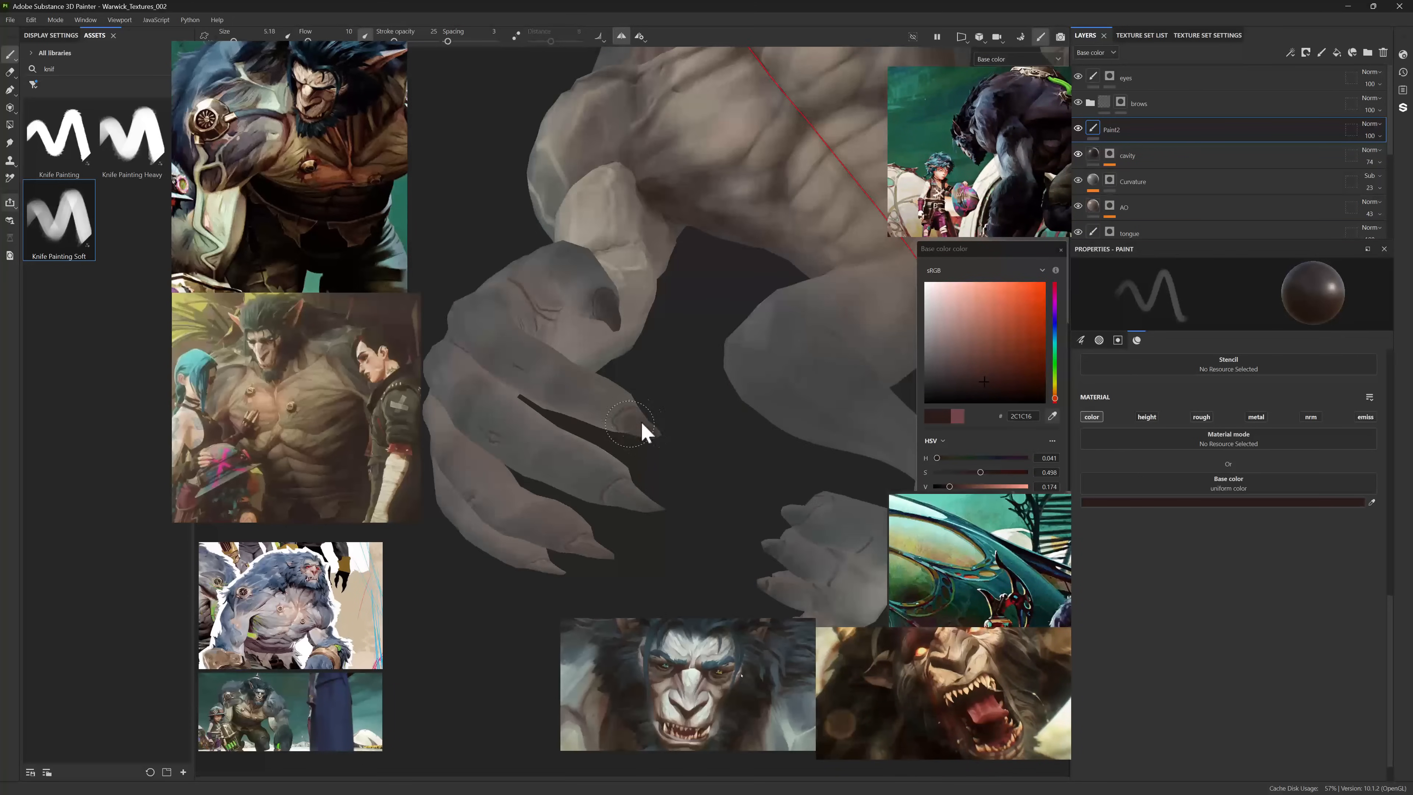
pyautogui.keyDown('alt'); pyautogui.moveTo(660, 509); pyautogui.dragTo(514, 503); pyautogui.keyUp('alt')
pyautogui.keyDown('ctrl'); pyautogui.moveTo(525, 503); pyautogui.dragTo(515, 503, button='right'); pyautogui.keyUp('ctrl')
pyautogui.moveTo(514, 503)
pyautogui.keyDown('alt'); pyautogui.mouseDown()
pyautogui.moveTo(549, 490)
pyautogui.moveTo(461, 390)
pyautogui.moveTo(590, 463)
pyautogui.mouseUp(); pyautogui.keyUp('alt')
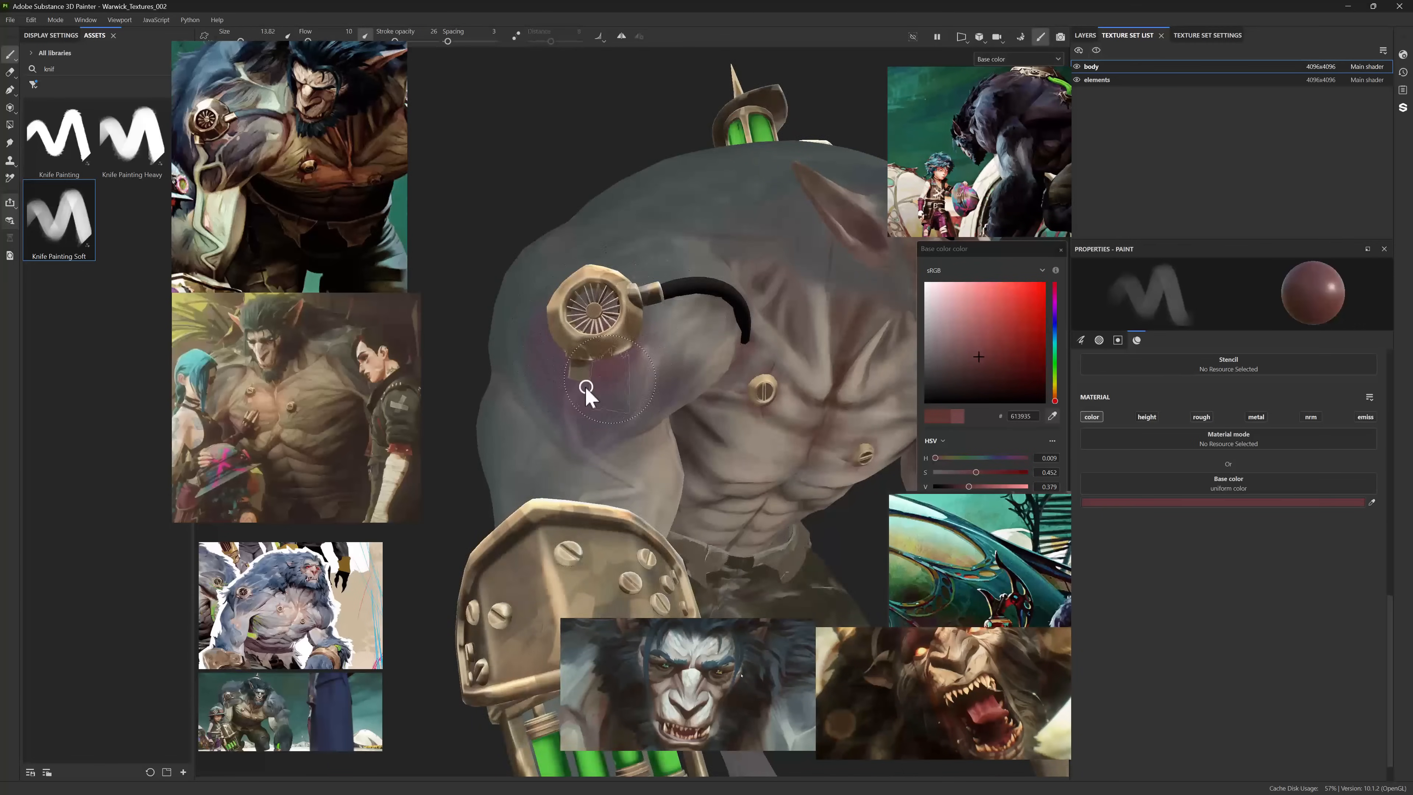
# - Tint the skin of the upper arm around the metal shoulder port with muted dark red
pyautogui.keyDown('alt'); pyautogui.moveTo(584, 385); pyautogui.dragTo(423, 61); pyautogui.keyUp('alt')
pyautogui.scroll(3, 421, 56)
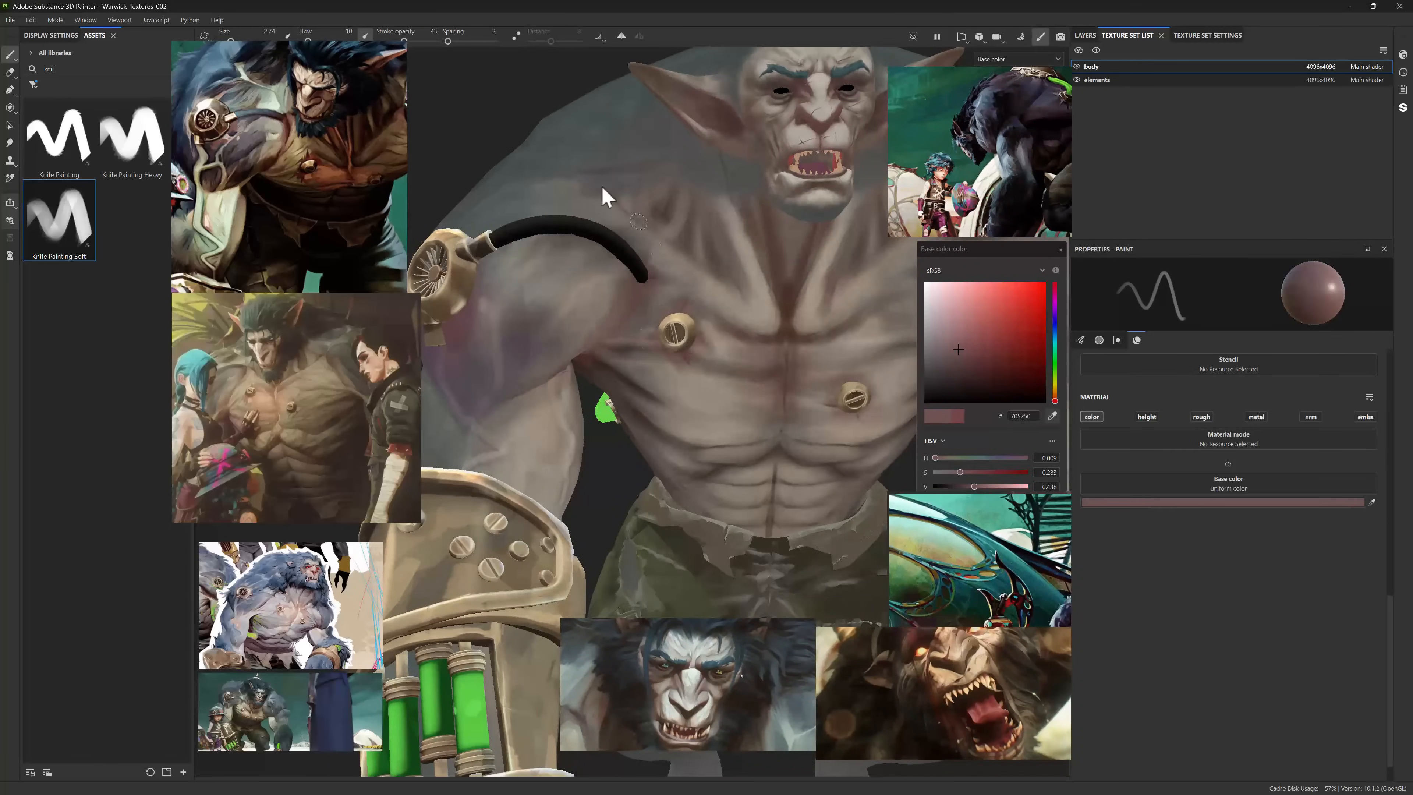
pyautogui.hotkey('alt', 'q')
pyautogui.hotkey('alt', 'q')
# - Tint the chest and sternum with muted red 705250 at 45 stroke opacity
pyautogui.moveTo(857, 423)
pyautogui.keyDown('alt'); pyautogui.mouseDown()
pyautogui.moveTo(841, 372)
pyautogui.moveTo(811, 416)
pyautogui.mouseUp(); pyautogui.keyUp('alt')
pyautogui.keyDown('alt'); pyautogui.moveTo(811, 416); pyautogui.dragTo(665, 319, button='right'); pyautogui.keyUp('alt')
pyautogui.moveTo(665, 319)
pyautogui.keyDown('alt'); pyautogui.mouseDown()
pyautogui.moveTo(675, 363)
pyautogui.moveTo(690, 307)
pyautogui.mouseUp(); pyautogui.keyUp('alt')
pyautogui.keyDown('ctrl'); pyautogui.moveTo(913, 383); pyautogui.dragTo(1039, 431, button='right'); pyautogui.keyUp('ctrl')
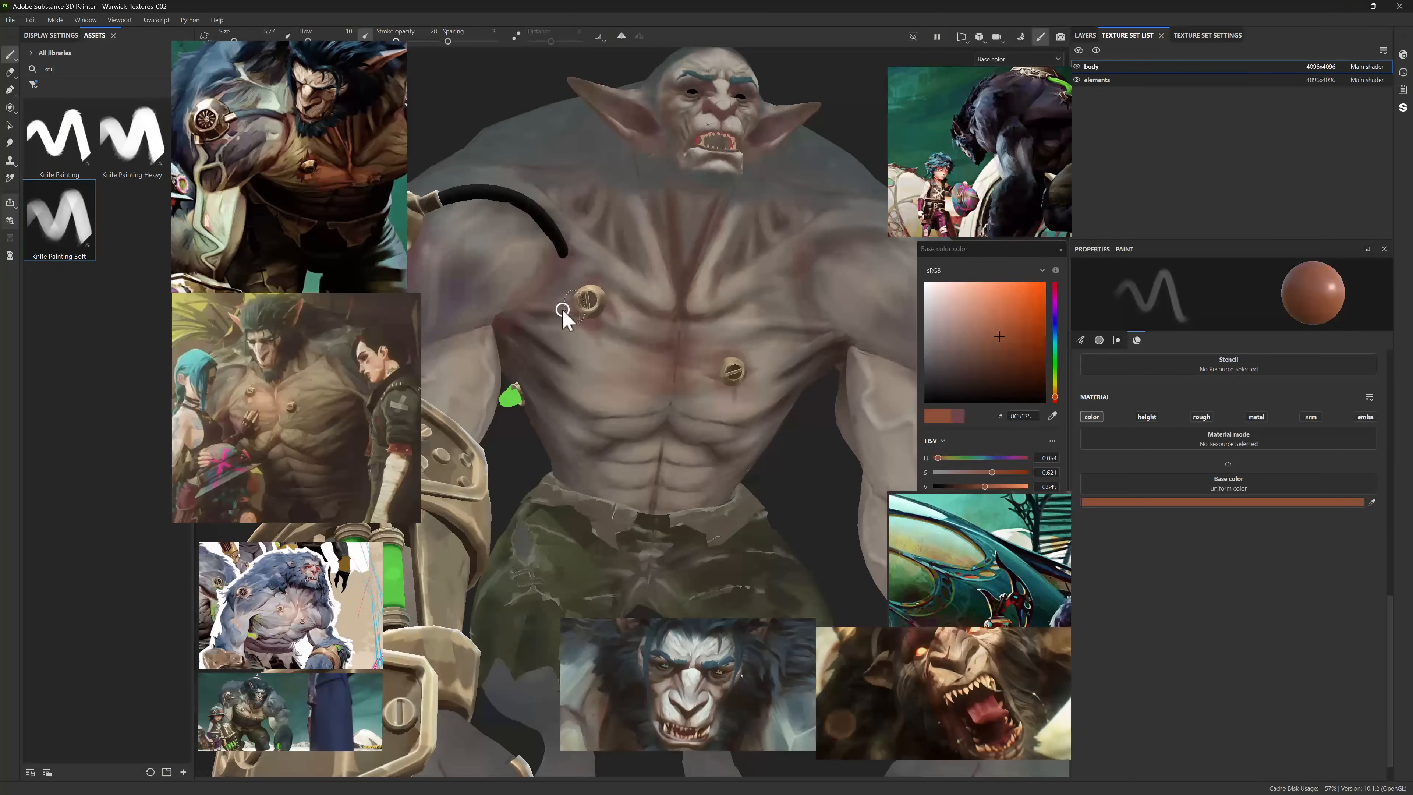
# - Add warm irritation tones 8C5135 at 28 stroke opacity to the skin around the chest bolts and the shoulder port
pyautogui.keyDown('ctrl'); pyautogui.moveTo(562, 309); pyautogui.dragTo(551, 309, button='right'); pyautogui.keyUp('ctrl')
pyautogui.keyDown('ctrl'); pyautogui.keyDown('alt'); pyautogui.moveTo(687, 344); pyautogui.dragTo(710, 340); pyautogui.keyUp('alt'); pyautogui.keyUp('ctrl')
pyautogui.keyDown('ctrl'); pyautogui.keyDown('alt'); pyautogui.moveTo(518, 301); pyautogui.dragTo(624, 341); pyautogui.keyUp('alt'); pyautogui.keyUp('ctrl')
pyautogui.keyDown('ctrl'); pyautogui.moveTo(570, 301); pyautogui.dragTo(551, 301, button='right'); pyautogui.keyUp('ctrl')
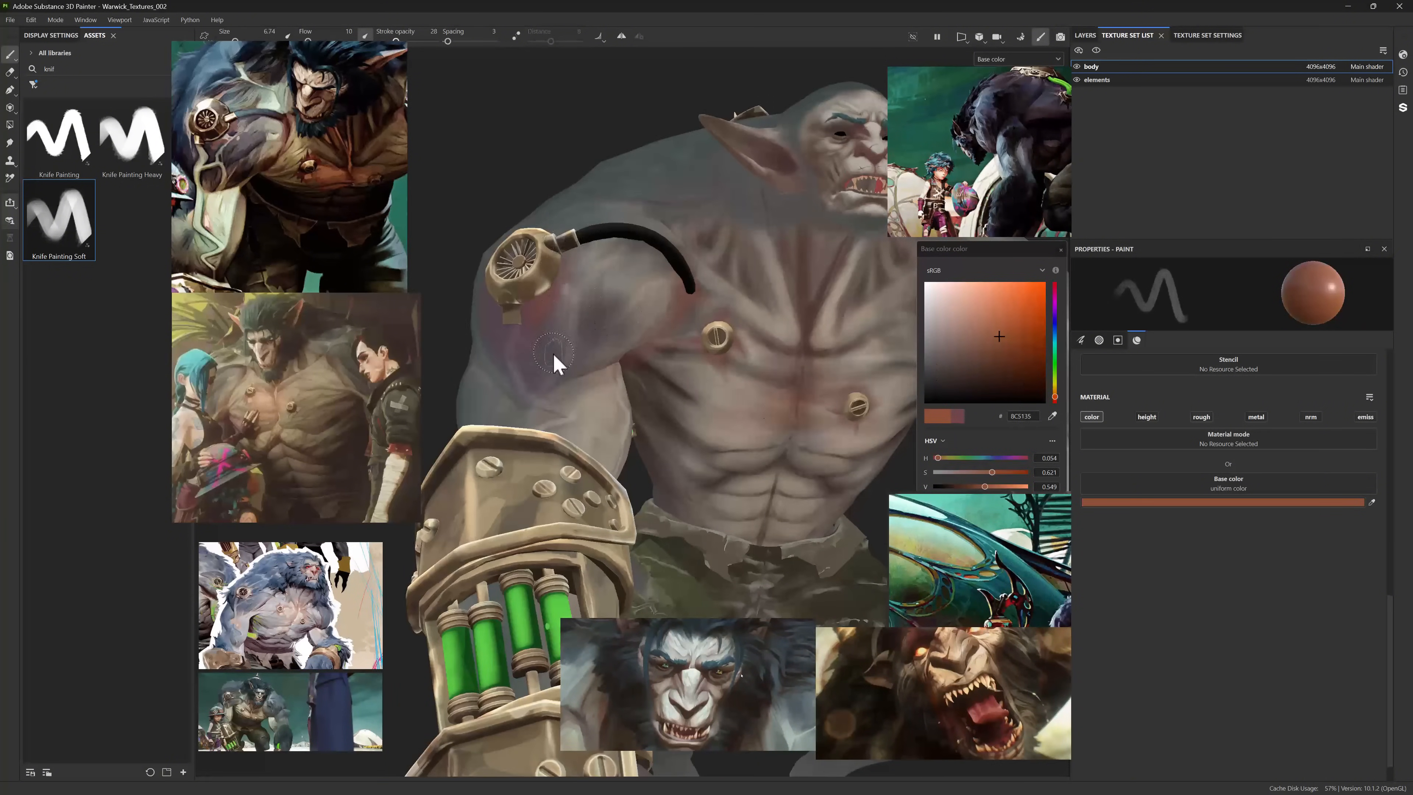
pyautogui.click(504, 370)
pyautogui.keyDown('alt'); pyautogui.moveTo(407, 70); pyautogui.dragTo(421, 118); pyautogui.keyUp('alt')
pyautogui.moveTo(497, 333)
pyautogui.mouseDown()
pyautogui.moveTo(504, 353)
pyautogui.moveTo(556, 334)
pyautogui.mouseUp()
pyautogui.keyDown('ctrl'); pyautogui.moveTo(523, 366); pyautogui.dragTo(524, 452, button='right'); pyautogui.keyUp('ctrl')
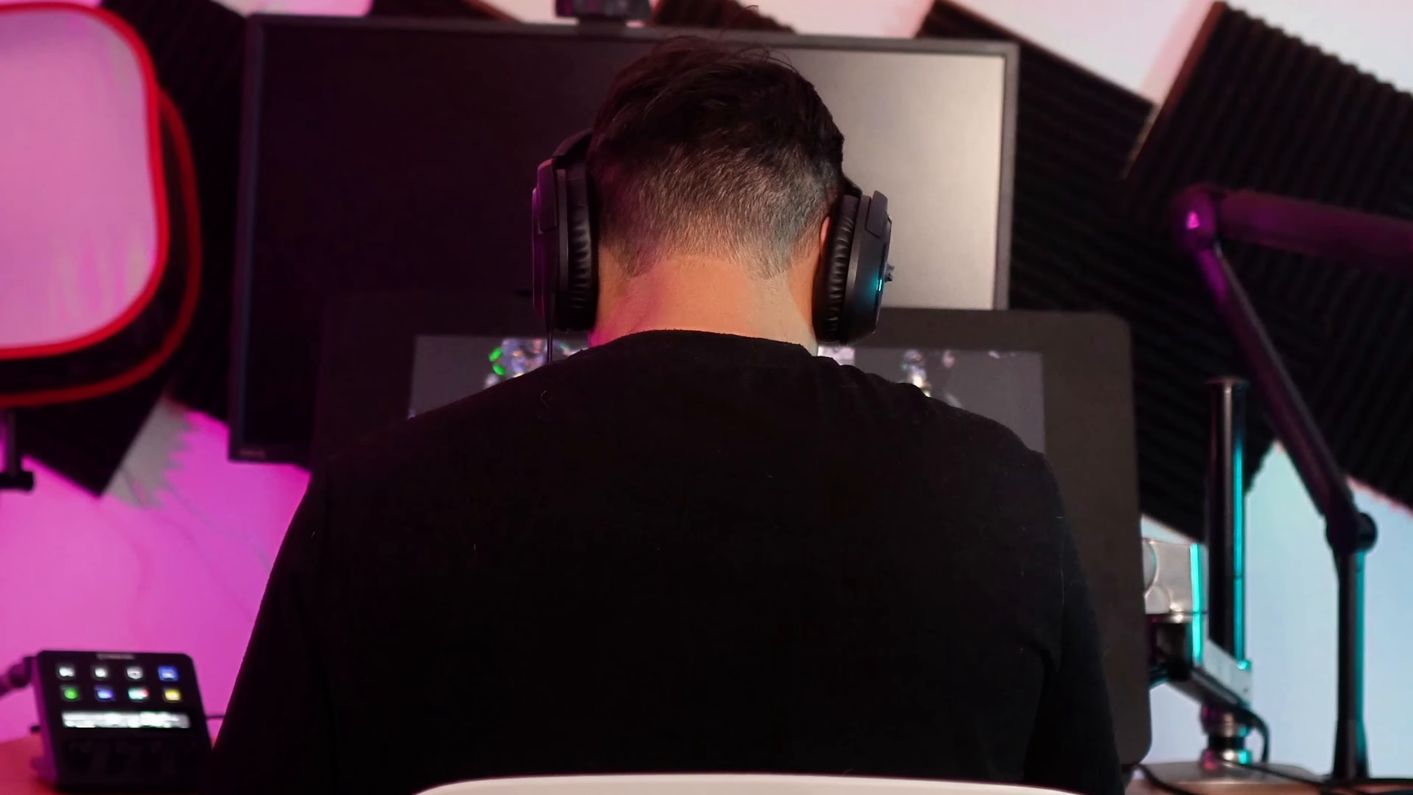
# - Paint pale veins C6CDB3 on the shoulders and arms at 11 stroke opacity and turn on symmetry
pyautogui.moveTo(501, 227); pyautogui.dragTo(499, 253)
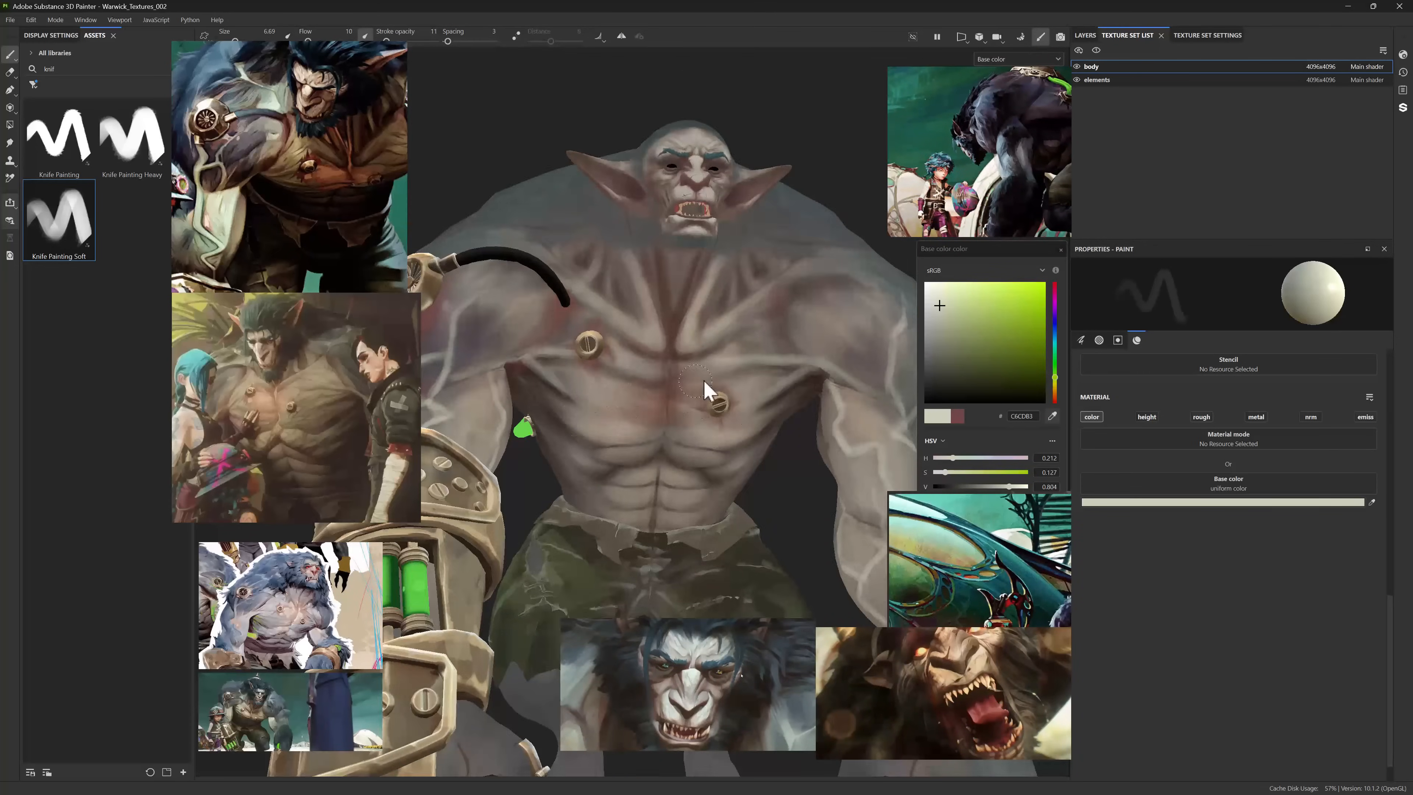
pyautogui.moveTo(707, 392)
pyautogui.keyDown('alt'); pyautogui.mouseDown()
pyautogui.moveTo(678, 227)
pyautogui.moveTo(731, 258)
pyautogui.moveTo(776, 189)
pyautogui.moveTo(771, 210)
pyautogui.moveTo(822, 173)
pyautogui.mouseUp(); pyautogui.keyUp('alt')
pyautogui.press('l')
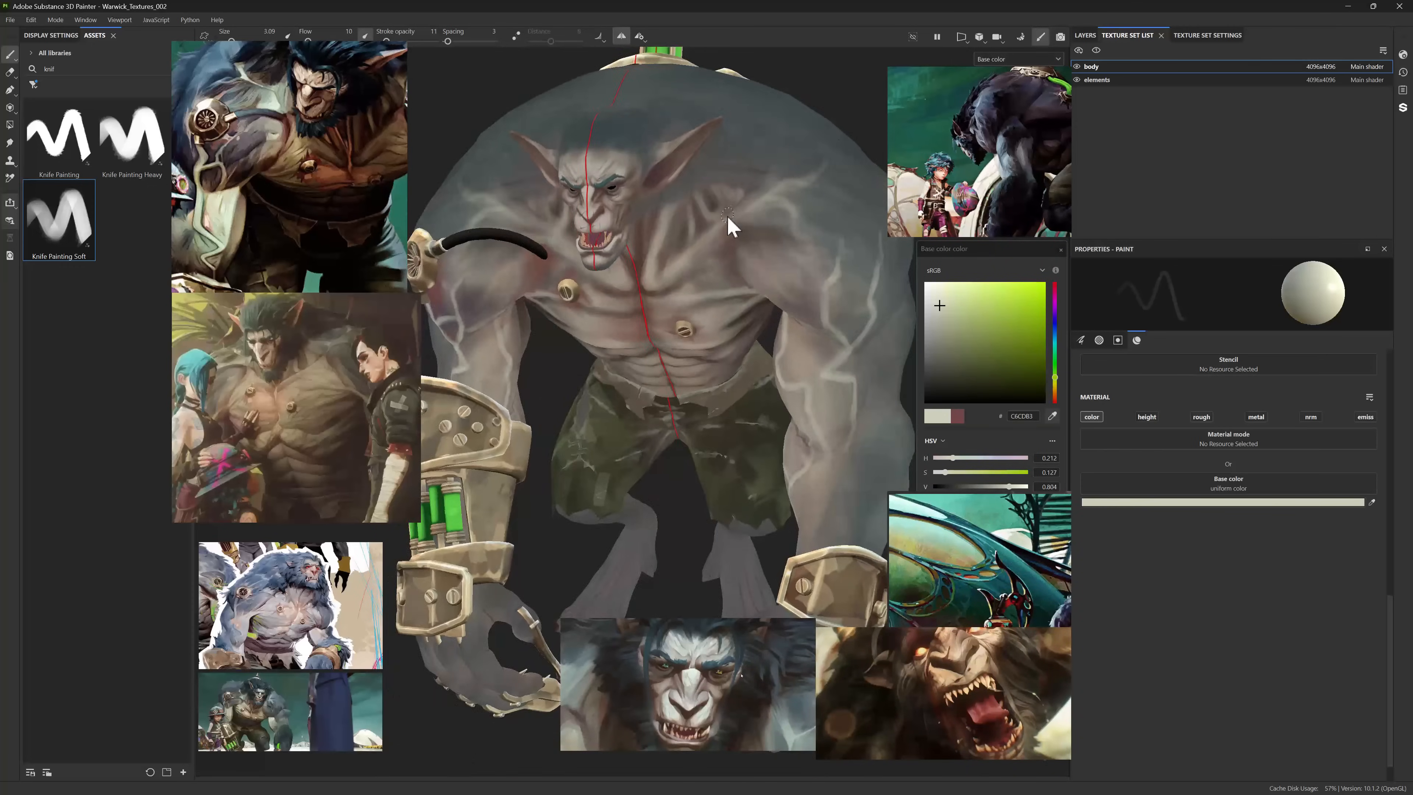
# - Lighten the backs of the lower legs and heels with pale C6CDB3 at 11 stroke opacity, keeping symmetry on
pyautogui.moveTo(728, 217)
pyautogui.keyDown('alt'); pyautogui.mouseDown()
pyautogui.moveTo(496, 208)
pyautogui.moveTo(682, 429)
pyautogui.mouseUp(); pyautogui.keyUp('alt')
pyautogui.keyDown('alt'); pyautogui.moveTo(682, 429); pyautogui.dragTo(676, 256, button='middle'); pyautogui.keyUp('alt')
pyautogui.keyDown('alt'); pyautogui.moveTo(722, 546); pyautogui.dragTo(790, 446); pyautogui.keyUp('alt')
pyautogui.keyDown('ctrl'); pyautogui.moveTo(786, 441); pyautogui.dragTo(797, 441, button='right'); pyautogui.keyUp('ctrl')
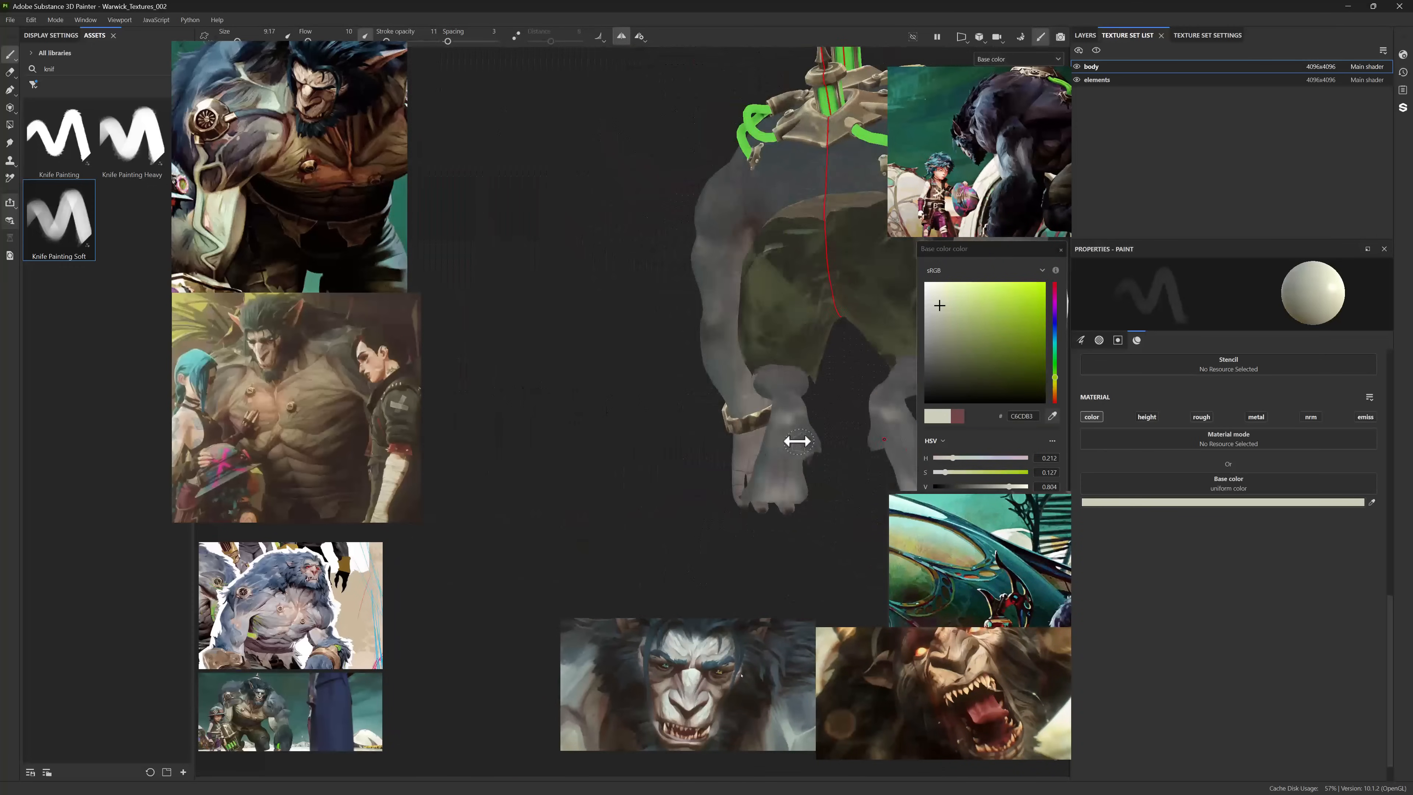
pyautogui.keyDown('alt'); pyautogui.moveTo(797, 441); pyautogui.dragTo(662, 420, button='middle'); pyautogui.keyUp('alt')
pyautogui.keyDown('alt'); pyautogui.moveTo(662, 421); pyautogui.dragTo(633, 438, button='right'); pyautogui.keyUp('alt')
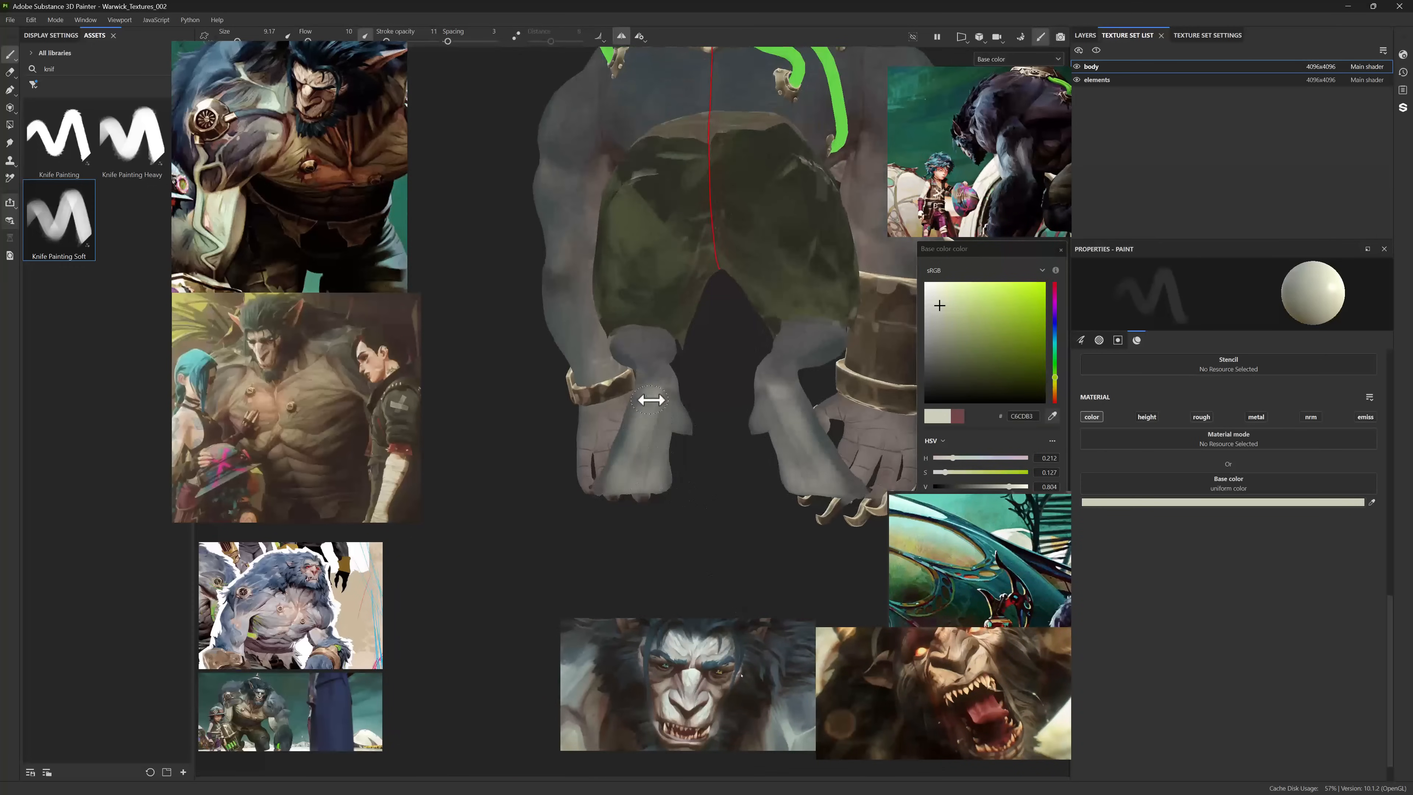
pyautogui.keyDown('alt'); pyautogui.moveTo(651, 399); pyautogui.dragTo(571, 388); pyautogui.keyUp('alt')
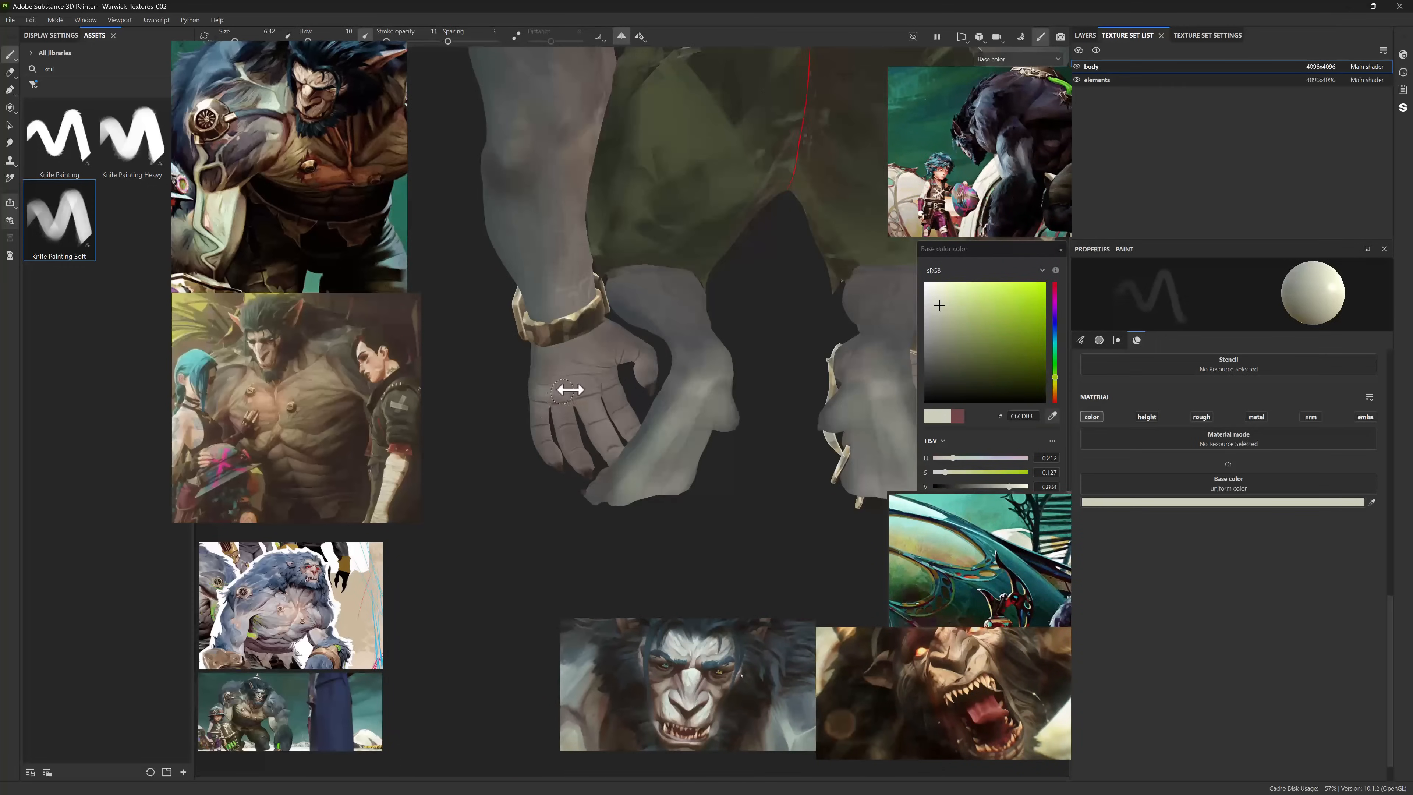
pyautogui.keyDown('ctrl'); pyautogui.moveTo(570, 387); pyautogui.dragTo(560, 390, button='right'); pyautogui.keyUp('ctrl')
# - Paint soft pale C6CDB3 highlights on the feet and toes, adjusting the brush size to the forms
pyautogui.moveTo(545, 425)
pyautogui.keyDown('alt'); pyautogui.mouseDown()
pyautogui.moveTo(556, 456)
pyautogui.moveTo(596, 430)
pyautogui.mouseUp(); pyautogui.keyUp('alt')
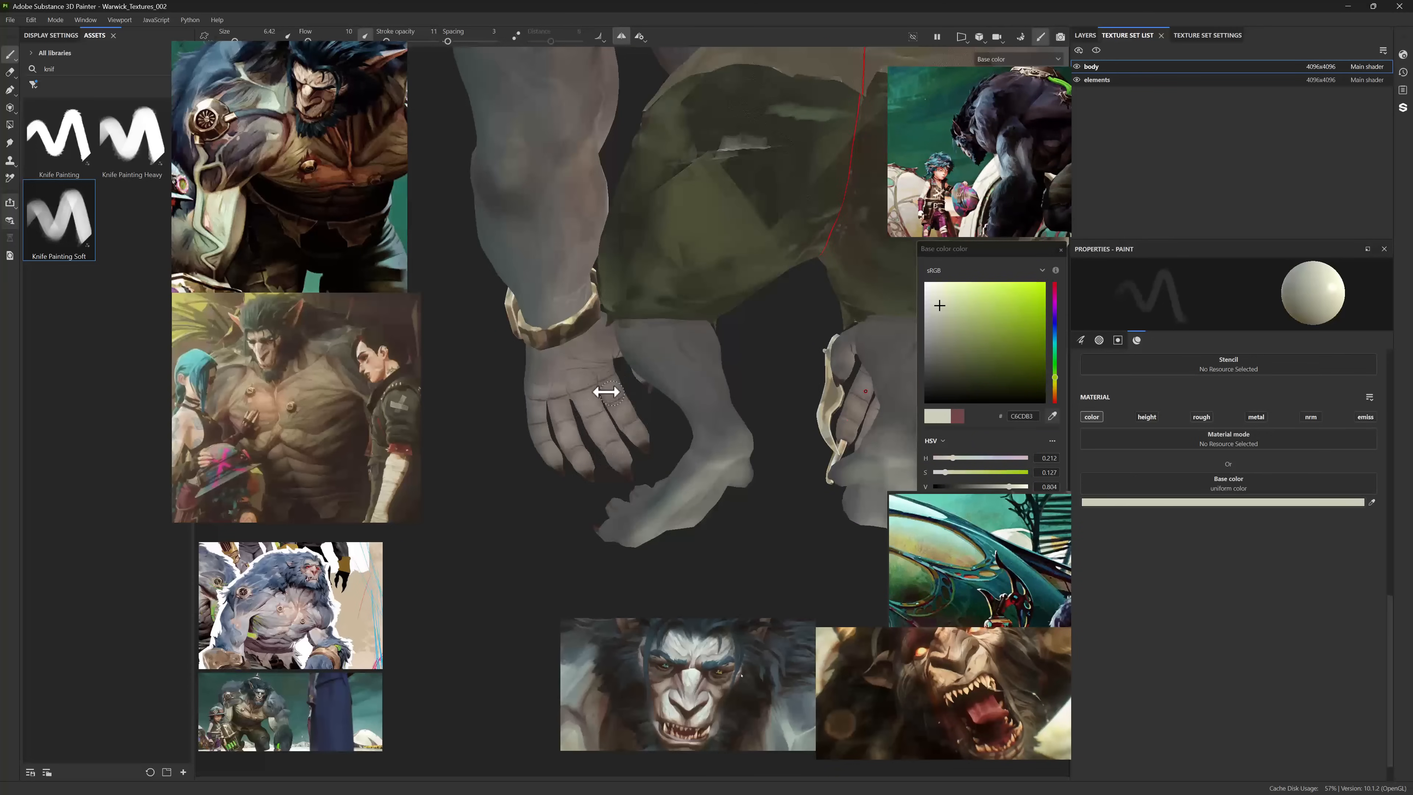
pyautogui.keyDown('ctrl'); pyautogui.moveTo(607, 392); pyautogui.dragTo(596, 392, button='right'); pyautogui.keyUp('ctrl')
pyautogui.moveTo(595, 392)
pyautogui.keyDown('alt'); pyautogui.mouseDown()
pyautogui.moveTo(605, 338)
pyautogui.moveTo(574, 217)
pyautogui.moveTo(634, 378)
pyautogui.moveTo(767, 373)
pyautogui.mouseUp(); pyautogui.keyUp('alt')
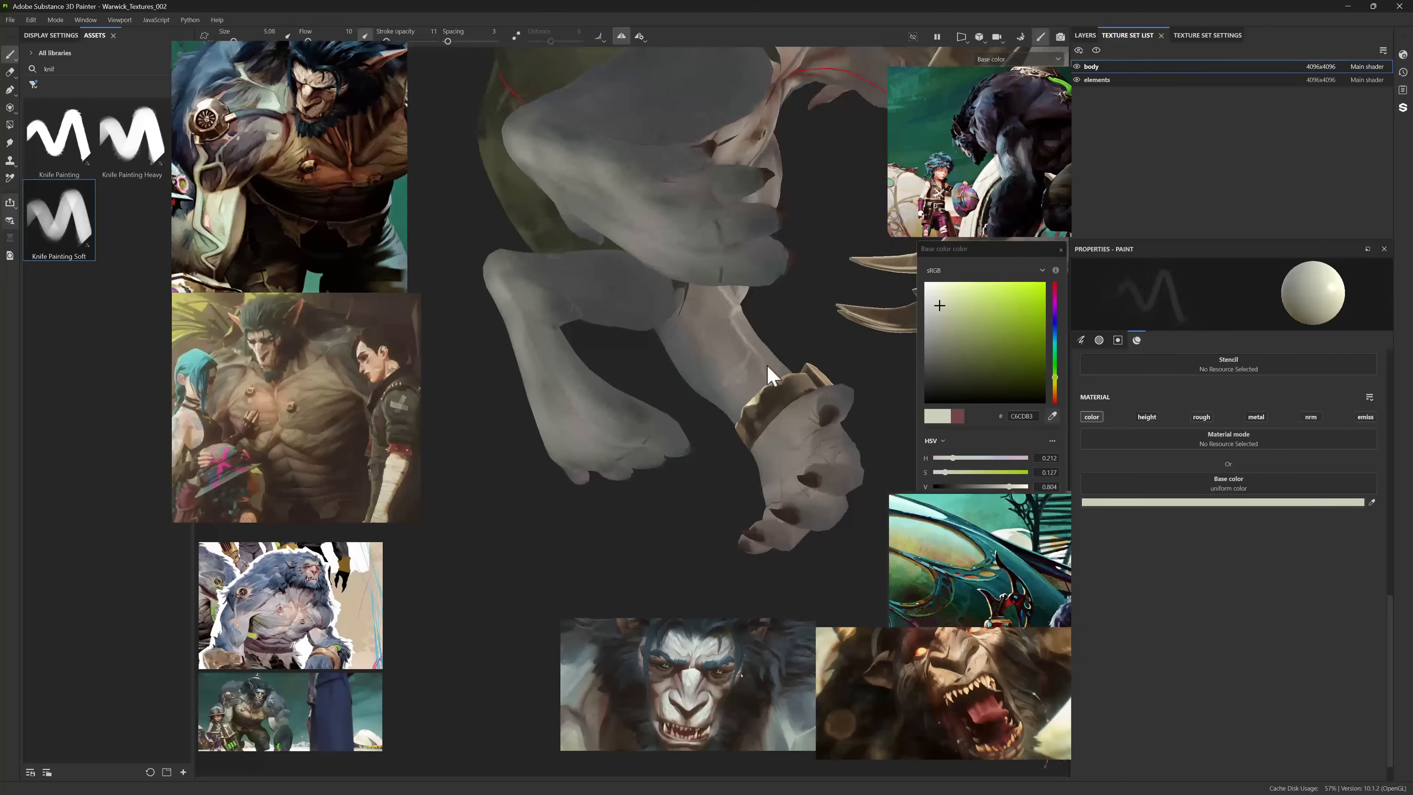
pyautogui.keyDown('ctrl'); pyautogui.moveTo(767, 374); pyautogui.dragTo(790, 374, button='right'); pyautogui.keyUp('ctrl')
pyautogui.keyDown('alt'); pyautogui.moveTo(790, 374); pyautogui.dragTo(710, 453); pyautogui.keyUp('alt')
pyautogui.moveTo(660, 381)
pyautogui.keyDown('alt'); pyautogui.mouseDown()
pyautogui.moveTo(498, 416)
pyautogui.moveTo(717, 312)
pyautogui.mouseUp(); pyautogui.keyUp('alt')
pyautogui.keyDown('ctrl'); pyautogui.moveTo(718, 310); pyautogui.dragTo(696, 310, button='right'); pyautogui.keyUp('ctrl')
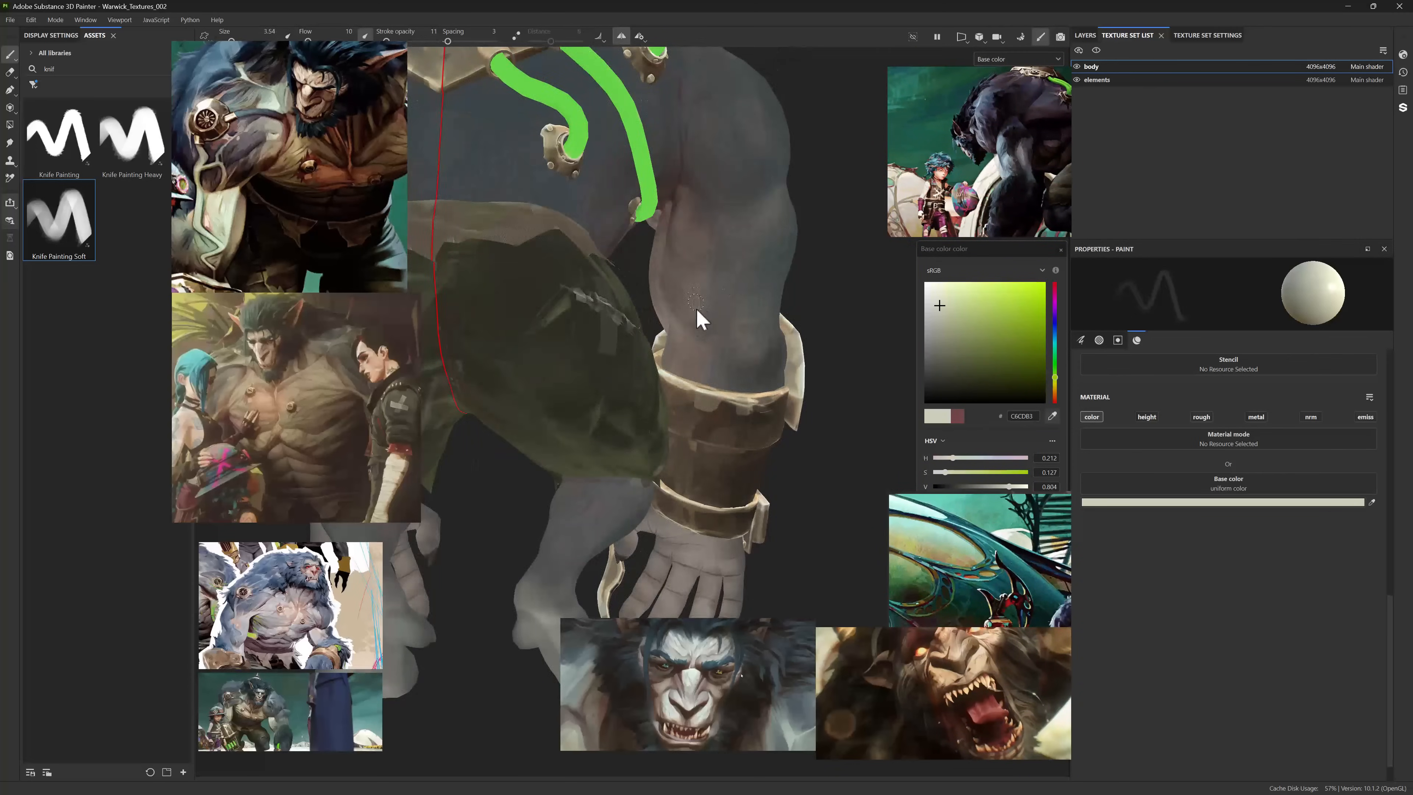
# - Paint thin pale C6CDB3 veins along the outer shoulder, upper arm and forearm with a small brush and symmetry off
pyautogui.keyDown('alt'); pyautogui.moveTo(682, 262); pyautogui.dragTo(490, 314); pyautogui.keyUp('alt')
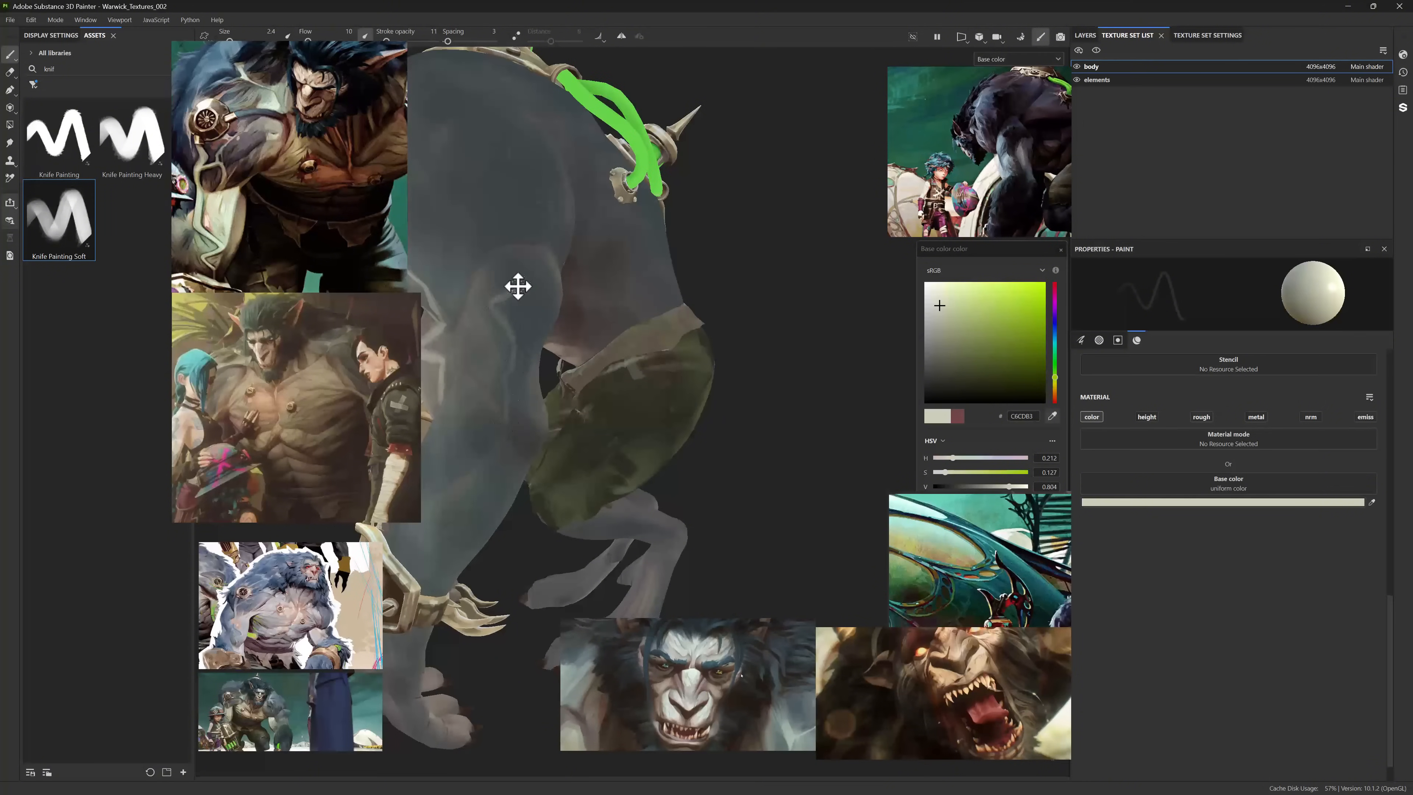
pyautogui.keyDown('alt'); pyautogui.moveTo(472, 181); pyautogui.dragTo(542, 513); pyautogui.keyUp('alt')
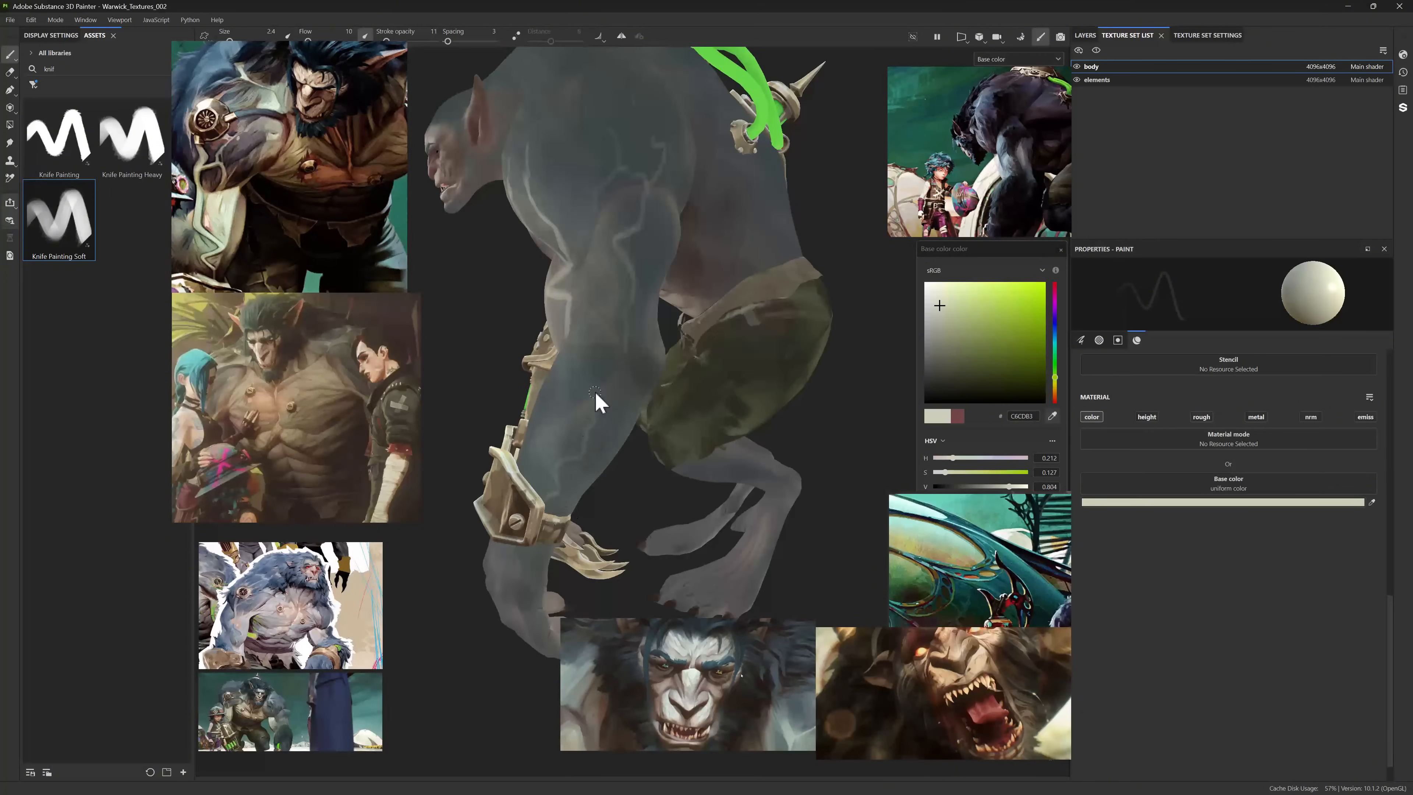
pyautogui.keyDown('alt'); pyautogui.moveTo(596, 402); pyautogui.dragTo(699, 523); pyautogui.keyUp('alt')
pyautogui.keyDown('alt'); pyautogui.moveTo(688, 430); pyautogui.dragTo(583, 253); pyautogui.keyUp('alt')
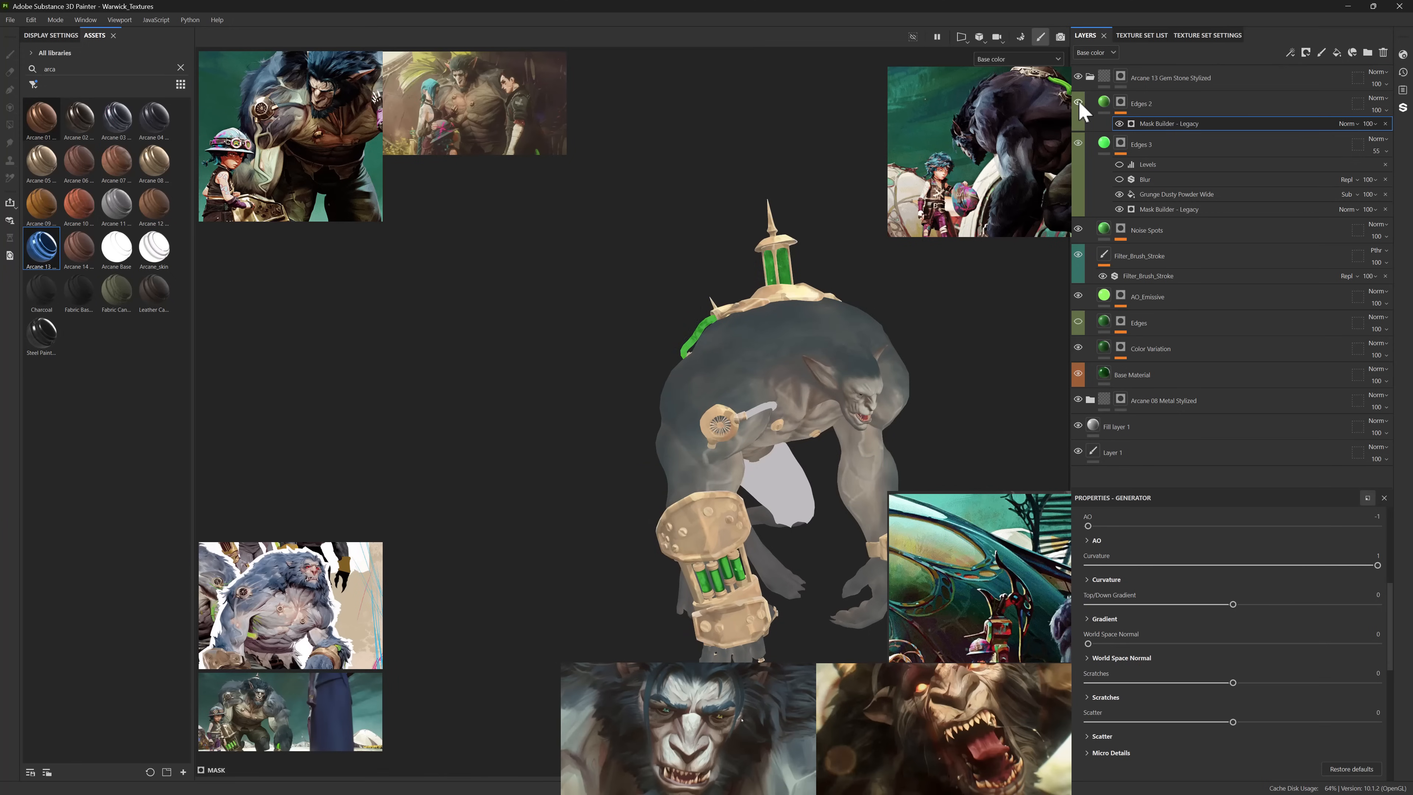
# - Set the Edges 2 mask generator's Top/Down Gradient to 0.33 and select the Mask Builder of Edges 3
pyautogui.keyDown('alt'); pyautogui.moveTo(662, 434); pyautogui.dragTo(907, 401); pyautogui.keyUp('alt')
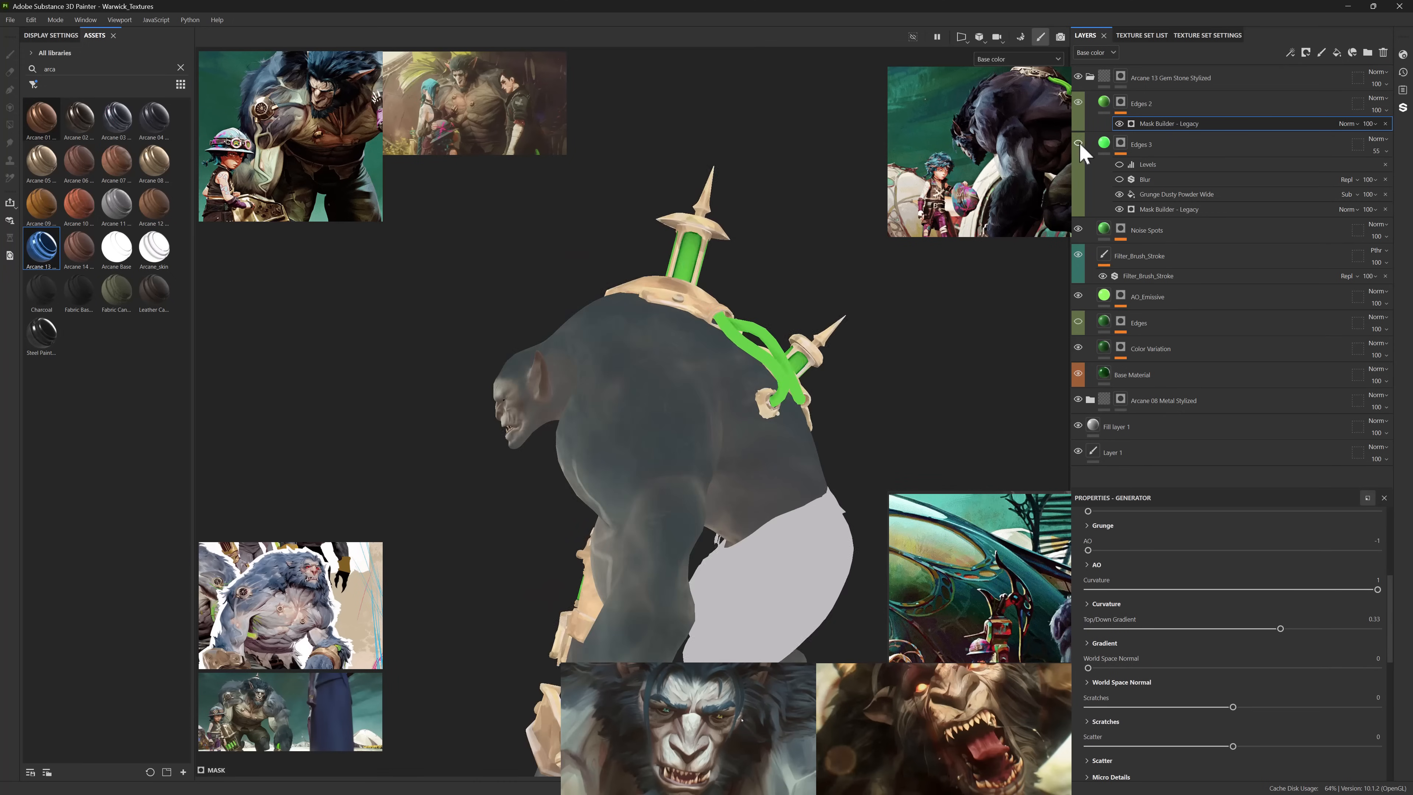
pyautogui.keyDown('alt'); pyautogui.moveTo(868, 356); pyautogui.dragTo(757, 334); pyautogui.keyUp('alt')
pyautogui.click(1202, 209)
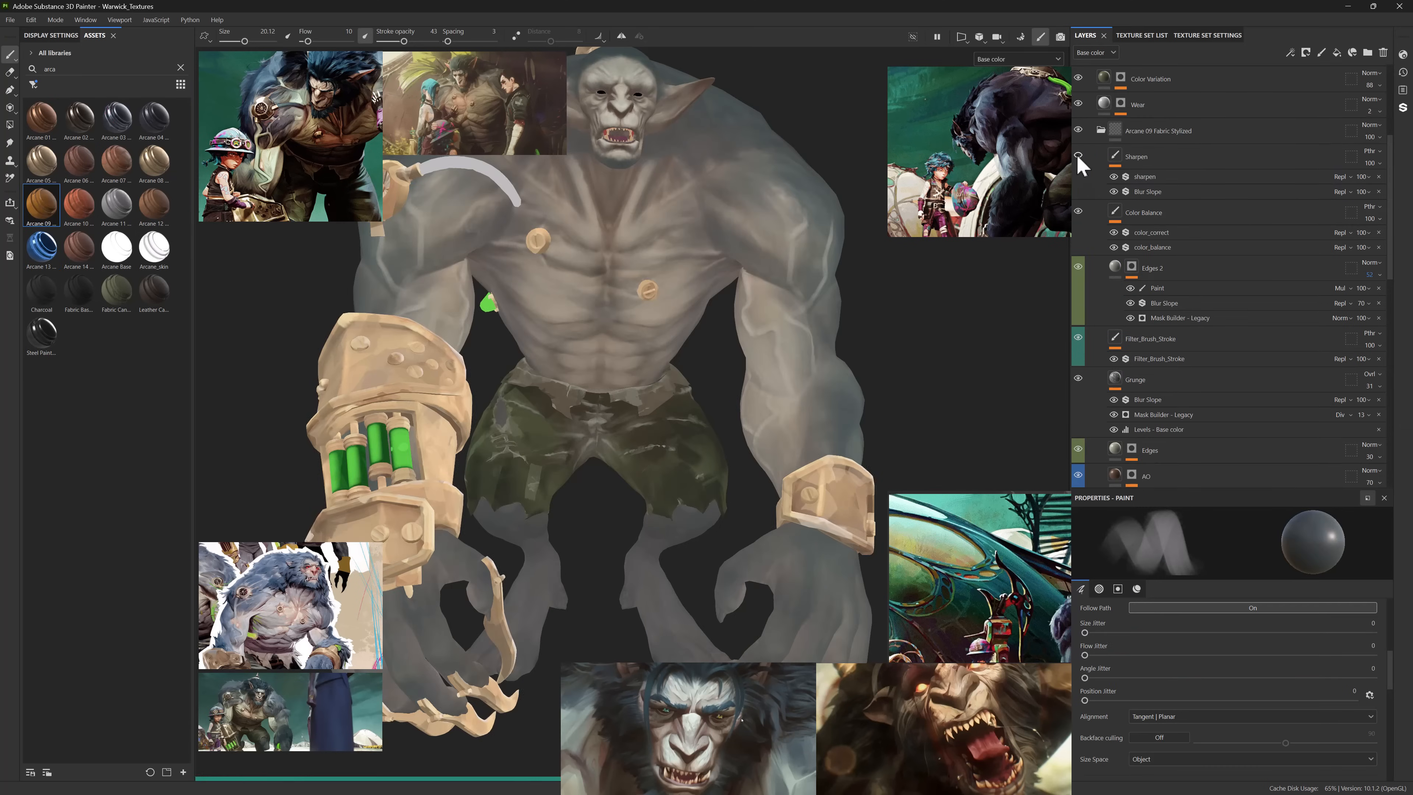
# - Add a white mask to the Filter_Brush_Stroke layer in the Arcane 09 Fabric Stylized group
pyautogui.rightClick(1127, 340)
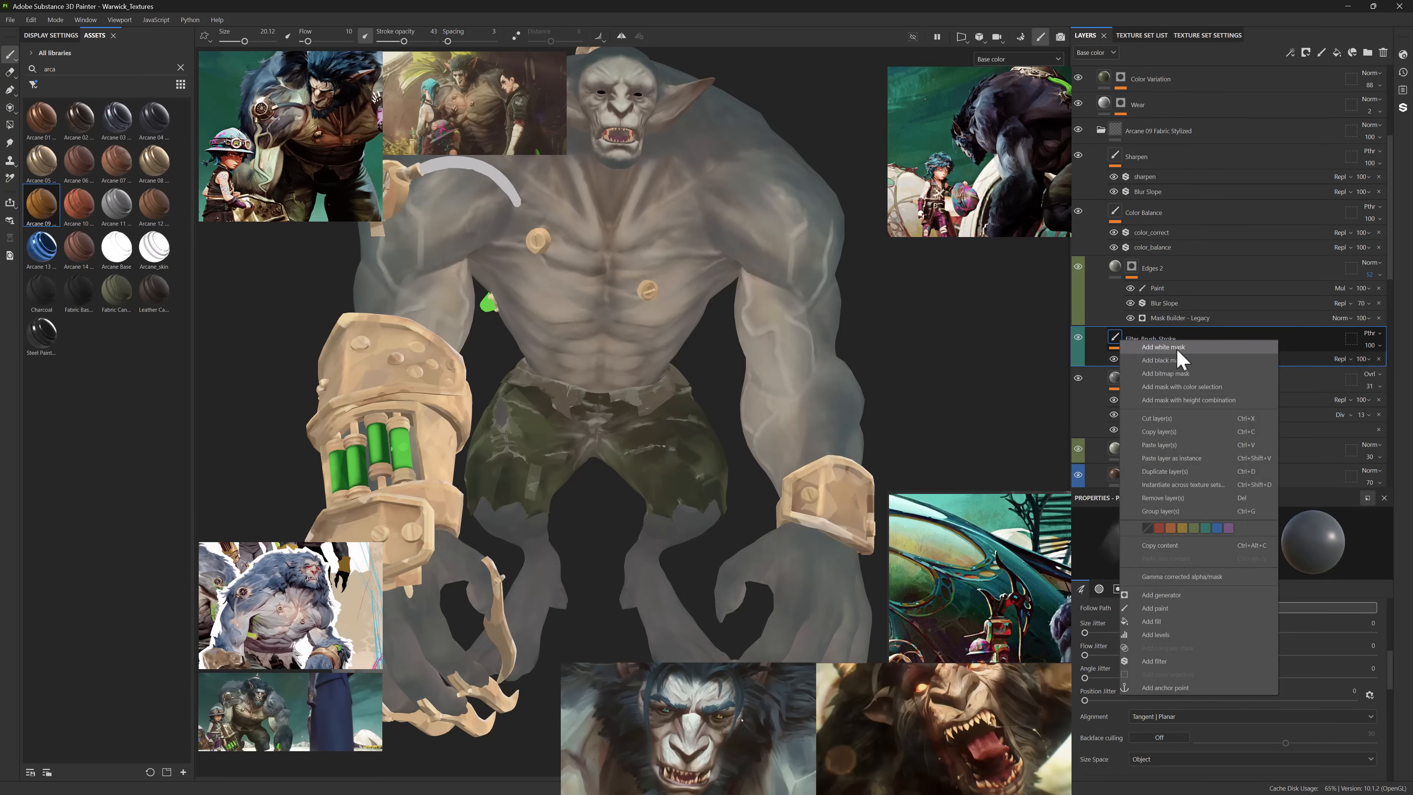
pyautogui.click(1176, 349)
pyautogui.keyDown('alt'); pyautogui.moveTo(701, 384); pyautogui.dragTo(779, 390); pyautogui.keyUp('alt')
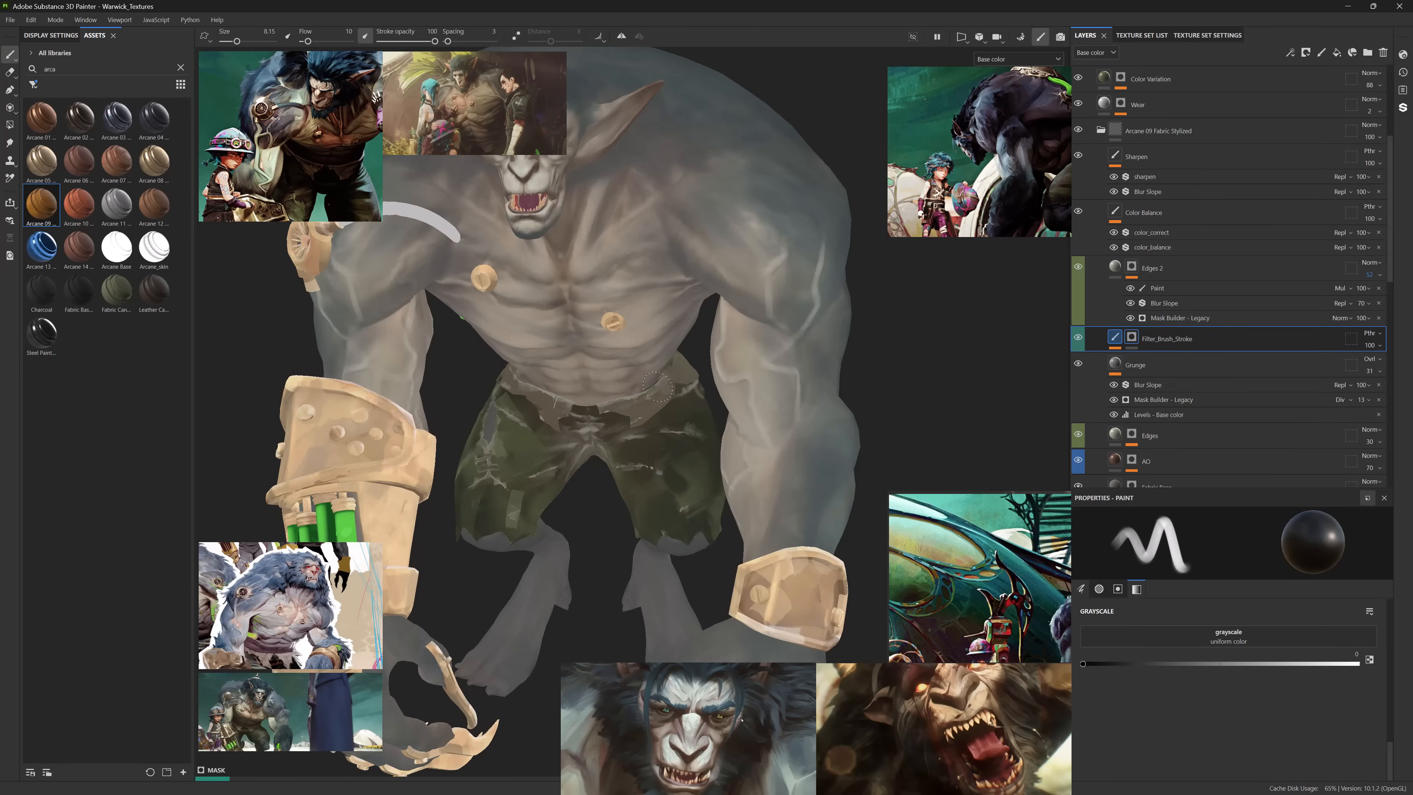
pyautogui.scroll(-5, 824, 338)
pyautogui.moveTo(823, 338)
pyautogui.keyDown('alt'); pyautogui.mouseDown()
pyautogui.moveTo(855, 445)
pyautogui.moveTo(815, 334)
pyautogui.mouseUp(); pyautogui.keyUp('alt')
pyautogui.keyDown('alt'); pyautogui.moveTo(816, 334); pyautogui.dragTo(813, 360, button='middle'); pyautogui.keyUp('alt')
pyautogui.scroll(-10, 1196, 278)
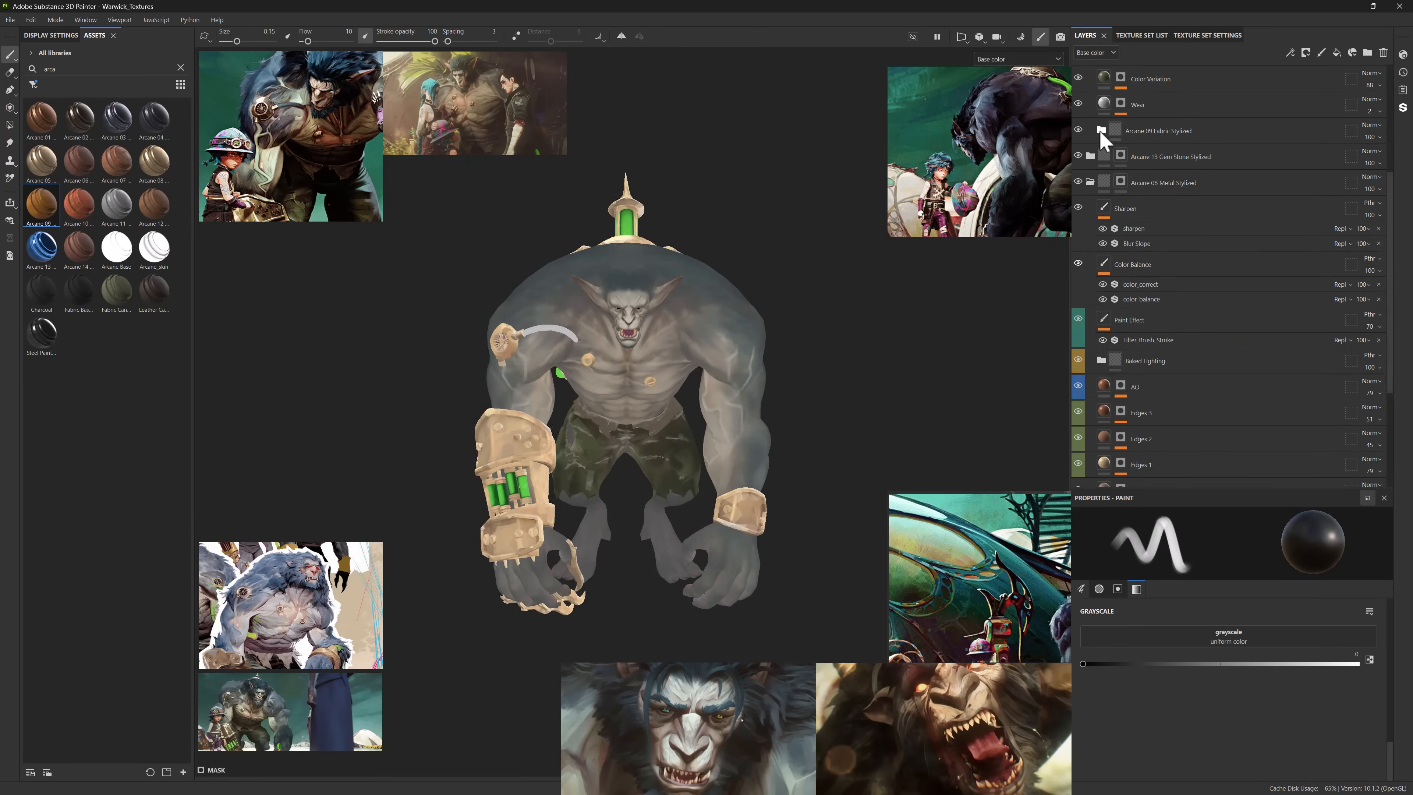
# - Set Color2 of the Base Material in the Arcane 08 Metal Stylized group to dark grey 3E3C39
pyautogui.click(1150, 391)
pyautogui.click(1135, 417)
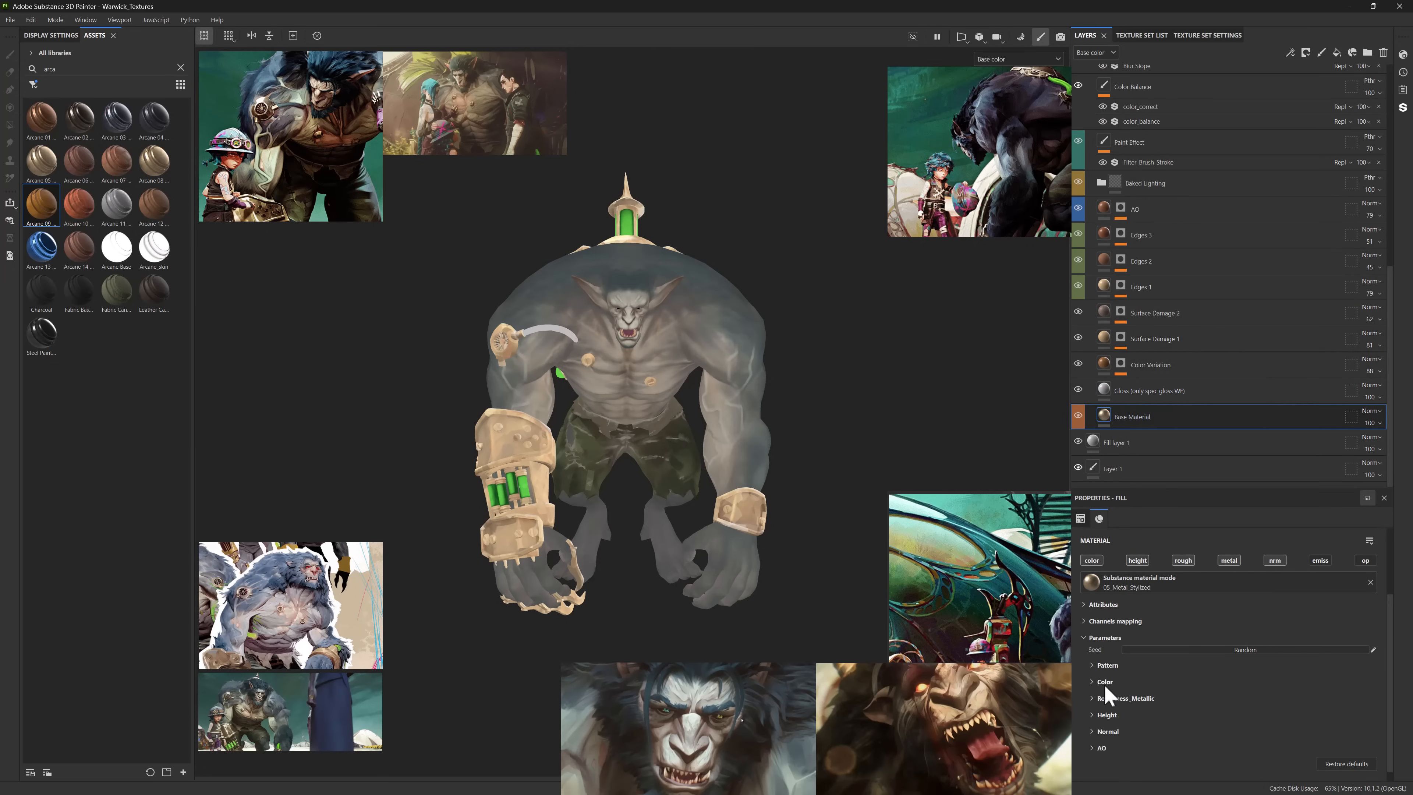
pyautogui.click(1146, 698)
pyautogui.click(1267, 677)
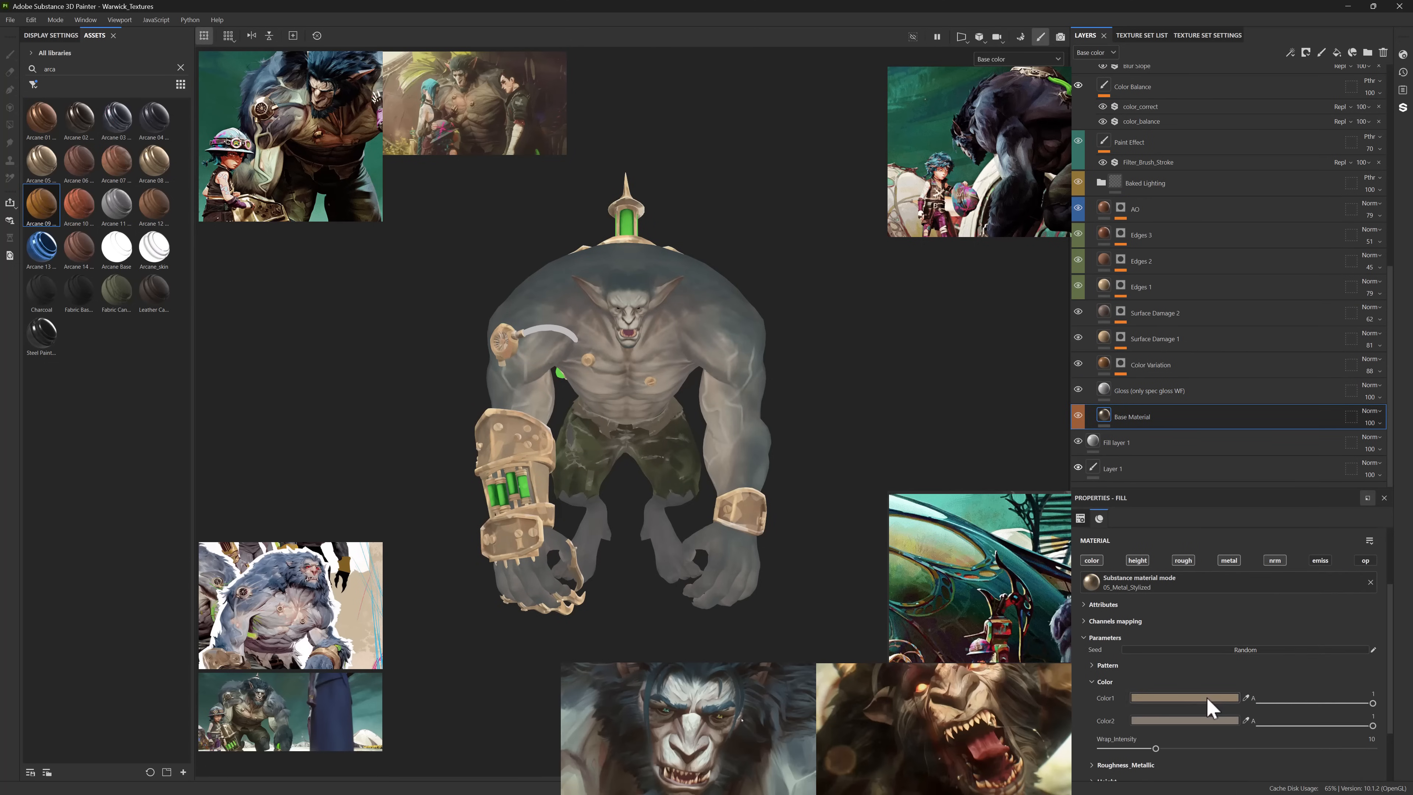
pyautogui.click(1202, 720)
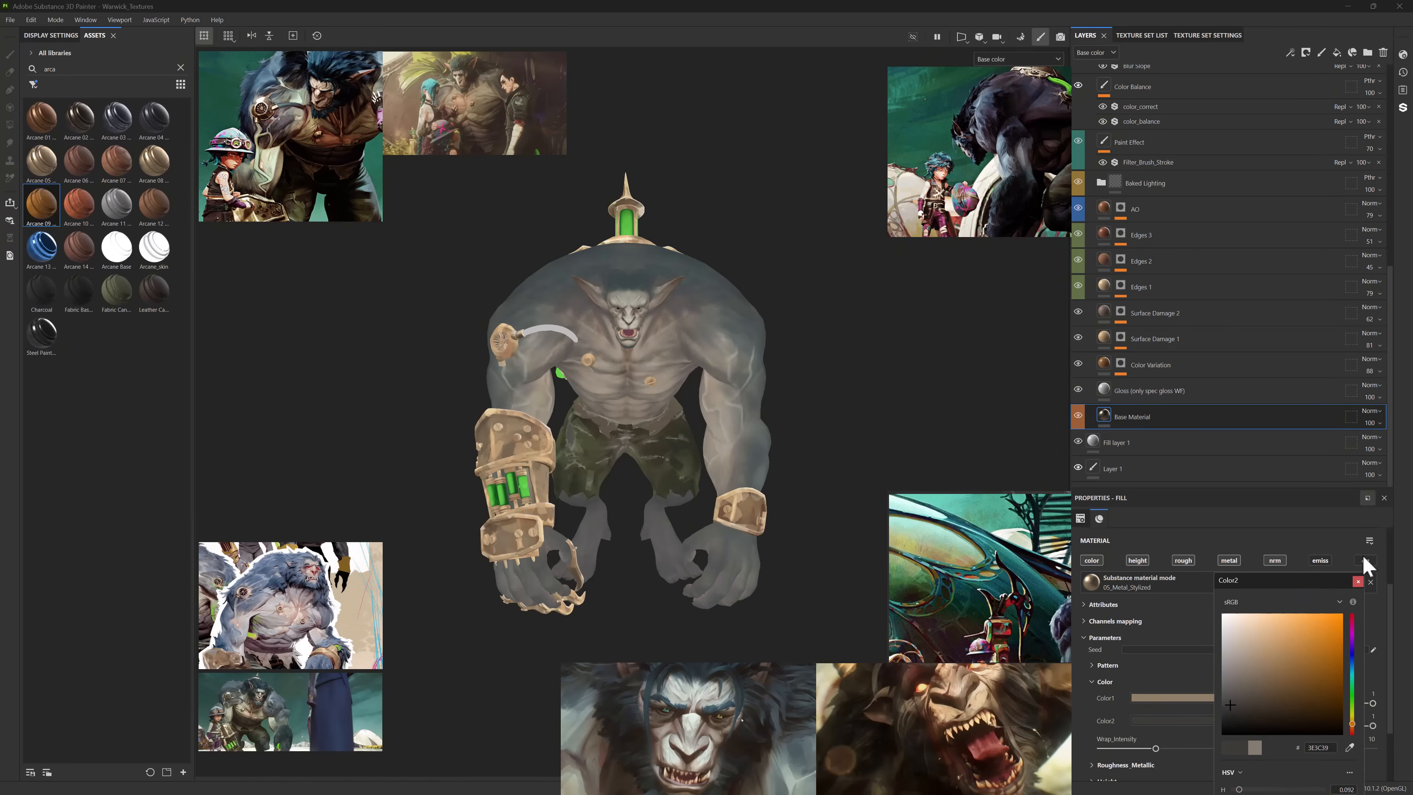
pyautogui.click(1358, 581)
pyautogui.keyDown('alt'); pyautogui.moveTo(701, 392); pyautogui.dragTo(883, 326); pyautogui.keyUp('alt')
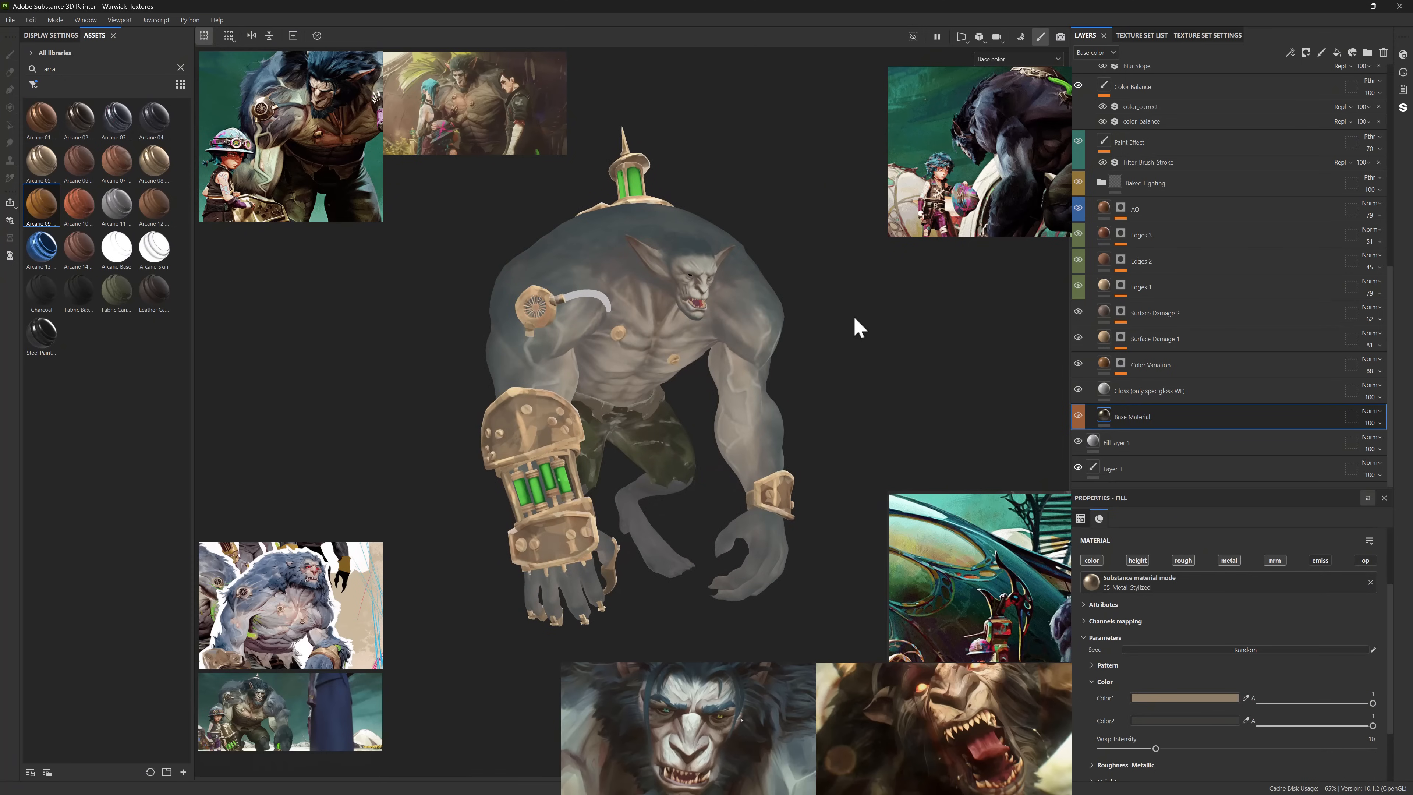
# - Select the mask of the spec extra group and paint white specular accents on the metal gauntlet and wrist cuff
pyautogui.scroll(3, 1093, 84)
pyautogui.click(1121, 76)
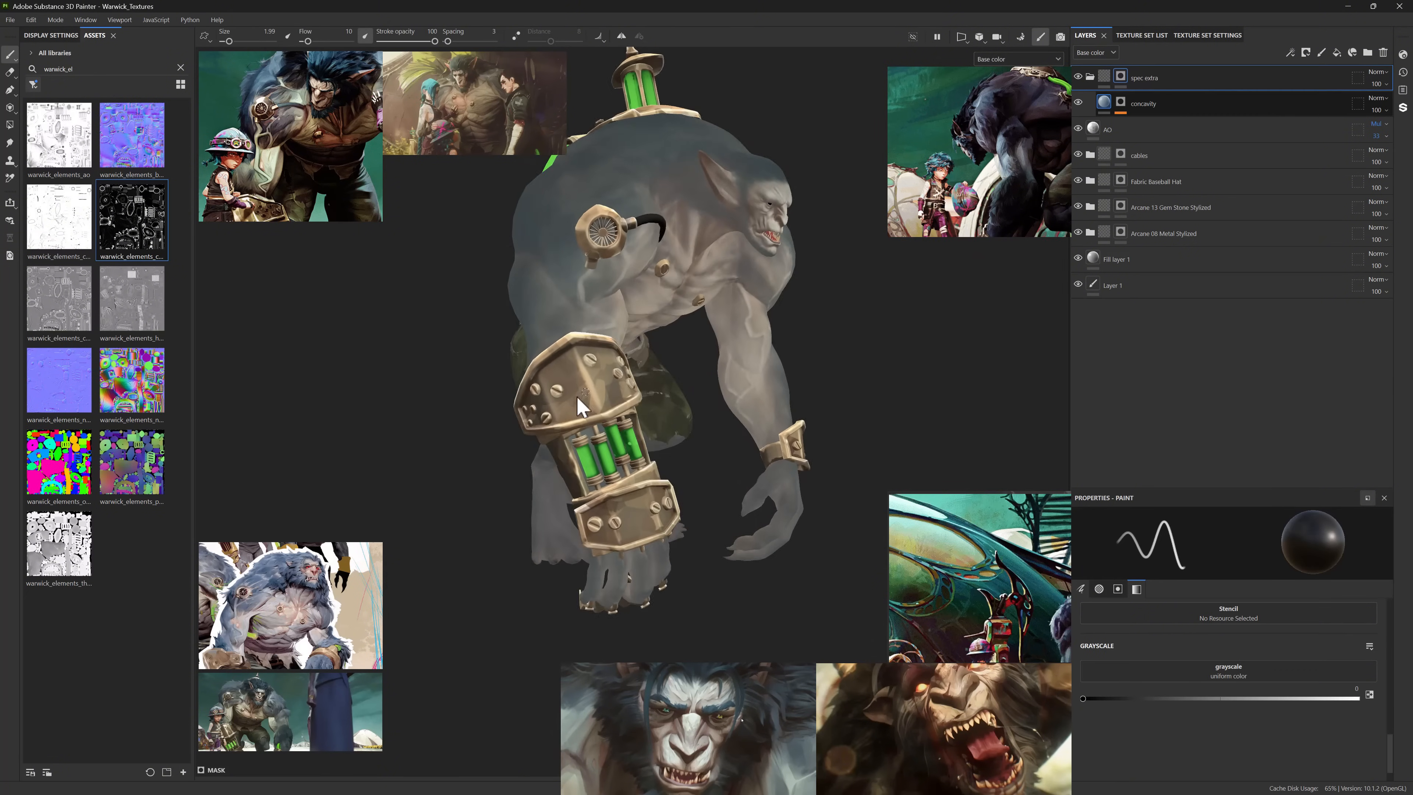
pyautogui.keyDown('alt'); pyautogui.moveTo(577, 404); pyautogui.dragTo(550, 410); pyautogui.keyUp('alt')
pyautogui.press('x')
pyautogui.keyDown('alt'); pyautogui.moveTo(619, 548); pyautogui.dragTo(362, 542); pyautogui.keyUp('alt')
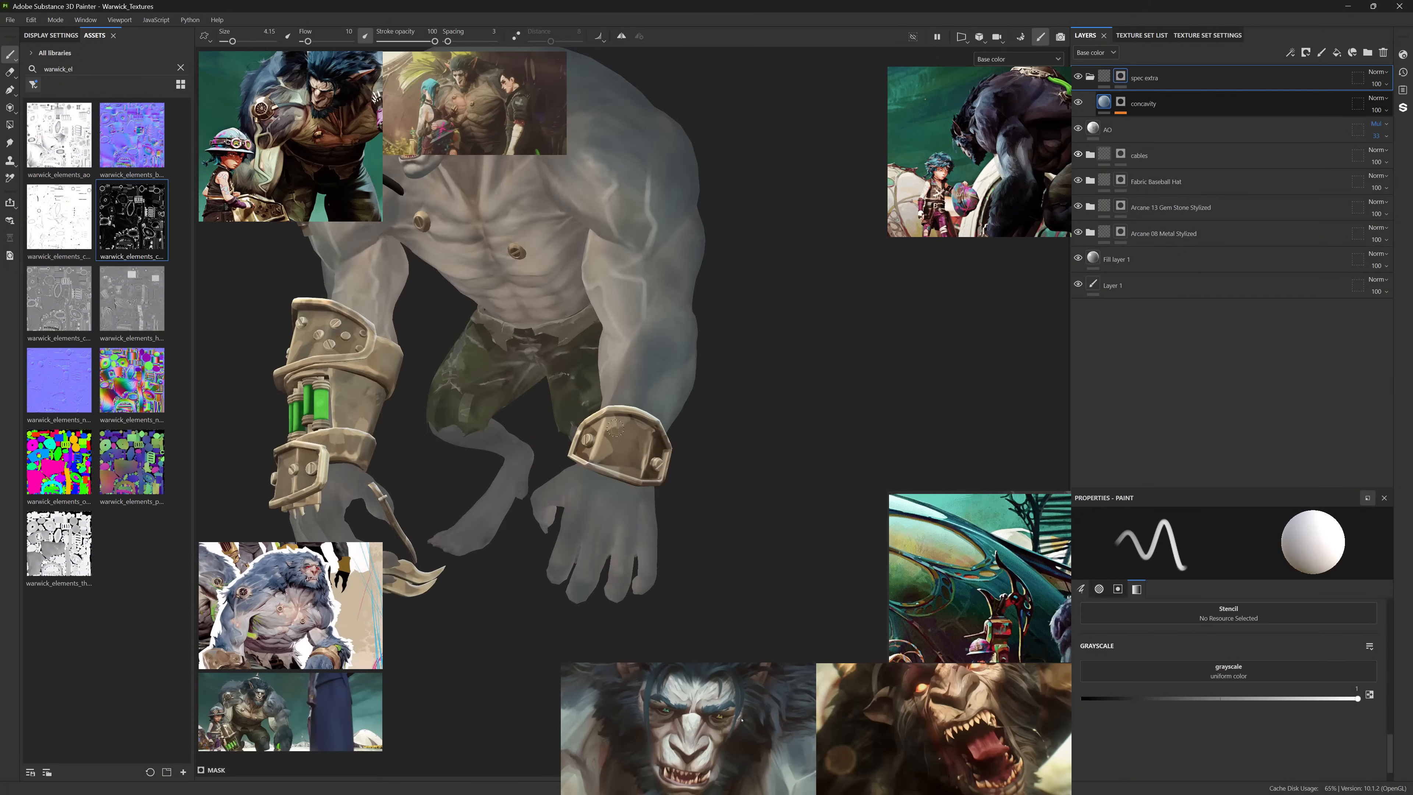
# - Paint white into the spec extra mask to add specular accents on the metal back canisters and tube sockets
pyautogui.keyDown('alt'); pyautogui.moveTo(489, 312); pyautogui.dragTo(557, 328); pyautogui.keyUp('alt')
pyautogui.keyDown('alt'); pyautogui.moveTo(557, 328); pyautogui.dragTo(579, 181, button='middle'); pyautogui.keyUp('alt')
pyautogui.keyDown('alt'); pyautogui.moveTo(579, 182); pyautogui.dragTo(687, 468); pyautogui.keyUp('alt')
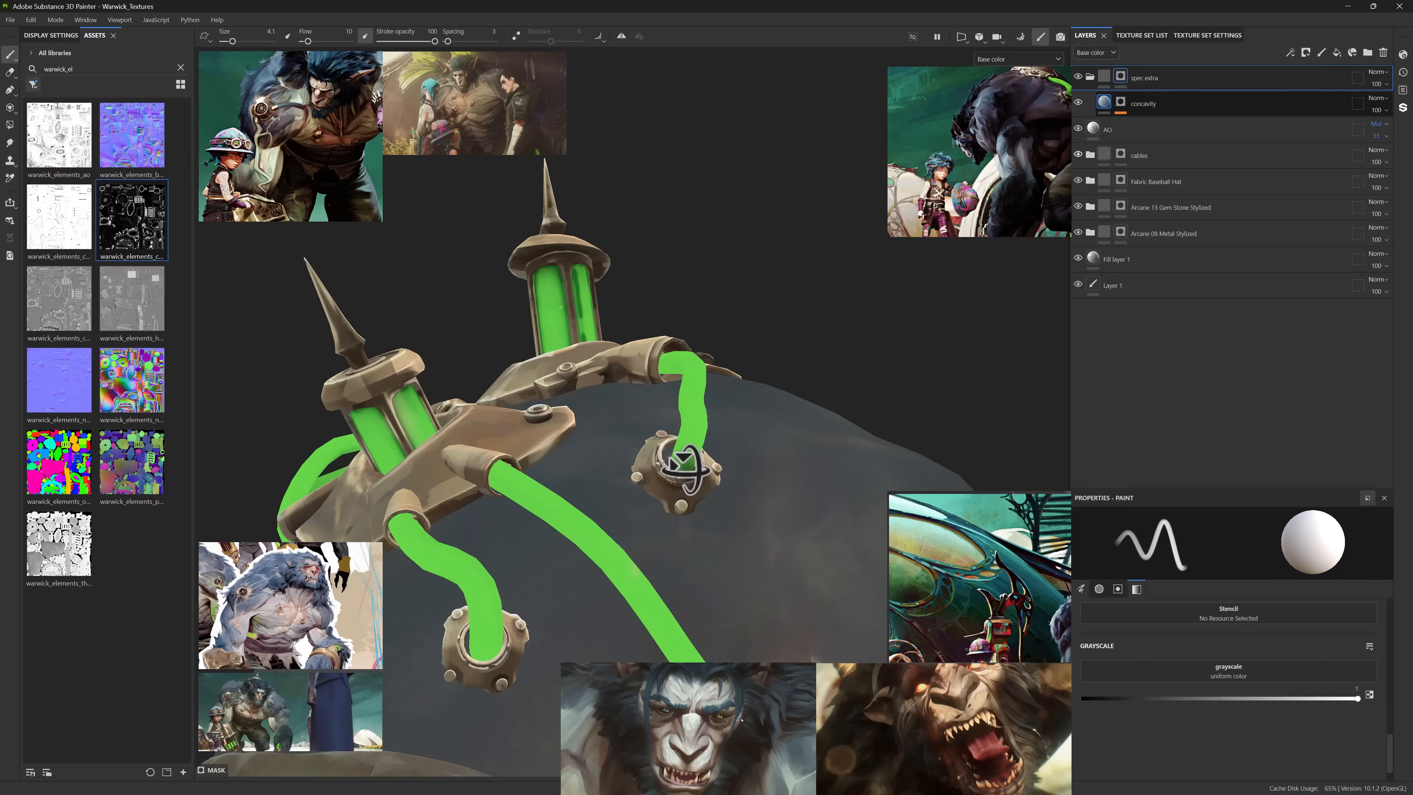
pyautogui.keyDown('alt'); pyautogui.moveTo(453, 682); pyautogui.dragTo(577, 471, button='right'); pyautogui.keyUp('alt')
# - Paint spec extra mask accents on the rear side of the metal gauntlet and wrist cuff
pyautogui.moveTo(577, 471)
pyautogui.keyDown('alt'); pyautogui.mouseDown()
pyautogui.moveTo(717, 445)
pyautogui.moveTo(751, 462)
pyautogui.mouseUp(); pyautogui.keyUp('alt')
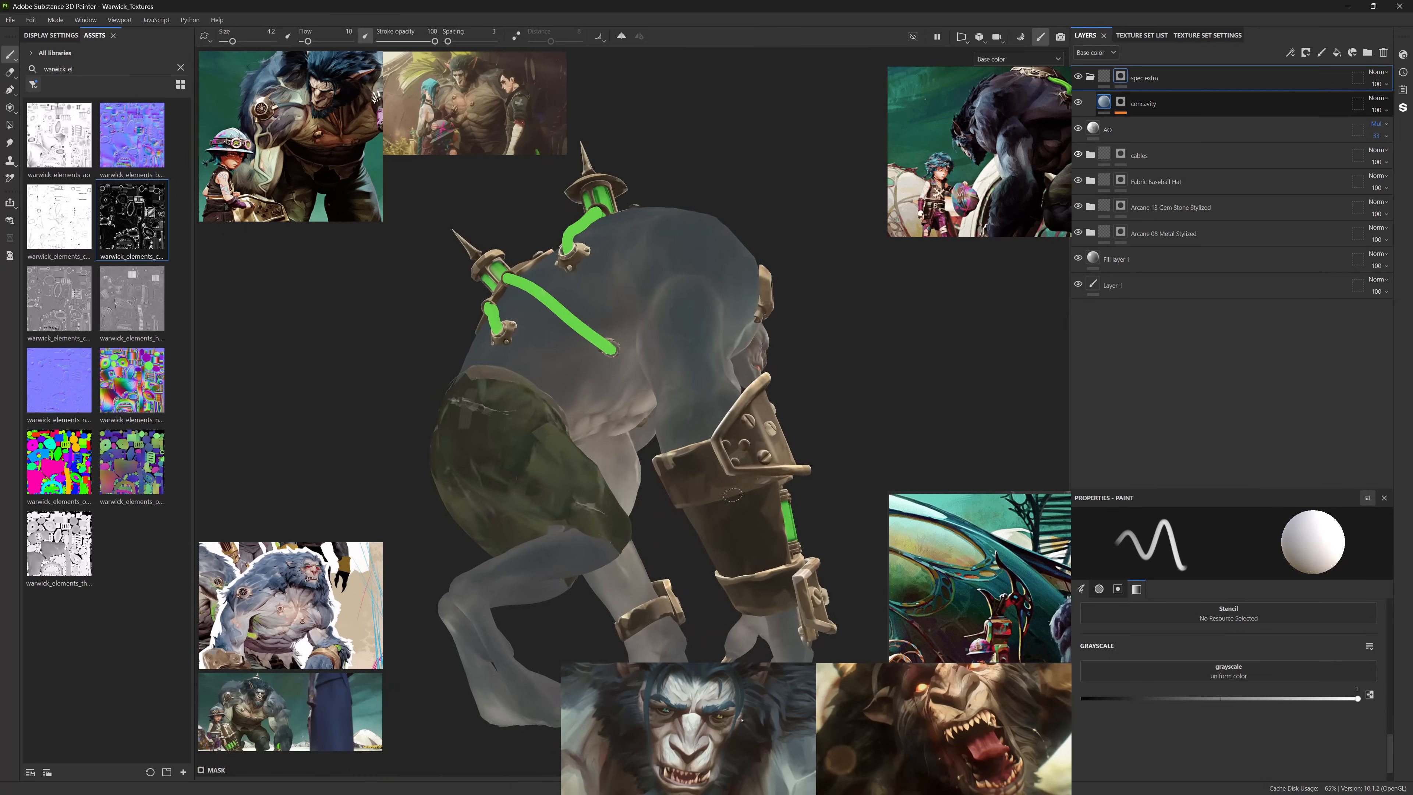
pyautogui.keyDown('alt'); pyautogui.moveTo(751, 462); pyautogui.dragTo(662, 537, button='right'); pyautogui.keyUp('alt')
pyautogui.moveTo(663, 538)
pyautogui.keyDown('ctrl'); pyautogui.mouseDown(button='right')
pyautogui.moveTo(676, 538)
pyautogui.moveTo(623, 501)
pyautogui.mouseUp(button='right'); pyautogui.keyUp('ctrl')
pyautogui.keyDown('alt'); pyautogui.moveTo(868, 524); pyautogui.dragTo(640, 557); pyautogui.keyUp('alt')
pyautogui.keyDown('alt'); pyautogui.moveTo(640, 557); pyautogui.dragTo(656, 435, button='middle'); pyautogui.keyUp('alt')
pyautogui.keyDown('alt'); pyautogui.moveTo(657, 435); pyautogui.dragTo(640, 389, button='right'); pyautogui.keyUp('alt')
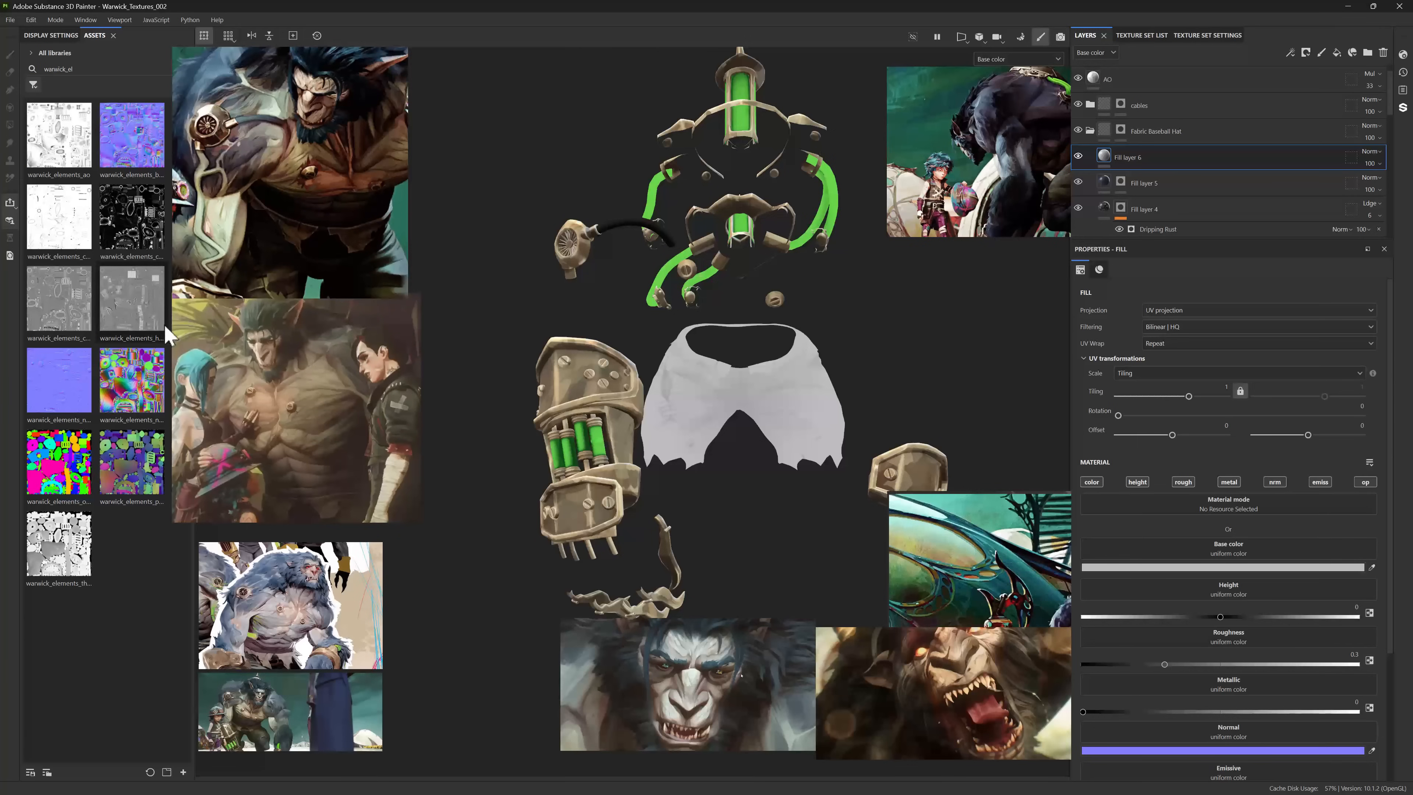
# - Assign the warwick_elements_curve map as Fill layer 6's base color with only the color channel active, and toggle the layer to compare
pyautogui.moveTo(131, 298); pyautogui.dragTo(1231, 548)
pyautogui.keyDown('alt'); pyautogui.moveTo(724, 384); pyautogui.dragTo(790, 390, button='right'); pyautogui.keyUp('alt')
pyautogui.moveTo(59, 298); pyautogui.dragTo(1196, 550)
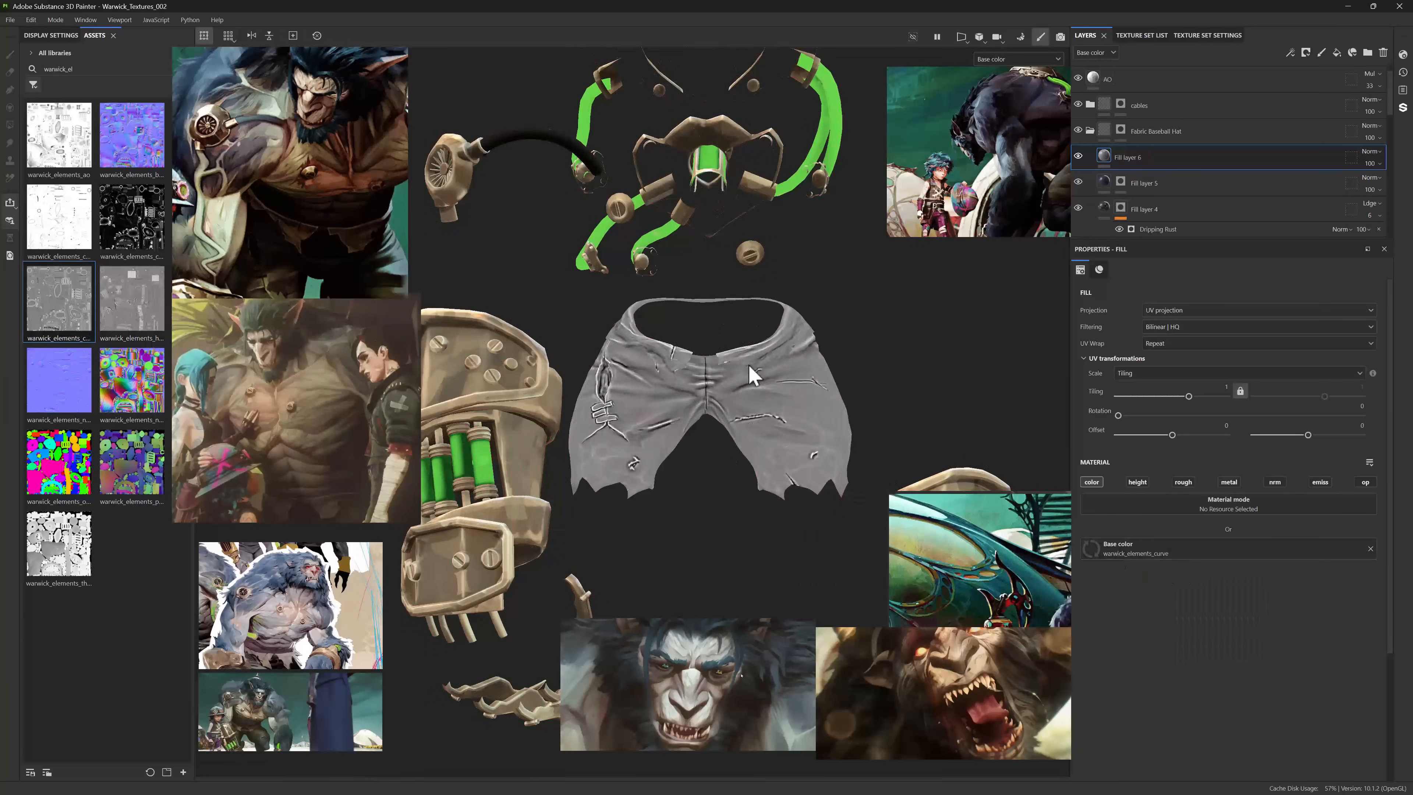
pyautogui.keyDown('alt'); pyautogui.moveTo(750, 372); pyautogui.dragTo(868, 389, button='right'); pyautogui.keyUp('alt')
pyautogui.click(1079, 156)
pyautogui.click(1078, 157)
# - Set Fill layer 6's blend mode to Multiply and add a Levels adjustment on its base color
pyautogui.click(1372, 151)
pyautogui.click(1369, 184)
pyautogui.rightClick(1110, 155)
pyautogui.click(1161, 451)
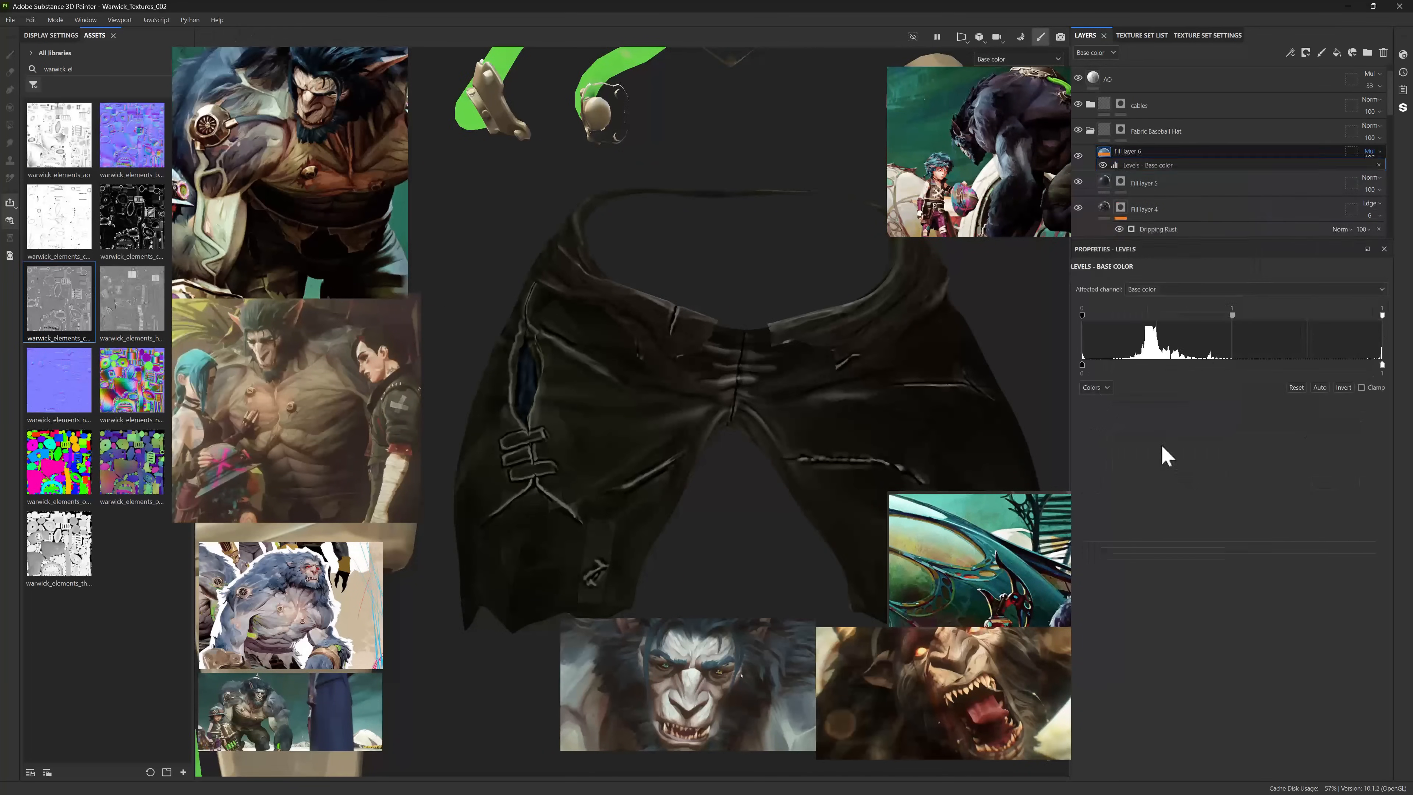
# - Boost the Levels contrast on Fill layer 6's base color, lower the layer's opacity, and rename it cavity
pyautogui.moveTo(1227, 335); pyautogui.dragTo(1182, 334)
pyautogui.moveTo(1082, 315); pyautogui.dragTo(1129, 316)
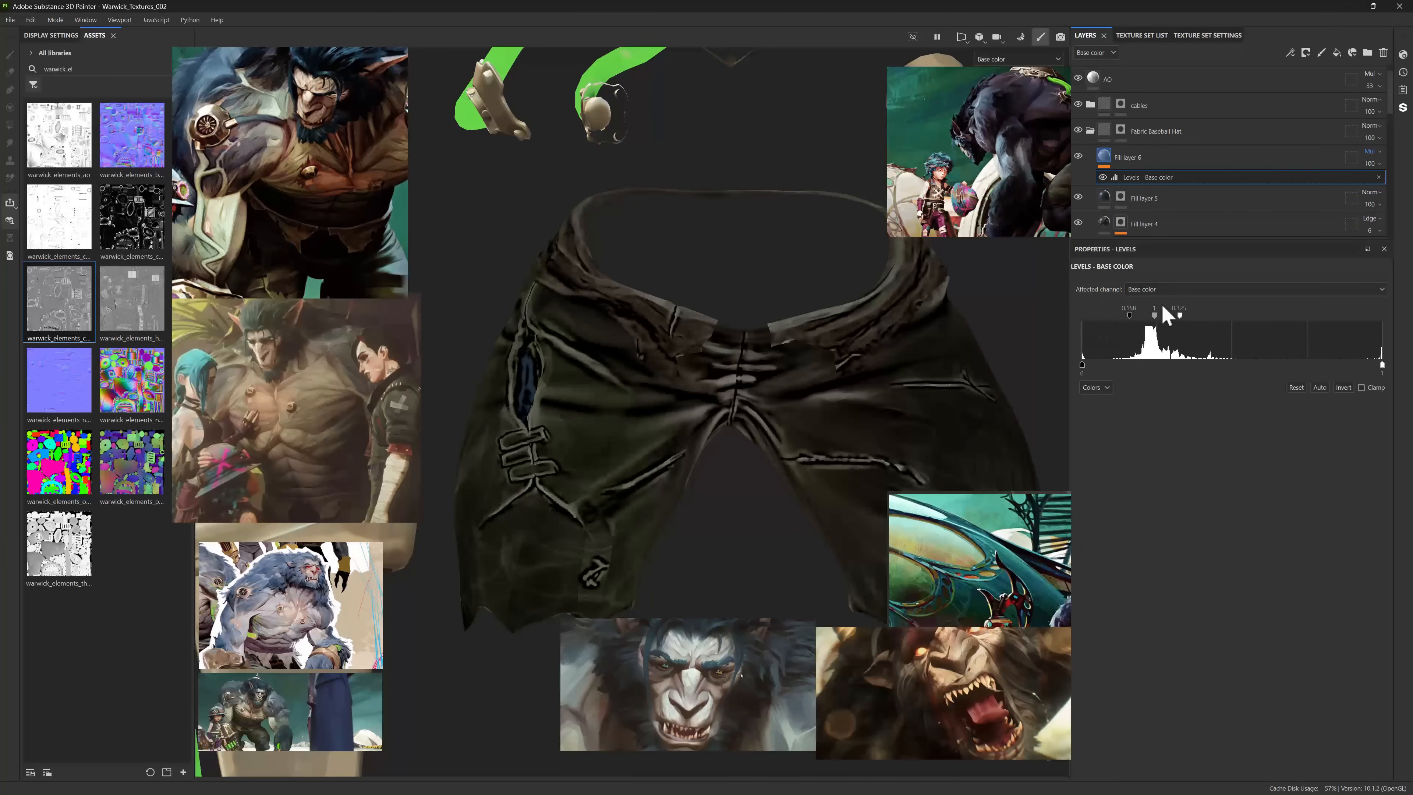
pyautogui.moveTo(1370, 163); pyautogui.dragTo(1373, 185)
pyautogui.doubleClick(1150, 159)
pyautogui.write('cavity')
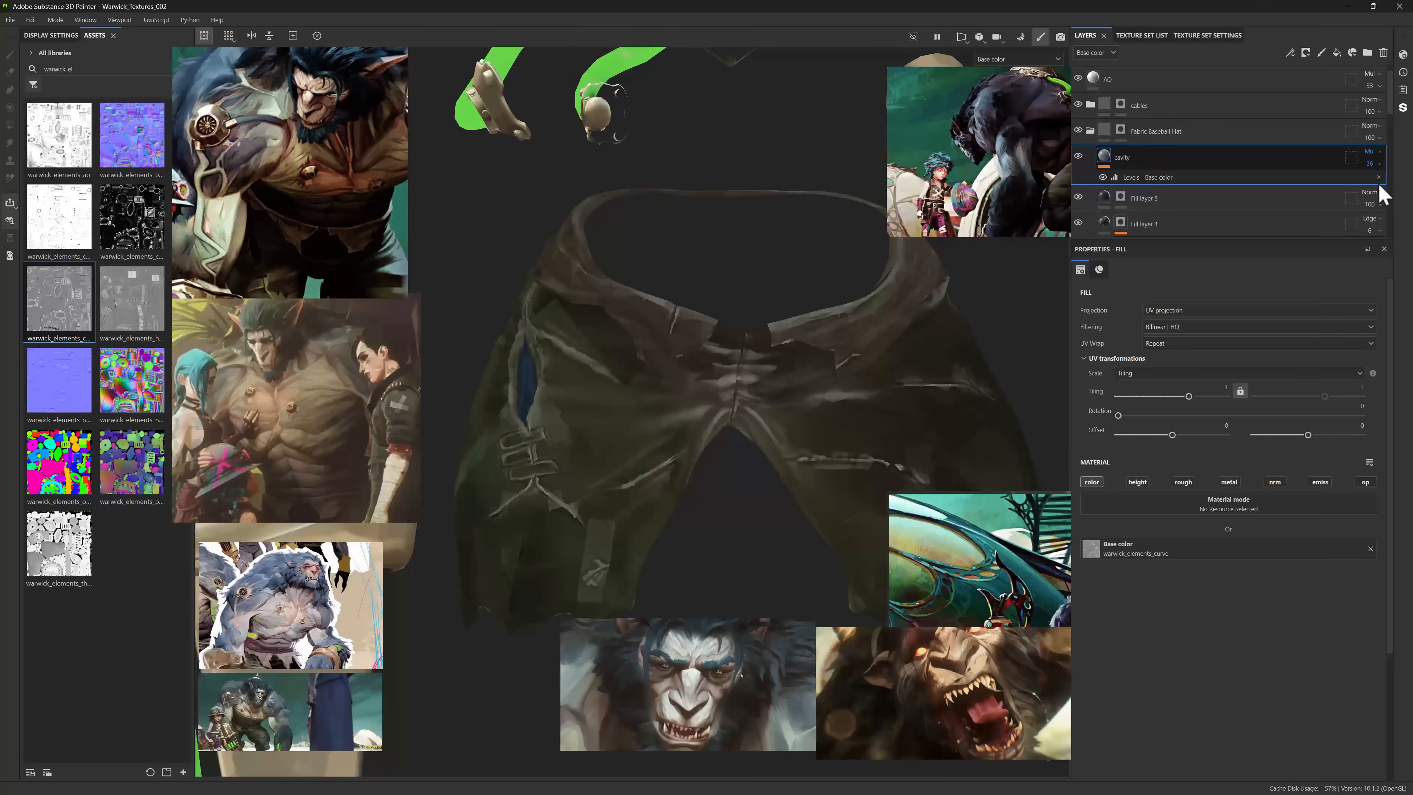
# - Make the hidden body texture set visible again and return to the layer stack of the elements texture set
pyautogui.scroll(-5, 843, 358)
pyautogui.click(1143, 37)
pyautogui.click(1079, 68)
pyautogui.scroll(-5, 776, 340)
pyautogui.scroll(2, 777, 341)
pyautogui.click(1085, 36)
pyautogui.moveTo(1391, 110); pyautogui.dragTo(1392, 173)
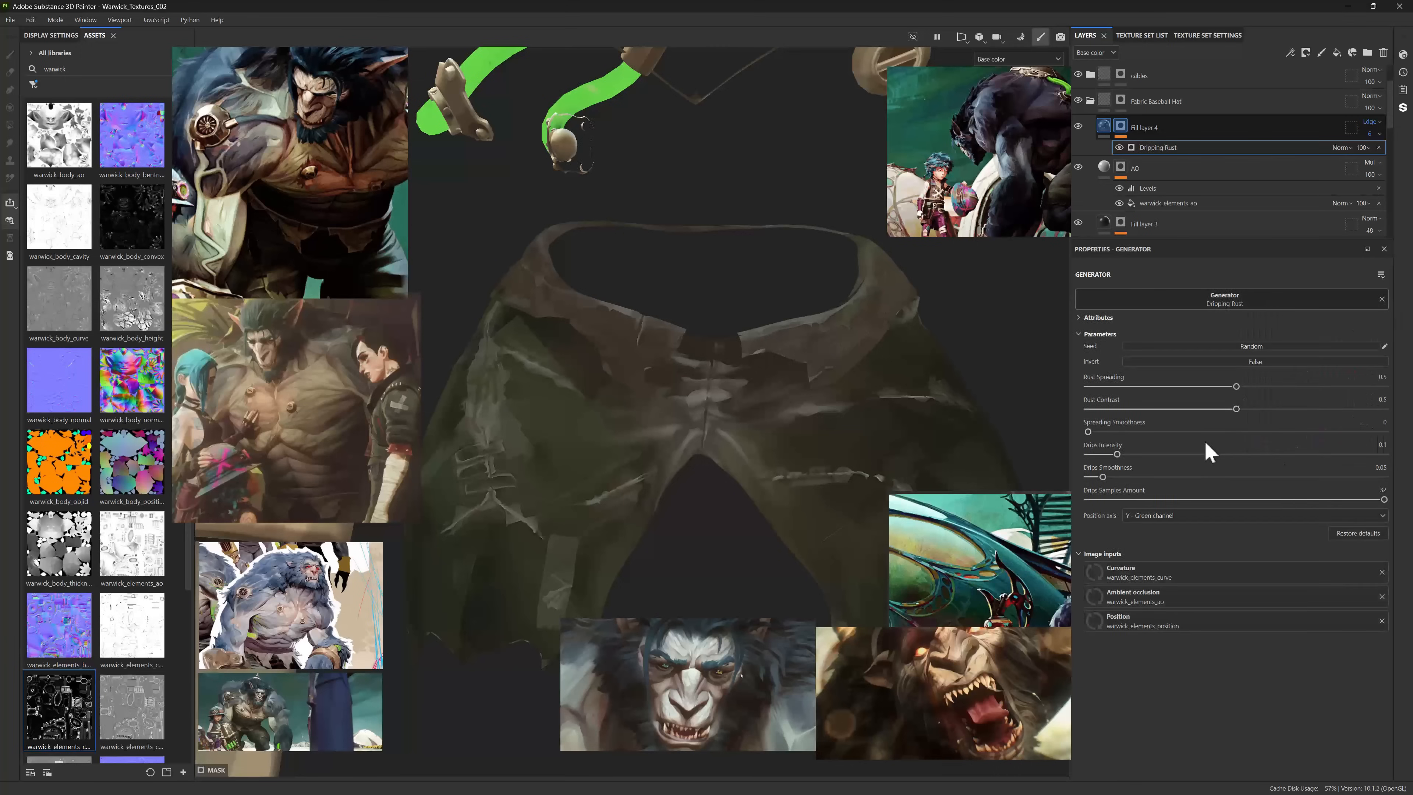
# - Set the Dripping Rust generator's Rust Contrast to 0.71 and toggle the AO layer to compare the trousers
pyautogui.click(1078, 167)
pyautogui.click(1078, 167)
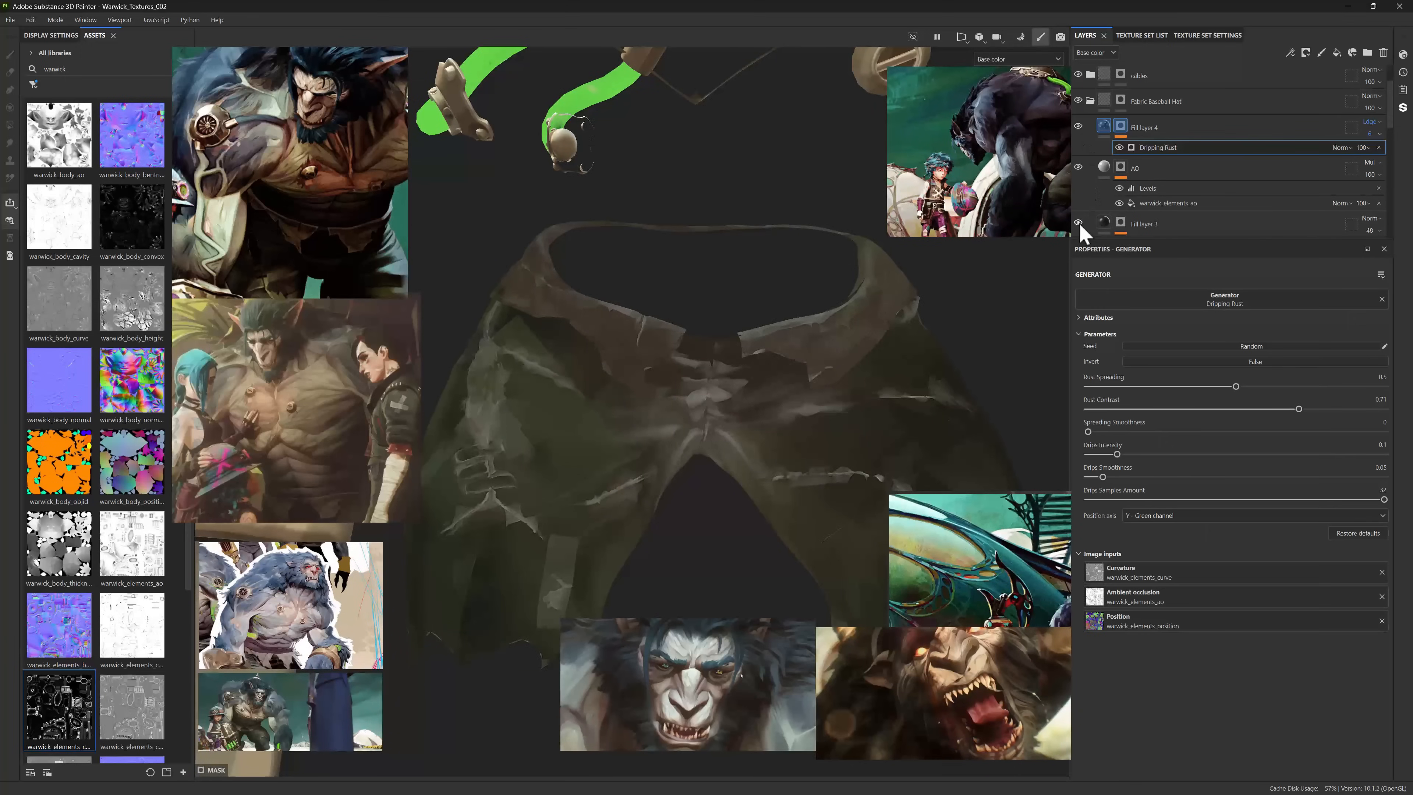
pyautogui.keyDown('alt'); pyautogui.moveTo(779, 361); pyautogui.dragTo(779, 295); pyautogui.keyUp('alt')
pyautogui.scroll(1, 1125, 145)
# - Add a fill layer above Fill layer 4 with a black mask and only the color channel active, and sample its base color
pyautogui.click(1337, 53)
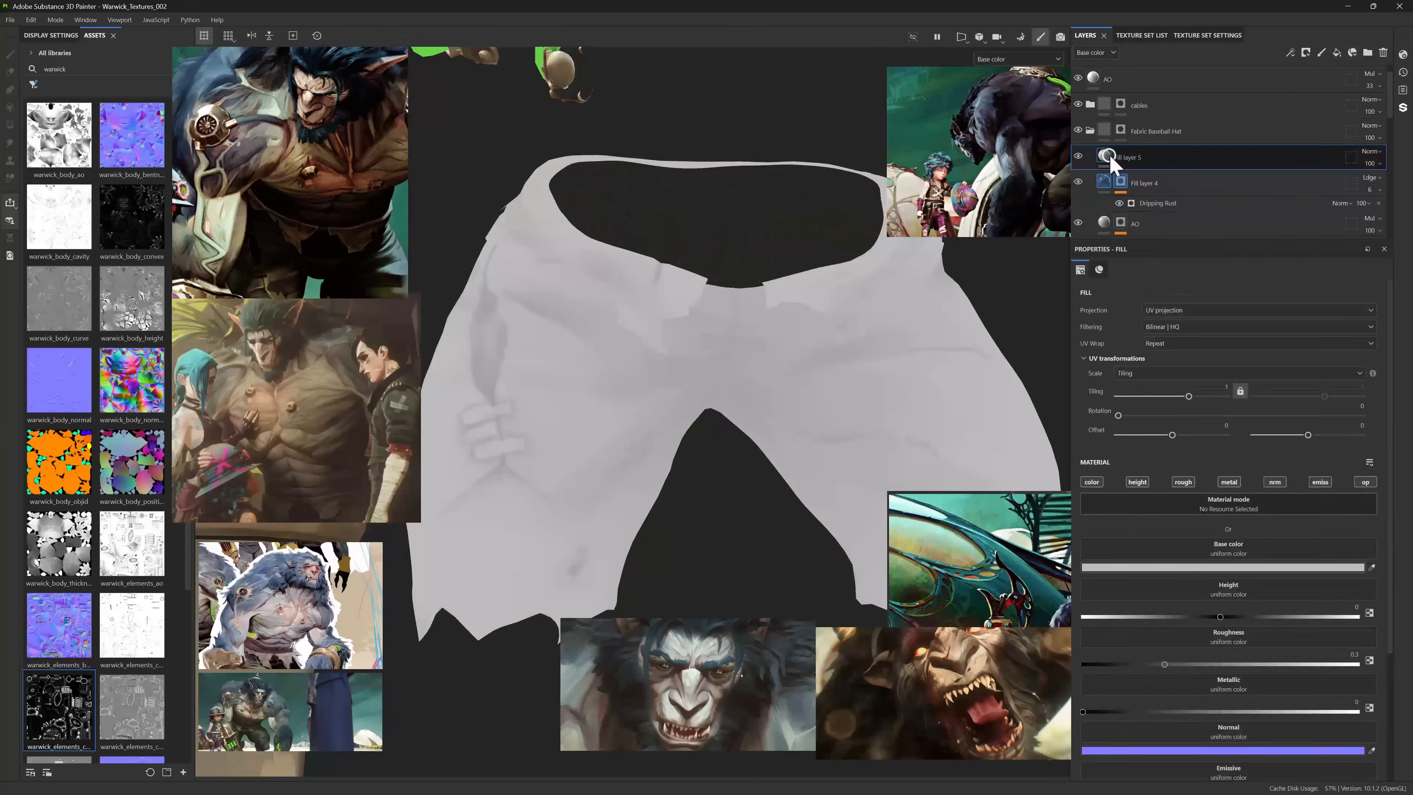
pyautogui.rightClick(1106, 156)
pyautogui.click(1138, 177)
pyautogui.scroll(4, 779, 356)
pyautogui.keyDown('alt'); pyautogui.click(1093, 482); pyautogui.keyUp('alt')
pyautogui.click(1372, 567)
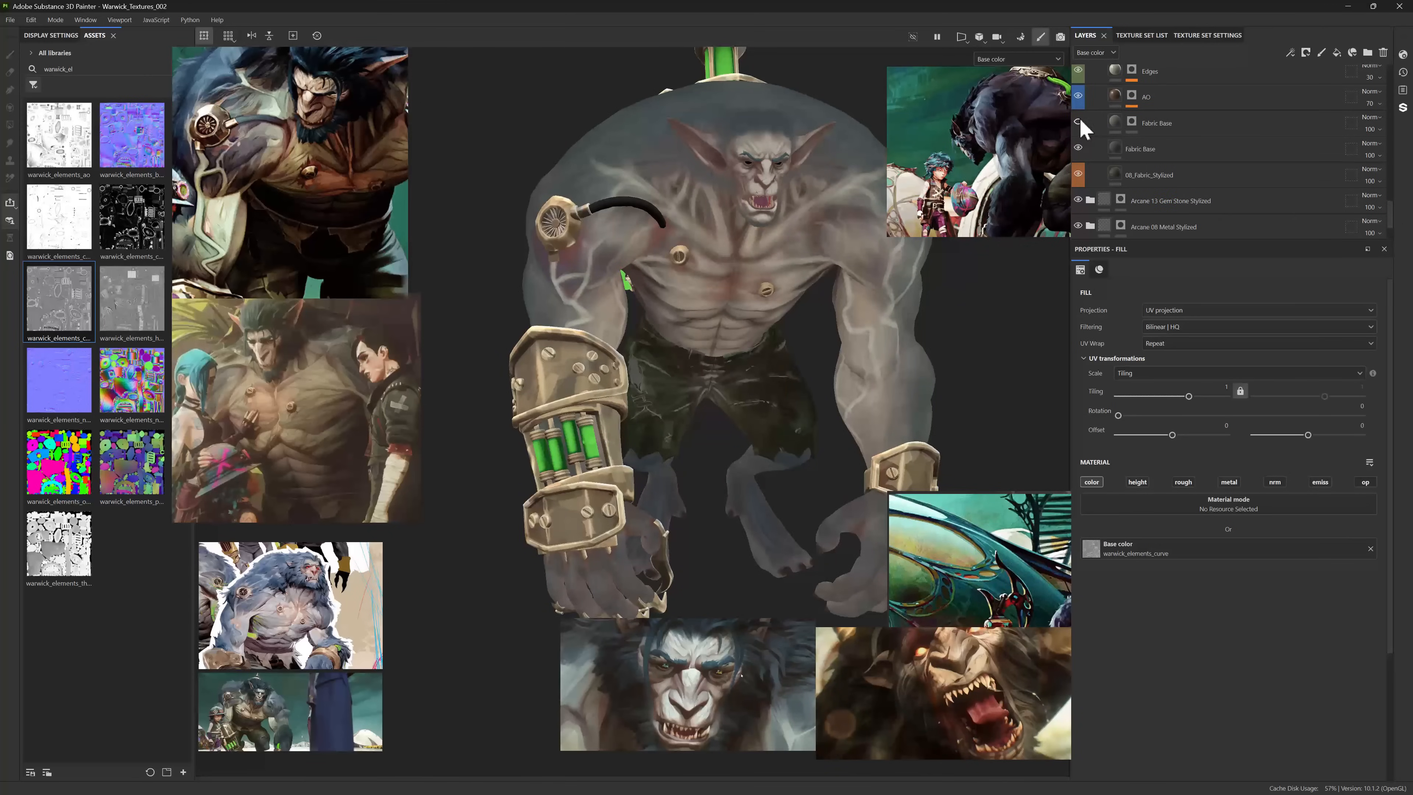
# - Set the Fabric Base layer's material color to the grey-brown 7E735D and check the trousers on the whole character
pyautogui.click(1111, 130)
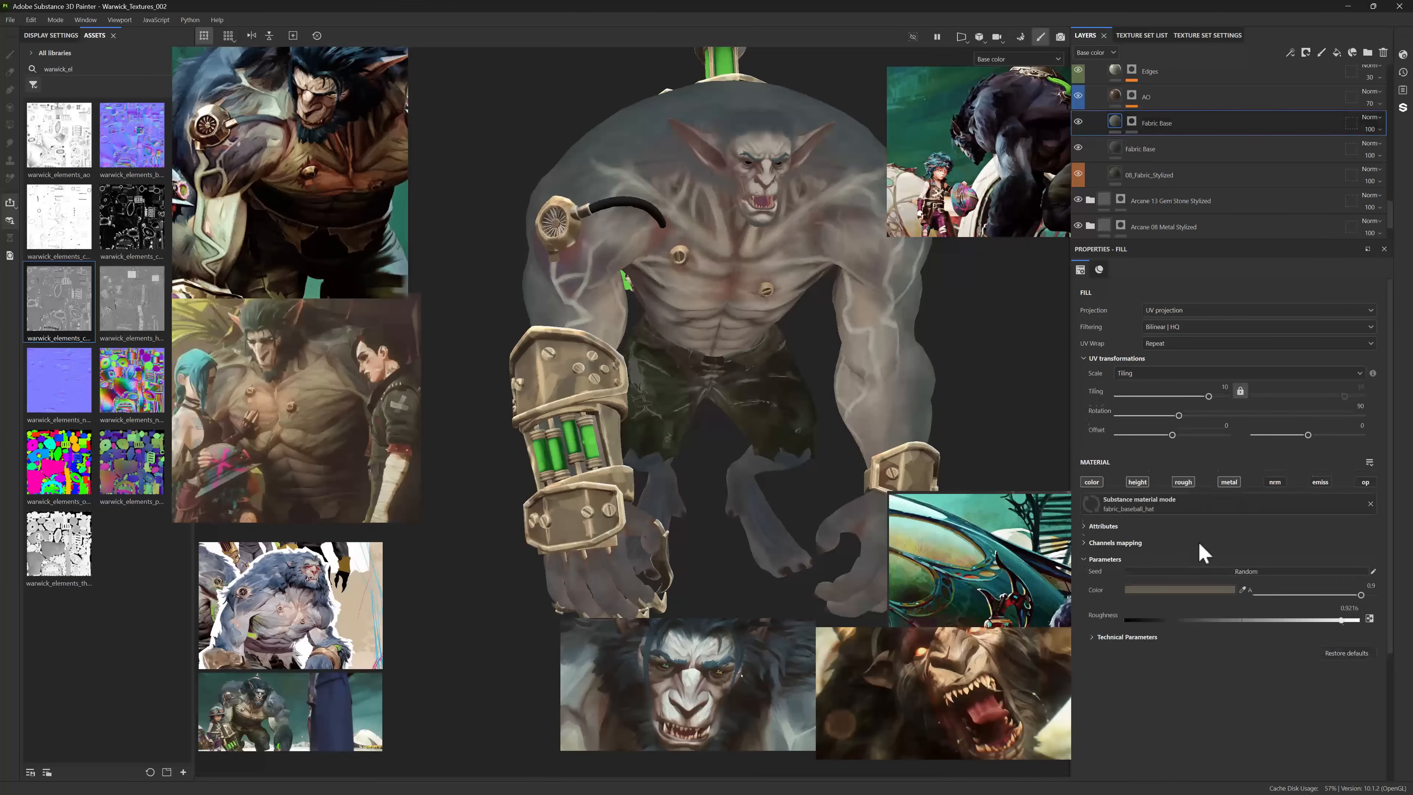
pyautogui.click(1194, 588)
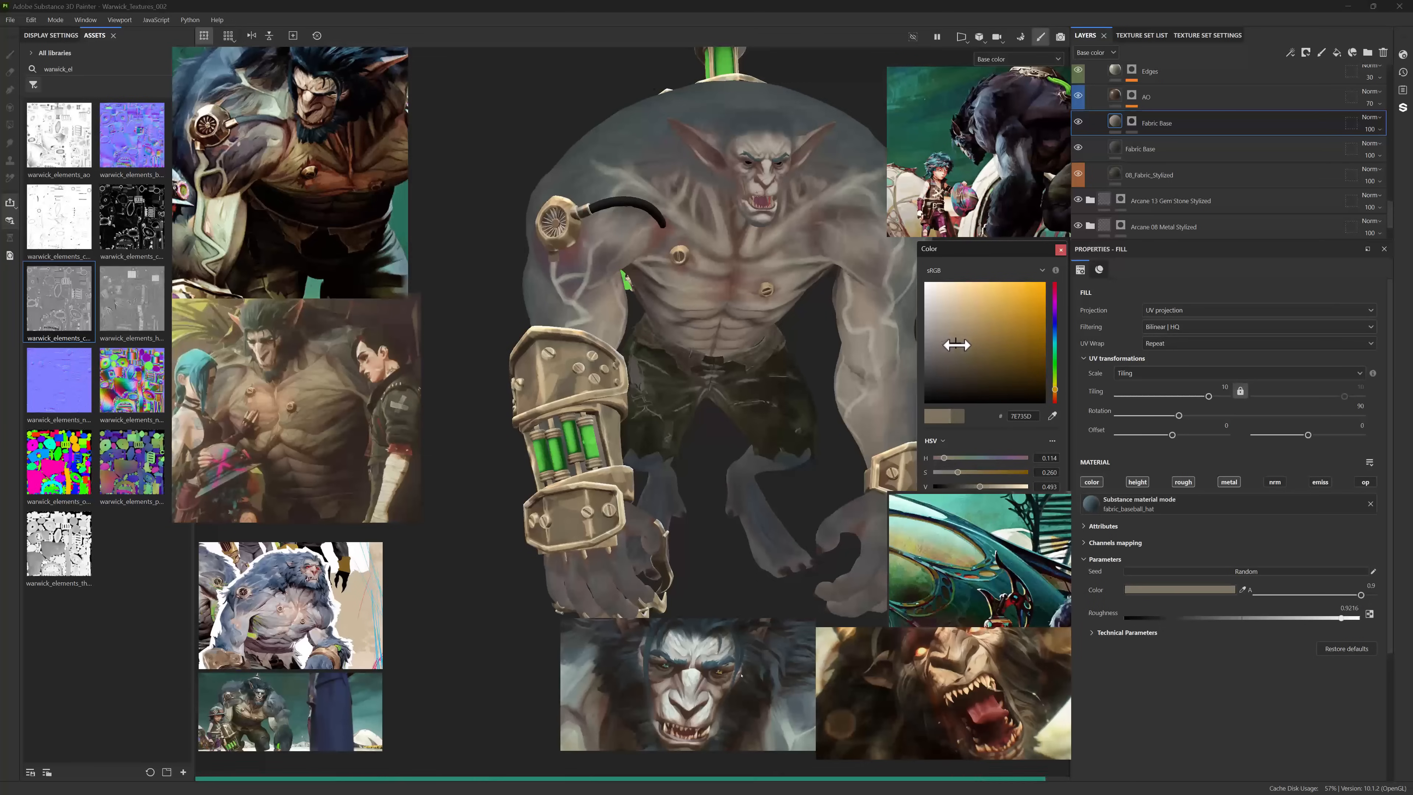
pyautogui.click(1058, 253)
pyautogui.keyDown('alt'); pyautogui.moveTo(811, 371); pyautogui.dragTo(793, 303, button='right'); pyautogui.keyUp('alt')
pyautogui.keyDown('alt'); pyautogui.moveTo(793, 303); pyautogui.dragTo(771, 359, button='middle'); pyautogui.keyUp('alt')
pyautogui.keyDown('alt'); pyautogui.moveTo(758, 353); pyautogui.dragTo(830, 348); pyautogui.keyUp('alt')
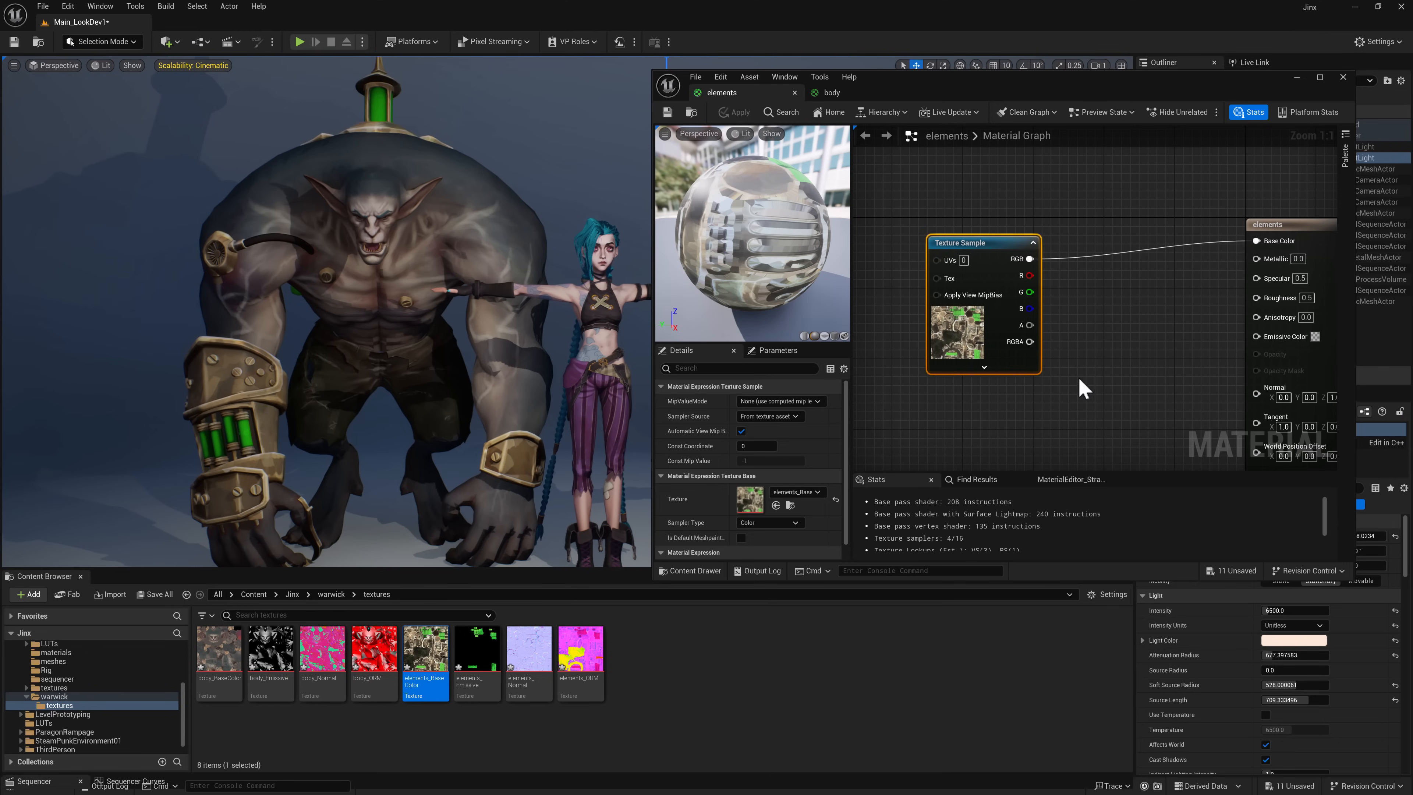
# - Switch to Unreal Engine and search the node list for "po" in the elements material graph
pyautogui.moveTo(1092, 370); pyautogui.dragTo(1037, 389, button='right')
pyautogui.click(1073, 366)
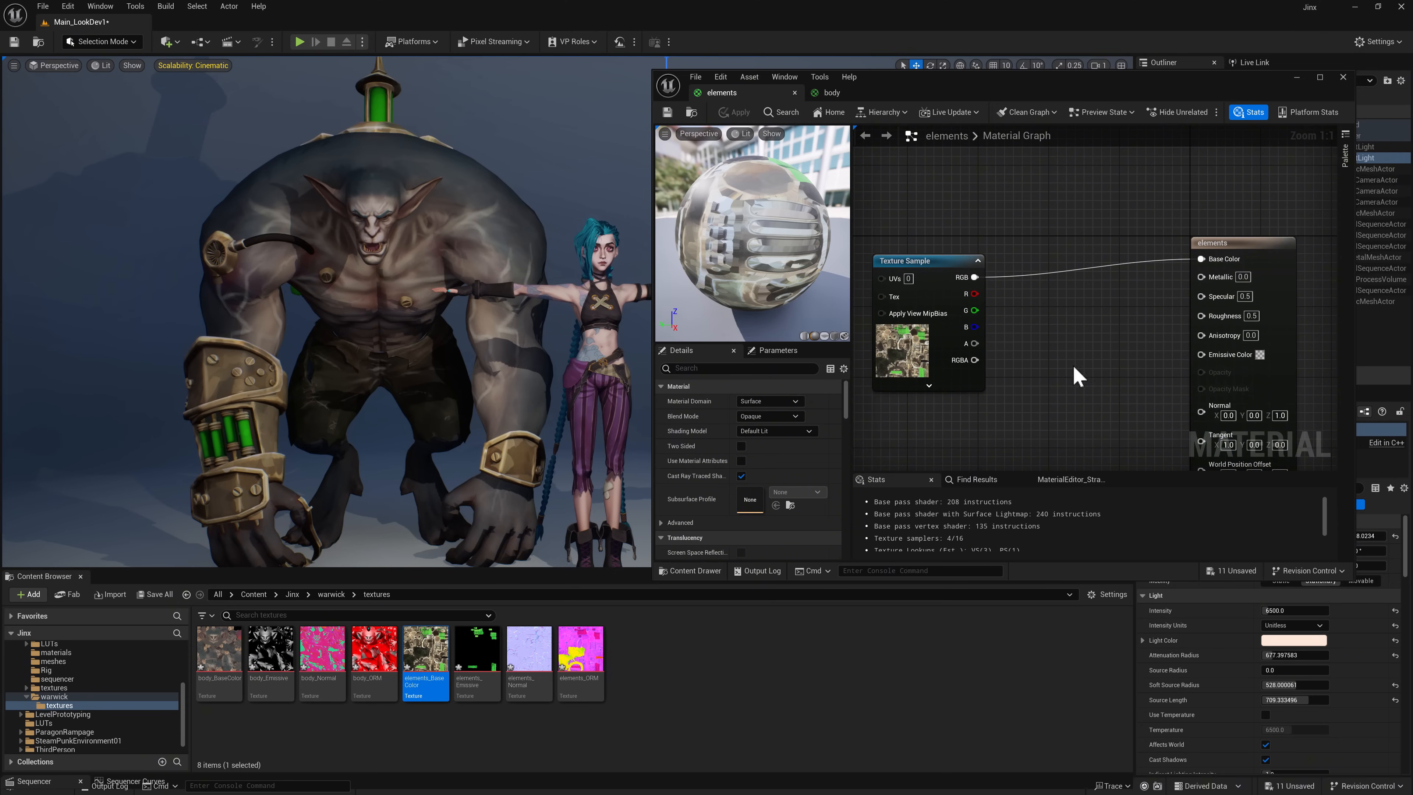
pyautogui.rightClick(1038, 346)
pyautogui.write('po')
pyautogui.click(1057, 338)
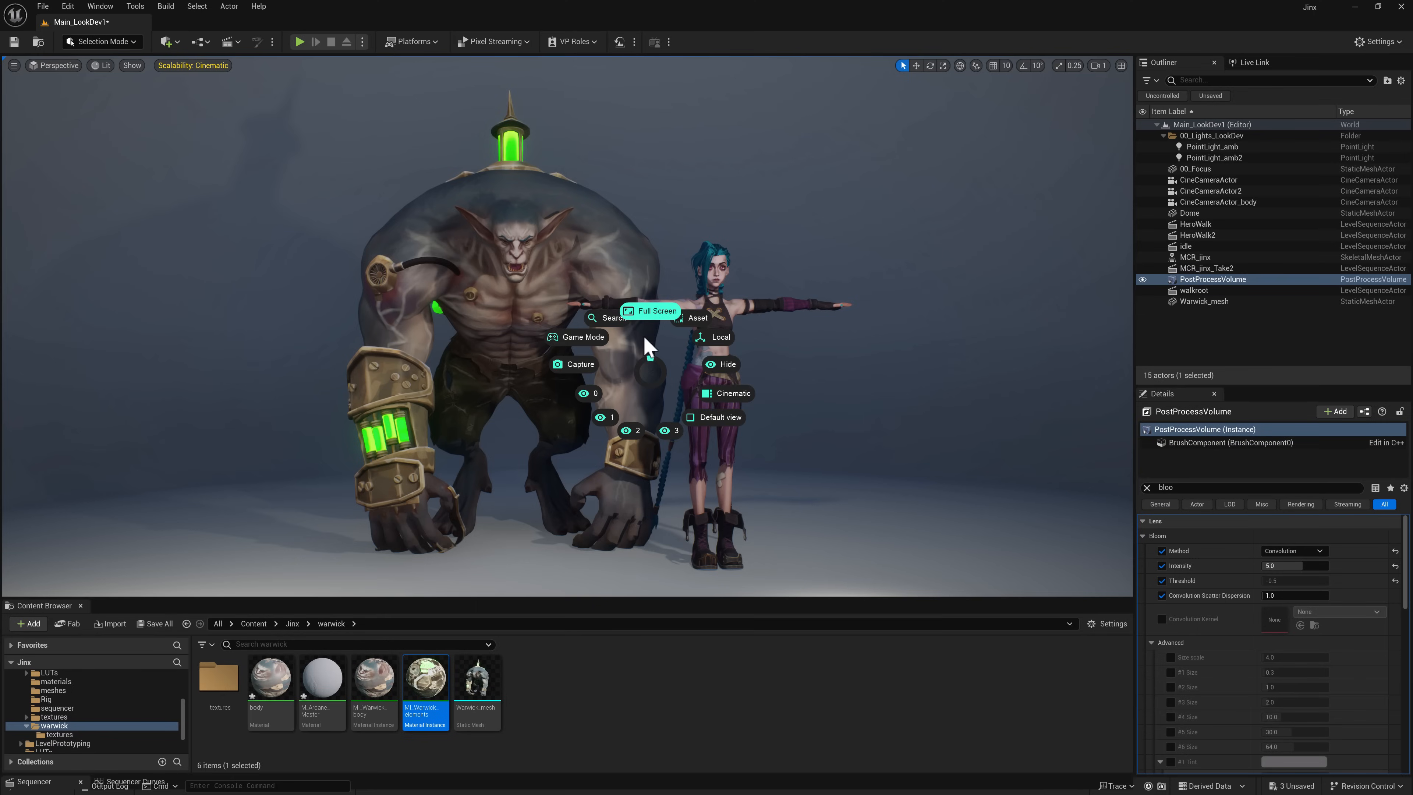
# - Show the viewport full screen and examine Warwick's bloom and materials next to Jinx from several angles
pyautogui.click(646, 346)
pyautogui.scroll(5, 647, 345)
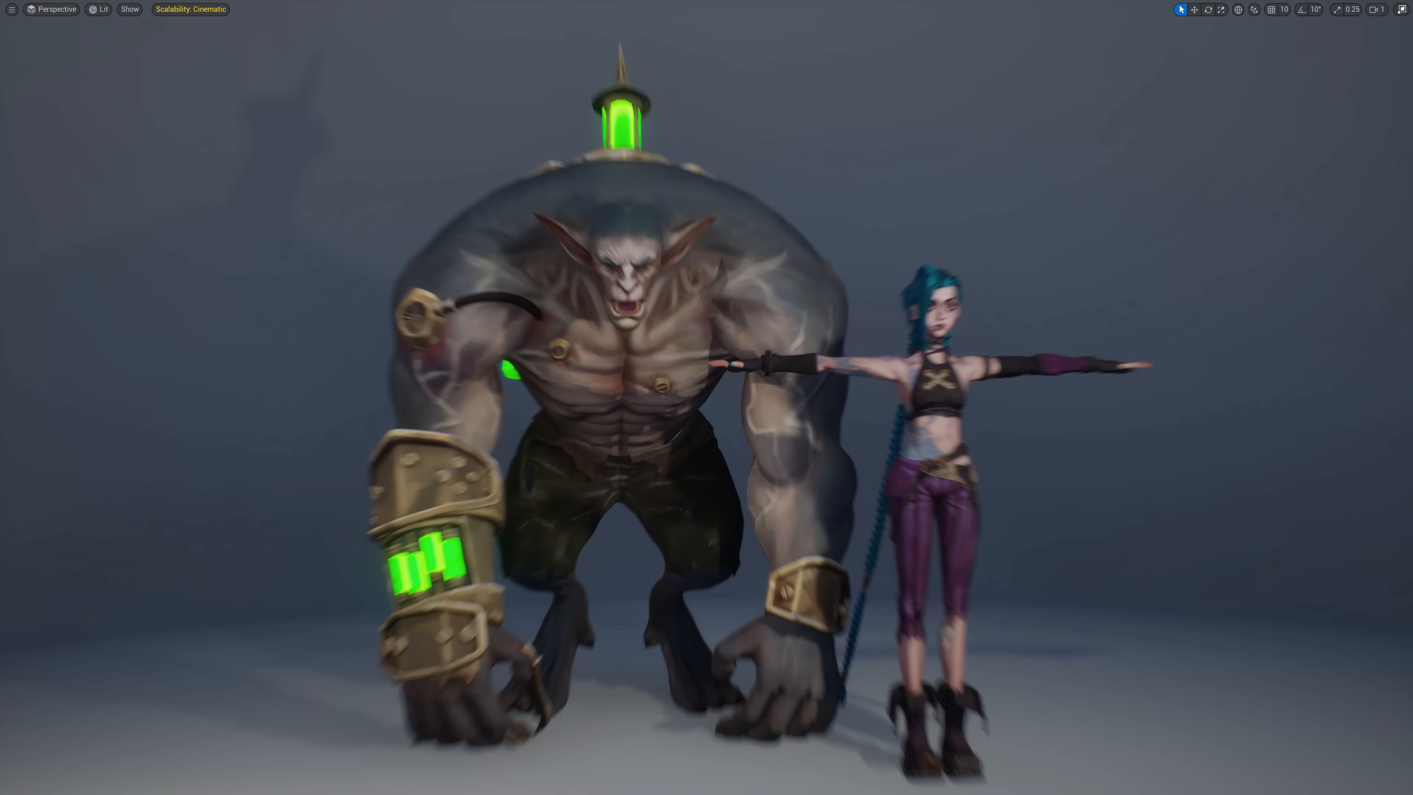
pyautogui.keyDown('alt'); pyautogui.moveTo(646, 345); pyautogui.dragTo(779, 345); pyautogui.keyUp('alt')
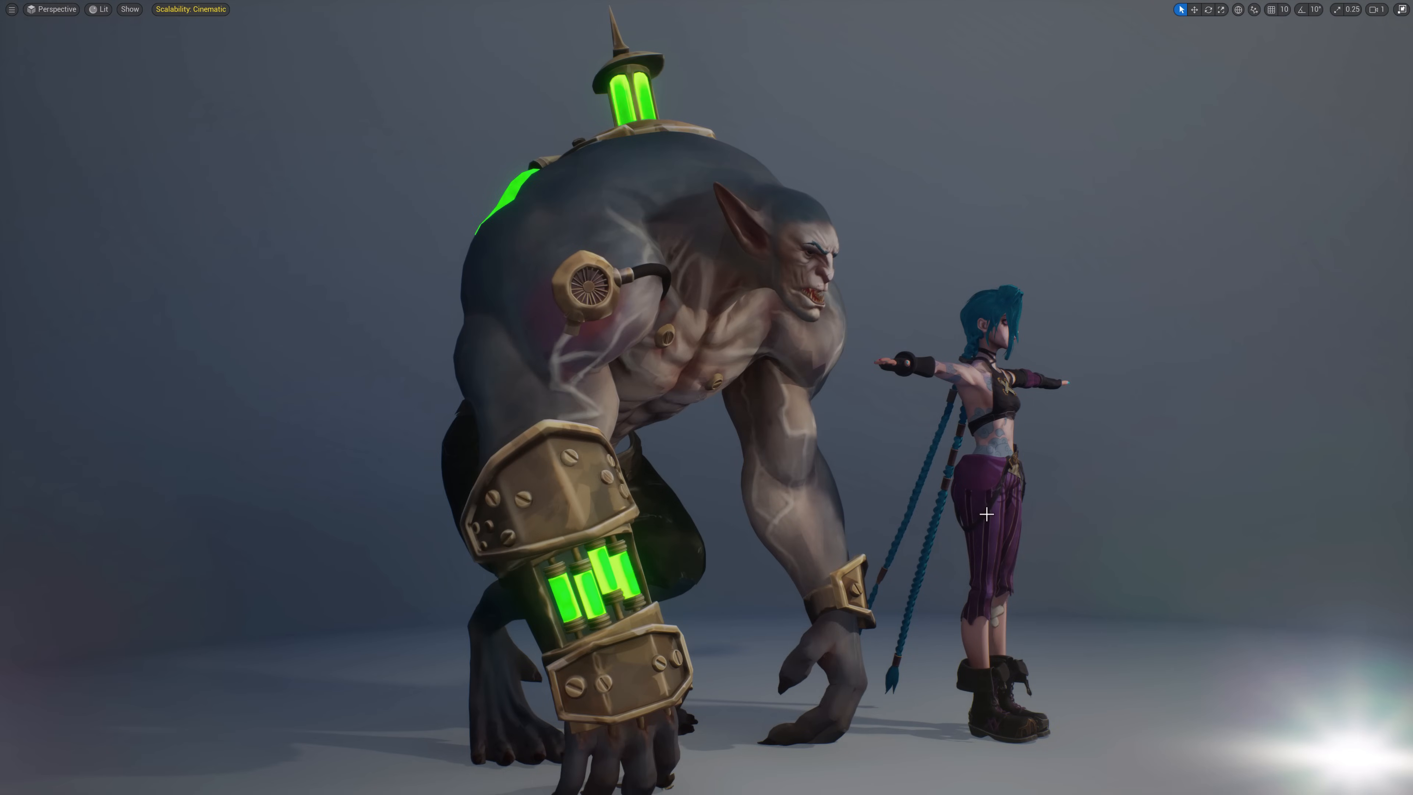
pyautogui.keyDown('alt'); pyautogui.moveTo(987, 515); pyautogui.dragTo(975, 493, button='middle'); pyautogui.keyUp('alt')
pyautogui.keyDown('alt'); pyautogui.moveTo(1023, 535); pyautogui.dragTo(868, 535); pyautogui.keyUp('alt')
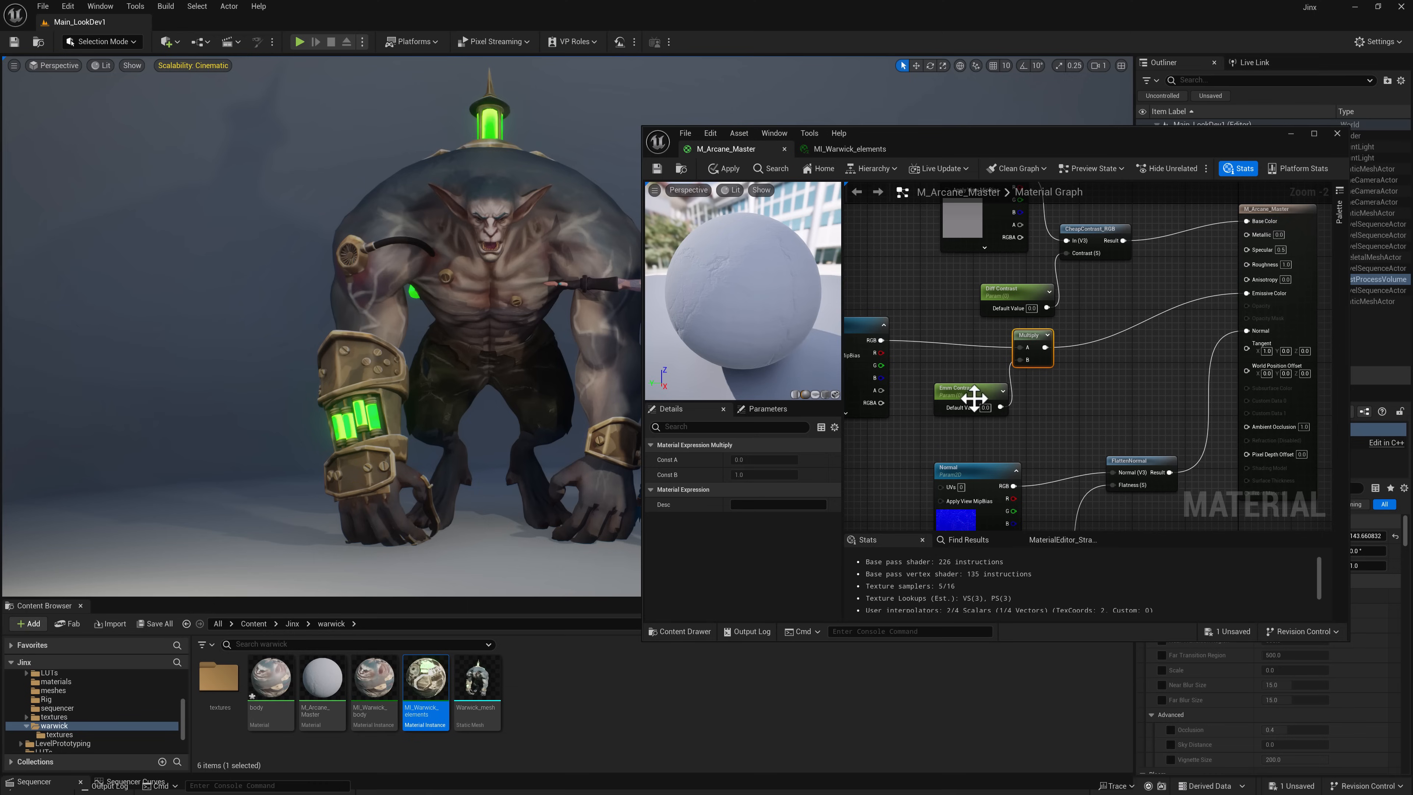
# - Set Diff Contrast to -0.02 in the MI_Warwick_body material instance and save the instance
pyautogui.click(974, 397)
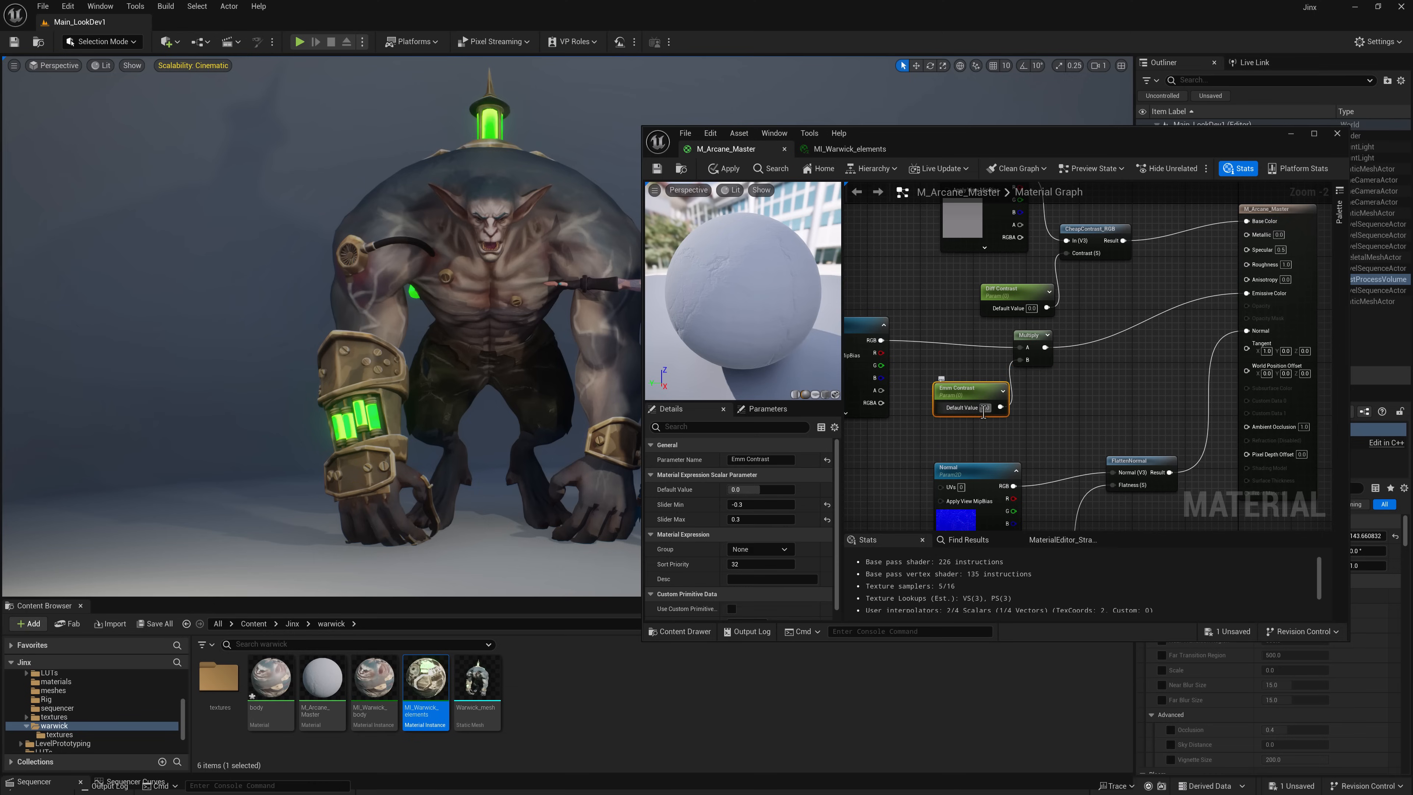
pyautogui.click(831, 155)
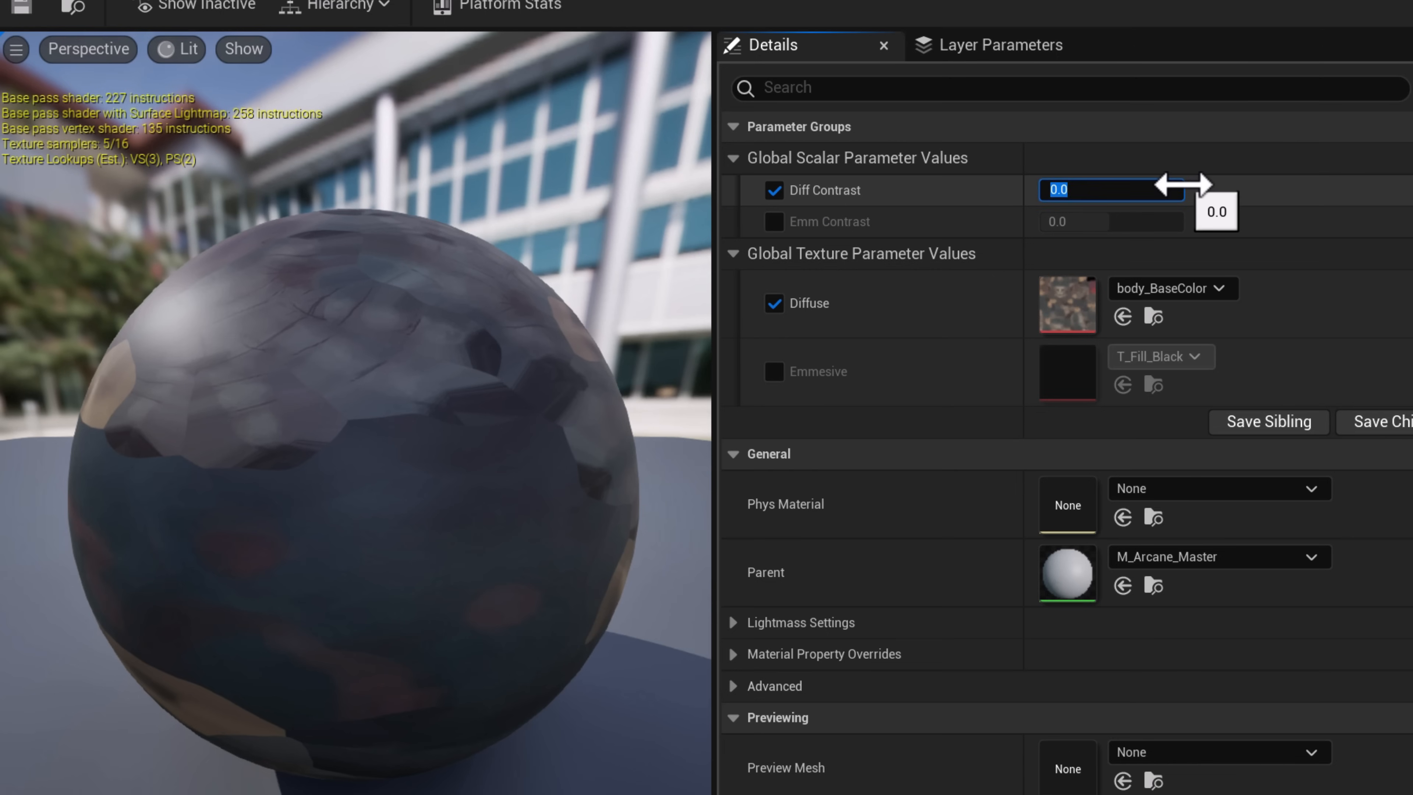
pyautogui.moveTo(1183, 184); pyautogui.dragTo(1183, 185)
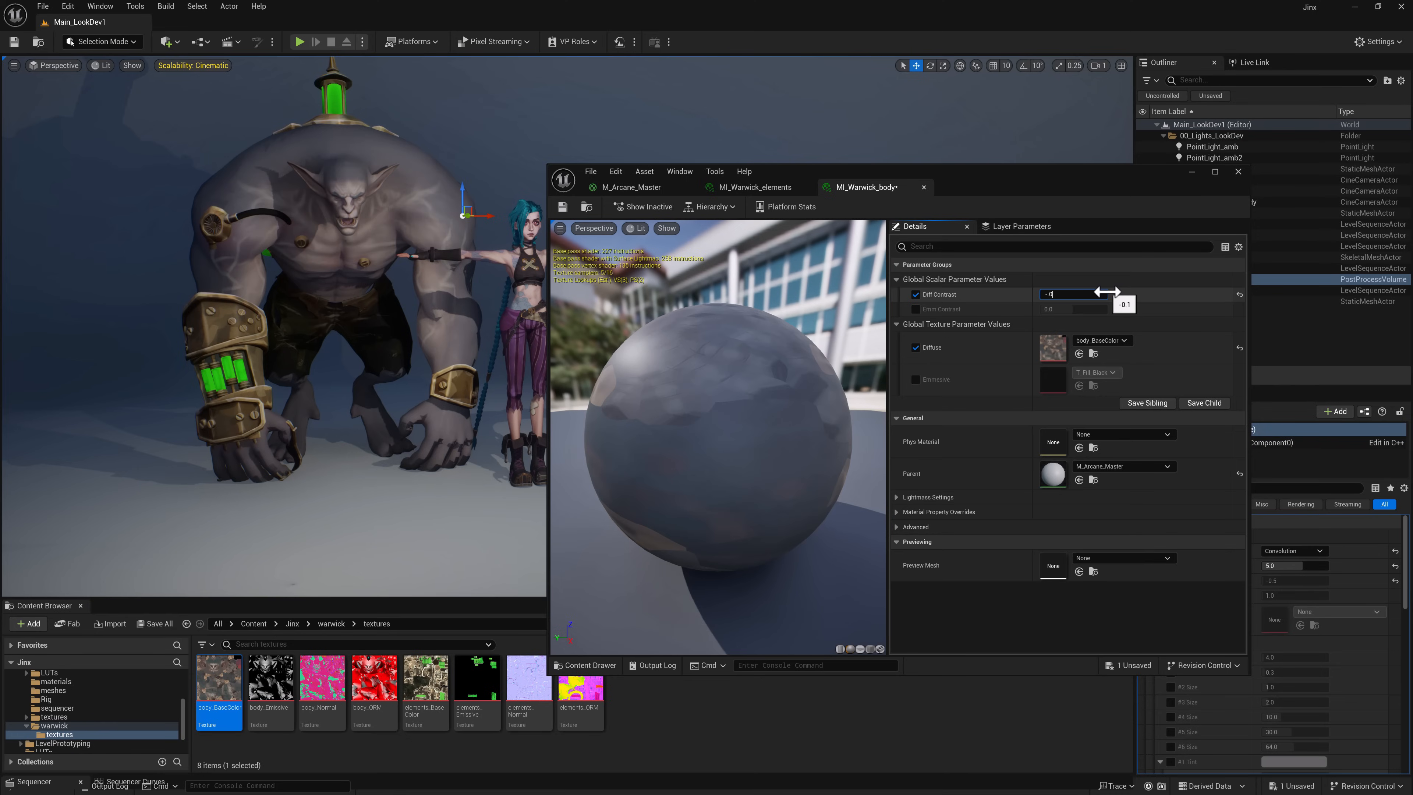
pyautogui.write('.02')
pyautogui.press('Return')
pyautogui.moveTo(341, 447)
pyautogui.keyDown('alt'); pyautogui.mouseDown()
pyautogui.moveTo(439, 449)
pyautogui.moveTo(337, 445)
pyautogui.moveTo(389, 442)
pyautogui.moveTo(351, 443)
pyautogui.mouseUp(); pyautogui.keyUp('alt')
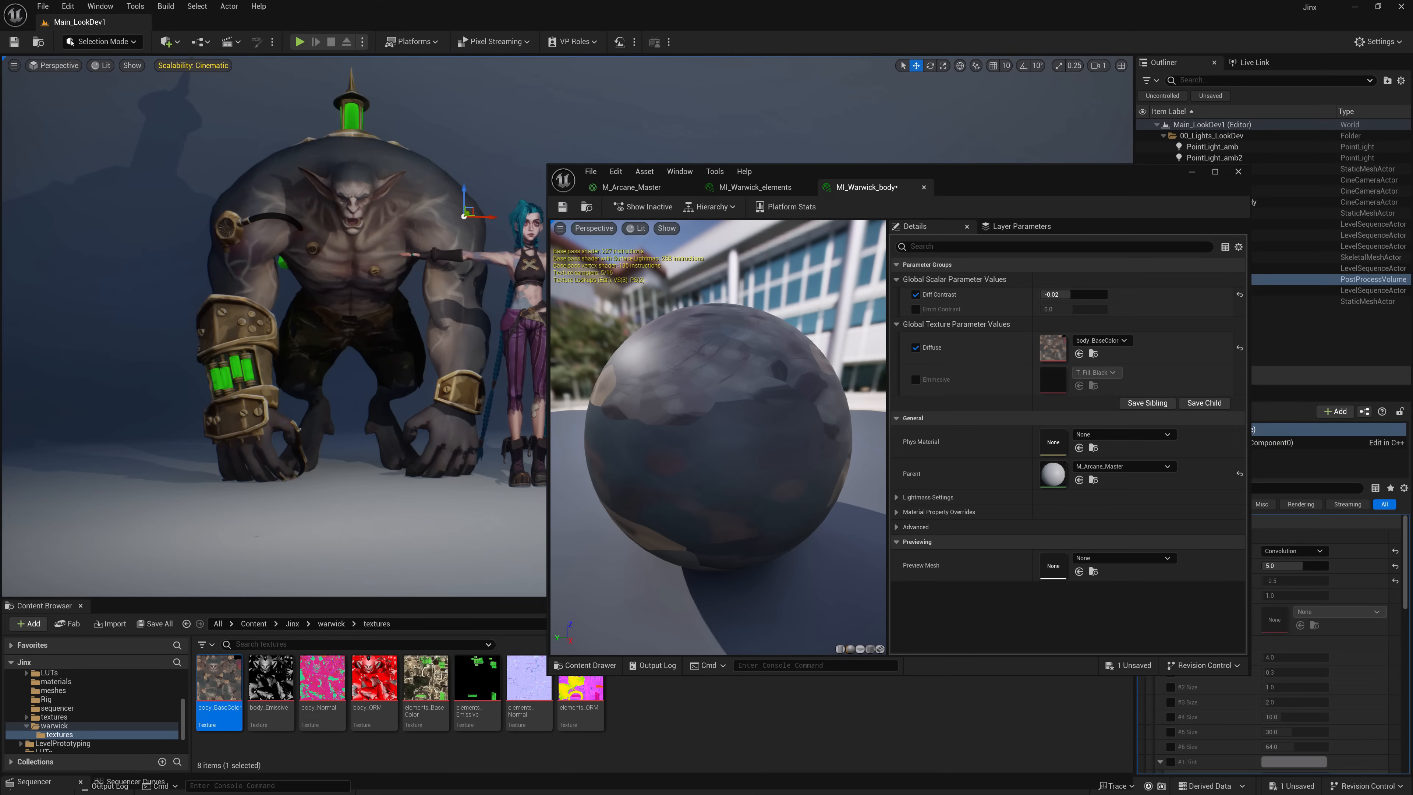
pyautogui.click(562, 206)
# - In M_Arcane_Master, convert the constant feeding FlattenNormal's Flatness into a parameter named Normal Intensity
pyautogui.moveTo(982, 188); pyautogui.dragTo(1040, 109)
pyautogui.click(701, 109)
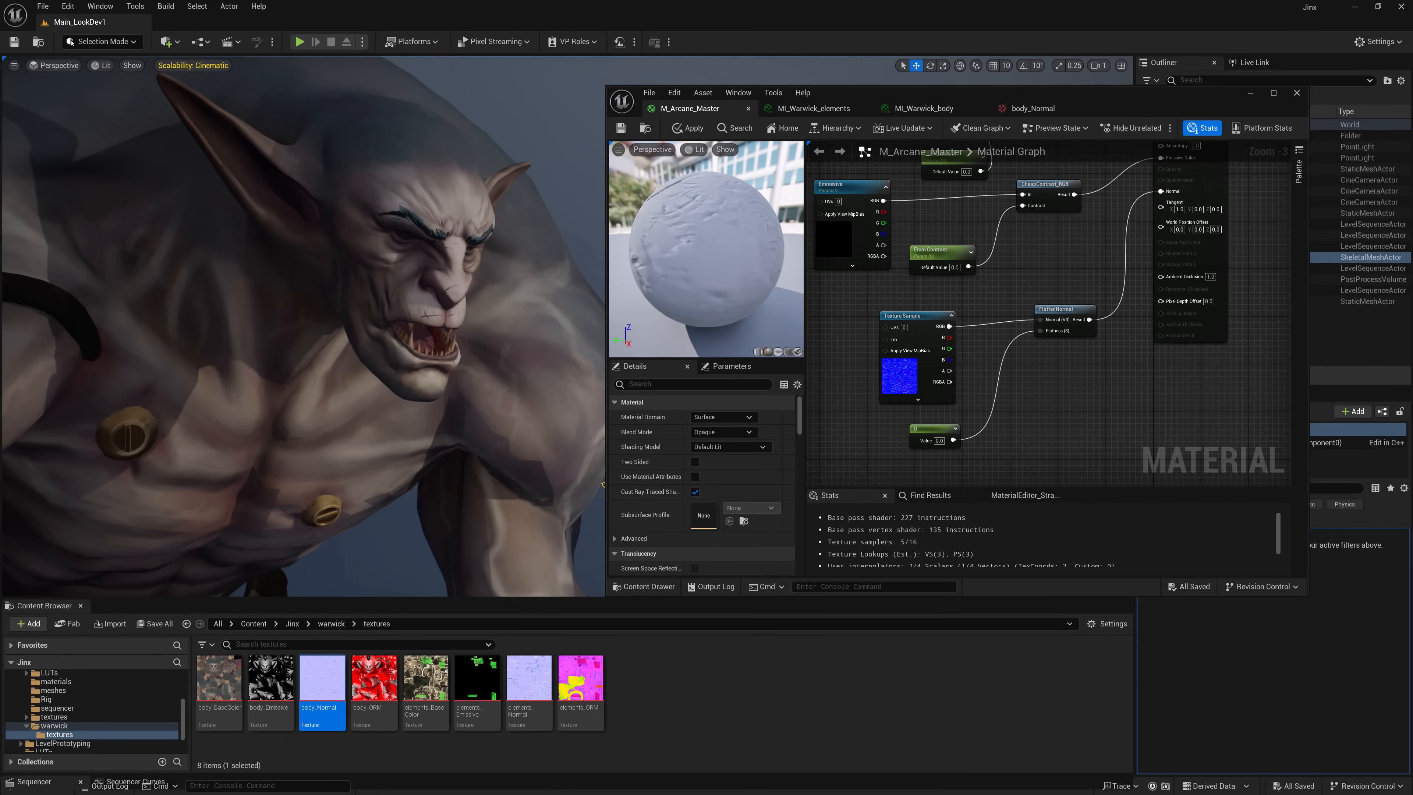
pyautogui.moveTo(1052, 413); pyautogui.dragTo(1049, 402, button='right')
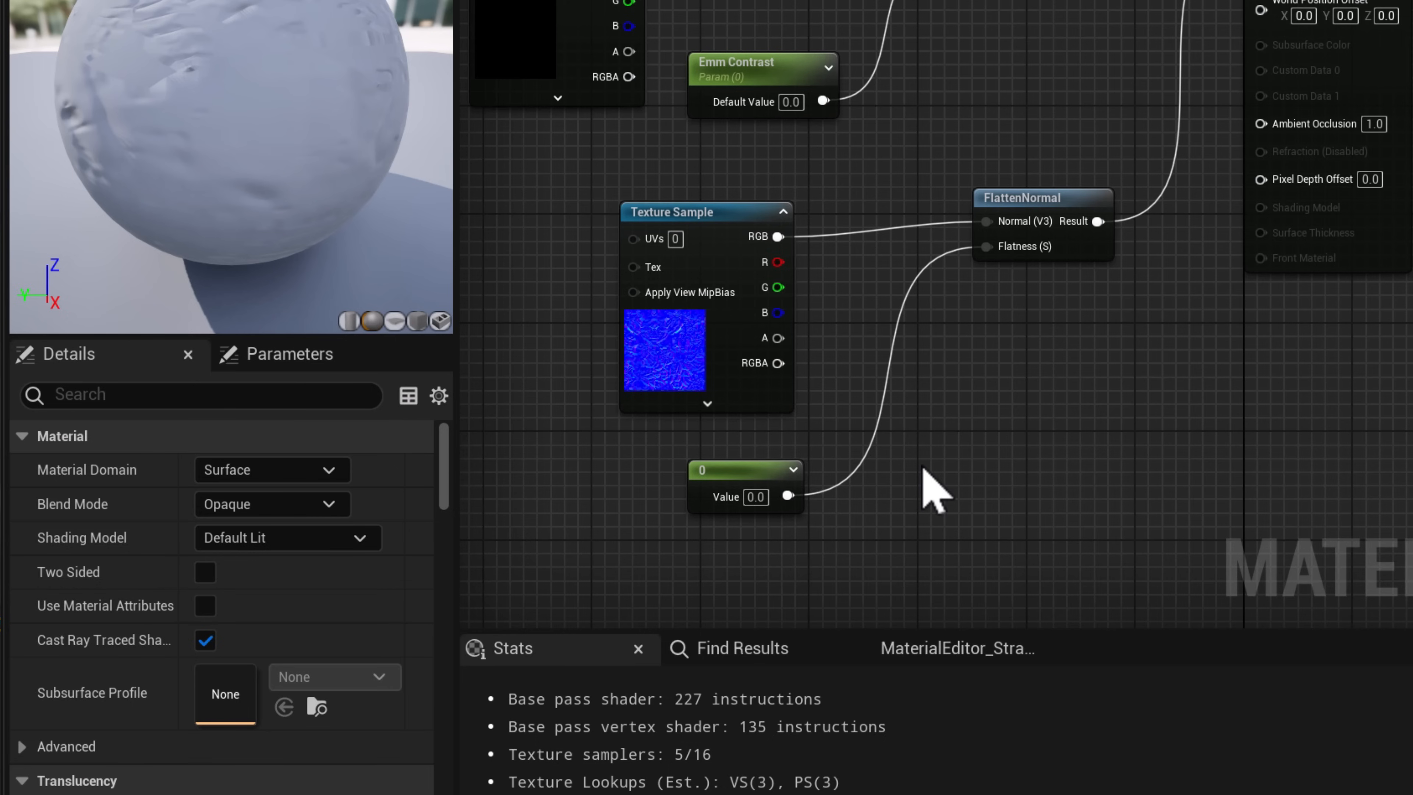
pyautogui.click(915, 416)
pyautogui.rightClick(936, 418)
pyautogui.click(979, 450)
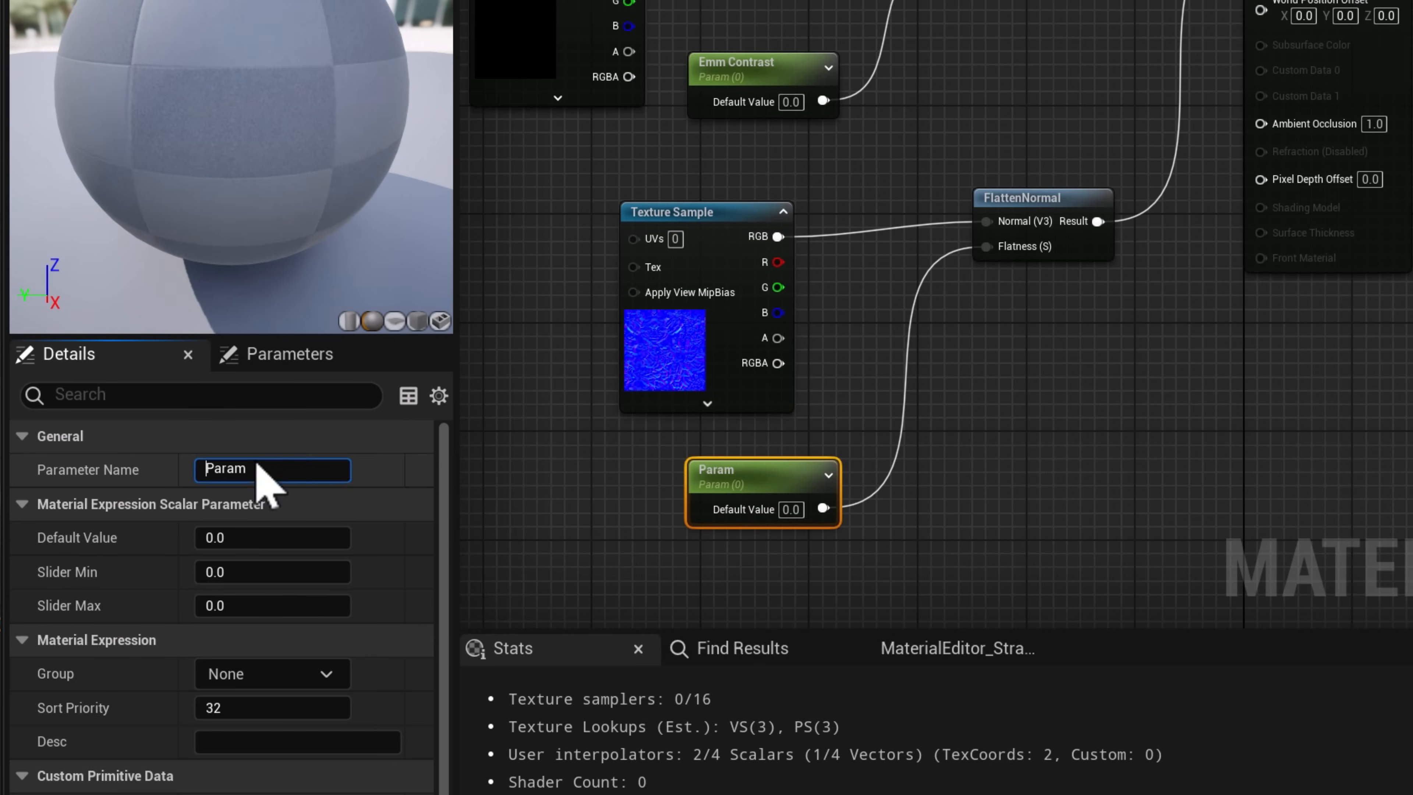
pyautogui.doubleClick(256, 468)
# - Search the texture assets for "normal" to pick a default texture for the Texture Sample feeding FlattenNormal
pyautogui.click(699, 218)
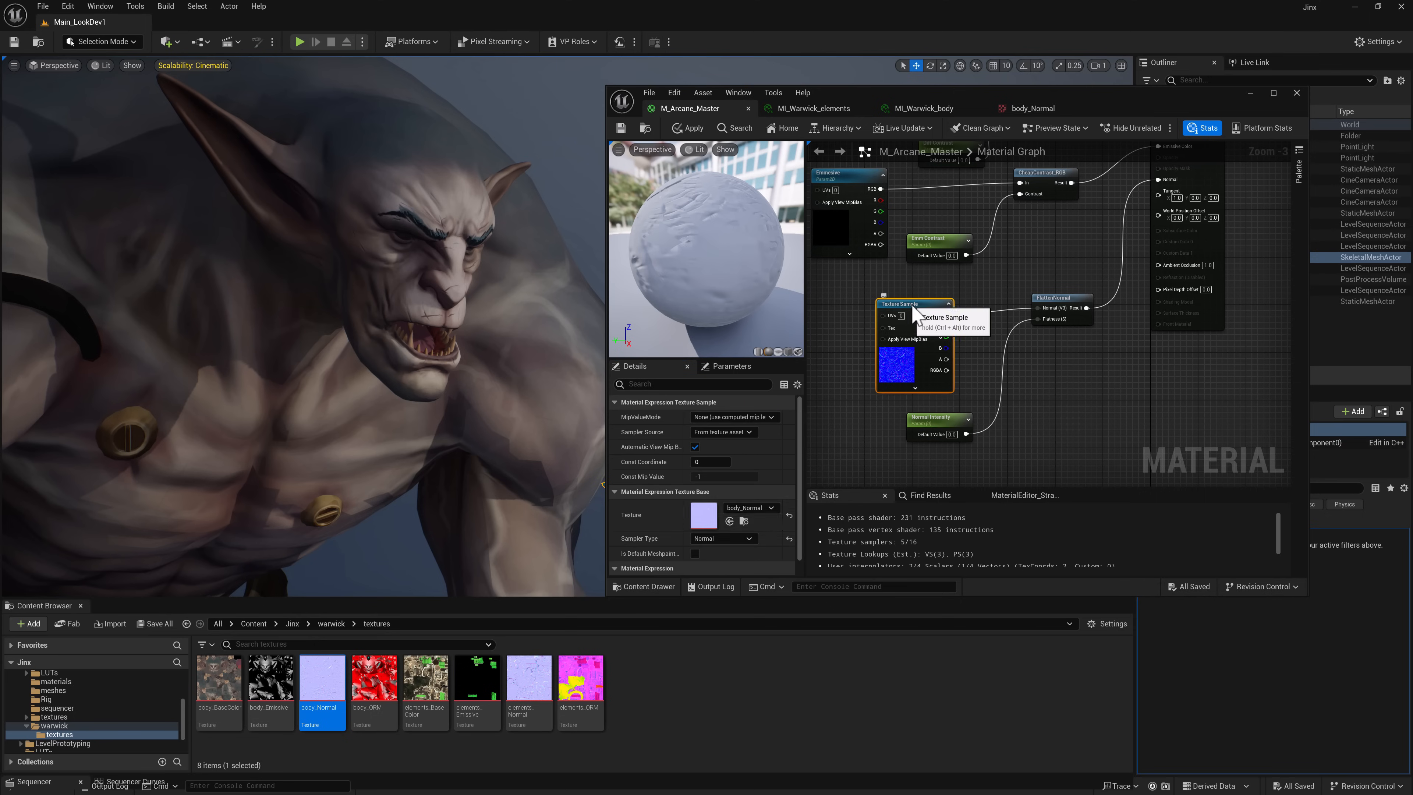
pyautogui.click(765, 508)
pyautogui.write('normal')
pyautogui.scroll(-2, 832, 423)
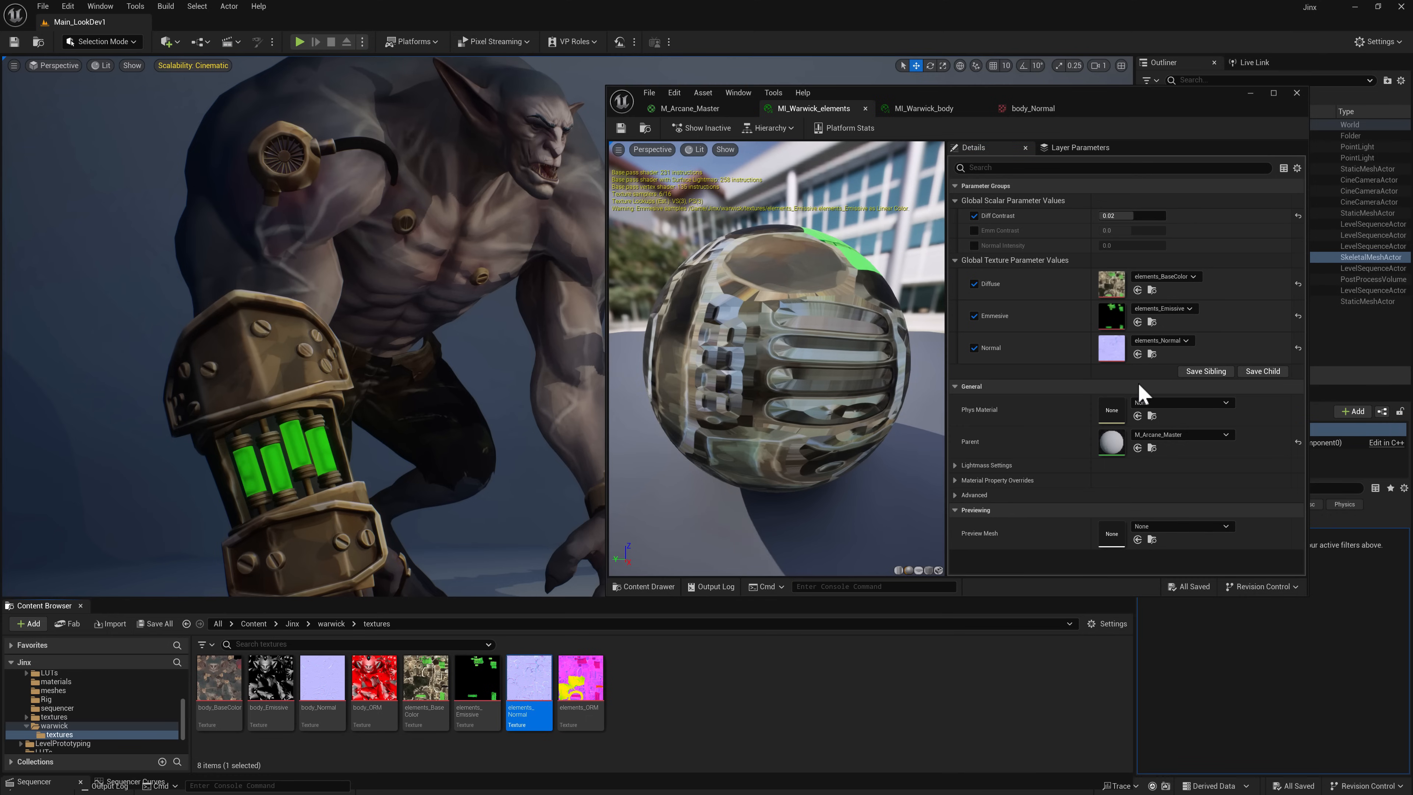
# - Enable the Normal Intensity override in MI_Warwick_elements and raise its value
pyautogui.click(973, 245)
pyautogui.moveTo(1132, 245); pyautogui.dragTo(1157, 245)
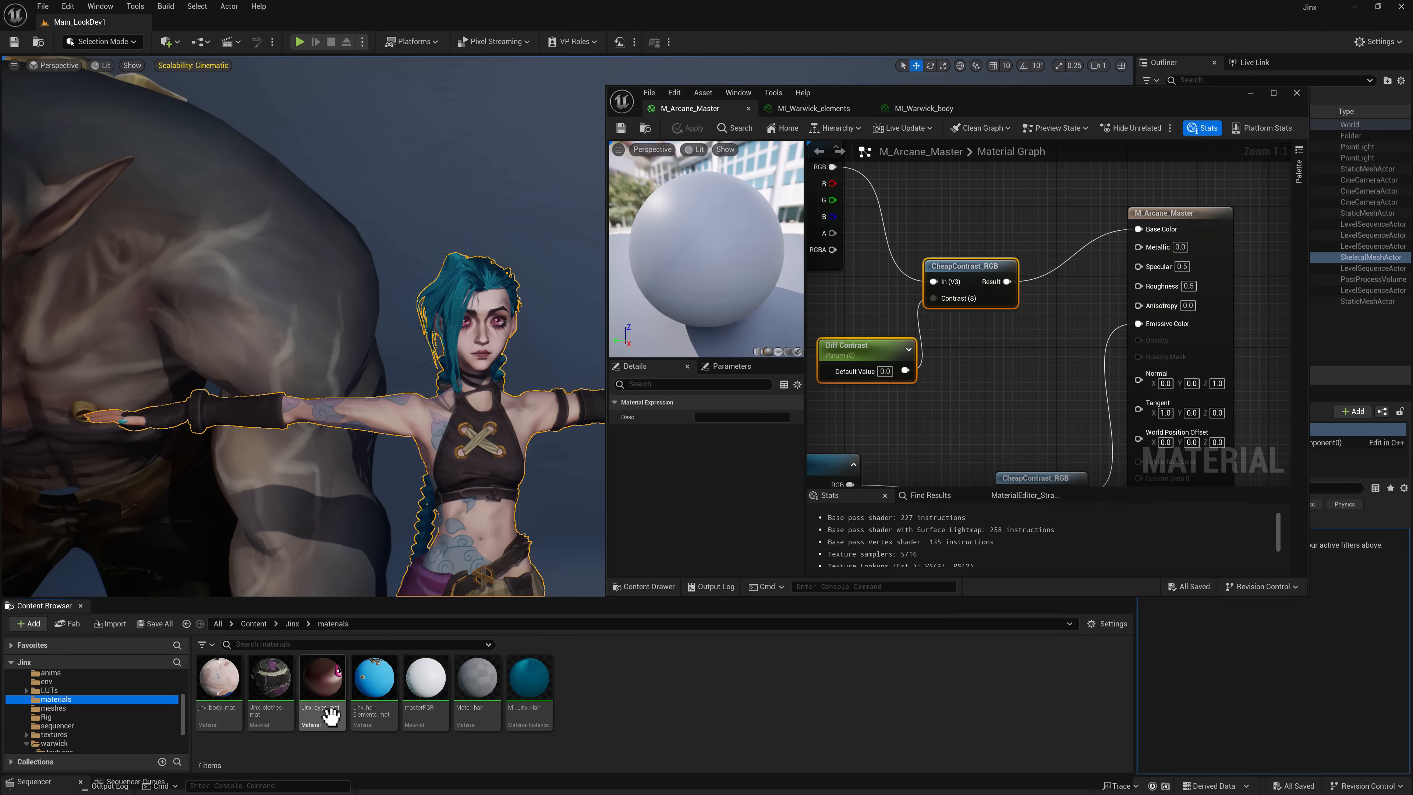
# - Open jinx_body_mat to examine its specular and roughness inputs, and return to the M_Arcane_Master graph
pyautogui.doubleClick(220, 682)
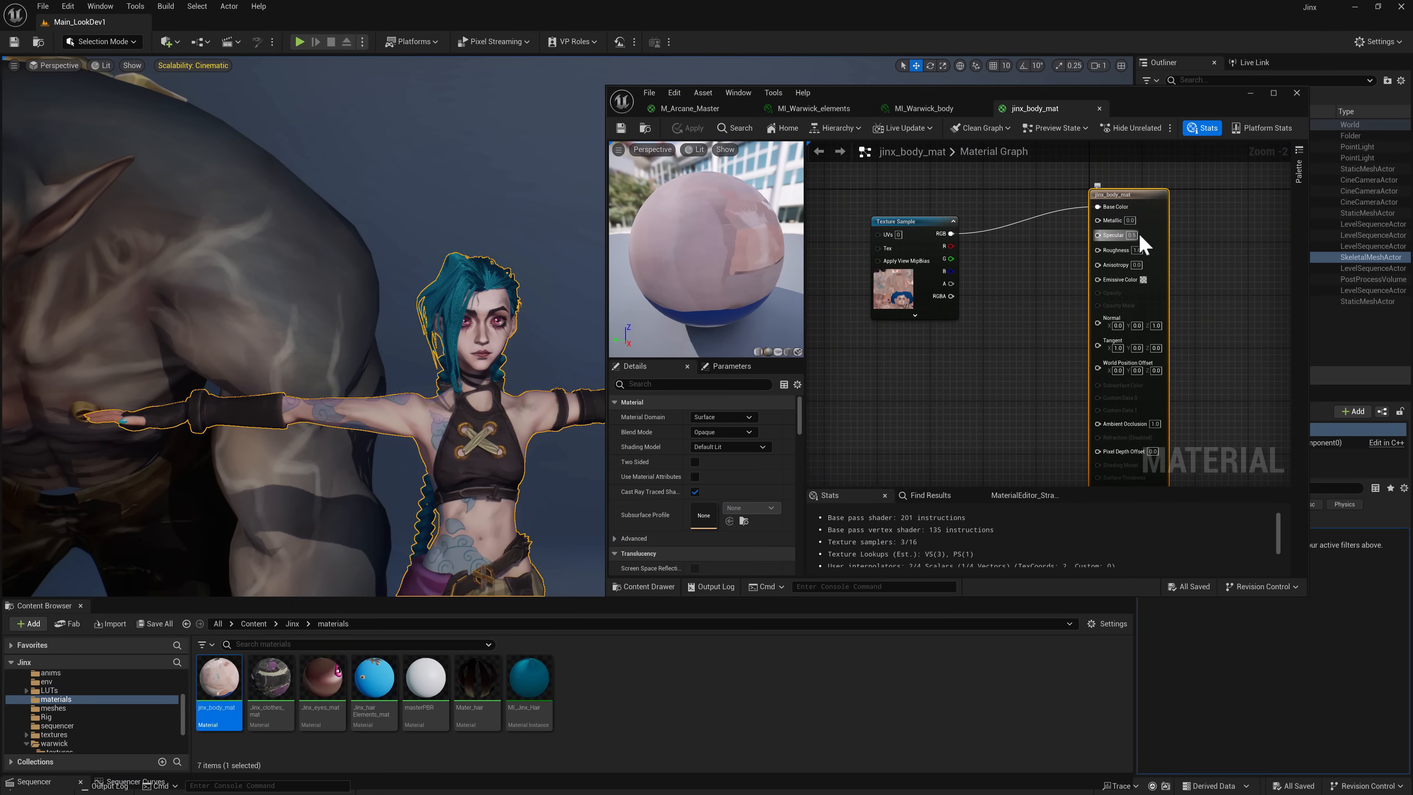
pyautogui.click(1099, 108)
pyautogui.click(690, 108)
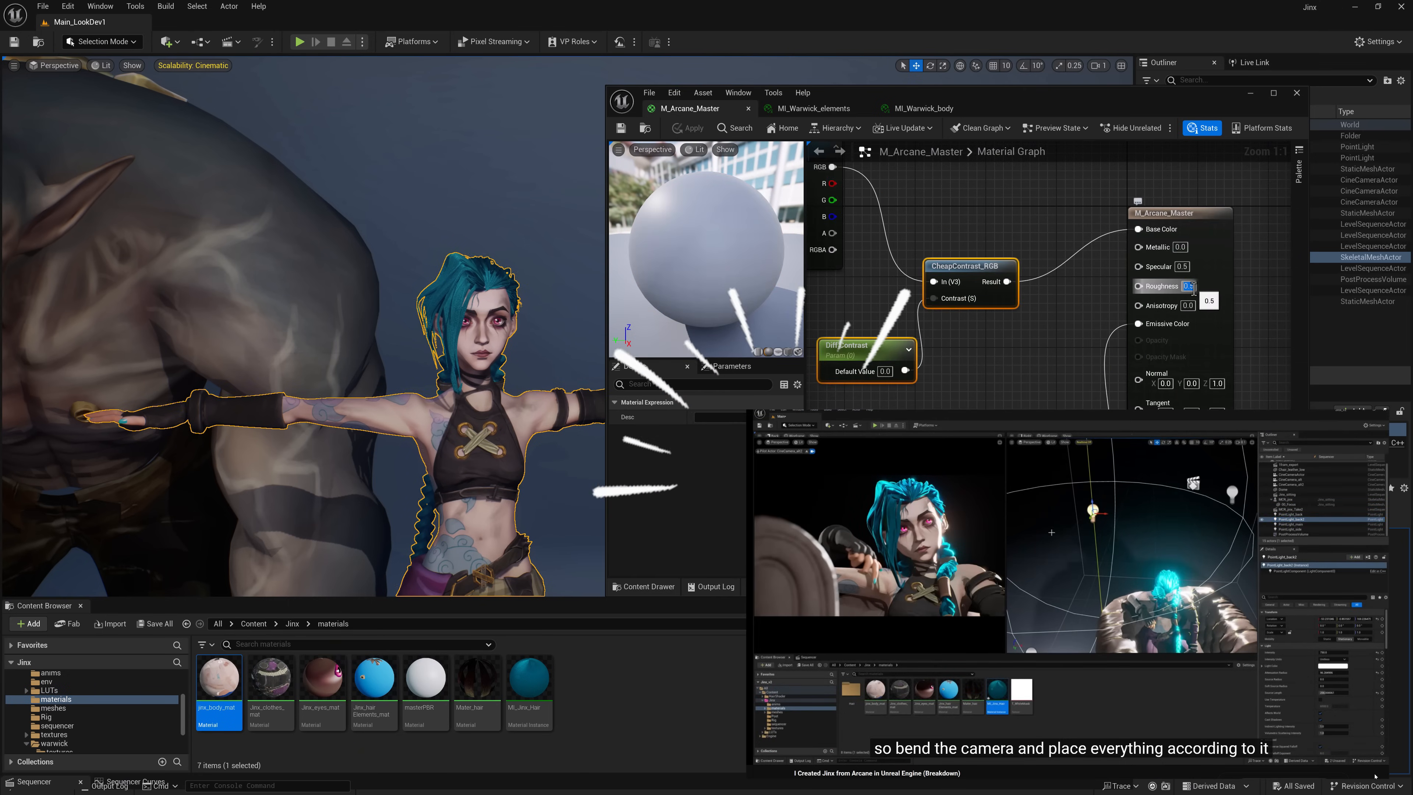
# - Set M_Arcane_Master's Roughness to 1.0, apply the material, and check it on Warwick
pyautogui.press('Return')
pyautogui.click(688, 127)
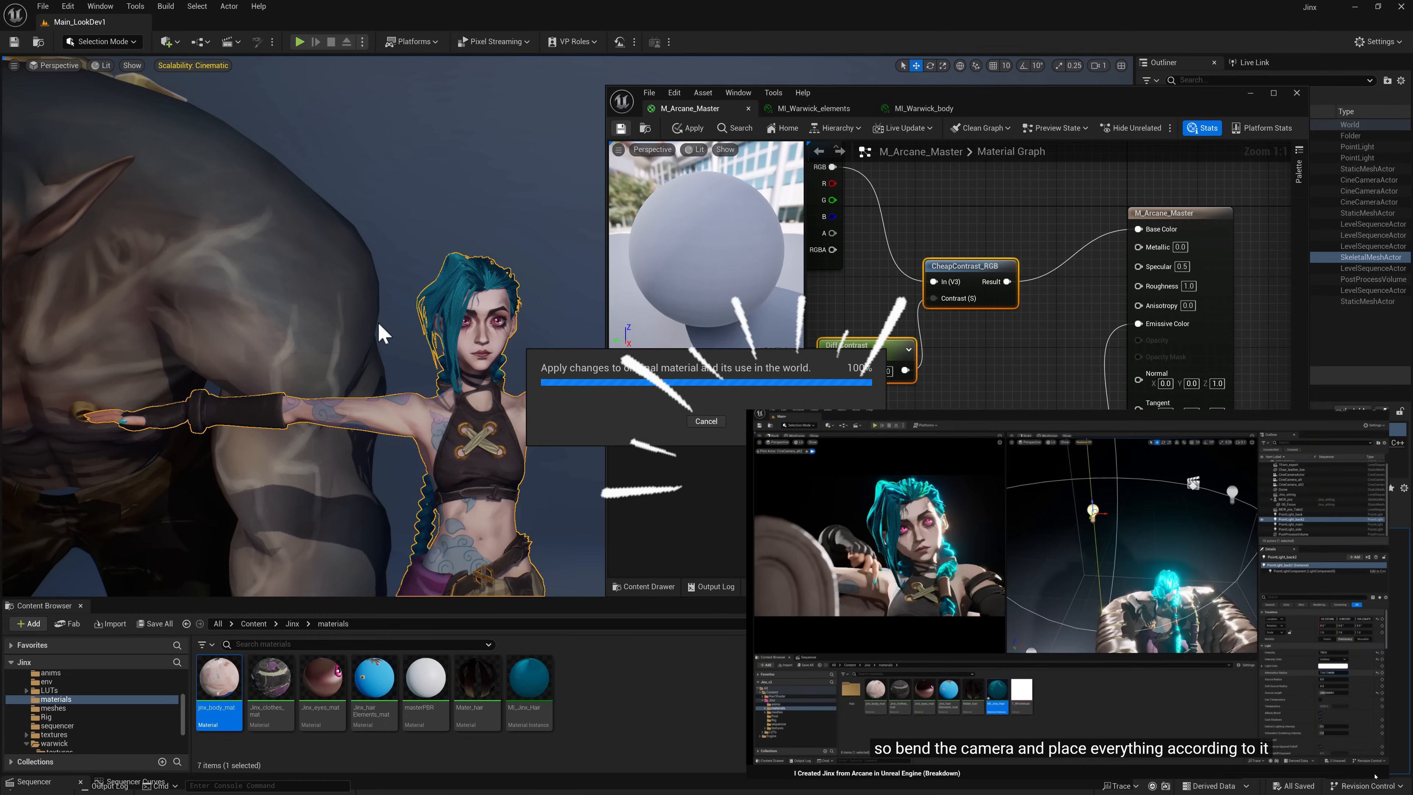
pyautogui.scroll(-6, 345, 390)
pyautogui.keyDown('alt'); pyautogui.moveTo(345, 390); pyautogui.dragTo(373, 381); pyautogui.keyUp('alt')
# - Add the elements_Normal texture from the warwick textures folder to the M_Arcane_Master graph
pyautogui.moveTo(979, 451); pyautogui.dragTo(1014, 369, button='right')
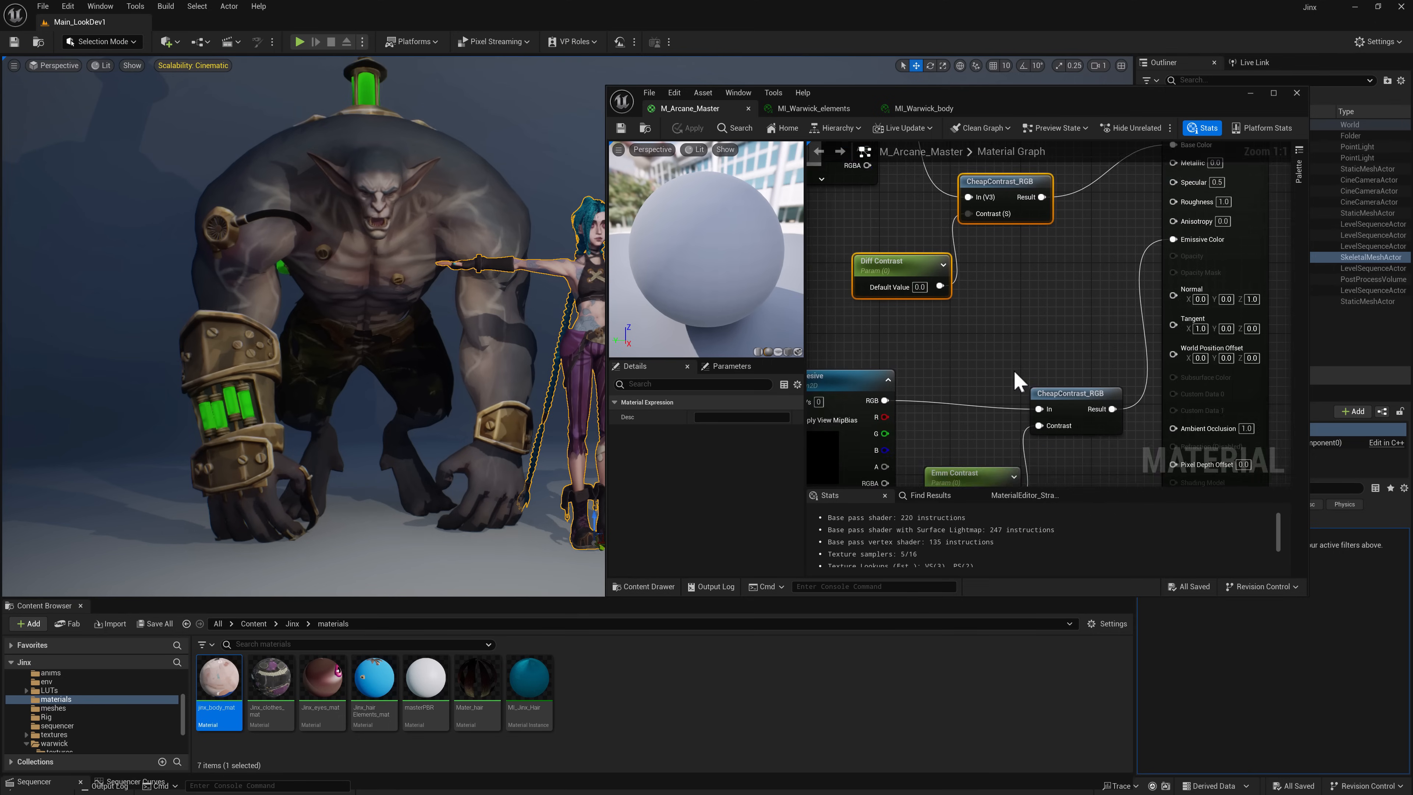
pyautogui.scroll(-2, 1014, 369)
pyautogui.moveTo(925, 288); pyautogui.dragTo(904, 266)
pyautogui.click(992, 341)
pyautogui.moveTo(986, 356); pyautogui.dragTo(1017, 301, button='right')
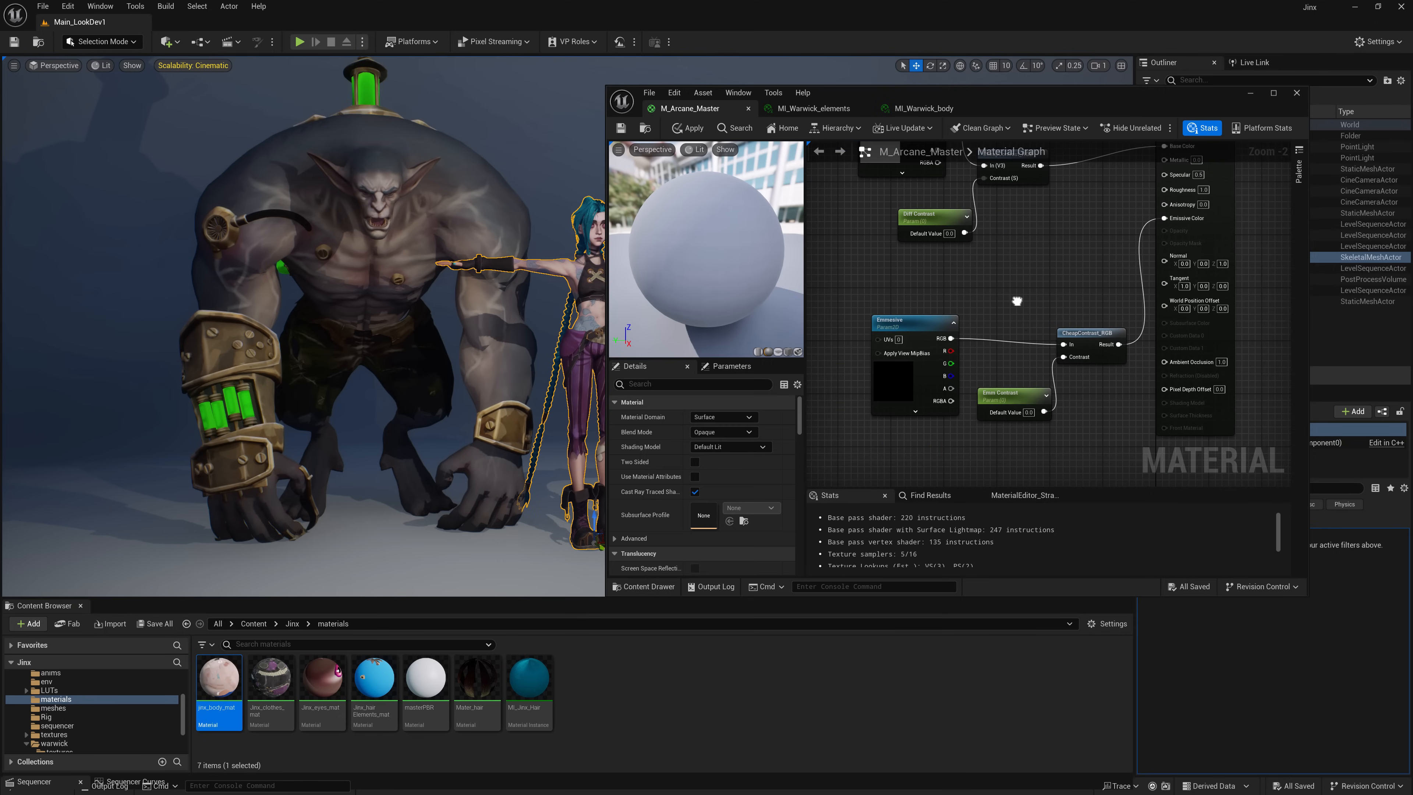
pyautogui.click(66, 735)
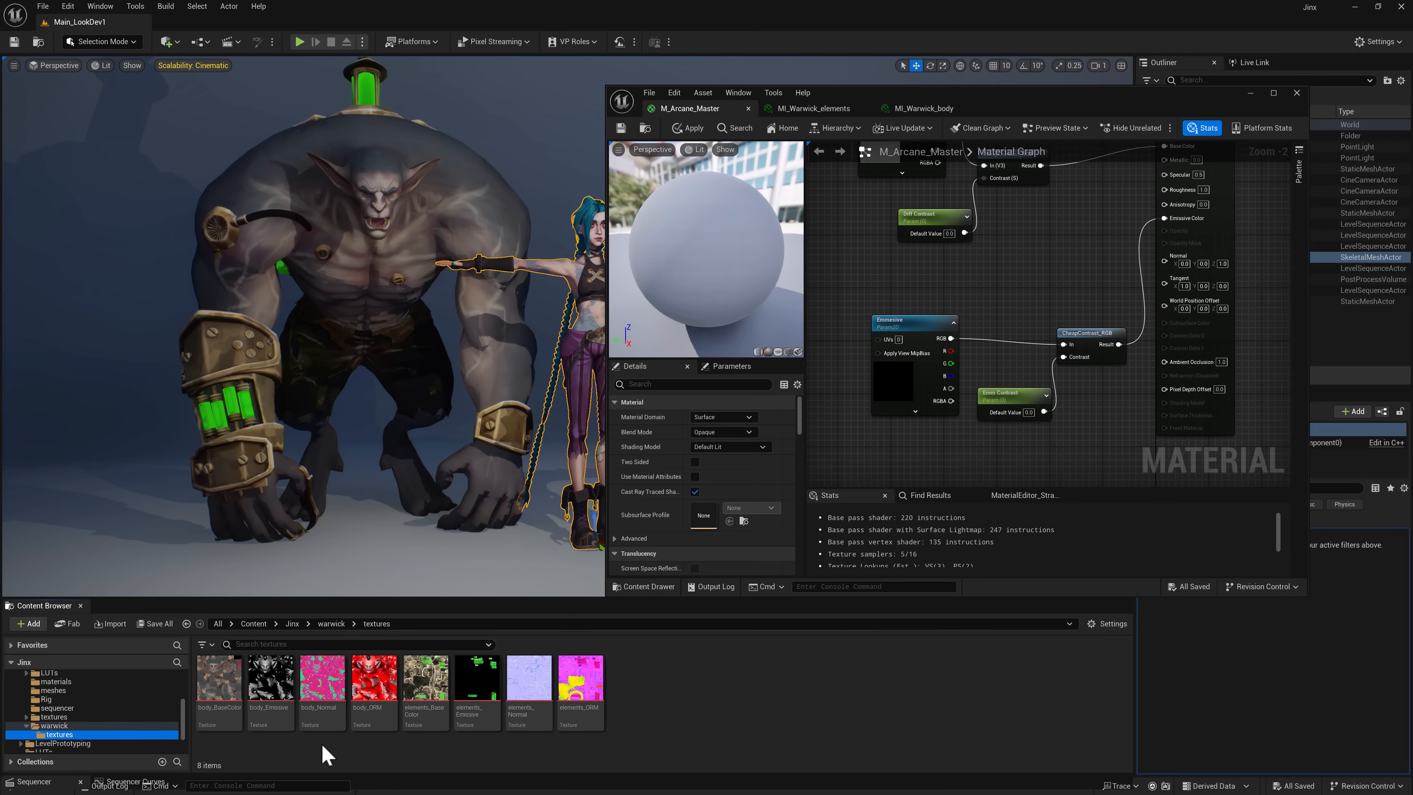
pyautogui.moveTo(529, 680); pyautogui.dragTo(995, 277)
# - Move the emissive nodes up to make room for the normal Texture Sample, and connect its RGB to the Normal input
pyautogui.click(913, 333)
pyautogui.keyDown('shift'); pyautogui.click(1001, 411); pyautogui.keyUp('shift')
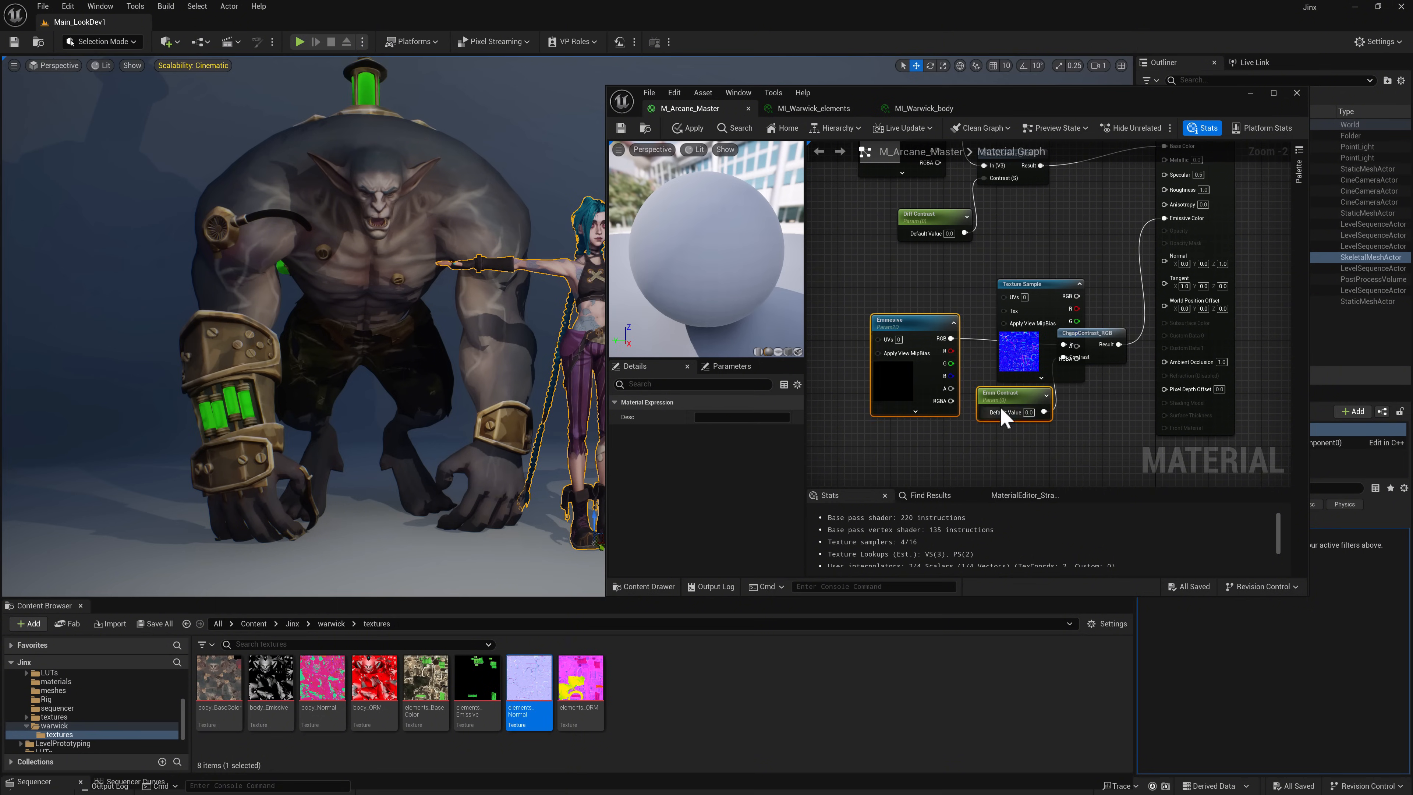
pyautogui.moveTo(1001, 410); pyautogui.dragTo(908, 338)
pyautogui.moveTo(1105, 338); pyautogui.dragTo(1007, 381)
pyautogui.click(1046, 370)
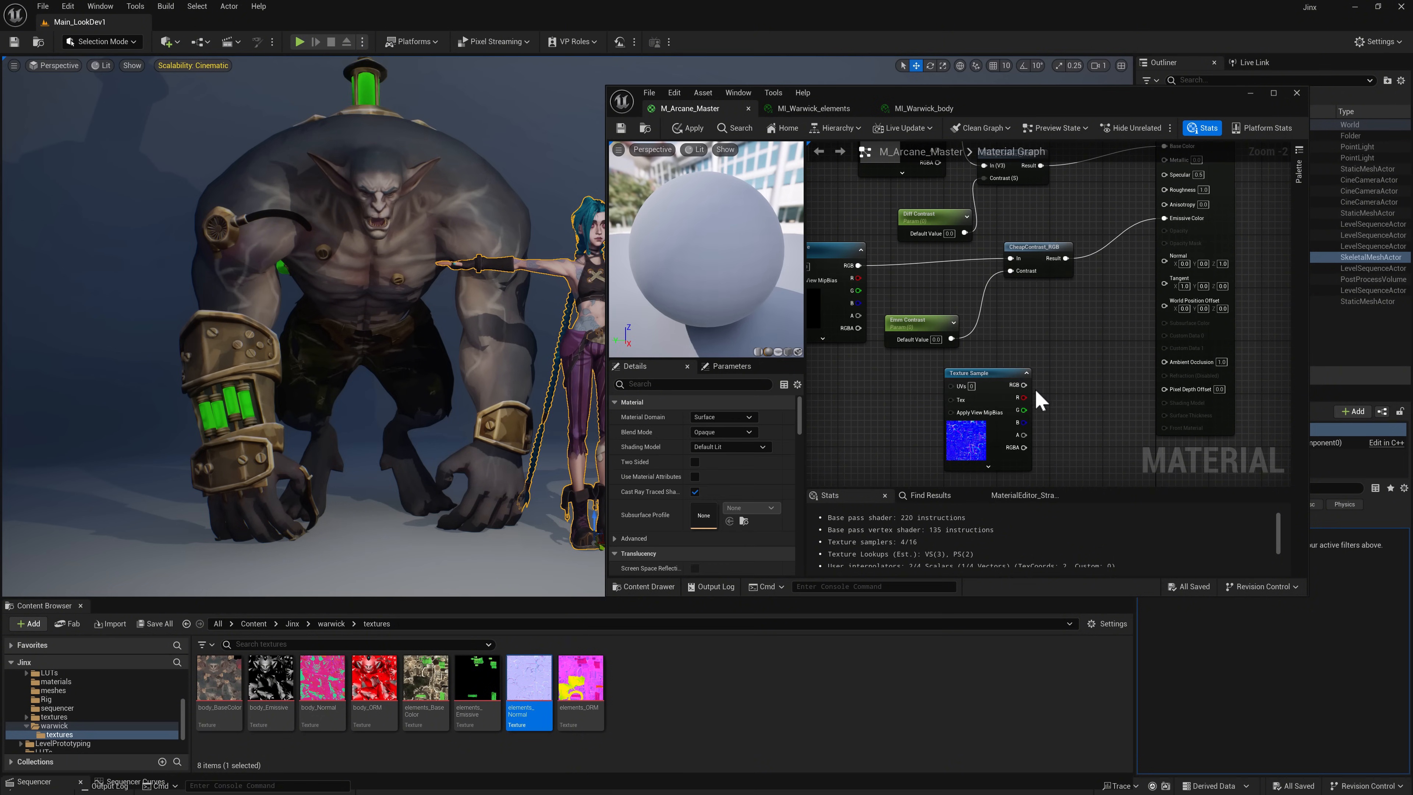
pyautogui.moveTo(1147, 291); pyautogui.dragTo(1165, 262)
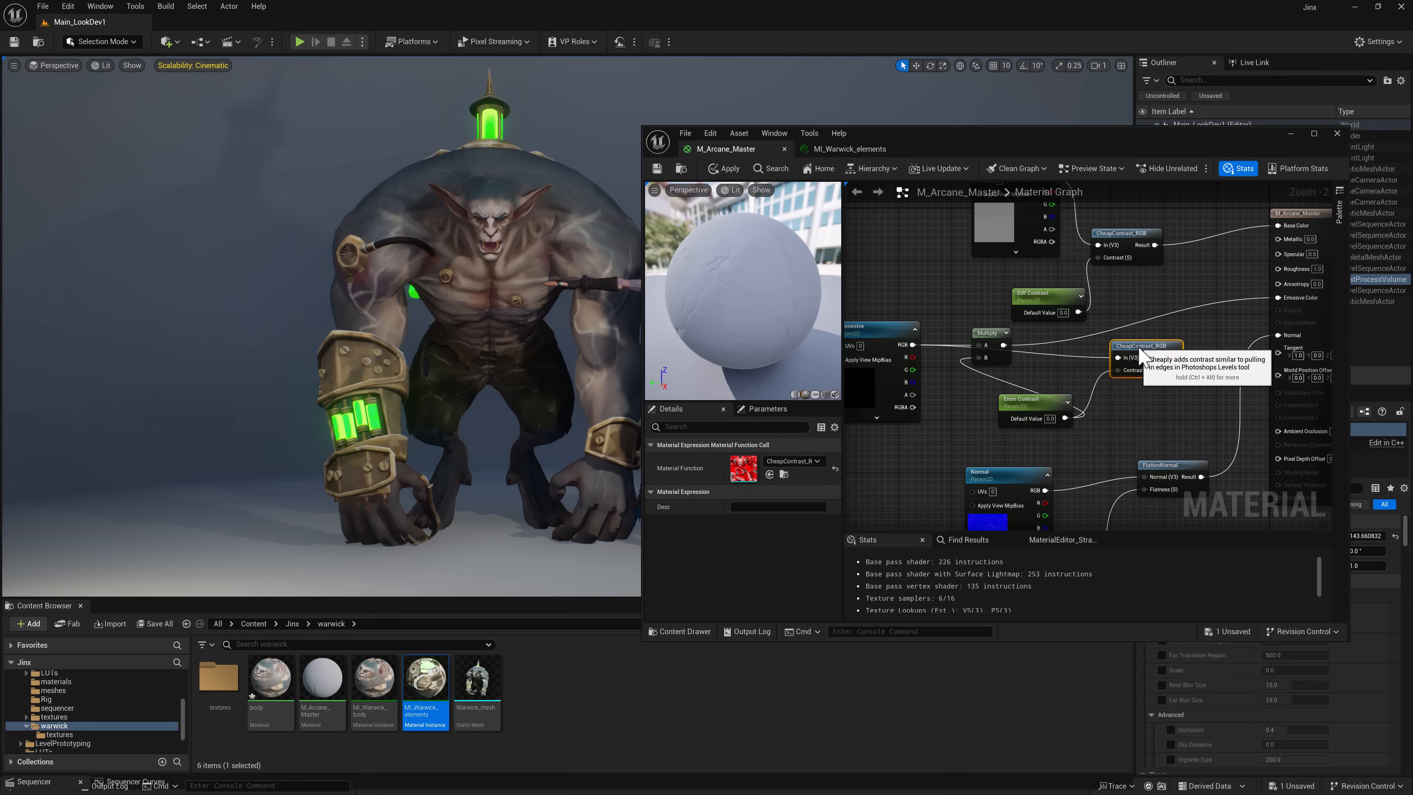
# - Delete the emissive branch's CheapContrast_RGB node, arrange the Multiply and Emm Contrast nodes, and open Emm Contrast's default value for editing
pyautogui.press('Delete')
pyautogui.moveTo(994, 335); pyautogui.dragTo(1065, 342)
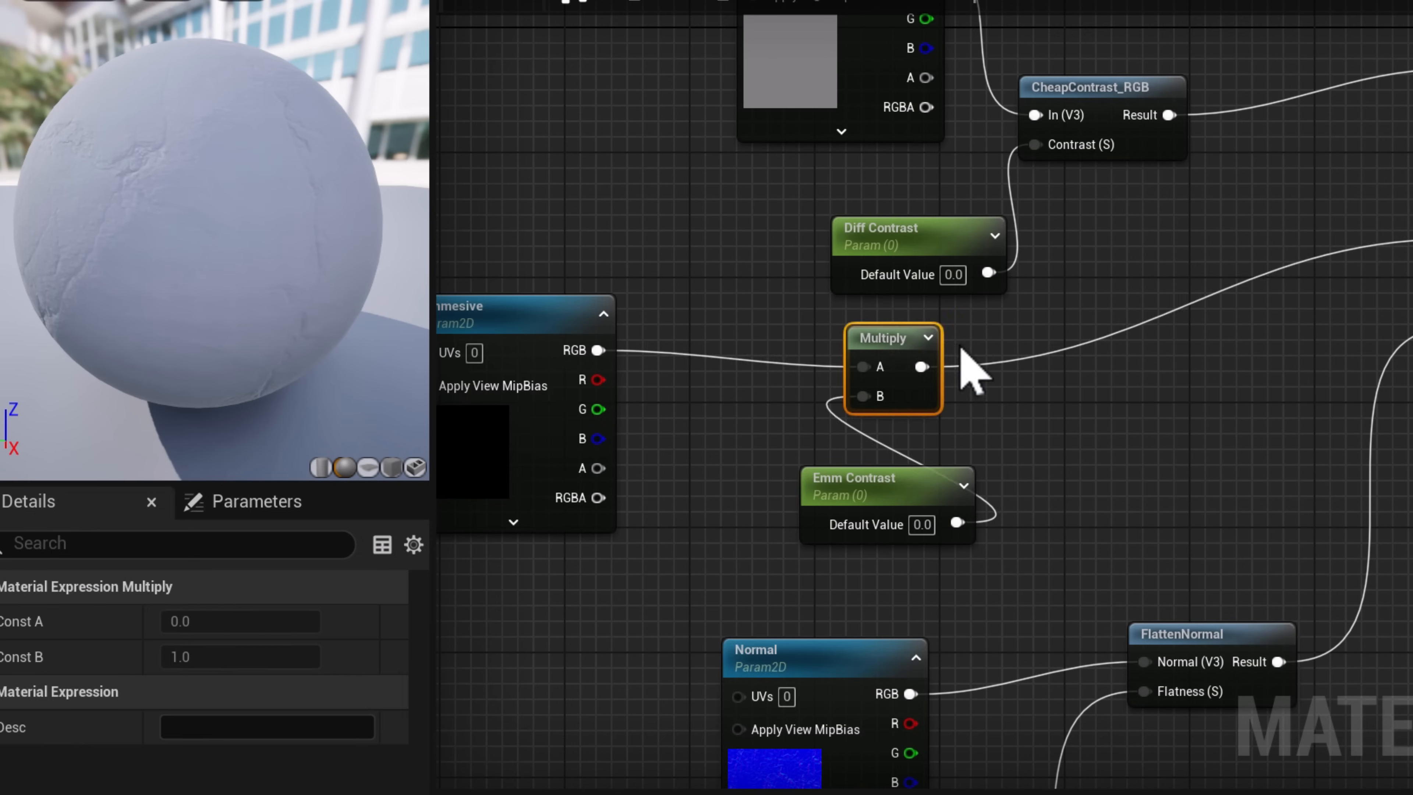
pyautogui.moveTo(1033, 403); pyautogui.dragTo(1001, 397)
pyautogui.moveTo(932, 356); pyautogui.dragTo(1005, 323, button='right')
pyautogui.moveTo(1060, 446); pyautogui.dragTo(1006, 468, button='right')
pyautogui.moveTo(1192, 413); pyautogui.dragTo(1082, 353)
pyautogui.moveTo(1183, 393); pyautogui.dragTo(986, 447, button='right')
pyautogui.click(1018, 430)
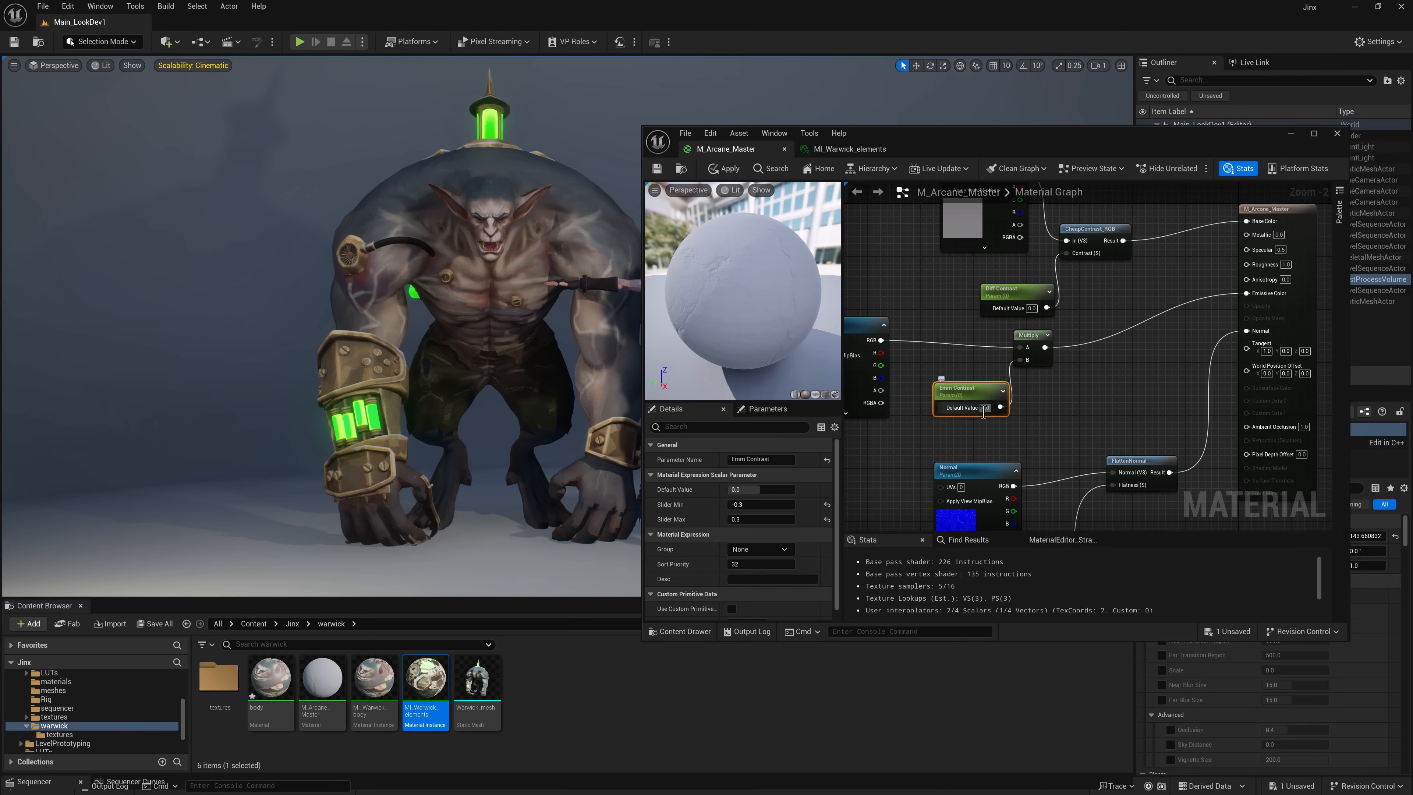
# - Switch to the MI_Warwick_elements material instance for editing
pyautogui.click(835, 151)
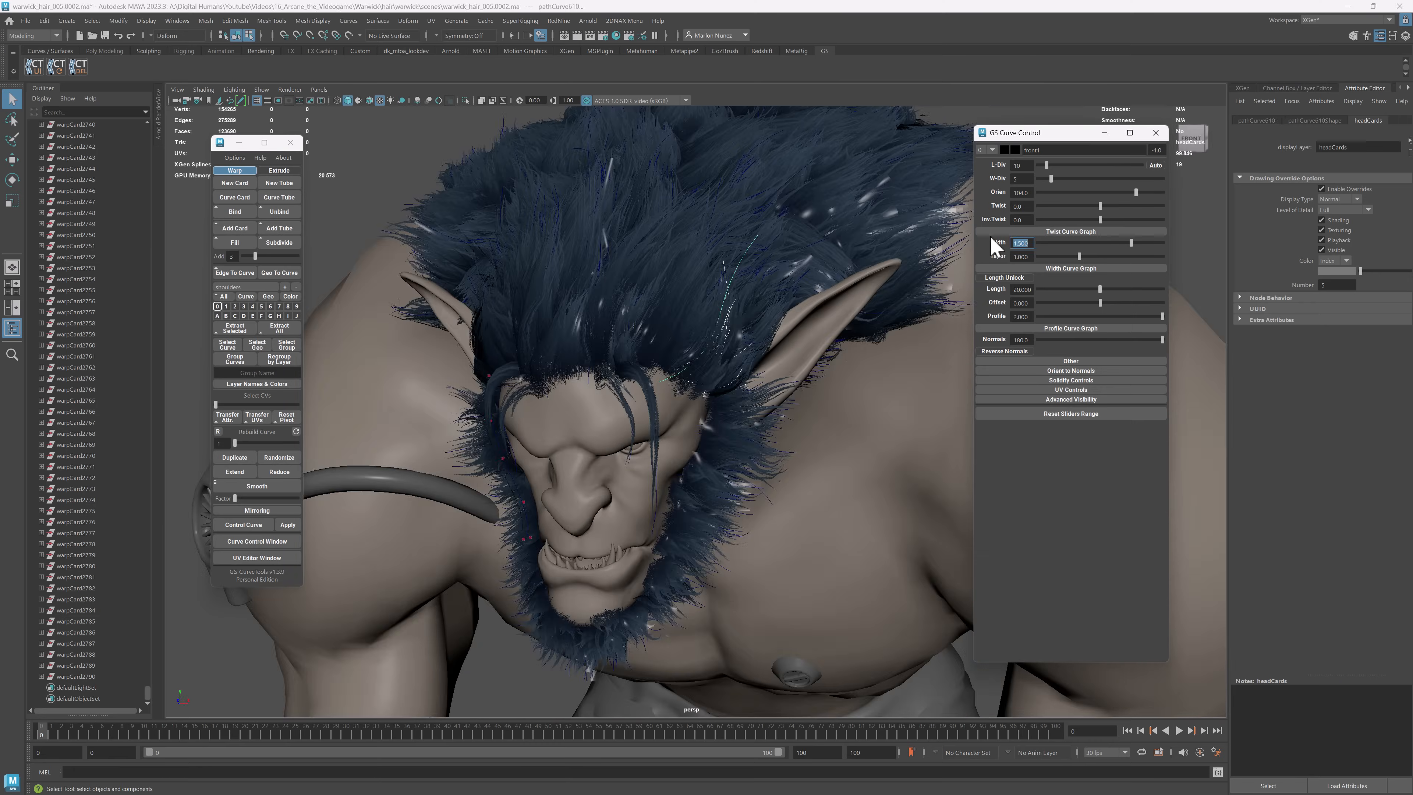
# - In Maya, set the selected hair card's width to 1.5 and check the head hair and beard from both sides
pyautogui.keyDown('alt'); pyautogui.moveTo(557, 401); pyautogui.dragTo(738, 413); pyautogui.keyUp('alt')
pyautogui.keyDown('alt'); pyautogui.moveTo(738, 413); pyautogui.dragTo(694, 462, button='middle'); pyautogui.keyUp('alt')
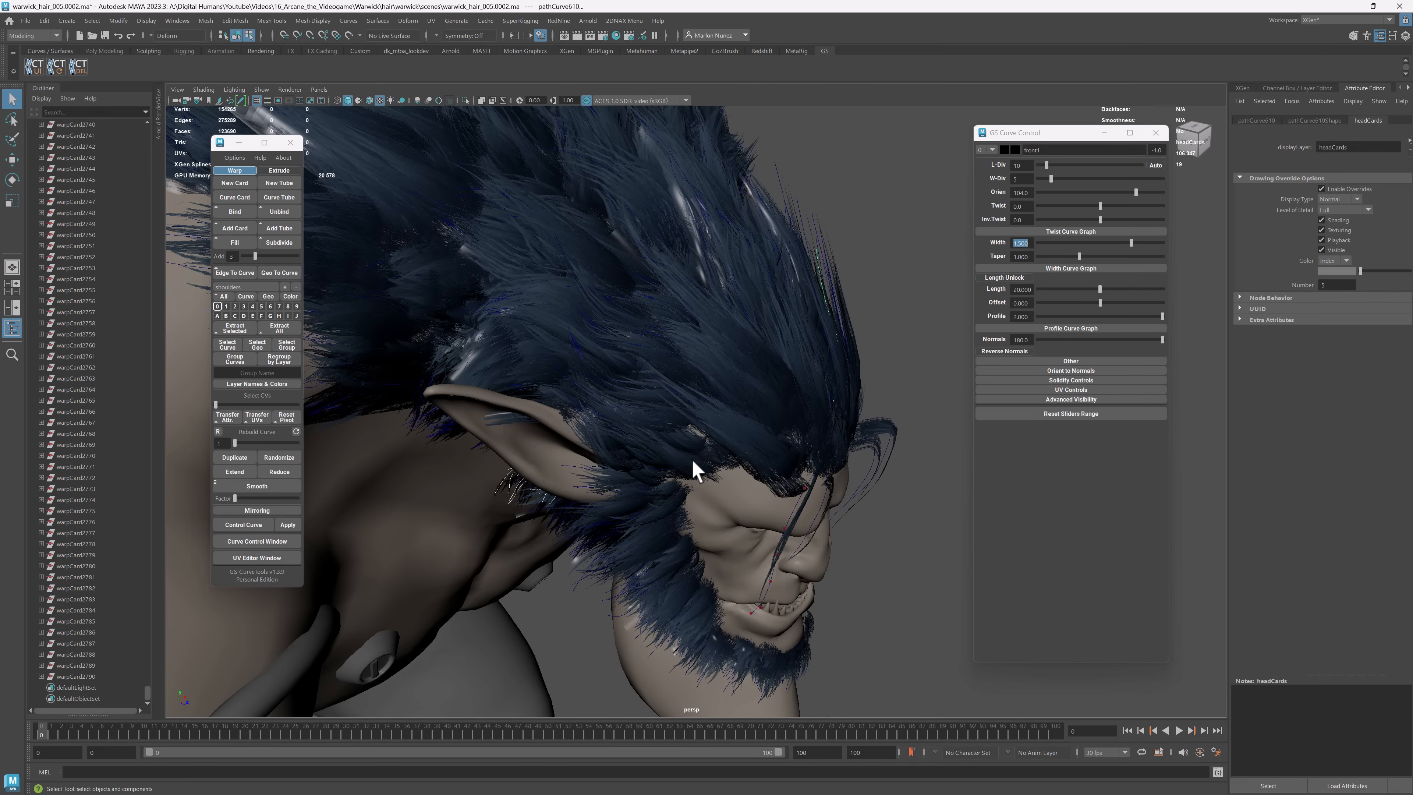
pyautogui.write('1.5')
pyautogui.press('Return')
pyautogui.keyDown('alt'); pyautogui.moveTo(640, 484); pyautogui.dragTo(704, 440); pyautogui.keyUp('alt')
pyautogui.keyDown('alt'); pyautogui.moveTo(568, 489); pyautogui.dragTo(334, 478); pyautogui.keyUp('alt')
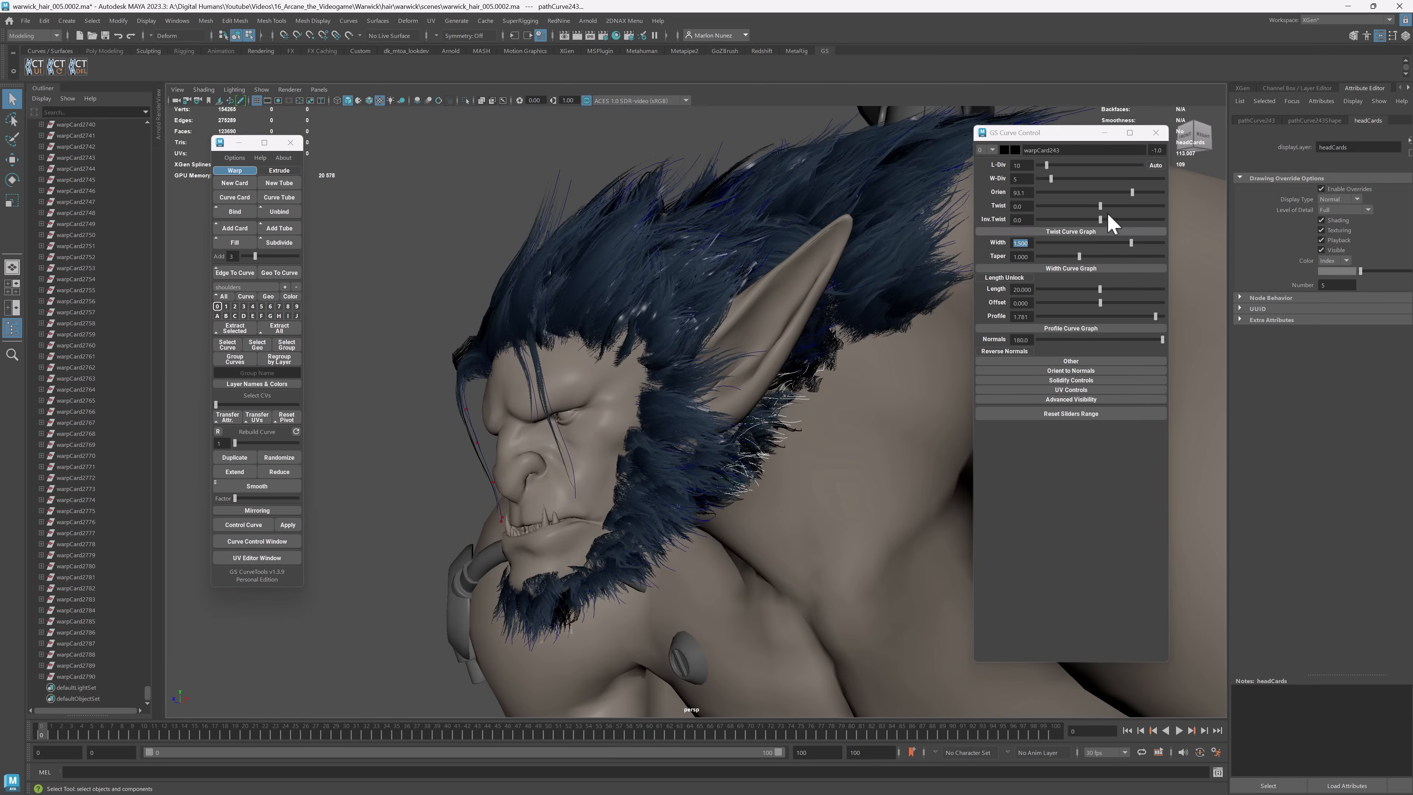
pyautogui.keyDown('alt'); pyautogui.moveTo(662, 436); pyautogui.dragTo(946, 428); pyautogui.keyUp('alt')
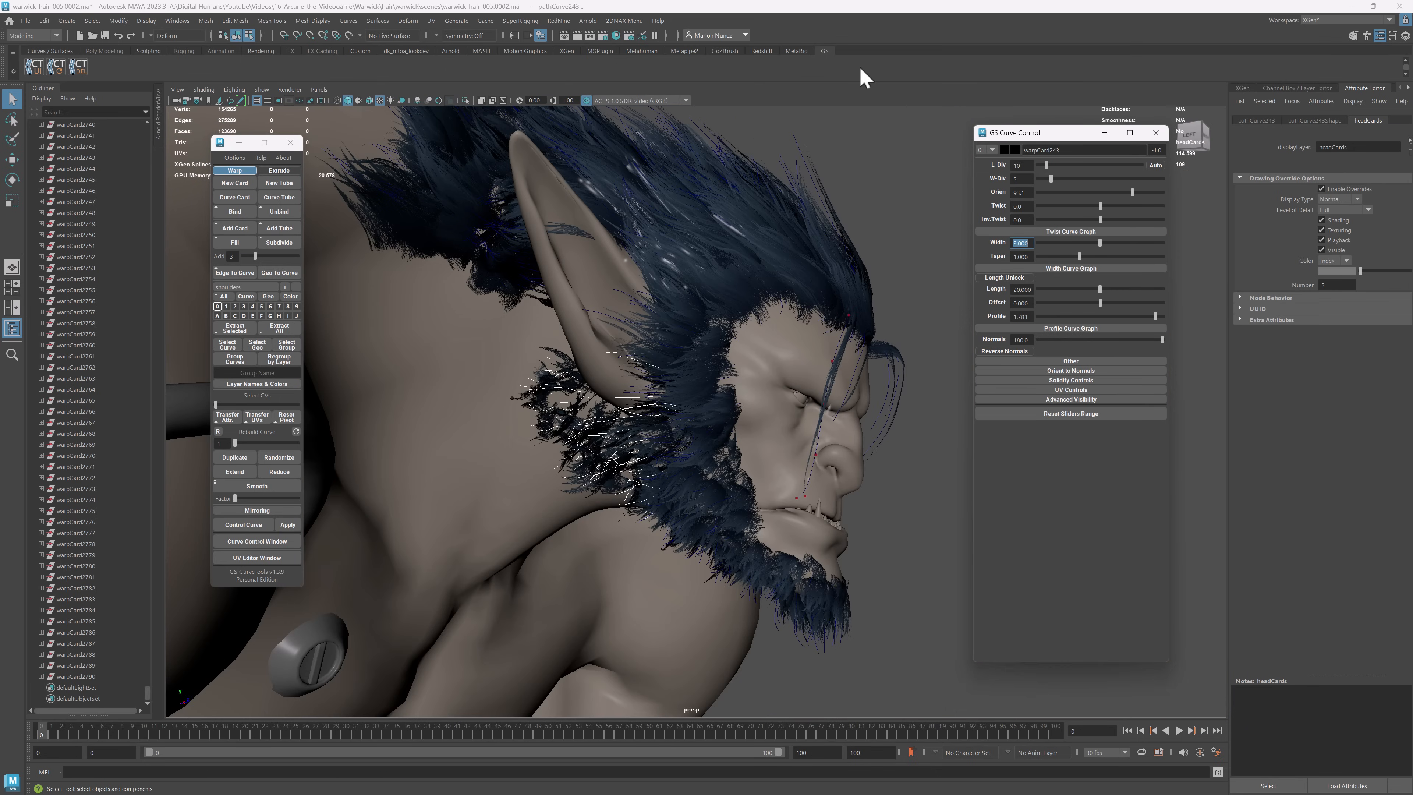
pyautogui.keyDown('alt'); pyautogui.moveTo(807, 412); pyautogui.dragTo(672, 404); pyautogui.keyUp('alt')
pyautogui.keyDown('alt'); pyautogui.moveTo(672, 404); pyautogui.dragTo(637, 584, button='right'); pyautogui.keyUp('alt')
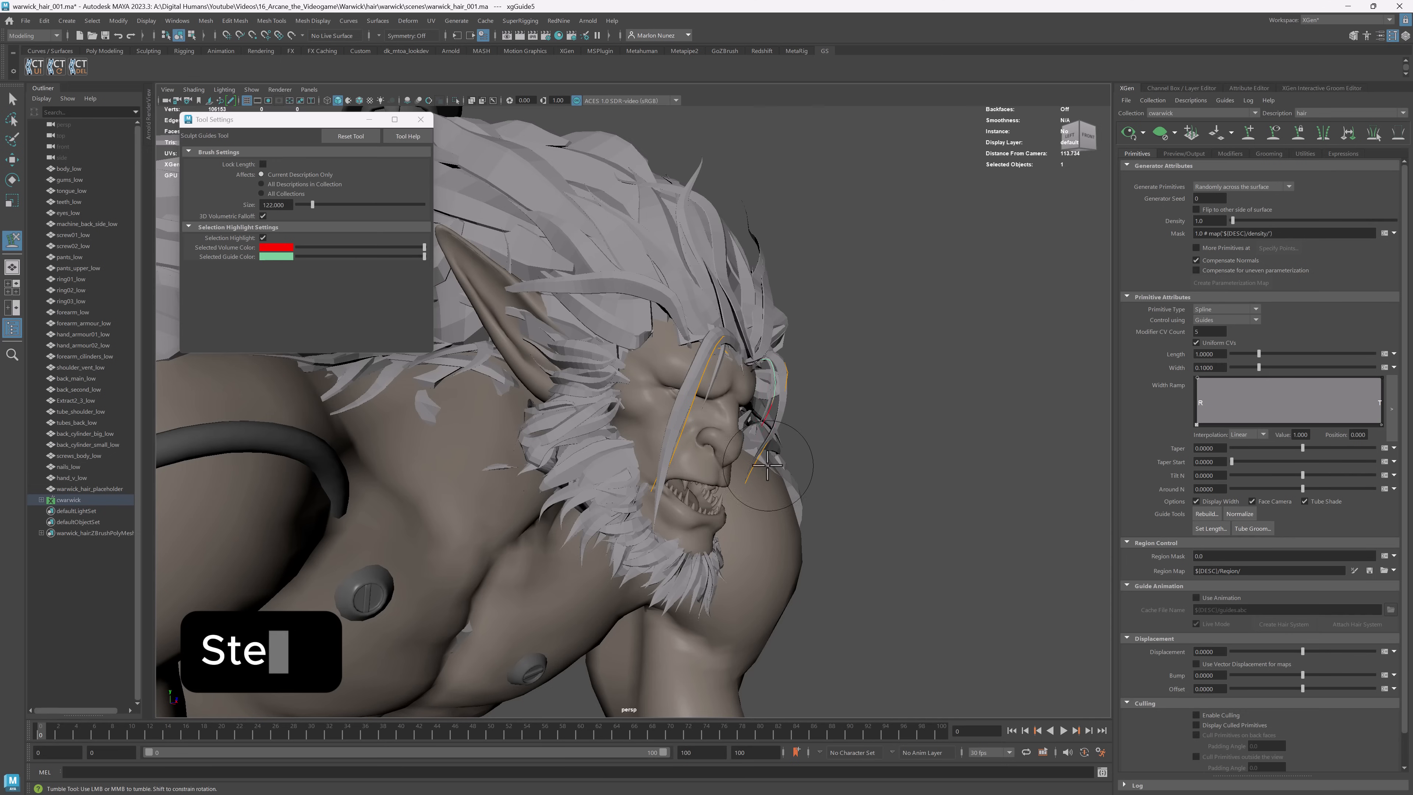
# - Select an XGen hair guide above the head and upper back and bend it with the Sculpt Guides tool
pyautogui.keyDown('alt'); pyautogui.moveTo(767, 463); pyautogui.dragTo(763, 359); pyautogui.keyUp('alt')
pyautogui.moveTo(773, 301)
pyautogui.keyDown('alt'); pyautogui.mouseDown()
pyautogui.moveTo(861, 271)
pyautogui.moveTo(747, 338)
pyautogui.moveTo(723, 335)
pyautogui.mouseUp(); pyautogui.keyUp('alt')
pyautogui.press('q')
pyautogui.click(650, 346)
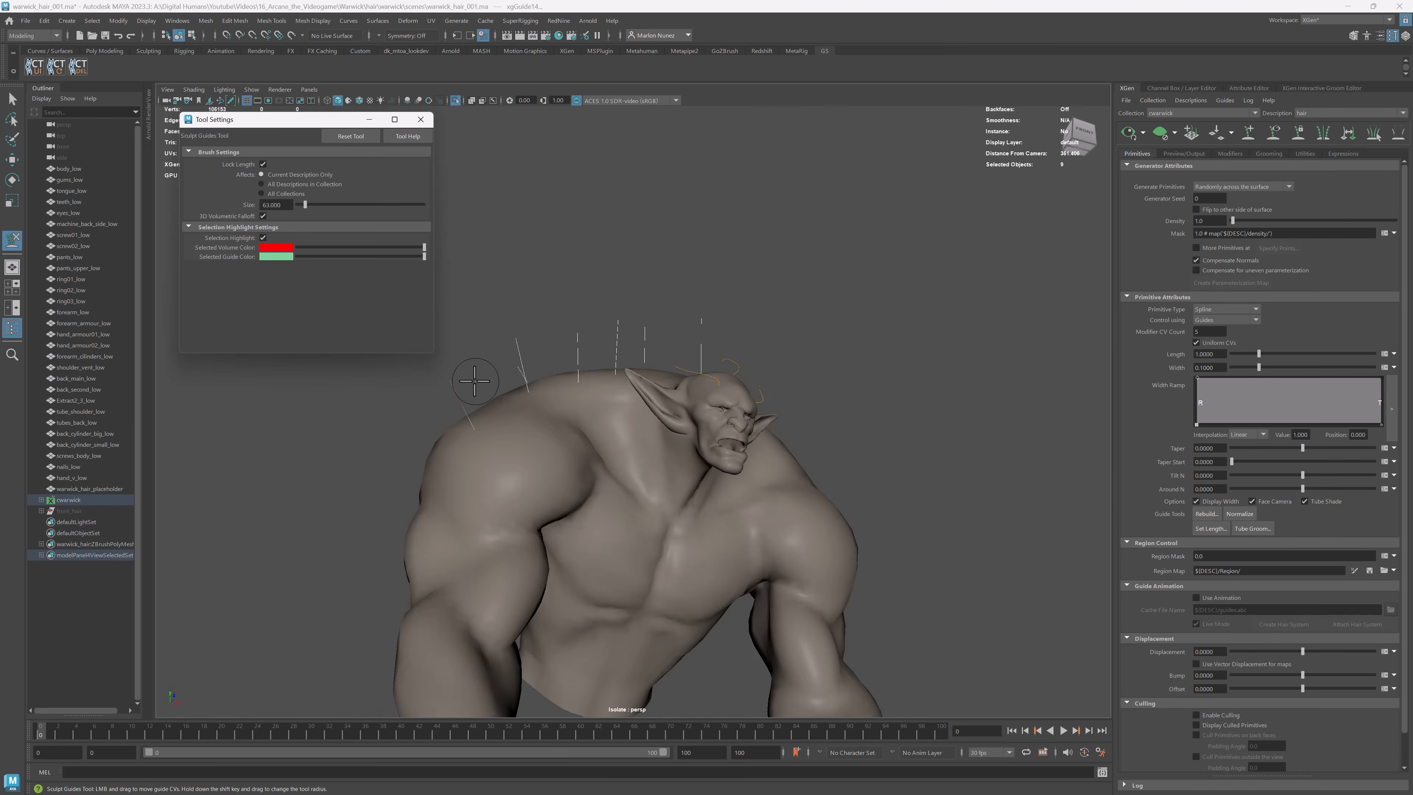
pyautogui.keyDown('alt'); pyautogui.moveTo(501, 474); pyautogui.dragTo(525, 479); pyautogui.keyUp('alt')
pyautogui.moveTo(377, 462)
pyautogui.keyDown('alt'); pyautogui.mouseDown()
pyautogui.moveTo(659, 568)
pyautogui.moveTo(445, 501)
pyautogui.moveTo(656, 512)
pyautogui.mouseUp(); pyautogui.keyUp('alt')
pyautogui.press('q')
pyautogui.click(618, 371)
pyautogui.press('y')
pyautogui.moveTo(771, 356)
pyautogui.mouseDown()
pyautogui.moveTo(798, 407)
pyautogui.moveTo(685, 445)
pyautogui.moveTo(526, 410)
pyautogui.moveTo(590, 487)
pyautogui.mouseUp()
# - Select further upright guides around the head and upper back and comb them along the body with Sculpt Guides
pyautogui.press('q')
pyautogui.click(681, 389)
pyautogui.press('y')
pyautogui.press('q')
pyautogui.click(638, 372)
pyautogui.keyDown('alt'); pyautogui.moveTo(680, 264); pyautogui.dragTo(473, 334); pyautogui.keyUp('alt')
pyautogui.press('q')
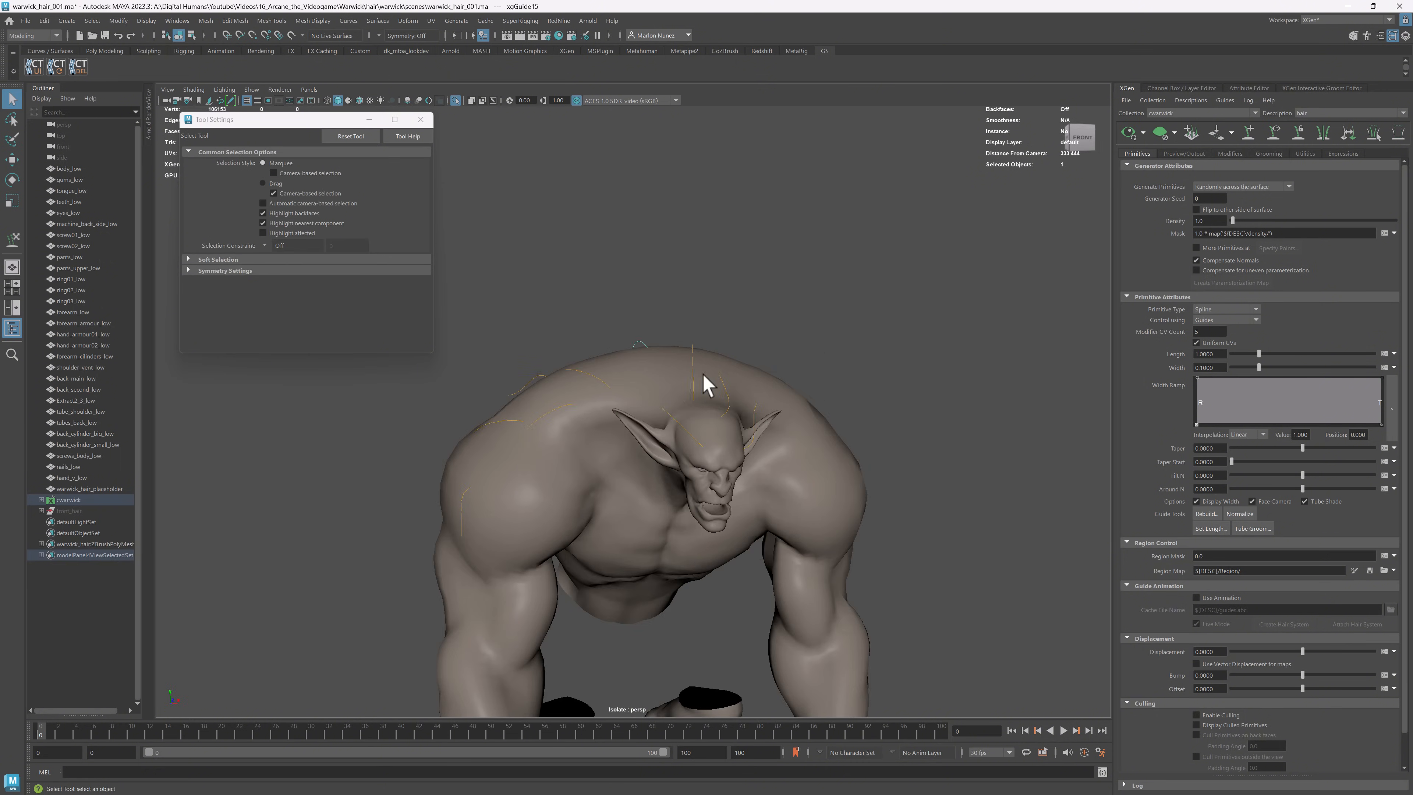
# - Select the upright guide behind the head for sculpting, and place an additional XGen guide on the body
pyautogui.click(703, 382)
pyautogui.press('y')
pyautogui.moveTo(703, 382)
pyautogui.keyDown('alt'); pyautogui.mouseDown()
pyautogui.moveTo(672, 373)
pyautogui.moveTo(823, 440)
pyautogui.mouseUp(); pyautogui.keyUp('alt')
pyautogui.press('q')
pyautogui.click(1248, 133)
pyautogui.click(606, 584)
pyautogui.press('y')
pyautogui.keyDown('alt'); pyautogui.moveTo(755, 407); pyautogui.dragTo(647, 445); pyautogui.keyUp('alt')
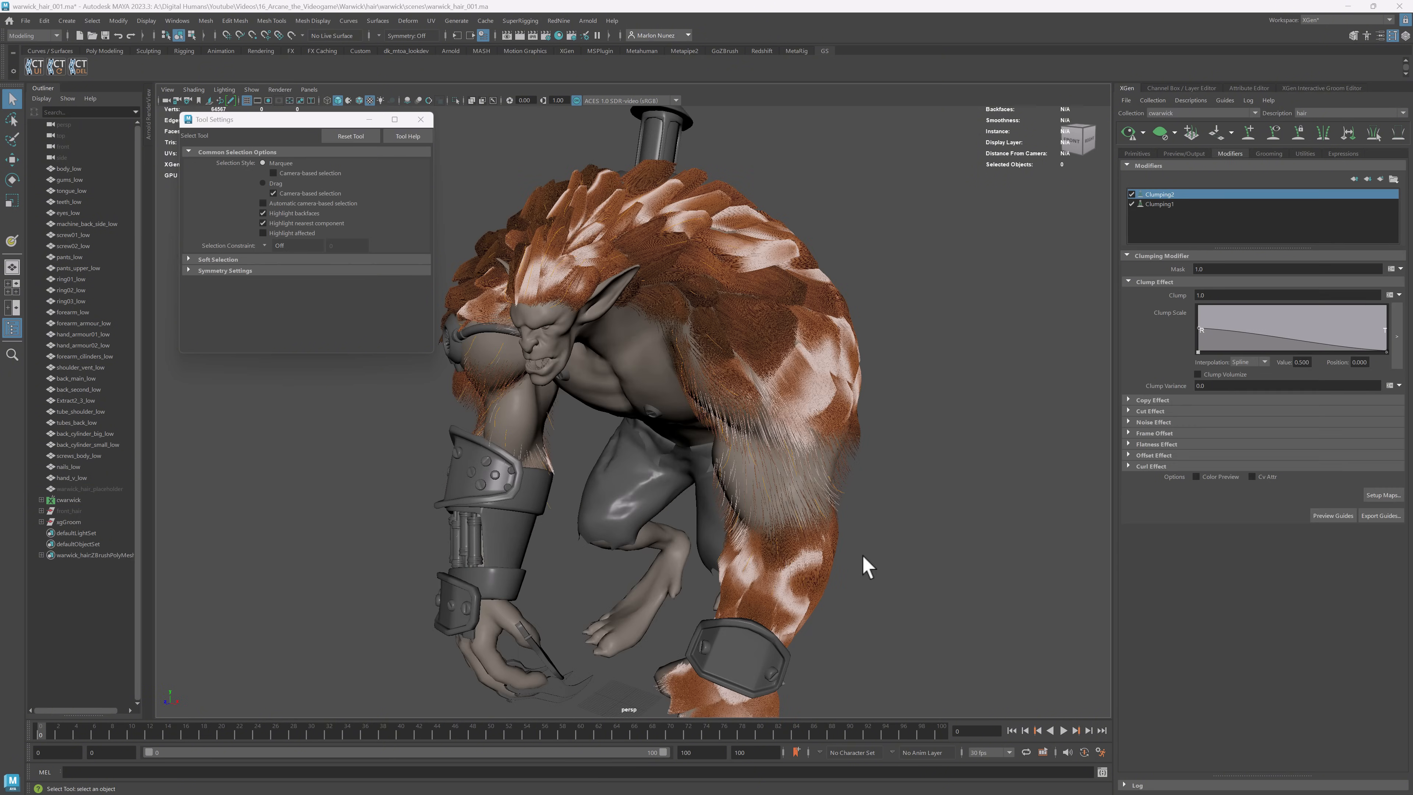
# - Apply random expressions to Clumping2's Mask, ranging from 1.0 to 2.0, and Clump, from 0.005 to 0.35, and refresh the fur preview
pyautogui.keyDown('alt'); pyautogui.moveTo(864, 556); pyautogui.dragTo(968, 534); pyautogui.keyUp('alt')
pyautogui.keyDown('alt'); pyautogui.moveTo(968, 535); pyautogui.dragTo(968, 478, button='right'); pyautogui.keyUp('alt')
pyautogui.press('super')
pyautogui.click(858, 784)
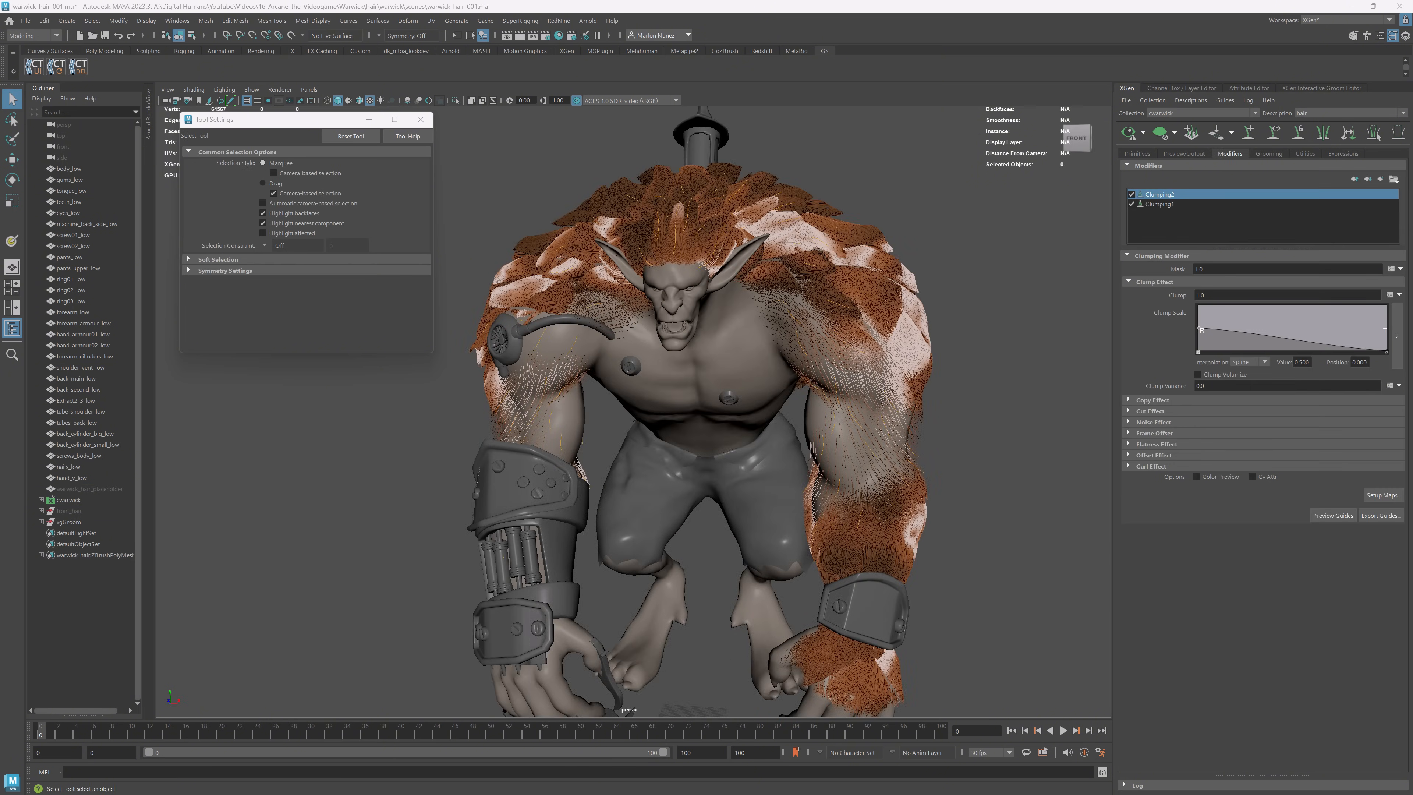
pyautogui.click(1393, 294)
pyautogui.click(1390, 269)
pyautogui.click(1130, 133)
pyautogui.click(1384, 558)
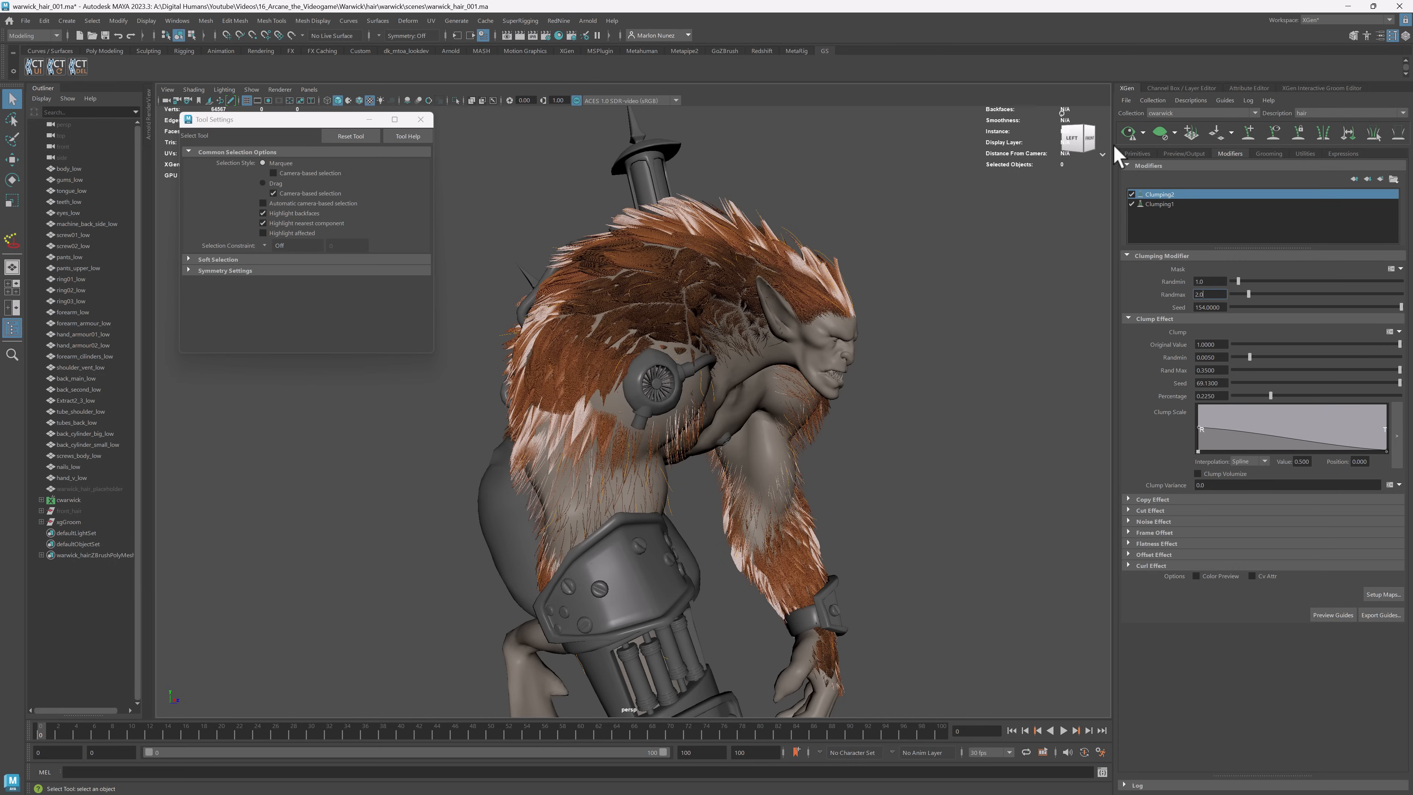
pyautogui.press('Return')
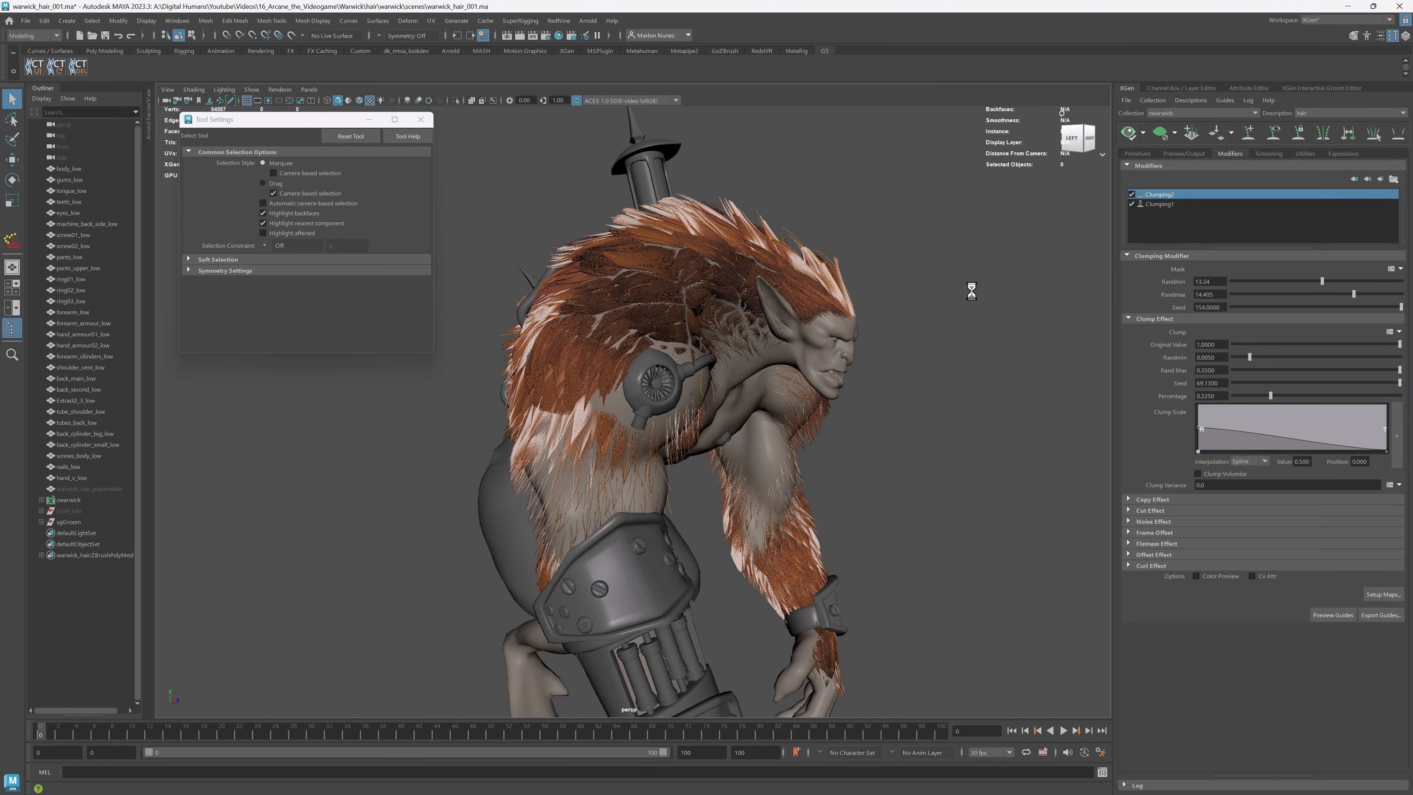
pyautogui.click(1132, 138)
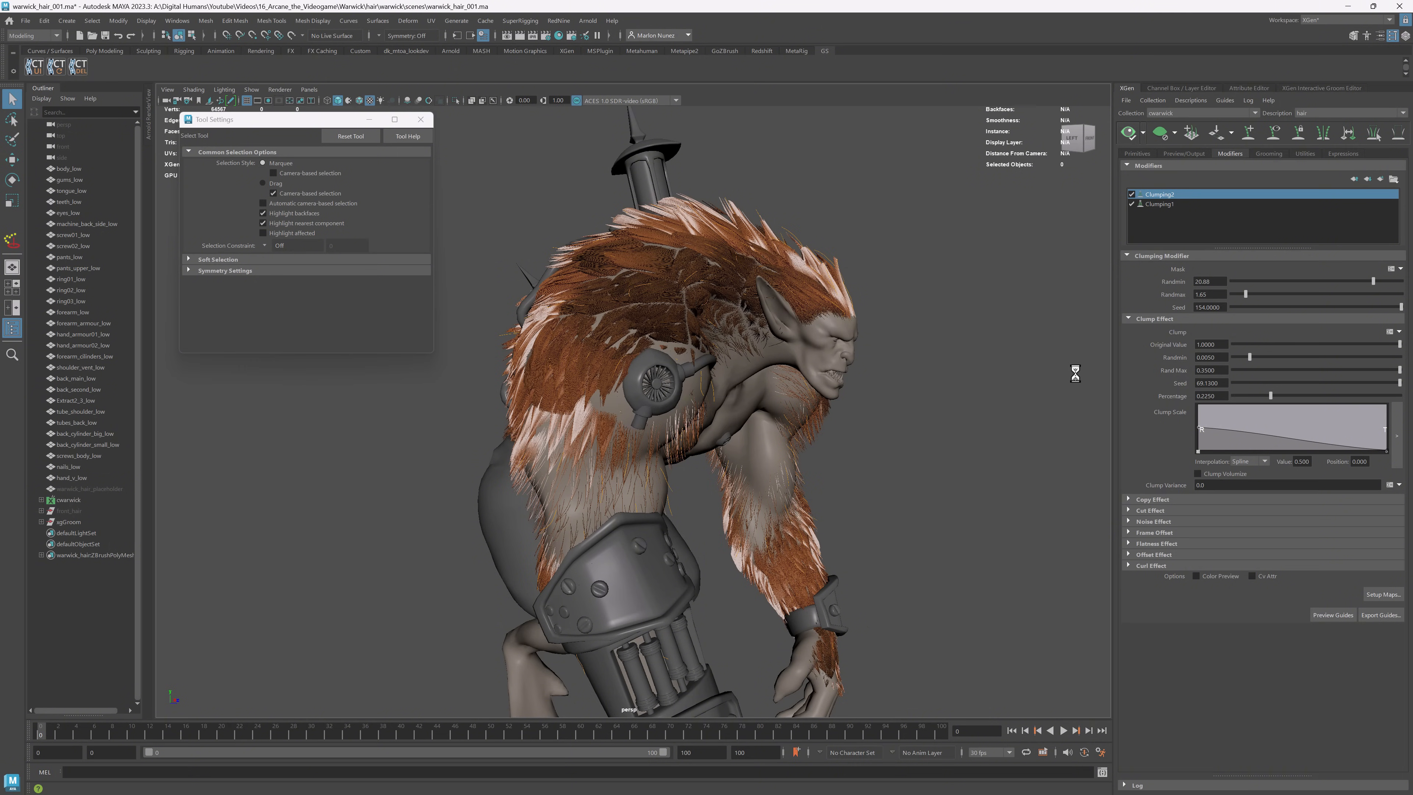
# - Create the mask2 map for Clumping2's mask and paint it white over the head, shoulders and upper back at full opacity
pyautogui.click(1388, 282)
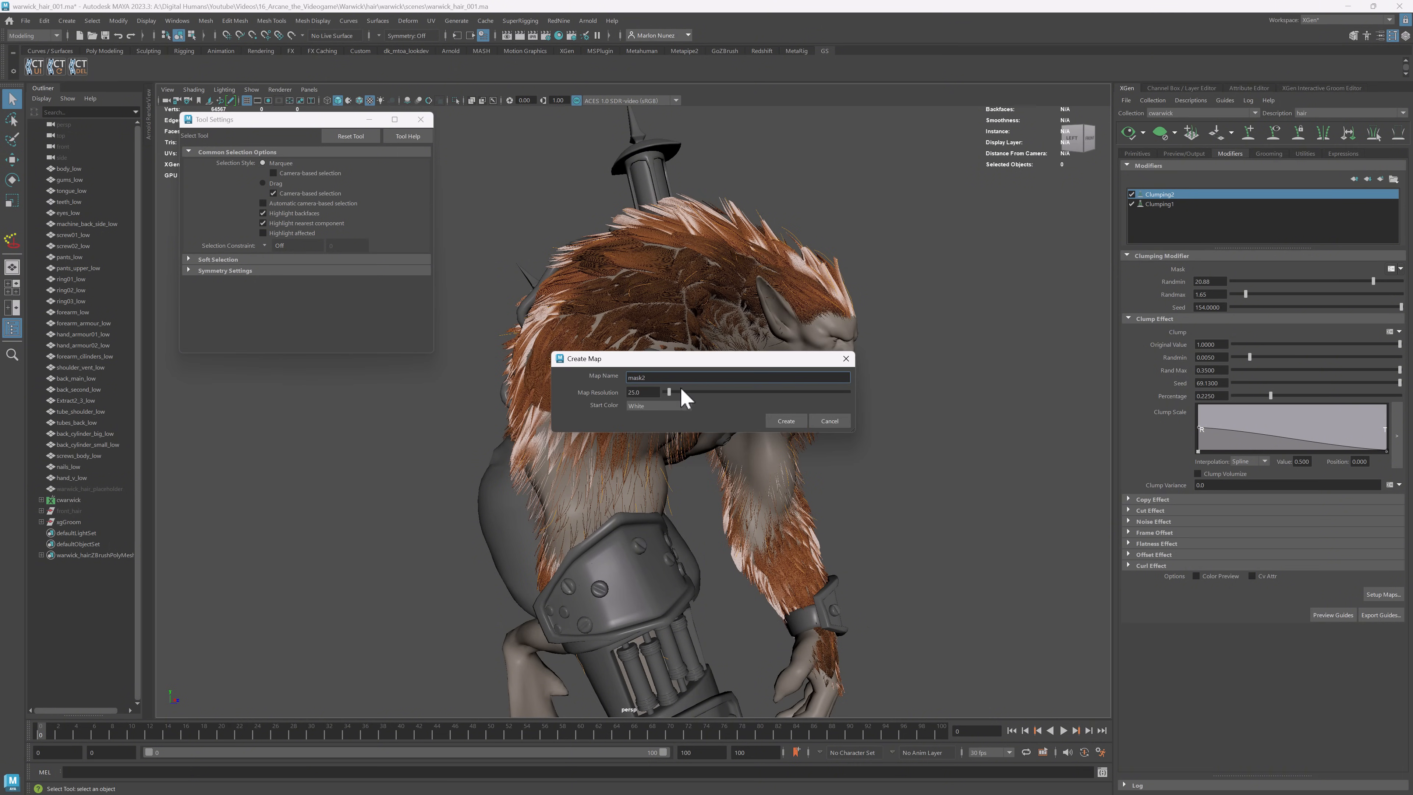
pyautogui.click(814, 422)
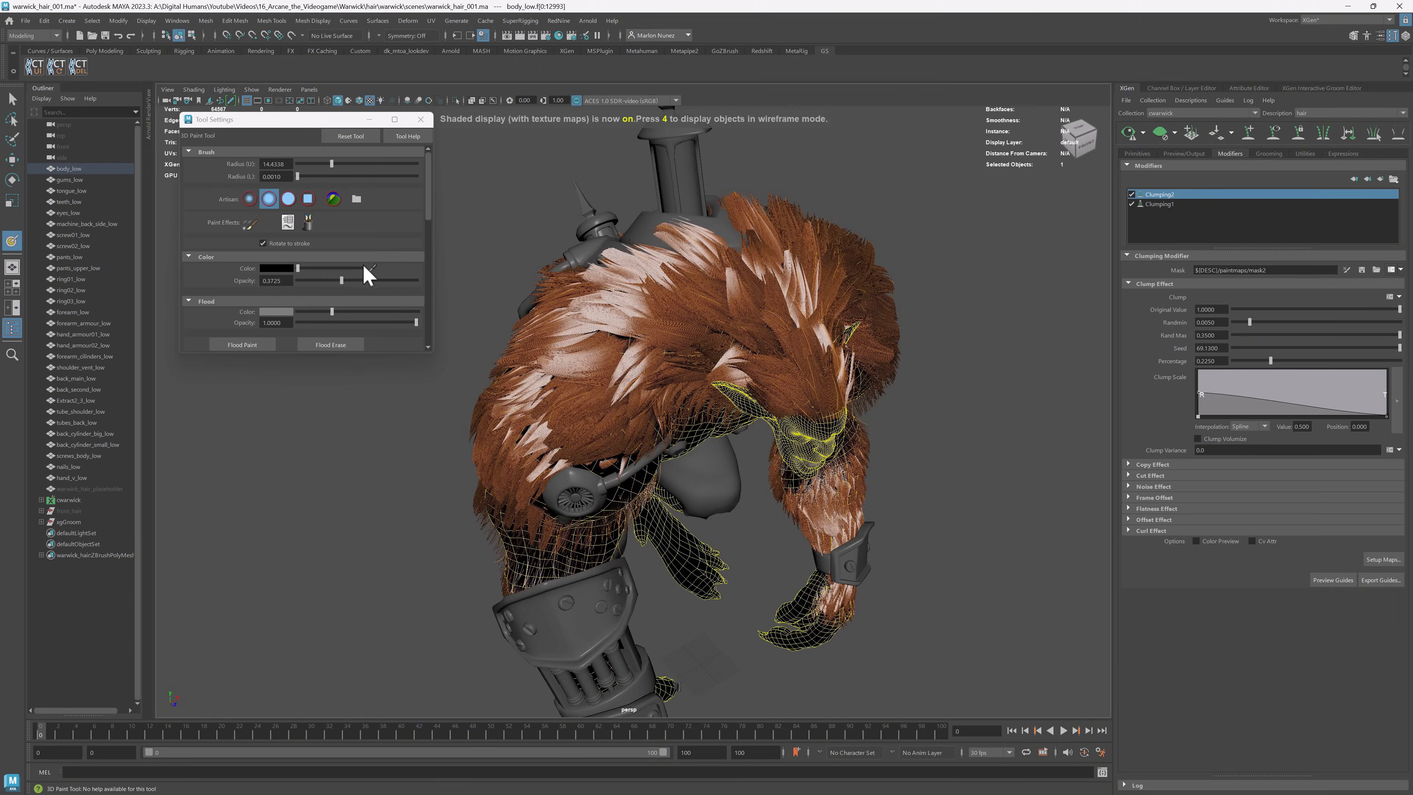
pyautogui.keyDown('alt'); pyautogui.moveTo(512, 298); pyautogui.dragTo(770, 399); pyautogui.keyUp('alt')
pyautogui.moveTo(716, 348); pyautogui.dragTo(764, 291)
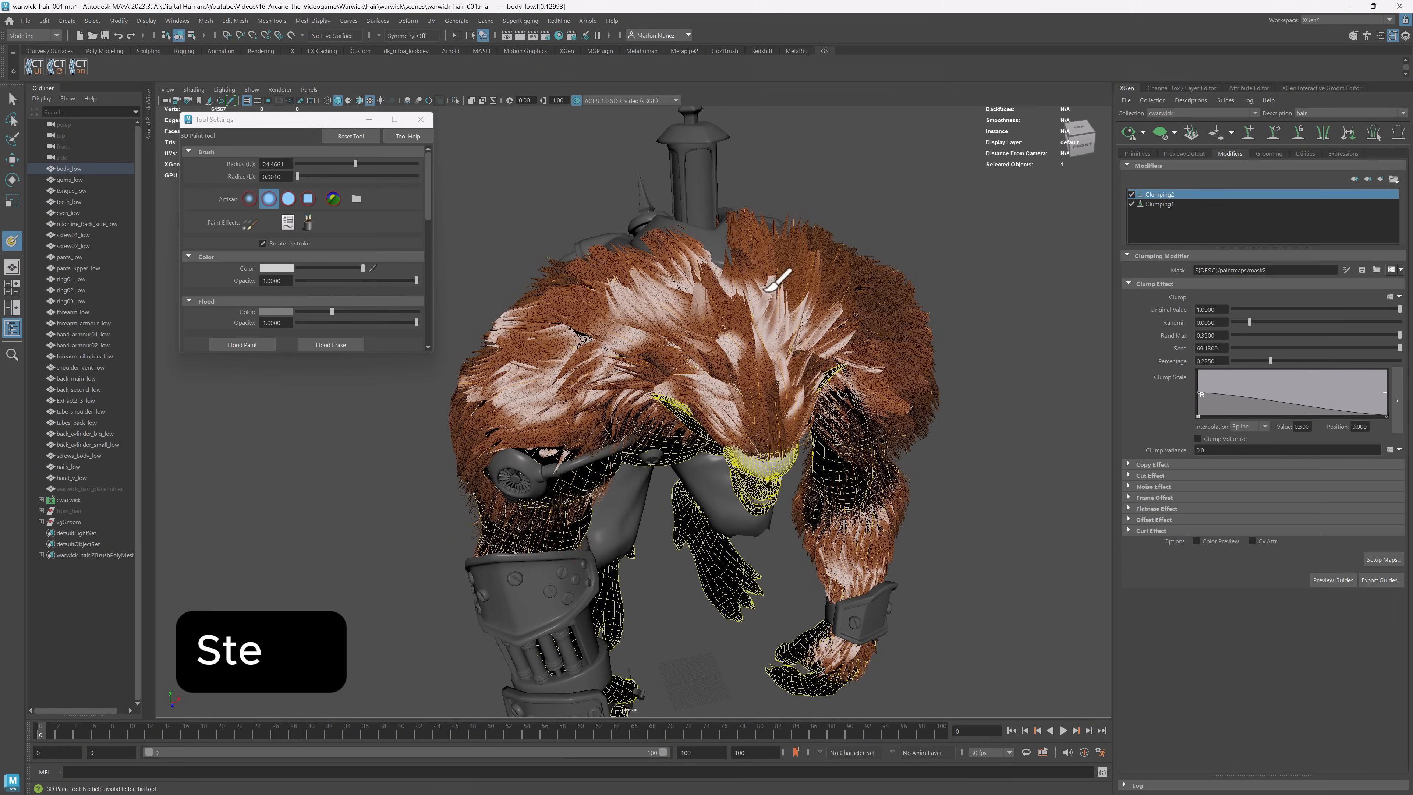
pyautogui.keyDown('alt'); pyautogui.moveTo(551, 348); pyautogui.dragTo(788, 474); pyautogui.keyUp('alt')
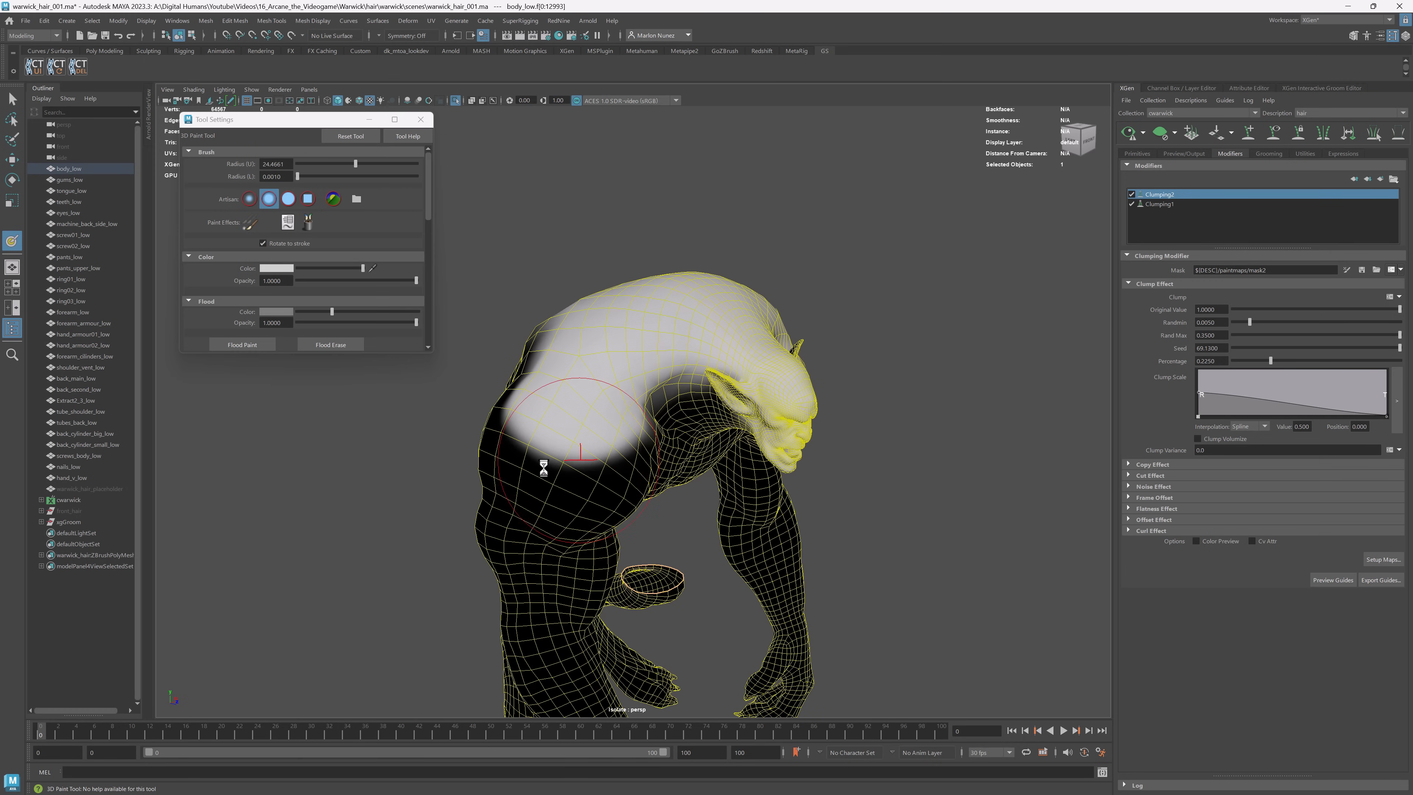
pyautogui.moveTo(583, 489)
pyautogui.keyDown('alt'); pyautogui.mouseDown()
pyautogui.moveTo(663, 328)
pyautogui.moveTo(701, 334)
pyautogui.moveTo(685, 342)
pyautogui.mouseUp(); pyautogui.keyUp('alt')
pyautogui.press('q')
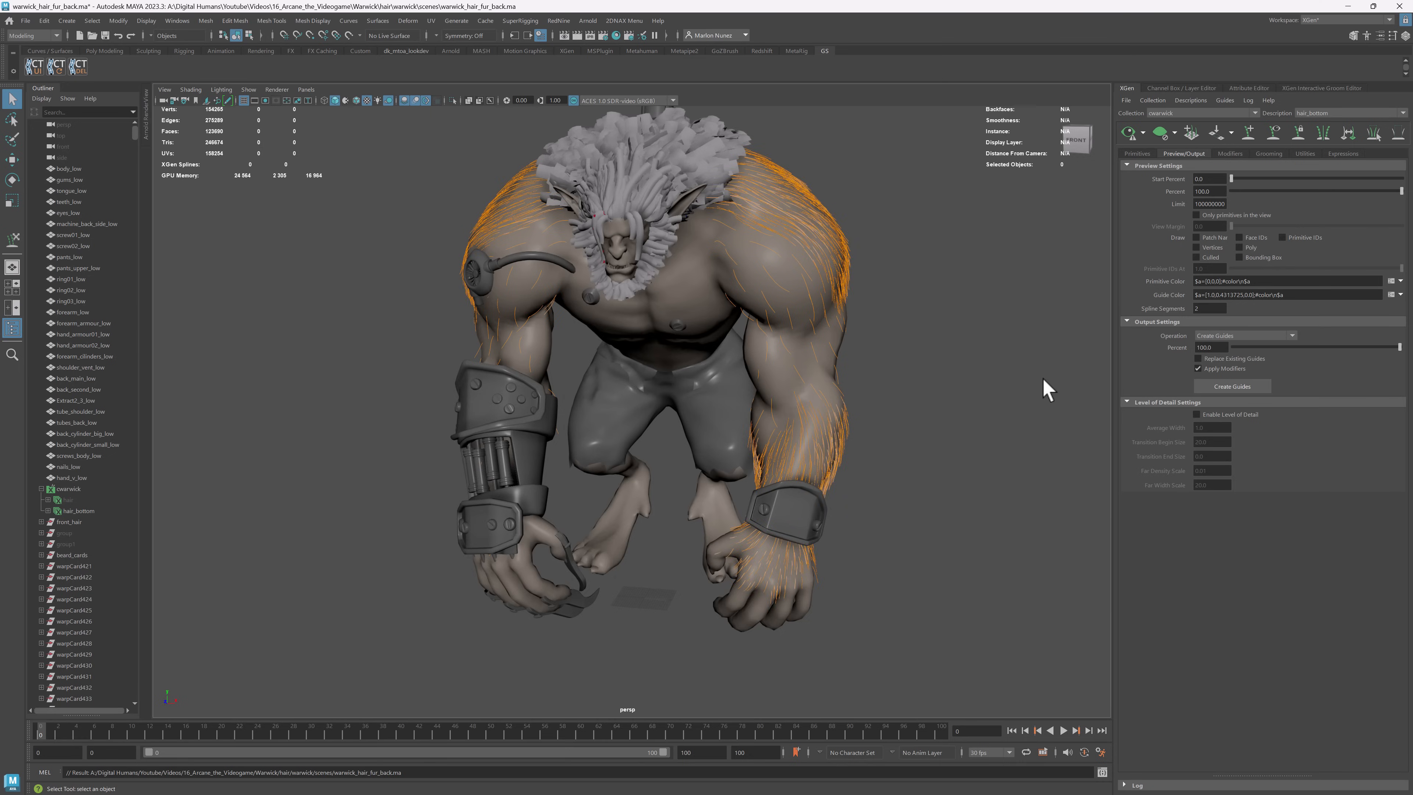
# - Convert the selected hair_bottom guides on the shoulders and arms to curves with Guides To Curves, hiding the guides
pyautogui.keyDown('alt'); pyautogui.moveTo(1044, 378); pyautogui.dragTo(664, 285); pyautogui.keyUp('alt')
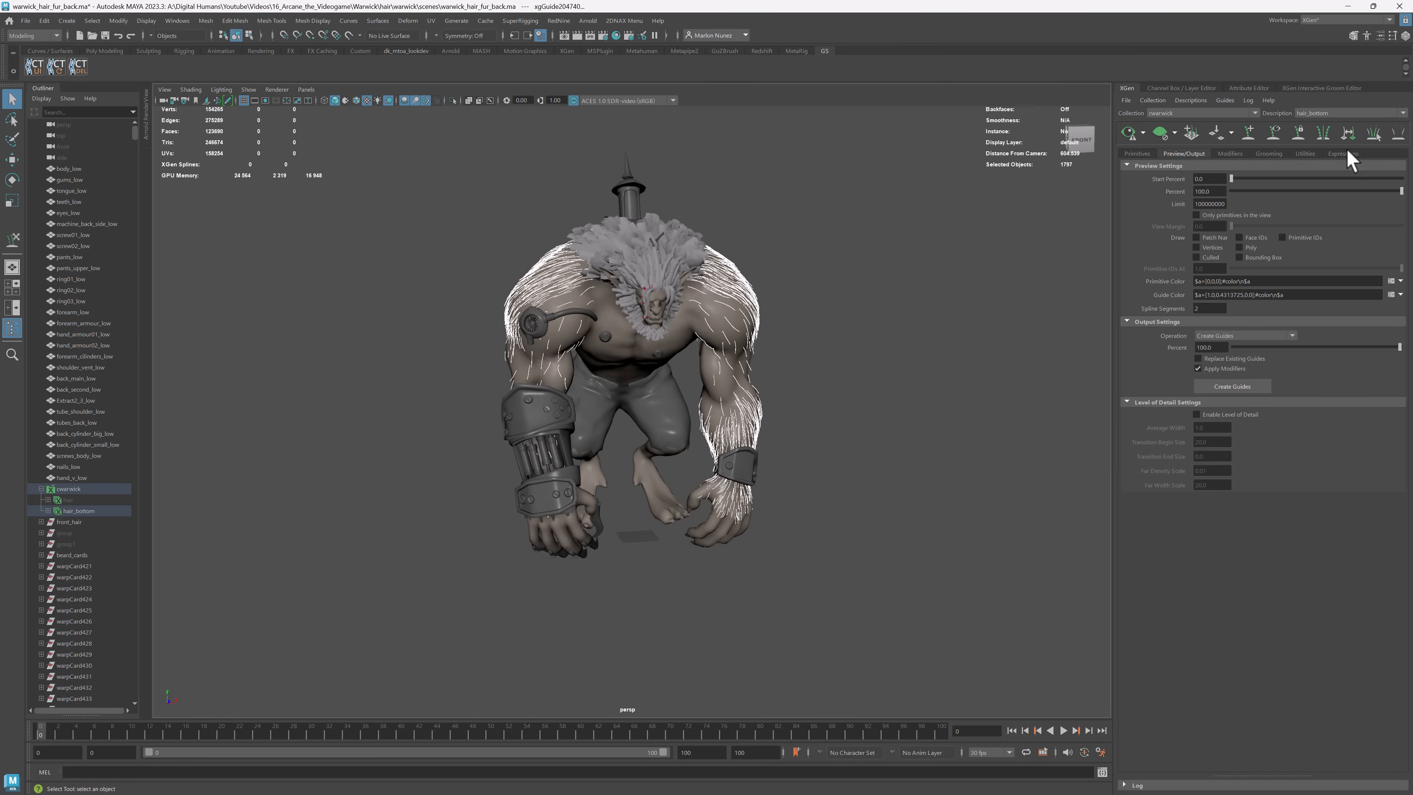
pyautogui.click(1298, 154)
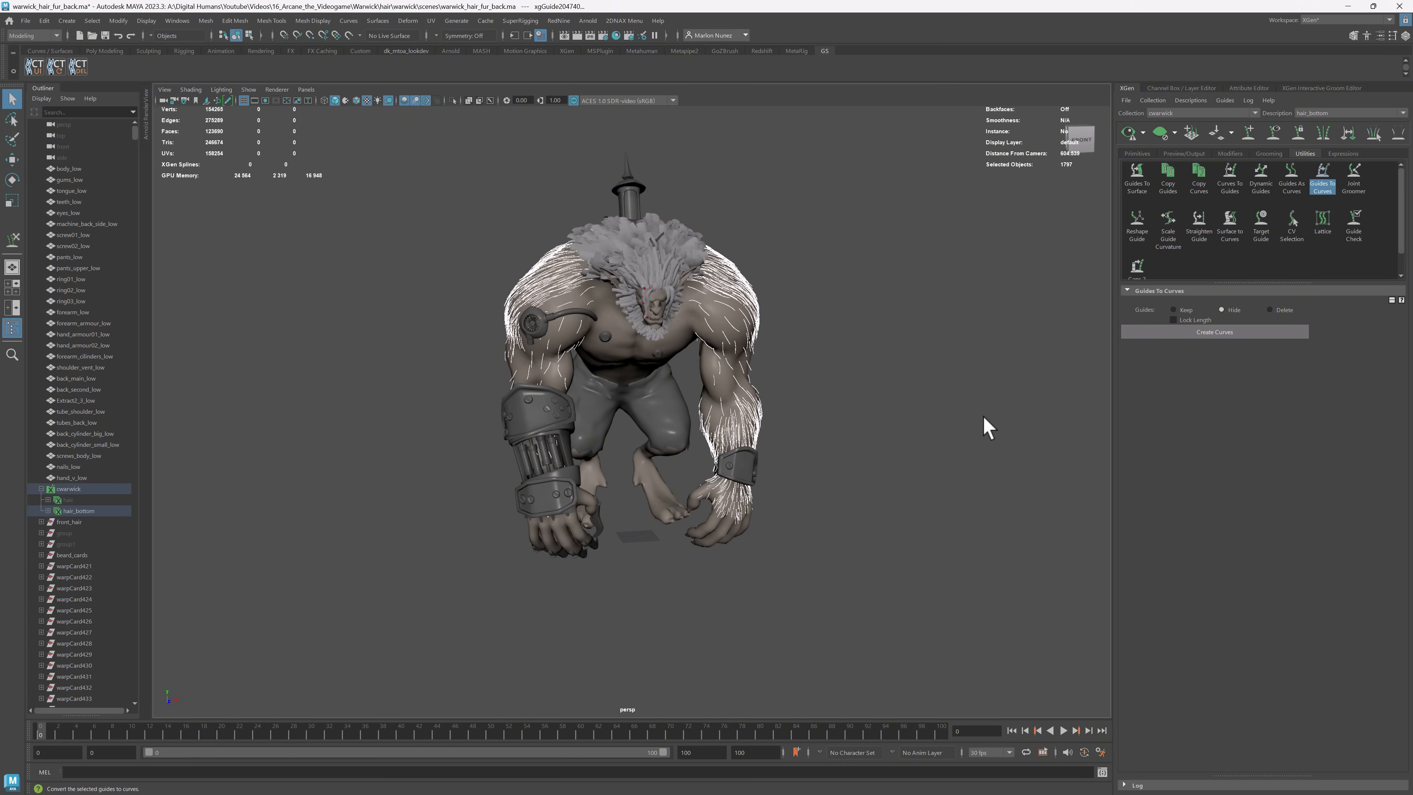
pyautogui.click(861, 311)
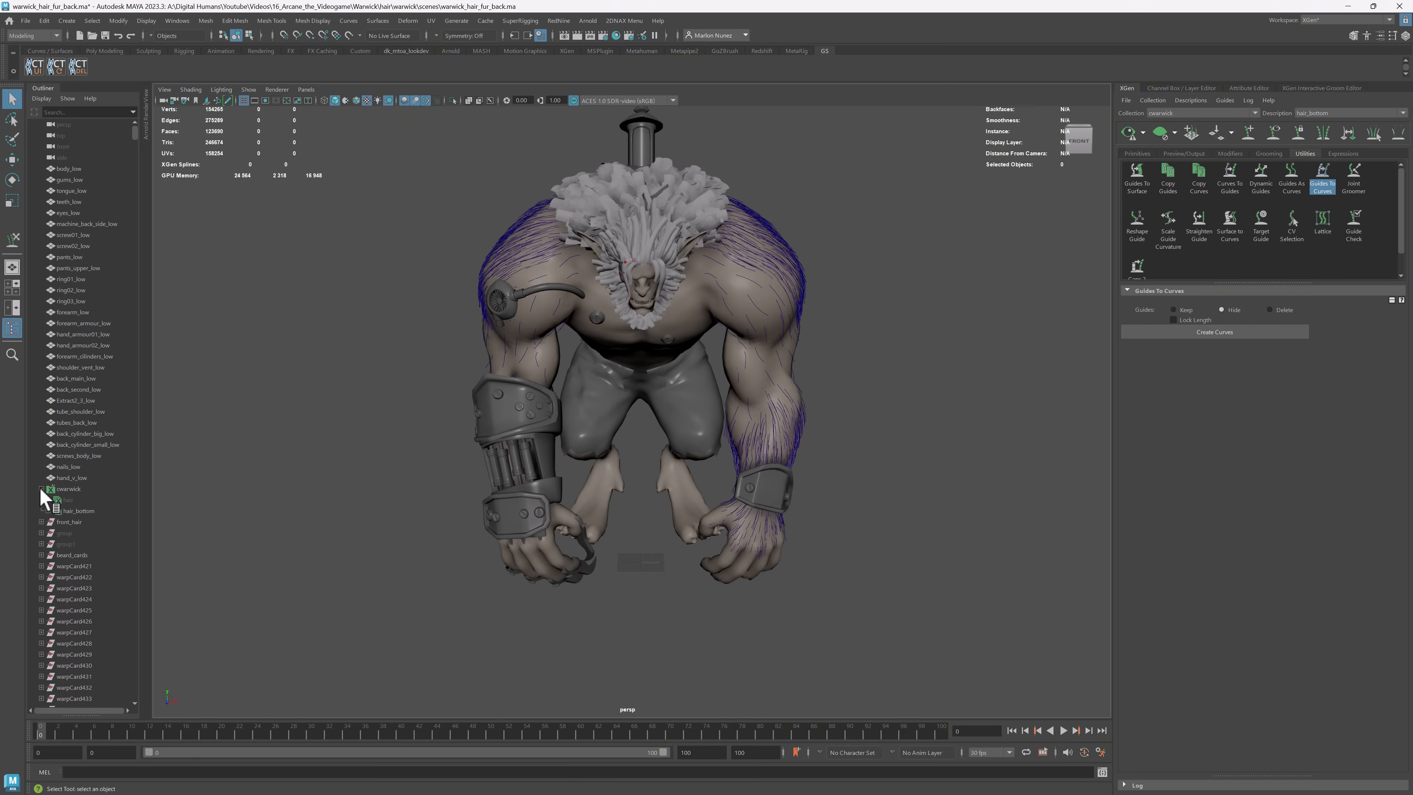
# - Find the converted curves near the end of the scene hierarchy and select their entry for editing
pyautogui.click(41, 489)
pyautogui.keyDown('alt'); pyautogui.moveTo(735, 295); pyautogui.dragTo(957, 312); pyautogui.keyUp('alt')
pyautogui.moveTo(135, 133)
pyautogui.mouseDown()
pyautogui.moveTo(201, 657)
pyautogui.moveTo(184, 704)
pyautogui.mouseUp()
pyautogui.click(69, 676)
pyautogui.click(43, 22)
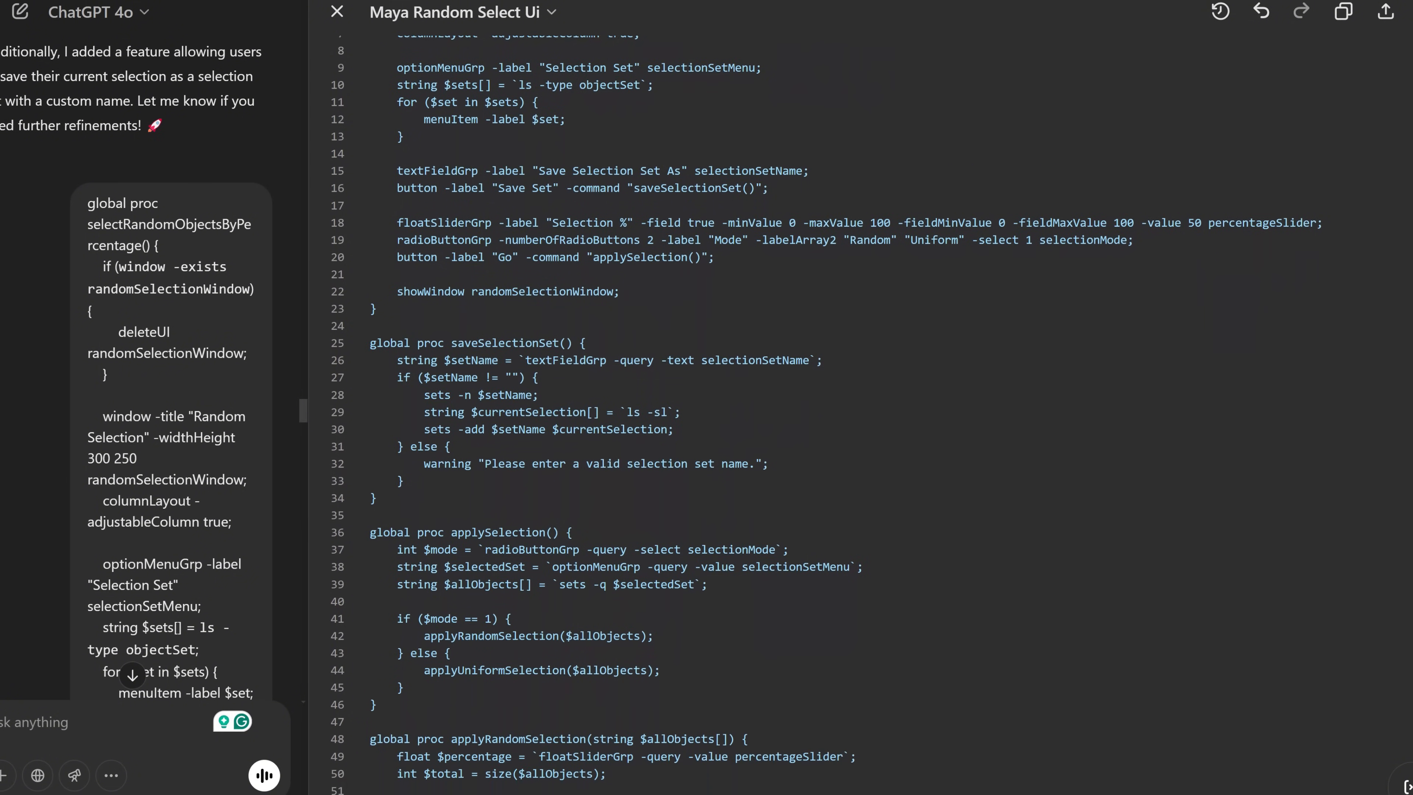
# - Switch to ChatGPT and review the Maya Random Select Ui script's selection-set, random and uniform selection procedures
pyautogui.scroll(-3, 824, 415)
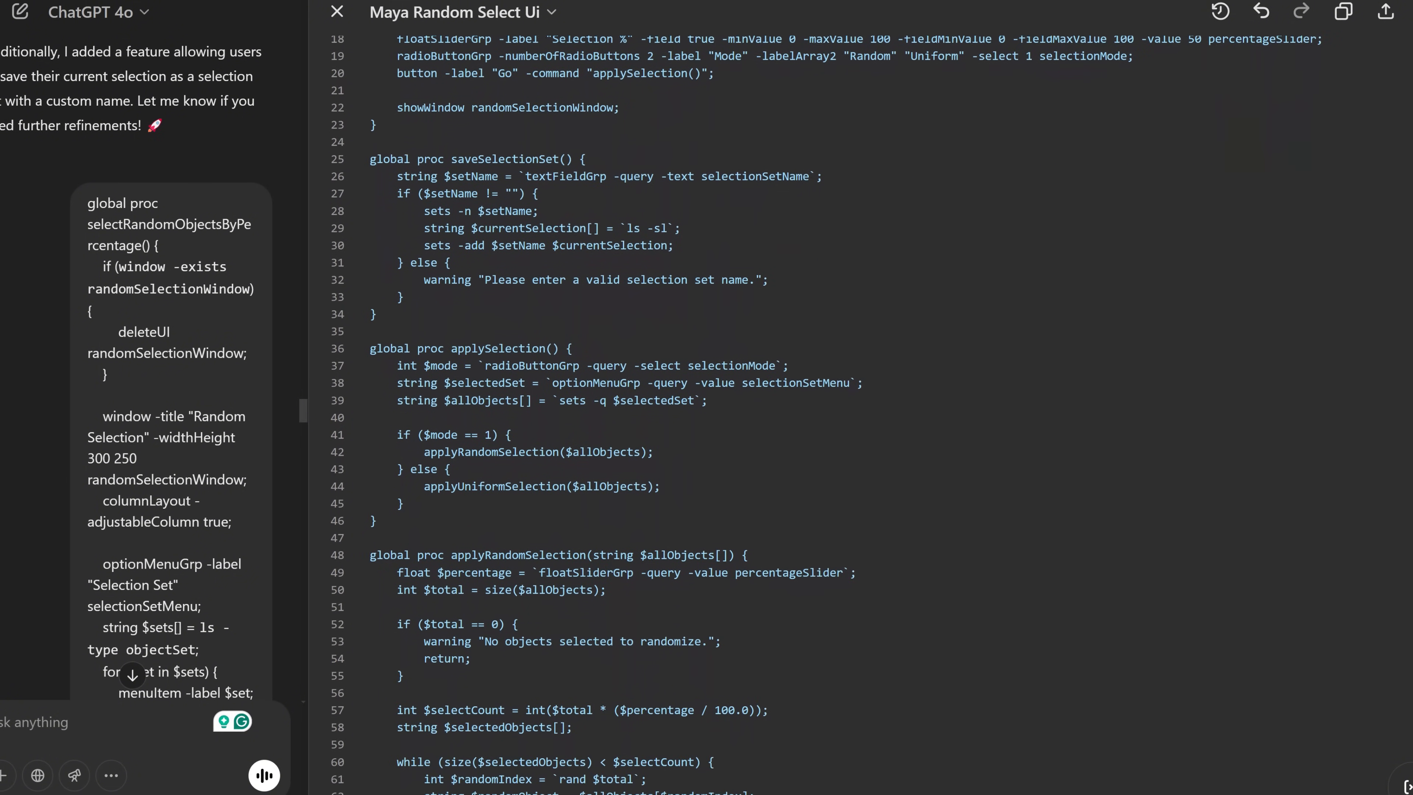
pyautogui.scroll(-7, 824, 415)
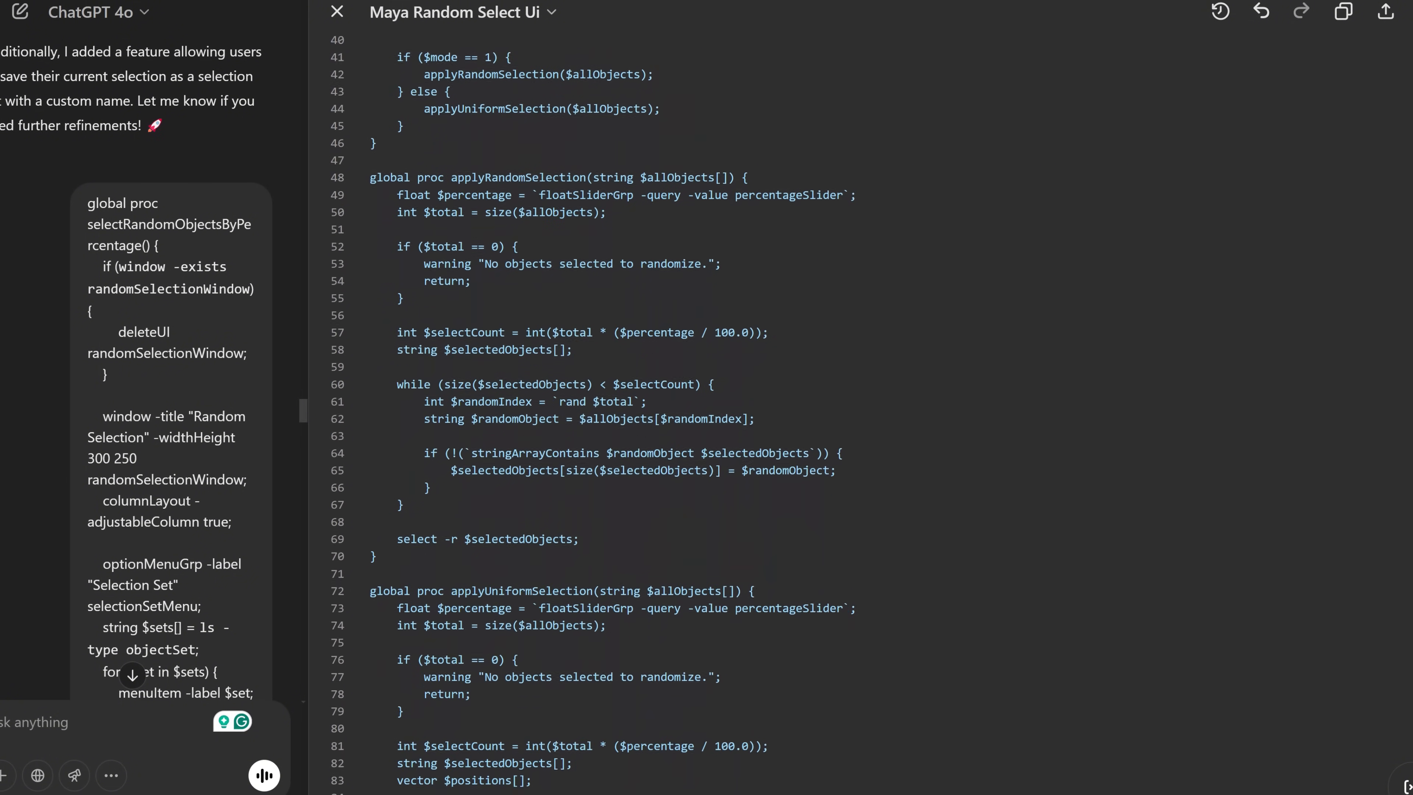
pyautogui.scroll(-3, 823, 416)
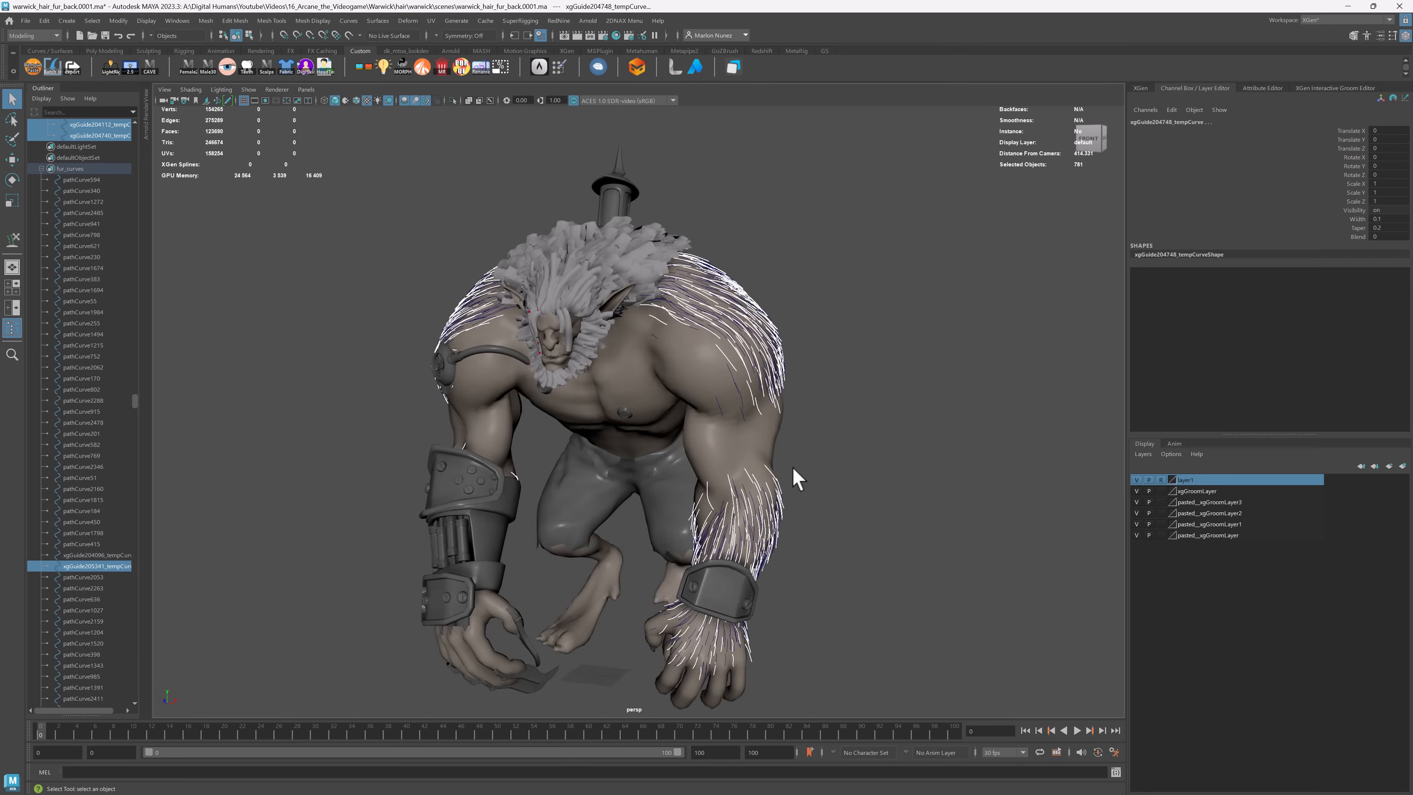
# - Return to Maya and examine the selected fur curves on the hand, forearms and shoulders
pyautogui.scroll(5, 795, 480)
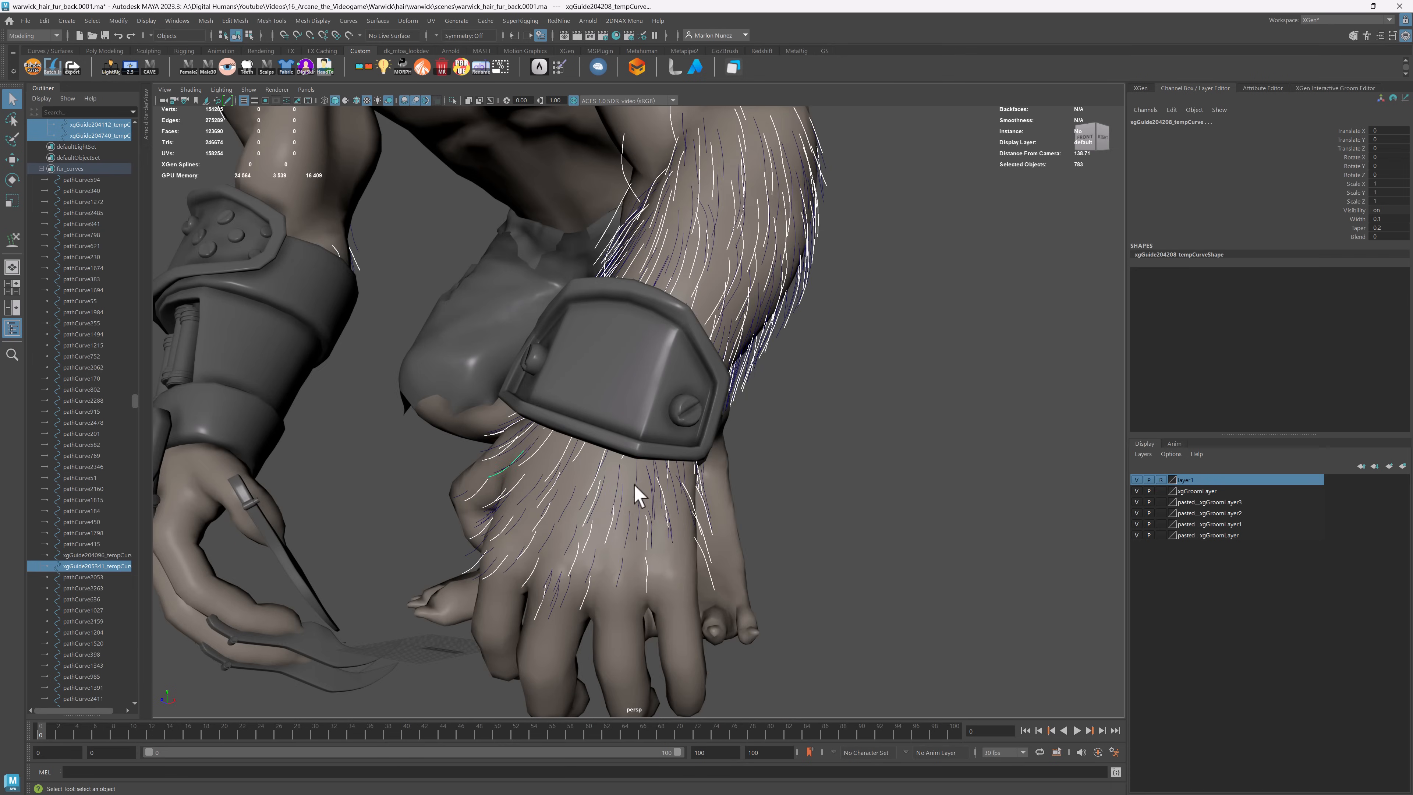
pyautogui.keyDown('alt'); pyautogui.moveTo(634, 488); pyautogui.dragTo(555, 394); pyautogui.keyUp('alt')
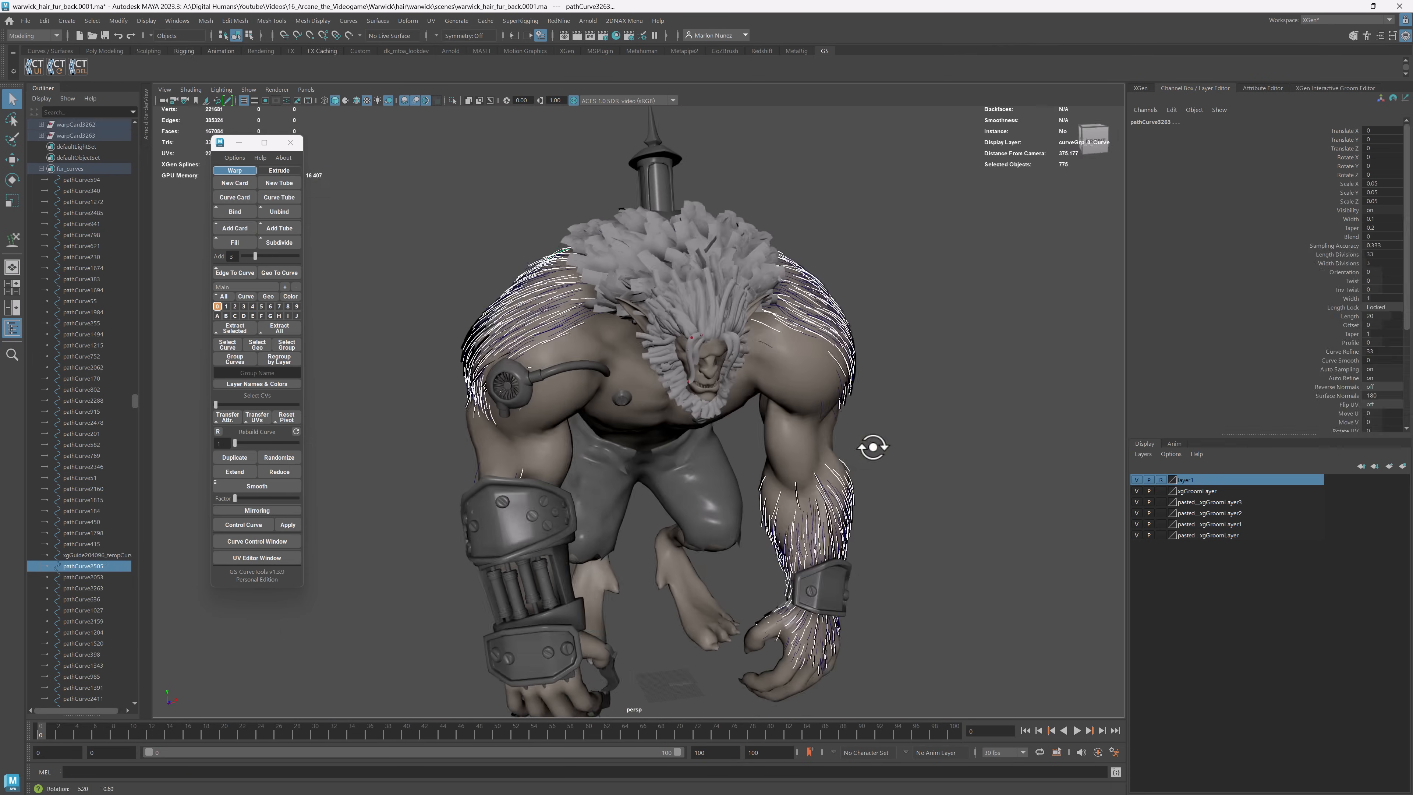
pyautogui.keyDown('alt'); pyautogui.moveTo(873, 448); pyautogui.dragTo(253, 557); pyautogui.keyUp('alt')
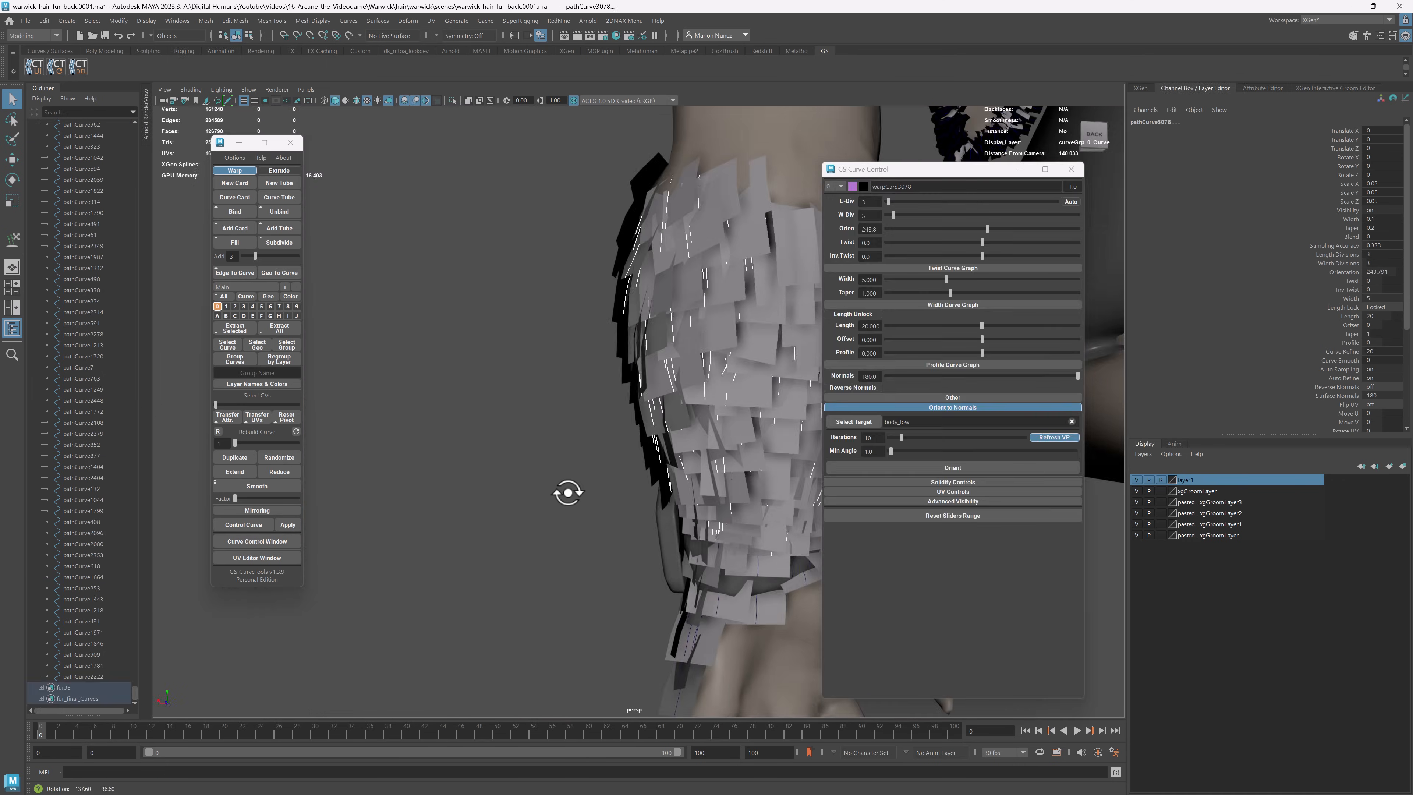
# - Orient the forearm and hand fur cards to the body_low normals with 10 iterations and a minimum angle of 0.1
pyautogui.keyDown('alt'); pyautogui.moveTo(568, 492); pyautogui.dragTo(523, 413); pyautogui.keyUp('alt')
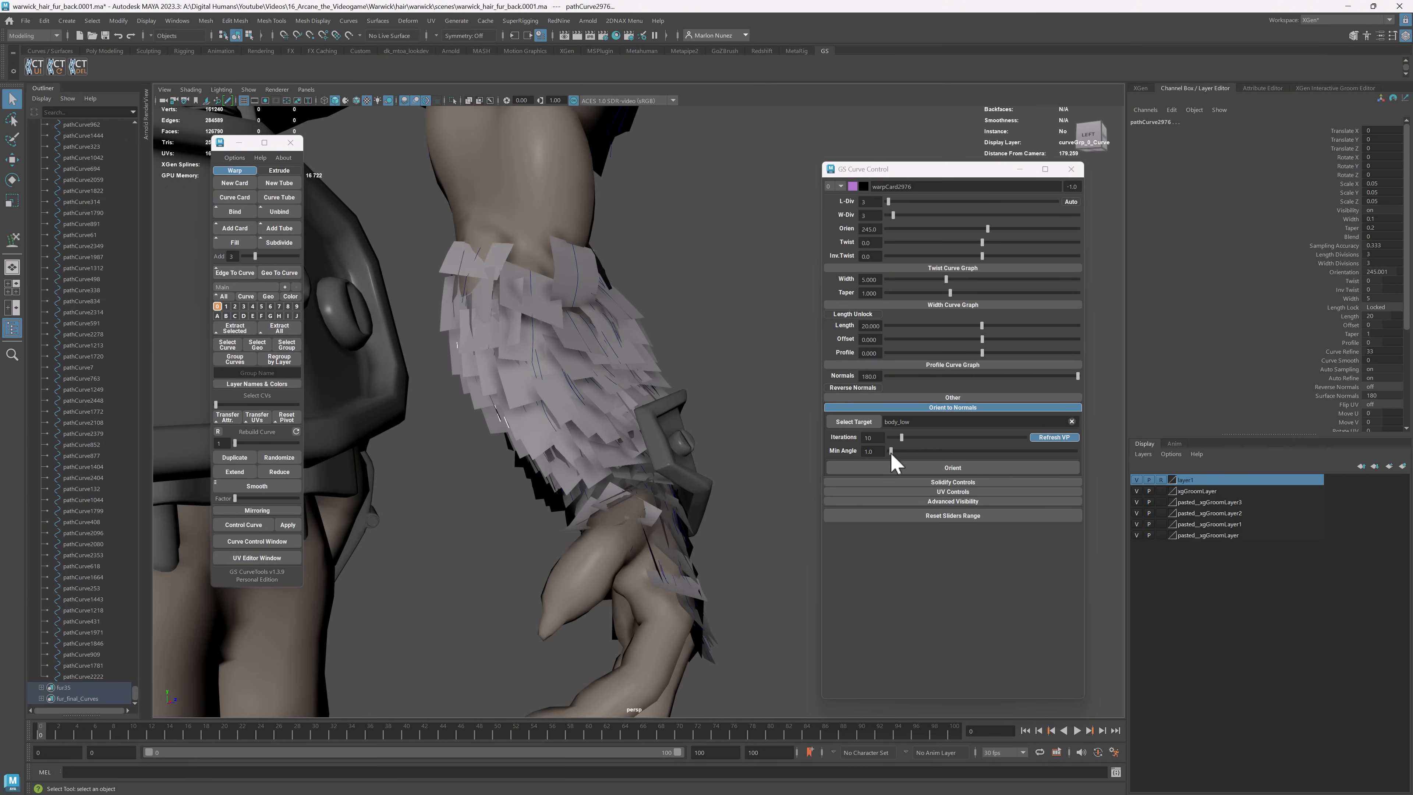
pyautogui.click(918, 466)
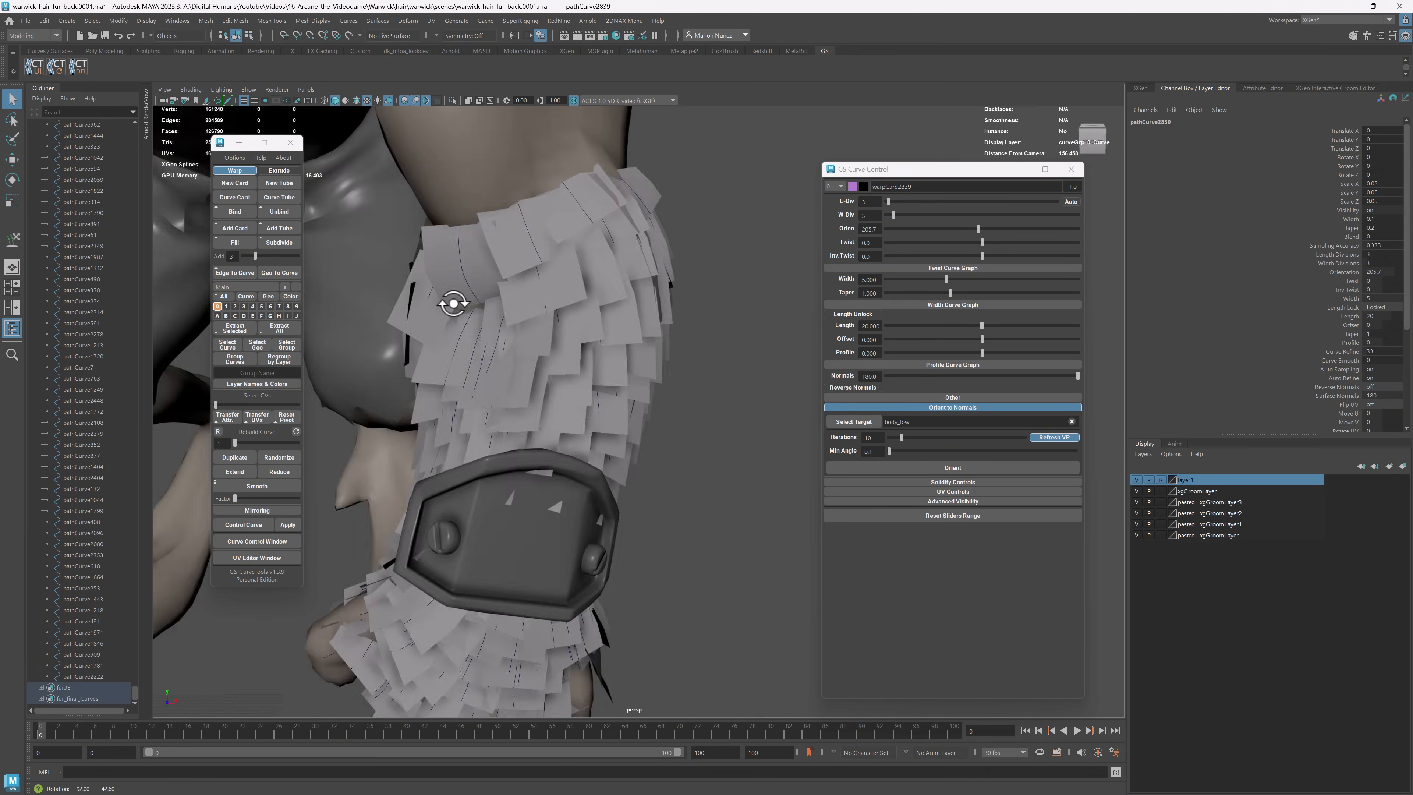
pyautogui.keyDown('alt'); pyautogui.moveTo(452, 303); pyautogui.dragTo(586, 493, button='right'); pyautogui.keyUp('alt')
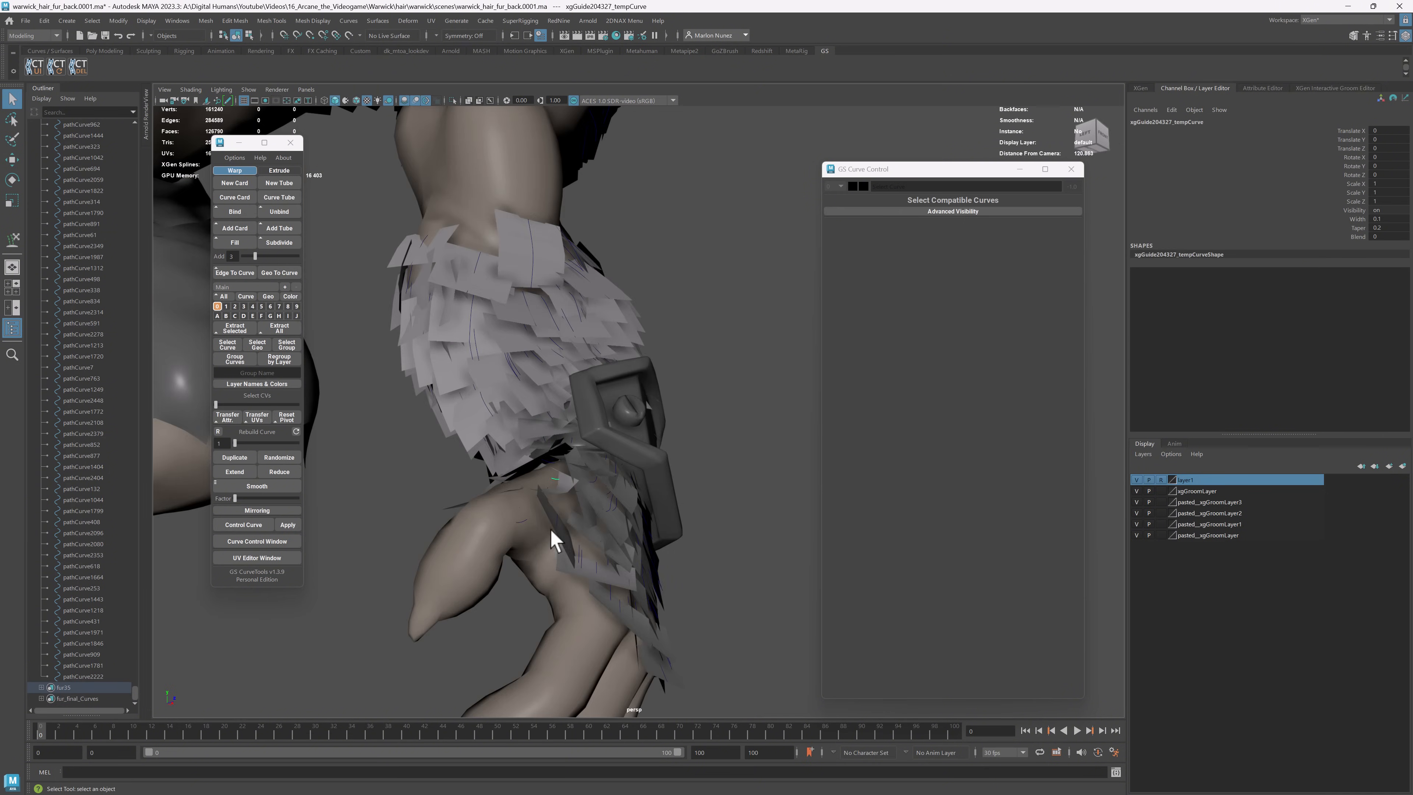
pyautogui.keyDown('alt'); pyautogui.moveTo(552, 534); pyautogui.dragTo(608, 525, button='right'); pyautogui.keyUp('alt')
pyautogui.keyDown('alt'); pyautogui.moveTo(608, 526); pyautogui.dragTo(660, 491); pyautogui.keyUp('alt')
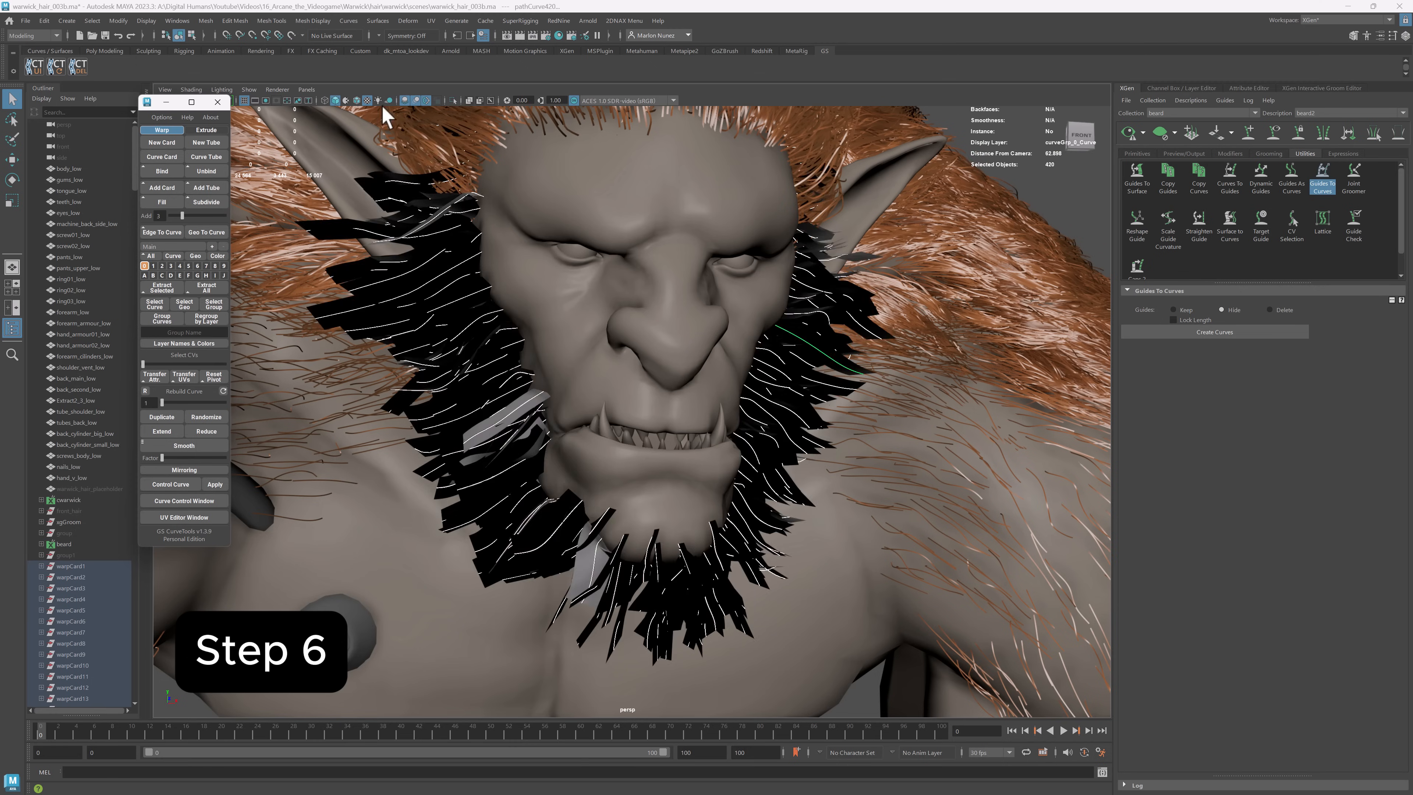
# - Open GS Curve Control for the beard cards and place it clear of the face
pyautogui.keyDown('alt'); pyautogui.moveTo(631, 390); pyautogui.dragTo(391, 425); pyautogui.keyUp('alt')
pyautogui.click(183, 501)
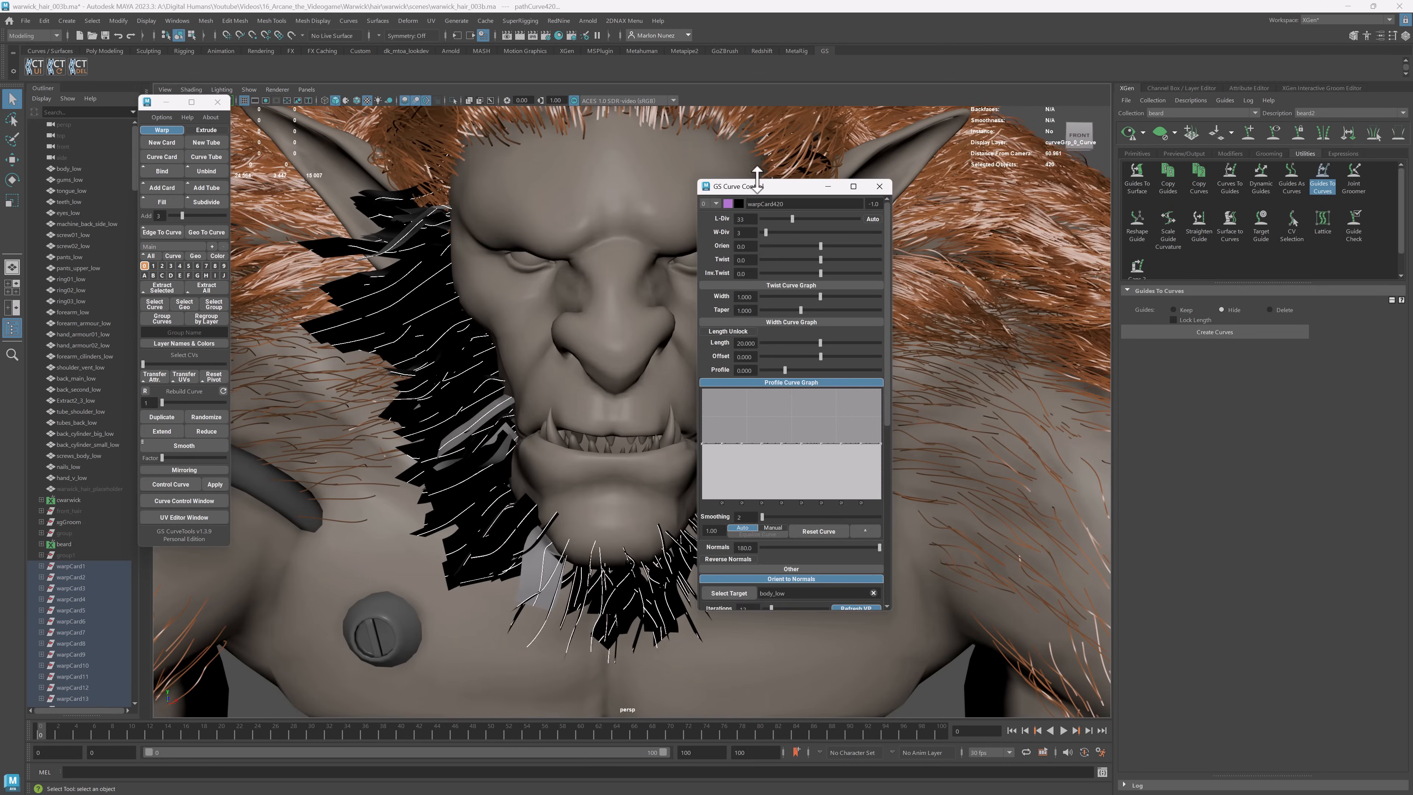
pyautogui.moveTo(723, 183); pyautogui.dragTo(953, 136)
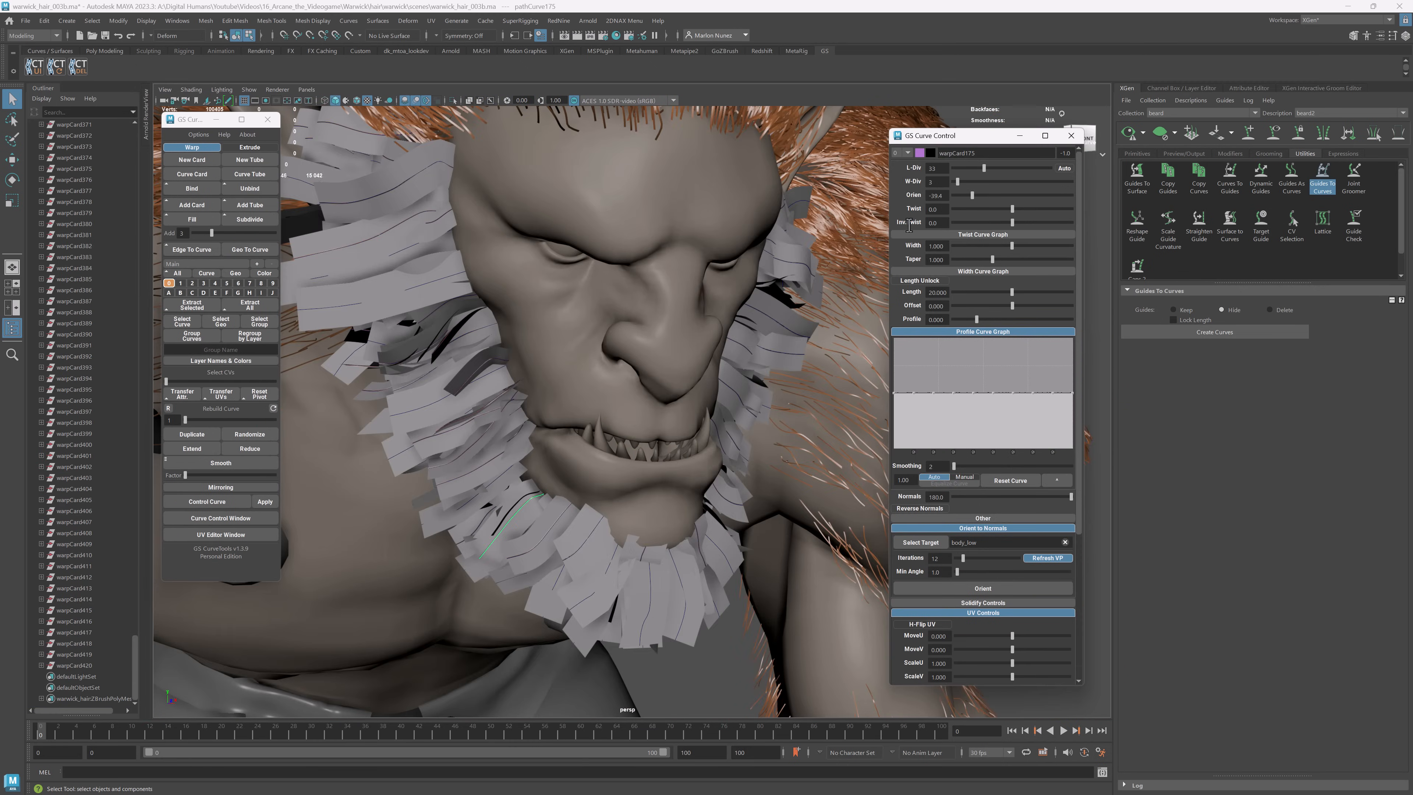
# - Select individual beard cards along the cheek and jaw to correct their orientation, setting one cheek card to about 213
pyautogui.keyDown('alt'); pyautogui.moveTo(717, 262); pyautogui.dragTo(971, 195); pyautogui.keyUp('alt')
pyautogui.click(556, 396)
pyautogui.moveTo(768, 328)
pyautogui.keyDown('alt'); pyautogui.mouseDown()
pyautogui.moveTo(536, 347)
pyautogui.moveTo(767, 334)
pyautogui.mouseUp(); pyautogui.keyUp('alt')
pyautogui.click(546, 341)
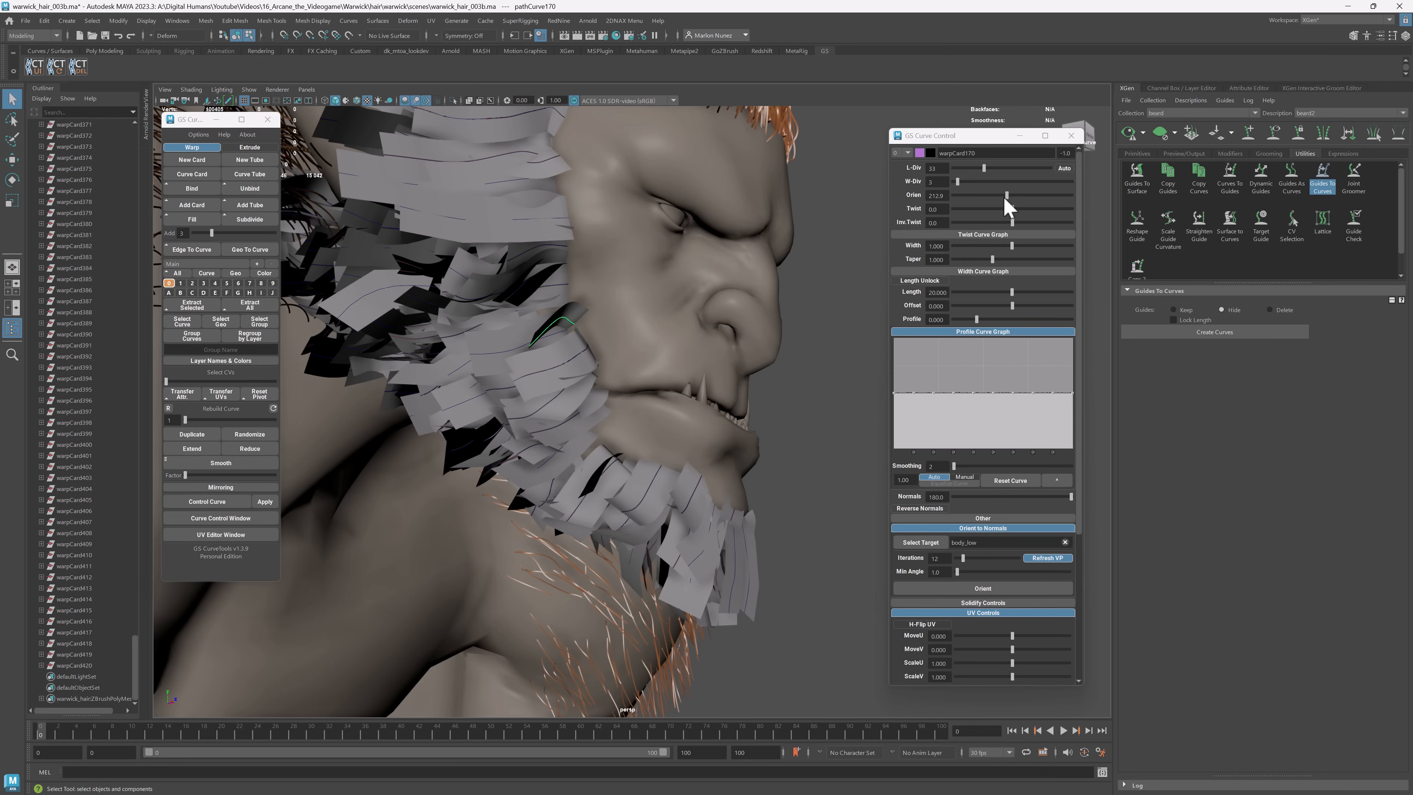
pyautogui.keyDown('alt'); pyautogui.moveTo(623, 389); pyautogui.dragTo(684, 396); pyautogui.keyUp('alt')
pyautogui.click(443, 253)
pyautogui.click(371, 490)
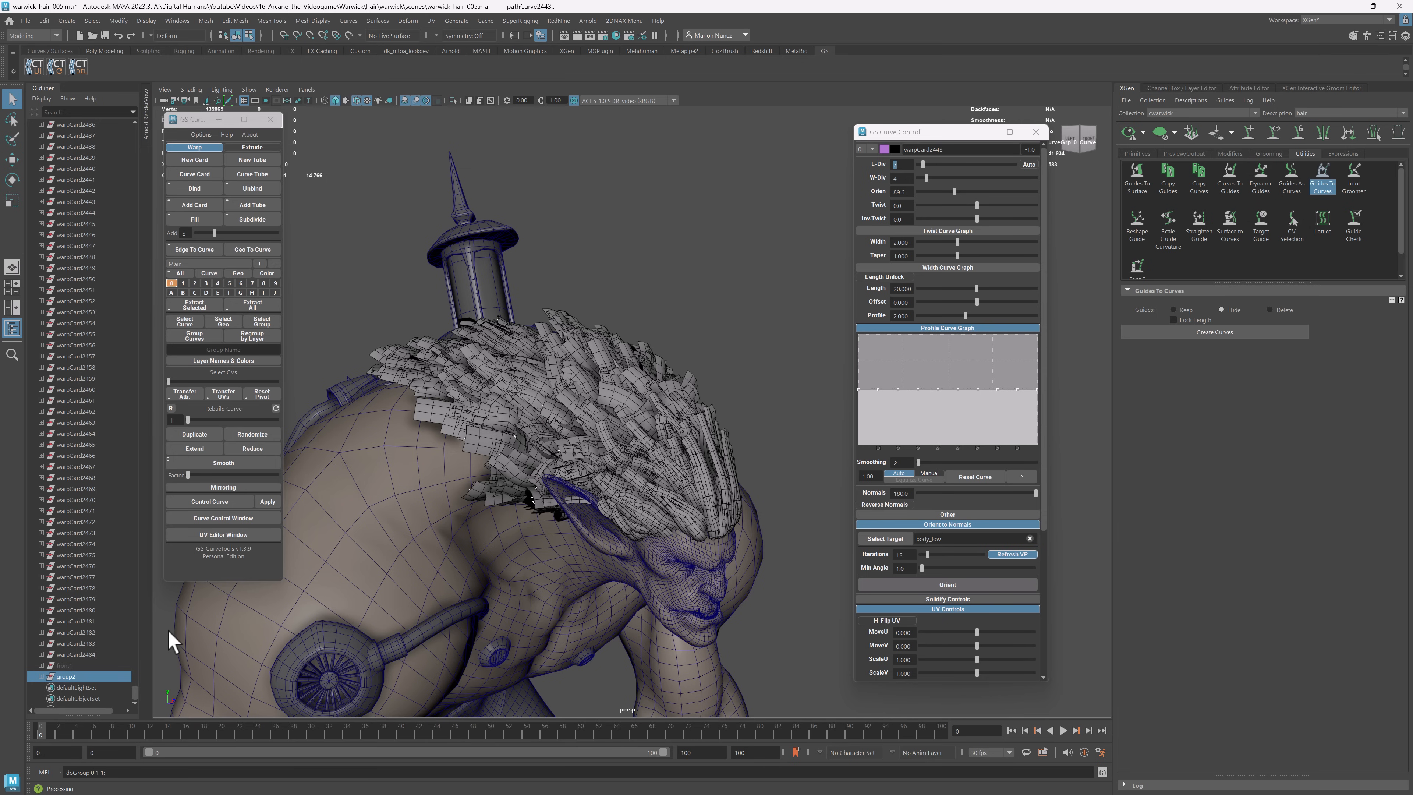
# - Select one of the long front strand cards beside the face and open its twist curve graph in GS Curve Control
pyautogui.click(733, 227)
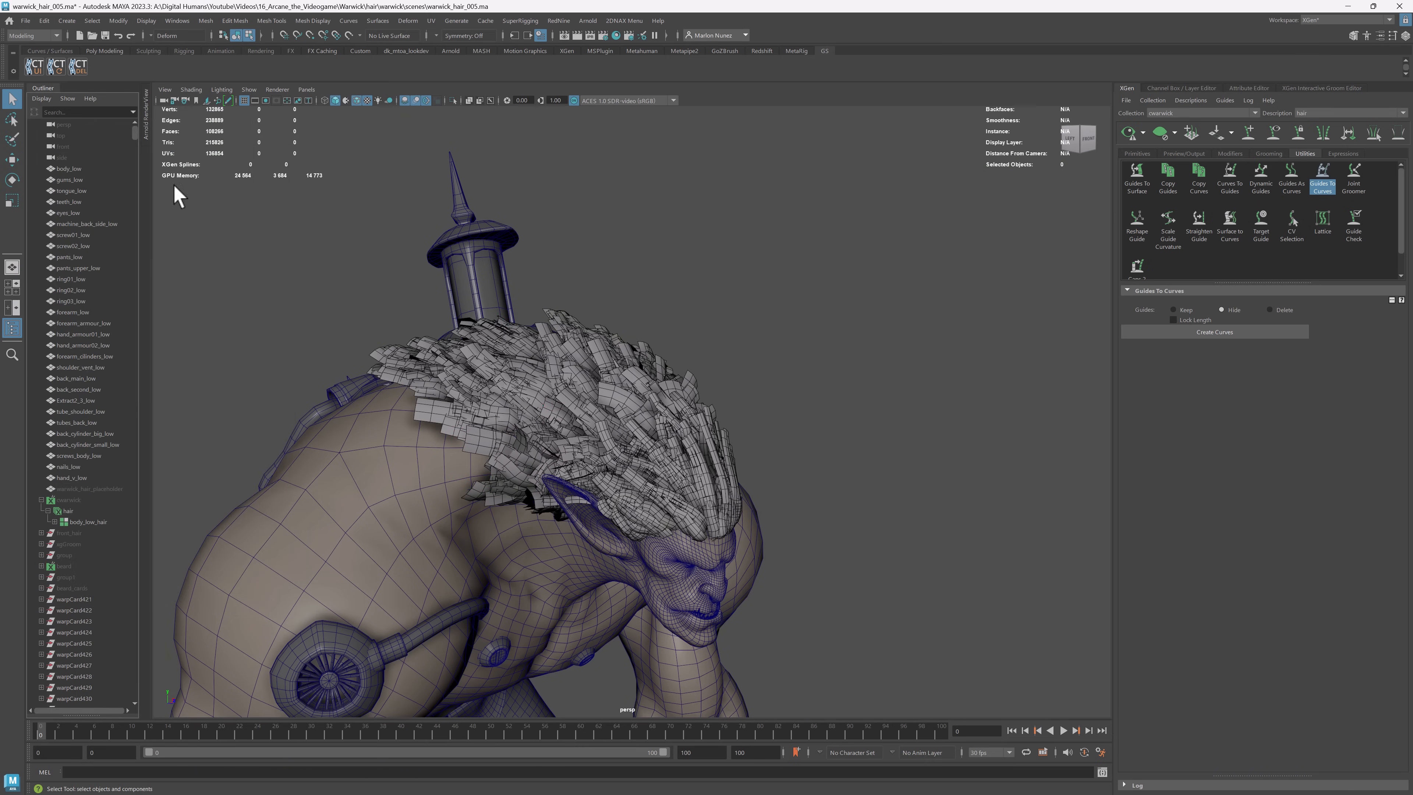
pyautogui.keyDown('alt'); pyautogui.moveTo(173, 190); pyautogui.dragTo(833, 459); pyautogui.keyUp('alt')
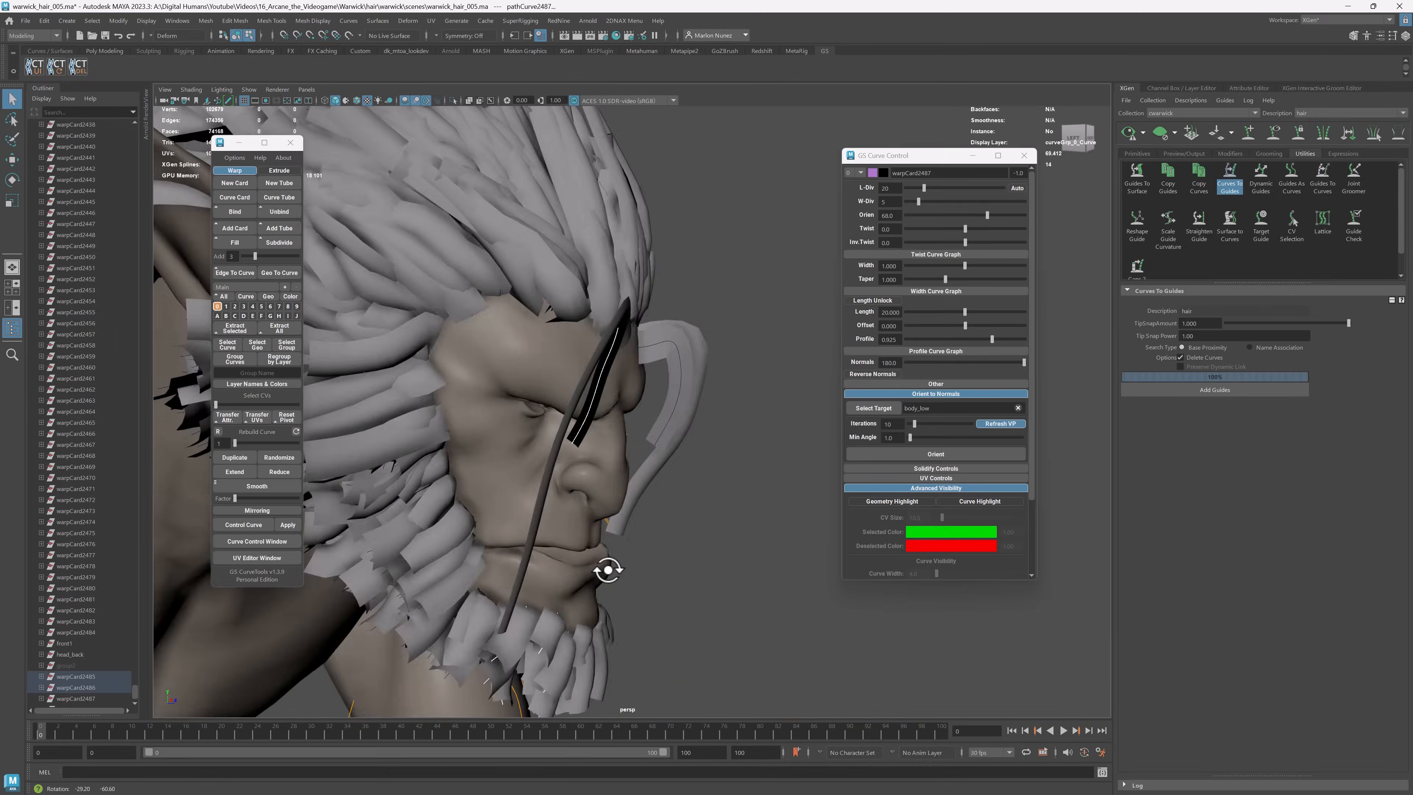
pyautogui.click(43, 21)
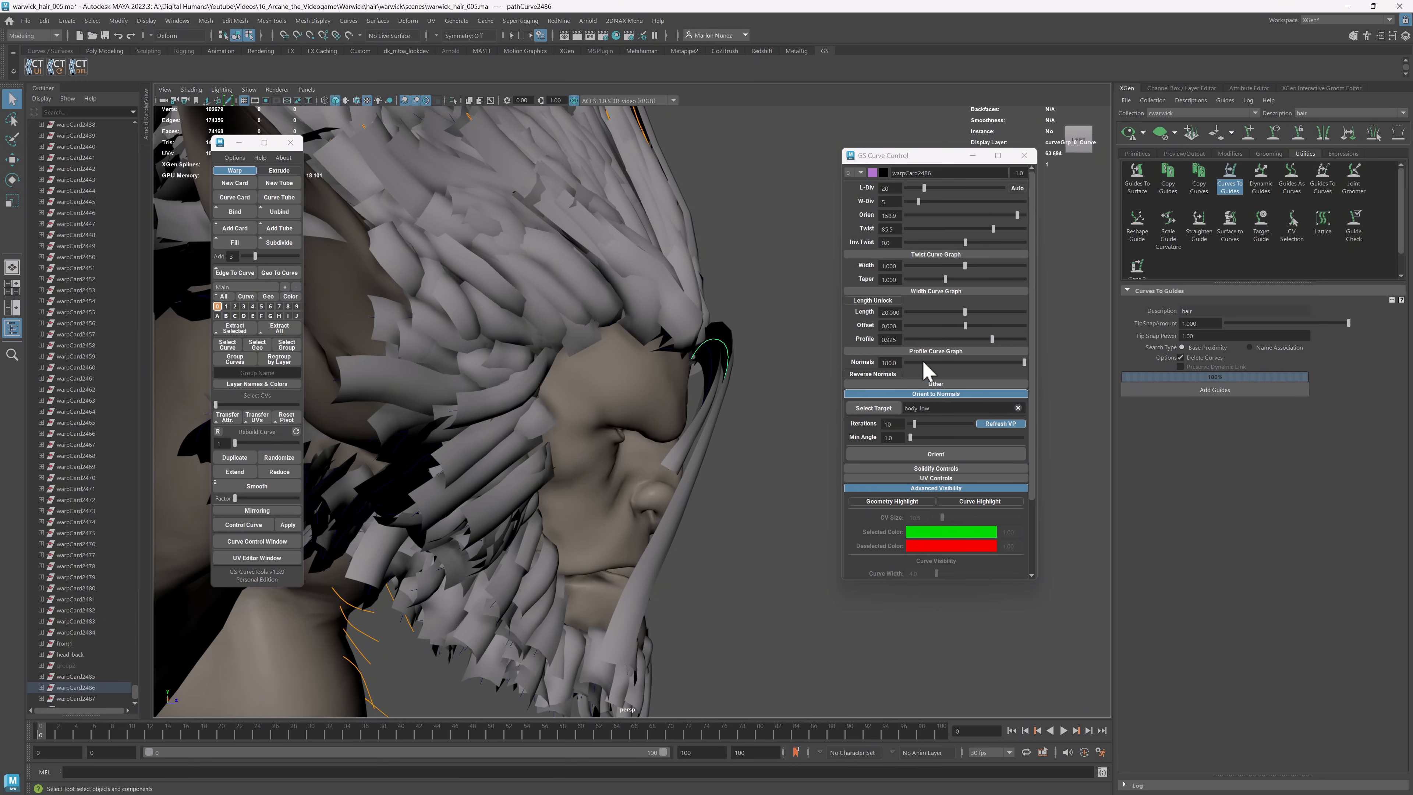
pyautogui.click(897, 292)
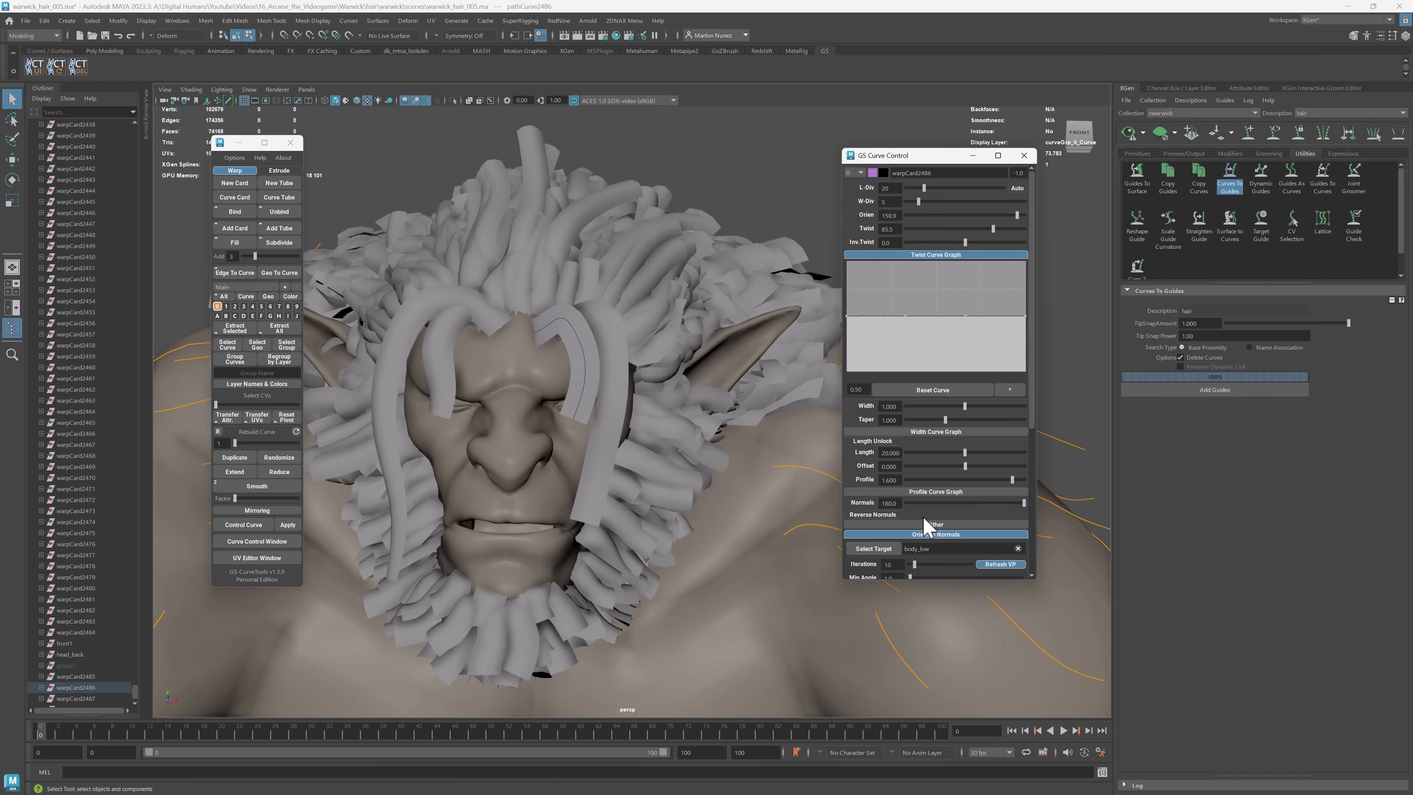
pyautogui.scroll(-2, 849, 507)
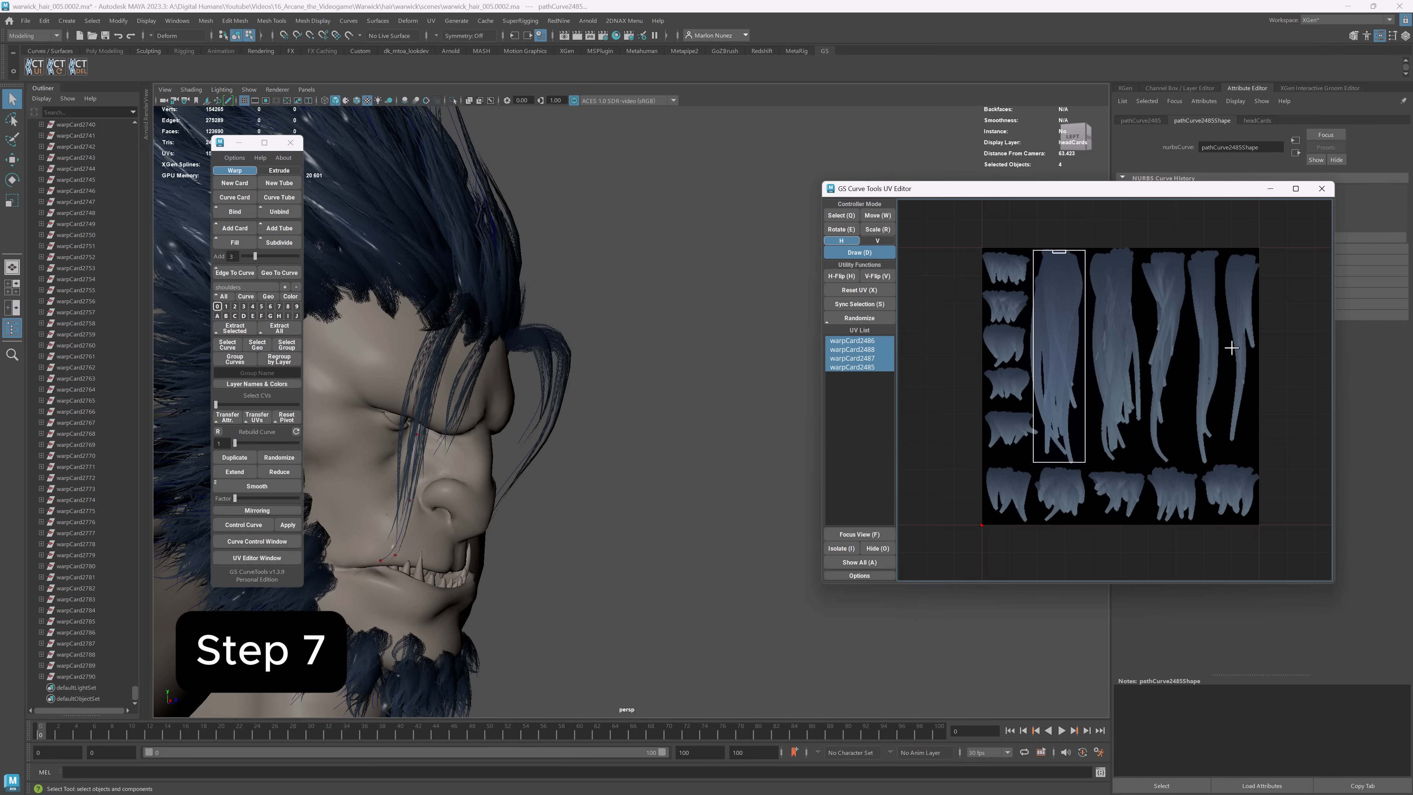
# - Map the four front strand cards to the third long clump of the hair texture and flip their UVs vertically
pyautogui.scroll(2, 1232, 347)
pyautogui.keyDown('alt'); pyautogui.moveTo(1232, 348); pyautogui.dragTo(1178, 355, button='middle'); pyautogui.keyUp('alt')
pyautogui.moveTo(1063, 224); pyautogui.dragTo(1124, 508)
pyautogui.click(877, 277)
pyautogui.keyDown('alt'); pyautogui.moveTo(767, 245); pyautogui.dragTo(688, 225, button='right'); pyautogui.keyUp('alt')
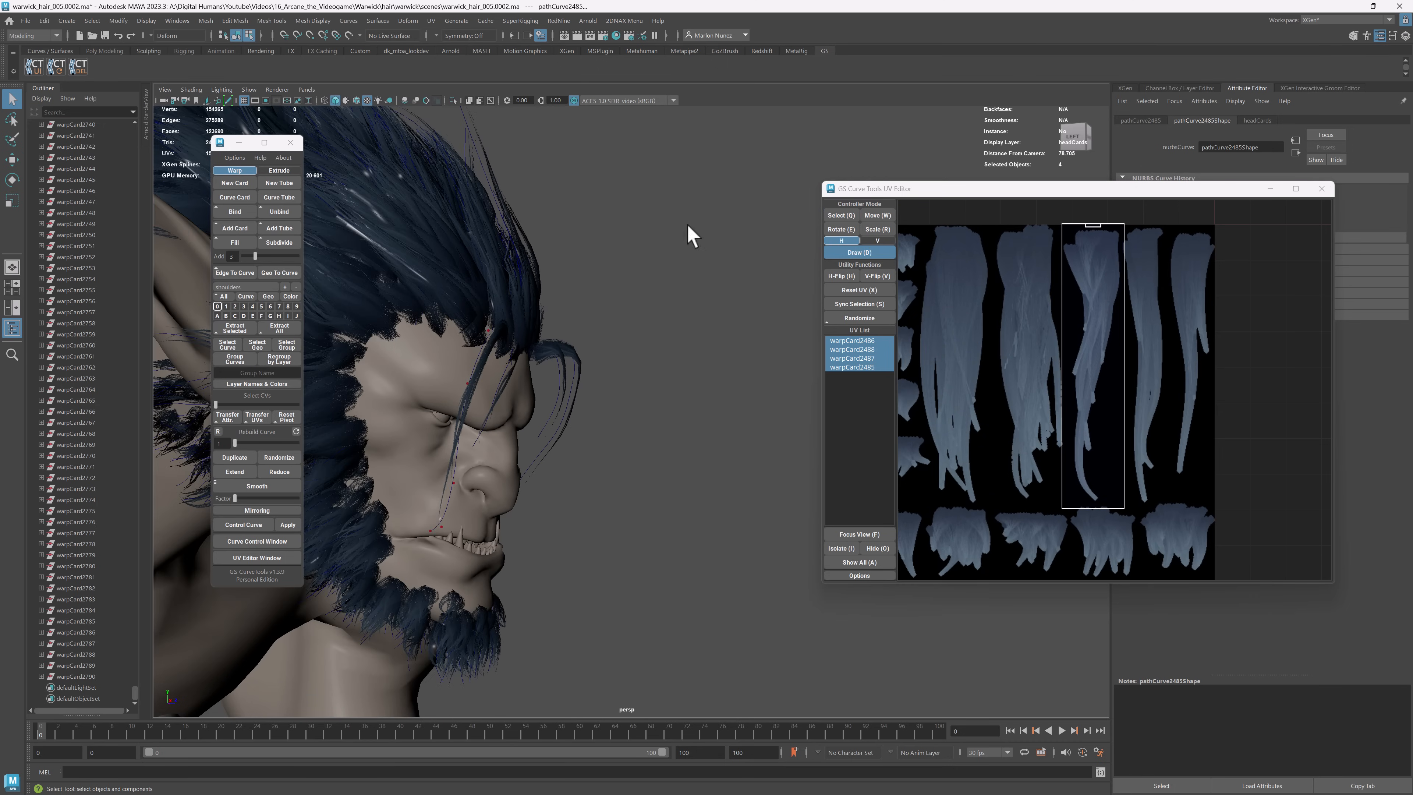
# - Map the fur cards beside one cheek to the first short clump in the texture's lower row
pyautogui.click(688, 225)
pyautogui.keyDown('alt'); pyautogui.moveTo(688, 225); pyautogui.dragTo(657, 335); pyautogui.keyUp('alt')
pyautogui.keyDown('alt'); pyautogui.moveTo(656, 334); pyautogui.dragTo(640, 401, button='right'); pyautogui.keyUp('alt')
pyautogui.keyDown('alt'); pyautogui.moveTo(641, 400); pyautogui.dragTo(640, 461, button='middle'); pyautogui.keyUp('alt')
pyautogui.keyDown('alt'); pyautogui.moveTo(640, 461); pyautogui.dragTo(584, 575); pyautogui.keyUp('alt')
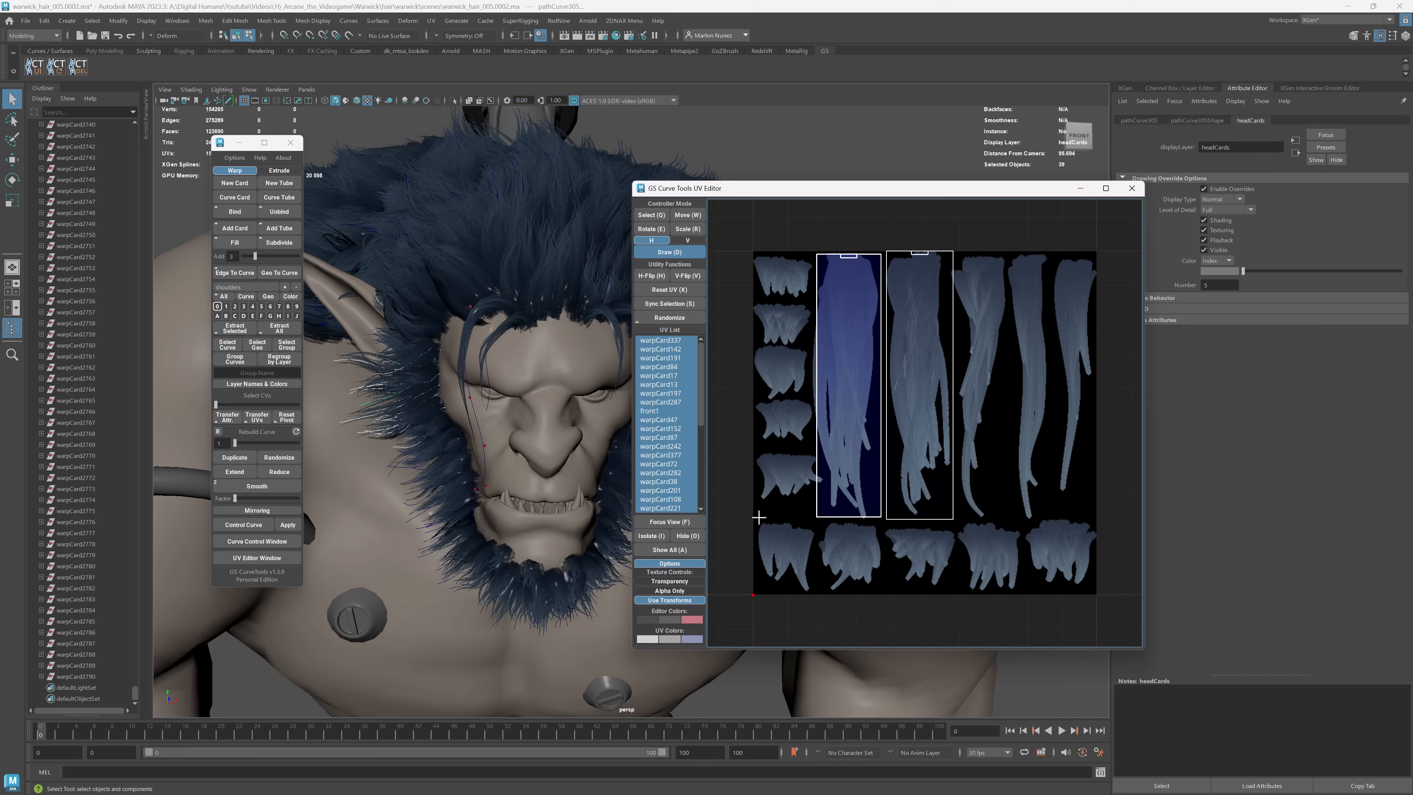
pyautogui.moveTo(815, 598); pyautogui.dragTo(819, 598)
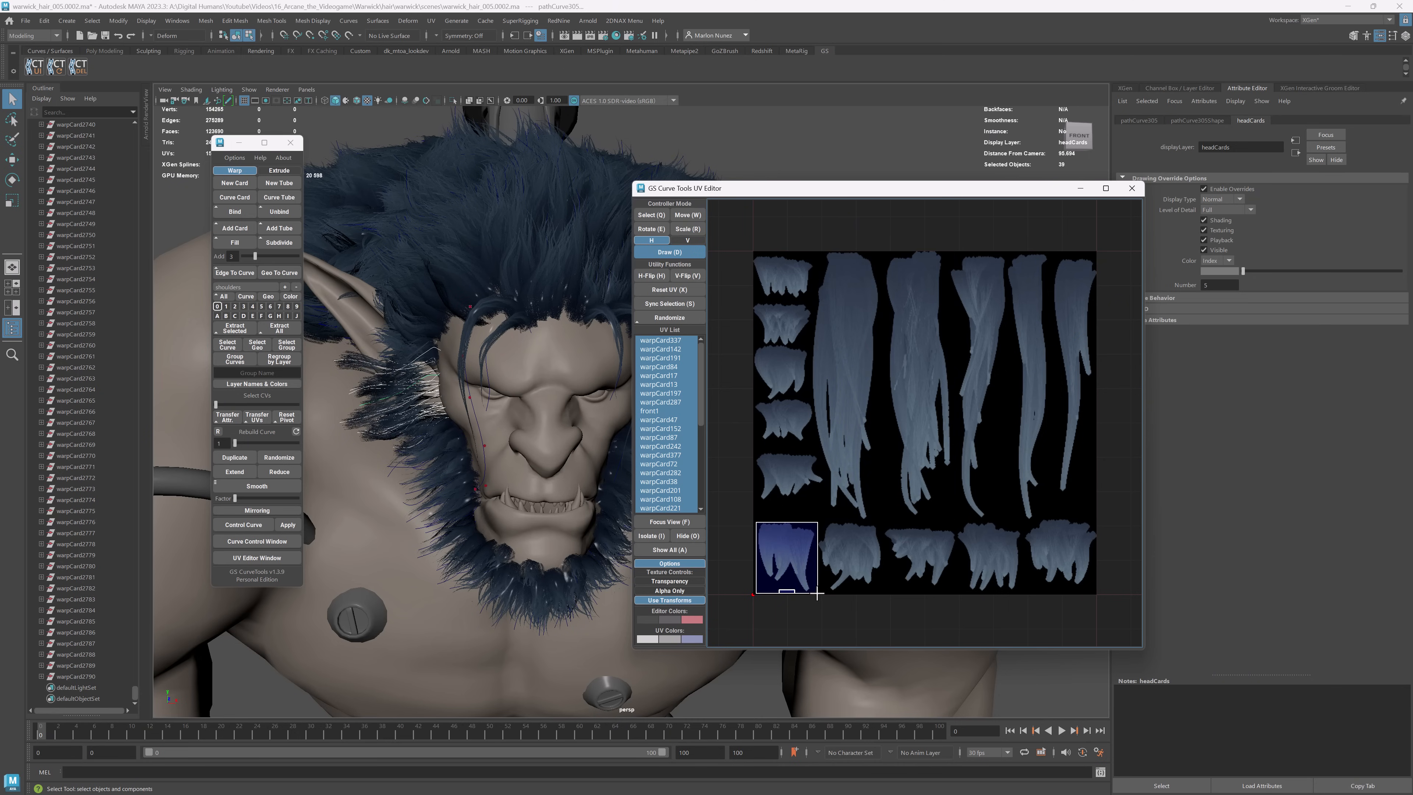
# - Select the fur cards beside the opposite cheek and map them to the last short clump in the texture's lower row
pyautogui.keyDown('alt'); pyautogui.moveTo(364, 387); pyautogui.dragTo(415, 431); pyautogui.keyUp('alt')
pyautogui.keyDown('alt'); pyautogui.moveTo(481, 340); pyautogui.dragTo(223, 378, button='middle'); pyautogui.keyUp('alt')
pyautogui.moveTo(517, 357); pyautogui.dragTo(462, 451)
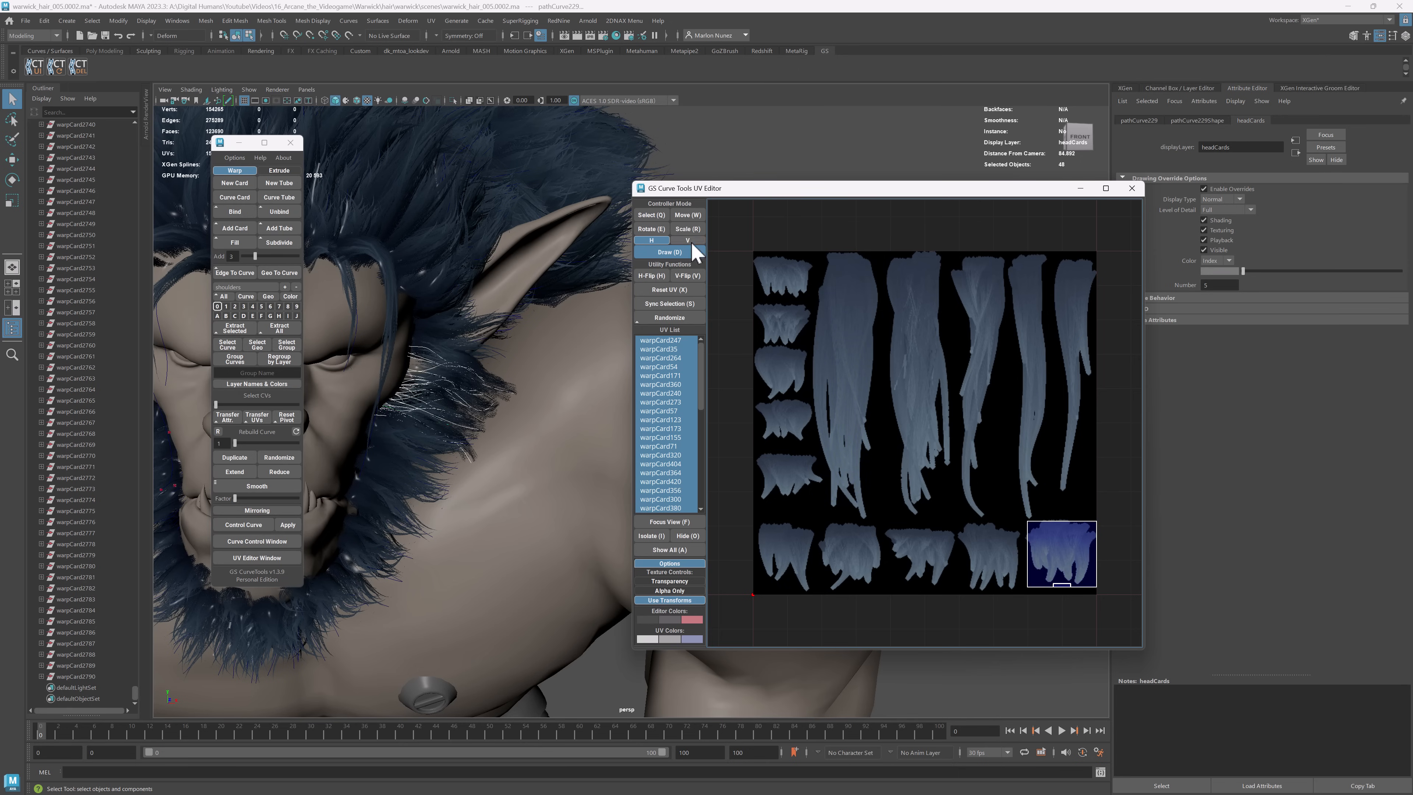
# - Select the head_back hair cards covering the top of the head for UV editing
pyautogui.keyDown('alt'); pyautogui.moveTo(529, 372); pyautogui.dragTo(470, 384, button='right'); pyautogui.keyUp('alt')
pyautogui.keyDown('alt'); pyautogui.moveTo(509, 398); pyautogui.dragTo(539, 451); pyautogui.keyUp('alt')
pyautogui.moveTo(584, 388); pyautogui.dragTo(554, 356)
pyautogui.keyDown('alt'); pyautogui.moveTo(567, 390); pyautogui.dragTo(535, 426); pyautogui.keyUp('alt')
pyautogui.keyDown('alt'); pyautogui.moveTo(535, 429); pyautogui.dragTo(536, 440, button='right'); pyautogui.keyUp('alt')
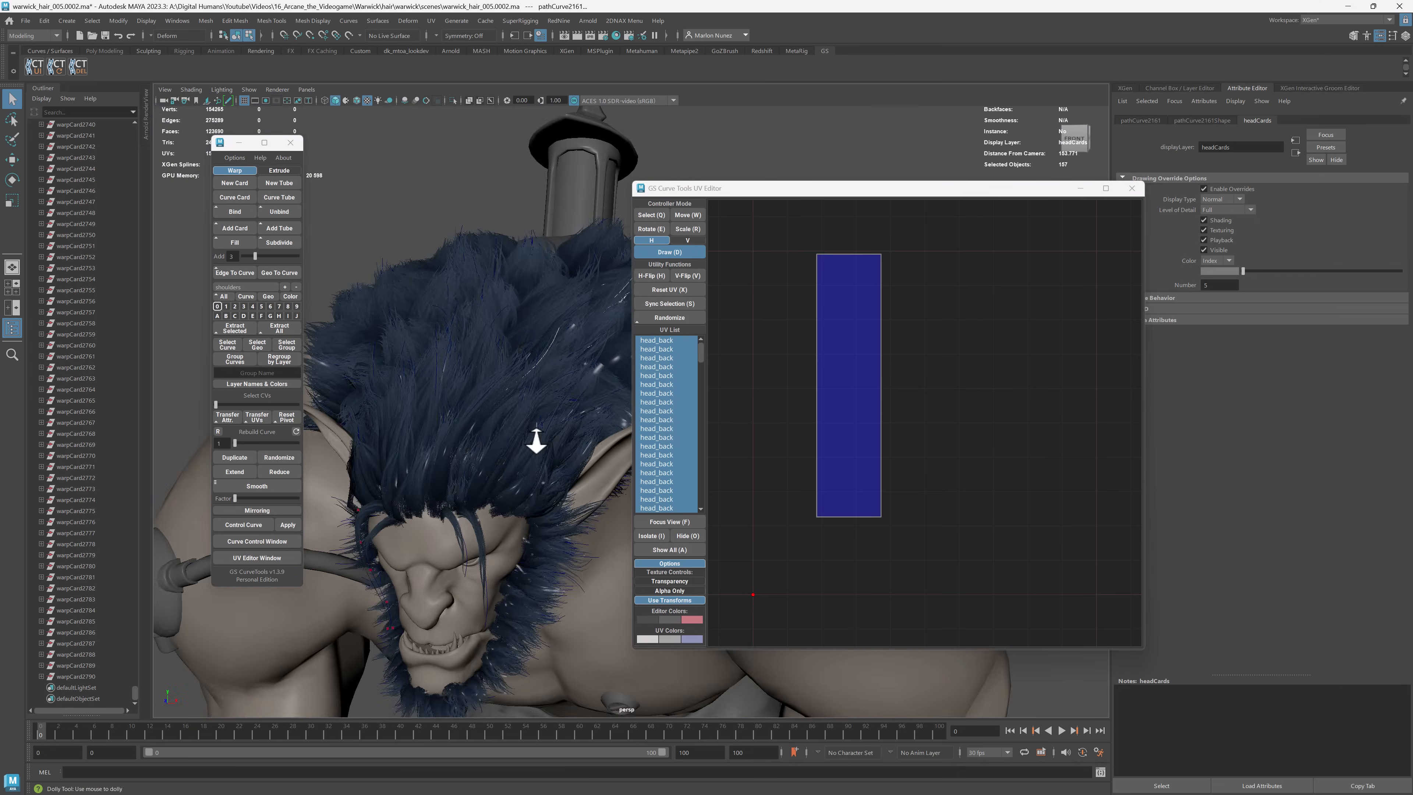
pyautogui.keyDown('alt'); pyautogui.moveTo(579, 431); pyautogui.dragTo(606, 445); pyautogui.keyUp('alt')
pyautogui.keyDown('alt'); pyautogui.moveTo(549, 454); pyautogui.dragTo(549, 473, button='right'); pyautogui.keyUp('alt')
pyautogui.moveTo(473, 339); pyautogui.dragTo(541, 462)
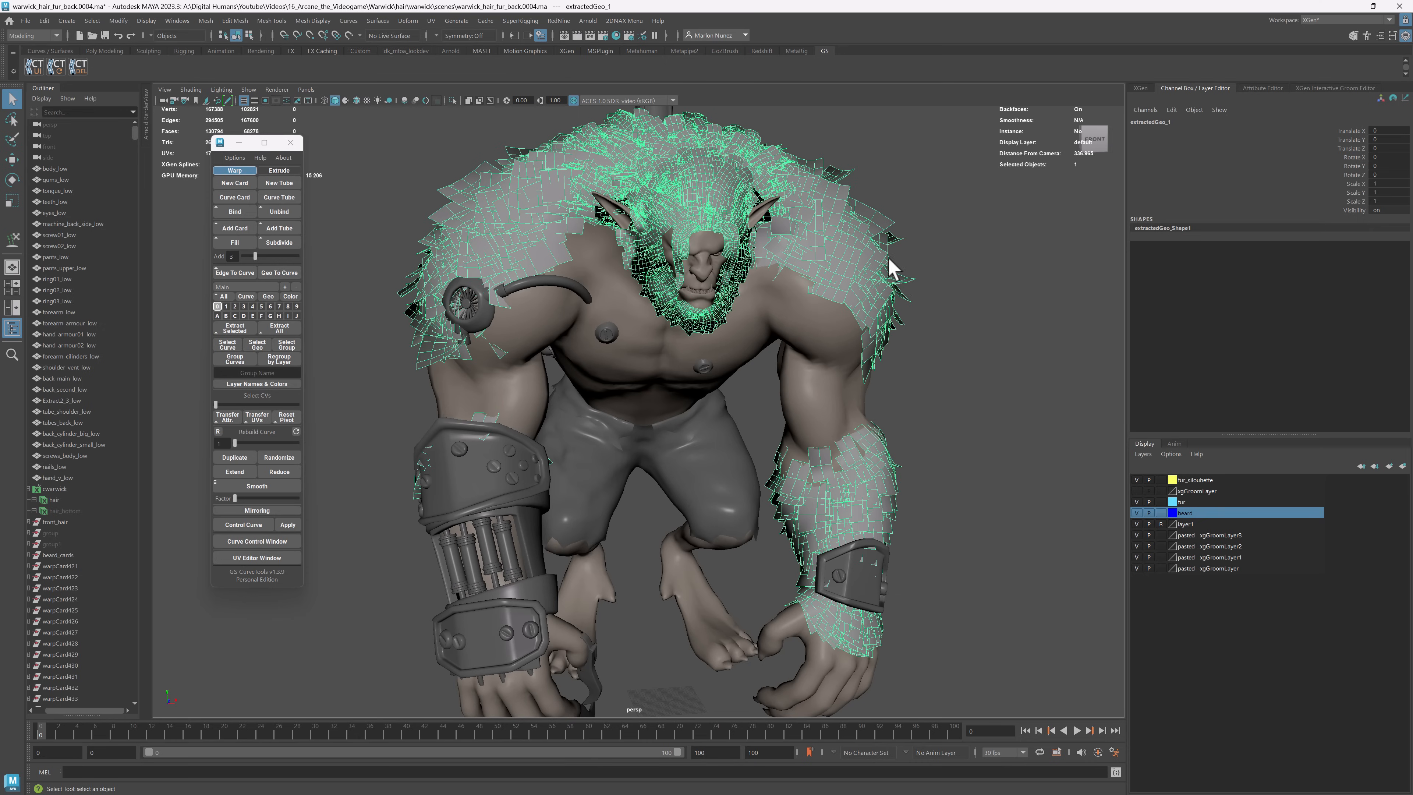
# - Hide the extracted hair and fur mesh so the textured cards can be checked on the character
pyautogui.keyDown('alt'); pyautogui.moveTo(889, 258); pyautogui.dragTo(904, 258); pyautogui.keyUp('alt')
pyautogui.hotkey('ctrl', 'h')
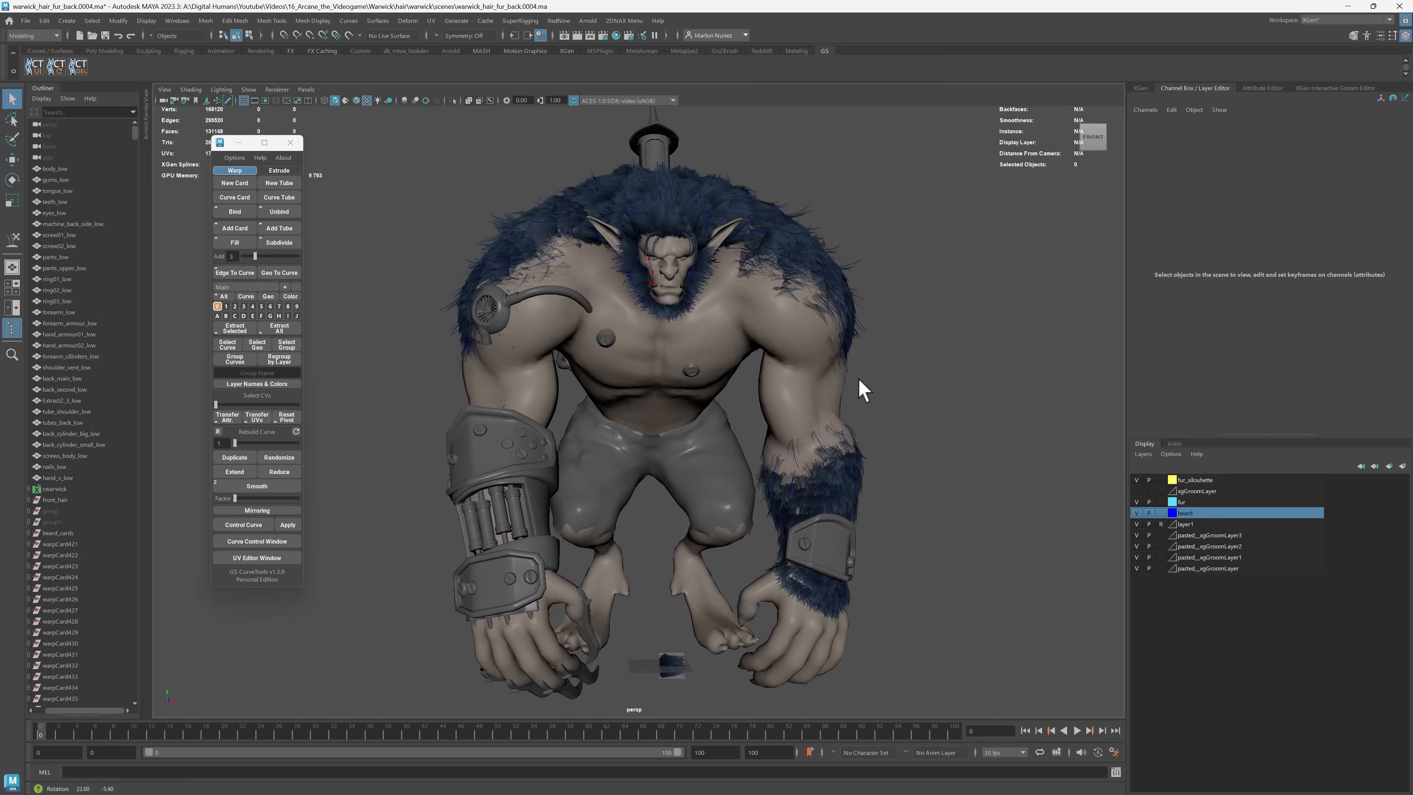
pyautogui.keyDown('alt'); pyautogui.moveTo(858, 384); pyautogui.dragTo(835, 384); pyautogui.keyUp('alt')
pyautogui.scroll(5, 608, 331)
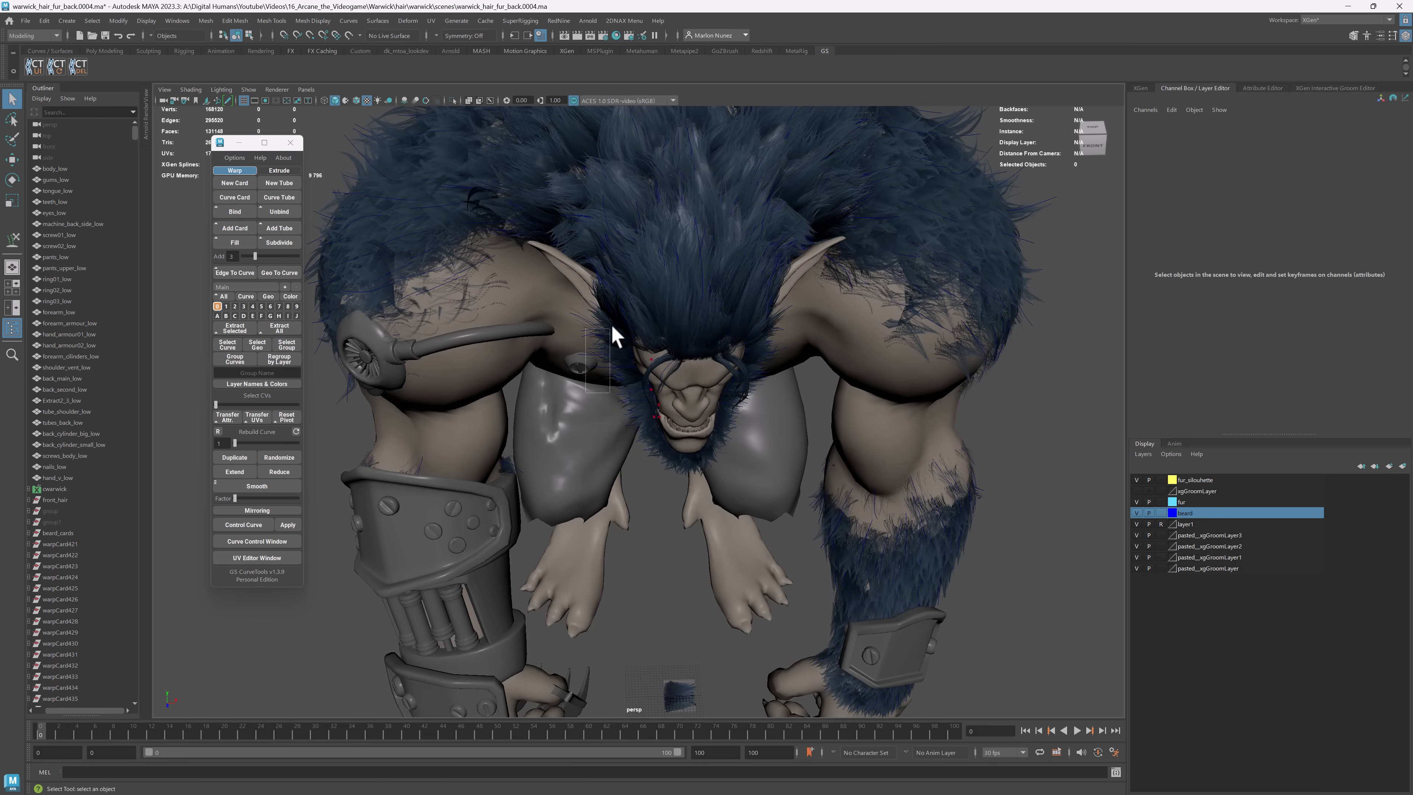
# - Select the beard cards along both cheeks and set their length to 35
pyautogui.keyDown('alt'); pyautogui.moveTo(609, 331); pyautogui.dragTo(808, 442); pyautogui.keyUp('alt')
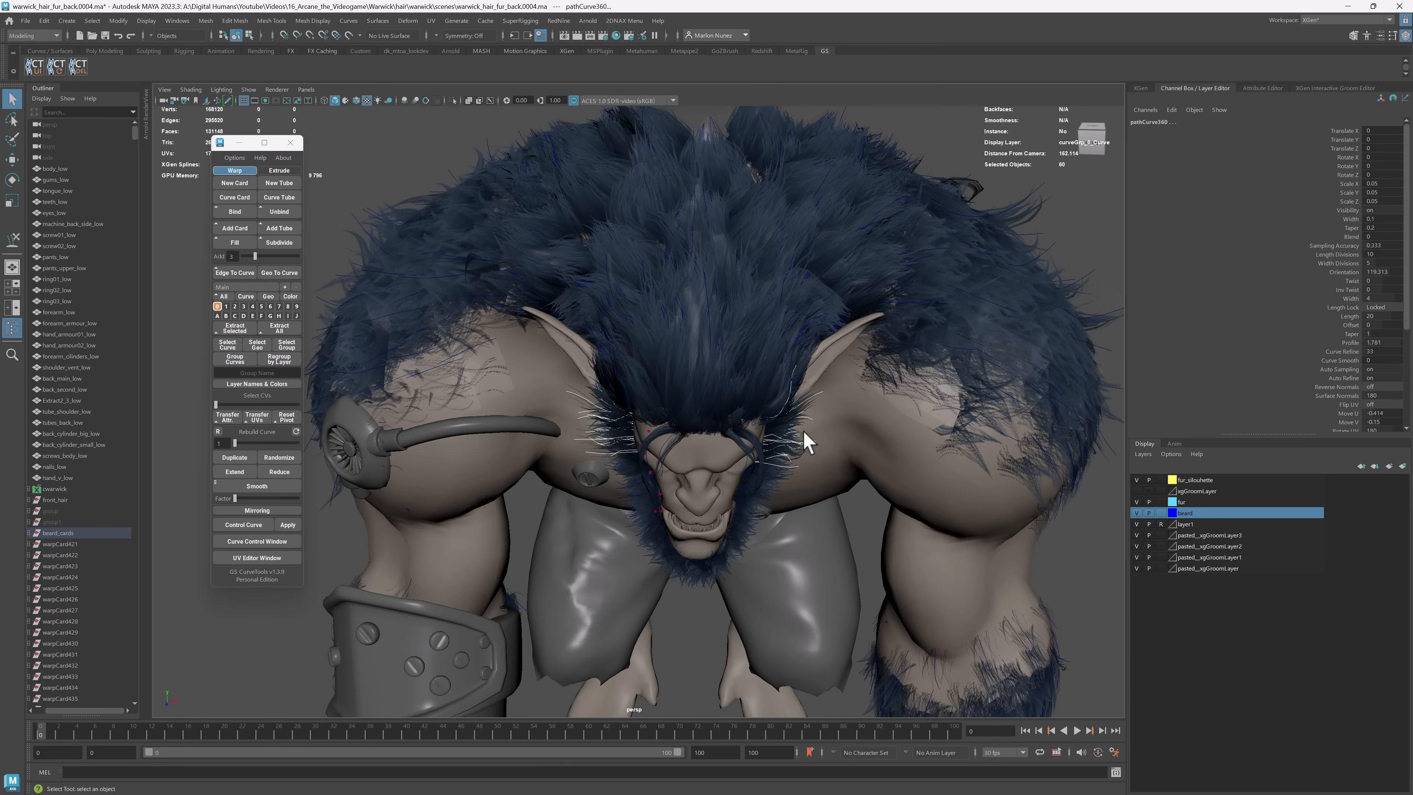
pyautogui.scroll(3, 717, 406)
pyautogui.keyDown('alt'); pyautogui.moveTo(717, 407); pyautogui.dragTo(690, 409); pyautogui.keyUp('alt')
pyautogui.doubleClick(841, 349)
pyautogui.keyDown('alt'); pyautogui.moveTo(710, 398); pyautogui.dragTo(679, 400, button='middle'); pyautogui.keyUp('alt')
pyautogui.moveTo(849, 349); pyautogui.dragTo(801, 350)
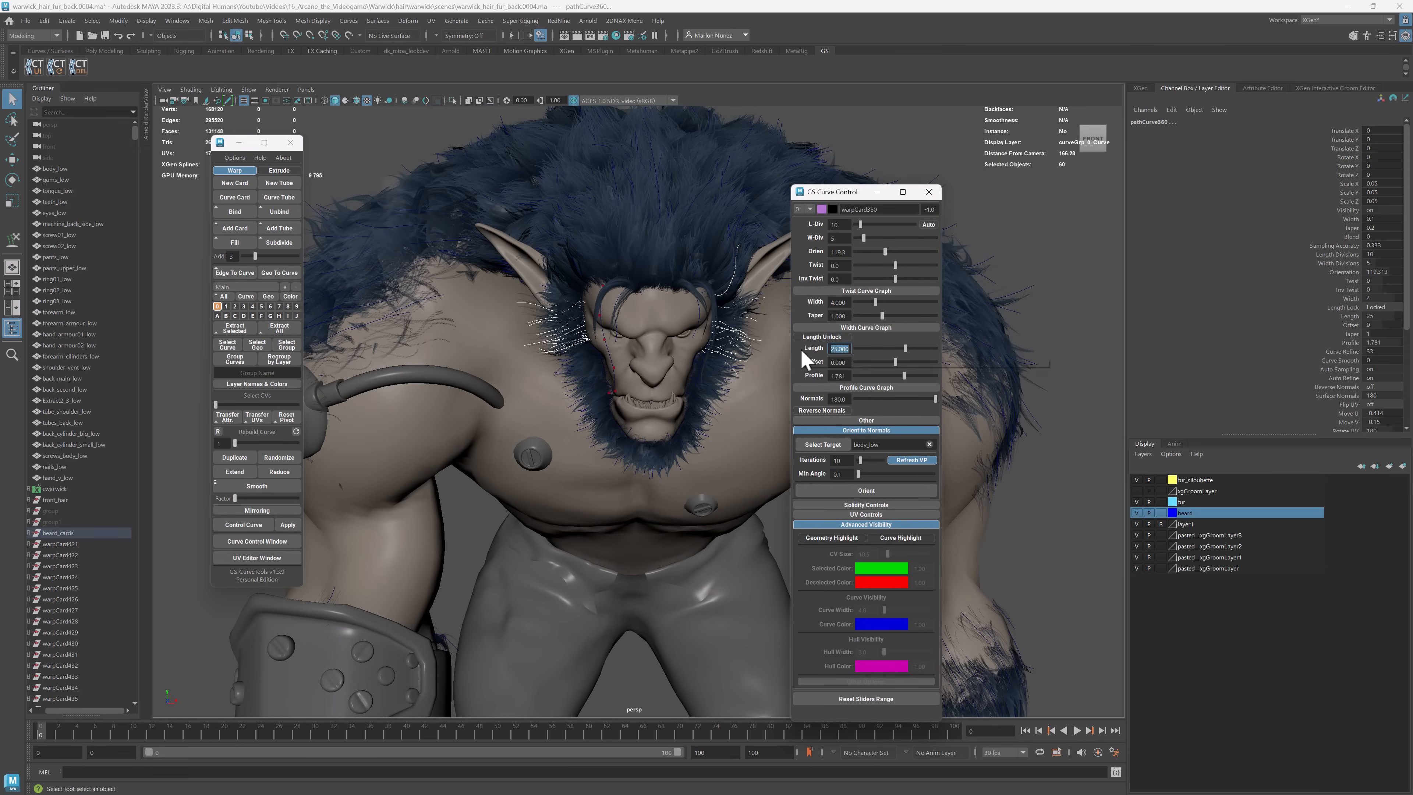
pyautogui.write('35')
pyautogui.press('Return')
pyautogui.keyDown('alt'); pyautogui.moveTo(640, 356); pyautogui.dragTo(634, 423); pyautogui.keyUp('alt')
pyautogui.moveTo(514, 368); pyautogui.dragTo(501, 379)
pyautogui.keyDown('alt'); pyautogui.moveTo(670, 425); pyautogui.dragTo(577, 467); pyautogui.keyUp('alt')
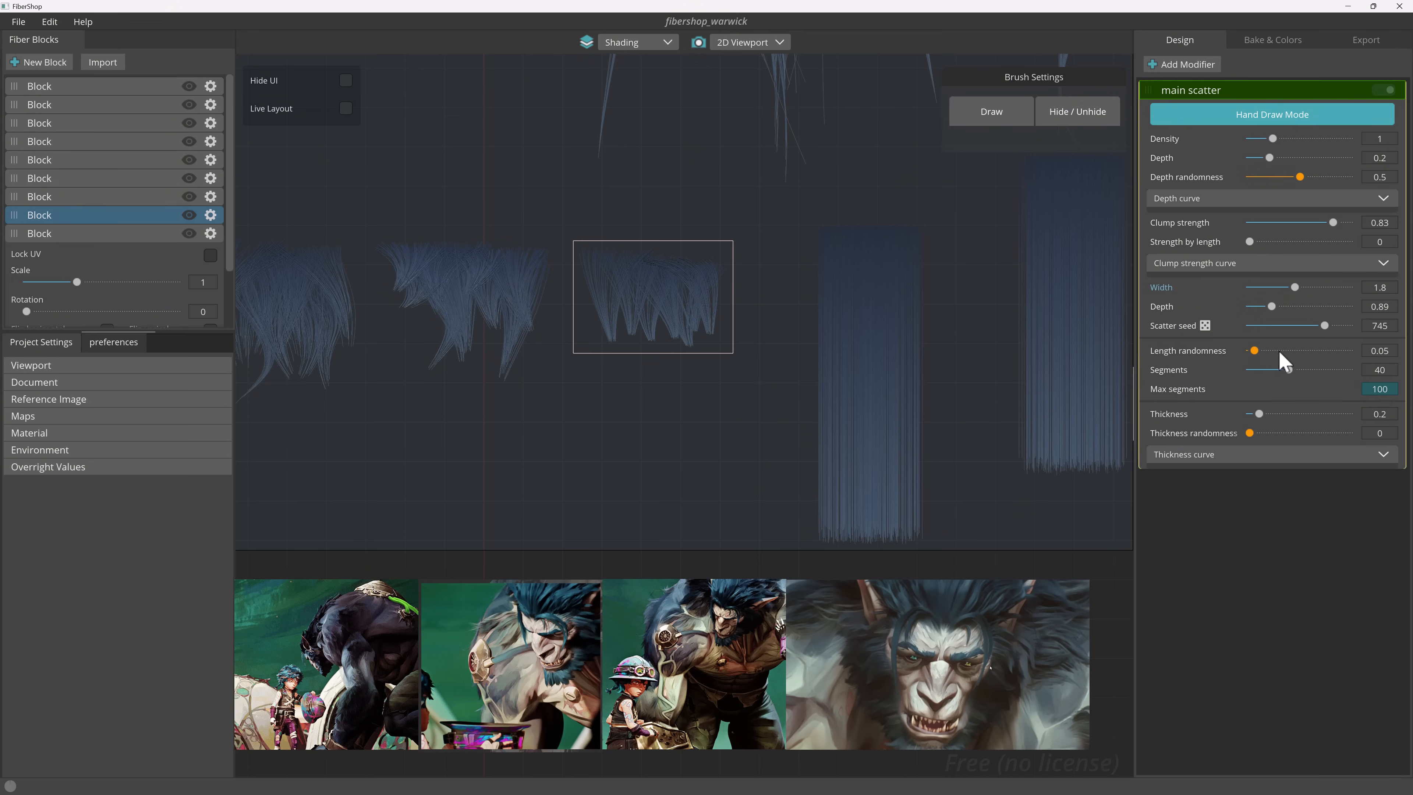
# - Switch to FiberShop, enable hand draw mode for the long fiber block and draw a strand guide down its length
pyautogui.scroll(-3, 918, 327)
pyautogui.moveTo(848, 358); pyautogui.dragTo(791, 374)
pyautogui.click(1196, 68)
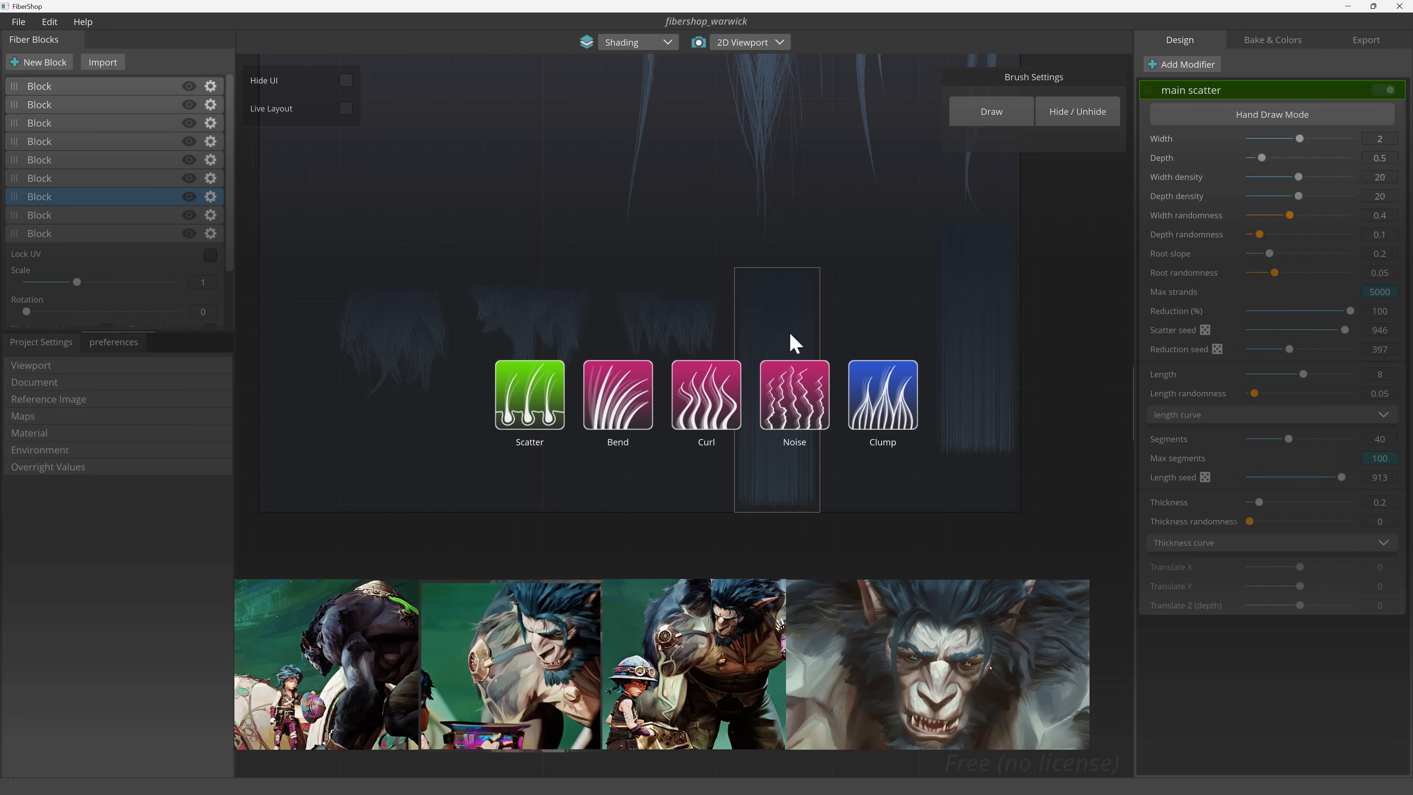
pyautogui.click(1045, 201)
pyautogui.click(1271, 113)
pyautogui.click(1007, 120)
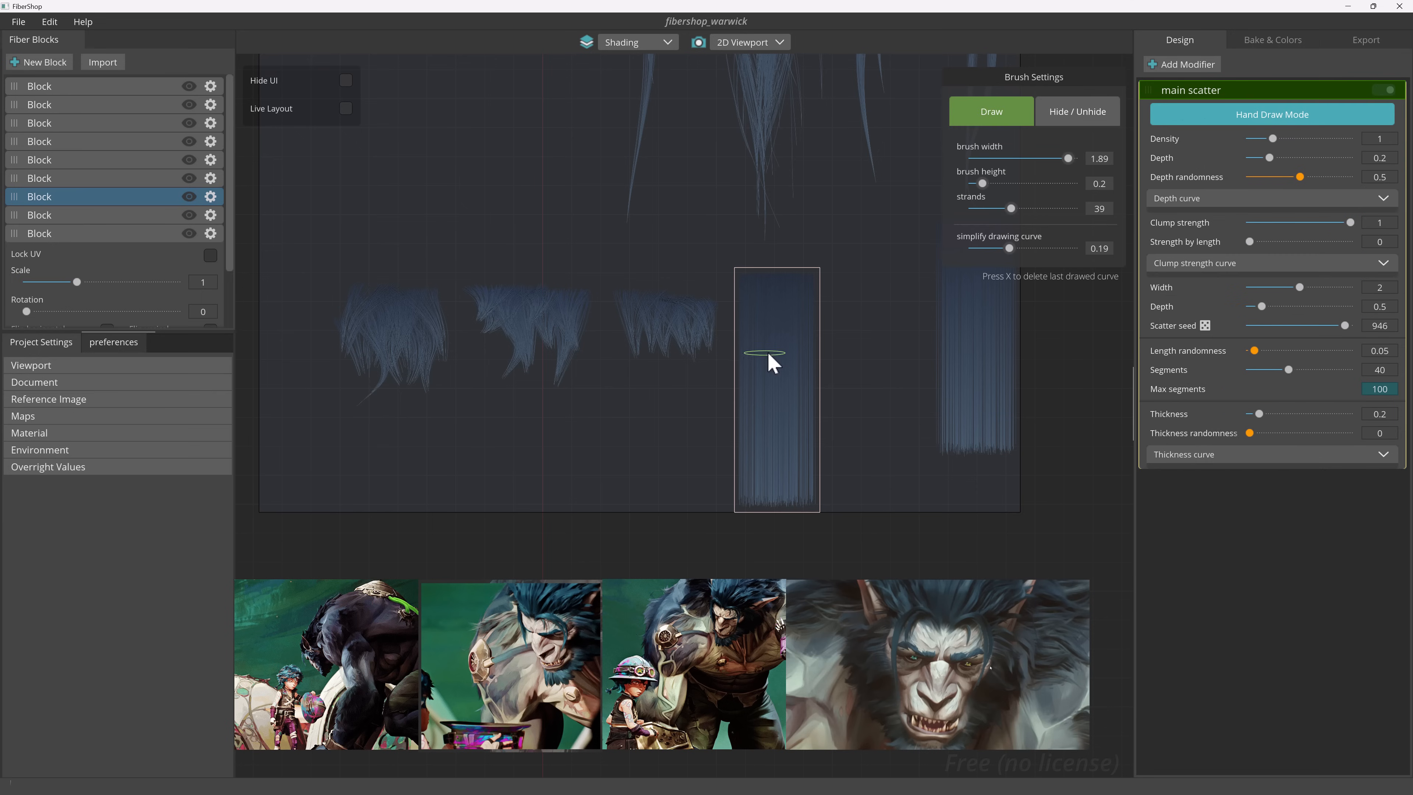
pyautogui.moveTo(761, 291); pyautogui.dragTo(749, 415)
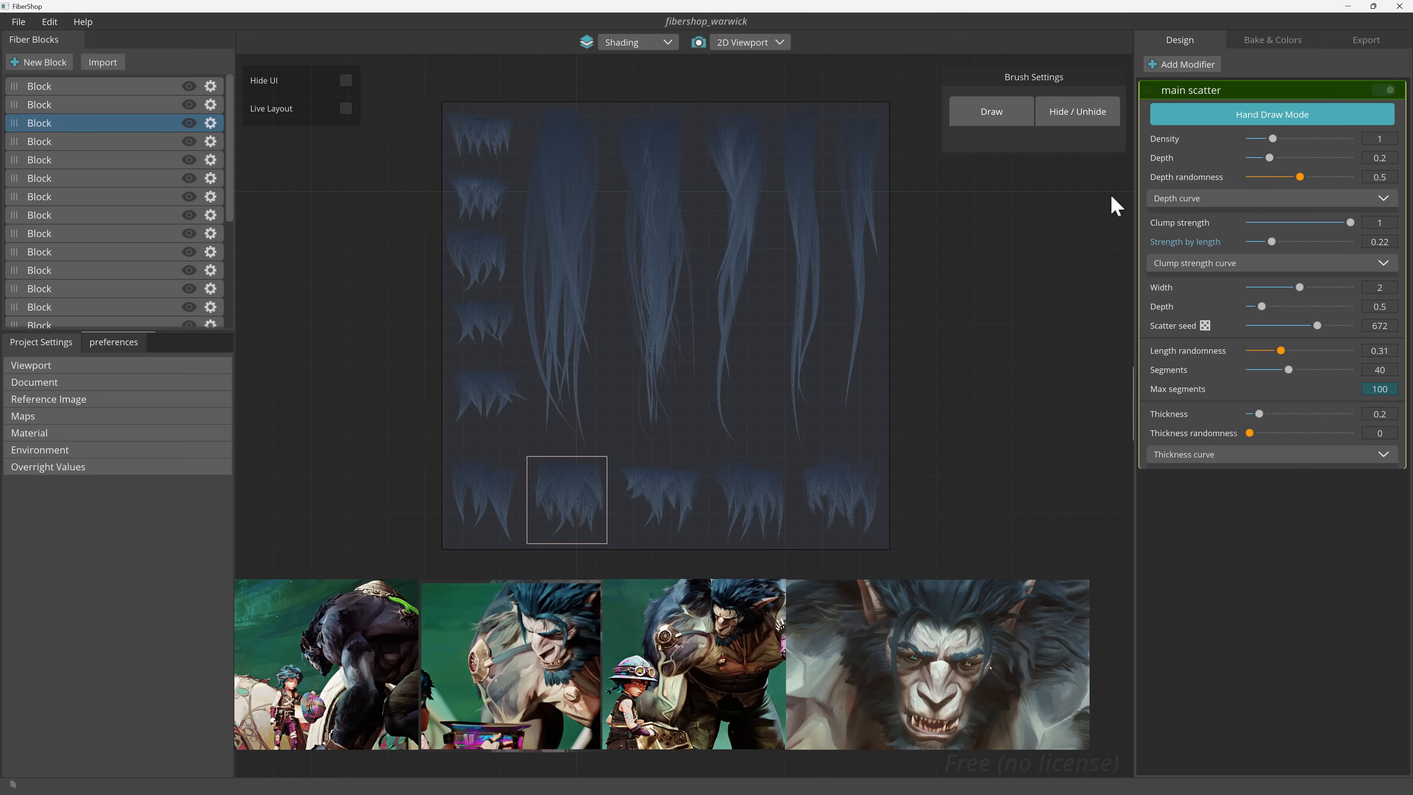
# - Inspect the fiber clumps in the 3D viewport and review the available modifiers for the straight long block
pyautogui.click(748, 42)
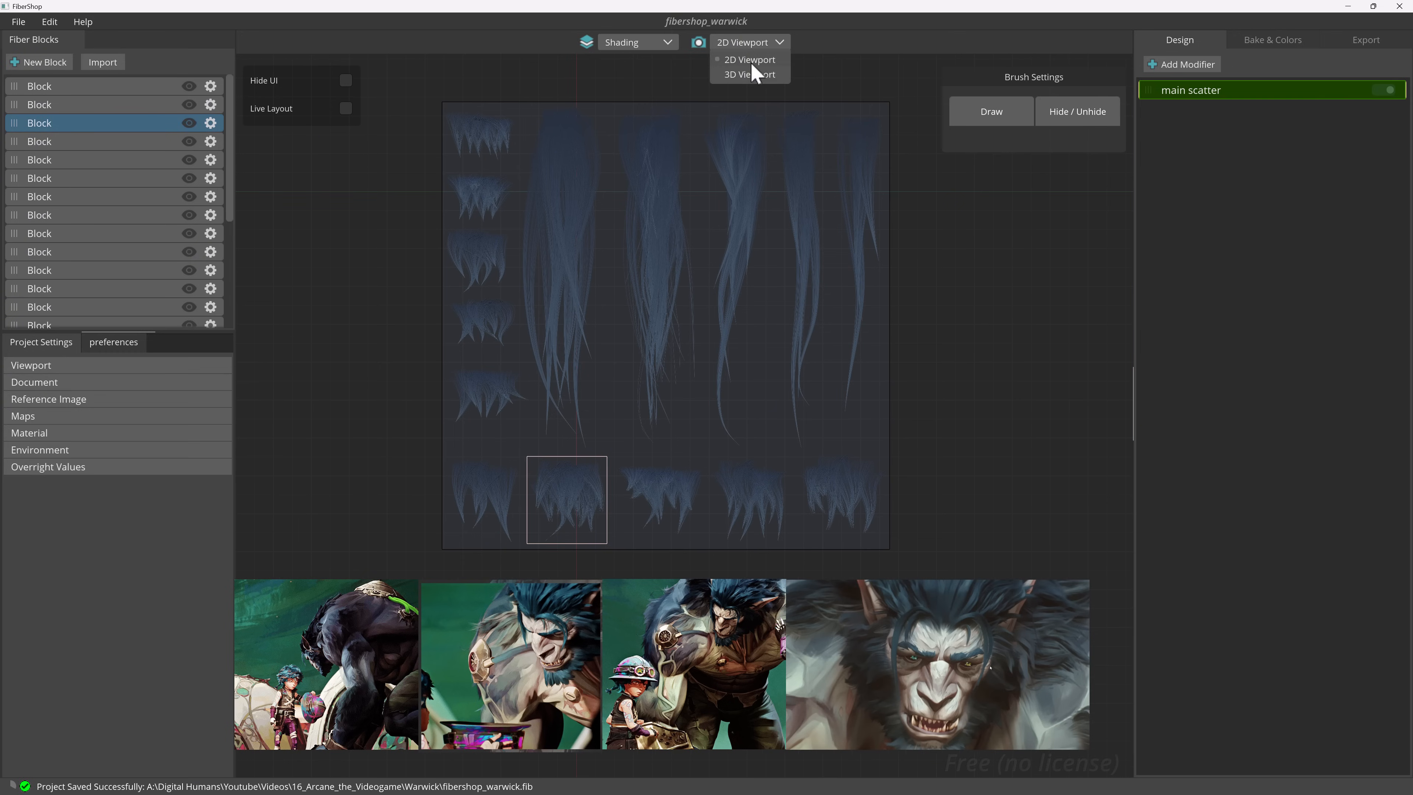
pyautogui.click(746, 67)
pyautogui.moveTo(766, 85); pyautogui.dragTo(809, 369)
pyautogui.moveTo(804, 359); pyautogui.dragTo(835, 356)
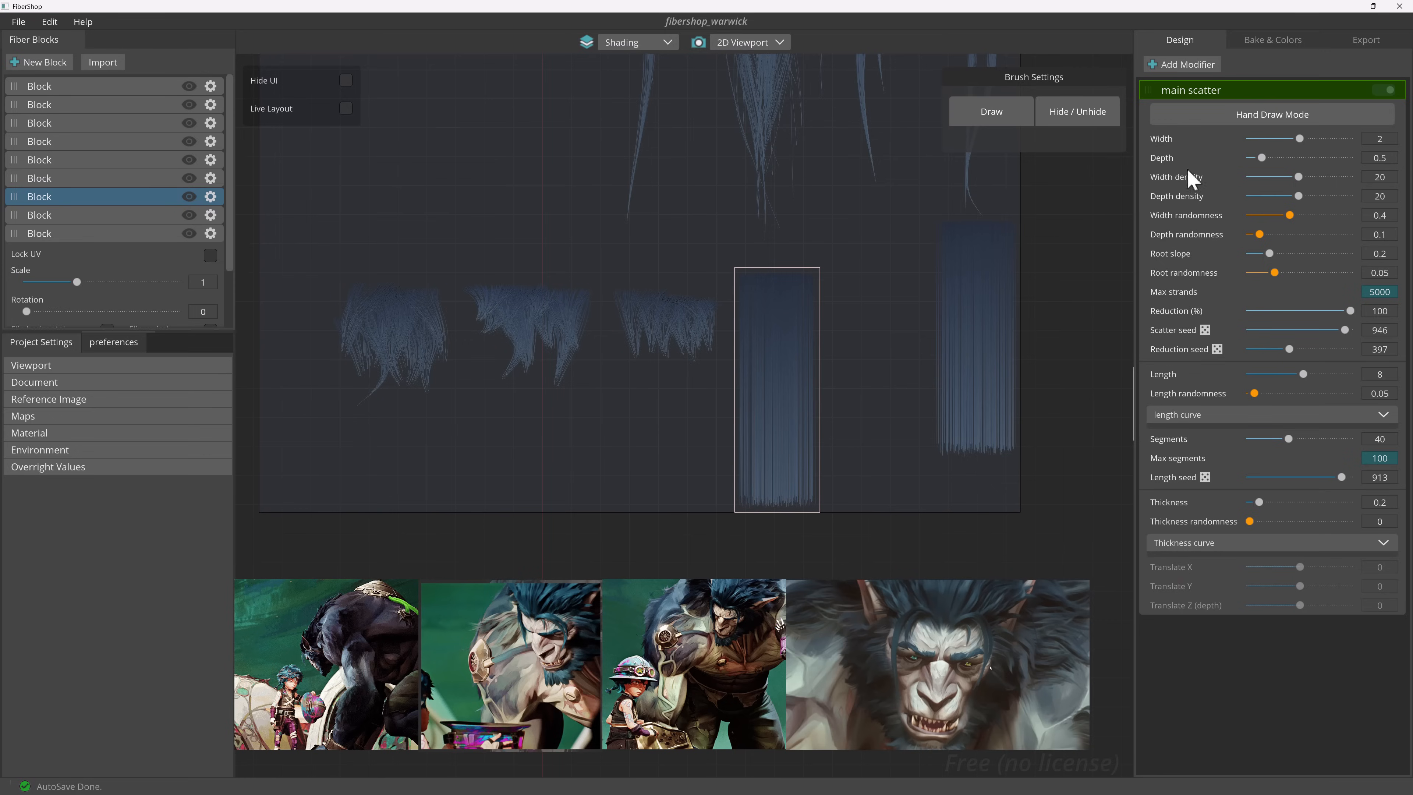
pyautogui.click(1195, 65)
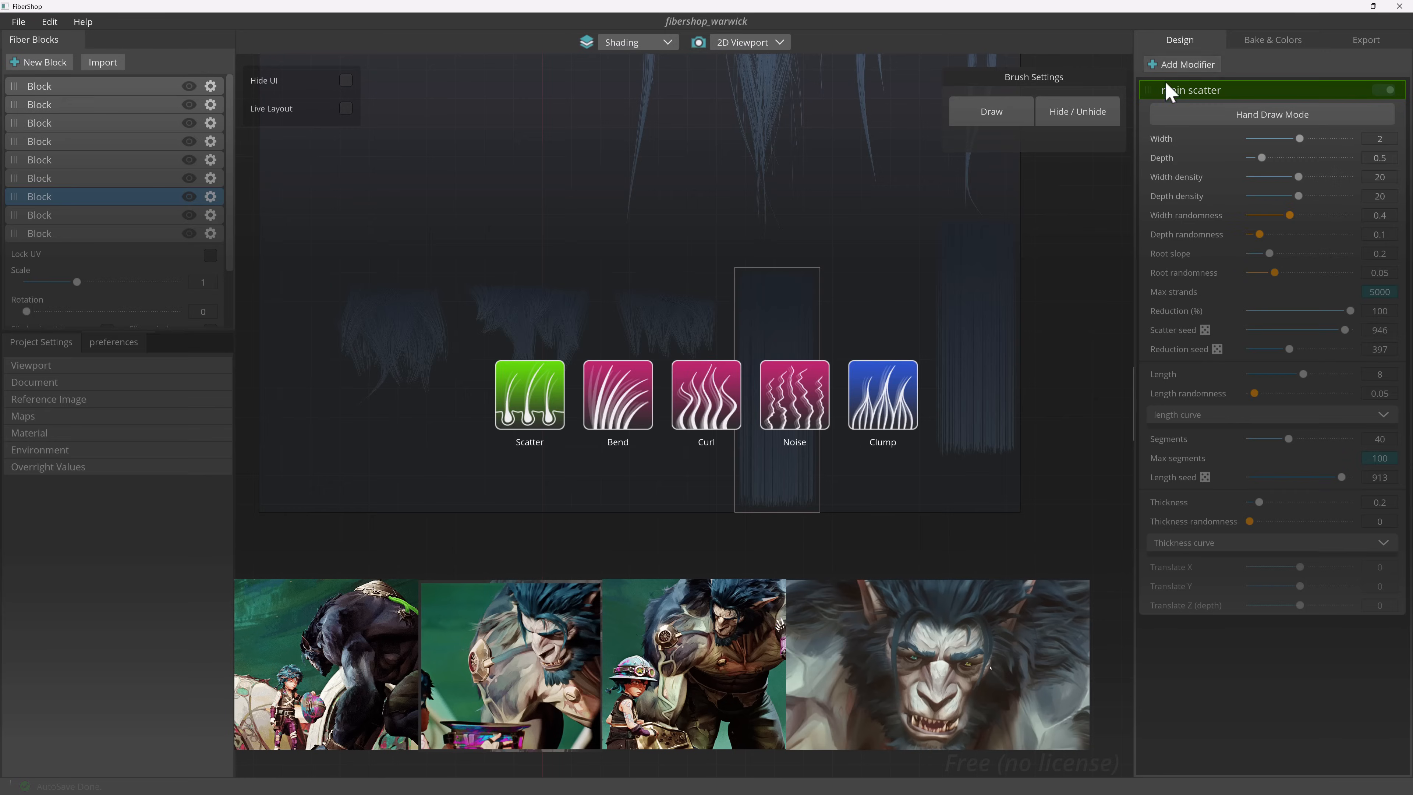
pyautogui.click(1240, 150)
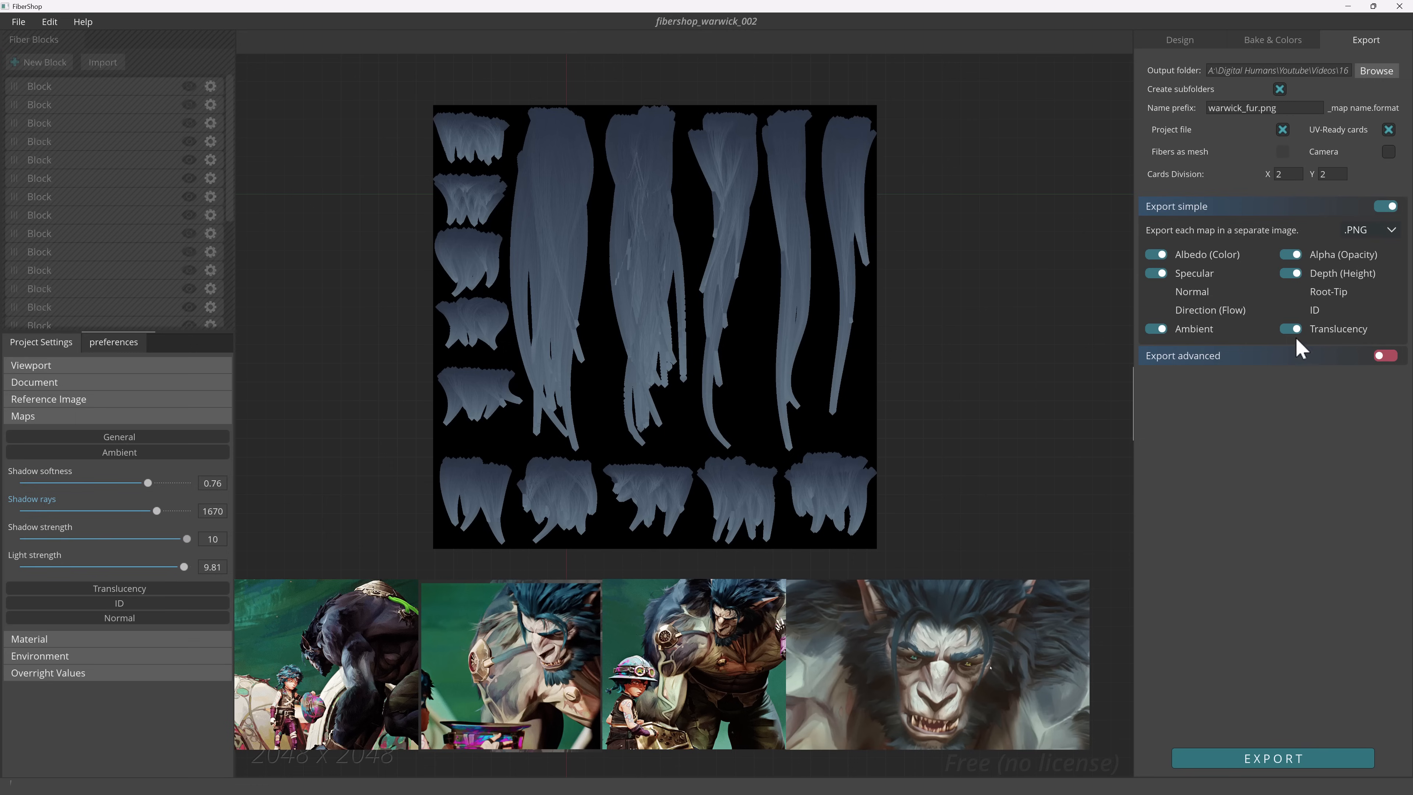
# - Open the exported warwick_fur albedo and alpha textures from the textures folder to inspect them
pyautogui.hotkey('alt', 'Tab')
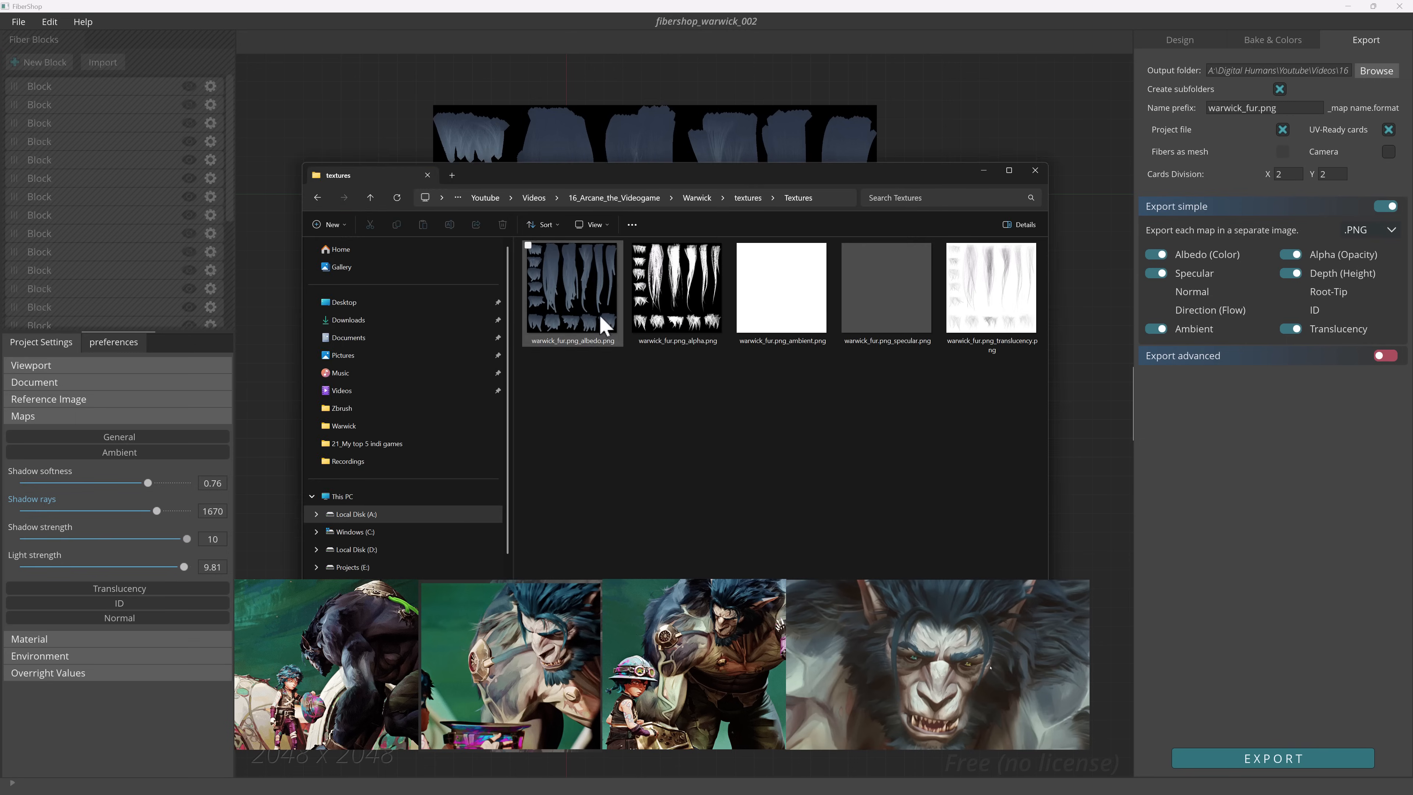
pyautogui.doubleClick(572, 290)
pyautogui.click(1163, 77)
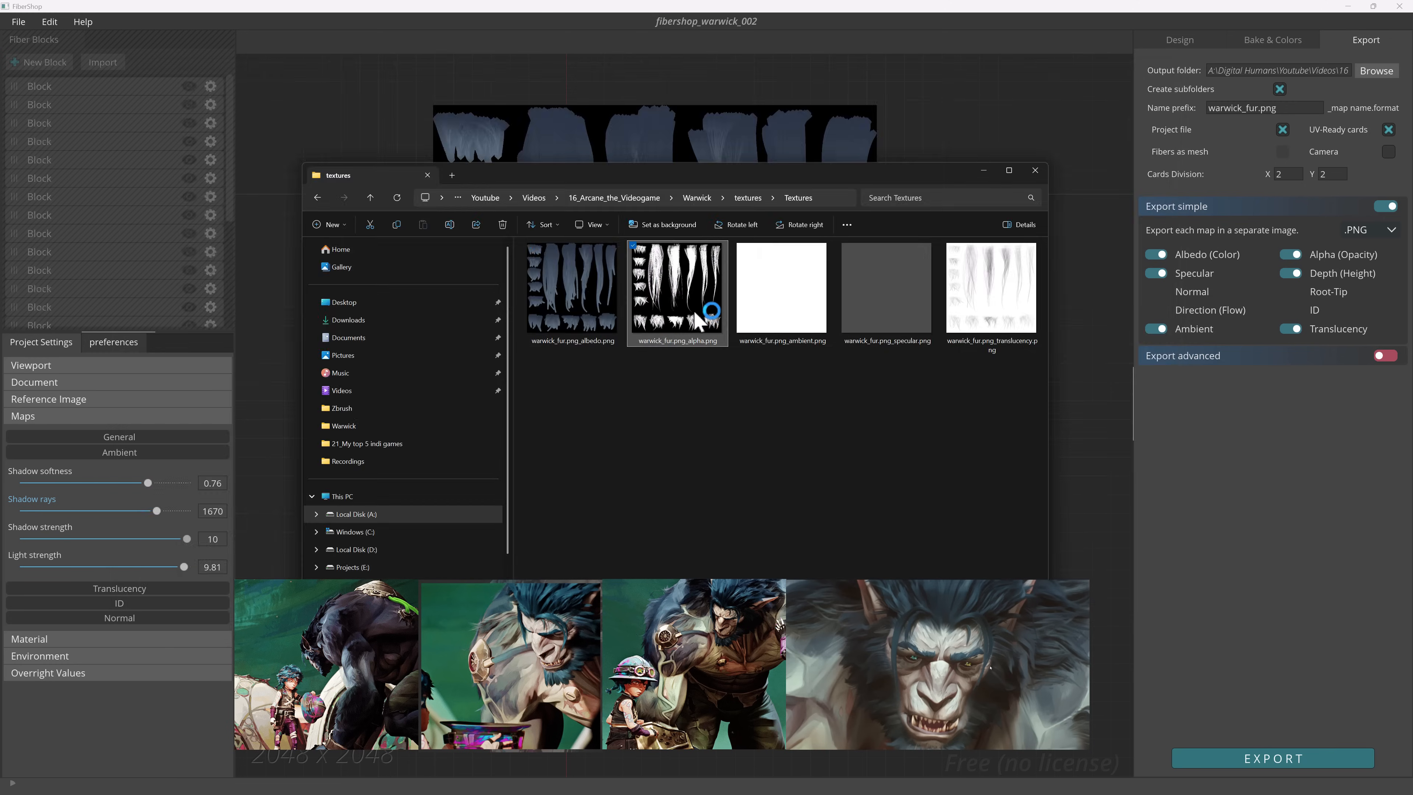
pyautogui.doubleClick(679, 285)
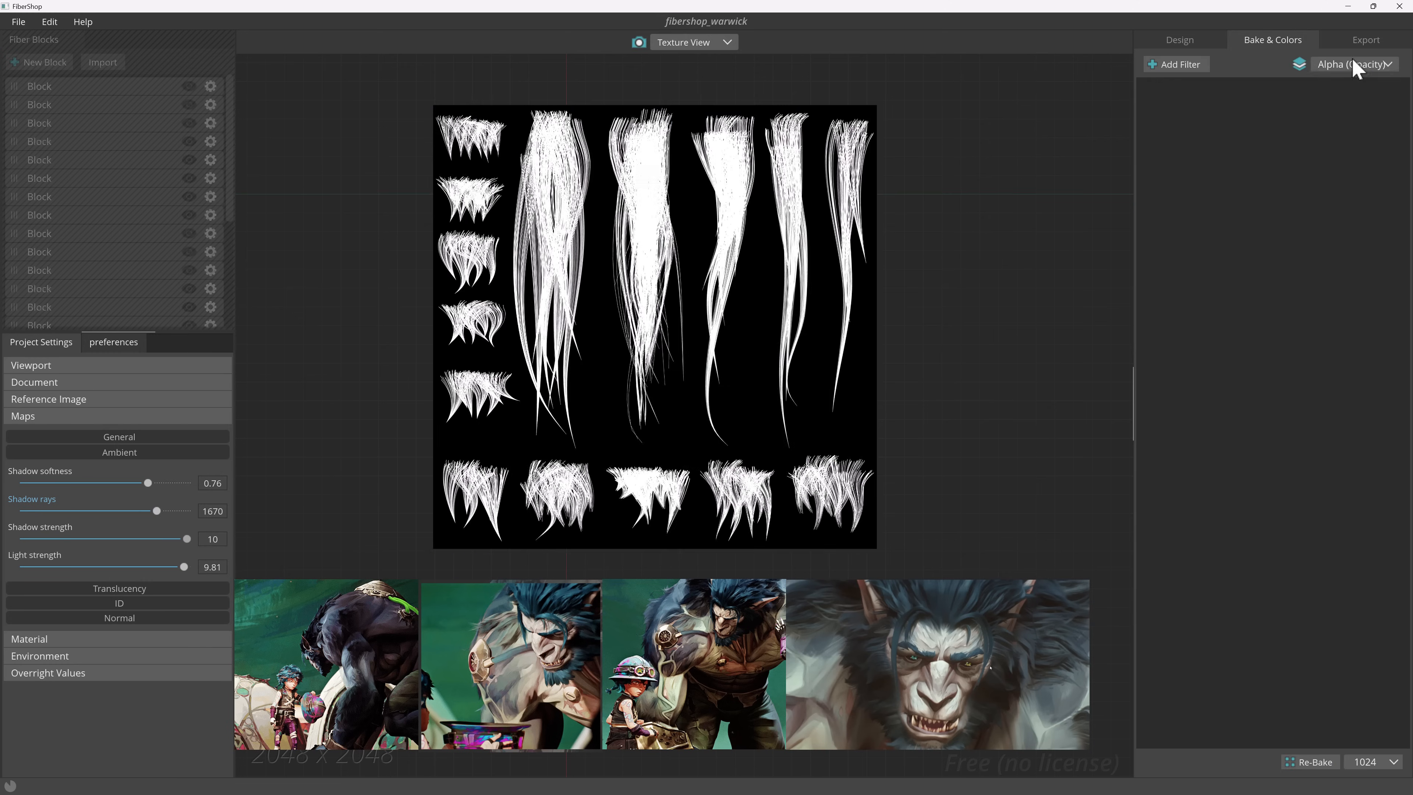
# - Preview the baked fur maps in turn, including Normal and Albedo (Color)
pyautogui.click(1352, 60)
pyautogui.click(1351, 116)
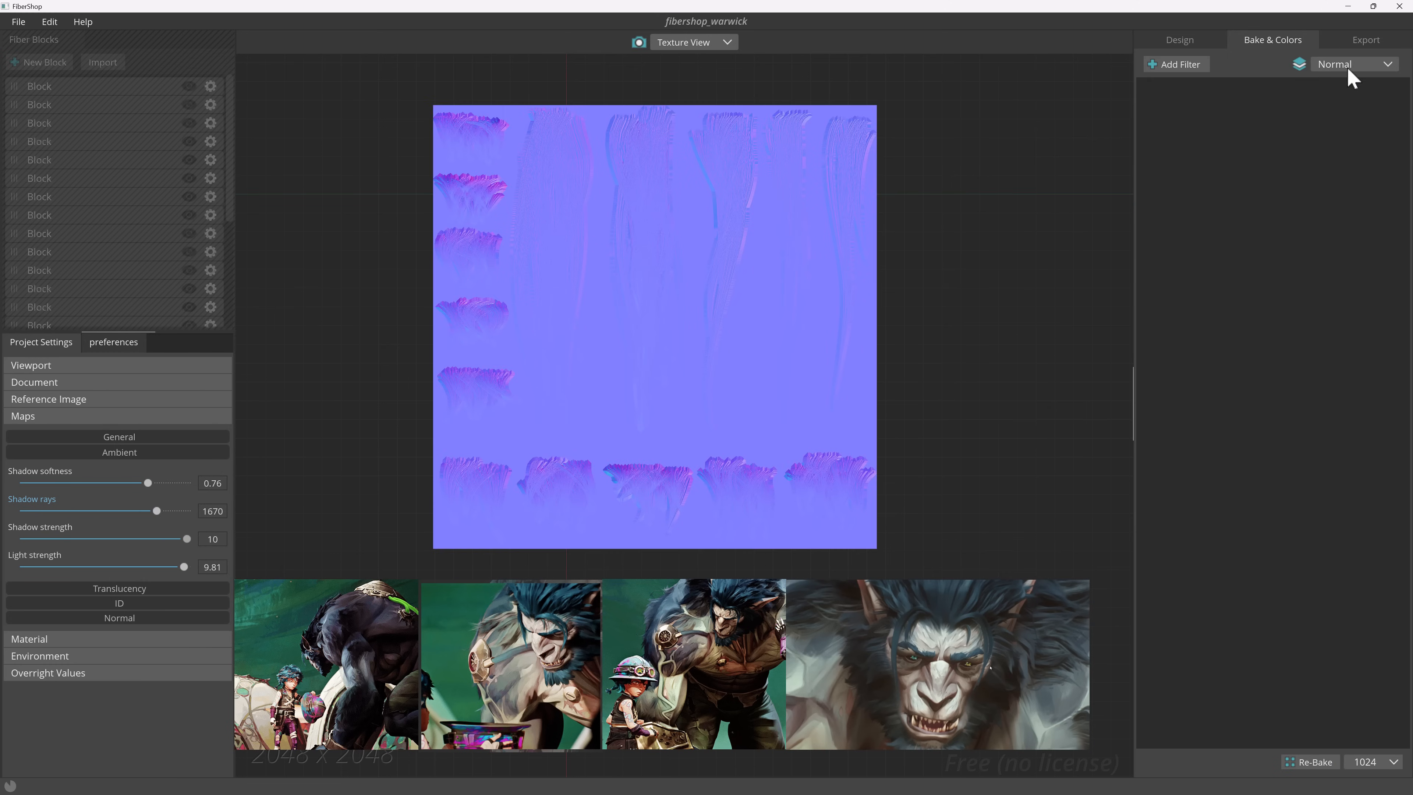
pyautogui.click(1349, 61)
pyautogui.click(1353, 168)
pyautogui.click(1354, 67)
pyautogui.click(1351, 82)
# - Save the FiberShop project as a new version named fibershop_warwick_002
pyautogui.click(18, 21)
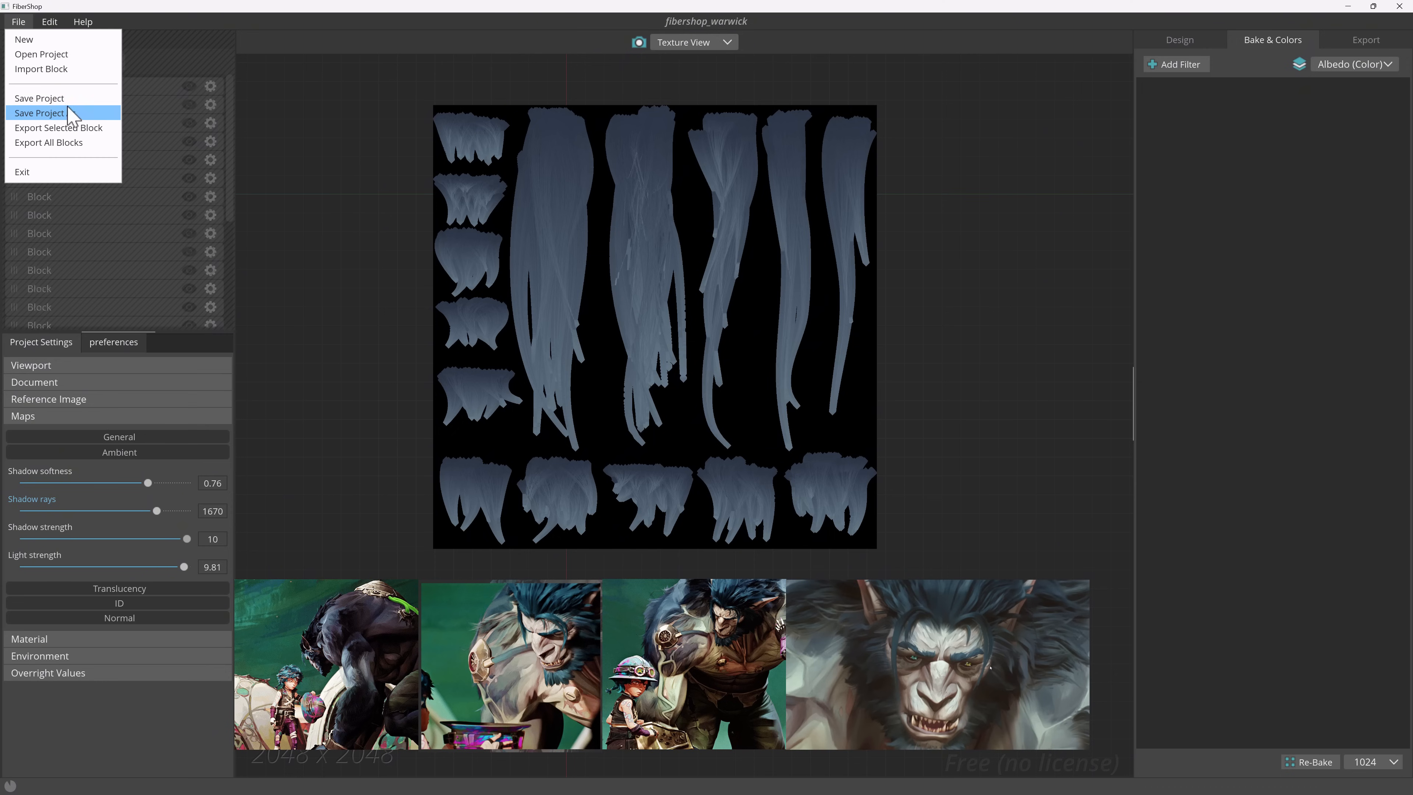
pyautogui.click(63, 107)
pyautogui.press('Return')
# - Set Warwick's textures folder as the export destination, use the name prefix warwick_fur.png and export the maps as PNG
pyautogui.click(1339, 42)
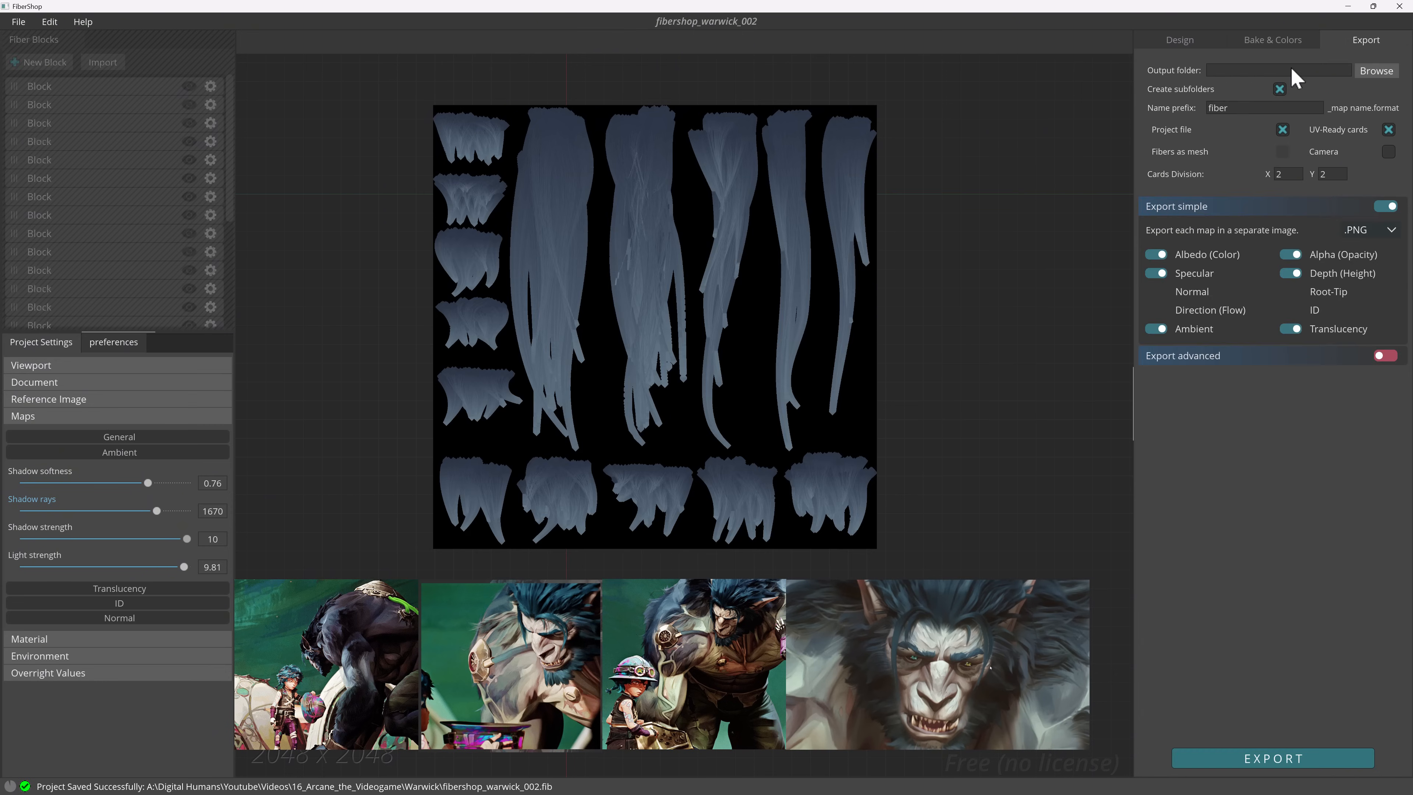
pyautogui.click(1376, 71)
pyautogui.doubleClick(495, 334)
pyautogui.click(967, 573)
pyautogui.moveTo(1236, 108); pyautogui.dragTo(1197, 104)
pyautogui.write('warwi')
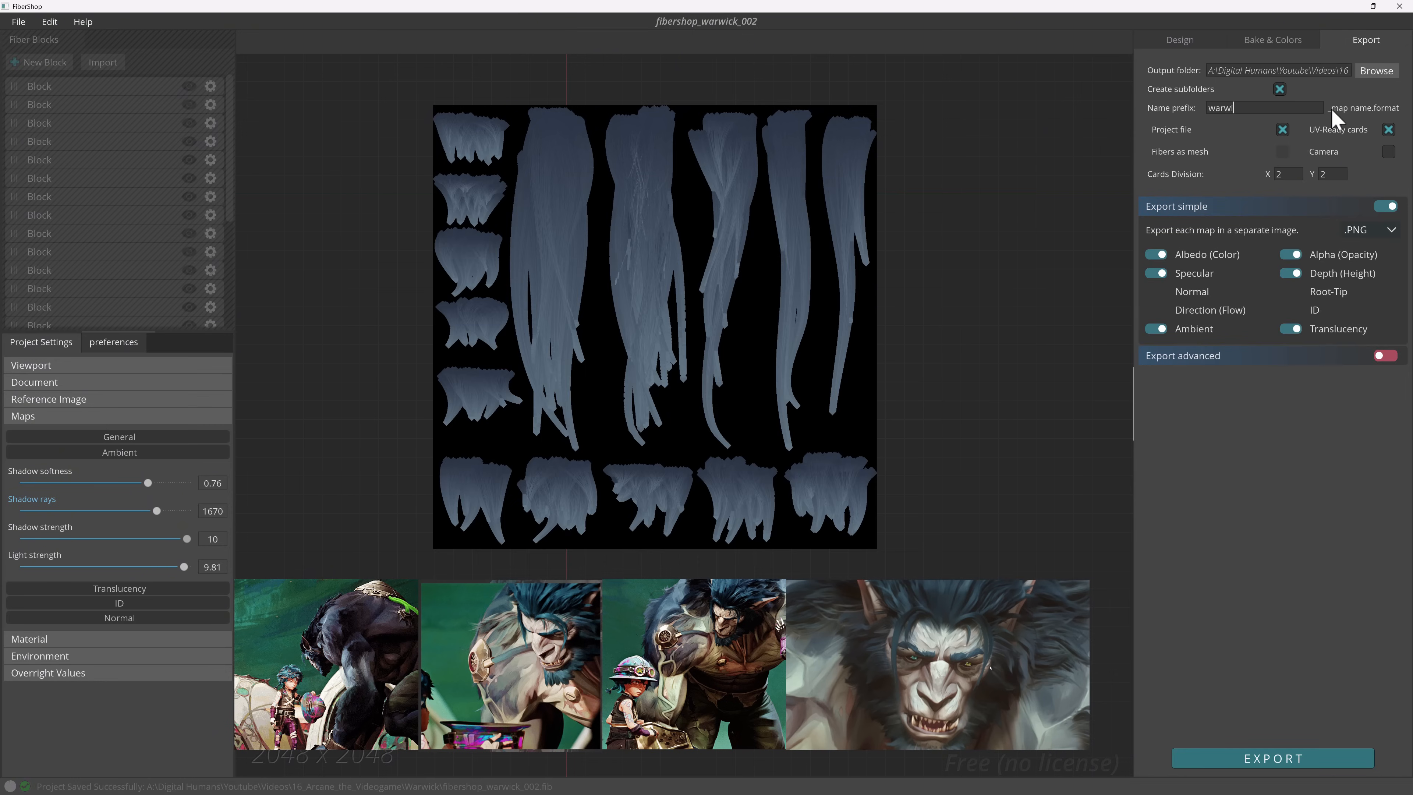
pyautogui.write('ck_fur.png')
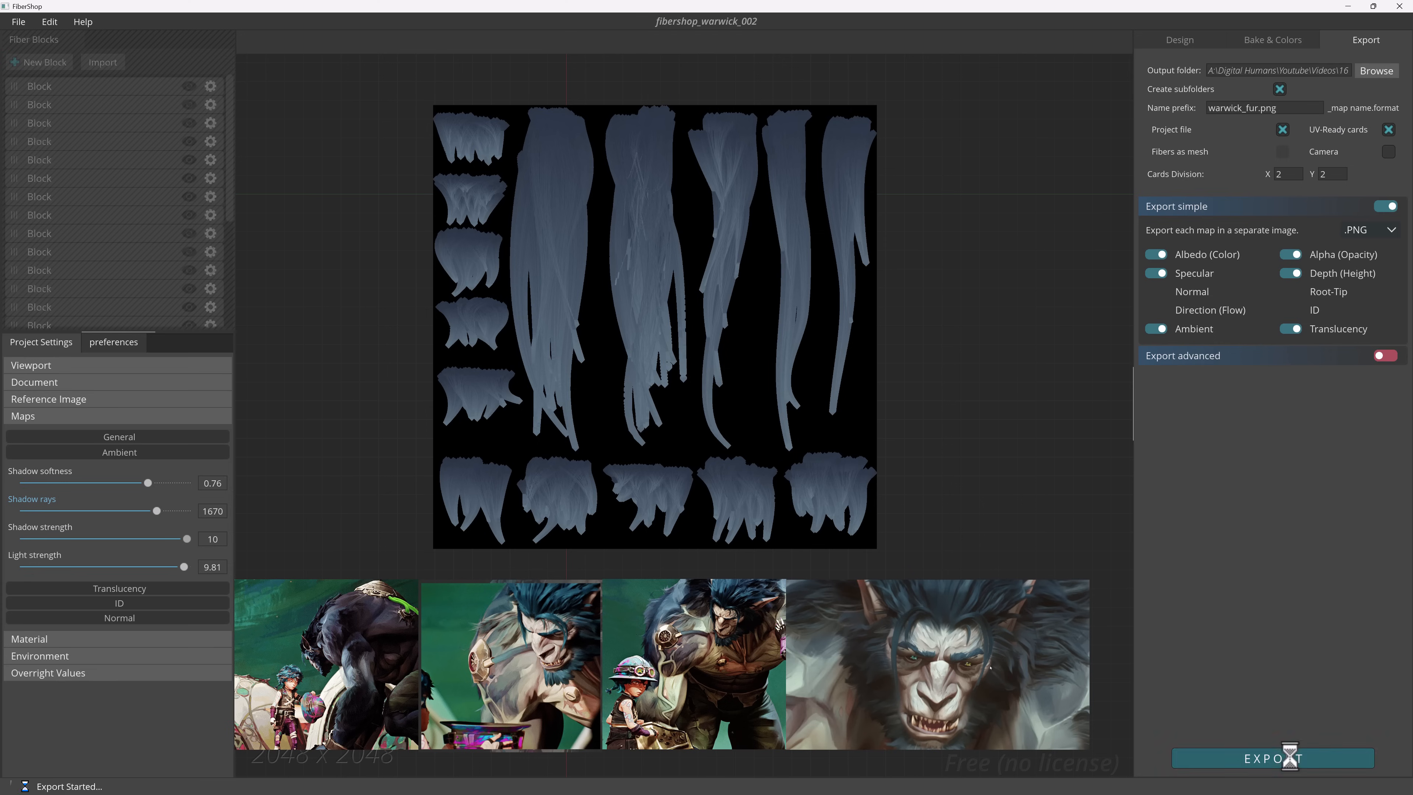
# - View warwick_fur.png_albedo.png and warwick_fur.png_alpha.png in the image viewer to check the new export
pyautogui.doubleClick(599, 316)
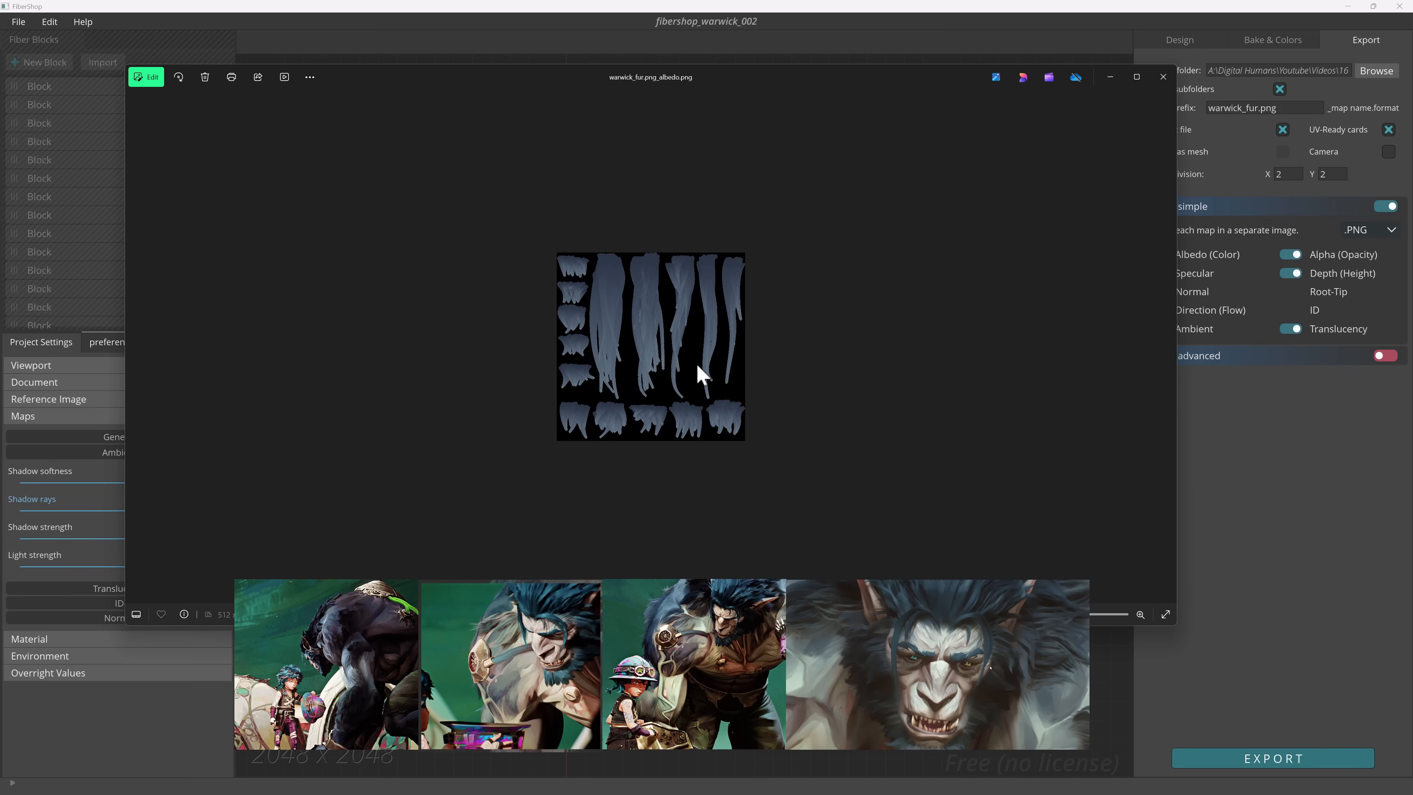
pyautogui.click(1164, 77)
pyautogui.doubleClick(694, 318)
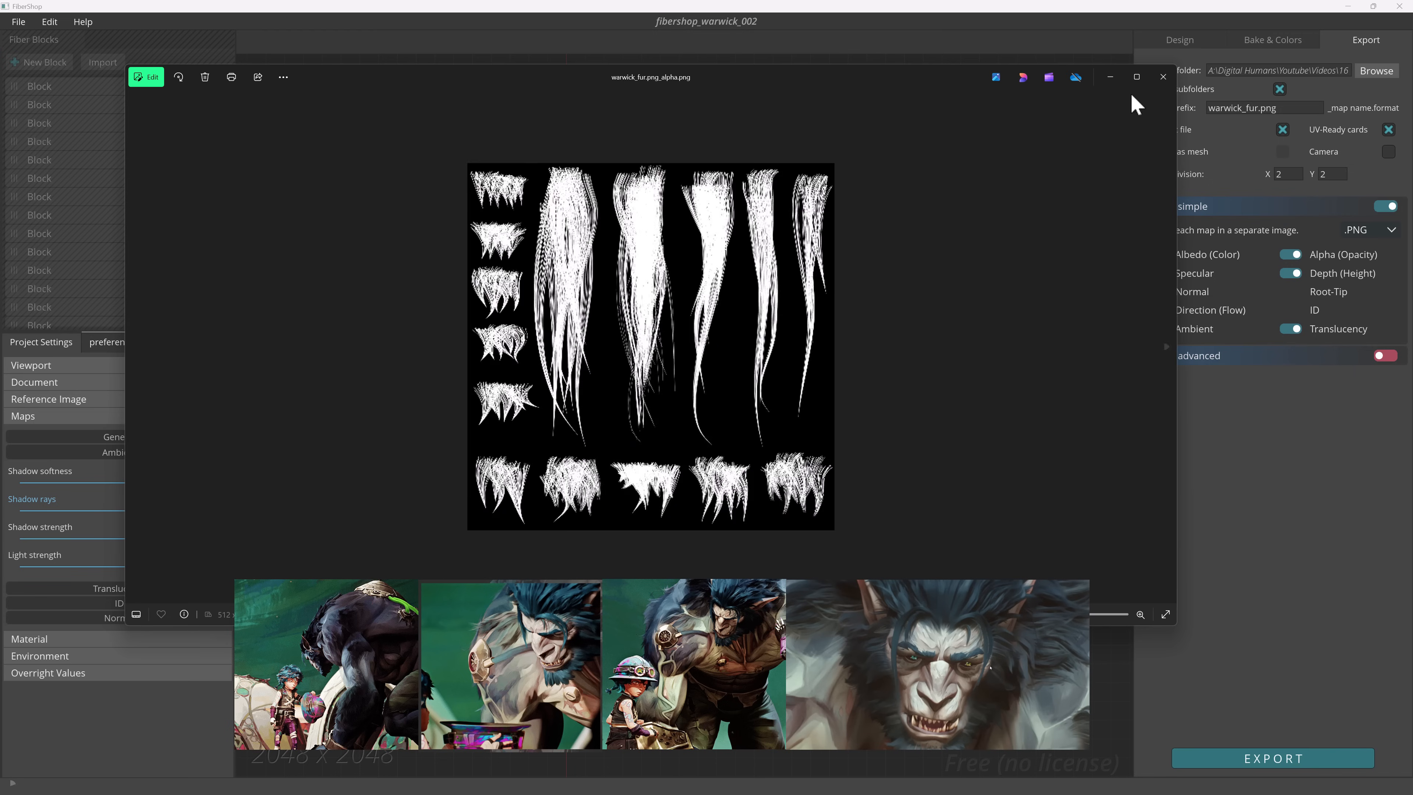
# - Close the alpha map preview, look over the advanced export options and return to the simple export settings
pyautogui.click(1163, 77)
pyautogui.click(1385, 359)
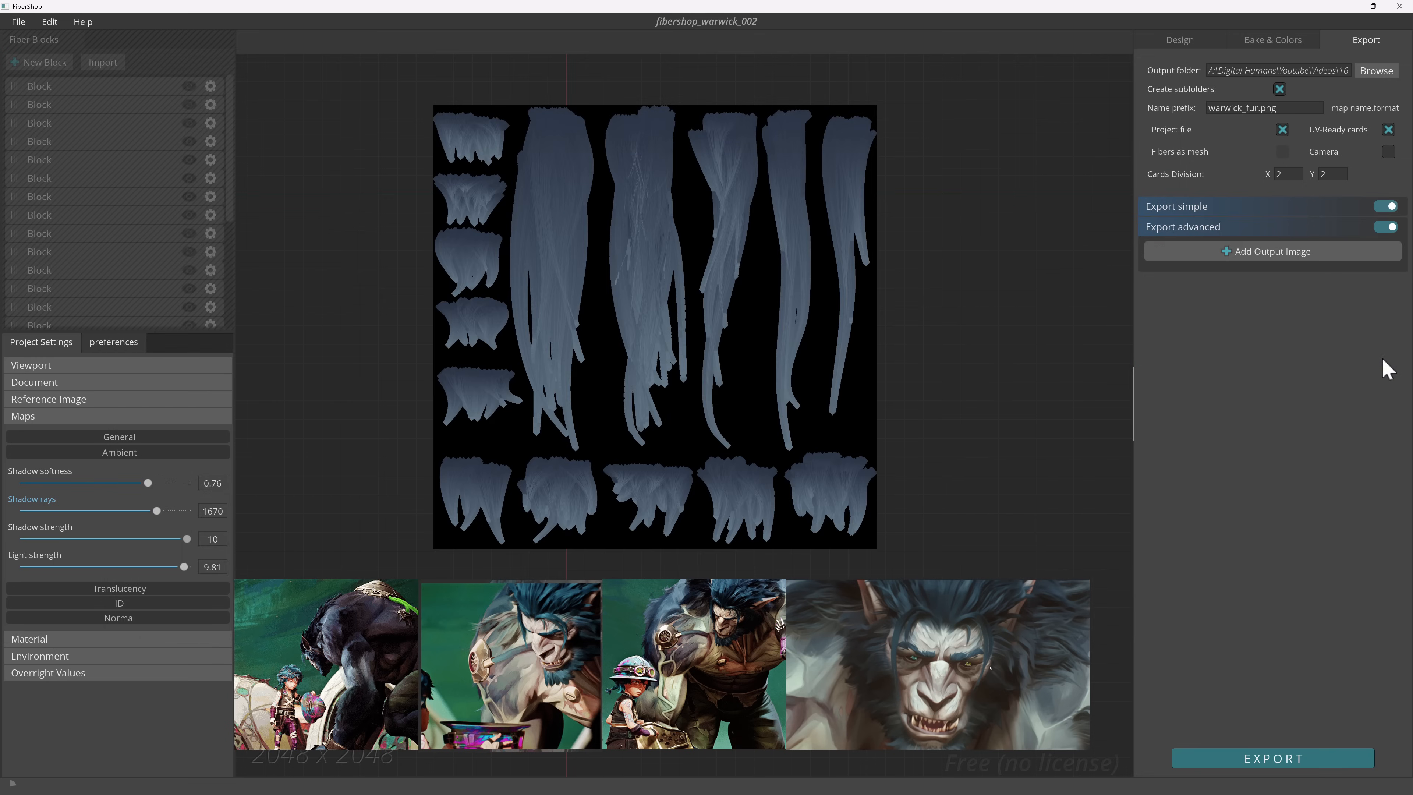
pyautogui.click(1385, 206)
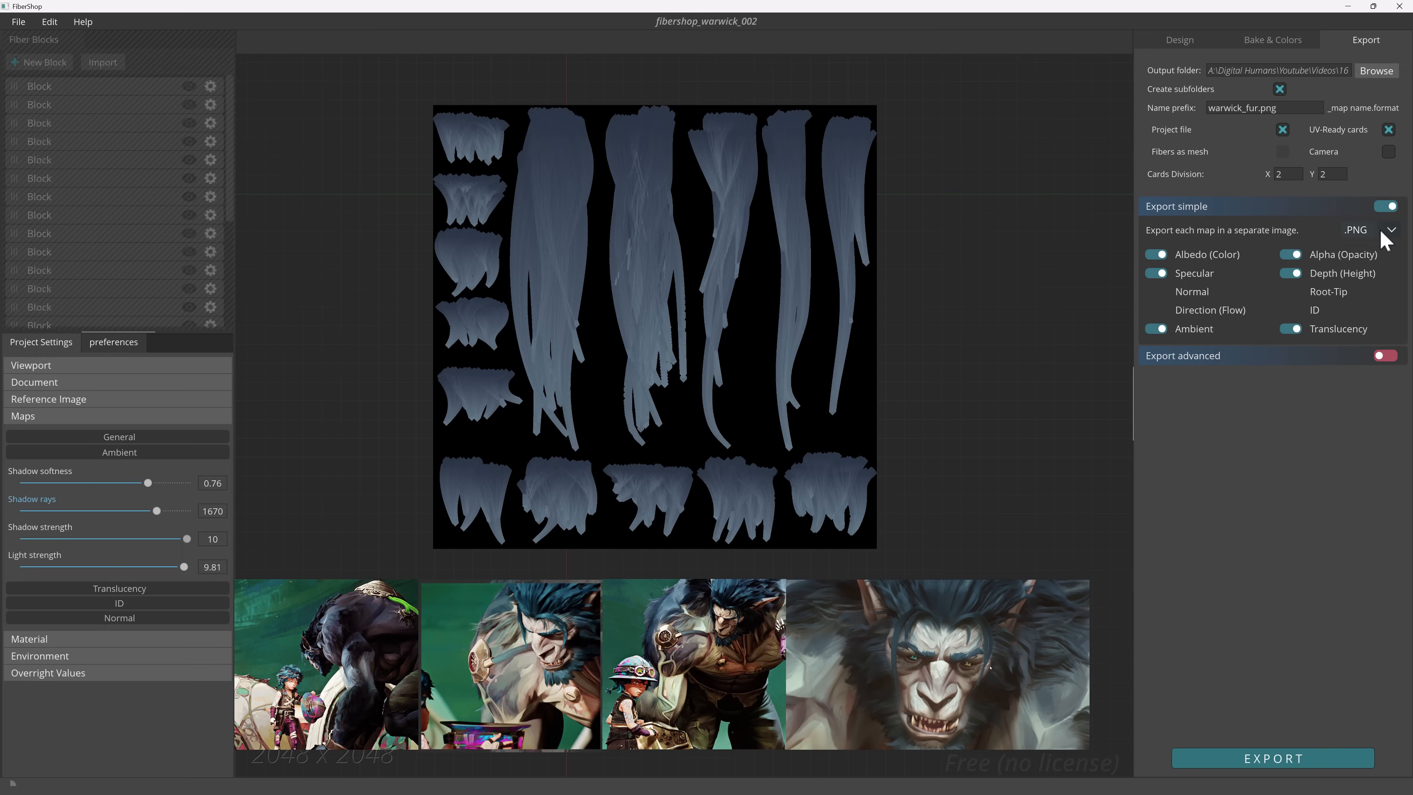
pyautogui.click(23, 23)
pyautogui.click(39, 78)
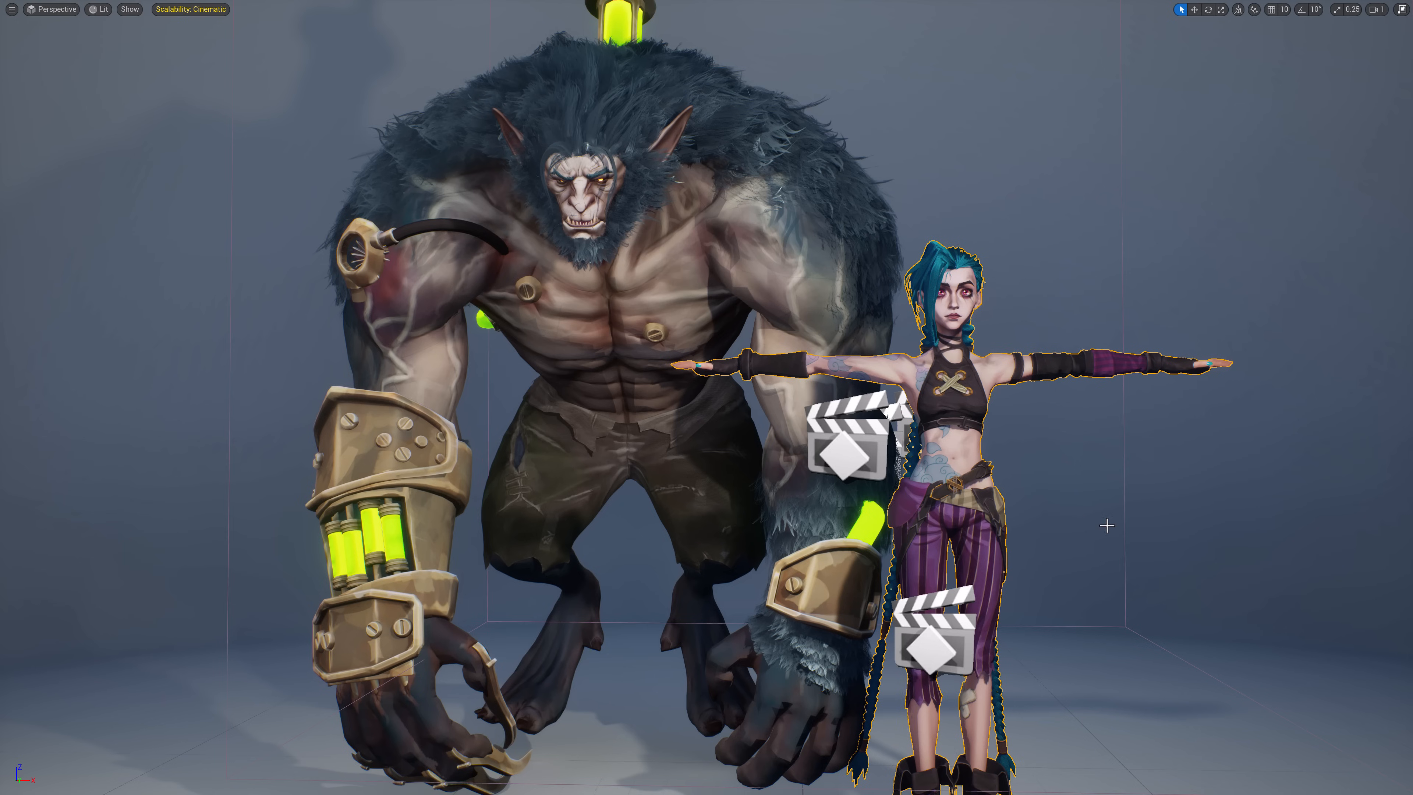
# - Examine the furred character beside the smaller one in Unreal Engine, and its T-posed body in AccuRIG
pyautogui.press('Tab')
pyautogui.click(1042, 517)
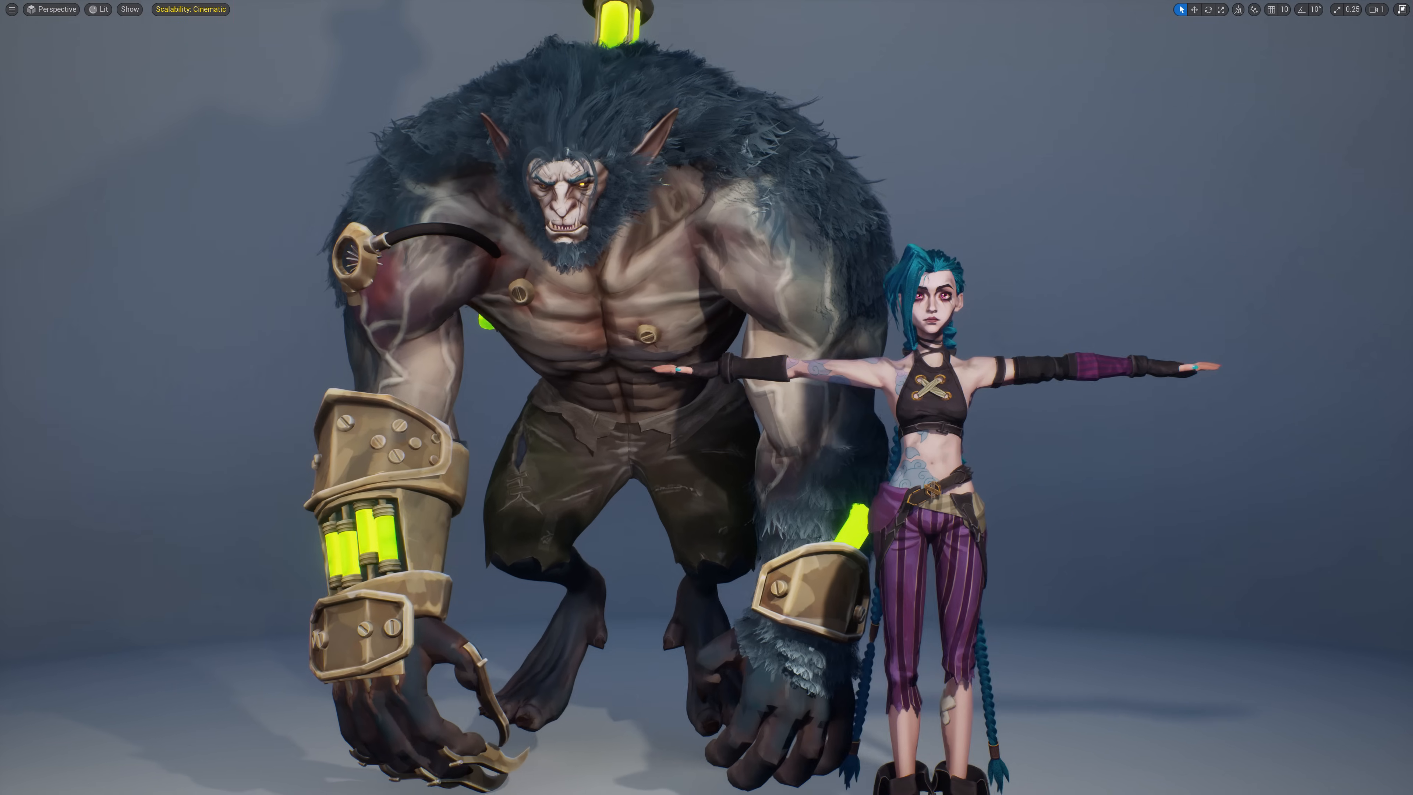
pyautogui.keyDown('alt'); pyautogui.moveTo(888, 467); pyautogui.dragTo(1113, 467); pyautogui.keyUp('alt')
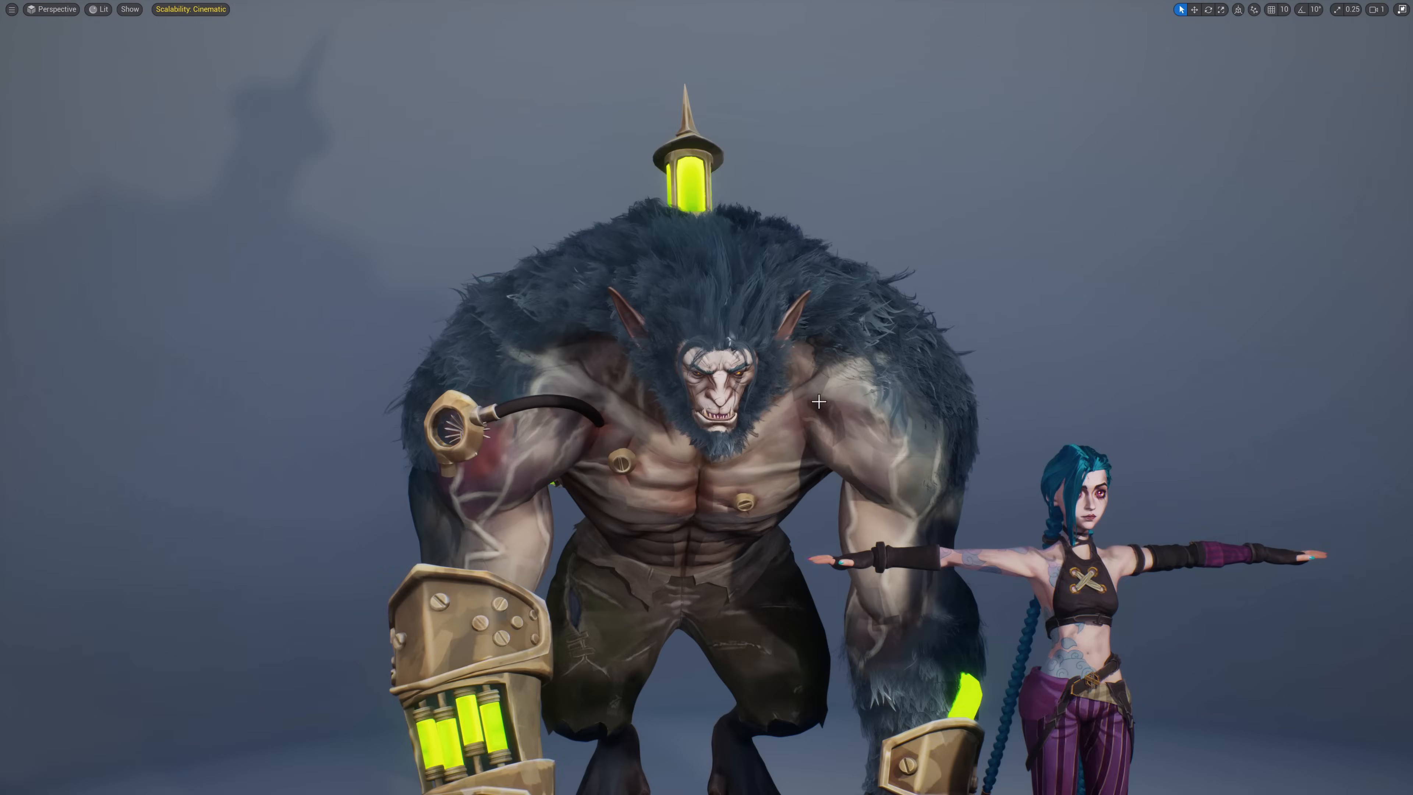
pyautogui.scroll(5, 707, 397)
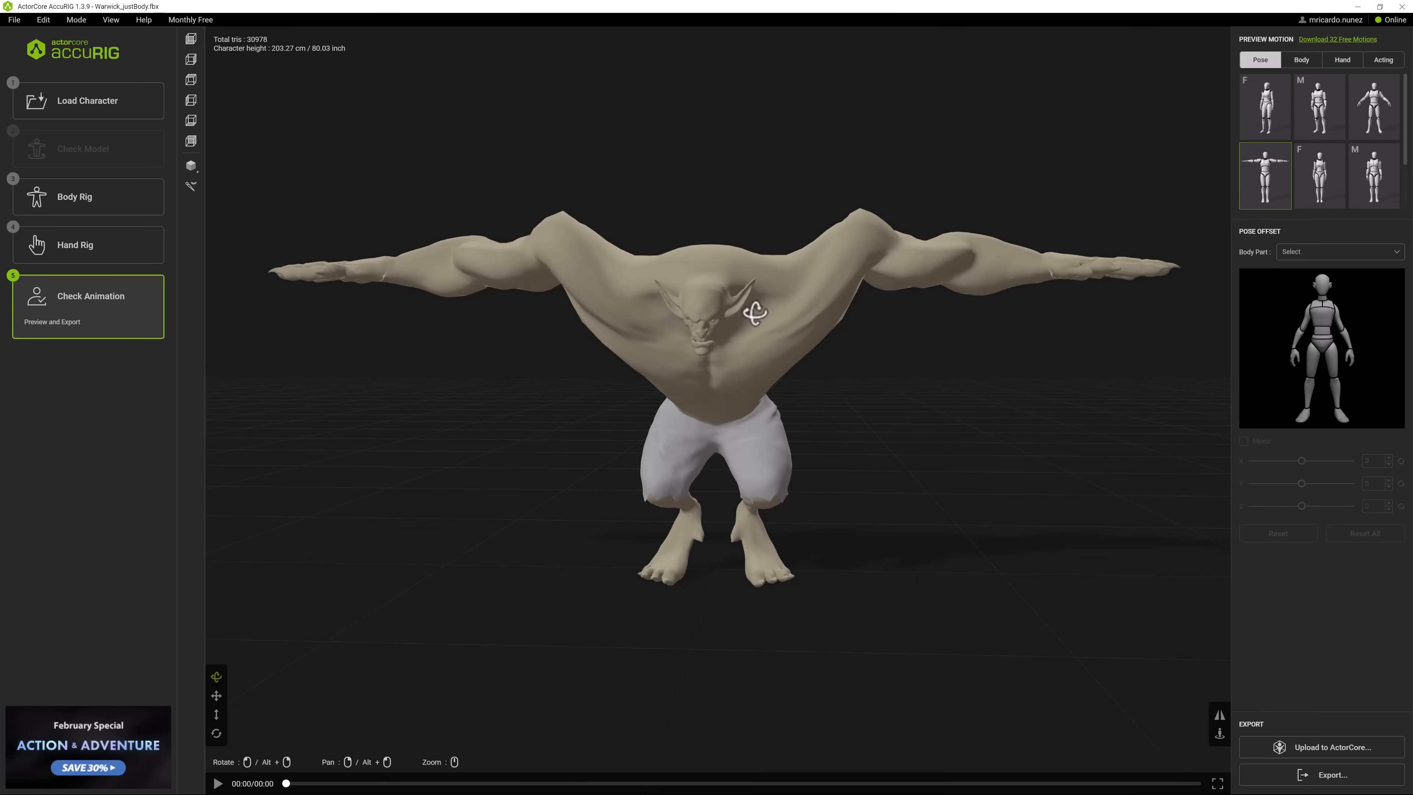
pyautogui.moveTo(755, 314)
pyautogui.mouseDown()
pyautogui.moveTo(919, 338)
pyautogui.moveTo(801, 340)
pyautogui.moveTo(762, 321)
pyautogui.moveTo(766, 292)
pyautogui.mouseUp()
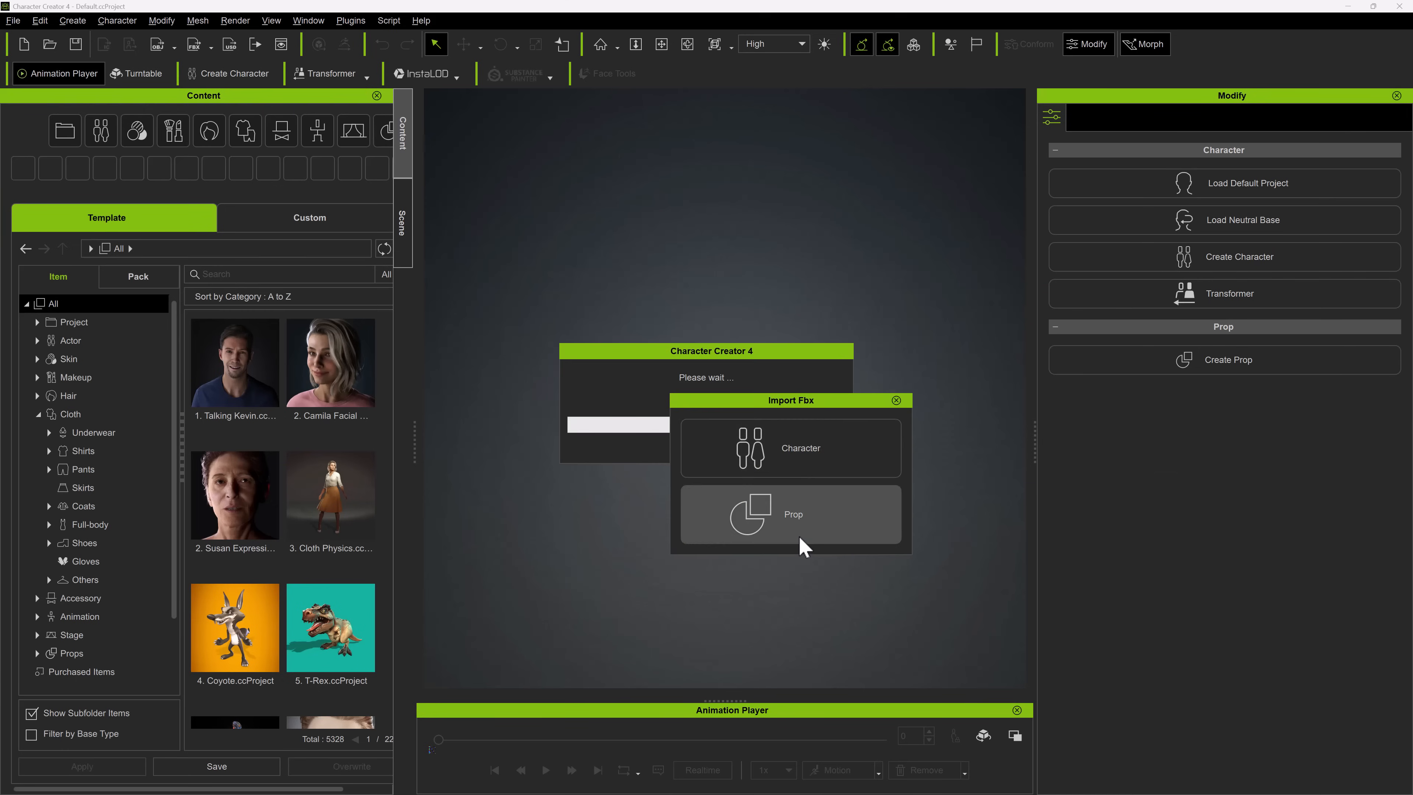
# - In Character Creator 4, import the character FBX as a prop without breaking its meshes into sub-props
pyautogui.click(800, 543)
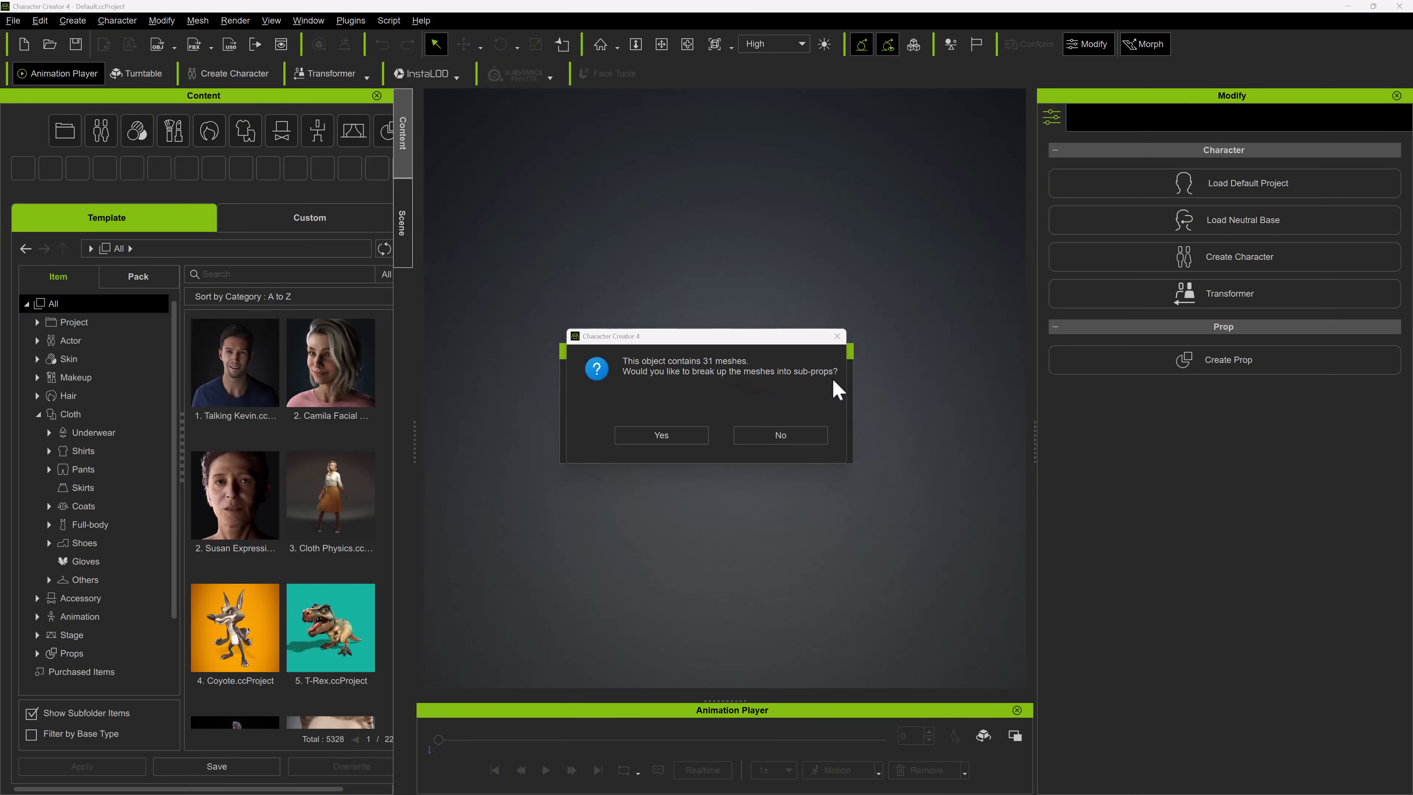
pyautogui.click(780, 437)
pyautogui.moveTo(715, 446); pyautogui.dragTo(816, 449, button='right')
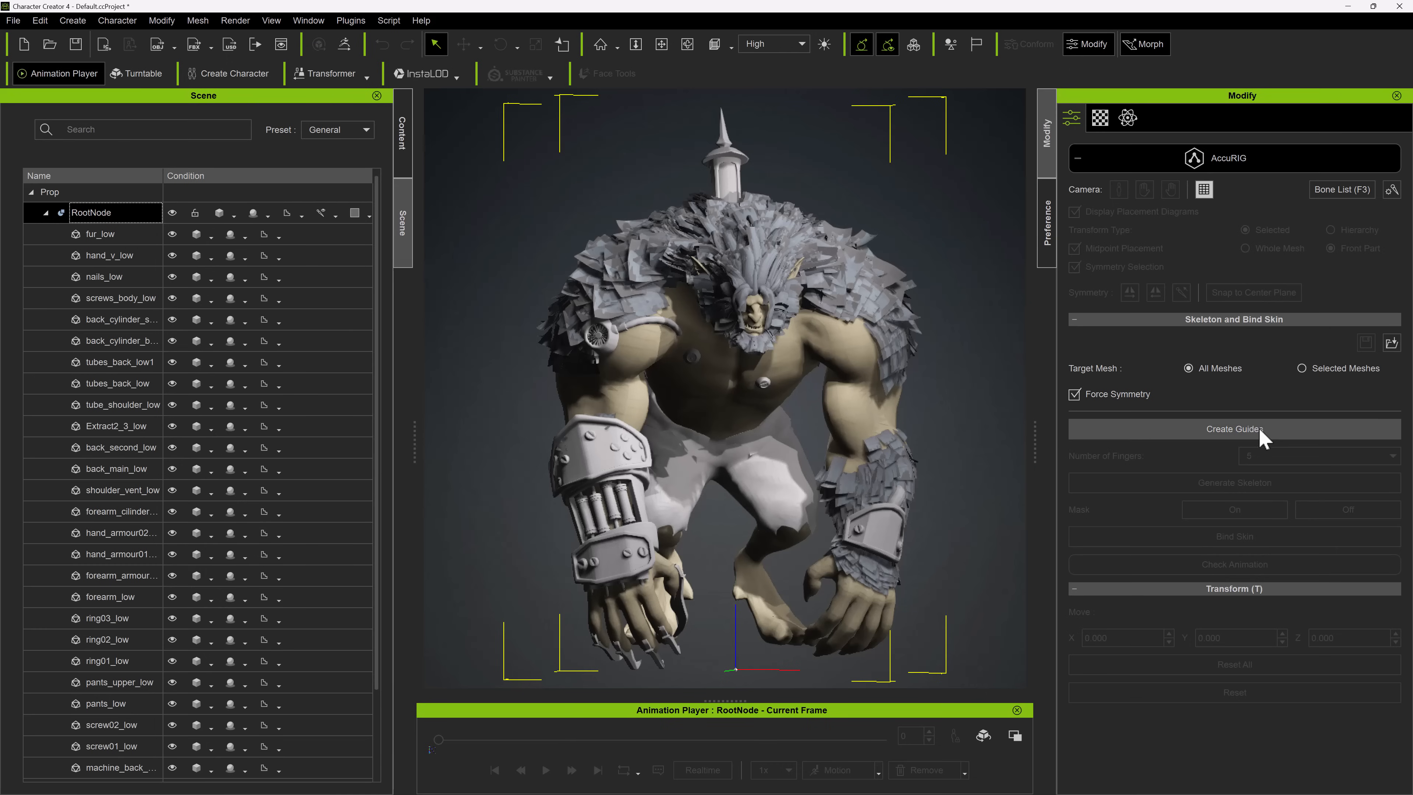
# - Create the AccuRIG joint guides for all meshes with Force Symmetry enabled
pyautogui.click(1261, 431)
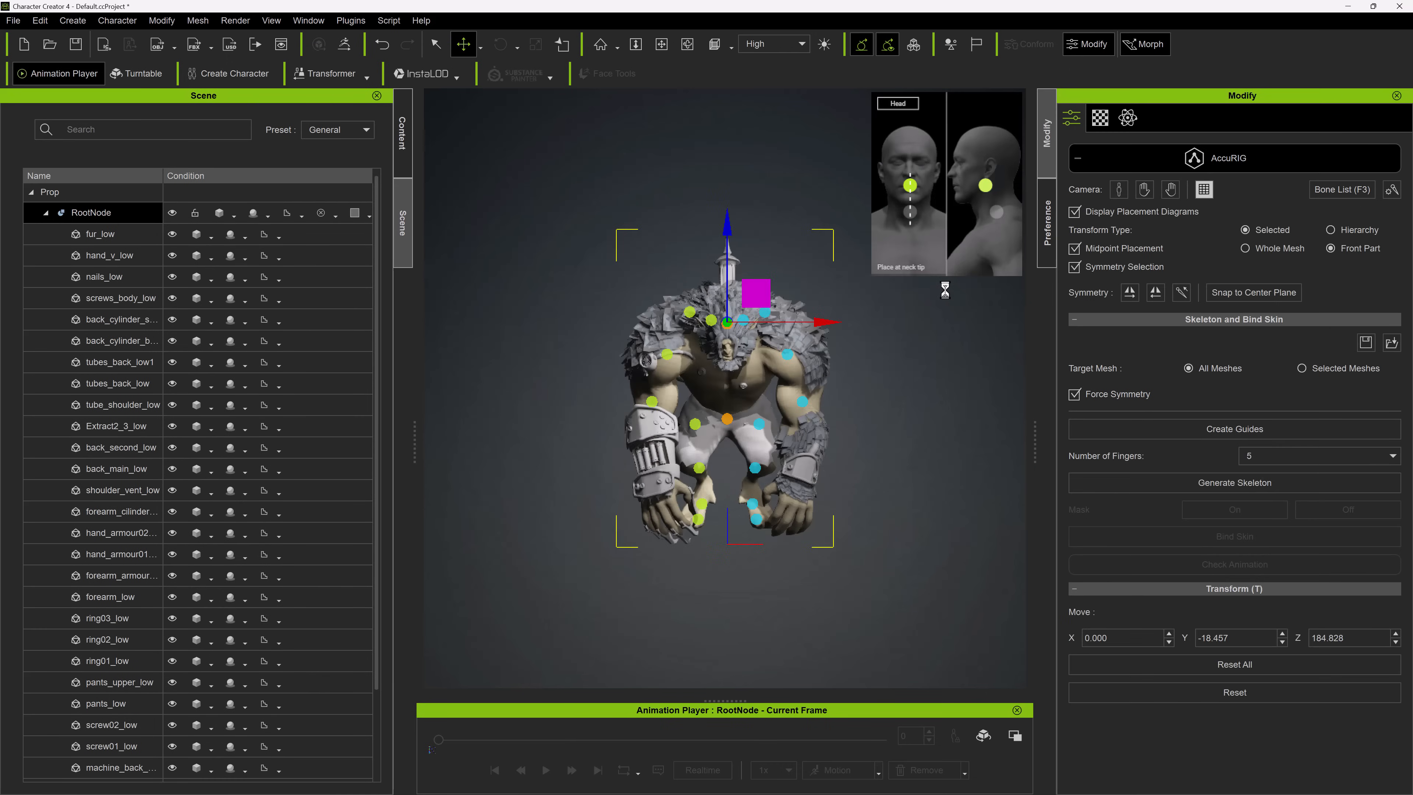
pyautogui.keyDown('alt'); pyautogui.moveTo(935, 389); pyautogui.dragTo(1041, 402); pyautogui.keyUp('alt')
pyautogui.keyDown('alt'); pyautogui.moveTo(949, 311); pyautogui.dragTo(937, 350, button='right'); pyautogui.keyUp('alt')
pyautogui.keyDown('alt'); pyautogui.moveTo(938, 352); pyautogui.dragTo(614, 515); pyautogui.keyUp('alt')
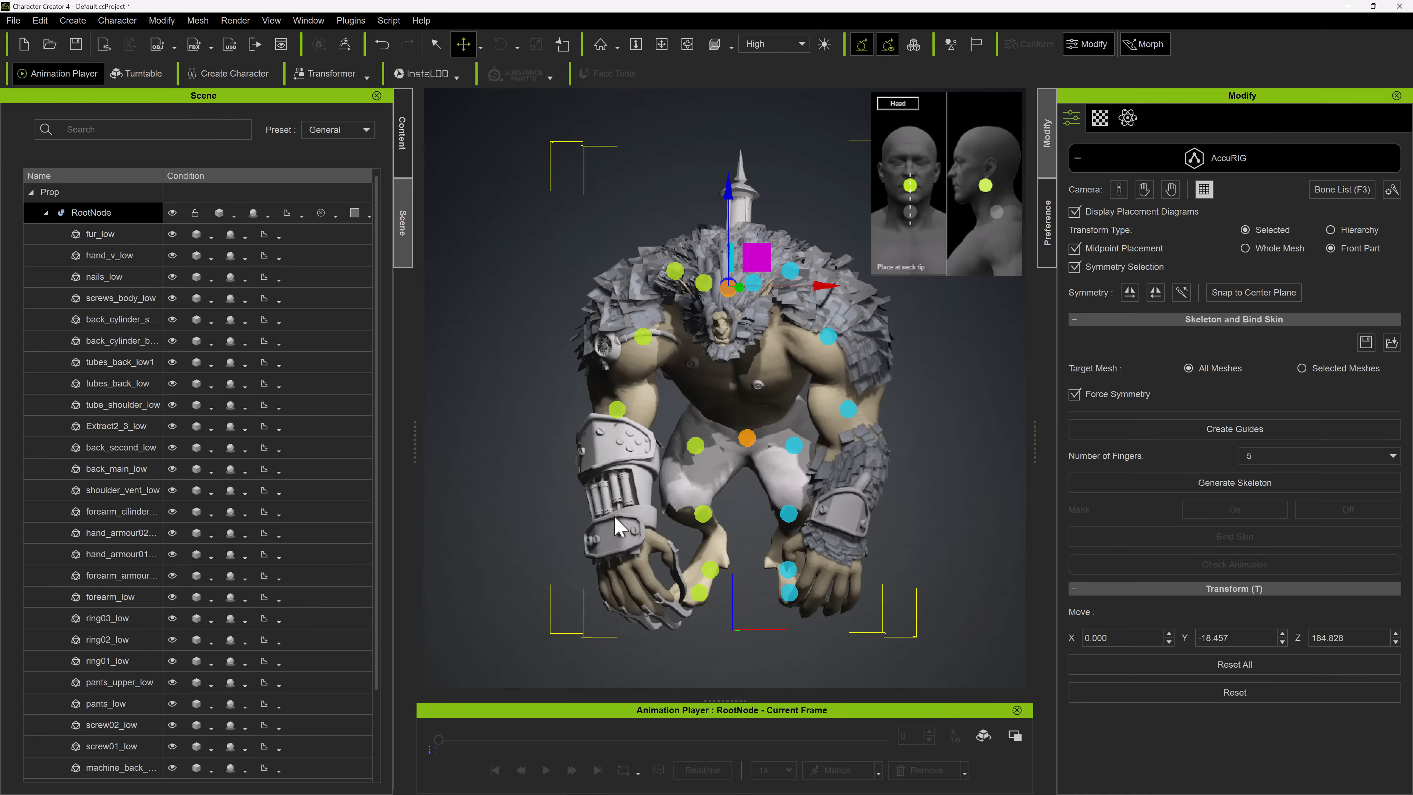
# - Move the symmetrical wrist guides to the wrist joints, with the left one at about X 61.7, Y -13.7, Z 58.3
pyautogui.click(616, 410)
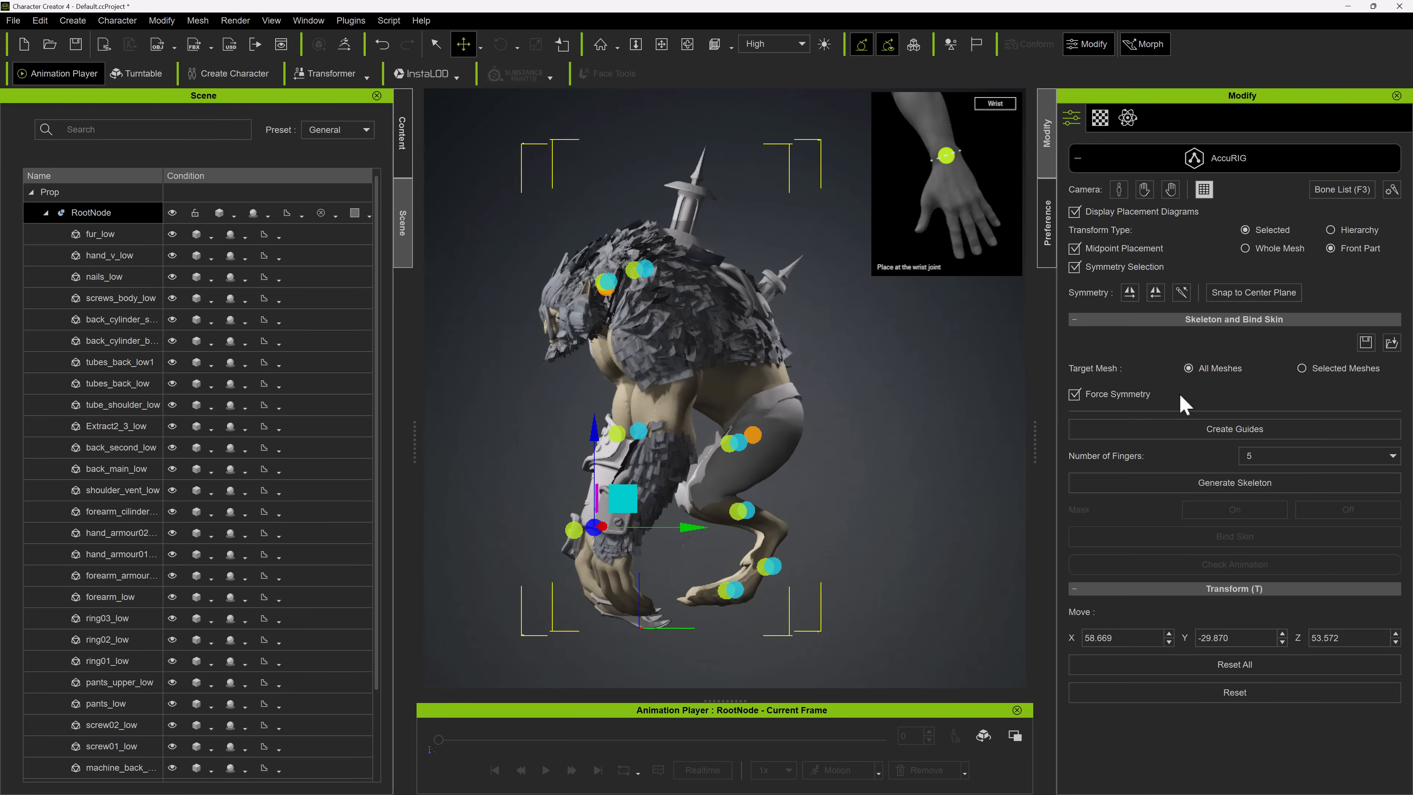
pyautogui.keyDown('alt'); pyautogui.moveTo(705, 531); pyautogui.dragTo(861, 609); pyautogui.keyUp('alt')
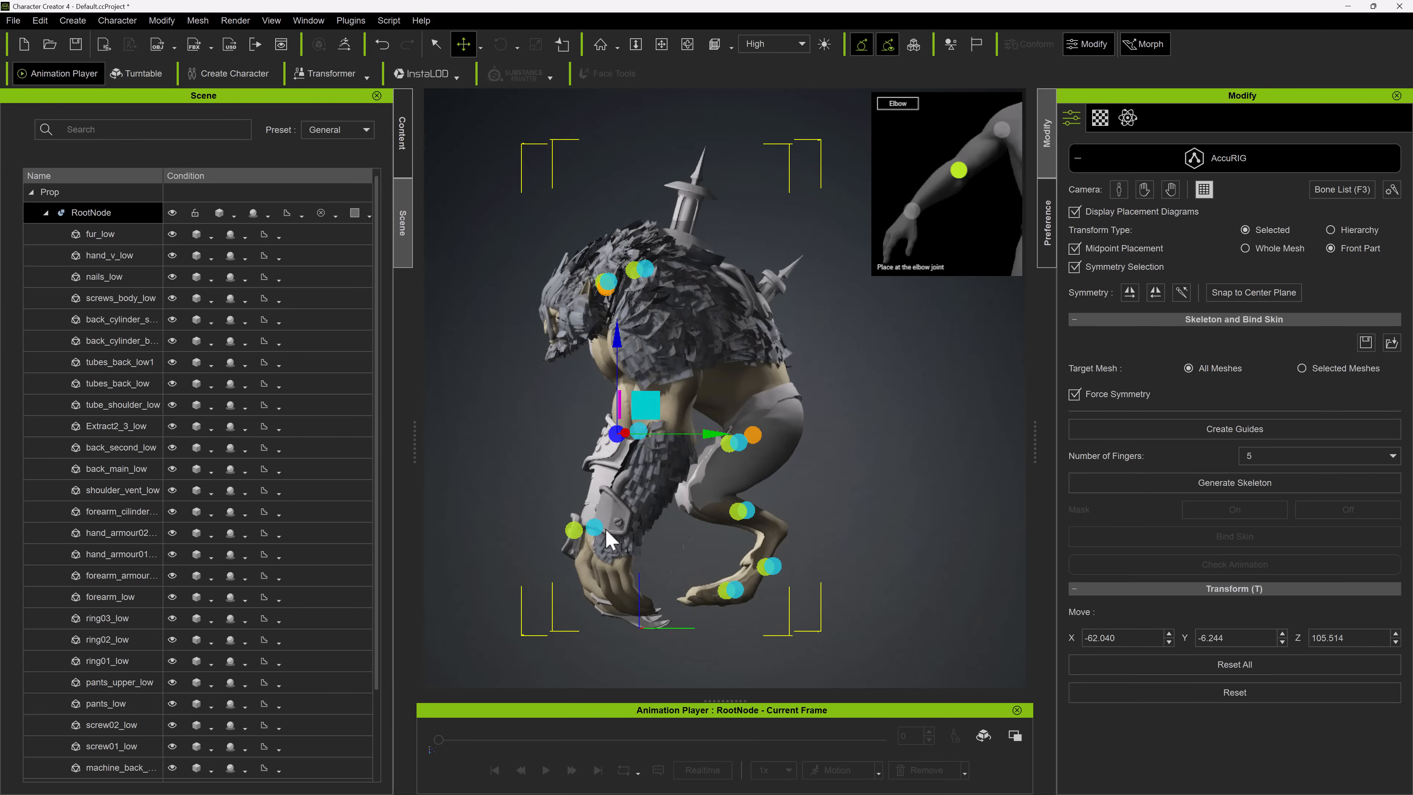
pyautogui.click(609, 531)
pyautogui.keyDown('alt'); pyautogui.moveTo(701, 537); pyautogui.dragTo(810, 584); pyautogui.keyUp('alt')
pyautogui.moveTo(807, 522); pyautogui.dragTo(781, 473)
pyautogui.keyDown('alt'); pyautogui.moveTo(780, 473); pyautogui.dragTo(738, 587); pyautogui.keyUp('alt')
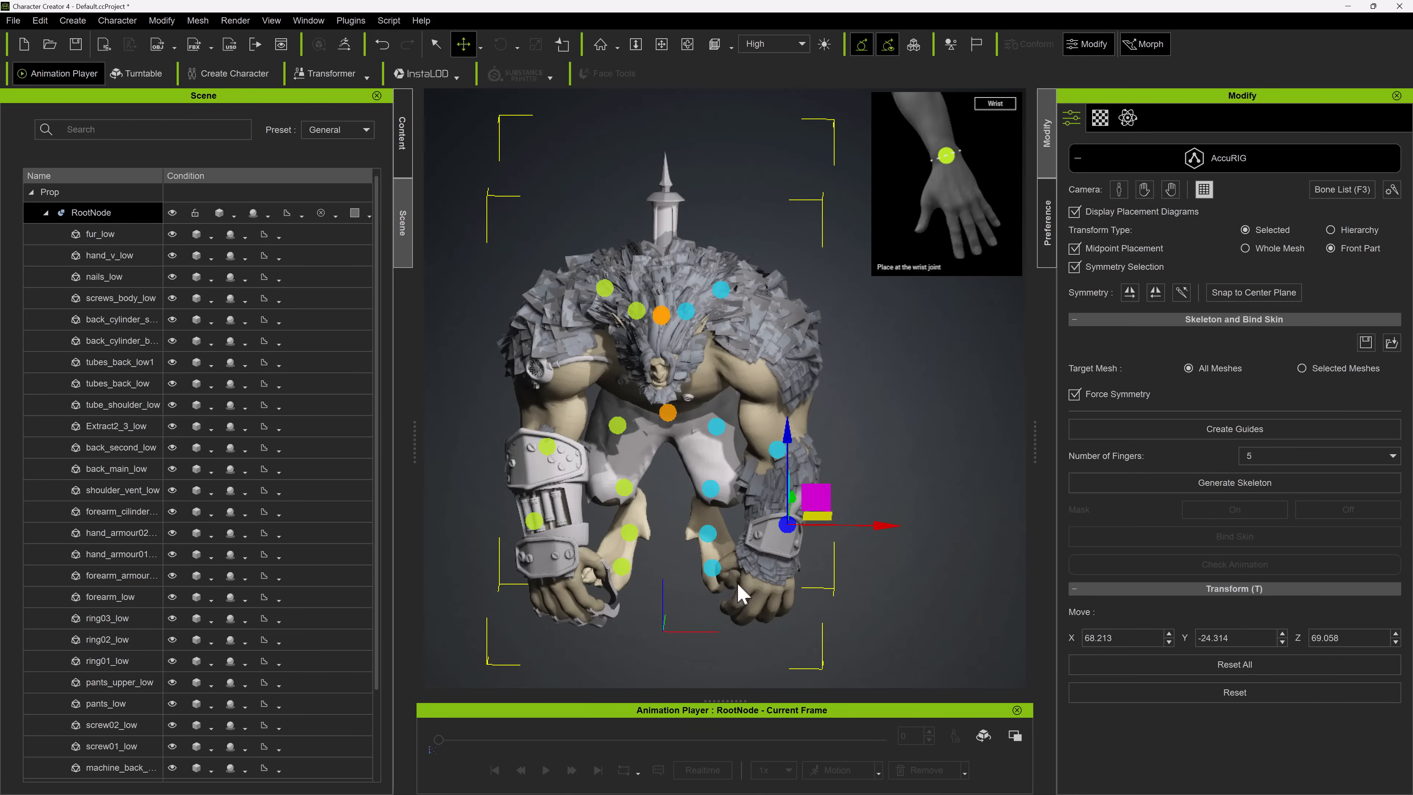
pyautogui.press('d')
pyautogui.moveTo(760, 363); pyautogui.dragTo(786, 404)
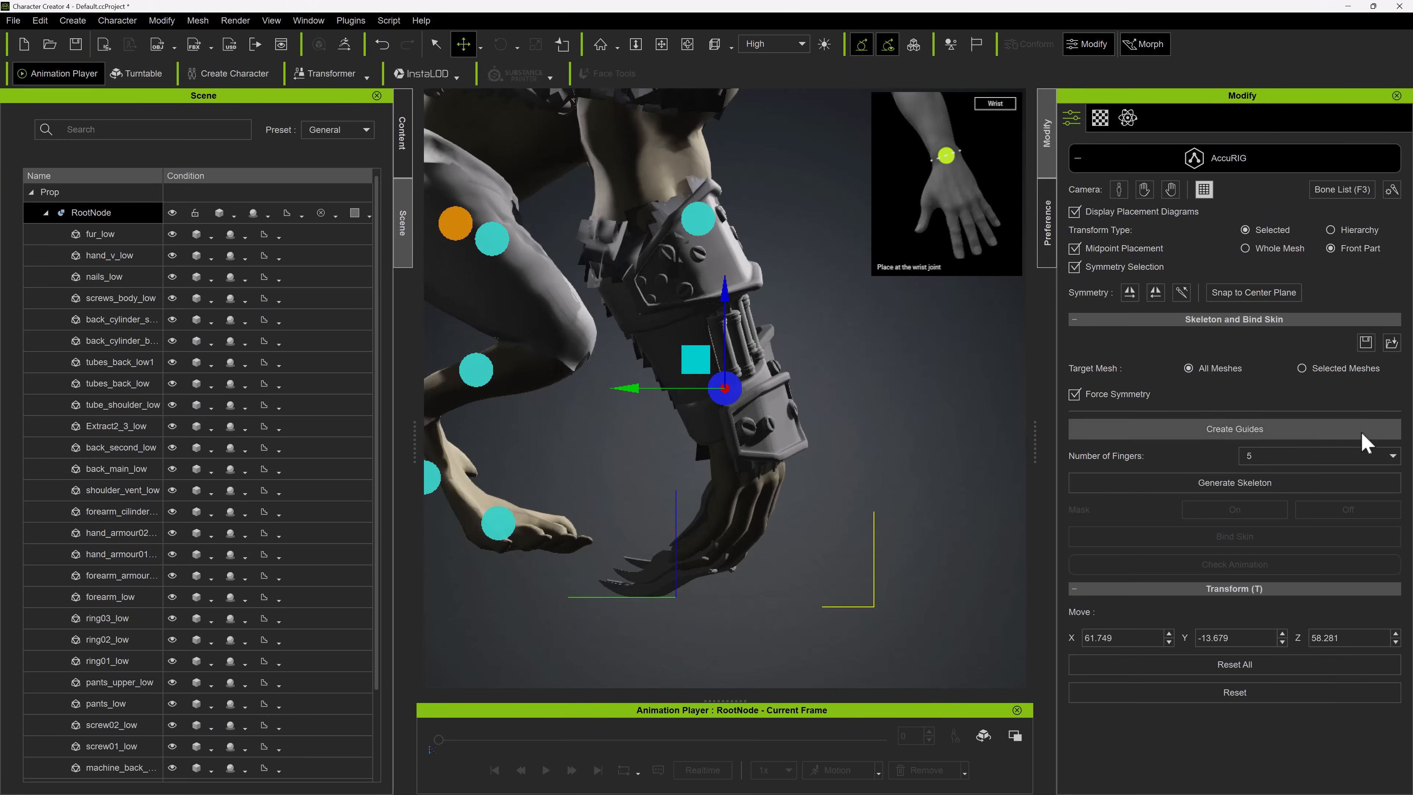
# - Shift the symmetrical elbow guides along the Y axis to align them with the elbow joints
pyautogui.click(698, 220)
pyautogui.moveTo(604, 220); pyautogui.dragTo(534, 220)
pyautogui.press('d')
pyautogui.scroll(5, 725, 387)
pyautogui.keyDown('alt'); pyautogui.moveTo(754, 542); pyautogui.dragTo(835, 590); pyautogui.keyUp('alt')
pyautogui.scroll(-5, 835, 590)
# - Move the shoulder guides outward and down to the shoulder joints, with the right one at about X -67.5, Y 13.9
pyautogui.click(827, 126)
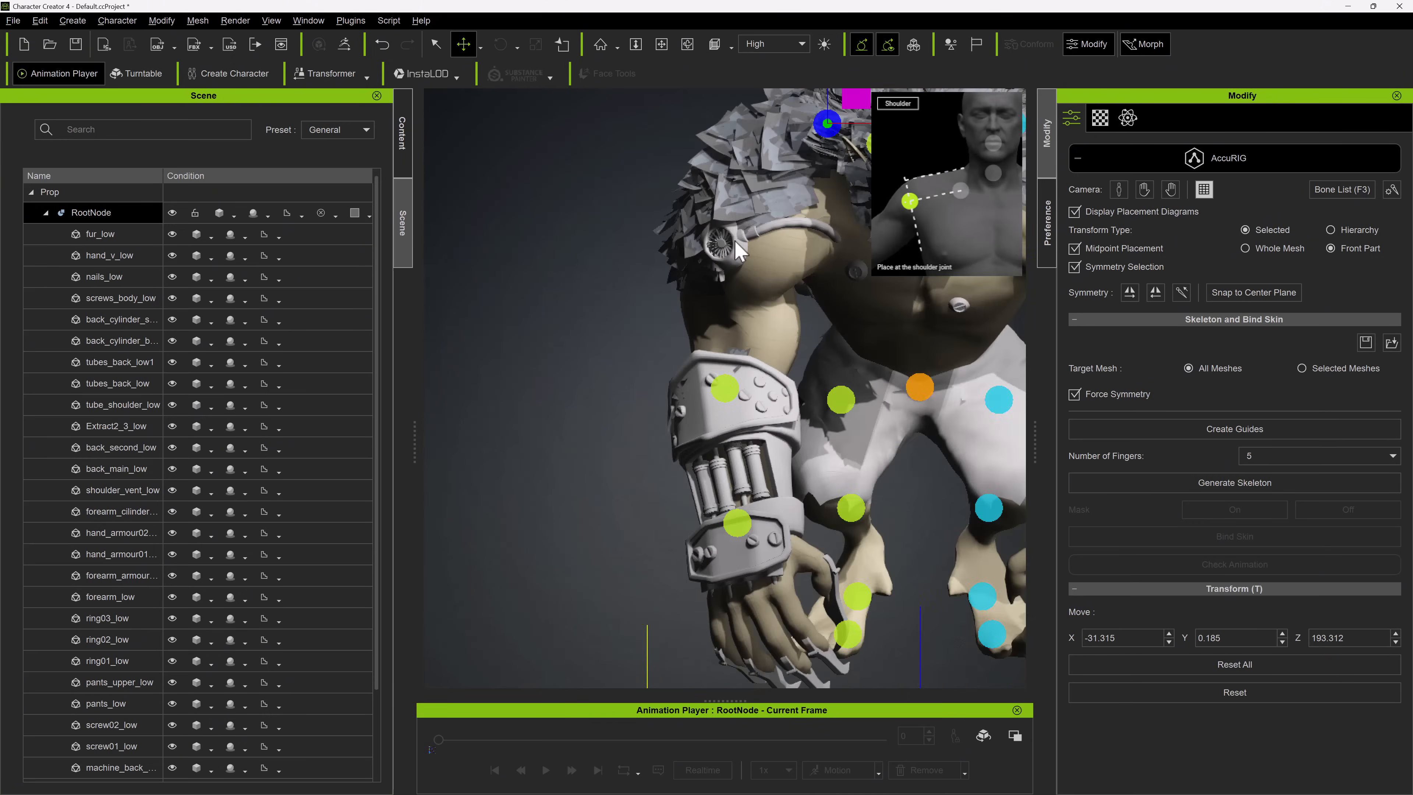
pyautogui.press('d')
pyautogui.press('a')
pyautogui.moveTo(637, 398); pyautogui.dragTo(789, 395)
pyautogui.press('s')
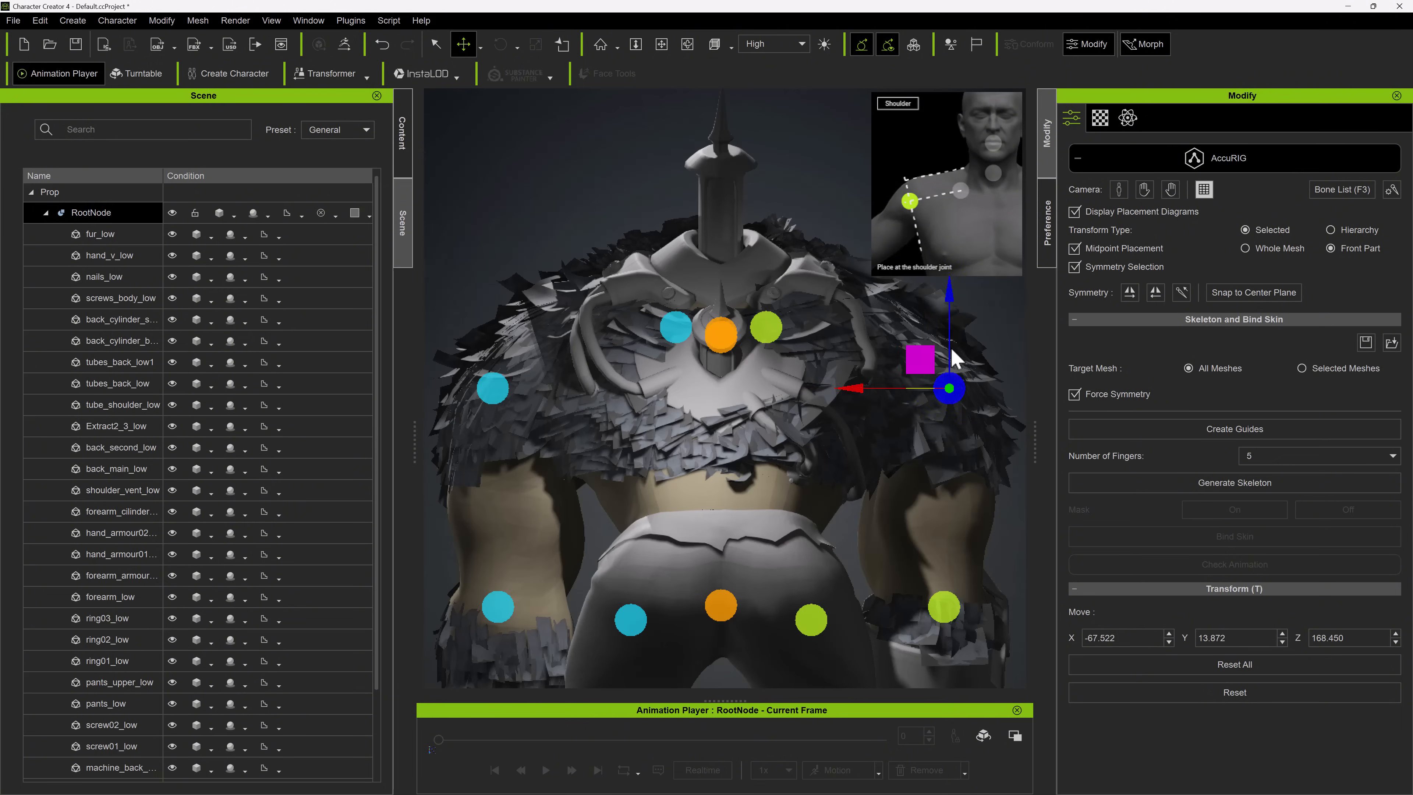
pyautogui.moveTo(949, 358); pyautogui.dragTo(949, 384)
# - Reposition the clavicle guides at the clavicle joints on the upper chest
pyautogui.keyDown('alt'); pyautogui.moveTo(834, 424); pyautogui.dragTo(684, 395); pyautogui.keyUp('alt')
pyautogui.keyDown('alt'); pyautogui.moveTo(717, 390); pyautogui.dragTo(849, 363); pyautogui.keyUp('alt')
pyautogui.click(842, 274)
pyautogui.moveTo(833, 310); pyautogui.dragTo(783, 315)
pyautogui.click(1047, 222)
pyautogui.keyDown('alt'); pyautogui.moveTo(901, 222); pyautogui.dragTo(994, 180); pyautogui.keyUp('alt')
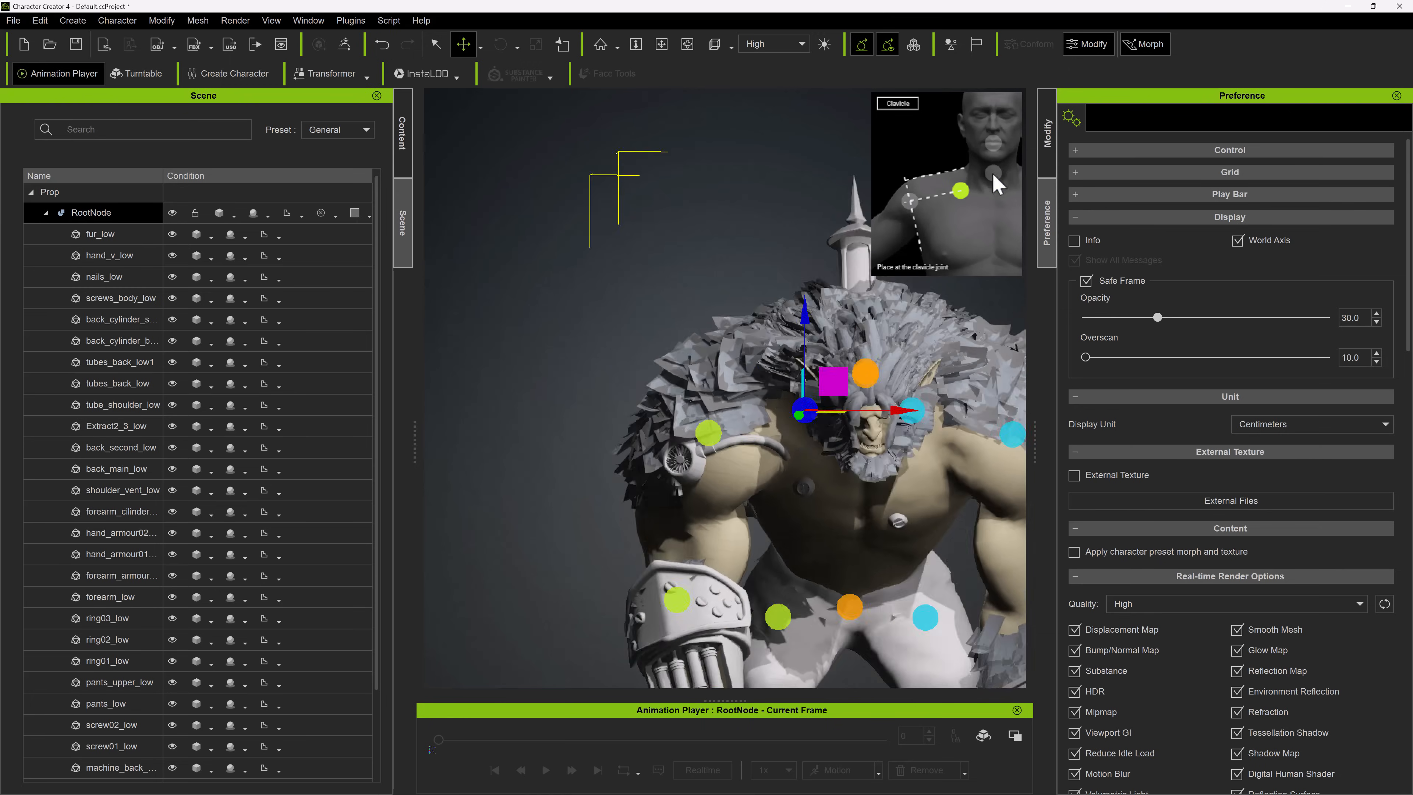
# - Adjust the central head and neck guides to follow the character's hunched, forward-leaning neck
pyautogui.keyDown('alt'); pyautogui.moveTo(723, 311); pyautogui.dragTo(824, 311); pyautogui.keyUp('alt')
pyautogui.click(855, 385)
pyautogui.click(798, 362)
pyautogui.moveTo(657, 428)
pyautogui.keyDown('alt'); pyautogui.mouseDown()
pyautogui.moveTo(549, 436)
pyautogui.moveTo(657, 429)
pyautogui.mouseUp(); pyautogui.keyUp('alt')
# - Adjust the hip guides to sit at the hip joints at the top of the thighs
pyautogui.click(588, 397)
pyautogui.click(621, 411)
pyautogui.moveTo(597, 383); pyautogui.dragTo(593, 352)
pyautogui.click(584, 404)
pyautogui.keyDown('alt'); pyautogui.moveTo(601, 384); pyautogui.dragTo(517, 398); pyautogui.keyUp('alt')
pyautogui.keyDown('alt'); pyautogui.moveTo(807, 513); pyautogui.dragTo(596, 477); pyautogui.keyUp('alt')
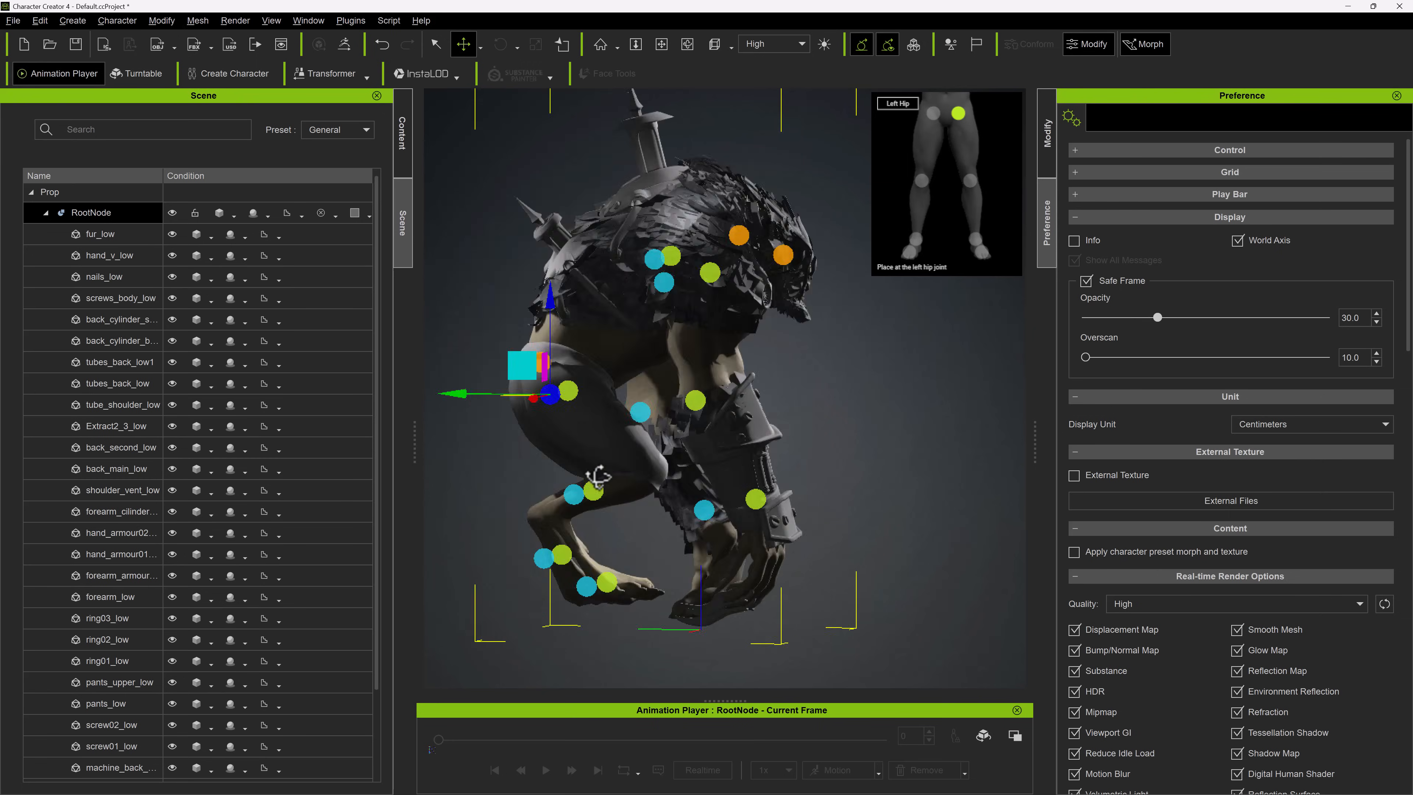
# - Adjust the leg guides at the knees, ankles and toe bases
pyautogui.click(592, 487)
pyautogui.keyDown('alt'); pyautogui.moveTo(623, 529); pyautogui.dragTo(765, 520); pyautogui.keyUp('alt')
pyautogui.click(739, 564)
pyautogui.keyDown('alt'); pyautogui.moveTo(834, 624); pyautogui.dragTo(910, 414); pyautogui.keyUp('alt')
pyautogui.click(687, 594)
# - Check the left wrist guide up close and generate the skeleton with 5 fingers
pyautogui.click(1048, 134)
pyautogui.click(1145, 190)
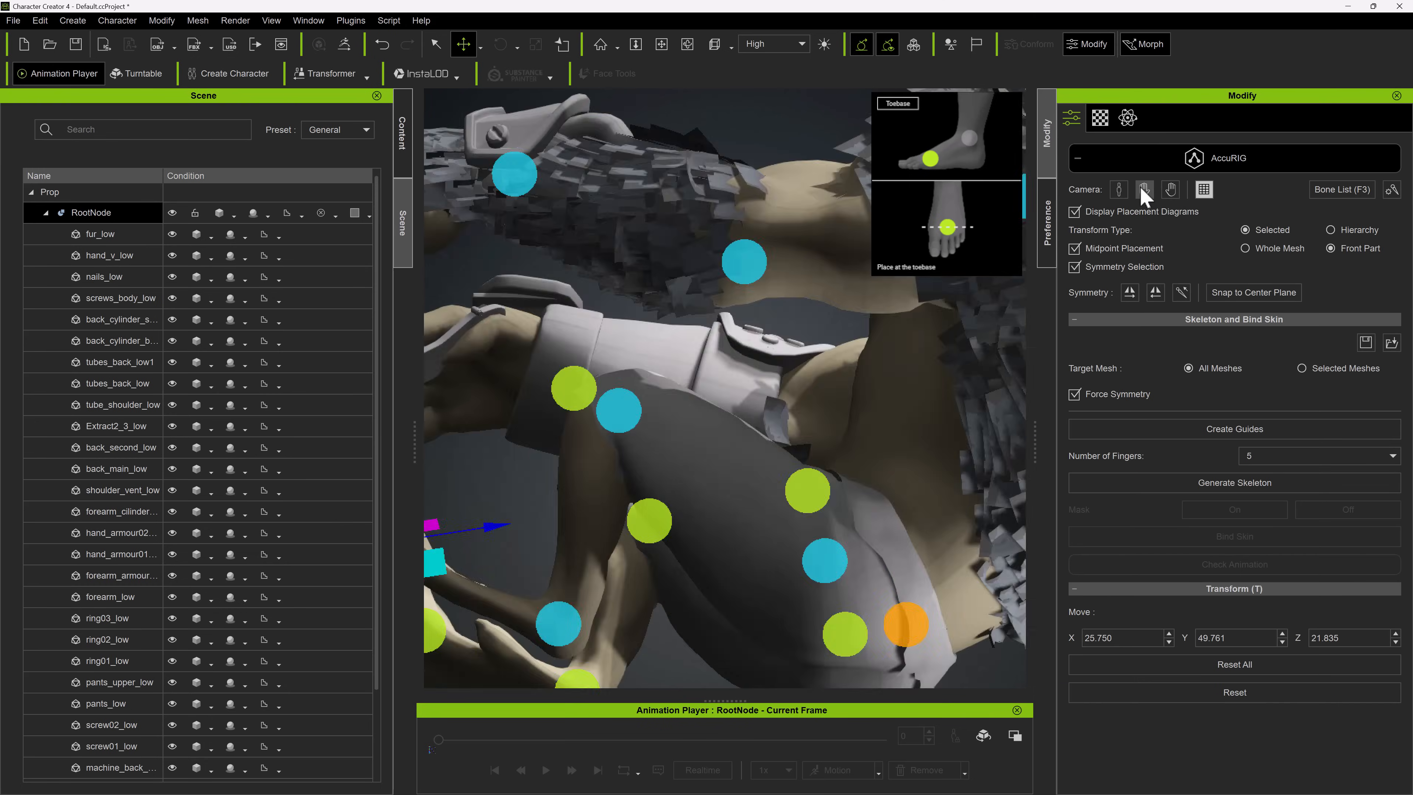
pyautogui.keyDown('alt'); pyautogui.moveTo(571, 269); pyautogui.dragTo(779, 334); pyautogui.keyUp('alt')
pyautogui.click(625, 464)
pyautogui.keyDown('alt'); pyautogui.moveTo(833, 398); pyautogui.dragTo(857, 334, button='right'); pyautogui.keyUp('alt')
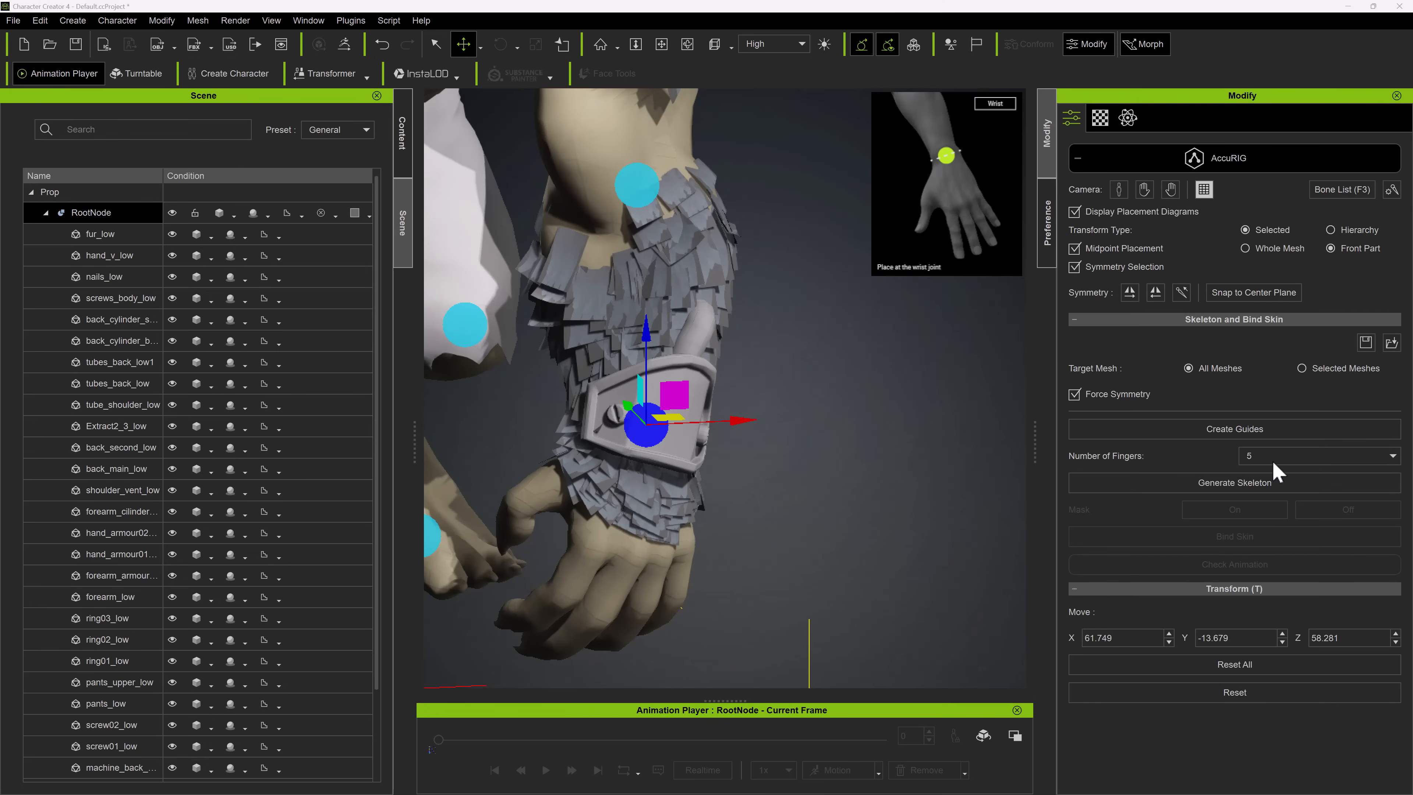
pyautogui.click(1269, 482)
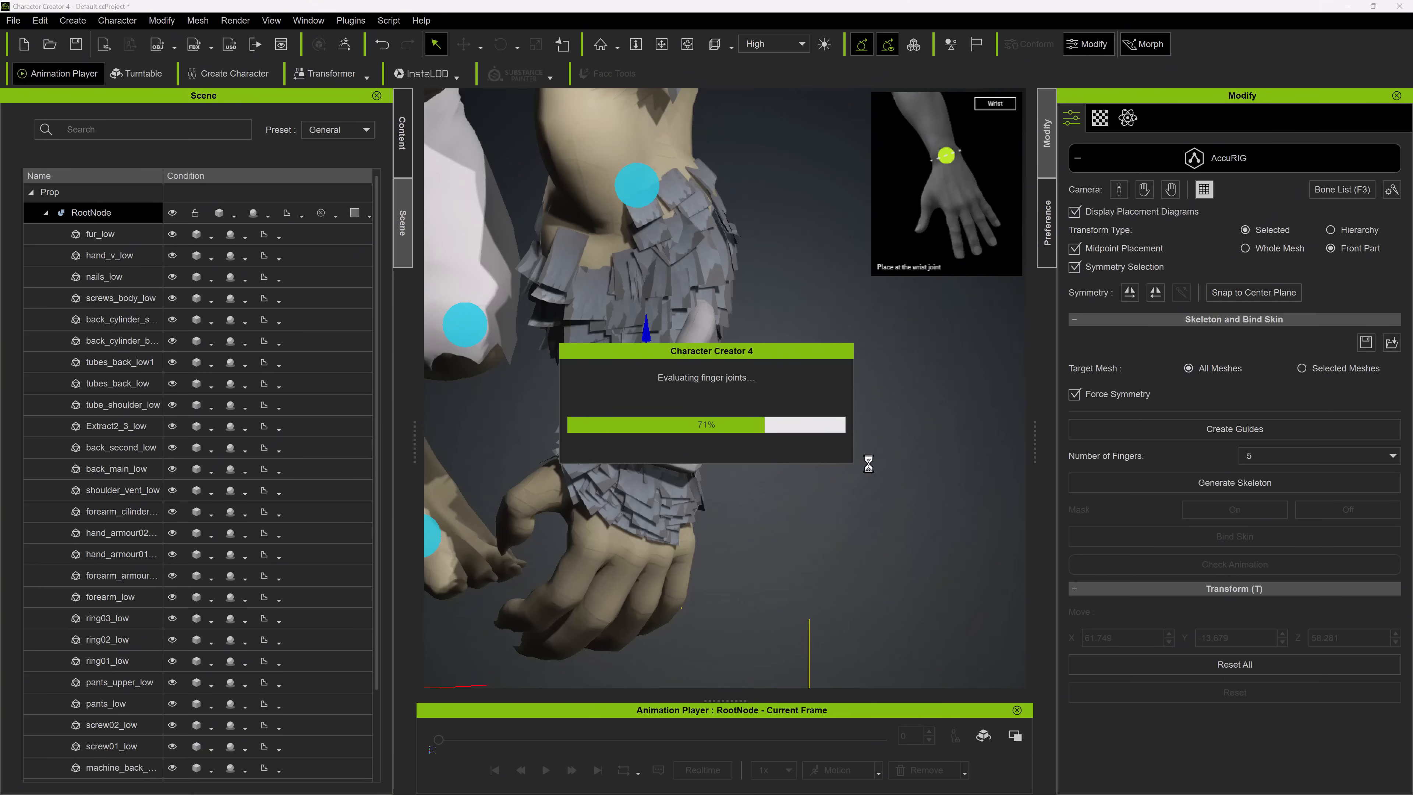
# - Check the cone orientation of the outer joint on the left thumb and bind the skin to the skeleton
pyautogui.click(681, 434)
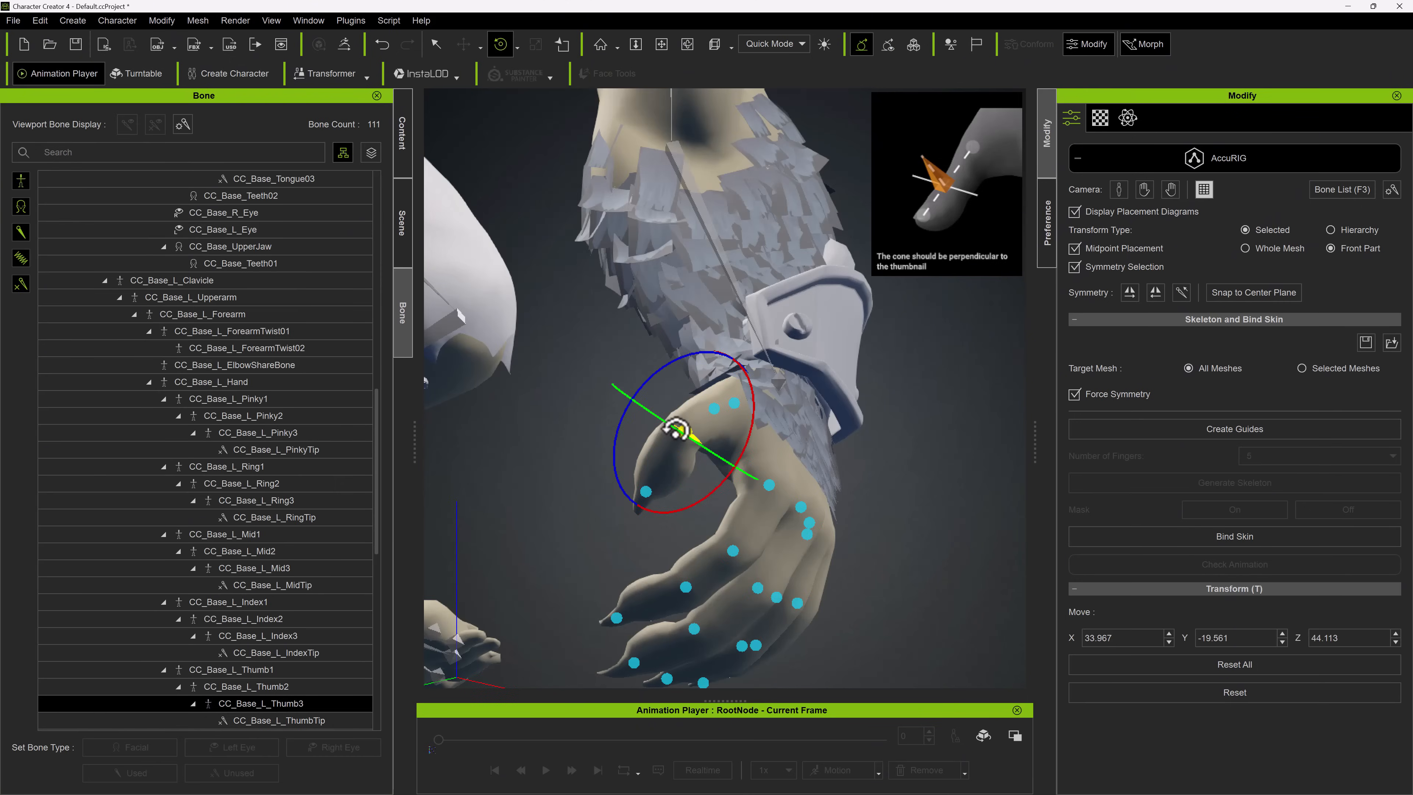
pyautogui.keyDown('alt'); pyautogui.moveTo(622, 544); pyautogui.dragTo(751, 426, button='right'); pyautogui.keyUp('alt')
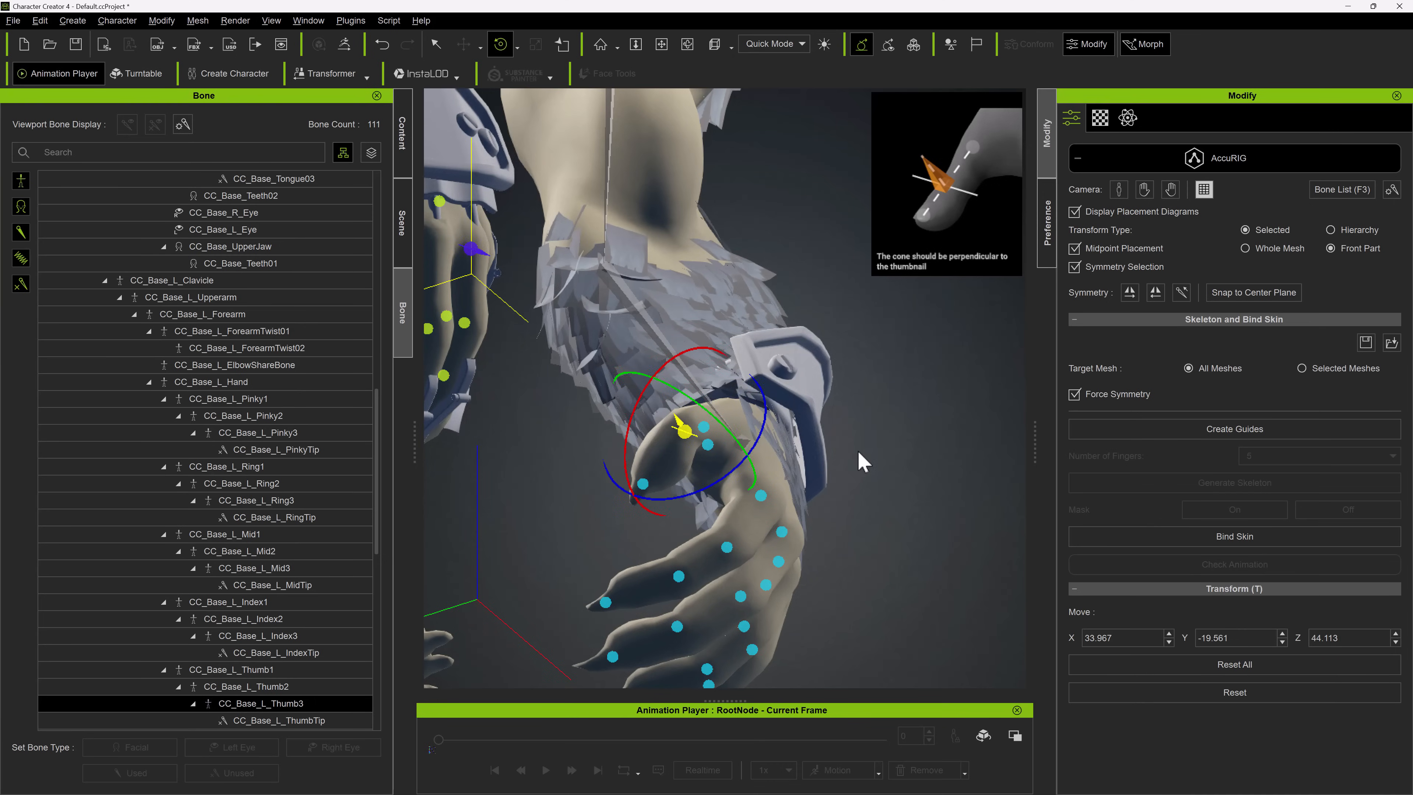
pyautogui.keyDown('alt'); pyautogui.moveTo(861, 461); pyautogui.dragTo(868, 368, button='right'); pyautogui.keyUp('alt')
pyautogui.keyDown('alt'); pyautogui.moveTo(809, 429); pyautogui.dragTo(1066, 495, button='right'); pyautogui.keyUp('alt')
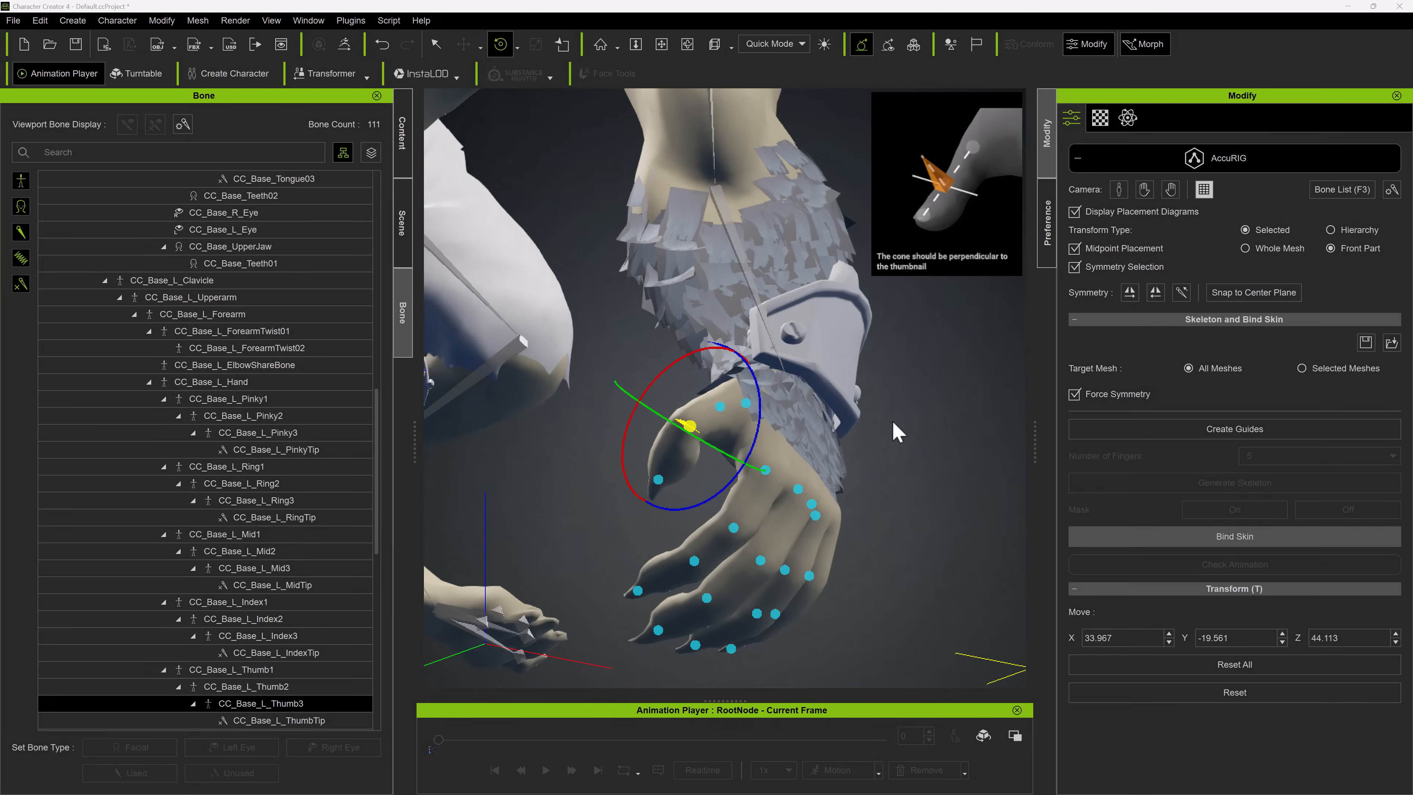
pyautogui.keyDown('alt'); pyautogui.moveTo(897, 431); pyautogui.dragTo(934, 588, button='right'); pyautogui.keyUp('alt')
pyautogui.scroll(-2, 924, 581)
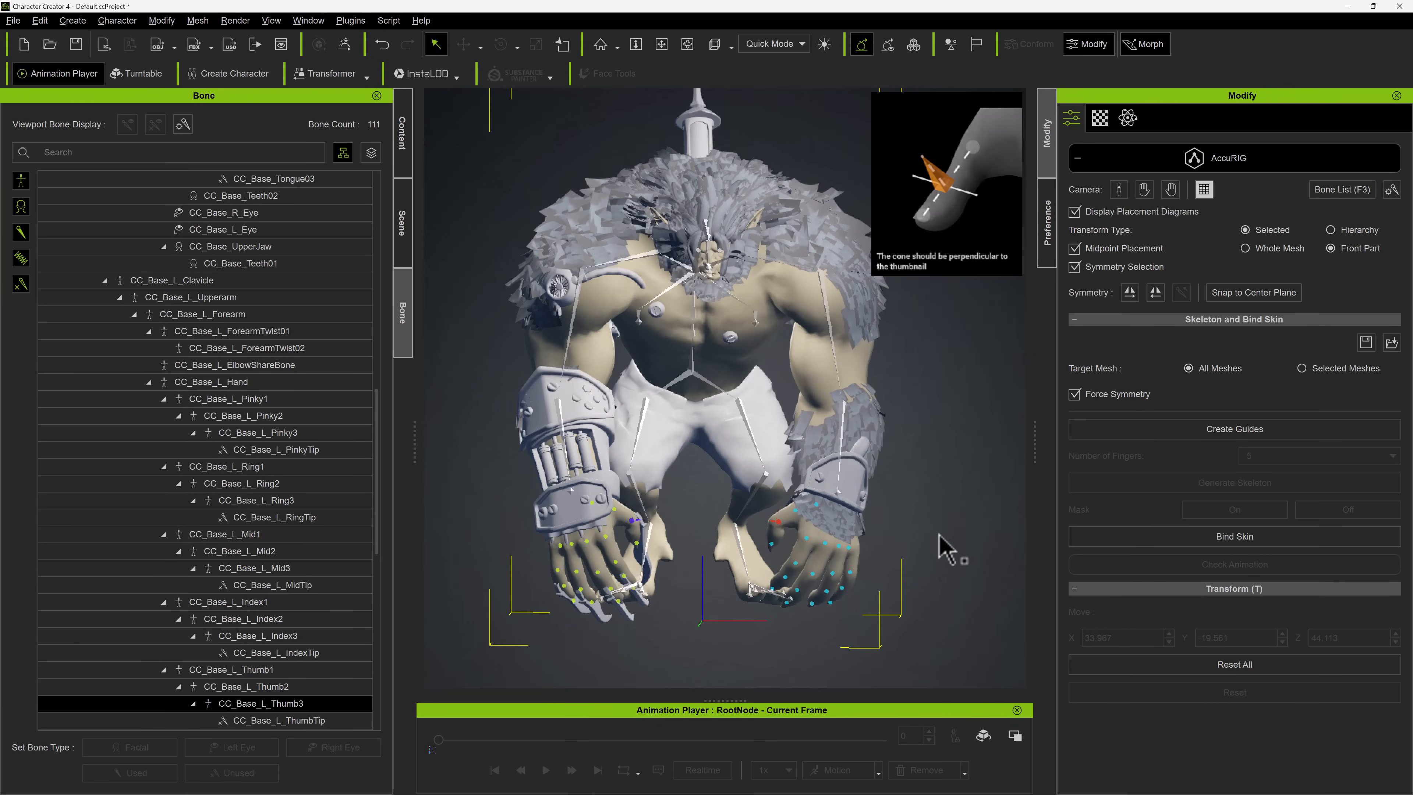
pyautogui.moveTo(938, 536); pyautogui.dragTo(944, 581, button='middle')
pyautogui.click(1129, 537)
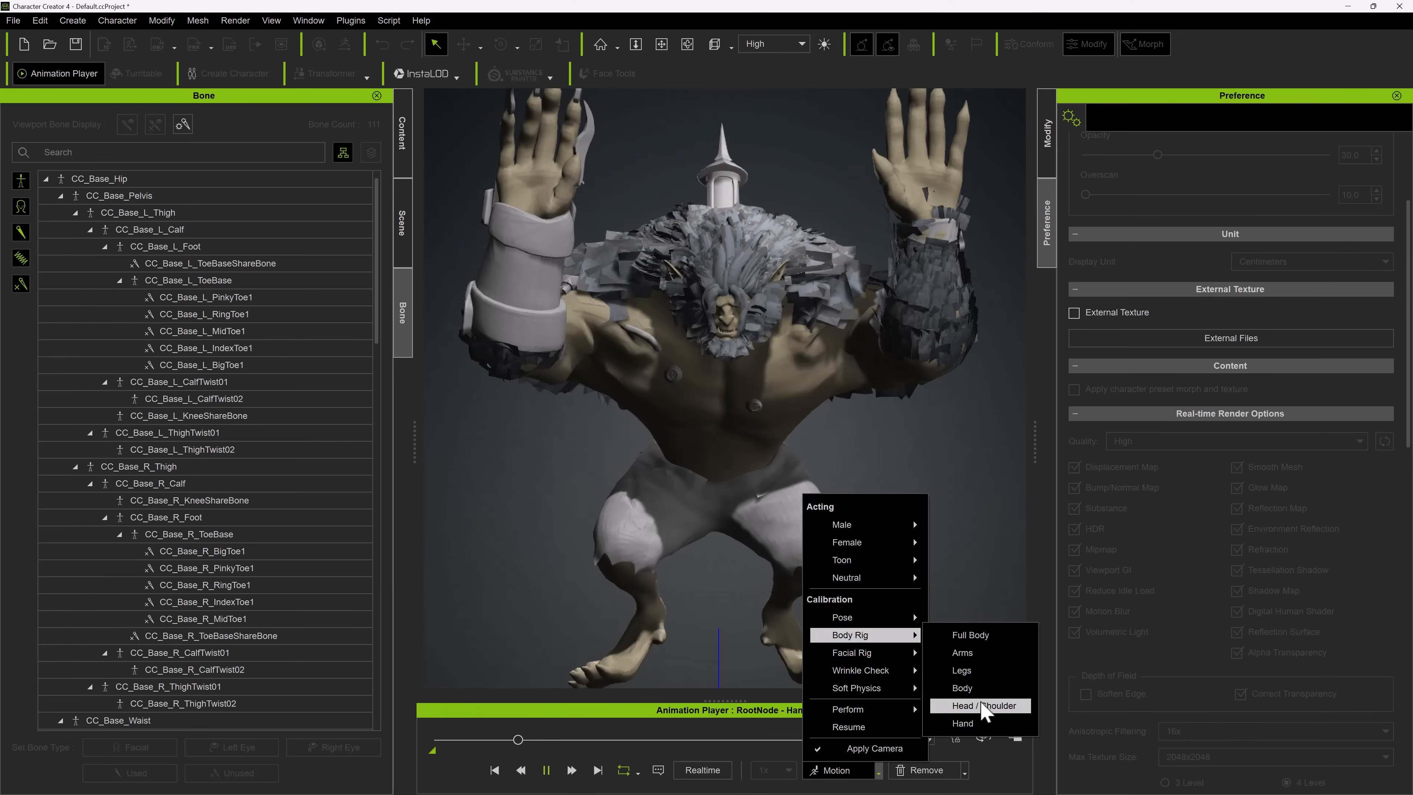
# - Test the rig by playing the Head / Shoulder and Legs body rig calibration motions
pyautogui.click(984, 707)
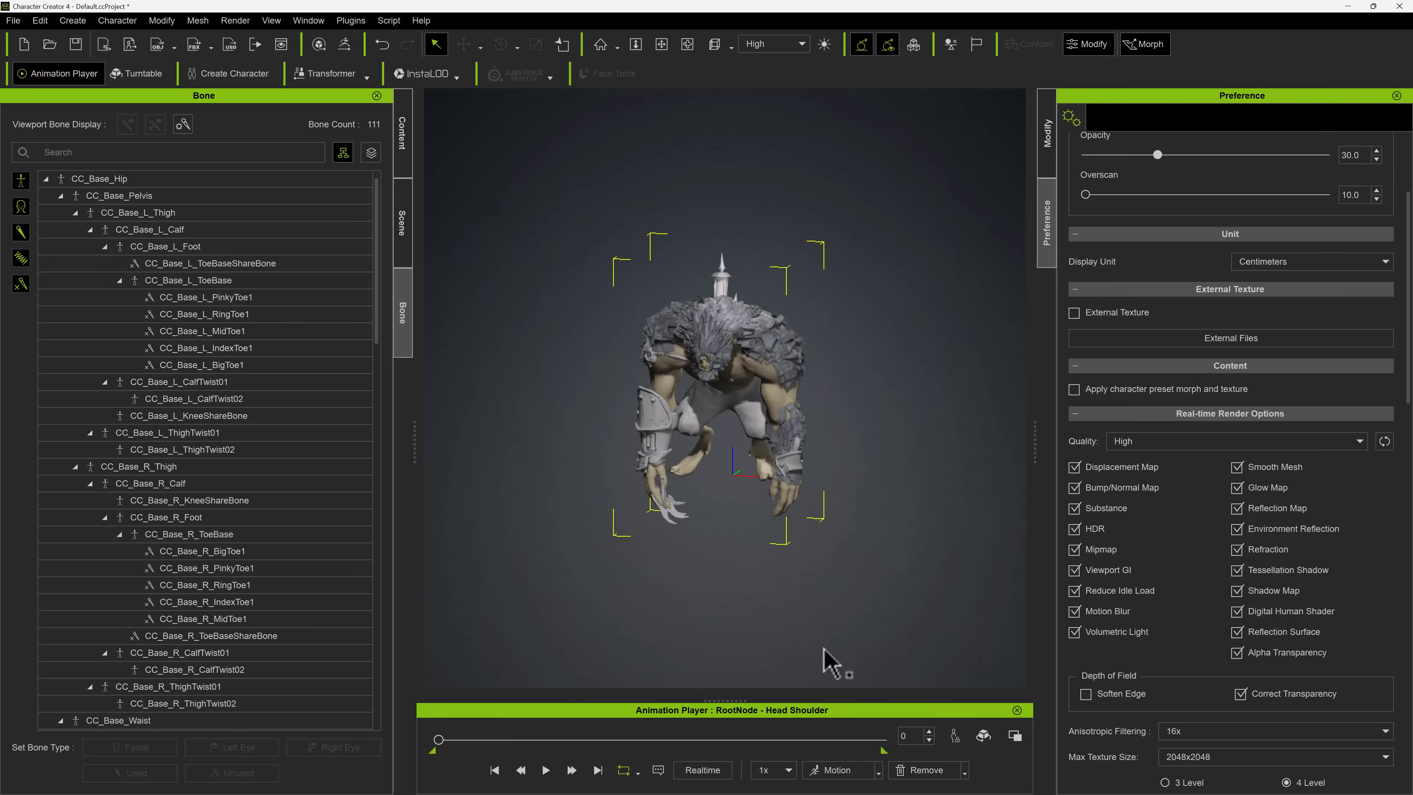
pyautogui.click(547, 771)
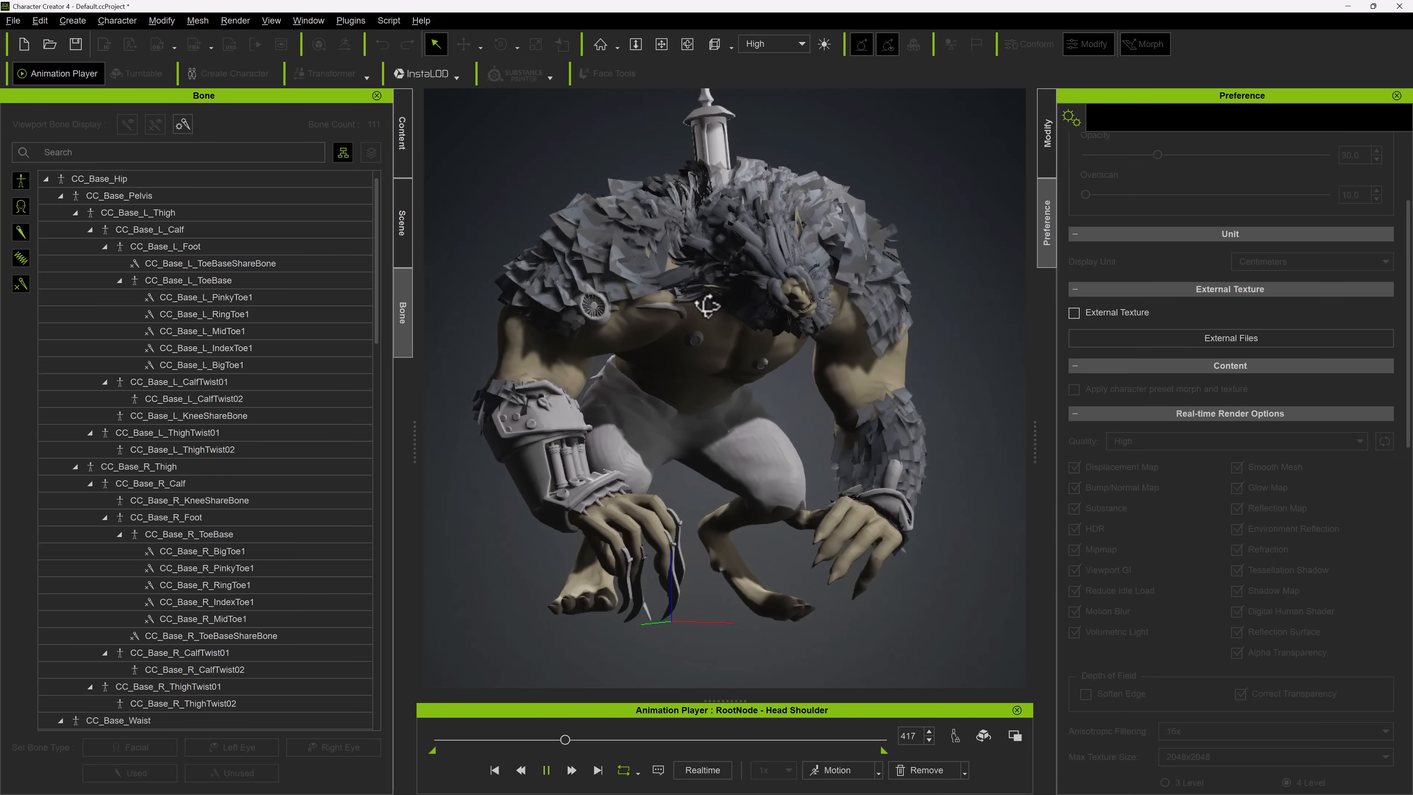
pyautogui.click(853, 769)
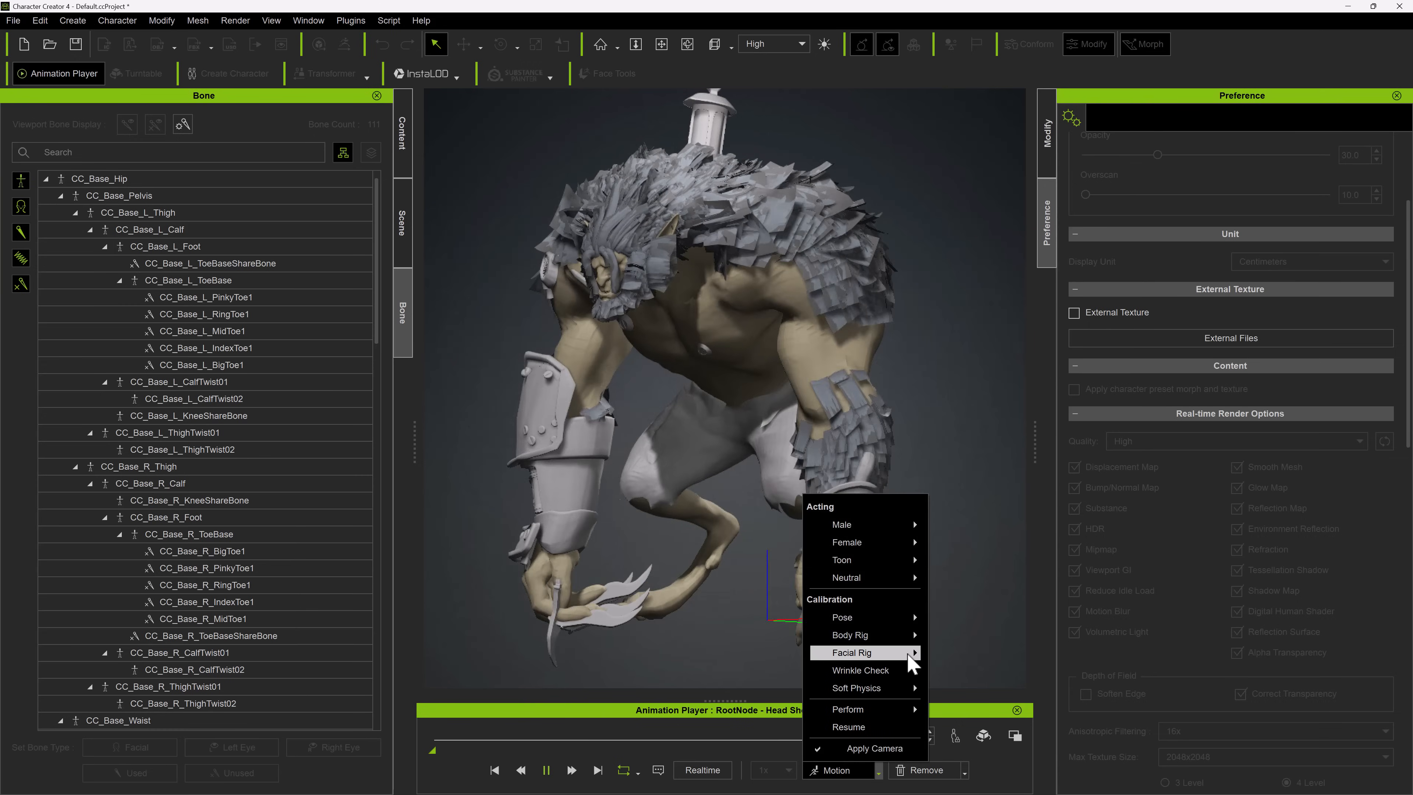
pyautogui.moveTo(890, 635)
pyautogui.click(976, 667)
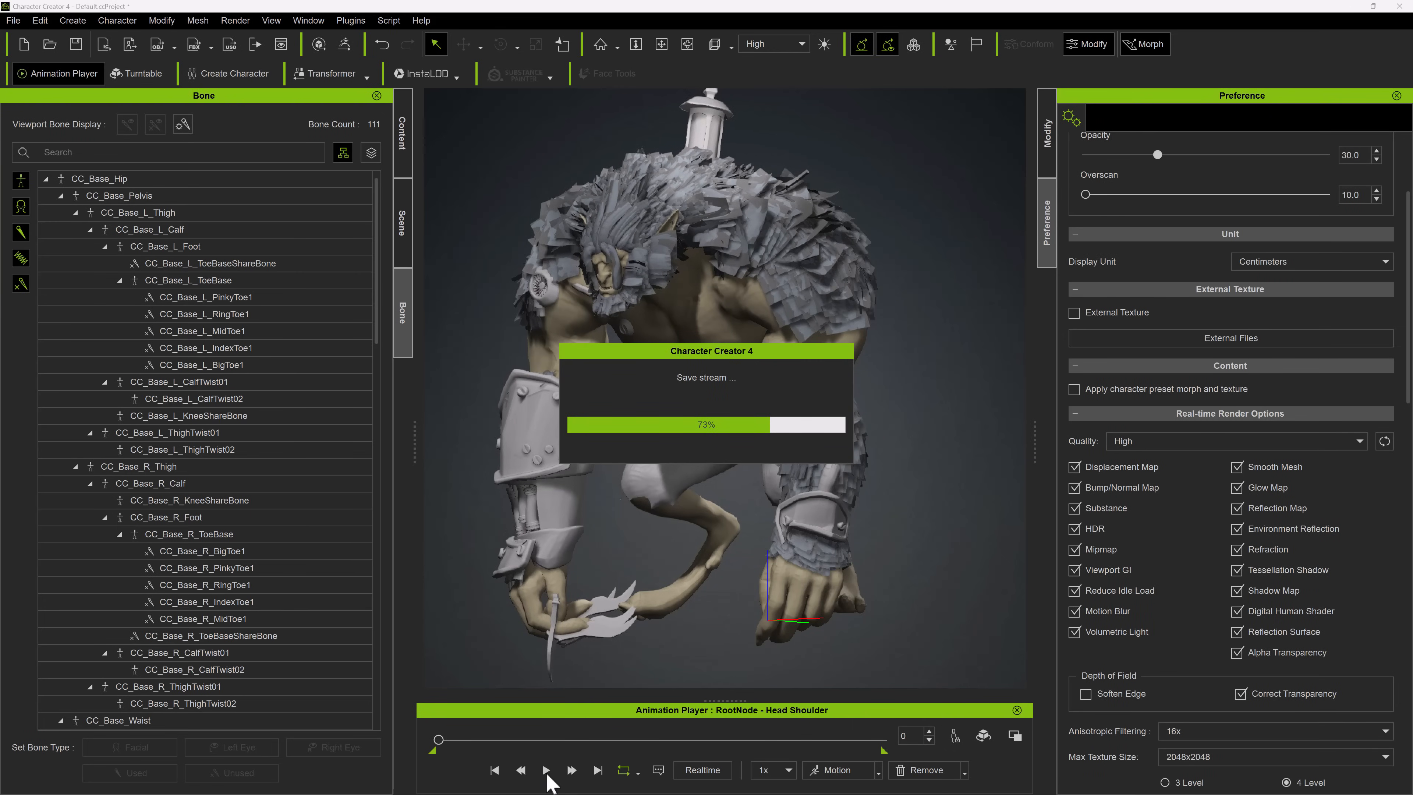
pyautogui.click(546, 770)
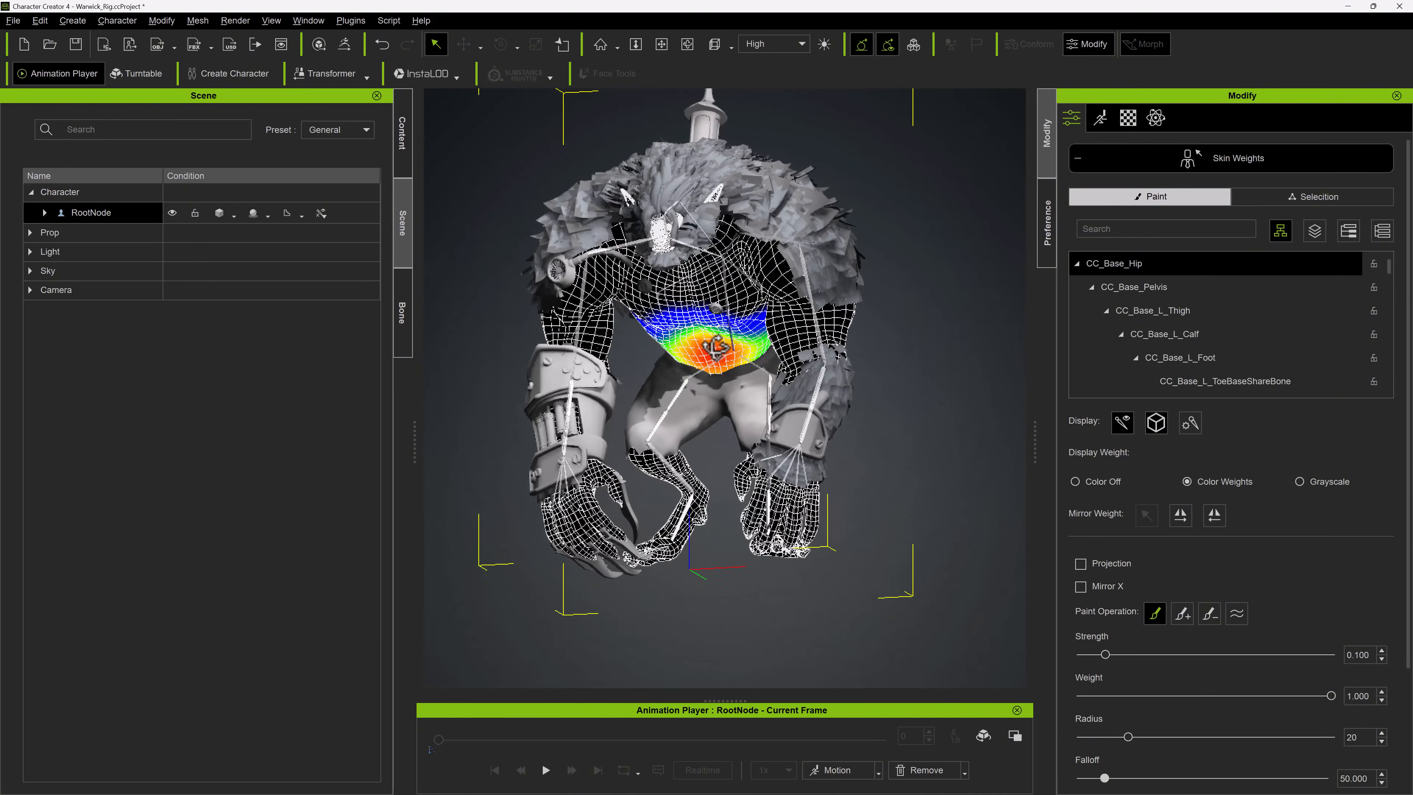
# - Expand RootNode's mesh list and search the skin-weight bones for "neck" to check the neck influence
pyautogui.scroll(5, 838, 409)
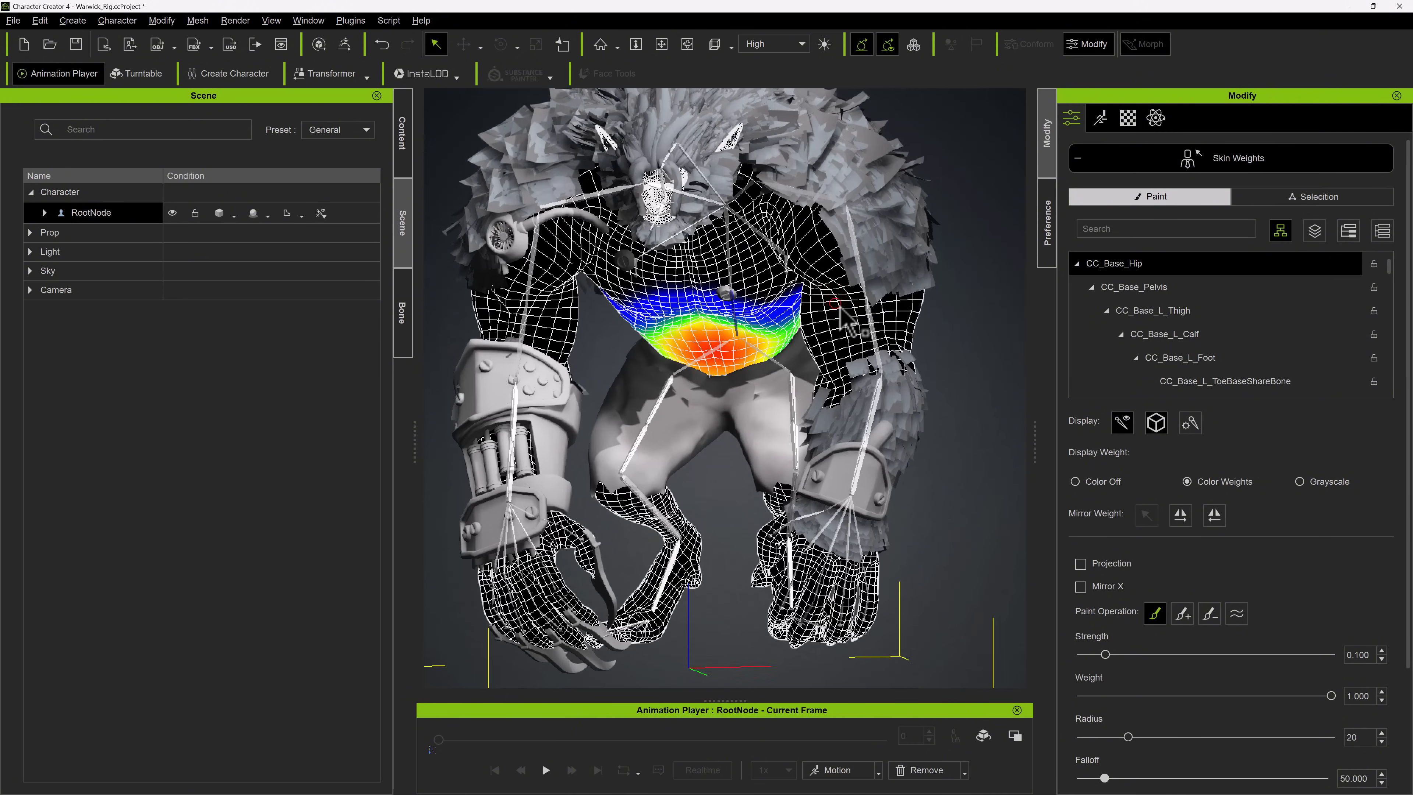
pyautogui.moveTo(840, 309); pyautogui.dragTo(875, 439, button='middle')
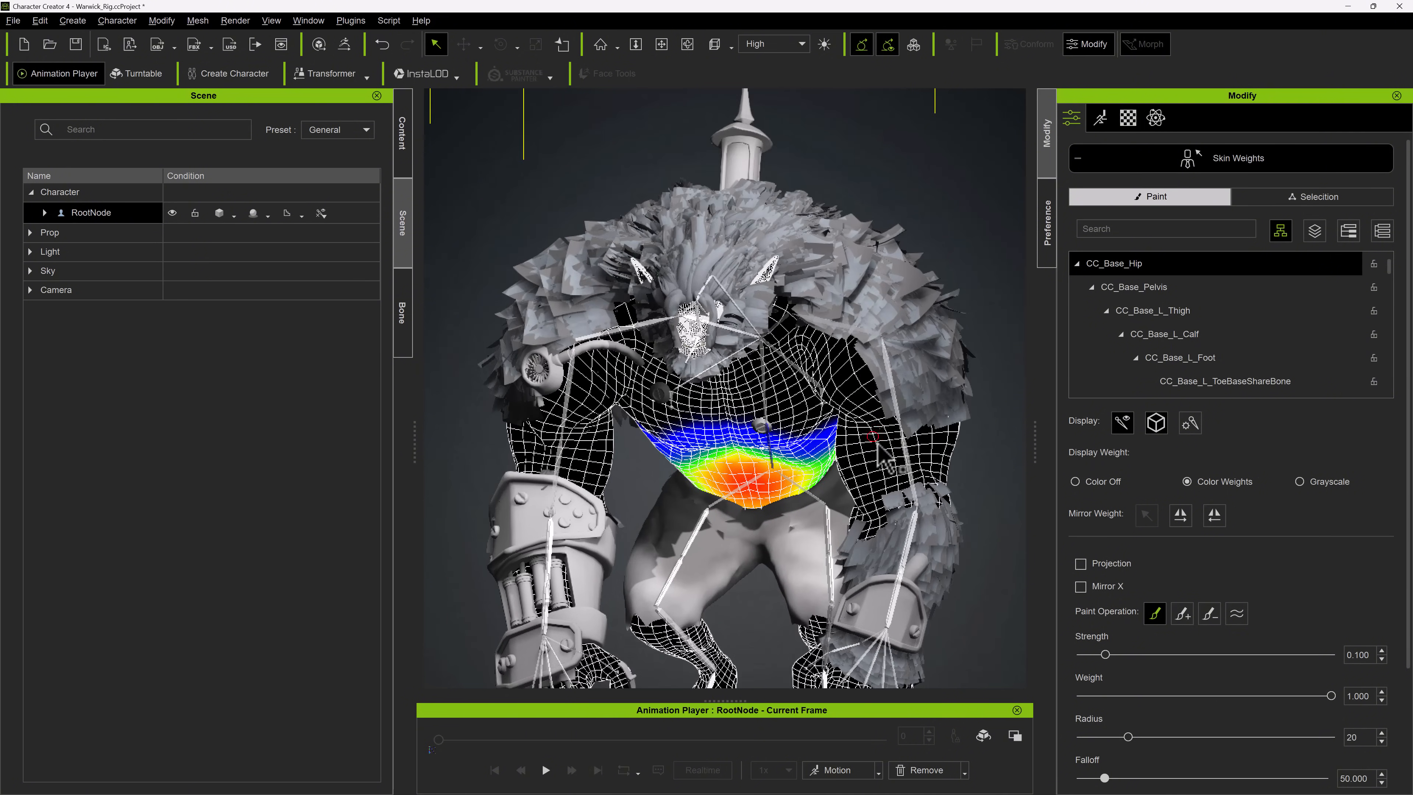
pyautogui.moveTo(874, 440); pyautogui.dragTo(872, 522, button='right')
pyautogui.click(43, 212)
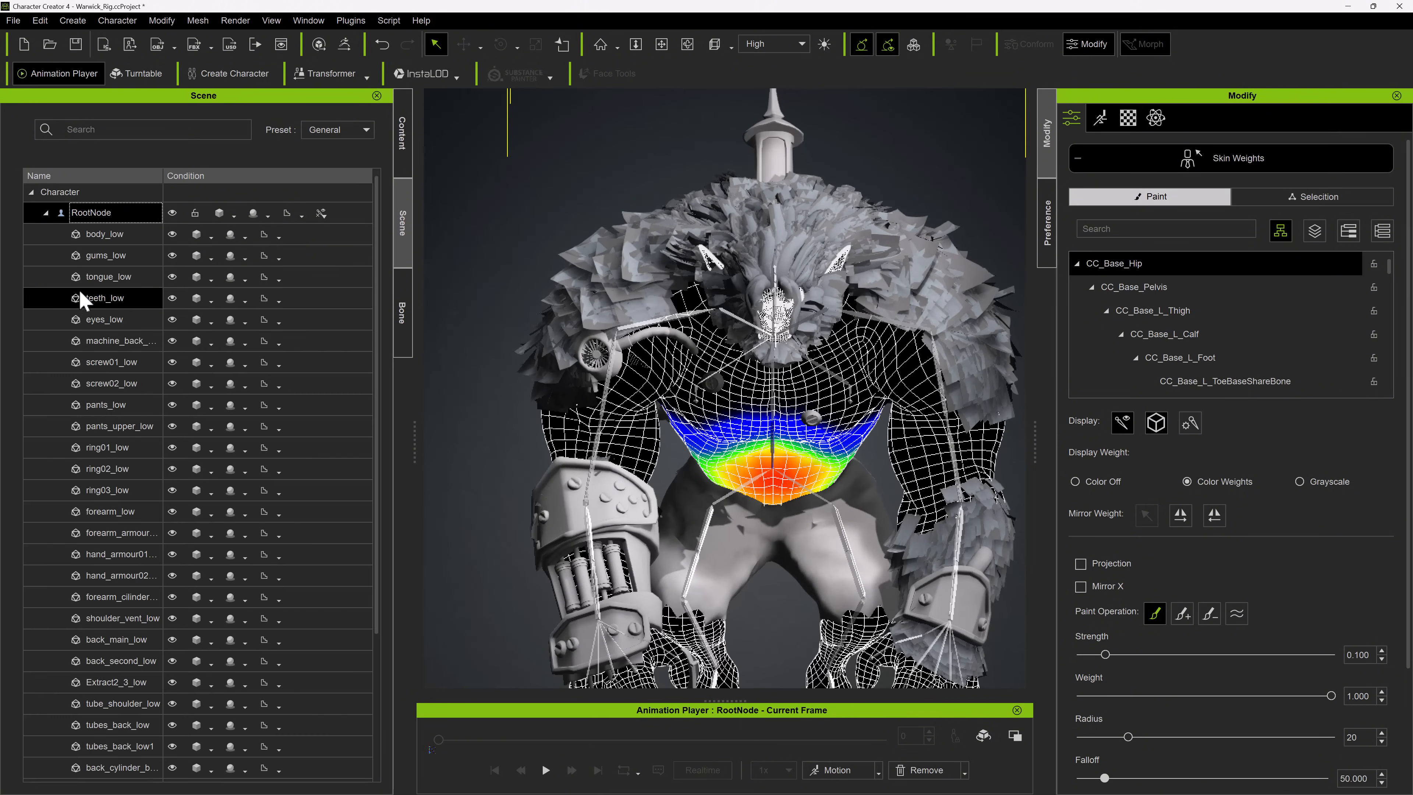
pyautogui.write('neck')
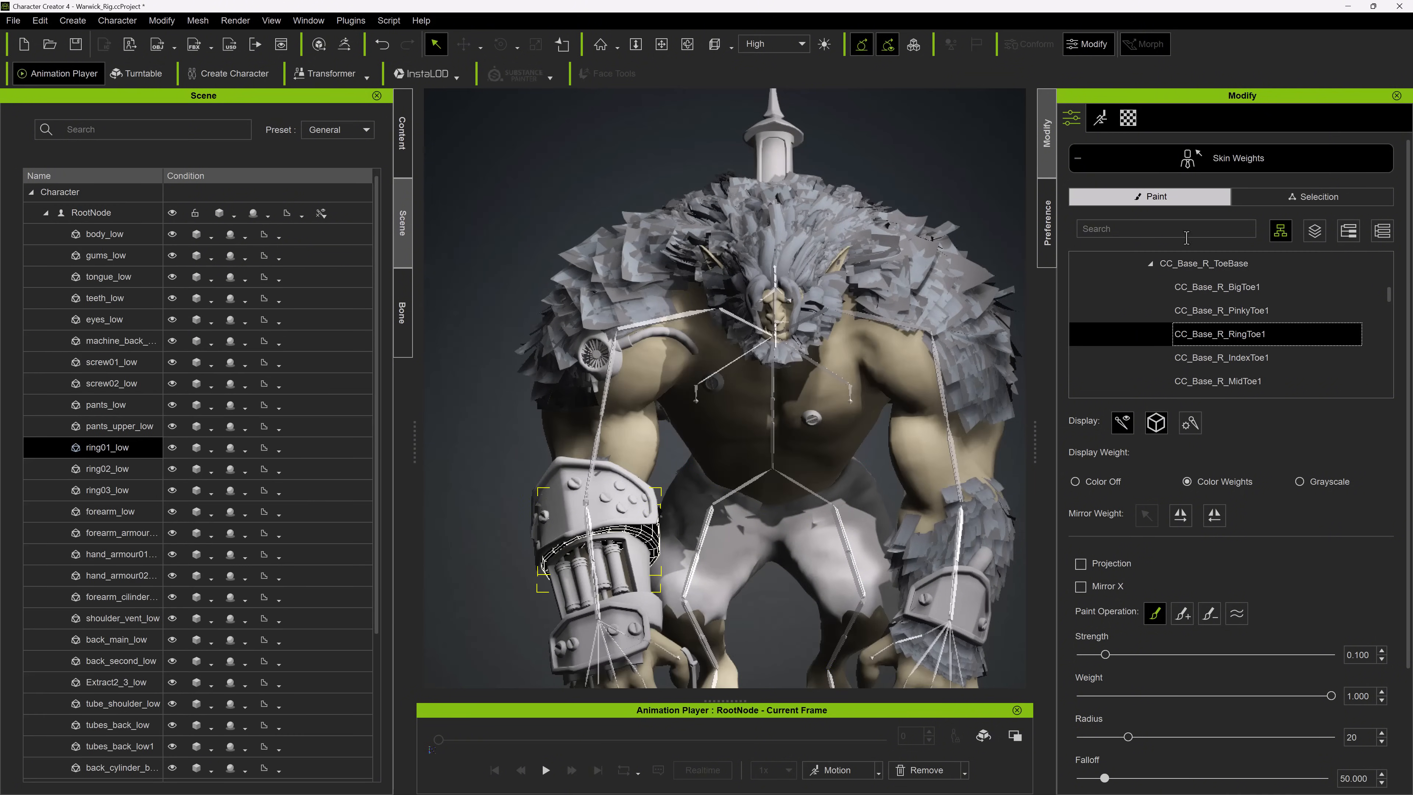
pyautogui.click(1174, 287)
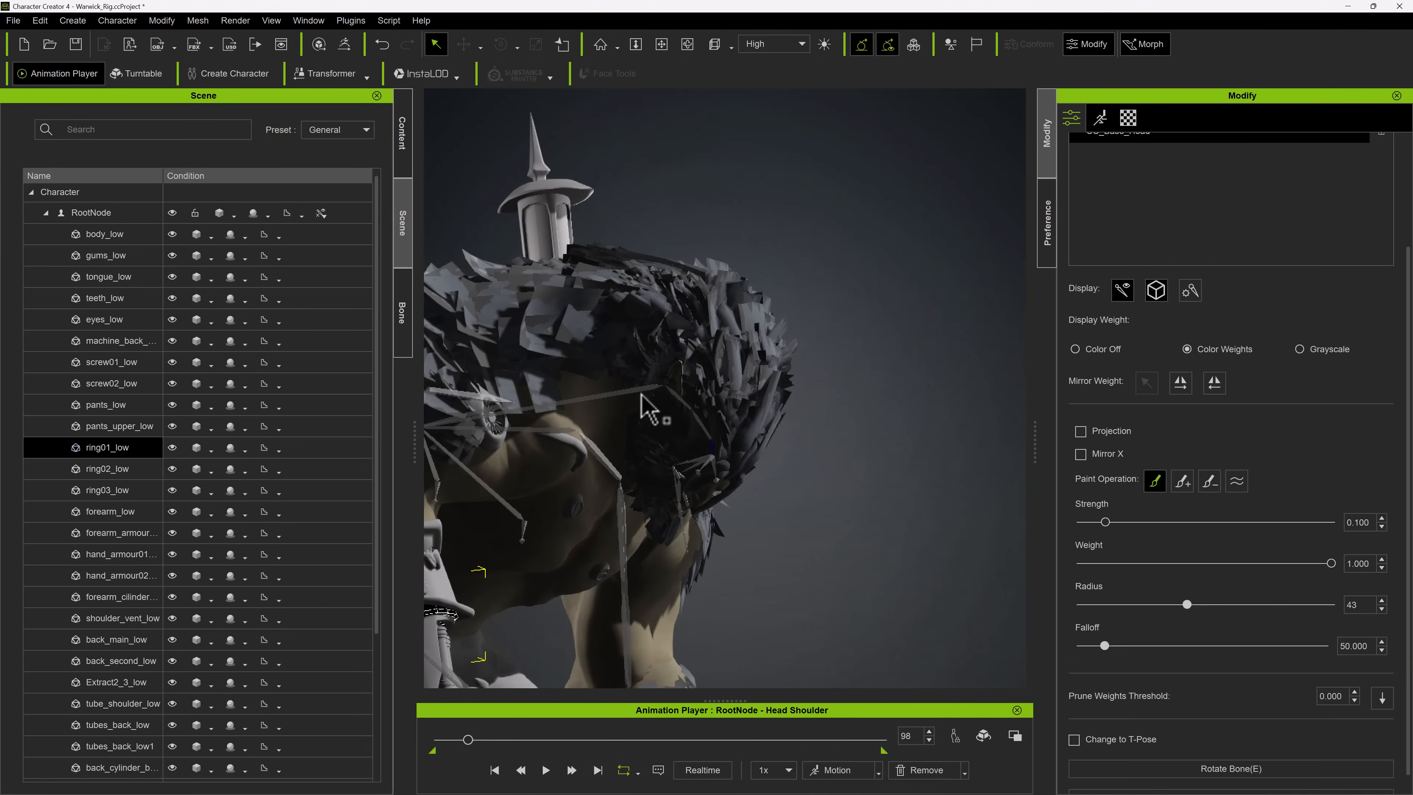
# - Search the skin-weight bones for "spine" and examine CC_Base_Spine02 on the posed character from several angles
pyautogui.scroll(-8, 541, 487)
pyautogui.moveTo(541, 486); pyautogui.dragTo(856, 422, button='right')
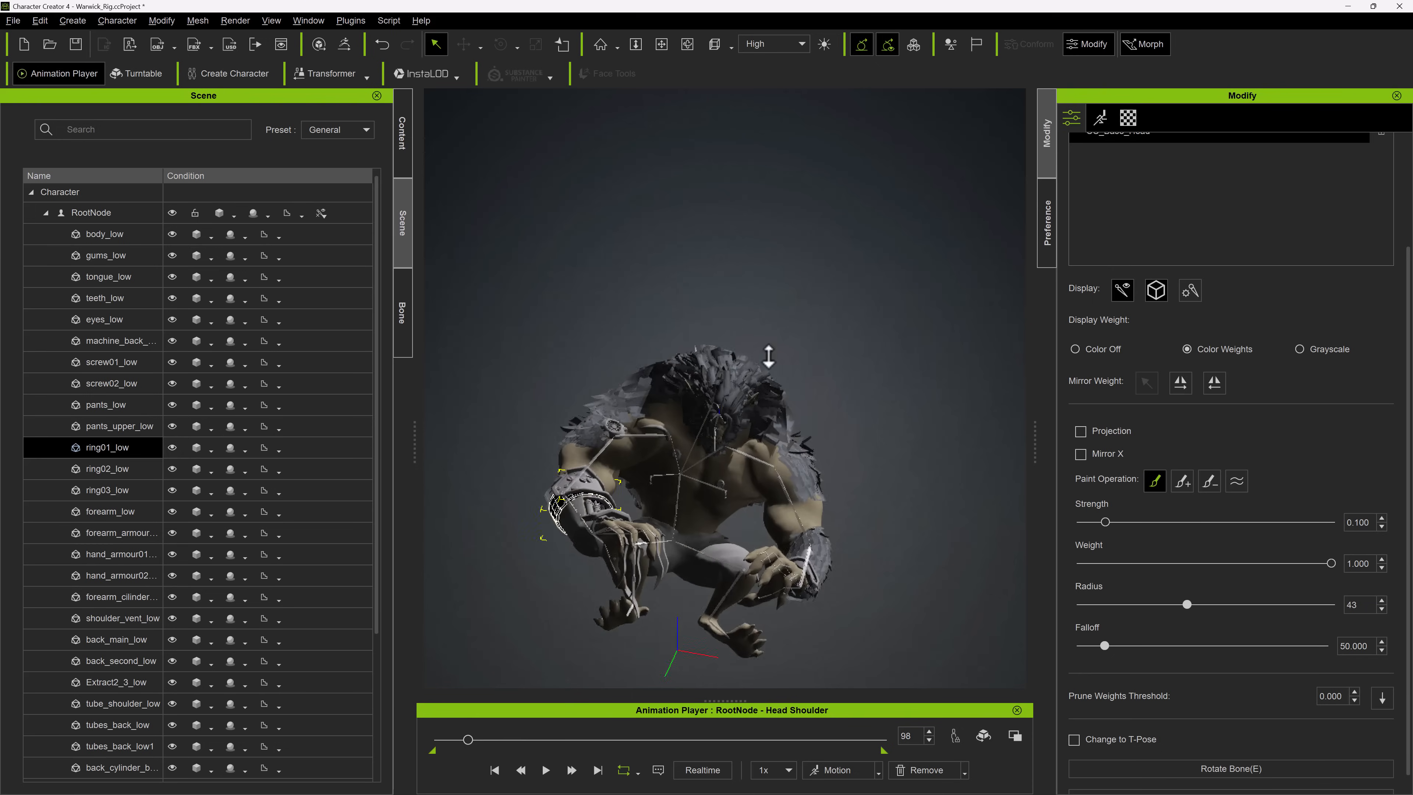
pyautogui.scroll(5, 768, 357)
pyautogui.moveTo(768, 356); pyautogui.dragTo(658, 393, button='right')
pyautogui.scroll(4, 1291, 167)
pyautogui.moveTo(1118, 229); pyautogui.dragTo(1021, 229)
pyautogui.write('spine')
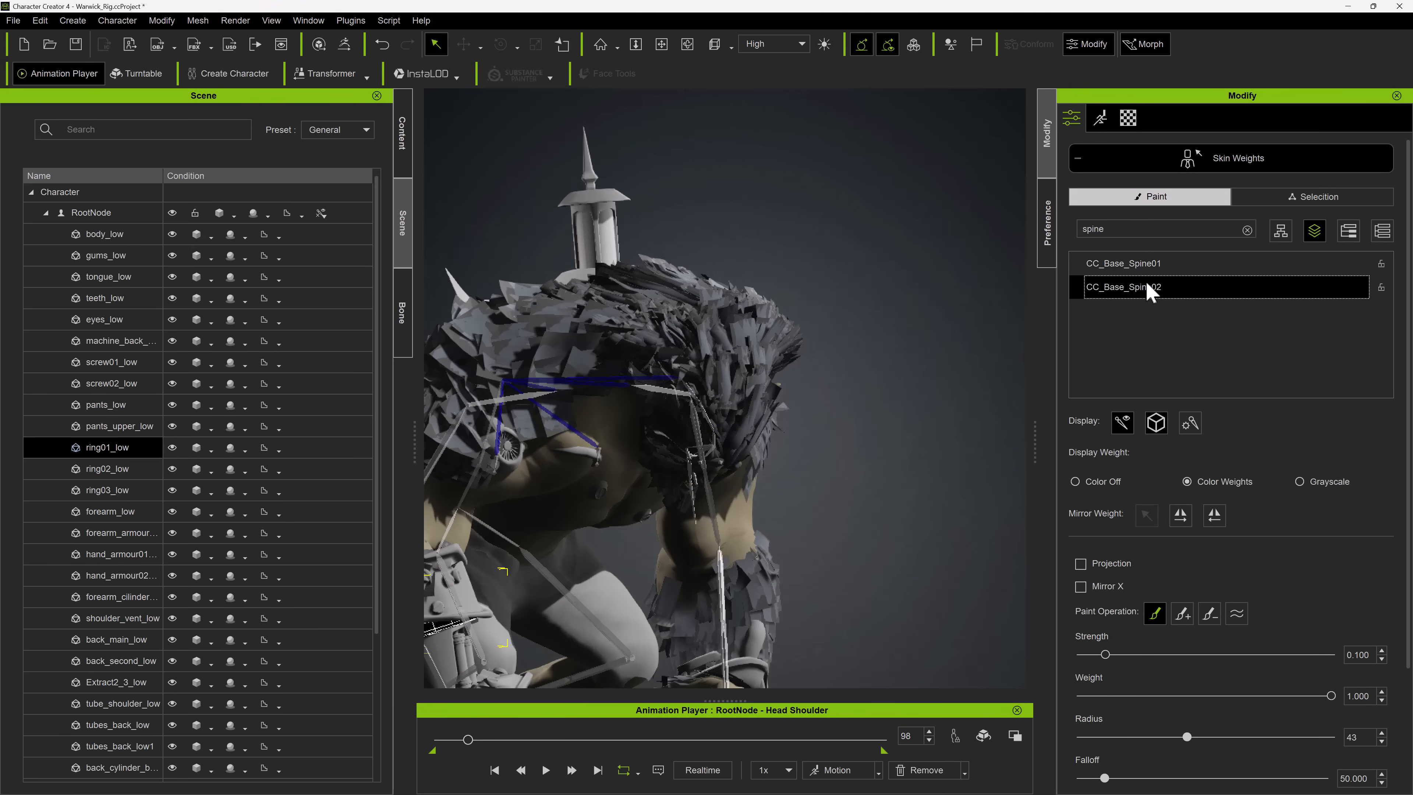
pyautogui.scroll(-6, 826, 552)
pyautogui.moveTo(826, 552); pyautogui.dragTo(723, 500, button='right')
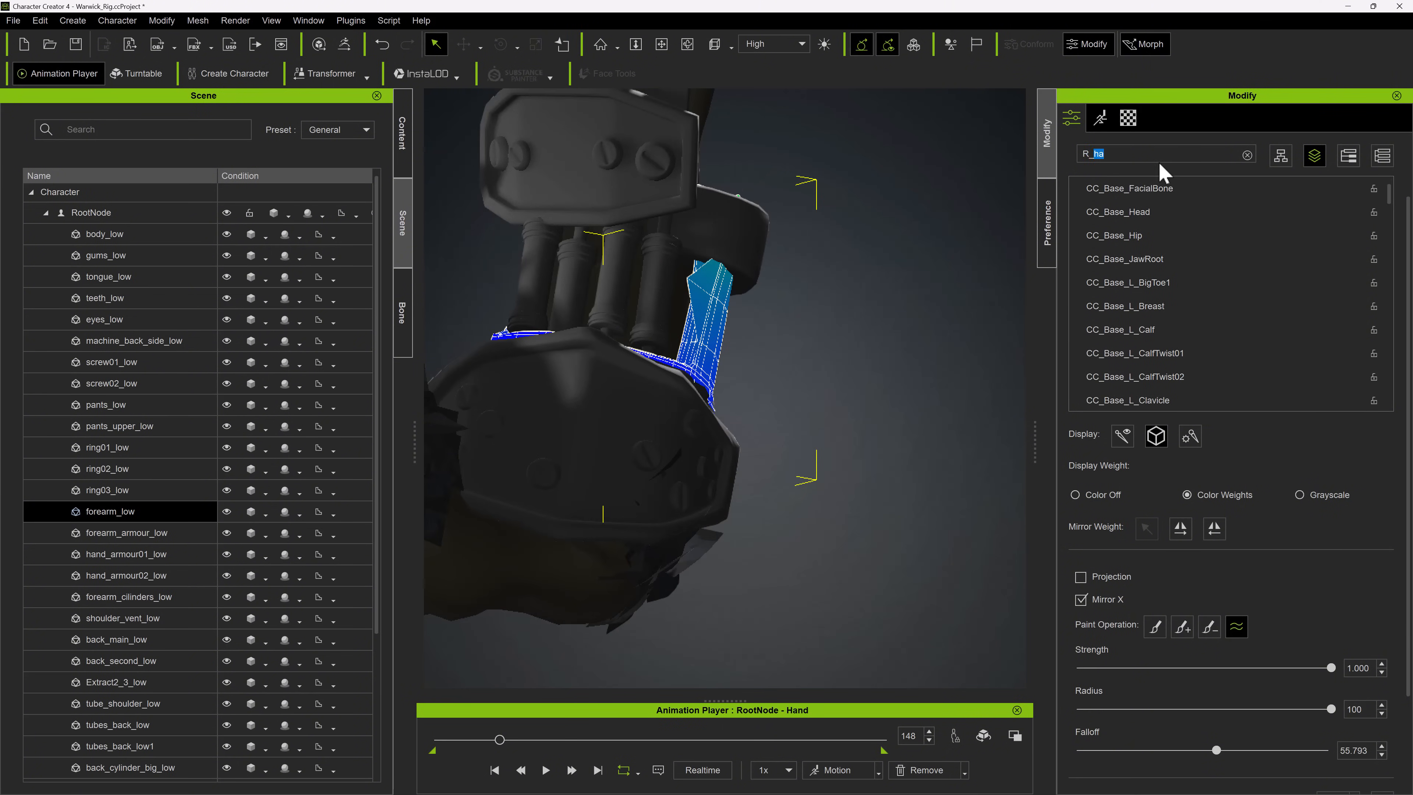
# - Filter the bones by "R_fore" and inspect the CC_Base_R_Forearm weights on the forearm_low mesh
pyautogui.write('fore')
pyautogui.click(1144, 235)
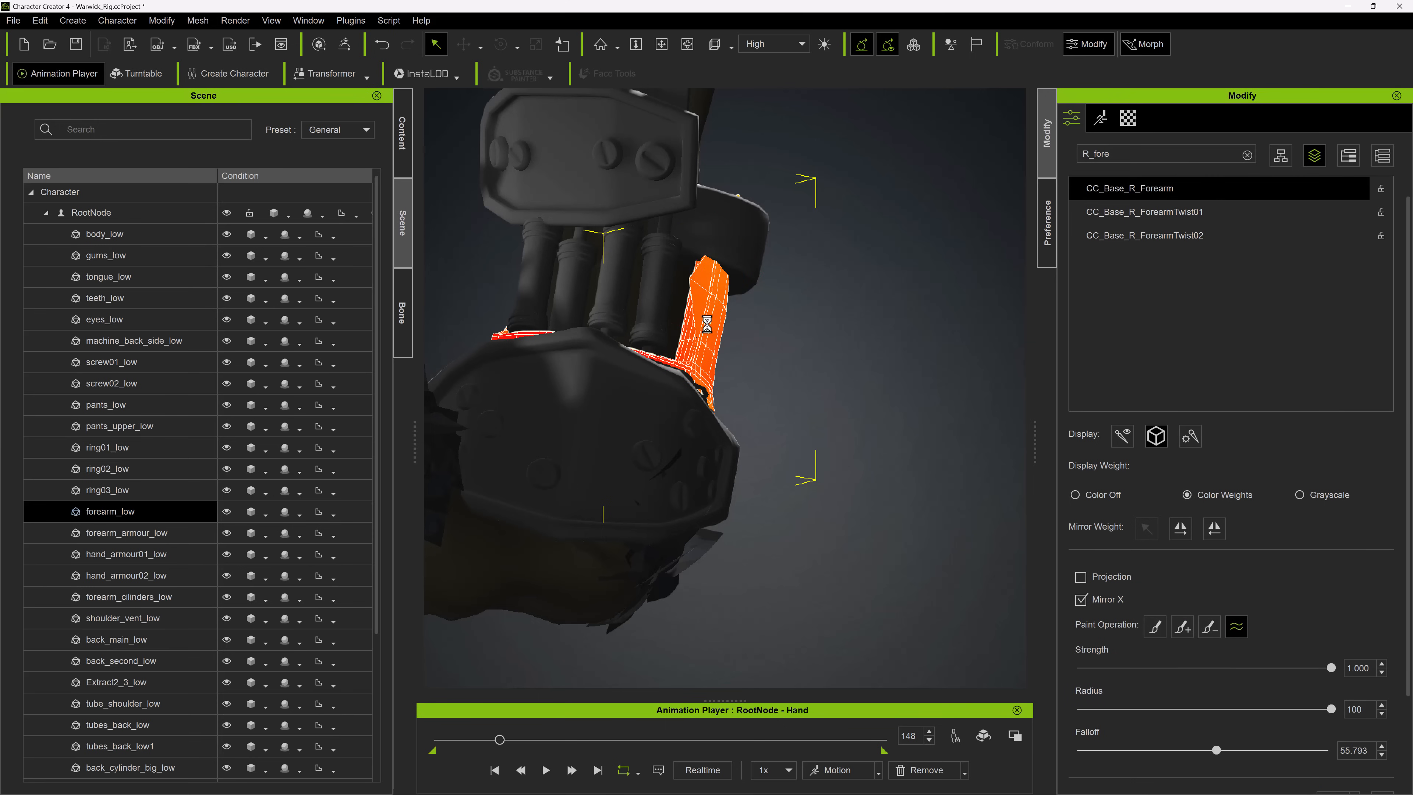
pyautogui.moveTo(708, 324); pyautogui.dragTo(646, 329, button='right')
pyautogui.scroll(-6, 645, 328)
# - Scrub through the Hand calibration motion and test the rig with another calibration motion
pyautogui.moveTo(500, 740); pyautogui.dragTo(623, 742)
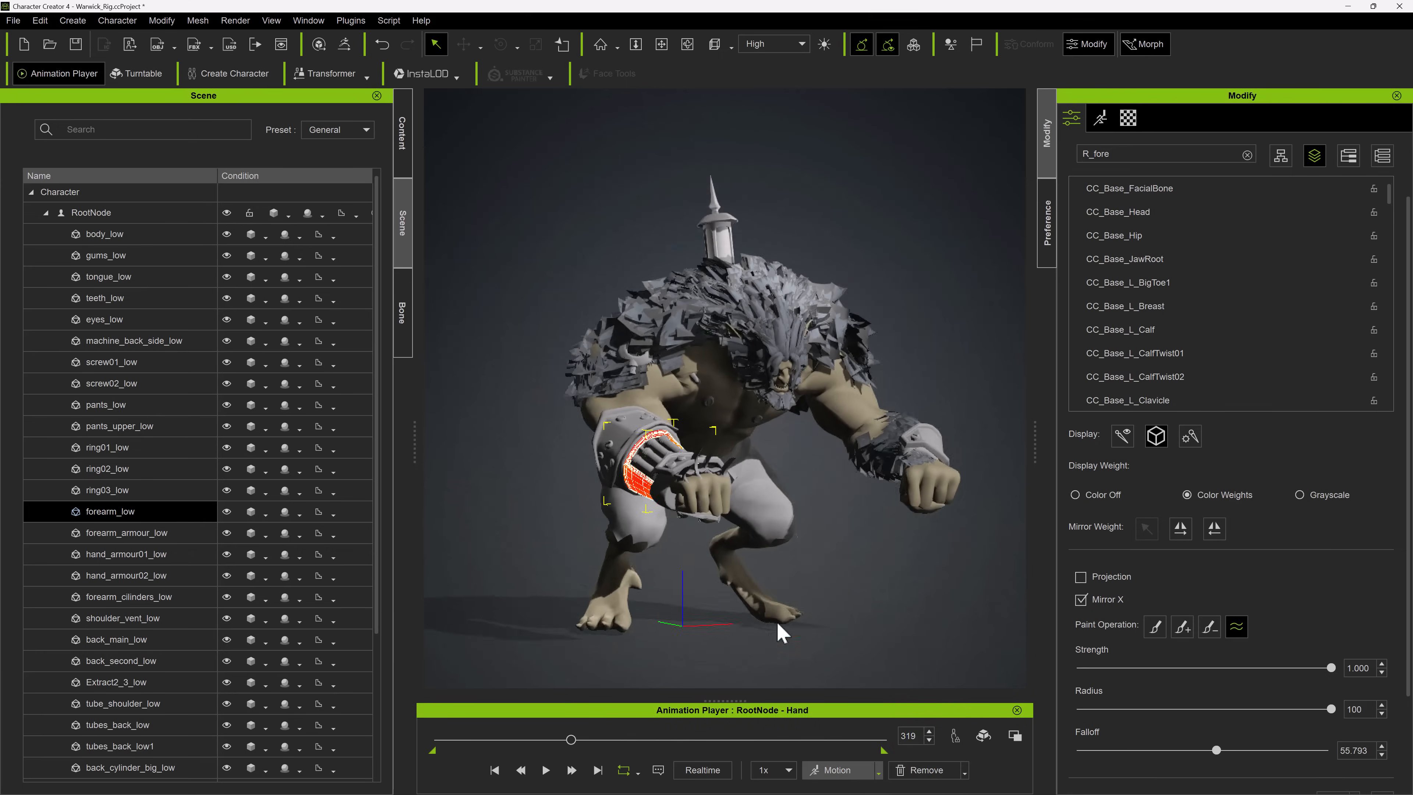
pyautogui.click(835, 770)
pyautogui.click(983, 693)
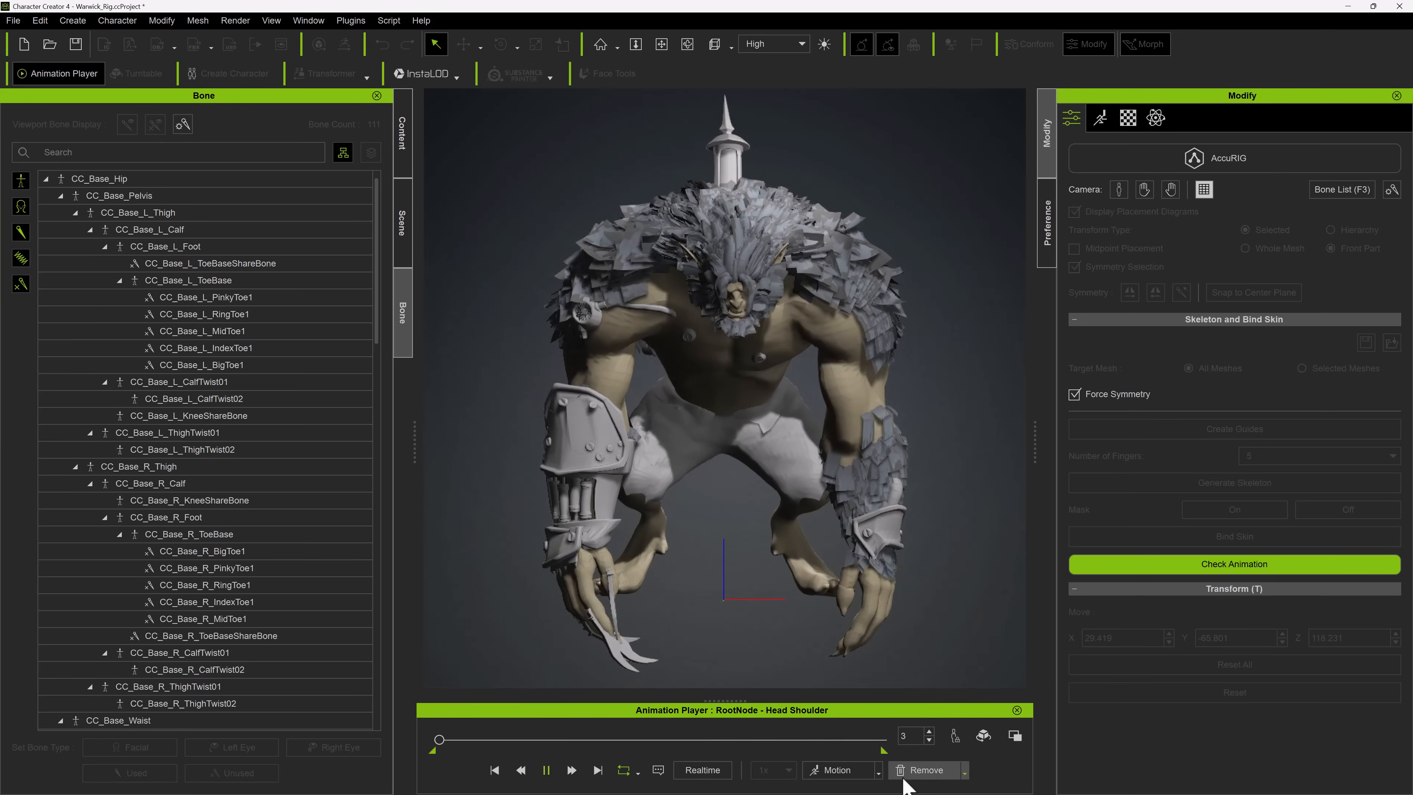
pyautogui.click(851, 771)
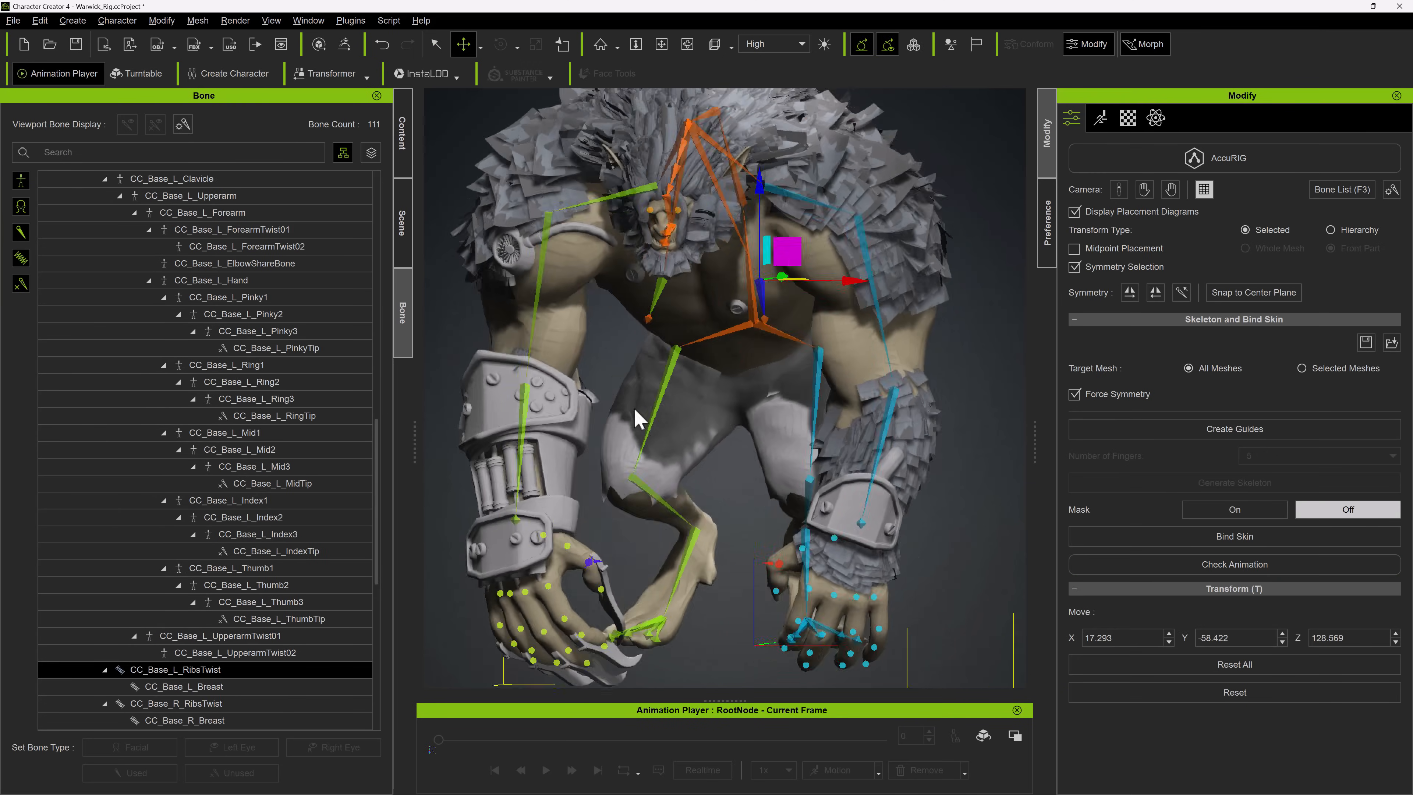
# - Move the left ribs-twist joint outward to X 28.271 and enable Midpoint Placement
pyautogui.moveTo(634, 416)
pyautogui.mouseDown(button='right')
pyautogui.moveTo(470, 530)
pyautogui.moveTo(634, 435)
pyautogui.mouseUp(button='right')
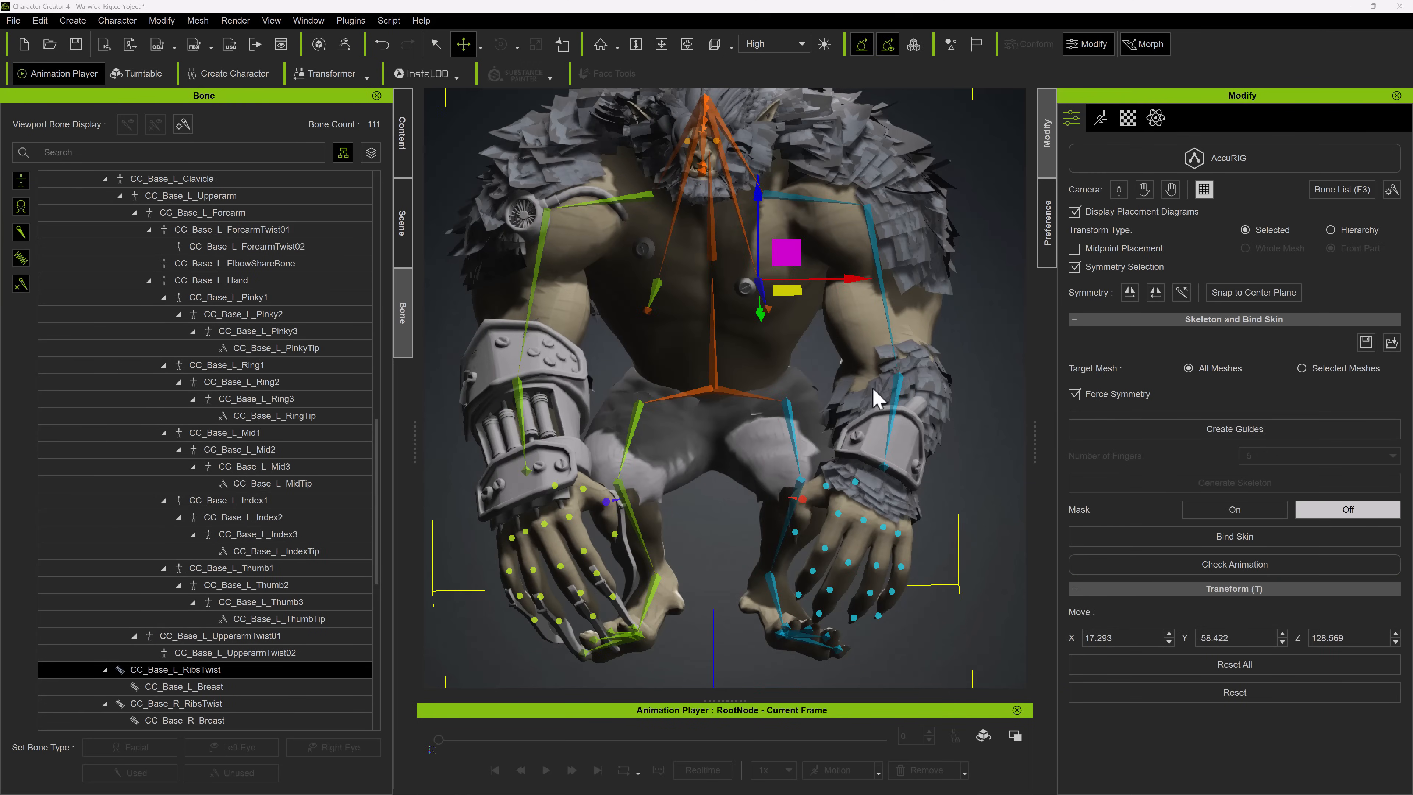
pyautogui.moveTo(874, 388); pyautogui.dragTo(857, 490, button='right')
pyautogui.moveTo(849, 283); pyautogui.dragTo(882, 289)
pyautogui.moveTo(824, 368); pyautogui.dragTo(656, 411, button='right')
pyautogui.click(1076, 250)
pyautogui.moveTo(751, 362); pyautogui.dragTo(868, 356, button='right')
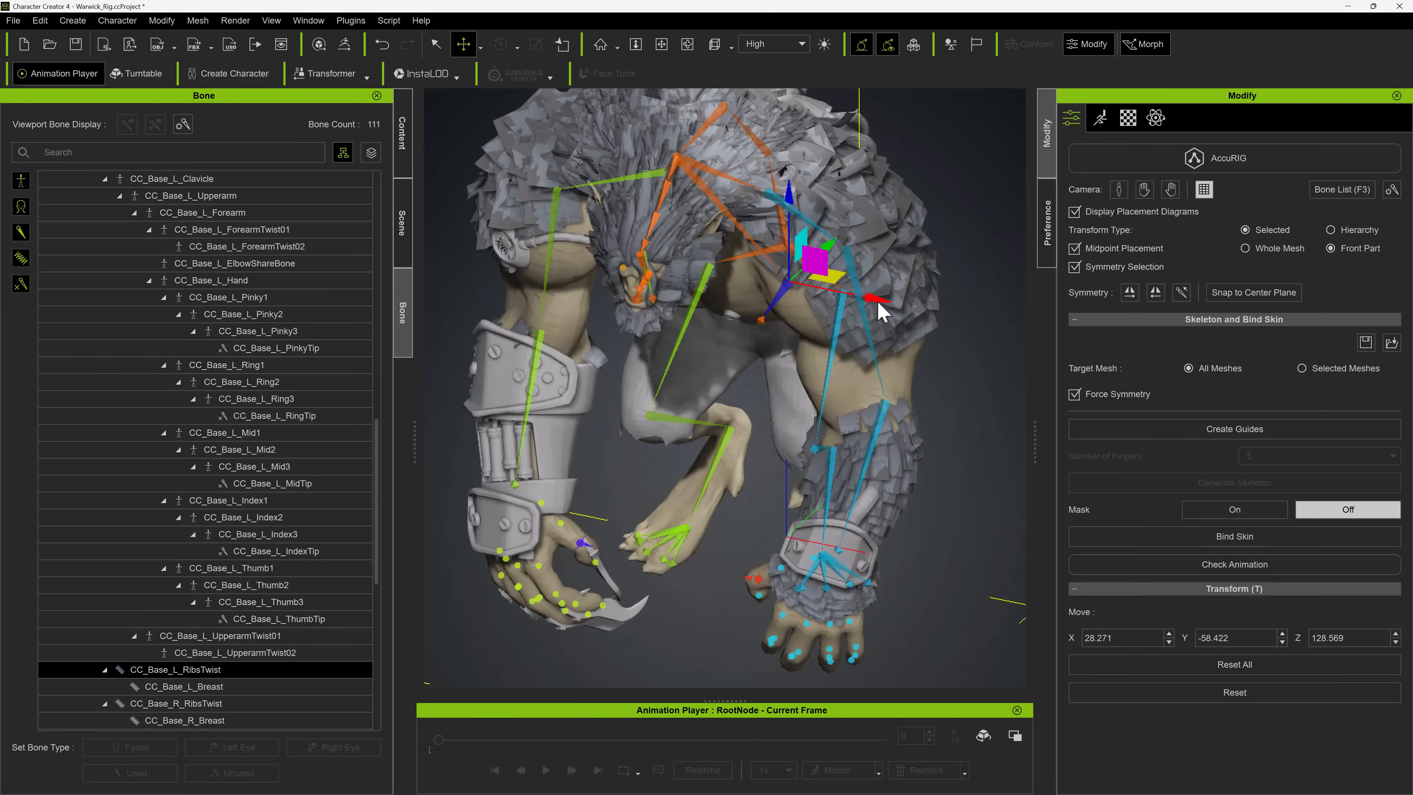
pyautogui.moveTo(878, 302); pyautogui.dragTo(894, 287)
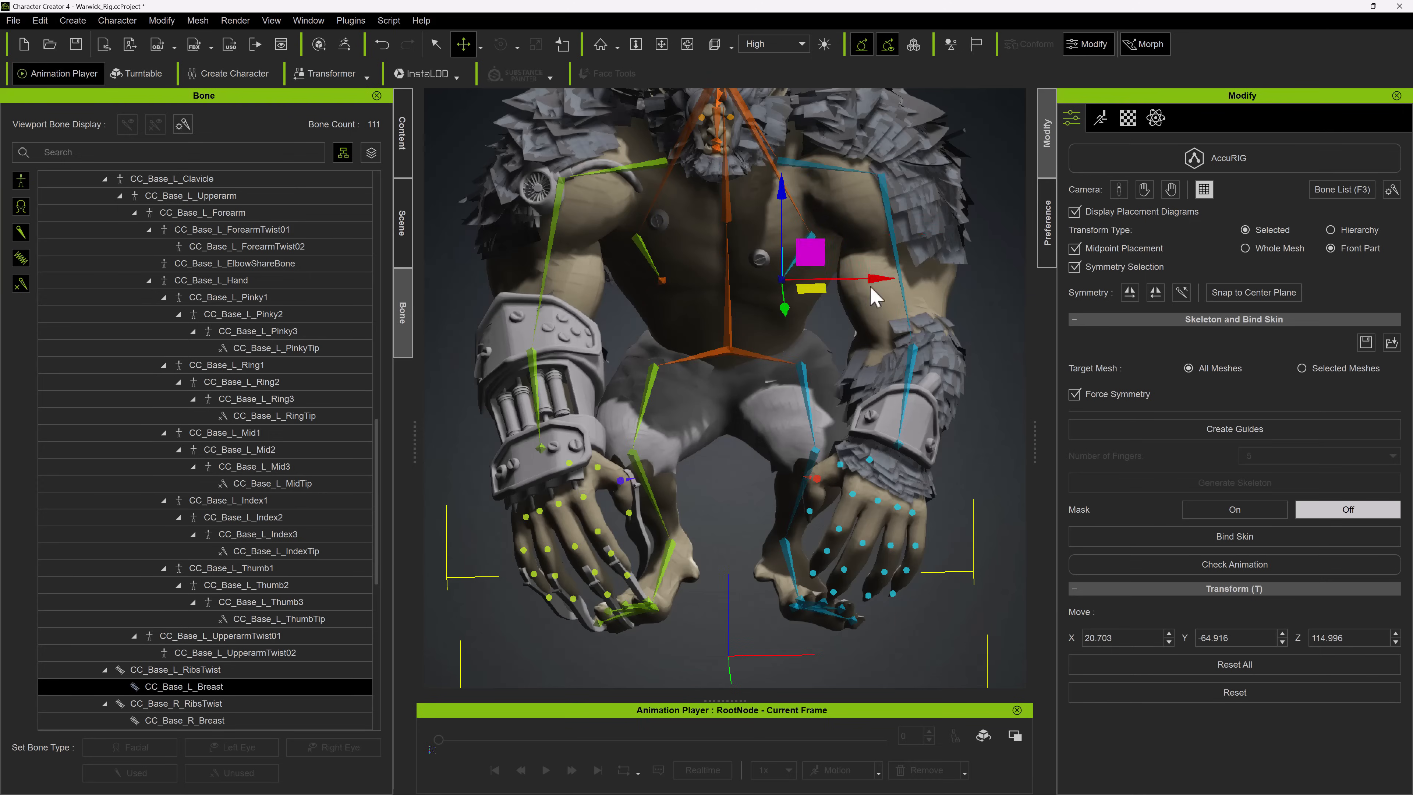
# - Check the CC_Base_Spine02 joint's placement from the side and select CC_Base_Spine01
pyautogui.keyDown('alt'); pyautogui.moveTo(894, 311); pyautogui.dragTo(548, 463, button='right'); pyautogui.keyUp('alt')
pyautogui.keyDown('alt'); pyautogui.moveTo(748, 289); pyautogui.dragTo(437, 521, button='right'); pyautogui.keyUp('alt')
pyautogui.click(686, 228)
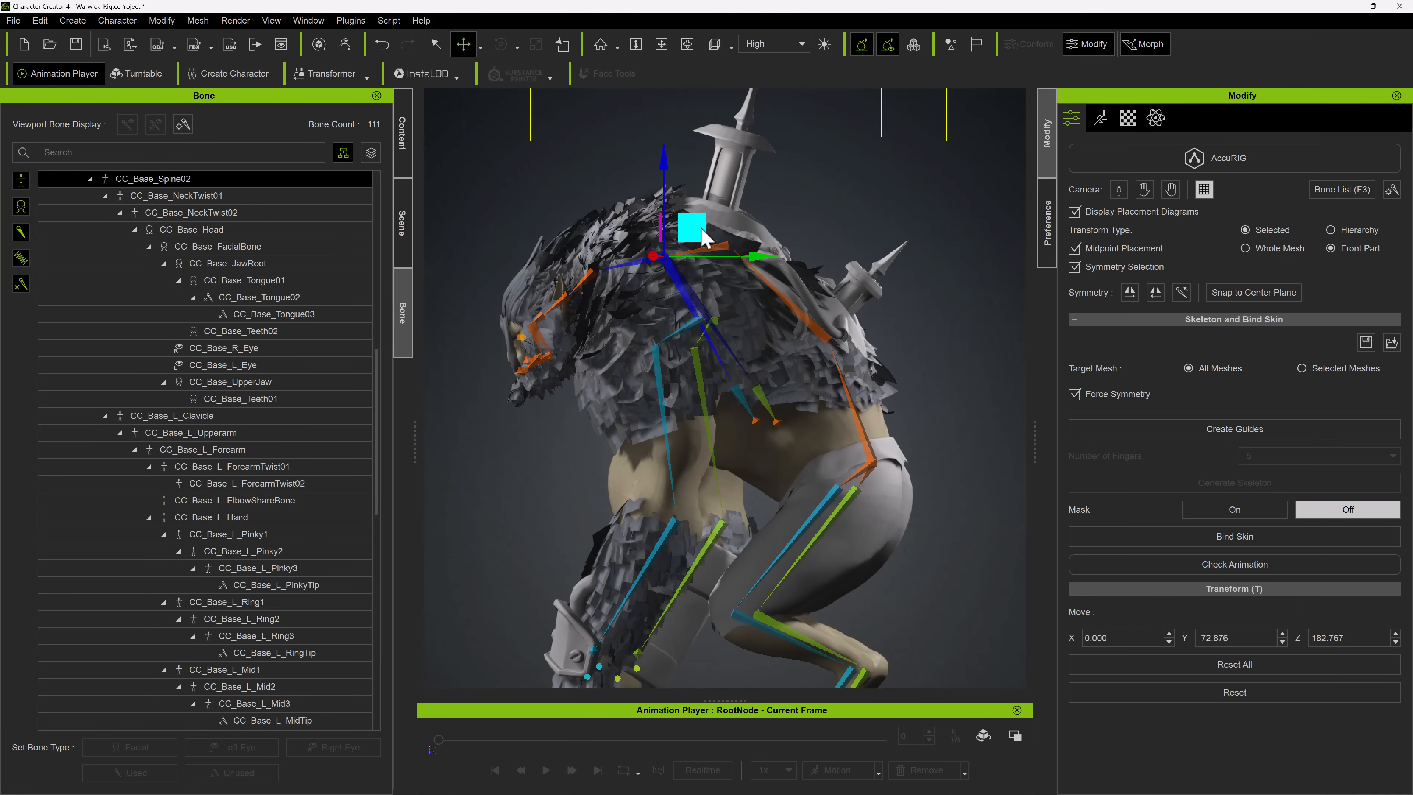
pyautogui.moveTo(687, 311); pyautogui.dragTo(646, 290, button='right')
pyautogui.moveTo(377, 369); pyautogui.dragTo(409, 264)
pyautogui.click(179, 521)
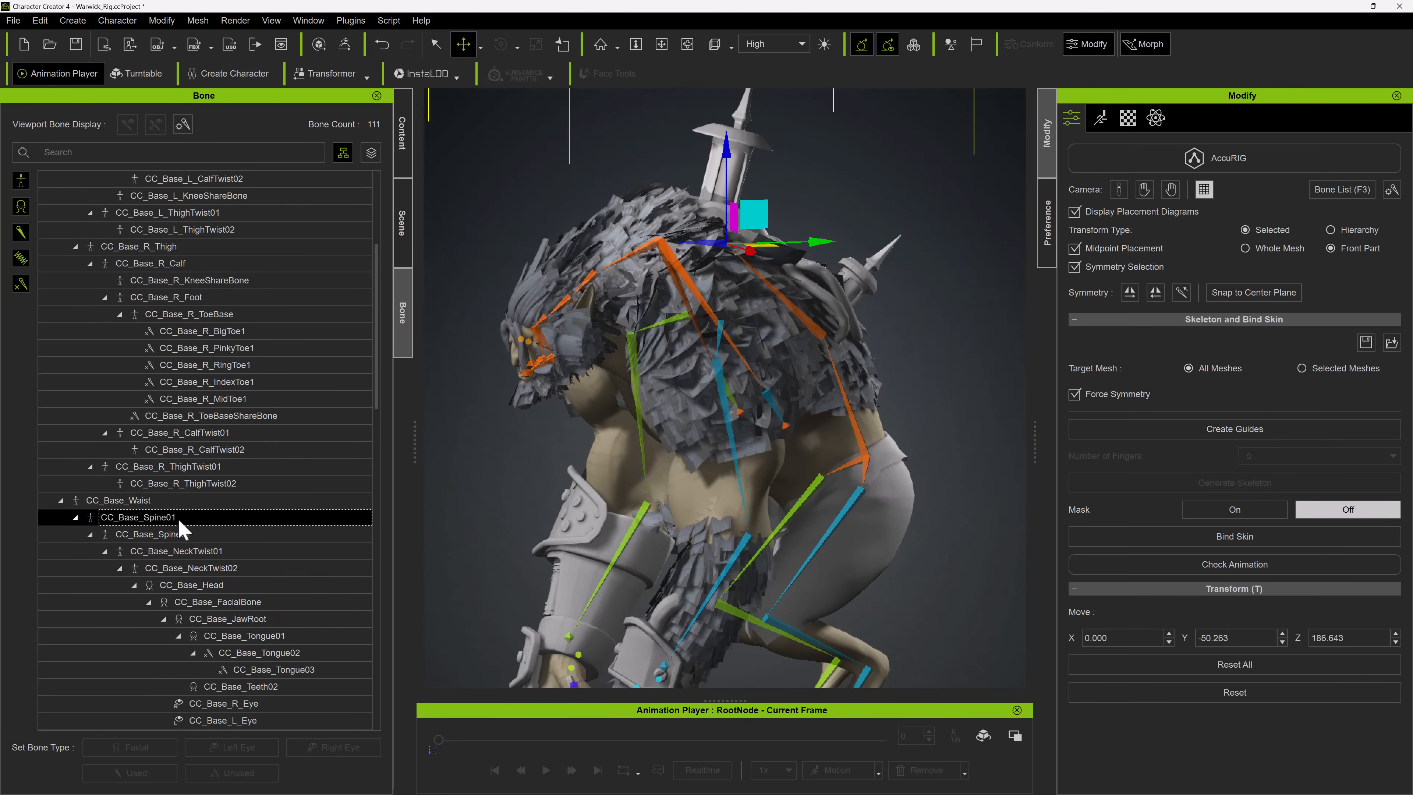
# - Go through the upper spine and neck joints and adjust the neck joint placement in side view
pyautogui.click(183, 536)
pyautogui.click(188, 554)
pyautogui.moveTo(634, 341); pyautogui.dragTo(543, 317, button='right')
pyautogui.moveTo(574, 283); pyautogui.dragTo(567, 272)
pyautogui.click(534, 277)
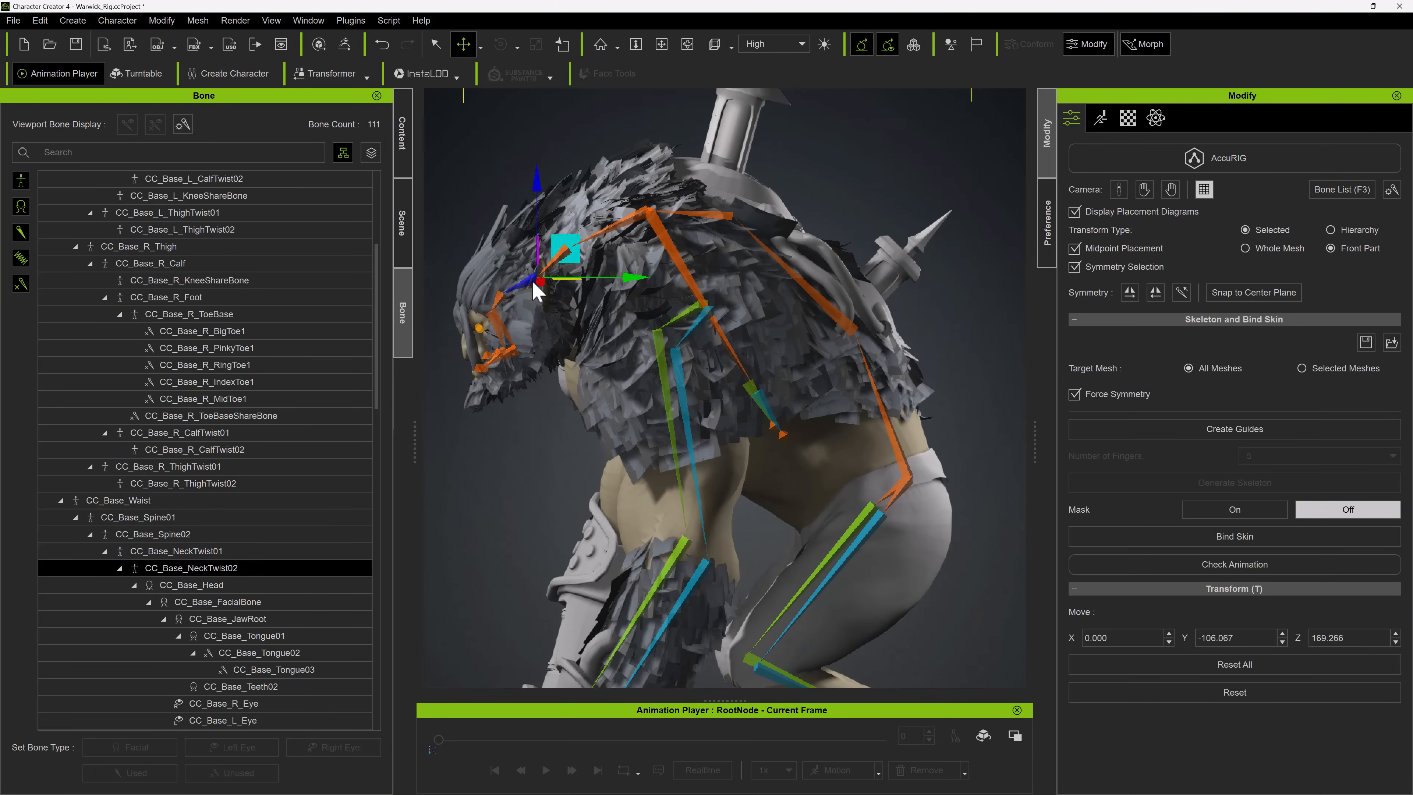
pyautogui.click(569, 244)
# - Preview the Arm calibration motion, then return to the joint guides around the chest
pyautogui.click(1234, 571)
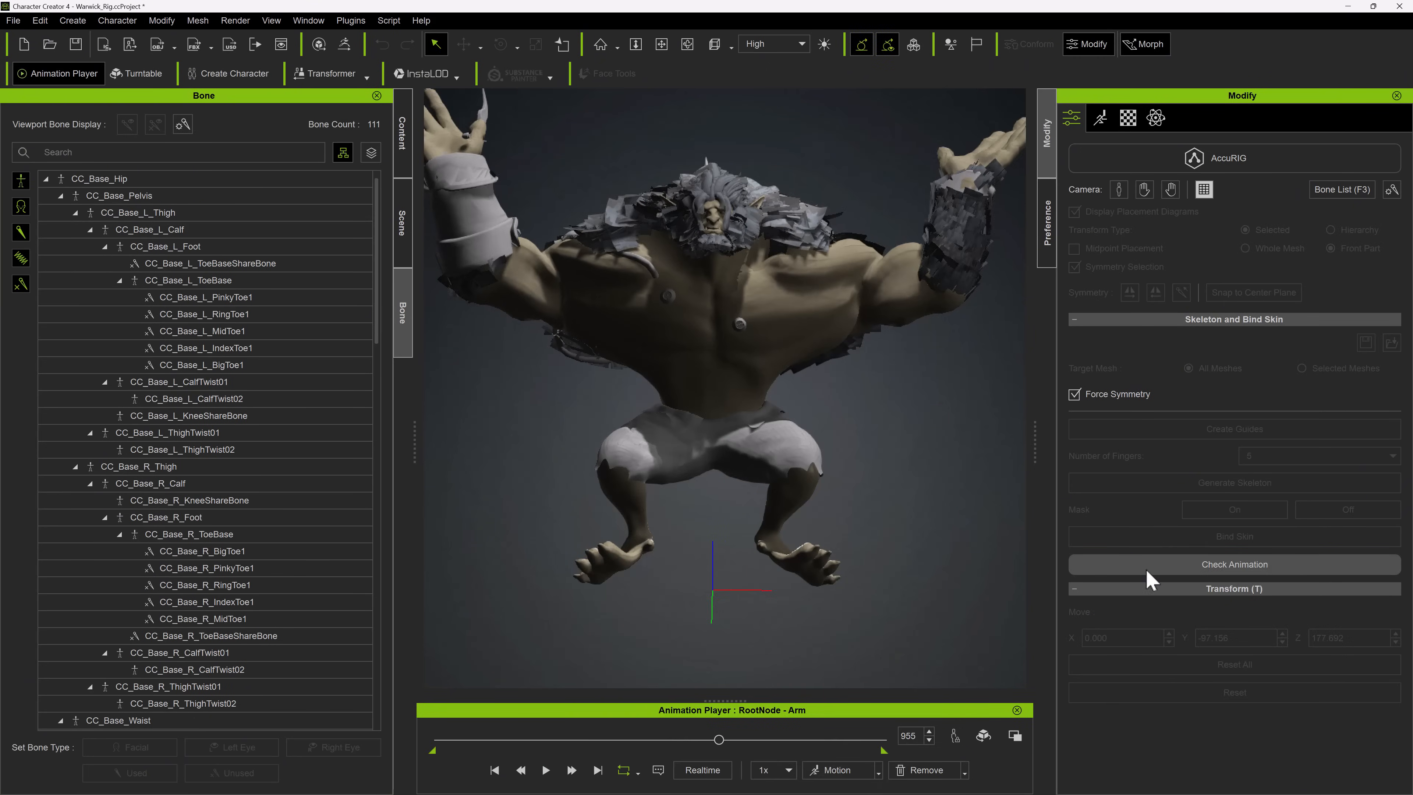
pyautogui.click(1147, 570)
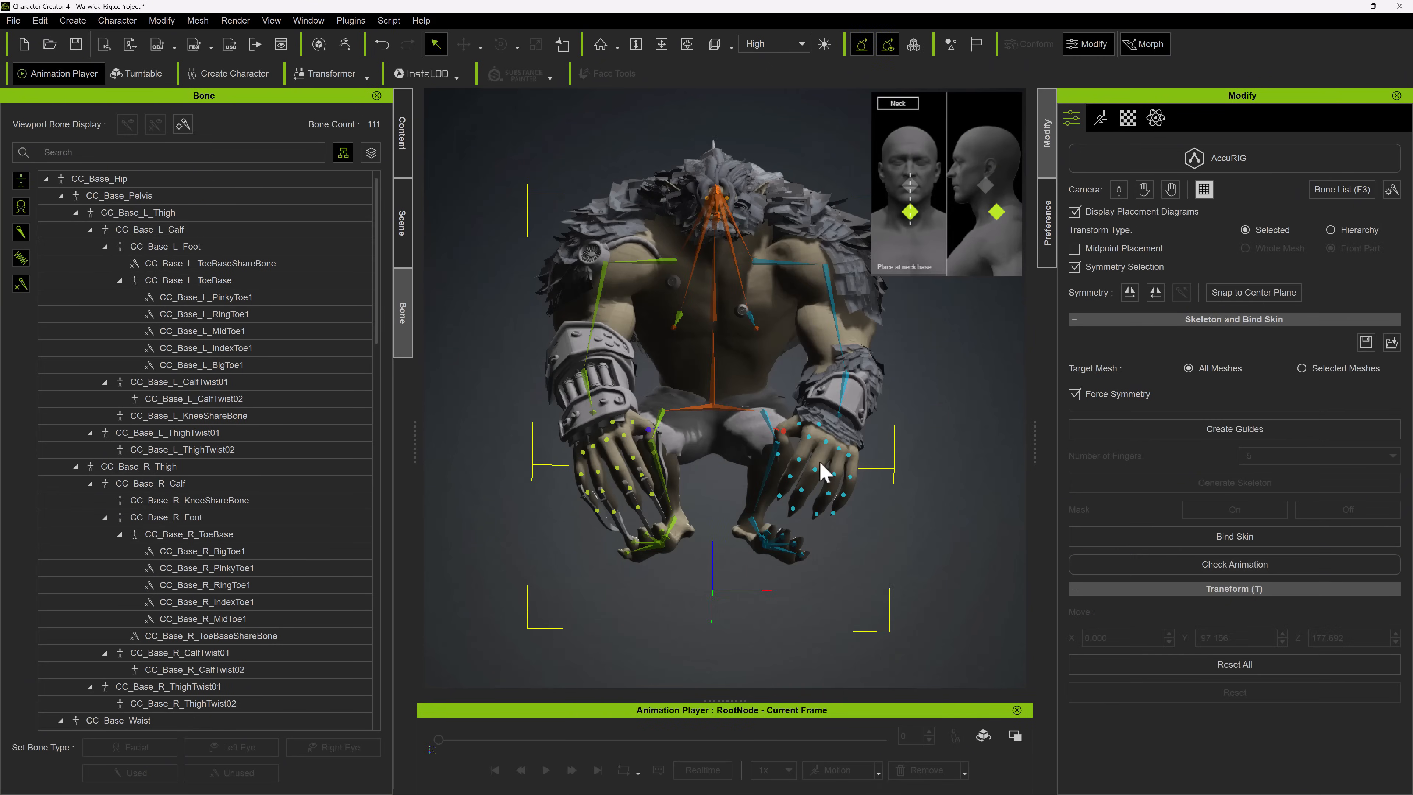
pyautogui.keyDown('alt'); pyautogui.moveTo(855, 407); pyautogui.dragTo(765, 336); pyautogui.keyUp('alt')
pyautogui.click(752, 320)
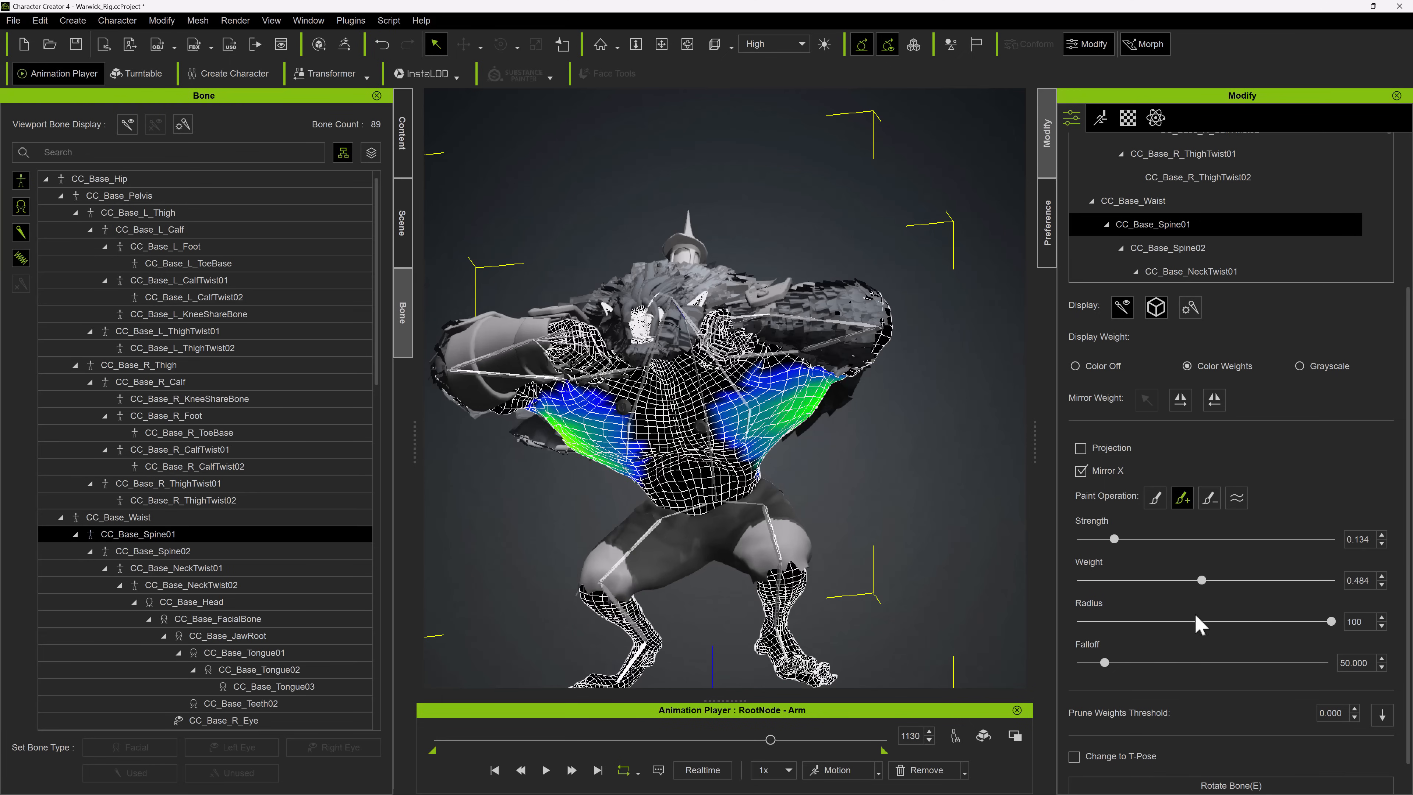
# - Set the brush falloff to 55.793 and paint additional CC_Base_Spine01 weight across the chest with Mirror X
pyautogui.moveTo(1104, 662); pyautogui.dragTo(1216, 662)
pyautogui.click(782, 404)
pyautogui.click(630, 382)
pyautogui.moveTo(631, 382)
pyautogui.keyDown('alt'); pyautogui.mouseDown()
pyautogui.moveTo(801, 486)
pyautogui.moveTo(618, 423)
pyautogui.mouseUp(); pyautogui.keyUp('alt')
pyautogui.click(614, 397)
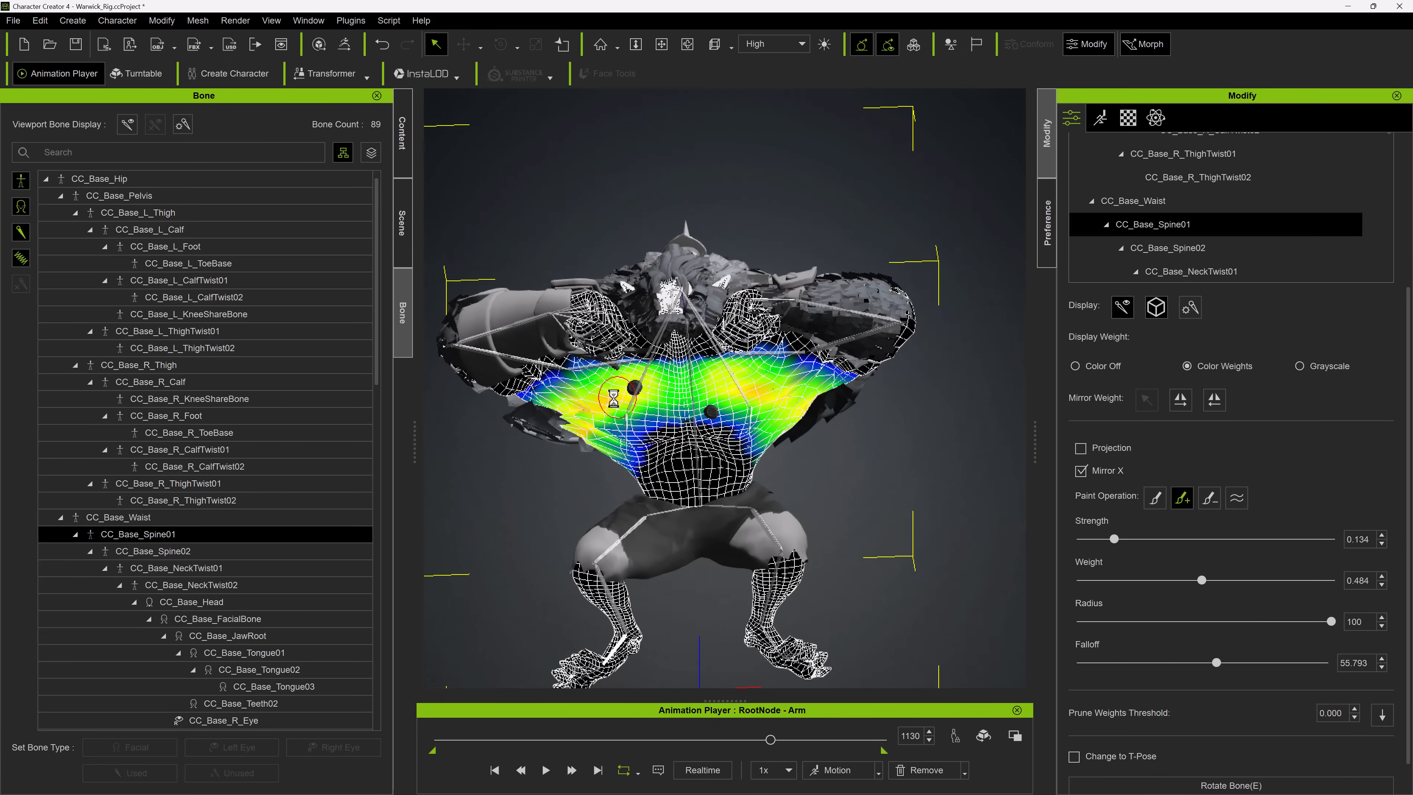
pyautogui.click(820, 426)
pyautogui.moveTo(801, 423)
pyautogui.keyDown('alt'); pyautogui.mouseDown()
pyautogui.moveTo(657, 417)
pyautogui.moveTo(957, 429)
pyautogui.moveTo(695, 417)
pyautogui.mouseUp(); pyautogui.keyUp('alt')
# - Smooth the CC_Base_Spine01 weights on the chest and mirror them to the other side
pyautogui.click(1237, 497)
pyautogui.click(780, 398)
pyautogui.moveTo(781, 398)
pyautogui.keyDown('alt'); pyautogui.mouseDown()
pyautogui.moveTo(741, 402)
pyautogui.moveTo(912, 410)
pyautogui.moveTo(798, 445)
pyautogui.moveTo(857, 423)
pyautogui.mouseUp(); pyautogui.keyUp('alt')
pyautogui.scroll(5, 798, 423)
pyautogui.click(801, 434)
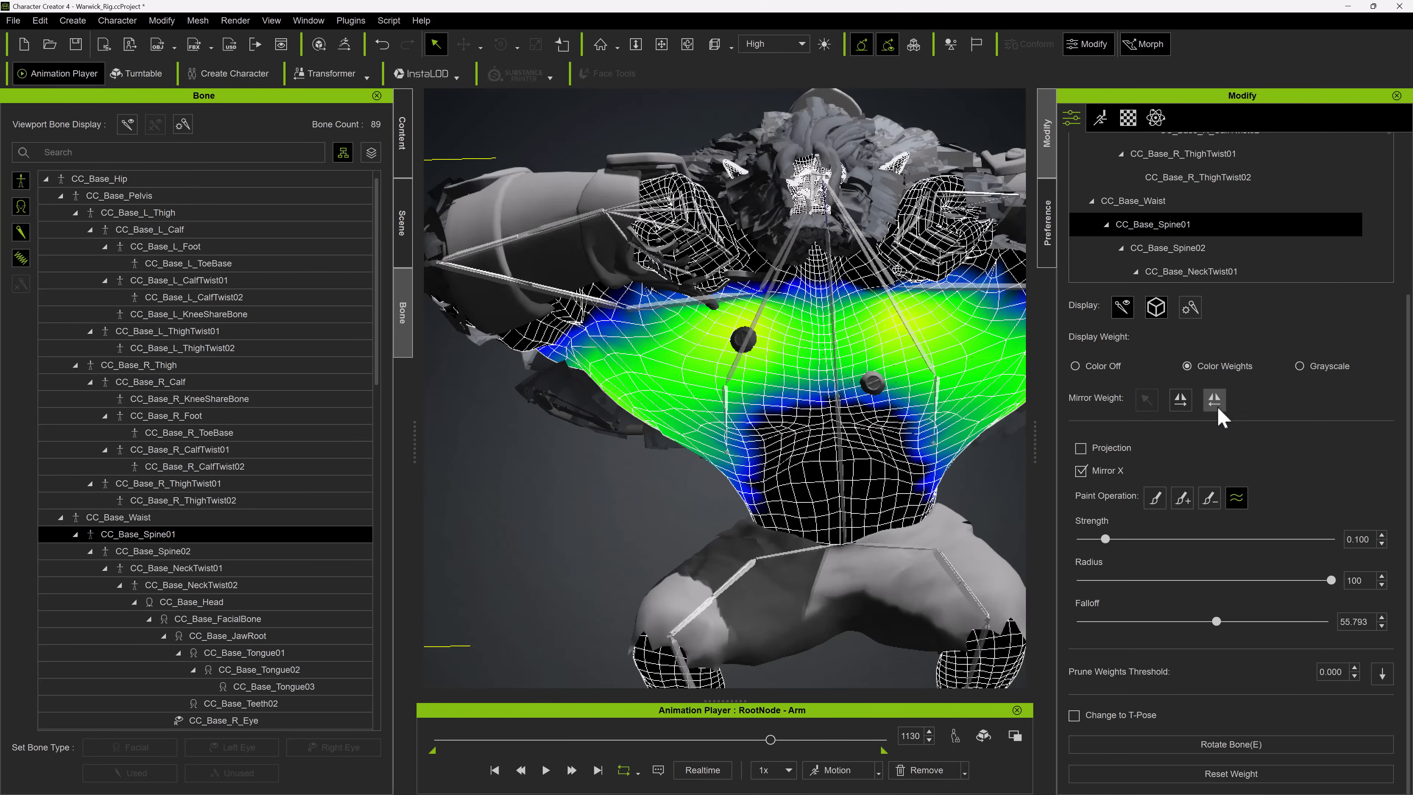
pyautogui.click(1217, 408)
# - Scrub the Arm motion to frame 595 and go through other bones in the hierarchy to examine their weights
pyautogui.scroll(8, 517, 425)
pyautogui.scroll(-10, 518, 425)
pyautogui.moveTo(771, 739); pyautogui.dragTo(613, 724)
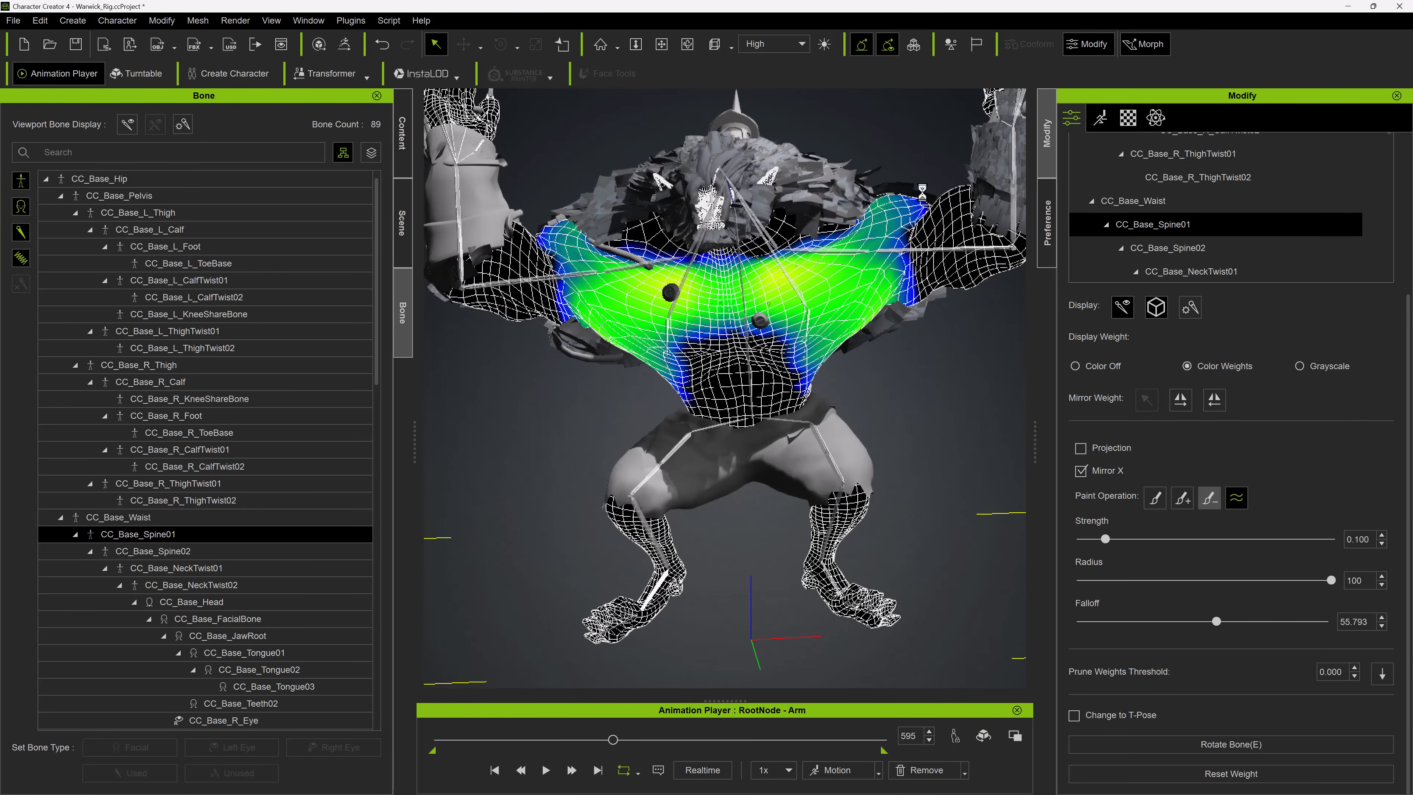
pyautogui.keyDown('alt'); pyautogui.moveTo(922, 192); pyautogui.dragTo(965, 361); pyautogui.keyUp('alt')
pyautogui.moveTo(378, 375); pyautogui.dragTo(378, 494)
pyautogui.click(256, 500)
pyautogui.click(245, 468)
pyautogui.click(245, 483)
pyautogui.moveTo(773, 328)
pyautogui.keyDown('alt'); pyautogui.mouseDown()
pyautogui.moveTo(690, 341)
pyautogui.moveTo(733, 336)
pyautogui.moveTo(747, 306)
pyautogui.moveTo(913, 320)
pyautogui.moveTo(847, 346)
pyautogui.moveTo(723, 356)
pyautogui.moveTo(790, 348)
pyautogui.mouseUp(); pyautogui.keyUp('alt')
# - Touch up the selected bone's weights with the add and smooth operations and check them against the Arm motion
pyautogui.click(1182, 497)
pyautogui.click(1236, 497)
pyautogui.click(547, 770)
pyautogui.click(547, 770)
pyautogui.click(1155, 497)
pyautogui.click(1181, 497)
pyautogui.moveTo(770, 412)
pyautogui.keyDown('alt'); pyautogui.mouseDown()
pyautogui.moveTo(779, 328)
pyautogui.moveTo(801, 423)
pyautogui.mouseUp(); pyautogui.keyUp('alt')
pyautogui.click(1236, 498)
pyautogui.moveTo(557, 740); pyautogui.dragTo(753, 742)
pyautogui.moveTo(807, 446)
pyautogui.keyDown('alt'); pyautogui.mouseDown()
pyautogui.moveTo(879, 384)
pyautogui.moveTo(957, 394)
pyautogui.mouseUp(); pyautogui.keyUp('alt')
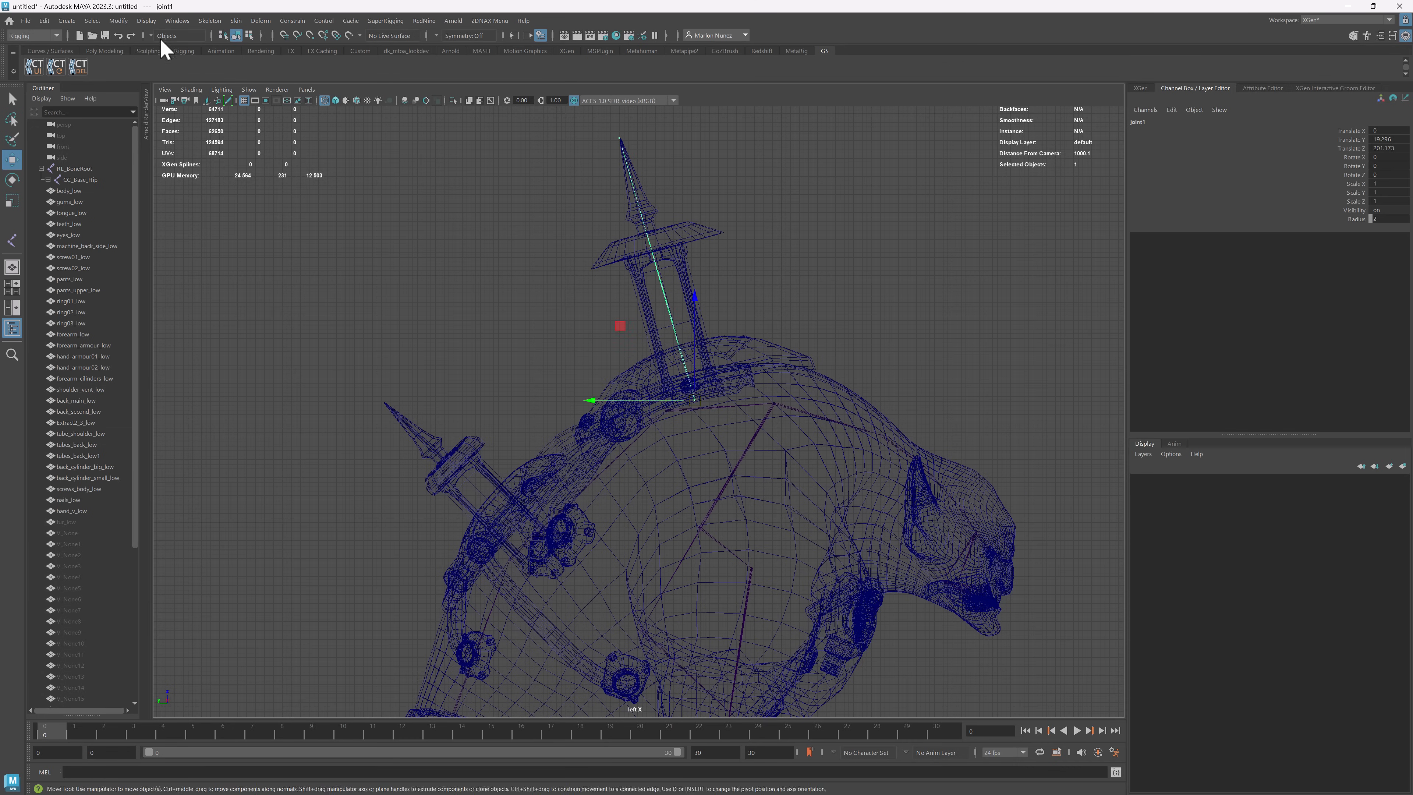
# - Switch to Maya and place joints for the smaller back cylinder with the Joint tool
pyautogui.click(210, 21)
pyautogui.click(224, 45)
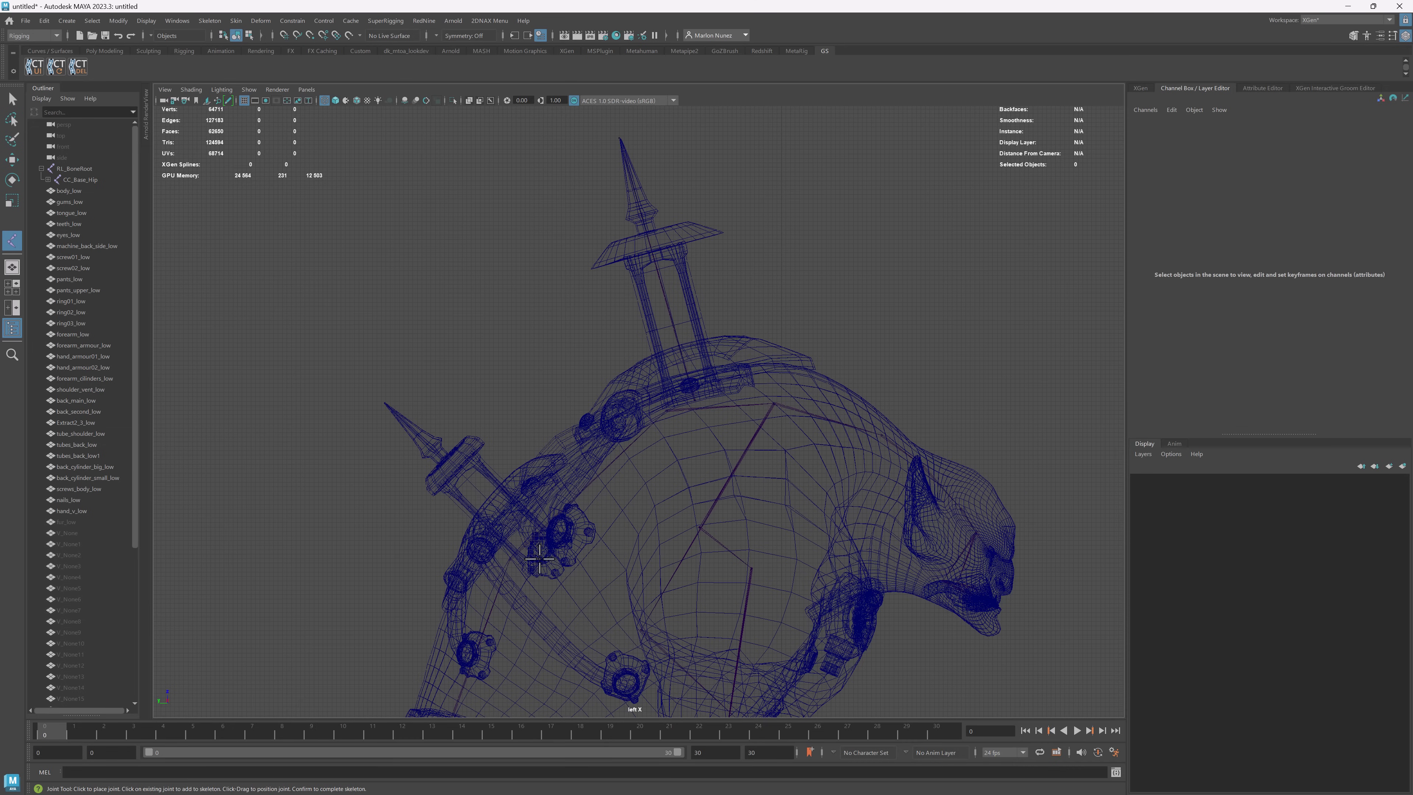
pyautogui.click(383, 401)
pyautogui.click(799, 318)
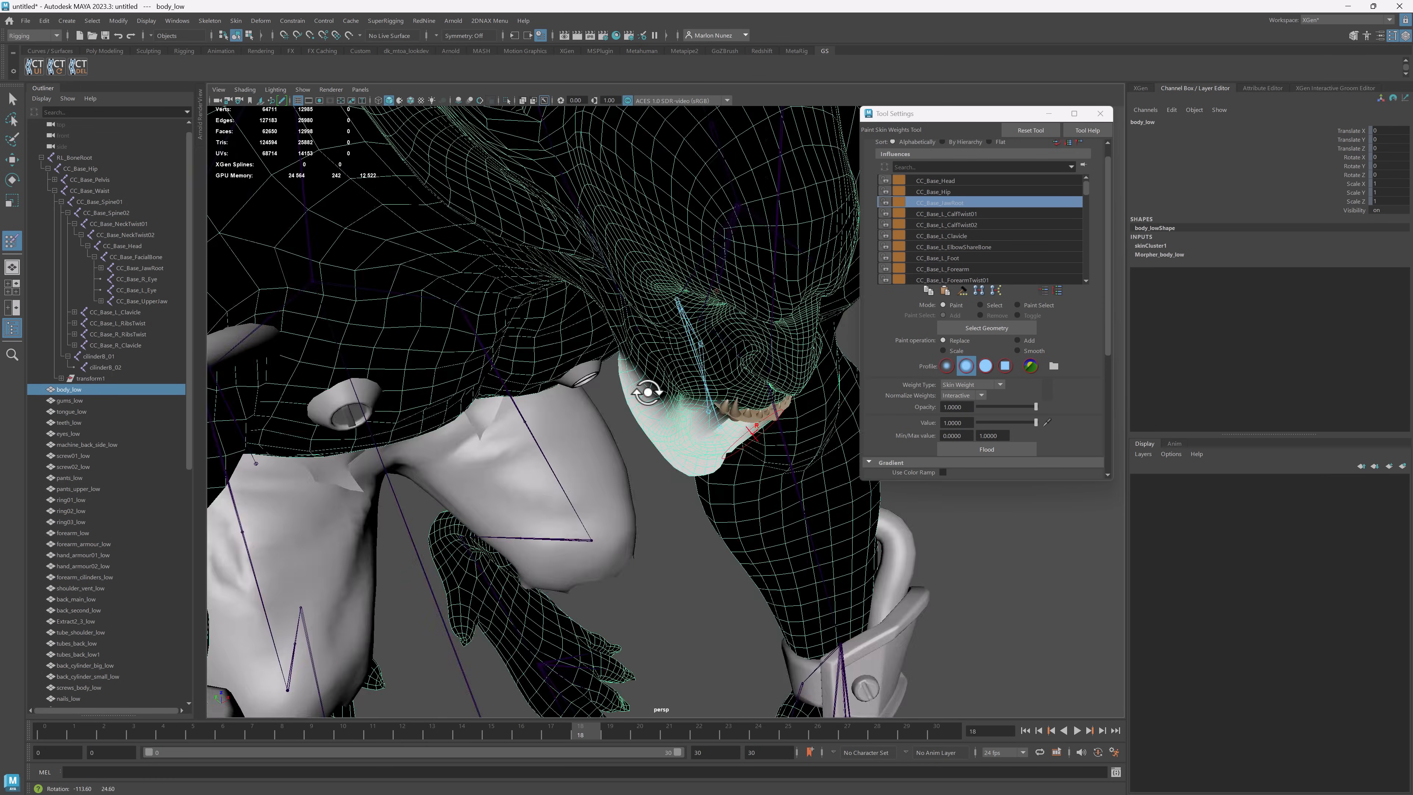
# - Examine the jaw weights of body_low around the open mouth and at another frame
pyautogui.moveTo(769, 408)
pyautogui.keyDown('alt'); pyautogui.mouseDown()
pyautogui.moveTo(834, 343)
pyautogui.moveTo(713, 382)
pyautogui.moveTo(647, 363)
pyautogui.moveTo(290, 619)
pyautogui.moveTo(692, 429)
pyautogui.moveTo(473, 410)
pyautogui.moveTo(480, 395)
pyautogui.moveTo(767, 401)
pyautogui.moveTo(700, 367)
pyautogui.moveTo(663, 413)
pyautogui.moveTo(368, 490)
pyautogui.moveTo(716, 469)
pyautogui.moveTo(662, 473)
pyautogui.moveTo(683, 427)
pyautogui.mouseUp(); pyautogui.keyUp('alt')
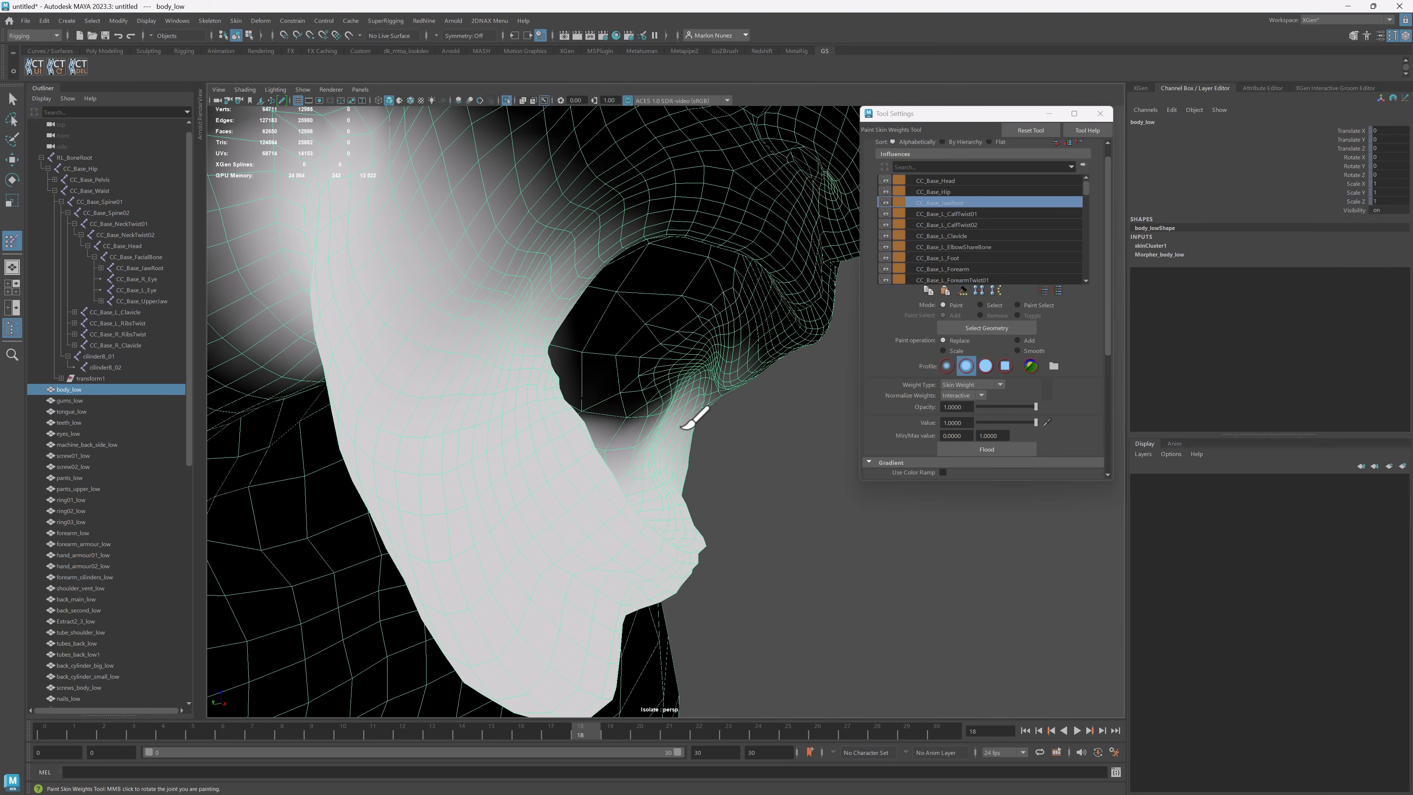
pyautogui.moveTo(691, 504)
pyautogui.keyDown('alt'); pyautogui.mouseDown()
pyautogui.moveTo(709, 543)
pyautogui.moveTo(675, 515)
pyautogui.moveTo(795, 452)
pyautogui.mouseUp(); pyautogui.keyUp('alt')
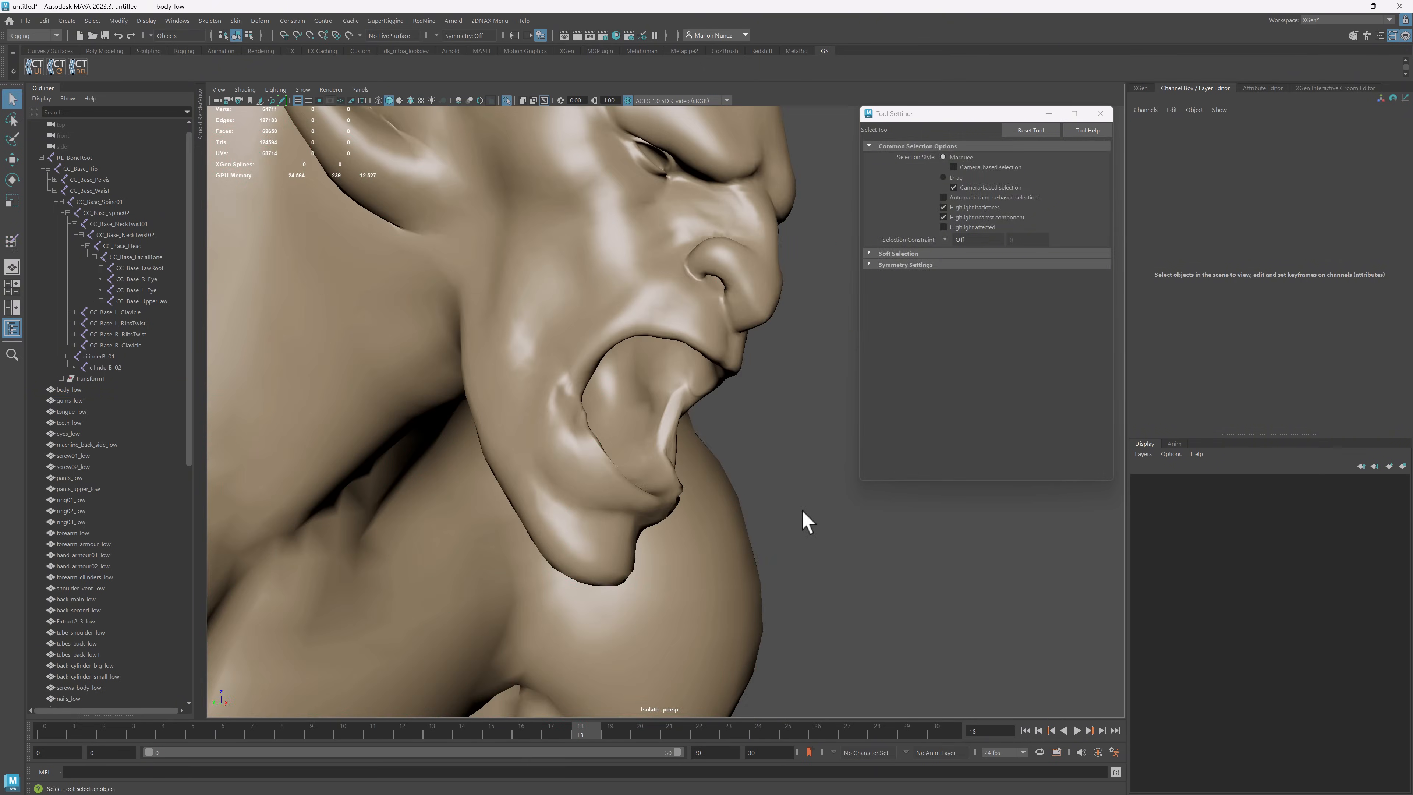
pyautogui.click(368, 743)
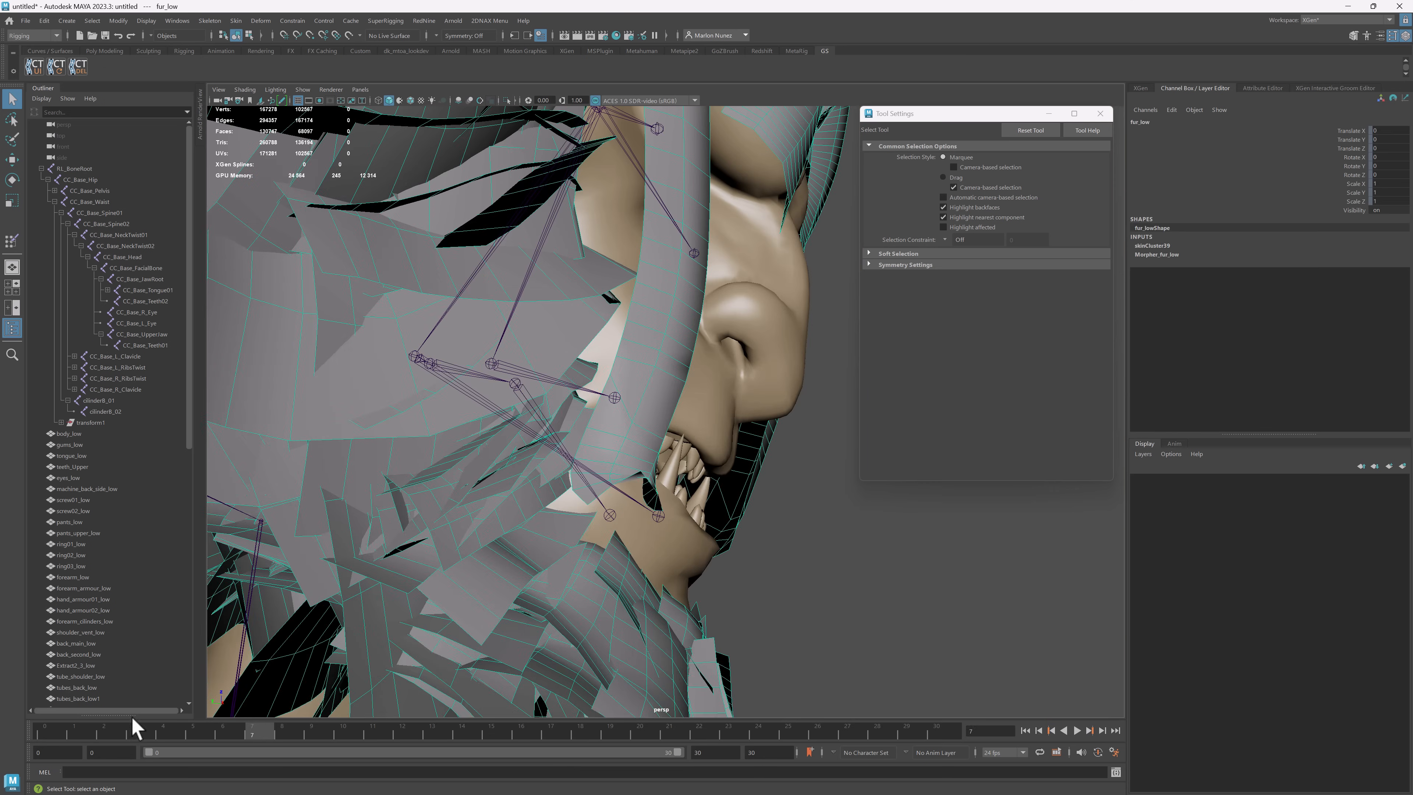
# - Scrub the jaw motion back to frame 0 and inspect the skin weights of fur_low
pyautogui.moveTo(133, 718); pyautogui.dragTo(44, 718)
pyautogui.click(12, 241)
pyautogui.moveTo(681, 401)
pyautogui.keyDown('alt'); pyautogui.mouseDown()
pyautogui.moveTo(722, 394)
pyautogui.moveTo(760, 448)
pyautogui.mouseUp(); pyautogui.keyUp('alt')
pyautogui.press('q')
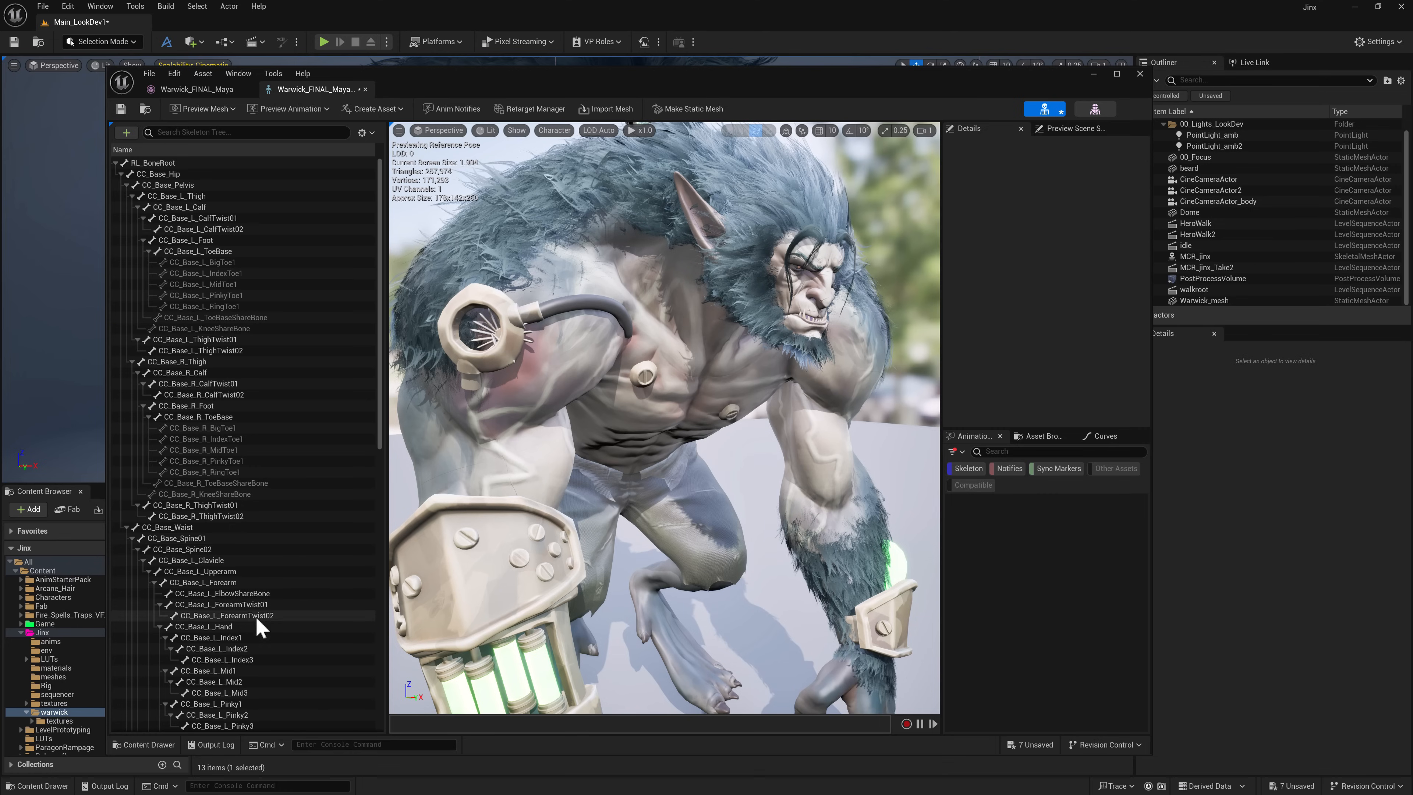
# - In Unreal Engine's skeleton editor, try rotating the CC_Base_JawRoot and CC_Base_L_Upperarm bones and undo each rotation
pyautogui.scroll(-10, 259, 628)
pyautogui.click(232, 572)
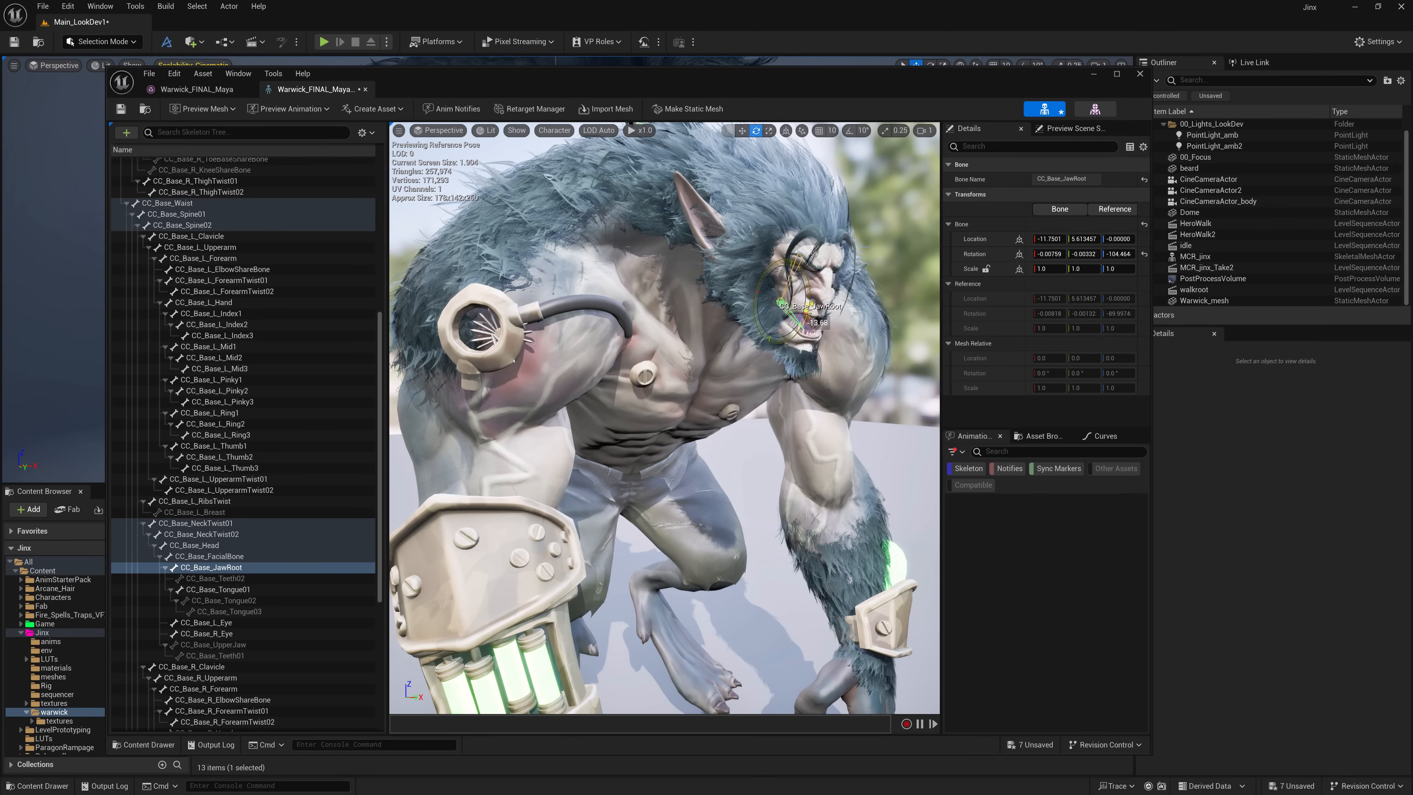
pyautogui.hotkey('ctrl', 'z')
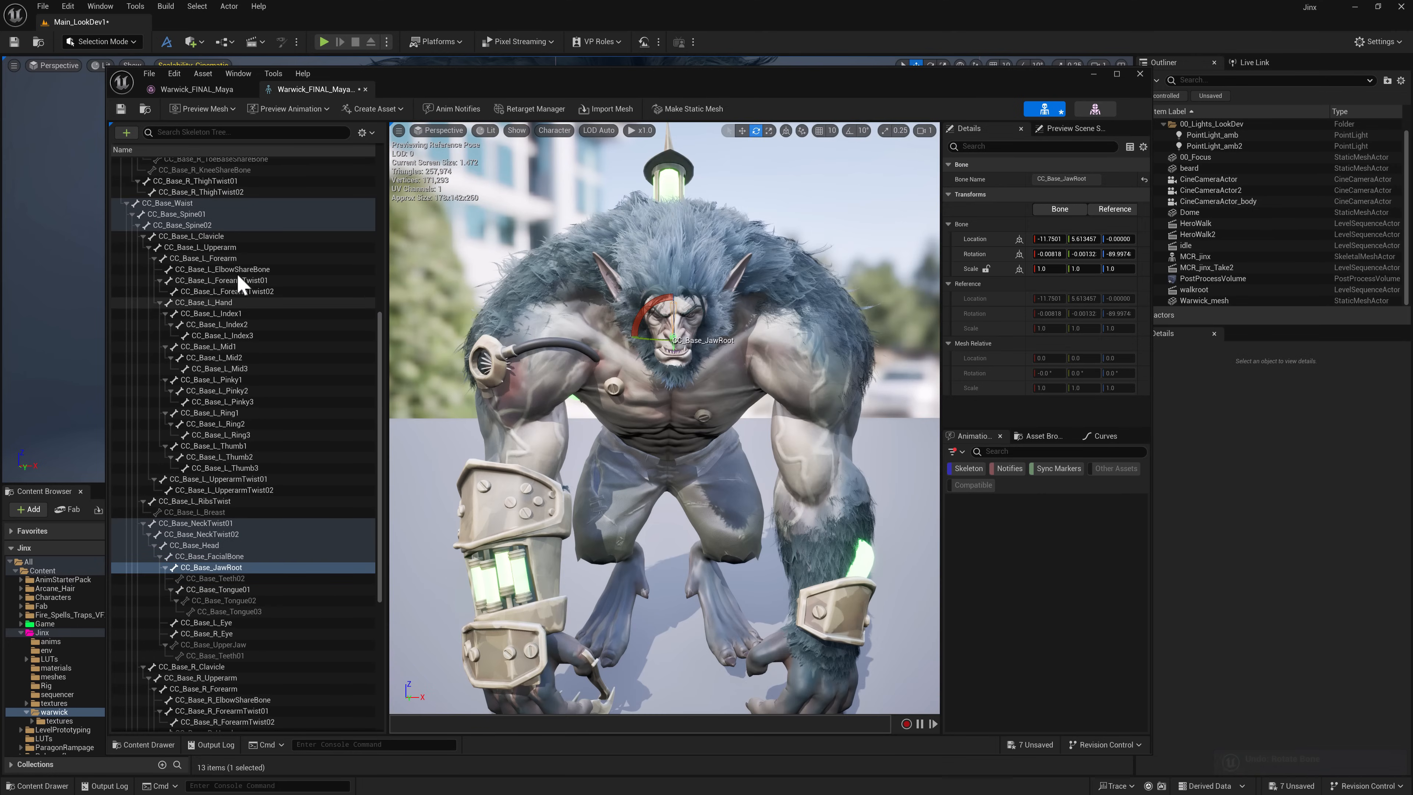
pyautogui.moveTo(847, 320); pyautogui.dragTo(812, 292)
pyautogui.hotkey('ctrl', 'z')
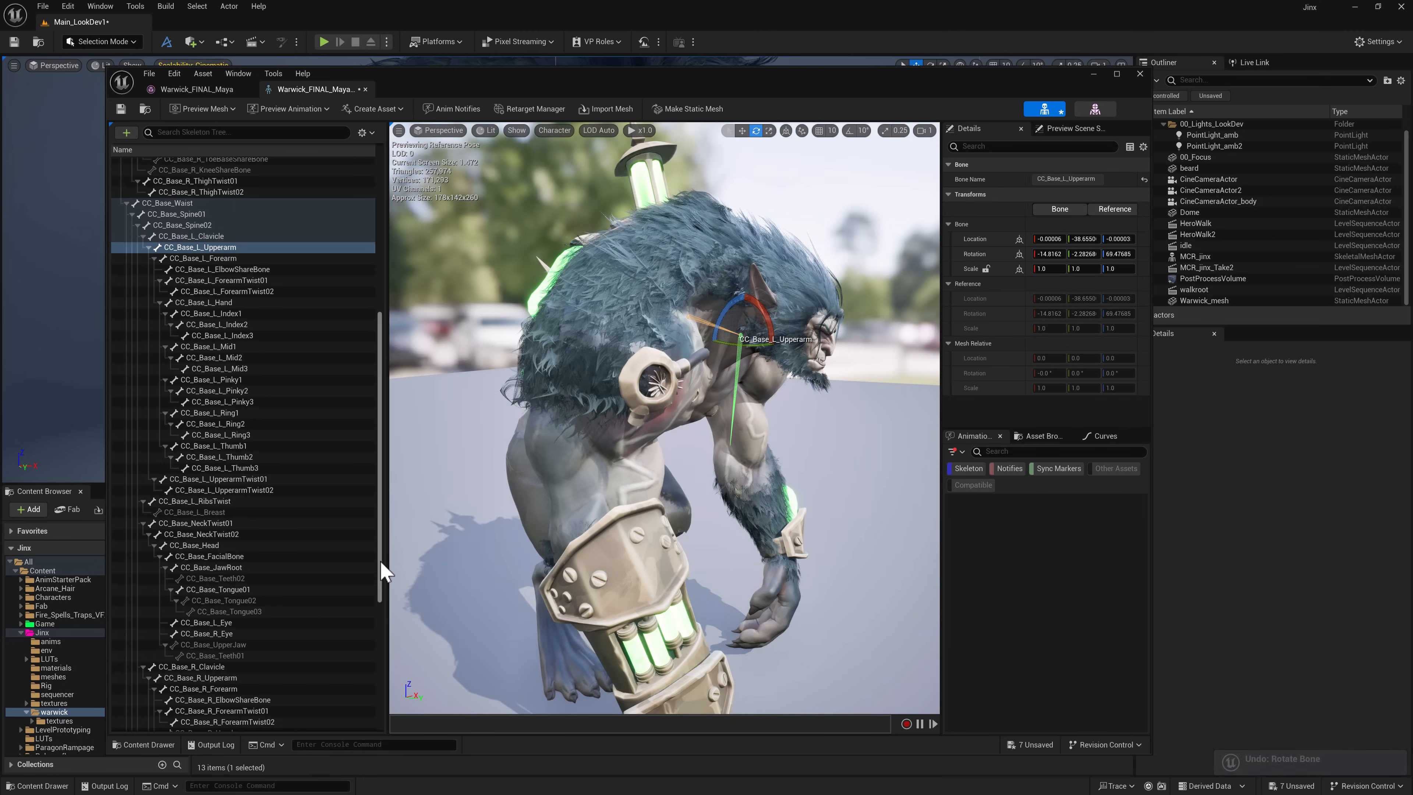
# - Try moving the cilinderS_02 bone on Warwick's back and undo the move
pyautogui.moveTo(380, 564); pyautogui.dragTo(379, 696)
pyautogui.click(262, 727)
pyautogui.press('w')
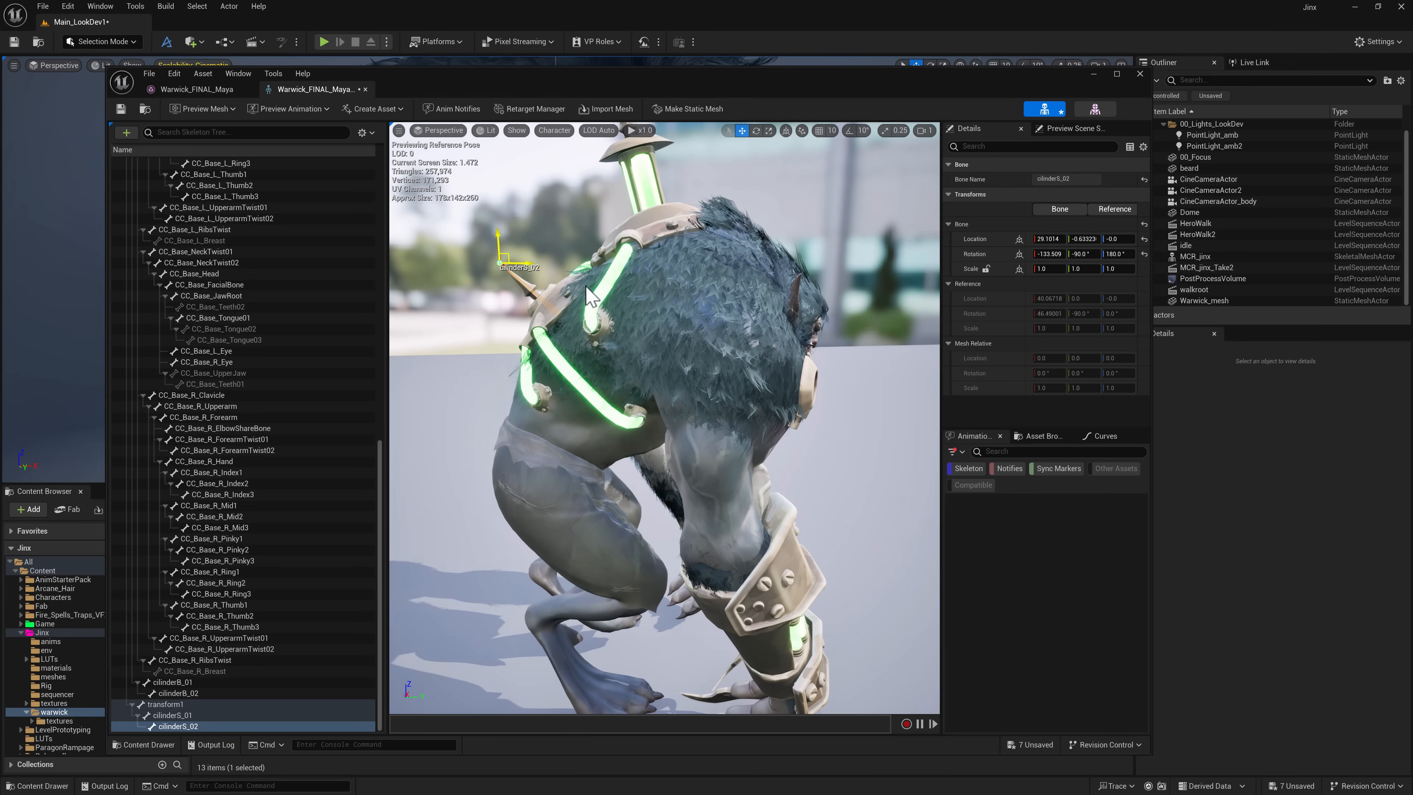
pyautogui.hotkey('ctrl', 'z')
pyautogui.keyDown('alt'); pyautogui.moveTo(589, 295); pyautogui.dragTo(419, 292); pyautogui.keyUp('alt')
# - Try rotating the CC_Base_Head bone from the front and the side, undoing each rotation
pyautogui.click(217, 274)
pyautogui.press('e')
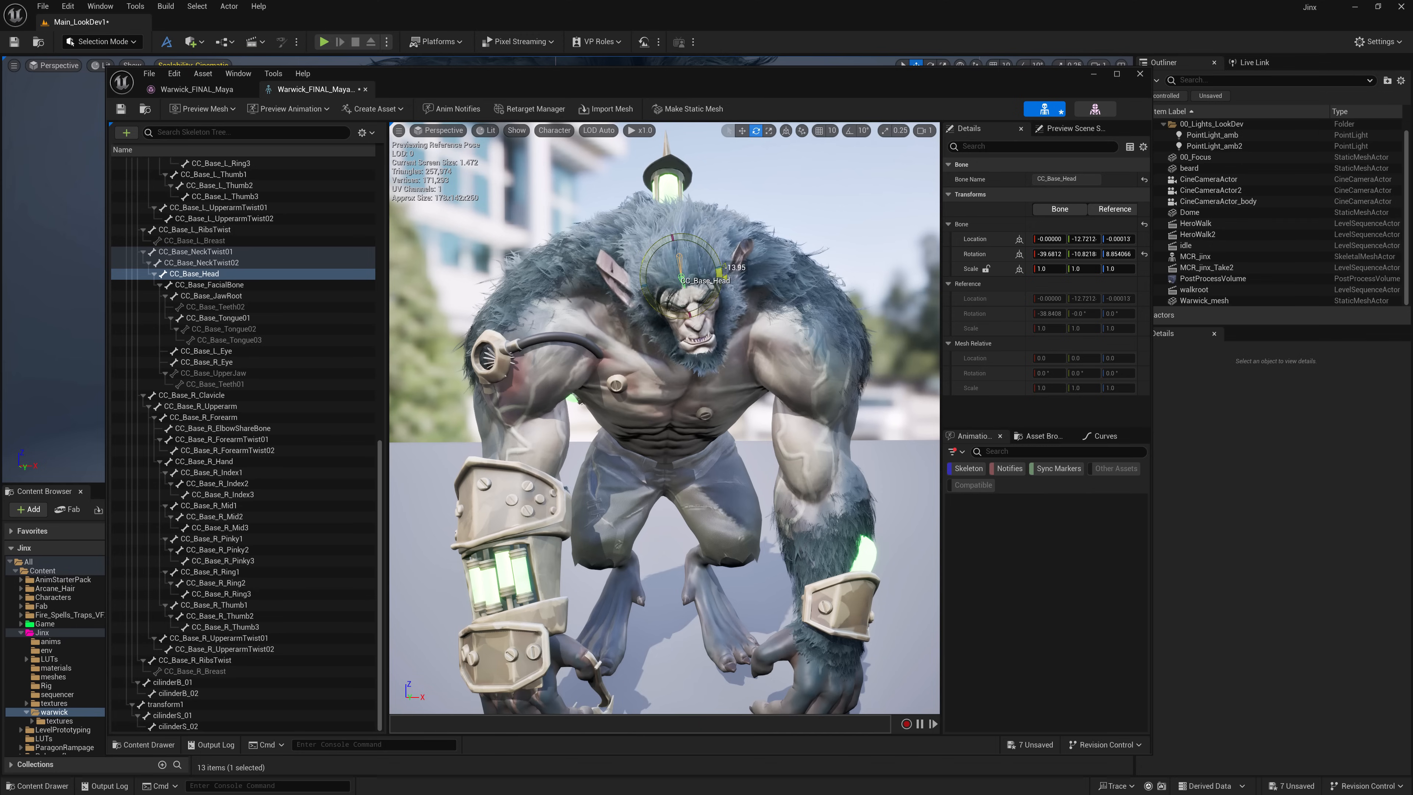
pyautogui.moveTo(724, 277); pyautogui.dragTo(724, 295)
pyautogui.hotkey('ctrl', 'z')
pyautogui.keyDown('alt'); pyautogui.moveTo(590, 334); pyautogui.dragTo(745, 334); pyautogui.keyUp('alt')
pyautogui.moveTo(790, 279); pyautogui.dragTo(807, 301)
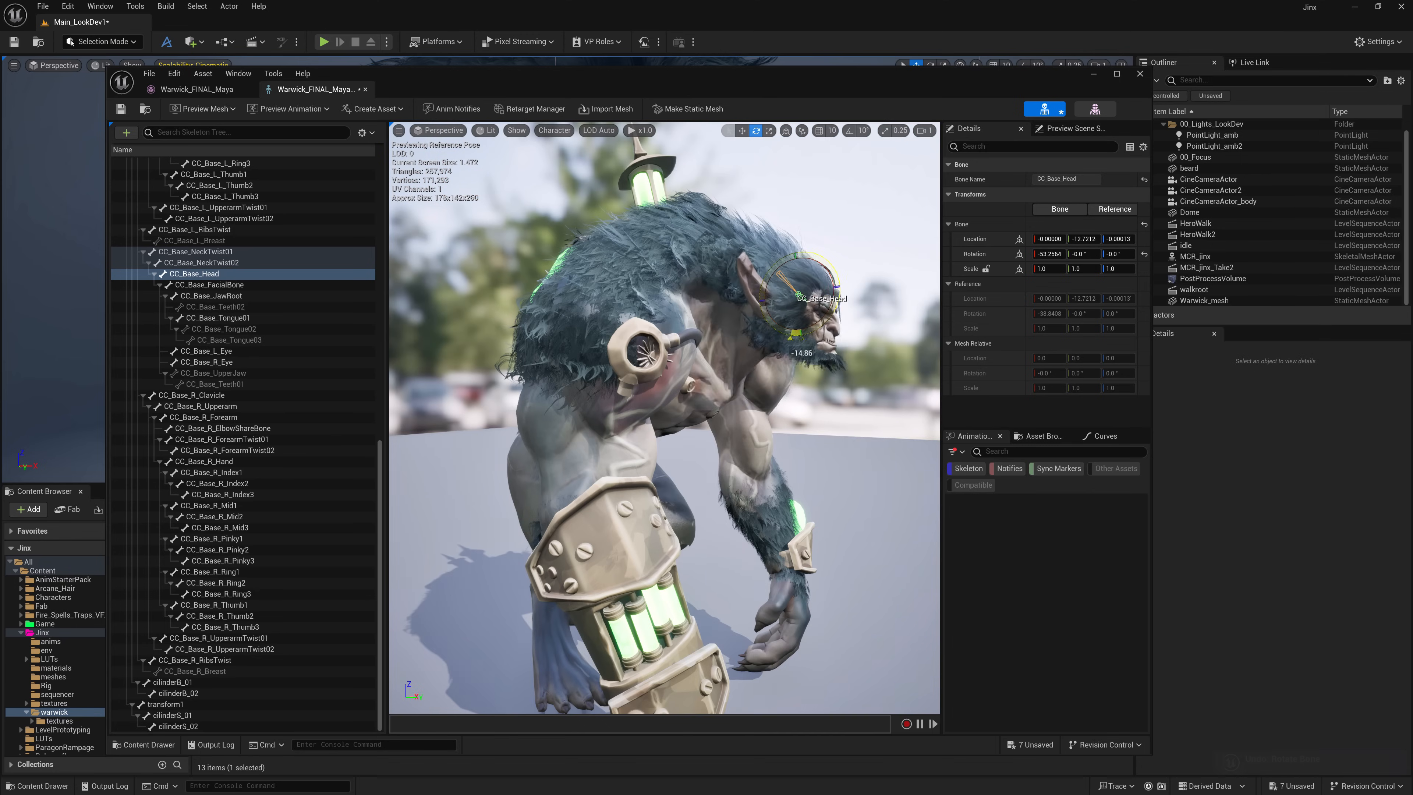
pyautogui.keyDown('alt'); pyautogui.moveTo(746, 334); pyautogui.dragTo(584, 300); pyautogui.keyUp('alt')
pyautogui.hotkey('ctrl', 'z')
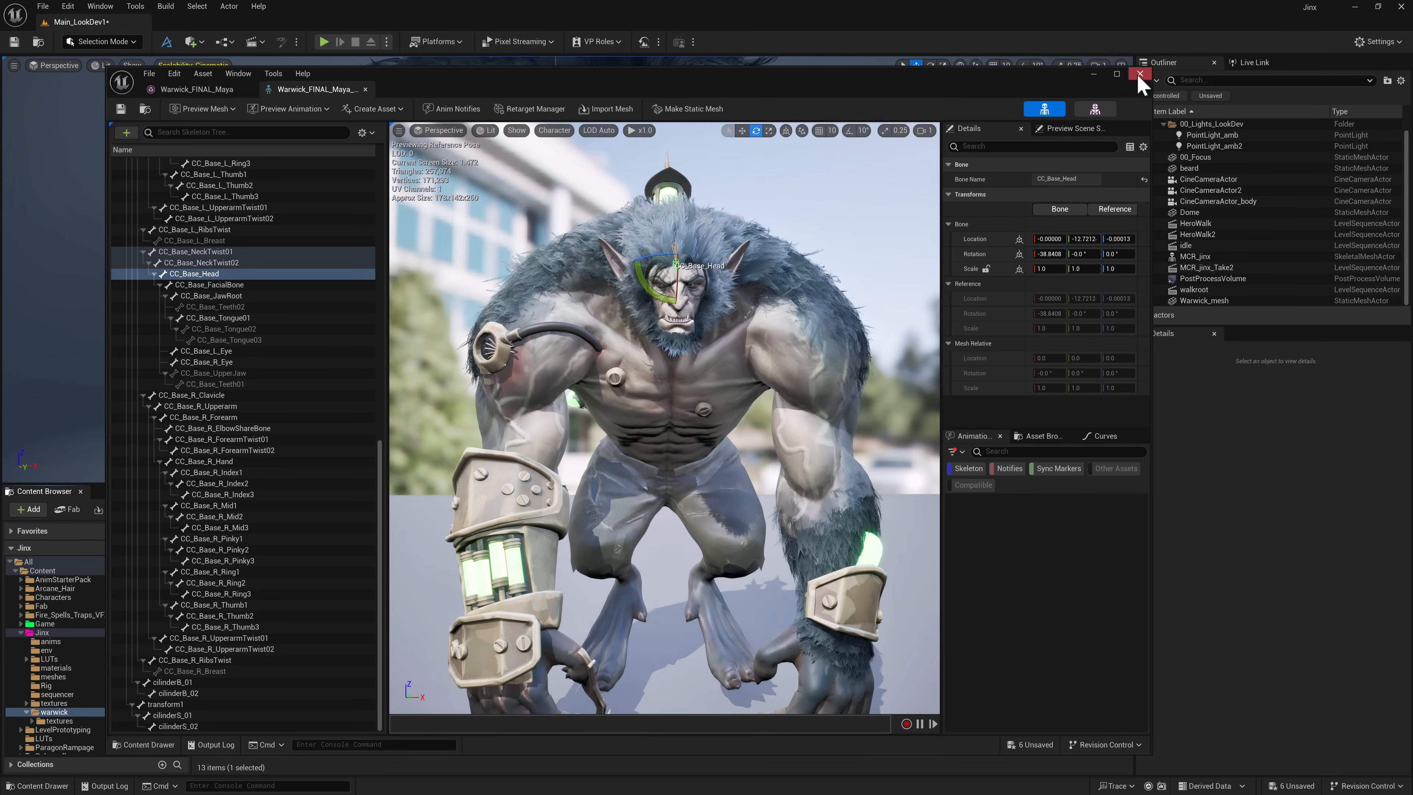
# - Close the skeleton editor, open Warwick's modular control rig and examine its bone hierarchy
pyautogui.click(1141, 74)
pyautogui.click(927, 675)
pyautogui.scroll(-5, 580, 290)
pyautogui.moveTo(767, 570); pyautogui.dragTo(409, 454)
pyautogui.keyDown('alt'); pyautogui.moveTo(409, 390); pyautogui.dragTo(612, 356); pyautogui.keyUp('alt')
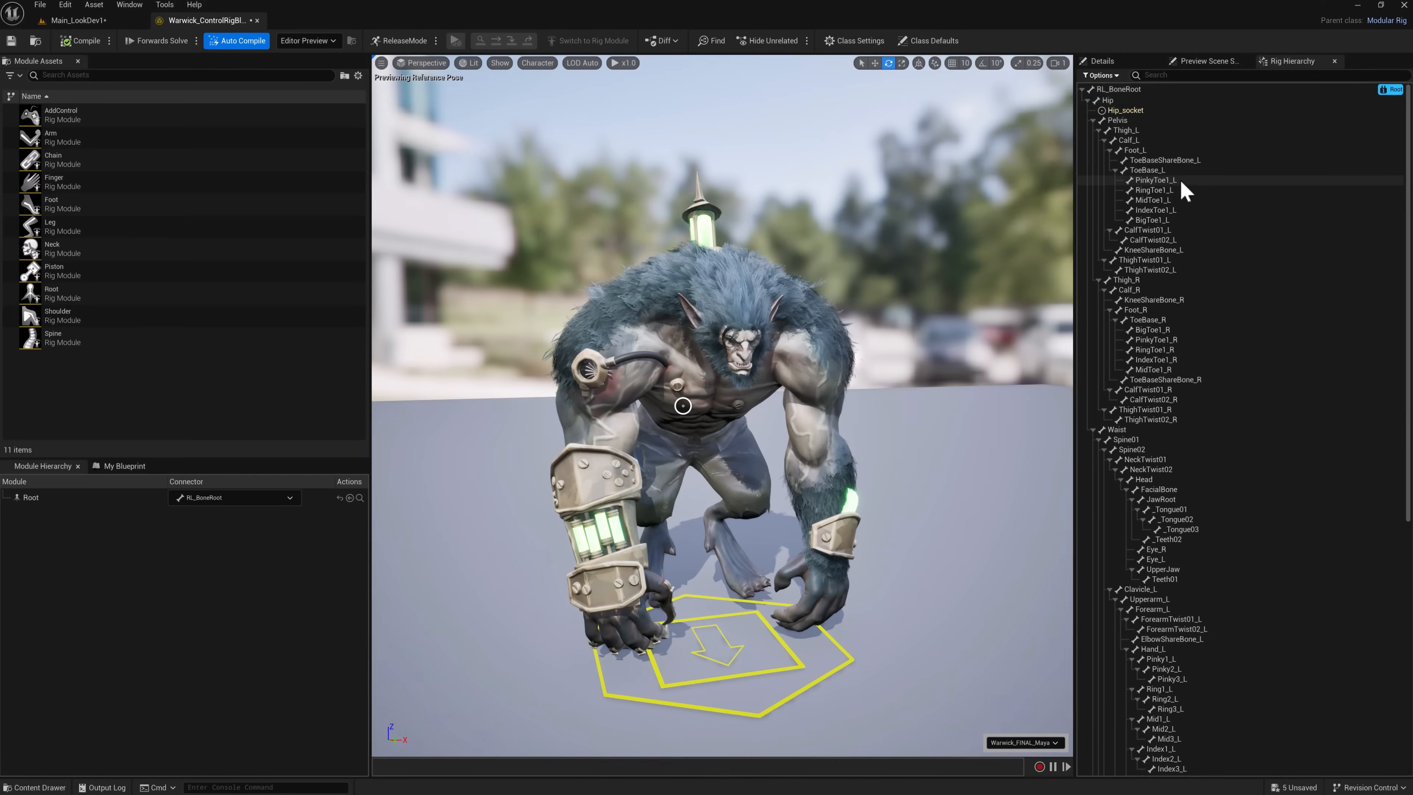
pyautogui.click(1180, 261)
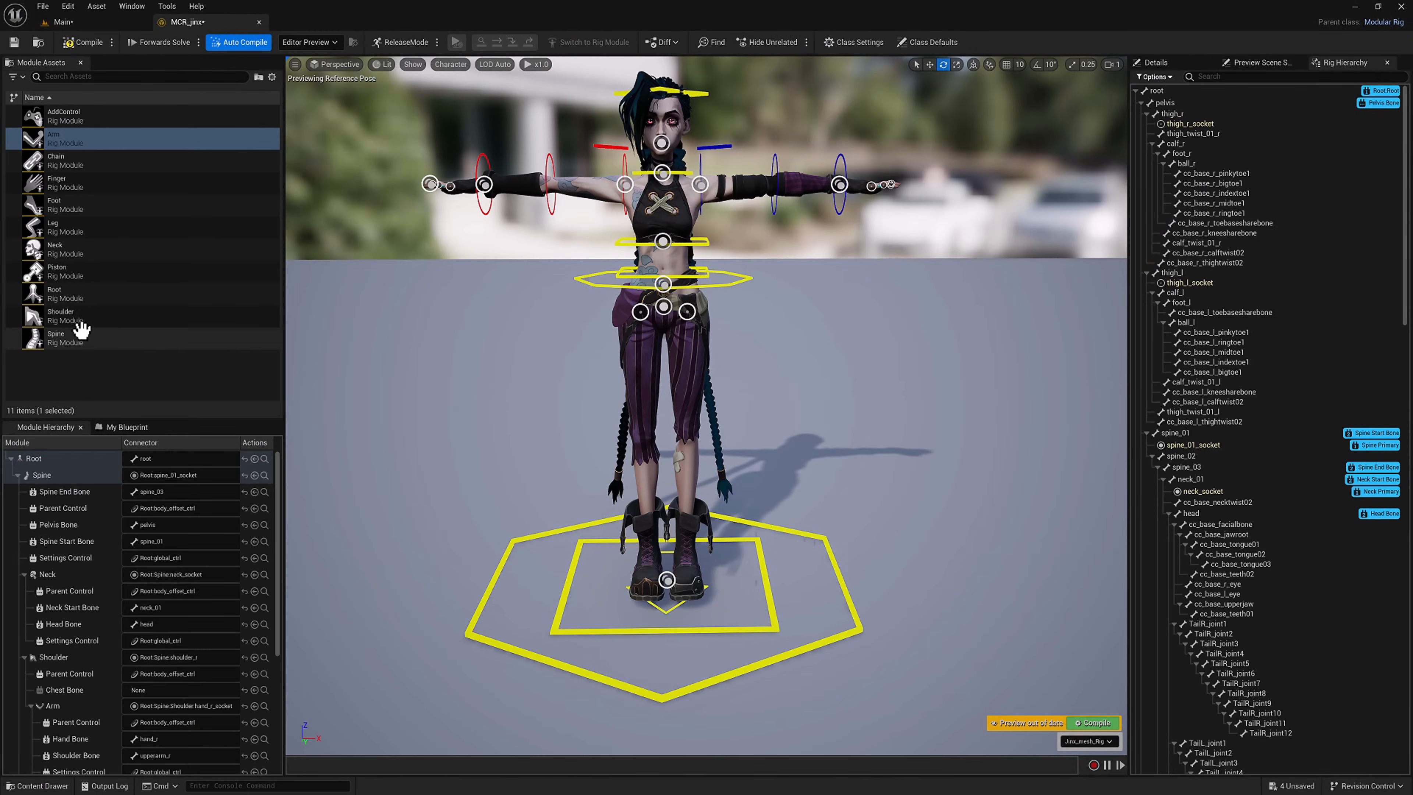
# - Add a Leg module to Jinx's modular rig and a Shoulder module to Warwick's modular rig
pyautogui.moveTo(62, 227); pyautogui.dragTo(552, 365)
pyautogui.moveTo(637, 319); pyautogui.dragTo(637, 318)
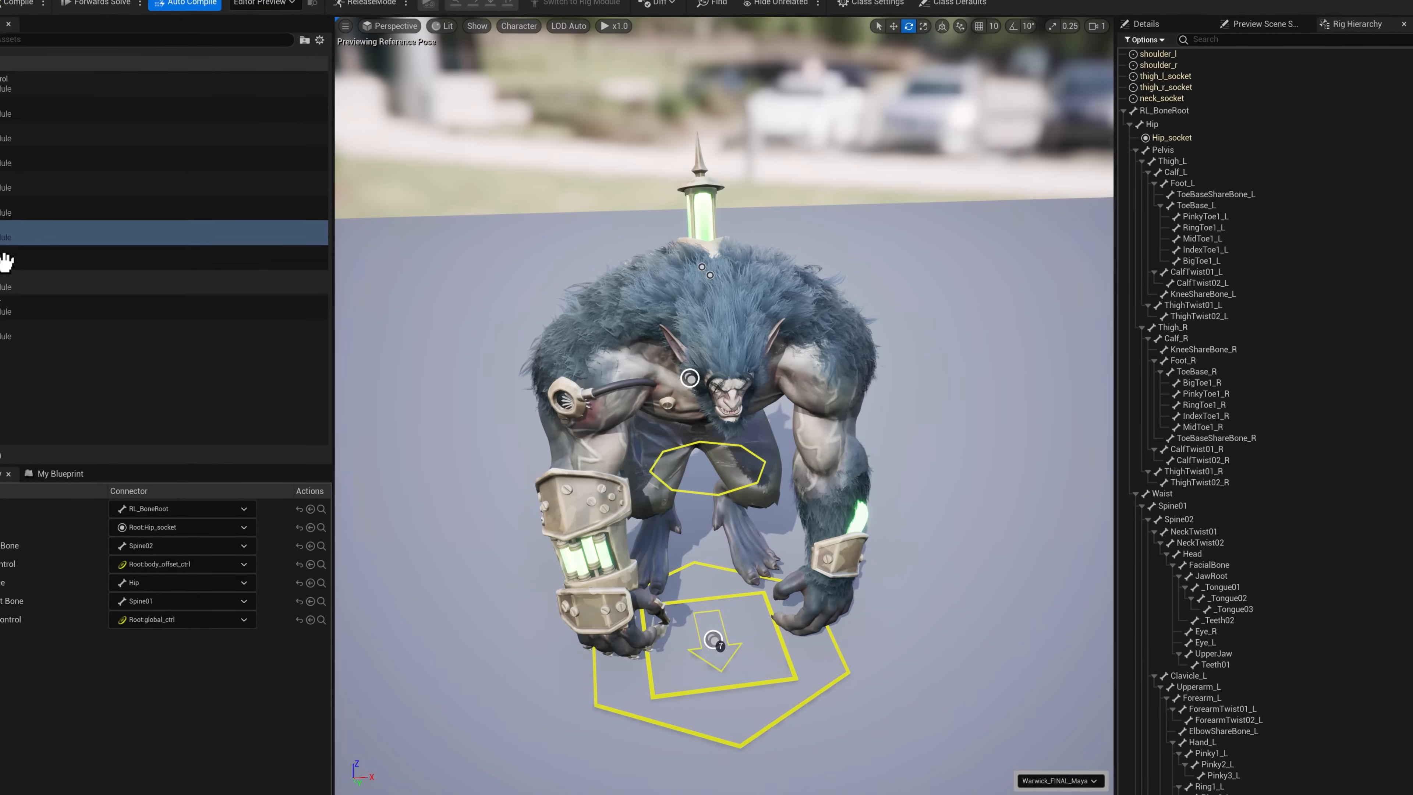
pyautogui.moveTo(8, 311); pyautogui.dragTo(602, 480)
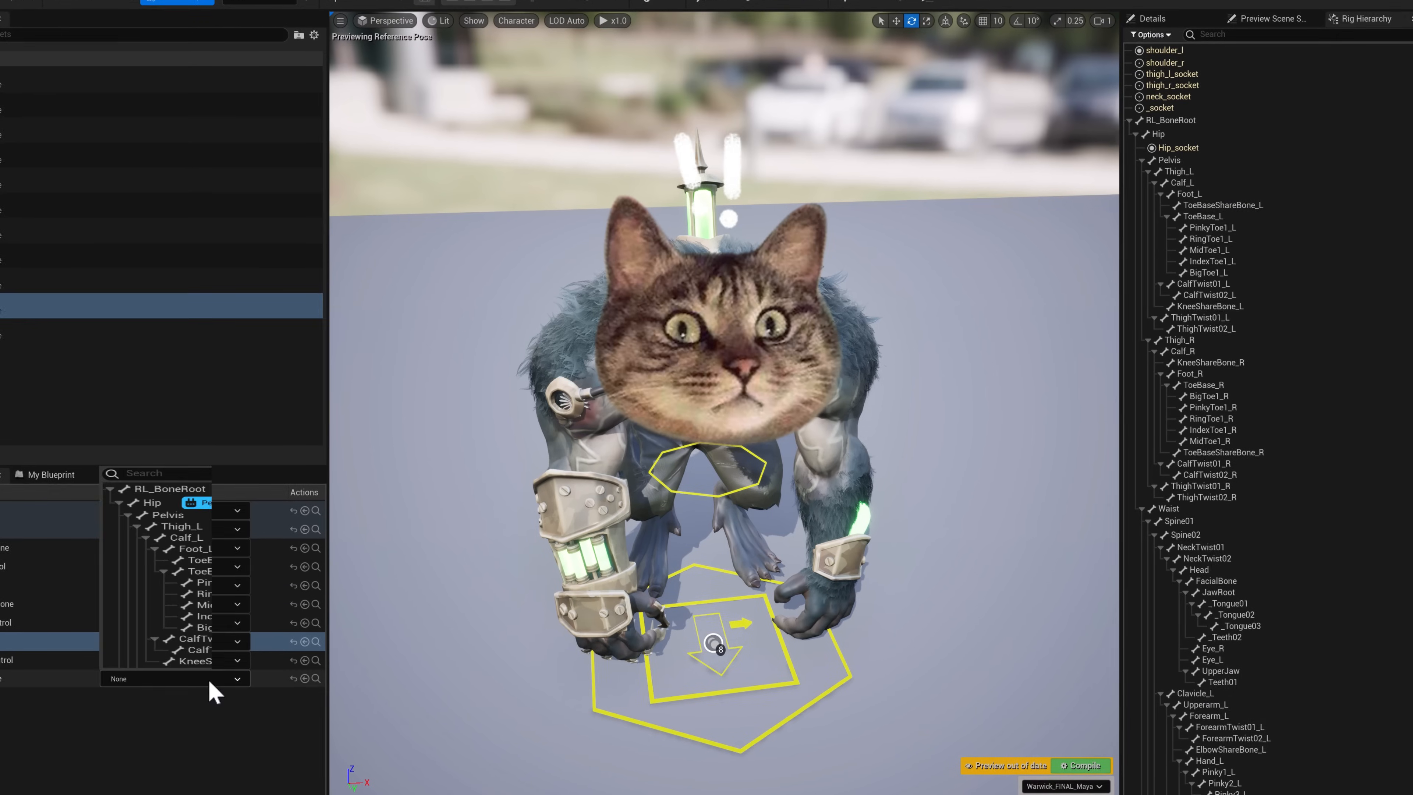
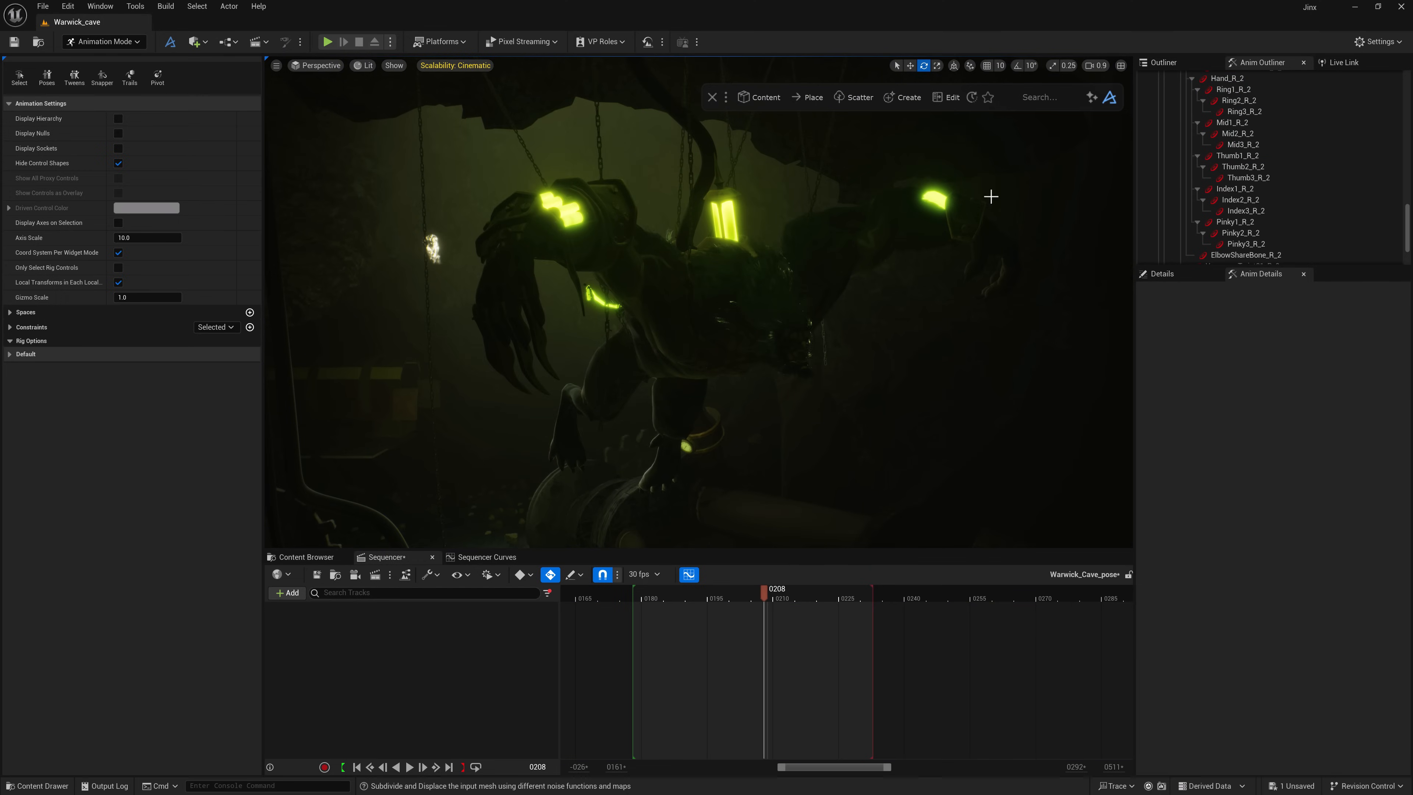
# - Start a Physics Paint of the selected Fab stone assets on the cave floor beside the green lanterns
pyautogui.click(987, 195)
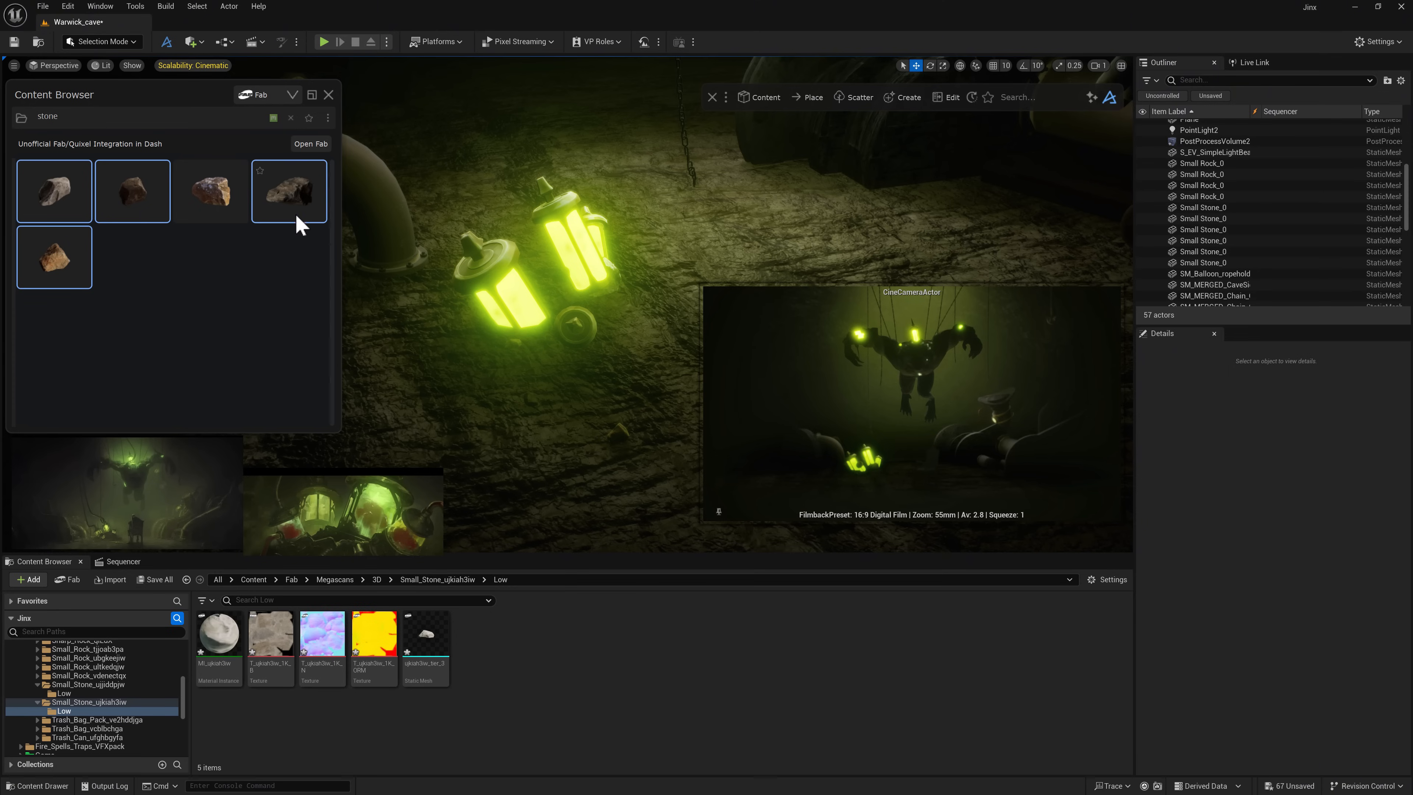
pyautogui.moveTo(298, 207); pyautogui.dragTo(596, 366)
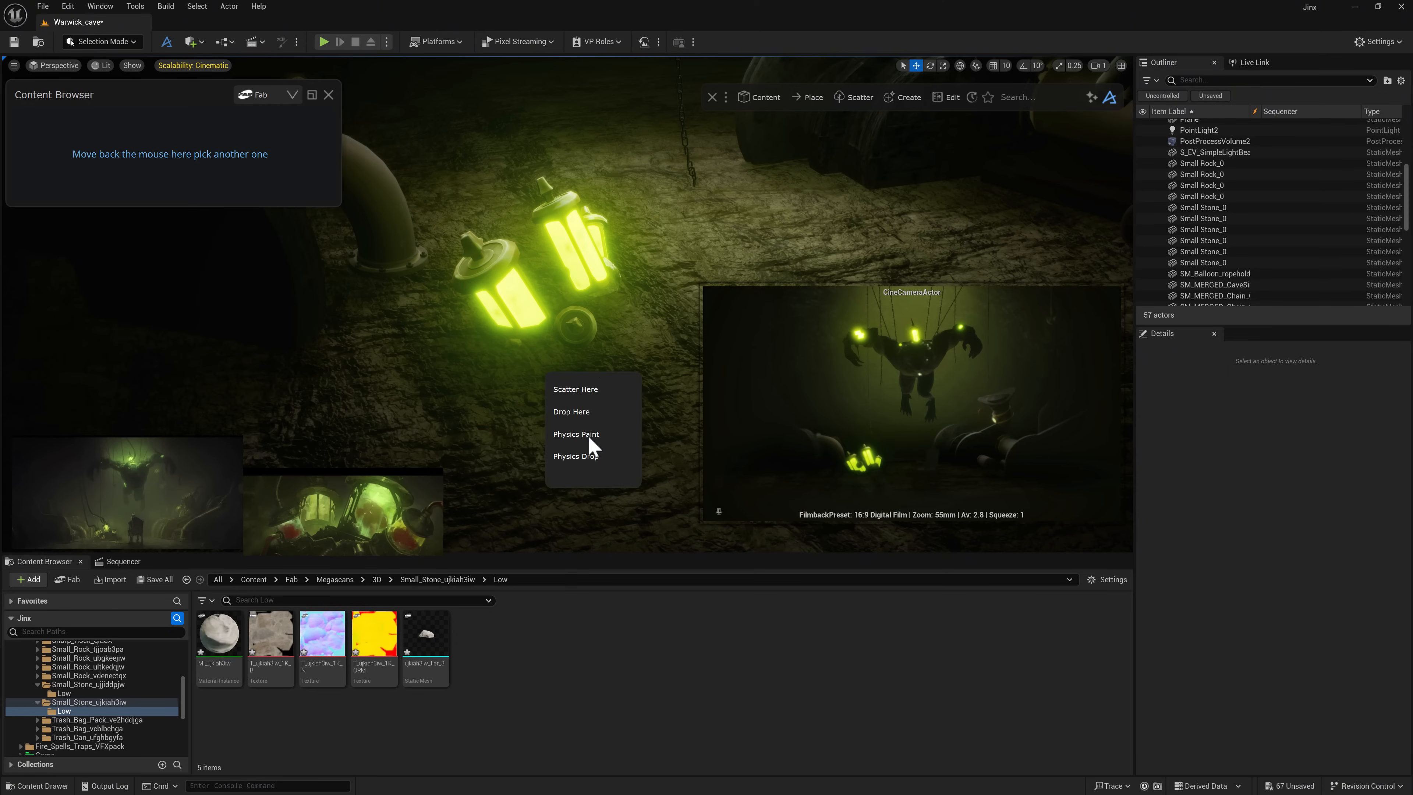
pyautogui.click(576, 434)
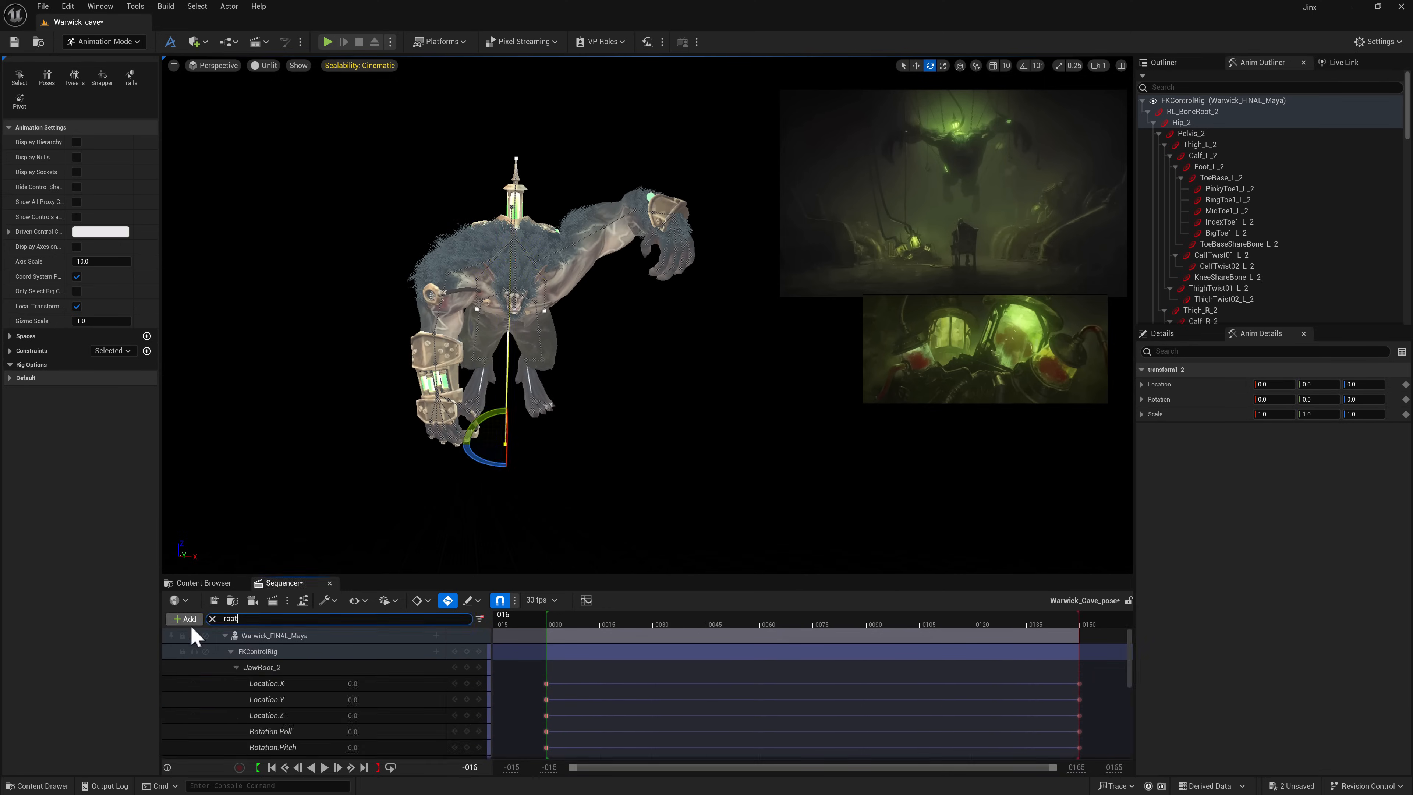
# - Select the JawRoot_2 and Foot_L_2 tracks of Warwick's FKControlRig in the Warwick_Cave_pose sequence
pyautogui.click(256, 667)
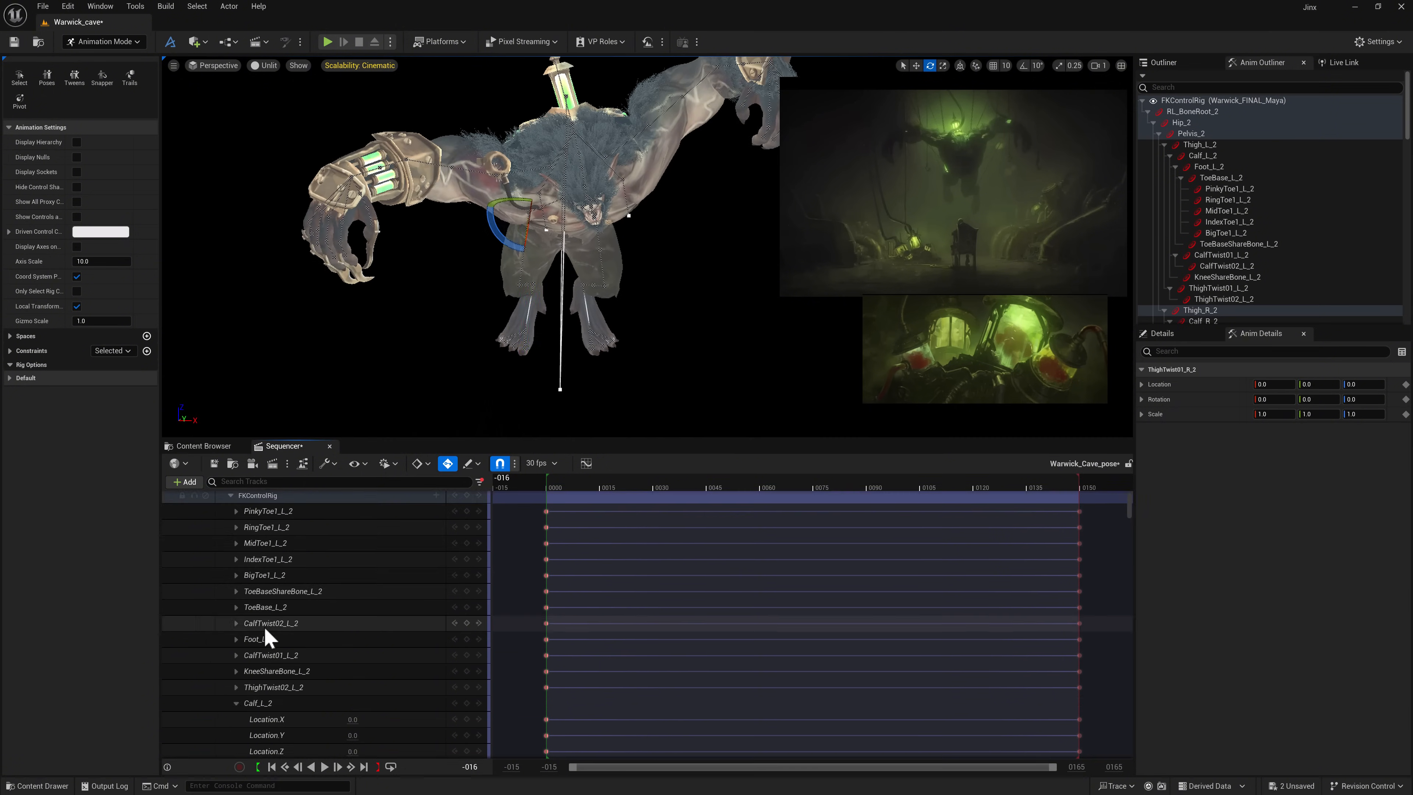
pyautogui.click(267, 639)
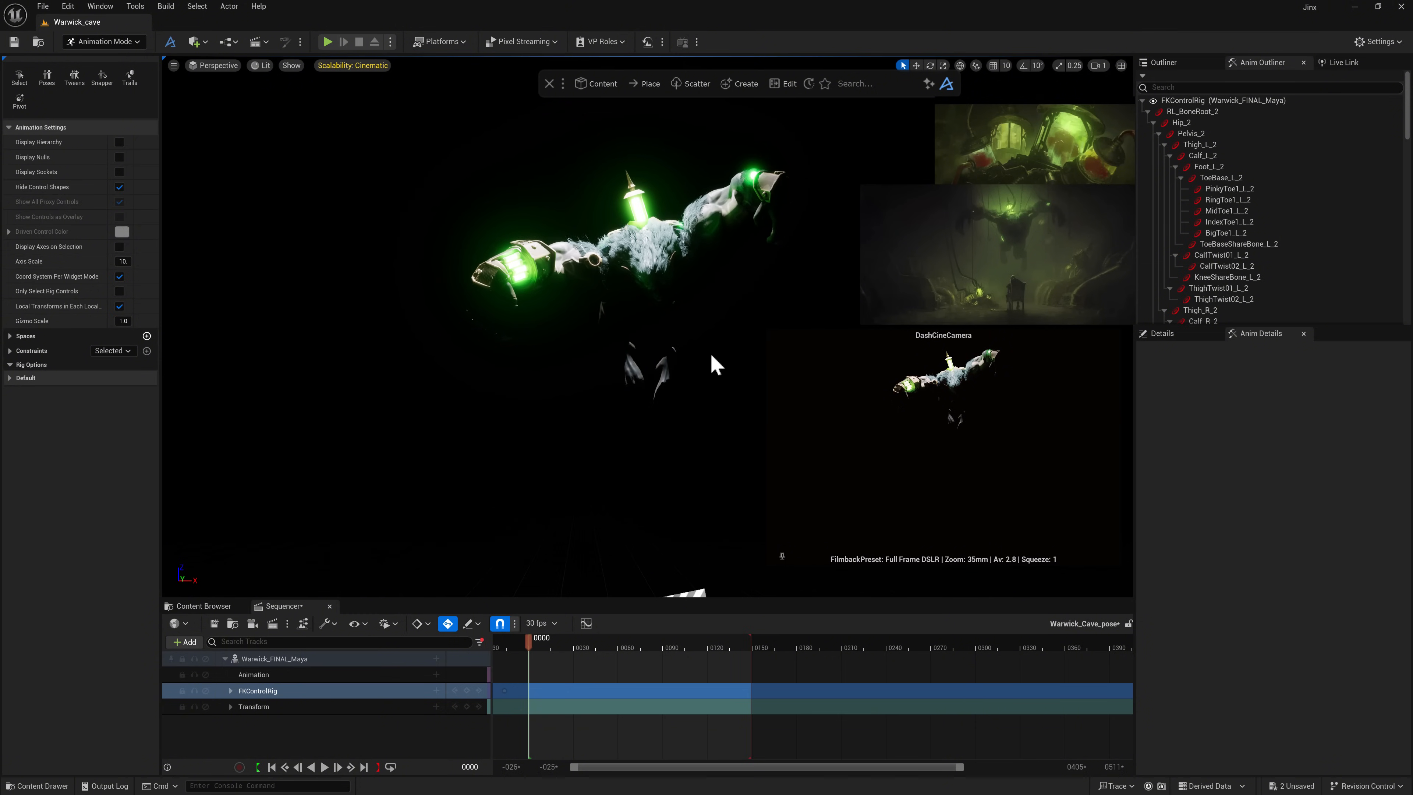
pyautogui.moveTo(711, 355); pyautogui.dragTo(770, 374, button='middle')
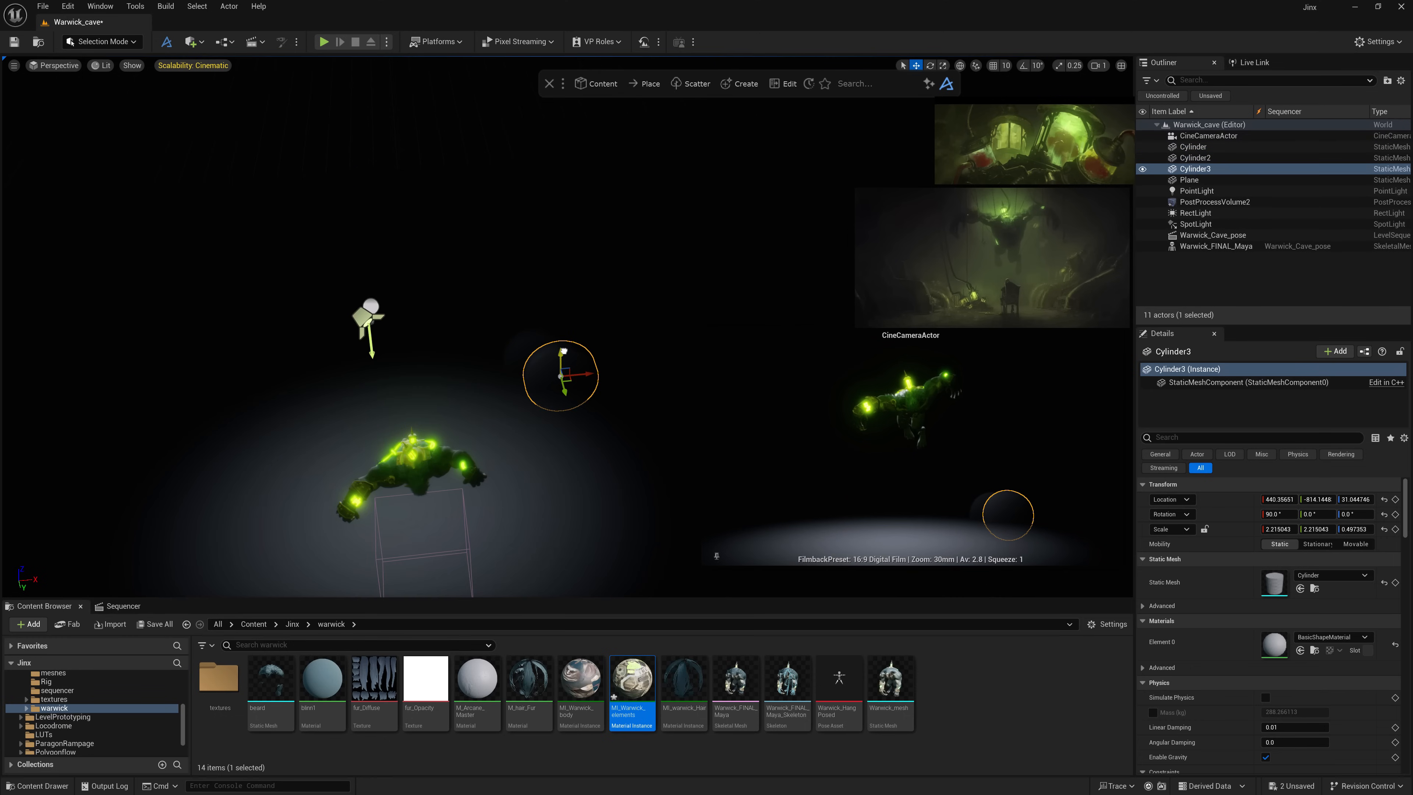
# - Duplicate the selected cylinder beside the other cylinders and add a cube shape to the level
pyautogui.keyDown('alt'); pyautogui.moveTo(568, 388); pyautogui.dragTo(605, 457); pyautogui.keyUp('alt')
pyautogui.click(194, 41)
pyautogui.moveTo(233, 189)
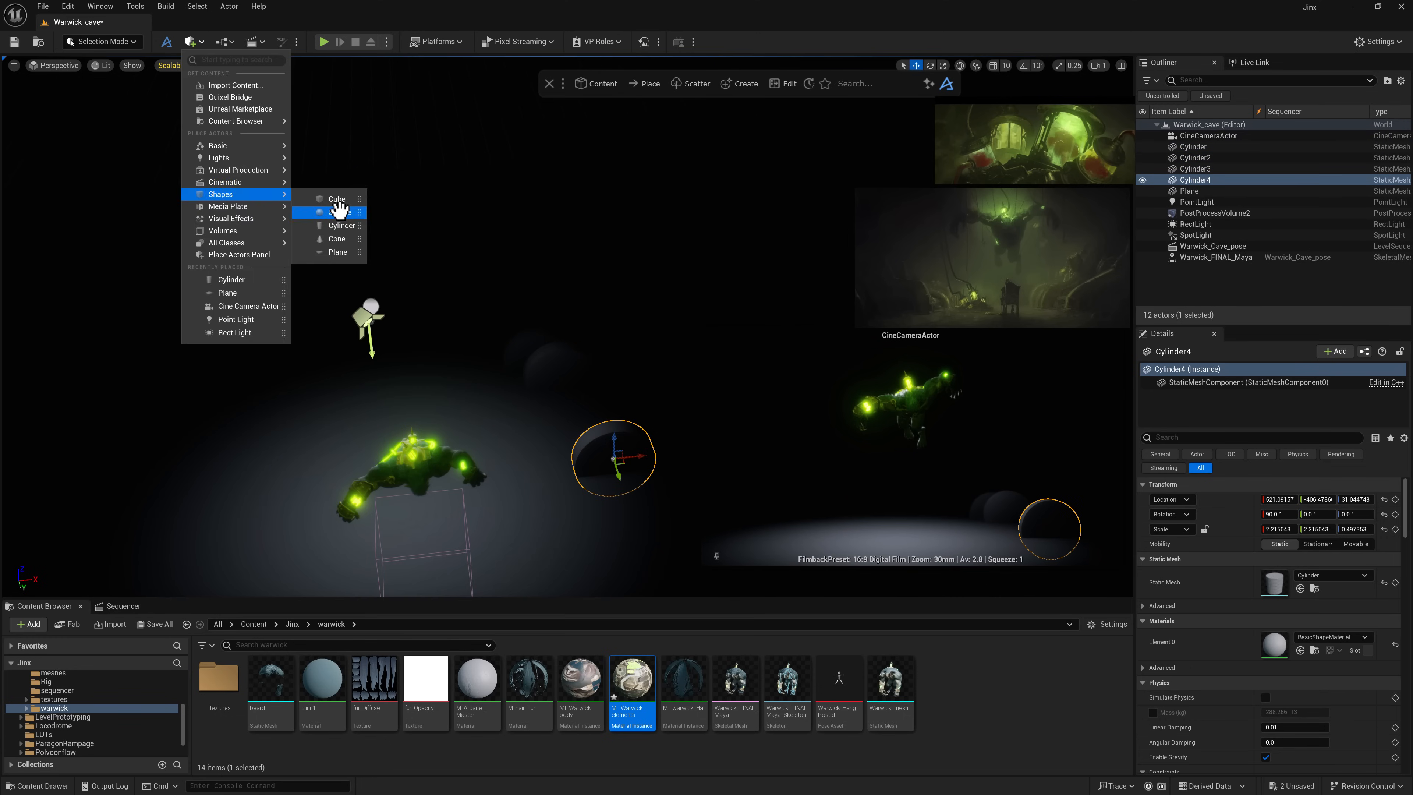
pyautogui.click(337, 212)
# - Place the cube near the newest cylinder and scale it to about 4.9 × 1.0 × 5.7
pyautogui.moveTo(426, 582); pyautogui.dragTo(576, 554)
pyautogui.moveTo(576, 501); pyautogui.dragTo(445, 379, button='right')
pyautogui.moveTo(445, 385); pyautogui.dragTo(501, 412)
pyautogui.moveTo(501, 412); pyautogui.dragTo(445, 404, button='right')
pyautogui.press('r')
pyautogui.moveTo(445, 400); pyautogui.dragTo(445, 328)
pyautogui.moveTo(464, 423); pyautogui.dragTo(534, 423)
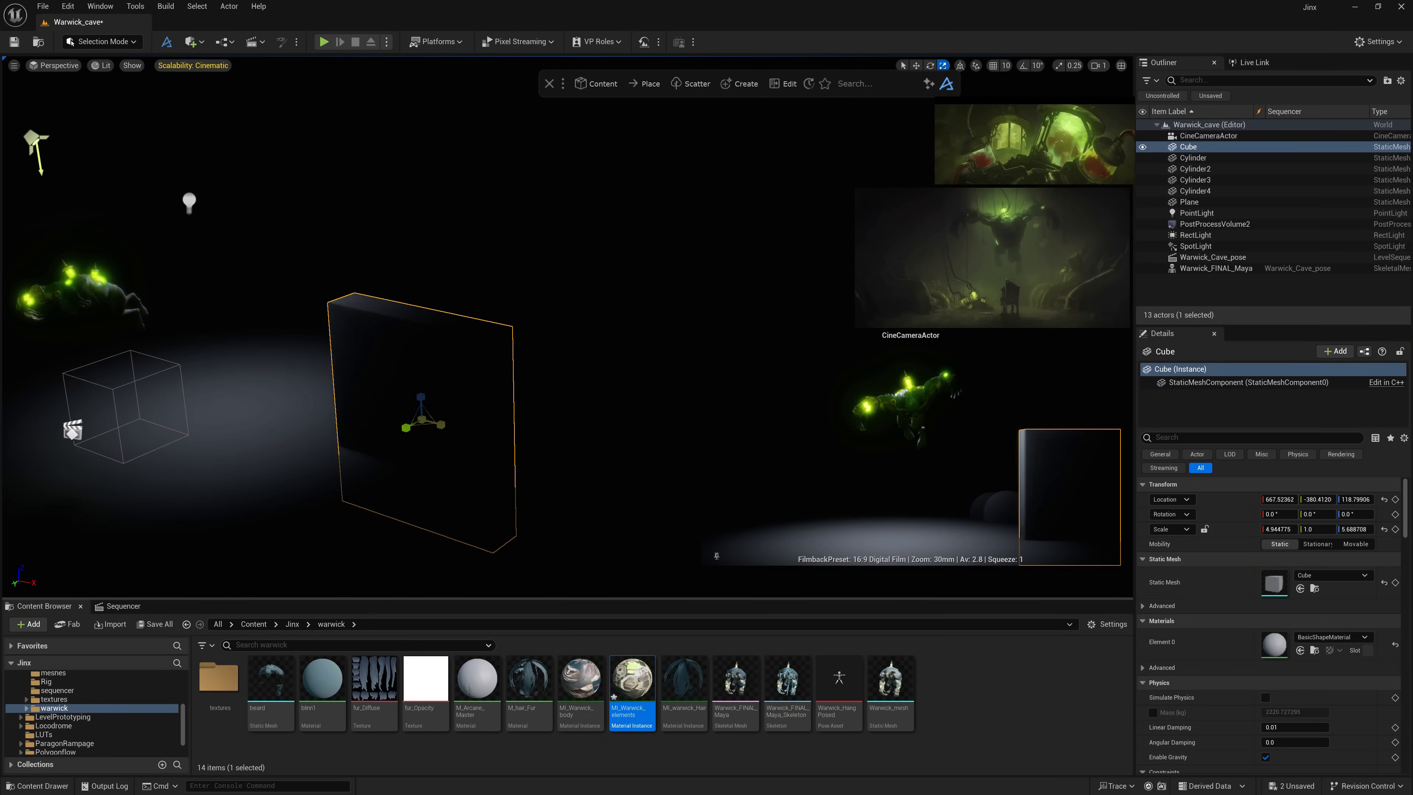
# - Reshape and tilt the cube so it slopes up from the newest cylinder like a pipe
pyautogui.moveTo(500, 334); pyautogui.dragTo(573, 315, button='right')
pyautogui.moveTo(547, 383); pyautogui.dragTo(546, 417)
pyautogui.moveTo(547, 417); pyautogui.dragTo(573, 401, button='right')
pyautogui.press('e')
pyautogui.moveTo(549, 382); pyautogui.dragTo(534, 356)
pyautogui.press('w')
pyautogui.moveTo(534, 356); pyautogui.dragTo(501, 462, button='right')
pyautogui.moveTo(439, 483); pyautogui.dragTo(473, 504)
# - Duplicate the sloping cube as a steeper extension, tilted about 35.6° on Y at roughly 790, -412, 148
pyautogui.moveTo(472, 503); pyautogui.dragTo(605, 385, button='right')
pyautogui.moveTo(605, 385); pyautogui.dragTo(648, 388)
pyautogui.click(587, 423)
pyautogui.click(556, 415)
pyautogui.press('e')
pyautogui.click(641, 523)
pyautogui.click(607, 424)
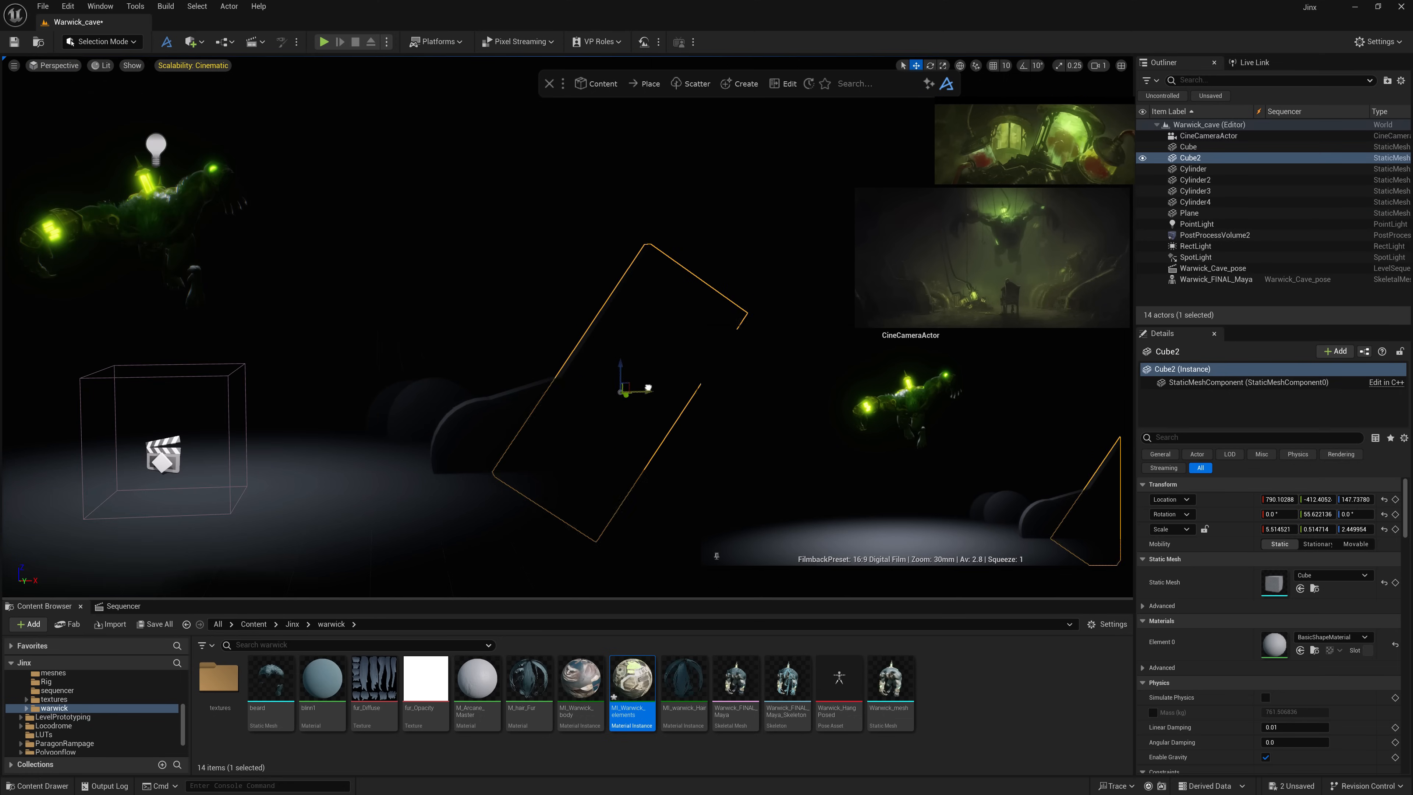
# - Group Cube, Cube2 and Cylinder4 into one actor group
pyautogui.click(623, 410)
pyautogui.click(522, 451)
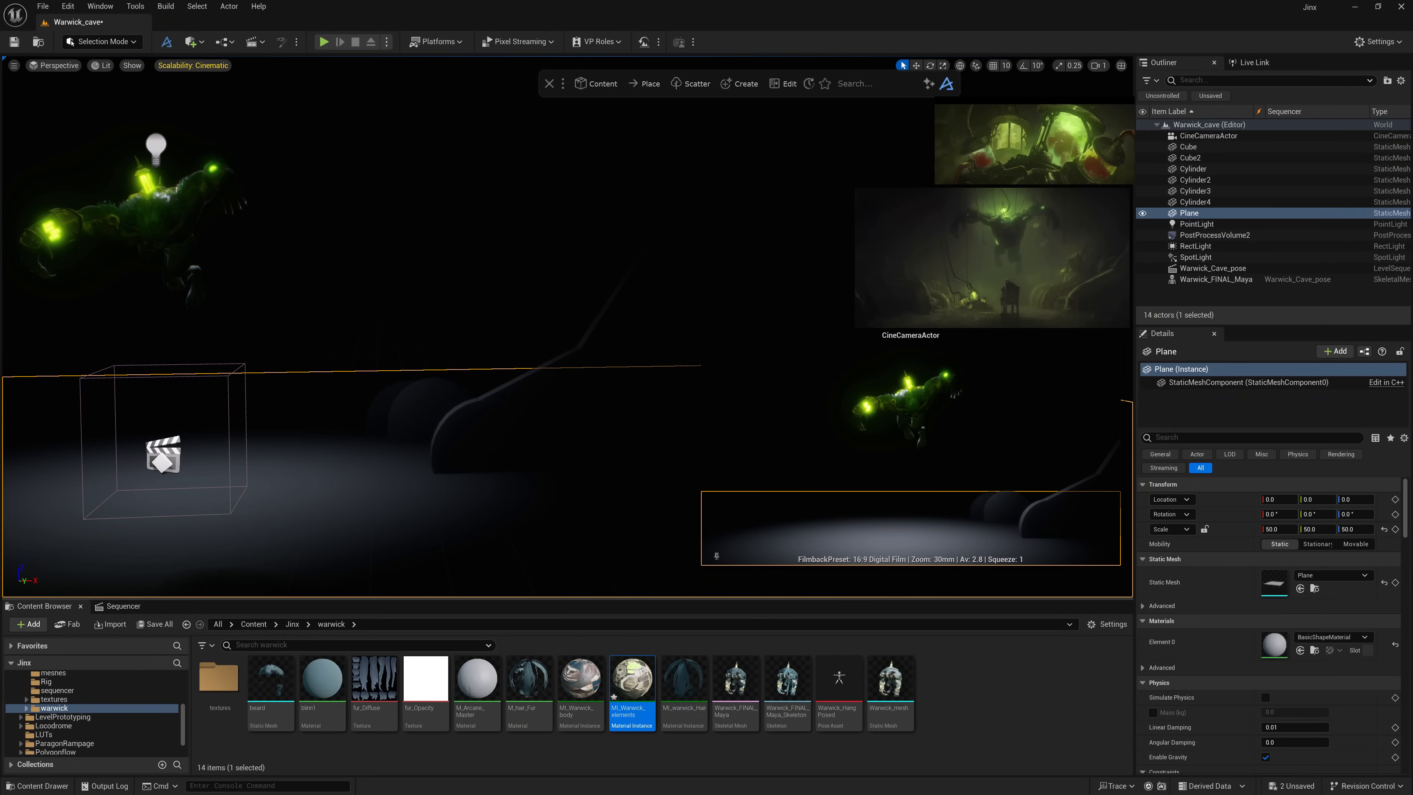
pyautogui.keyDown('ctrl'); pyautogui.click(608, 373); pyautogui.keyUp('ctrl')
pyautogui.rightClick(609, 365)
pyautogui.click(713, 648)
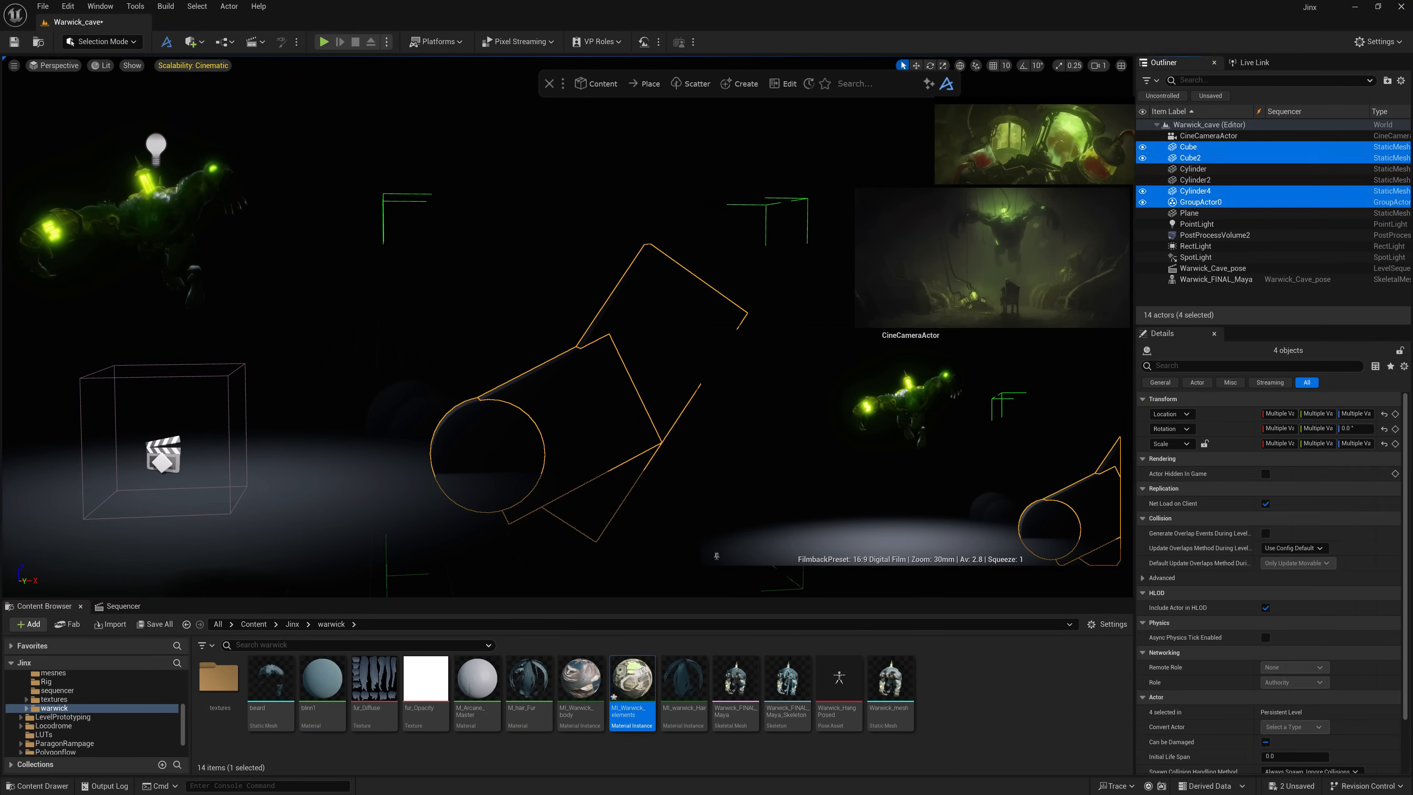
# - Duplicate the cube and cylinder group and place the copy beside the original
pyautogui.press('w')
pyautogui.moveTo(545, 372)
pyautogui.keyDown('alt'); pyautogui.mouseDown()
pyautogui.moveTo(496, 424)
pyautogui.moveTo(523, 384)
pyautogui.mouseUp(); pyautogui.keyUp('alt')
pyautogui.keyDown('alt'); pyautogui.moveTo(523, 384); pyautogui.dragTo(581, 530); pyautogui.keyUp('alt')
pyautogui.click(581, 529)
pyautogui.moveTo(373, 463); pyautogui.dragTo(363, 387, button='right')
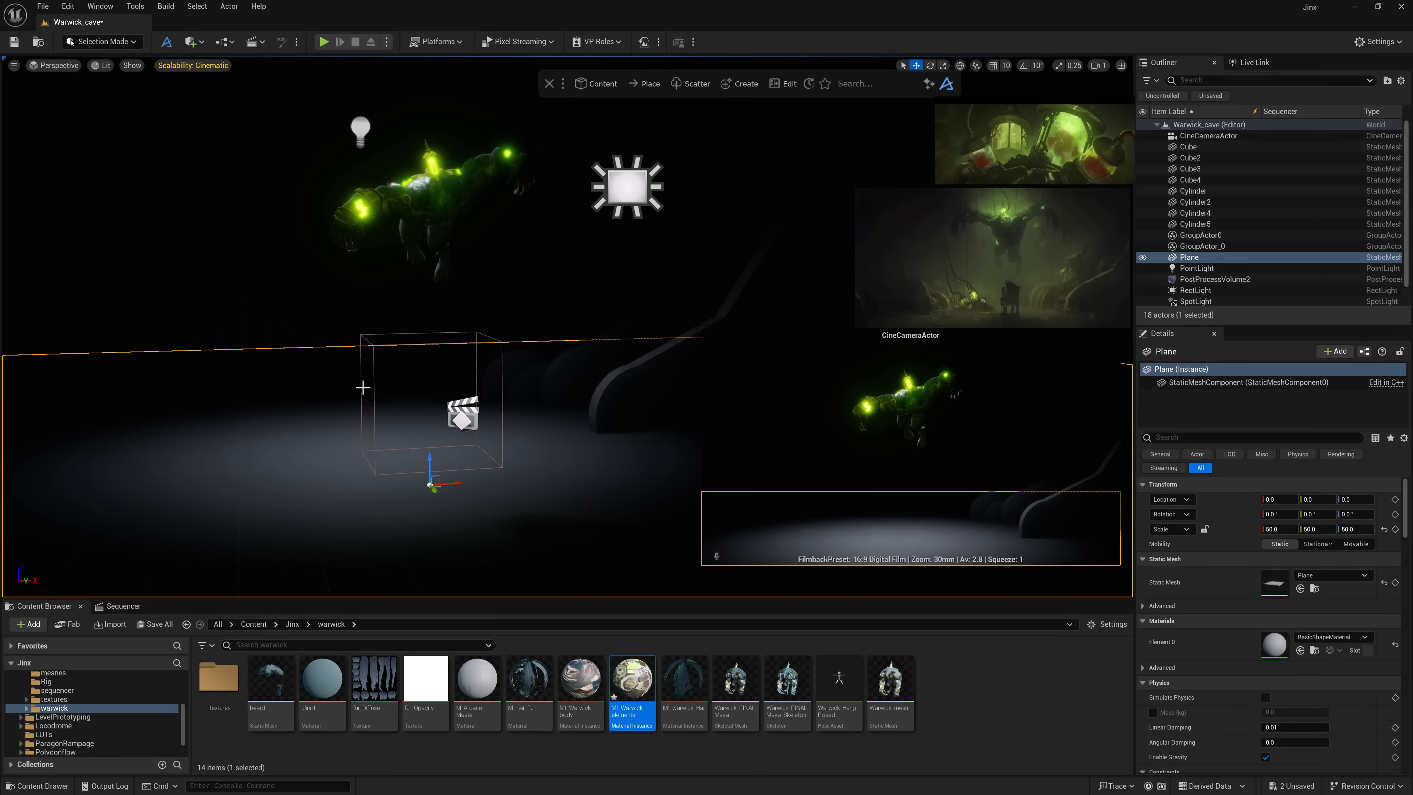
# - Switch the viewport to the Visibility Collision view mode
pyautogui.click(102, 65)
pyautogui.click(135, 123)
pyautogui.click(107, 65)
pyautogui.click(149, 137)
pyautogui.click(114, 66)
pyautogui.click(146, 162)
pyautogui.click(119, 66)
pyautogui.click(168, 181)
pyautogui.click(116, 66)
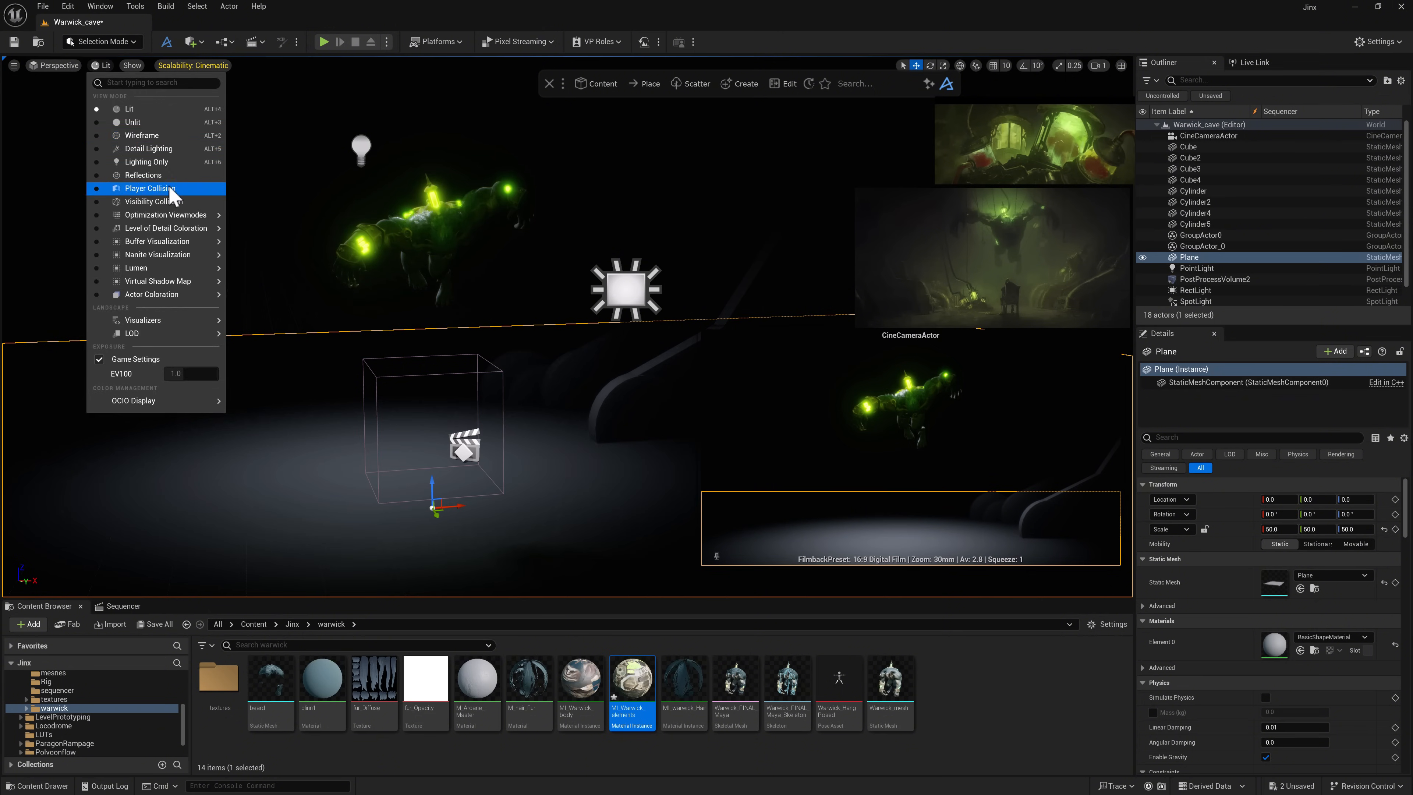
pyautogui.click(170, 188)
pyautogui.click(120, 66)
pyautogui.click(168, 202)
# - Search the details of PostProcessVolume2 for "fog" settings
pyautogui.click(414, 228)
pyautogui.press('q')
pyautogui.keyDown('alt'); pyautogui.moveTo(414, 228); pyautogui.dragTo(501, 239); pyautogui.keyUp('alt')
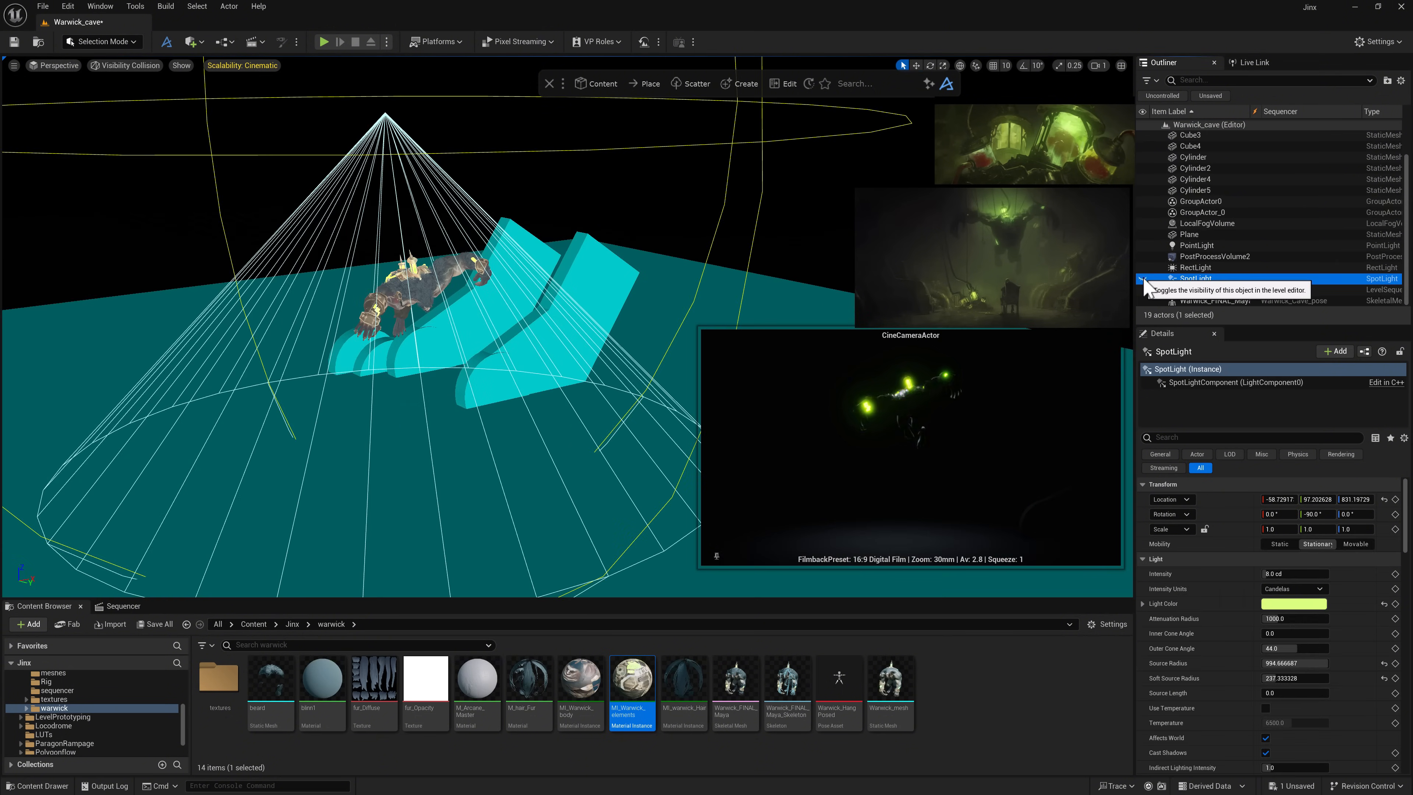
pyautogui.write('fog')
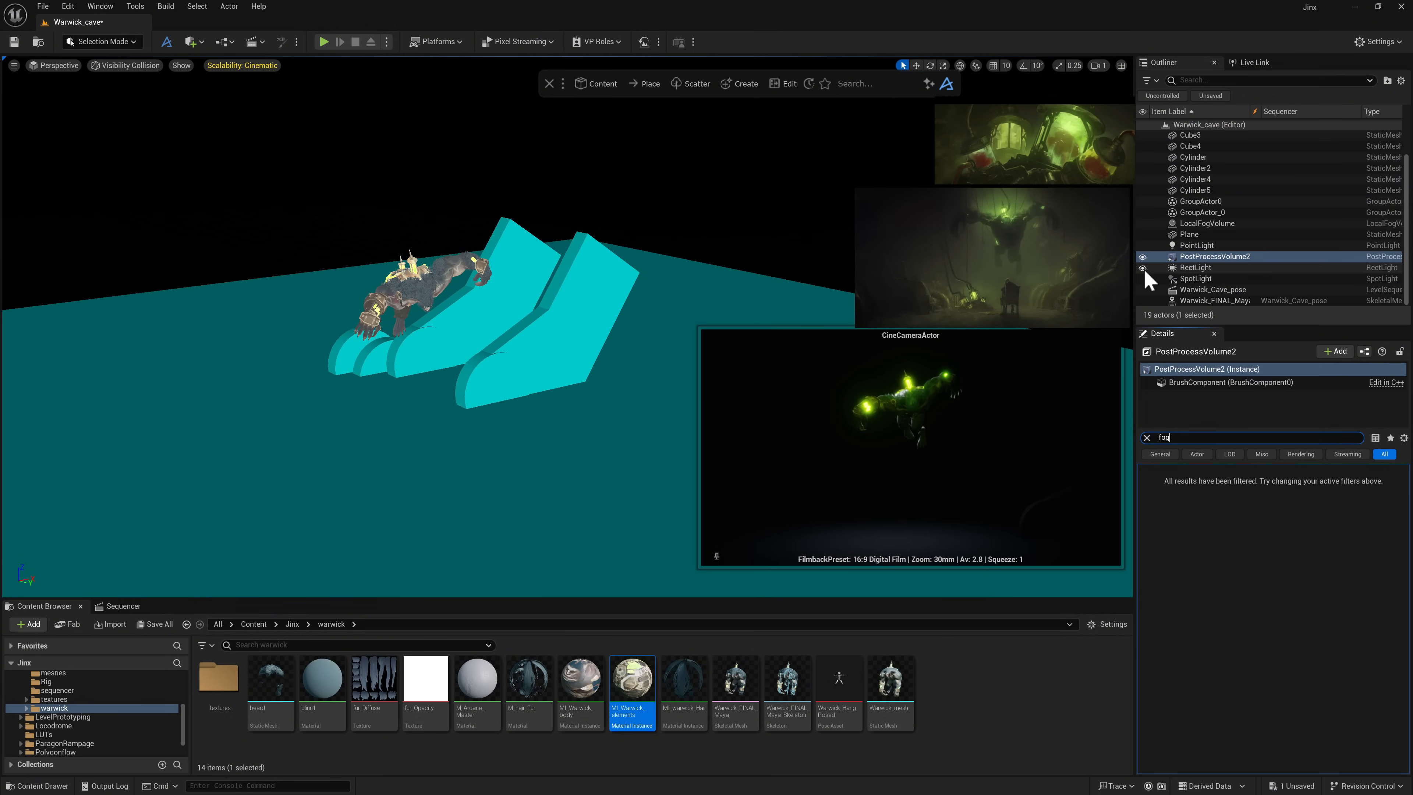
# - Raise the RectLight's intensity to about 37.7 cd
pyautogui.doubleClick(1196, 268)
pyautogui.click(1295, 620)
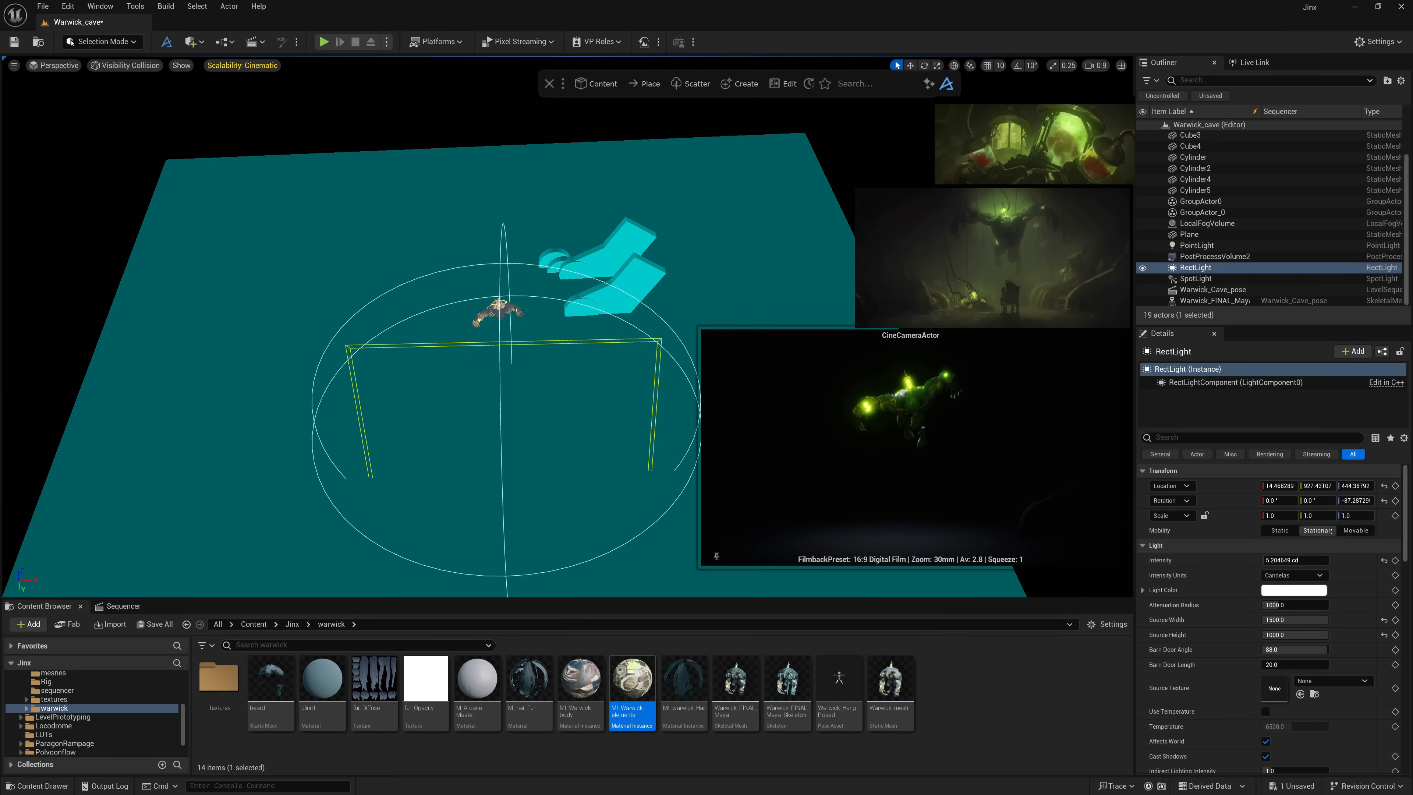
pyautogui.click(1295, 560)
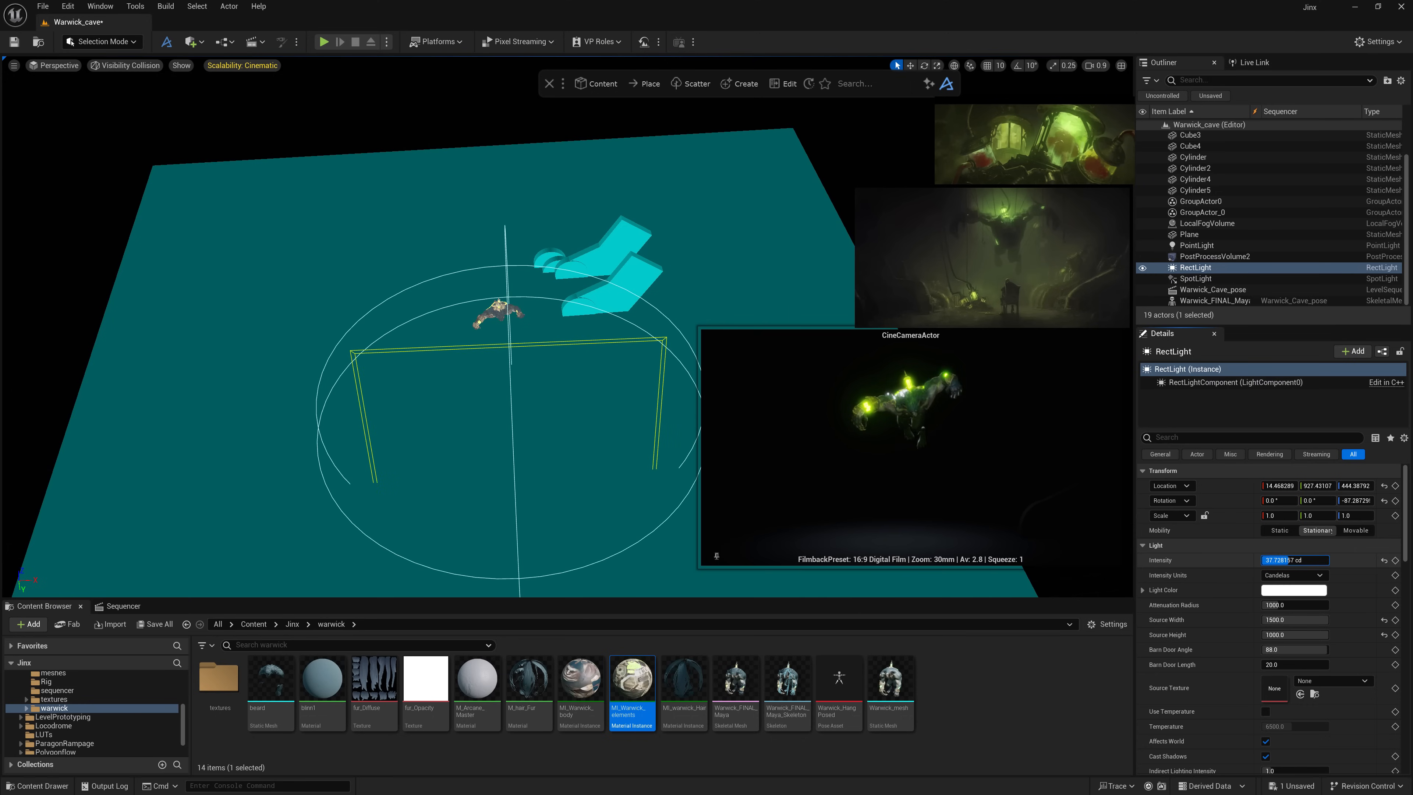
# - Select the cylinders and both shape groups, move them beside Warwick and scale them together
pyautogui.click(1181, 179)
pyautogui.keyDown('ctrl'); pyautogui.click(1195, 169); pyautogui.keyUp('ctrl')
pyautogui.press('w')
pyautogui.moveTo(552, 278); pyautogui.dragTo(548, 311)
pyautogui.moveTo(548, 312)
pyautogui.keyDown('alt'); pyautogui.mouseDown()
pyautogui.moveTo(536, 325)
pyautogui.moveTo(548, 300)
pyautogui.mouseUp(); pyautogui.keyUp('alt')
pyautogui.moveTo(567, 299); pyautogui.dragTo(562, 298)
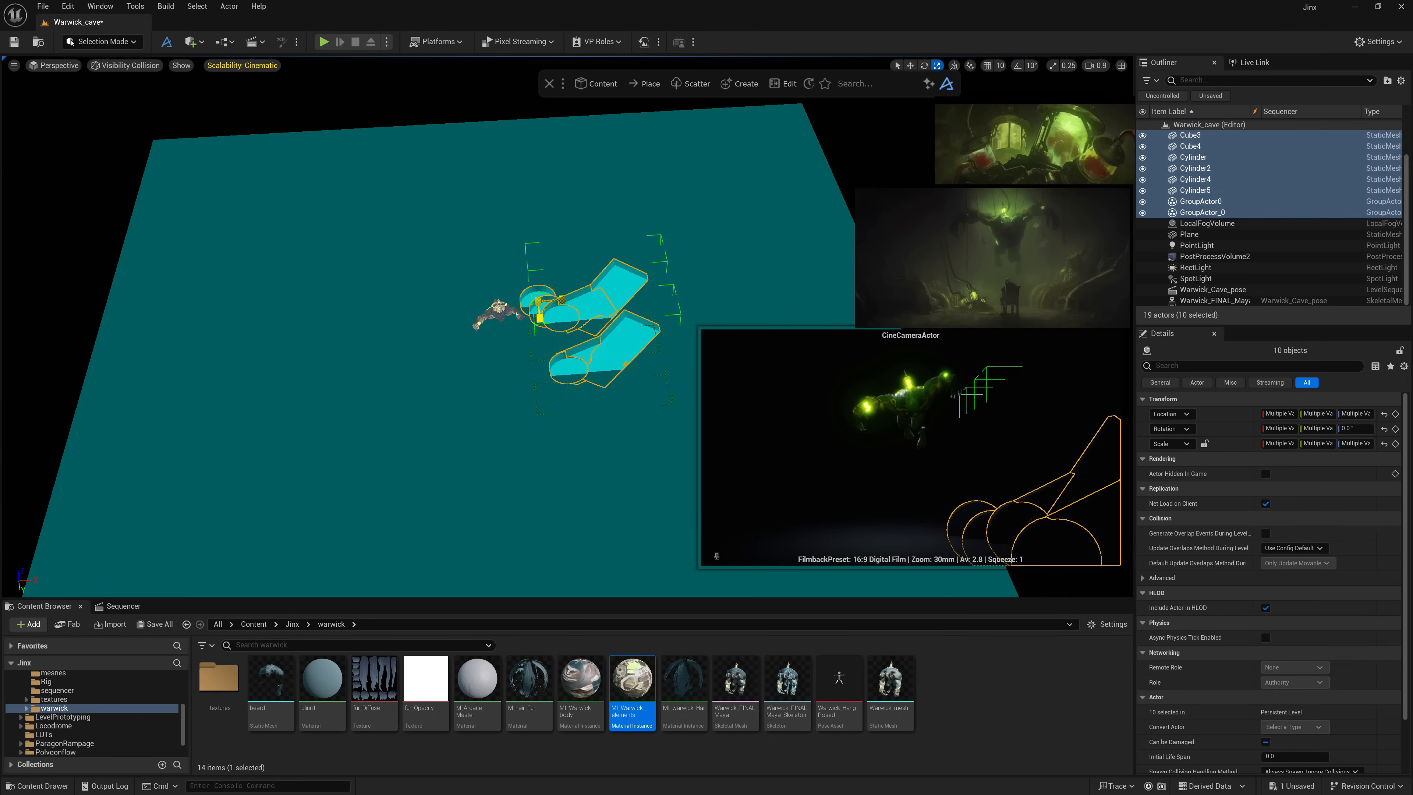
# - Undo the last scaling of the cylinders and shape groups
pyautogui.hotkey('ctrl', 'z')
pyautogui.keyDown('alt'); pyautogui.moveTo(631, 457); pyautogui.dragTo(653, 420); pyautogui.keyUp('alt')
pyautogui.click(1201, 247)
pyautogui.keyDown('ctrl'); pyautogui.click(1200, 235); pyautogui.keyUp('ctrl')
pyautogui.hotkey('ctrl', 'z')
pyautogui.hotkey('ctrl', 'z')
pyautogui.press('q')
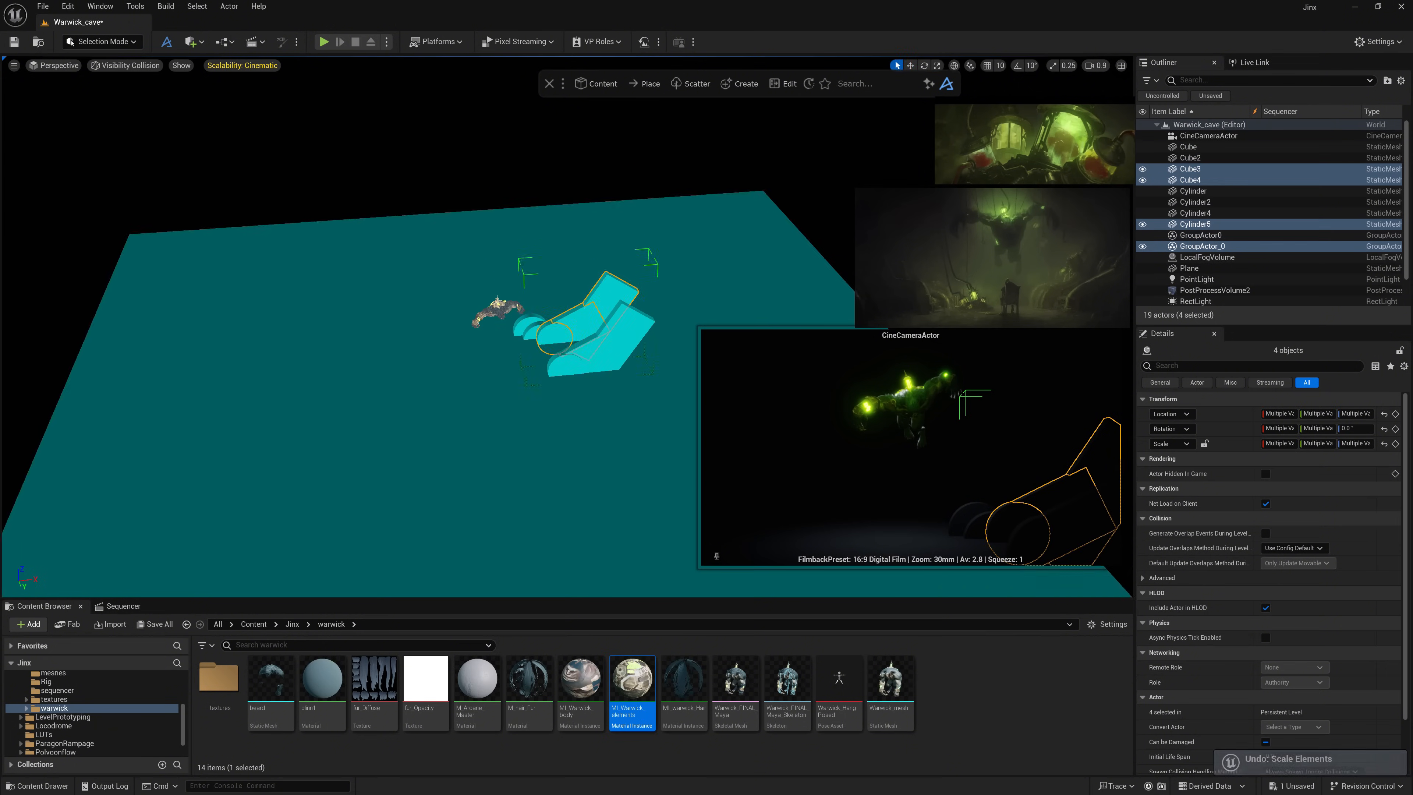
# - Select the two small cylinders next to Warwick and adjust their placement beside the shape groups
pyautogui.click(524, 327)
pyautogui.keyDown('shift'); pyautogui.click(534, 333); pyautogui.keyUp('shift')
pyautogui.click(568, 440)
pyautogui.keyDown('alt'); pyautogui.moveTo(568, 439); pyautogui.dragTo(601, 462); pyautogui.keyUp('alt')
pyautogui.click(536, 355)
pyautogui.click(567, 440)
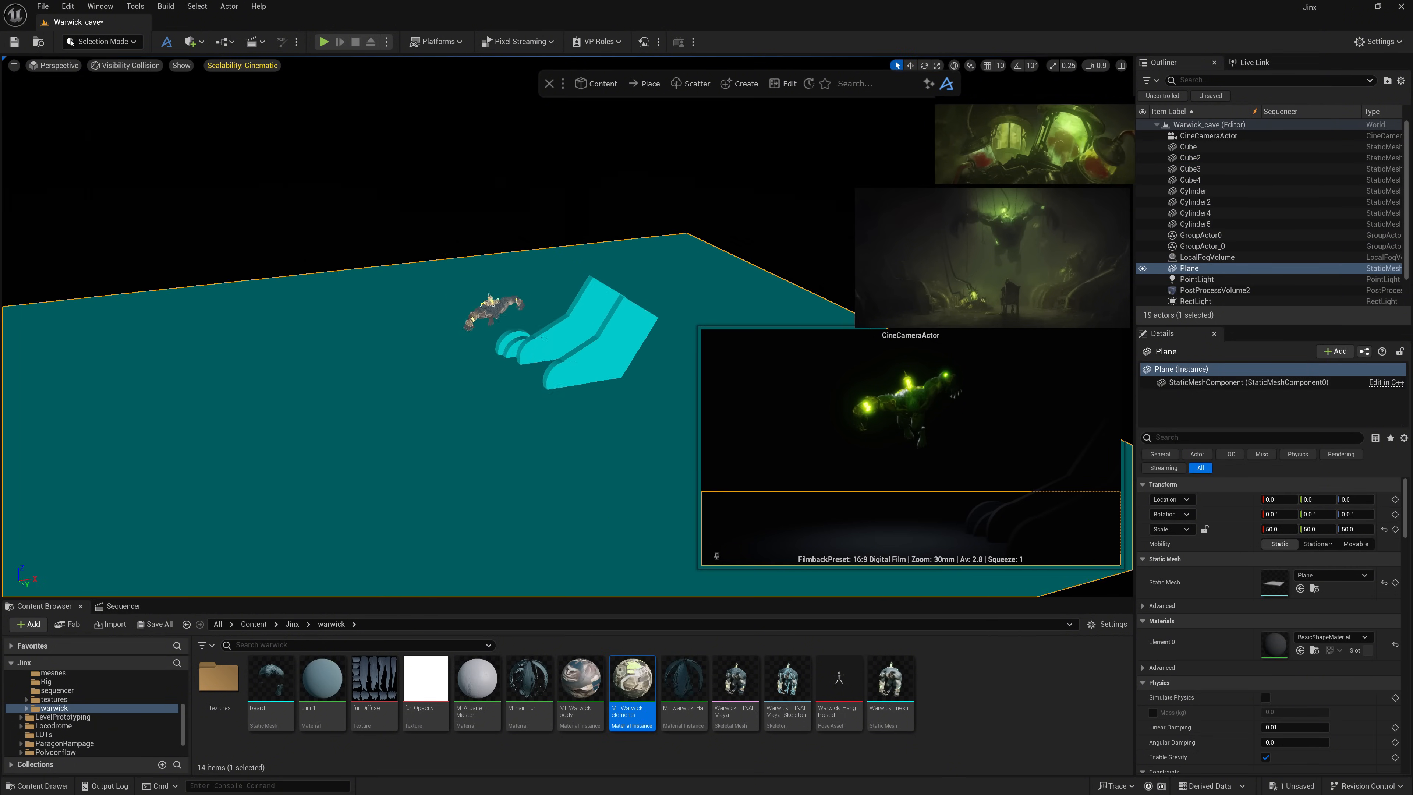
pyautogui.click(502, 350)
pyautogui.keyDown('shift'); pyautogui.click(513, 355); pyautogui.keyUp('shift')
pyautogui.keyDown('alt'); pyautogui.moveTo(557, 401); pyautogui.dragTo(572, 445); pyautogui.keyUp('alt')
# - Select the sloping shape groups in turn and adjust their placement on the floor plane
pyautogui.click(494, 390)
pyautogui.click(578, 348)
pyautogui.press('w')
pyautogui.click(567, 427)
pyautogui.click(598, 334)
pyautogui.click(619, 415)
pyautogui.press('q')
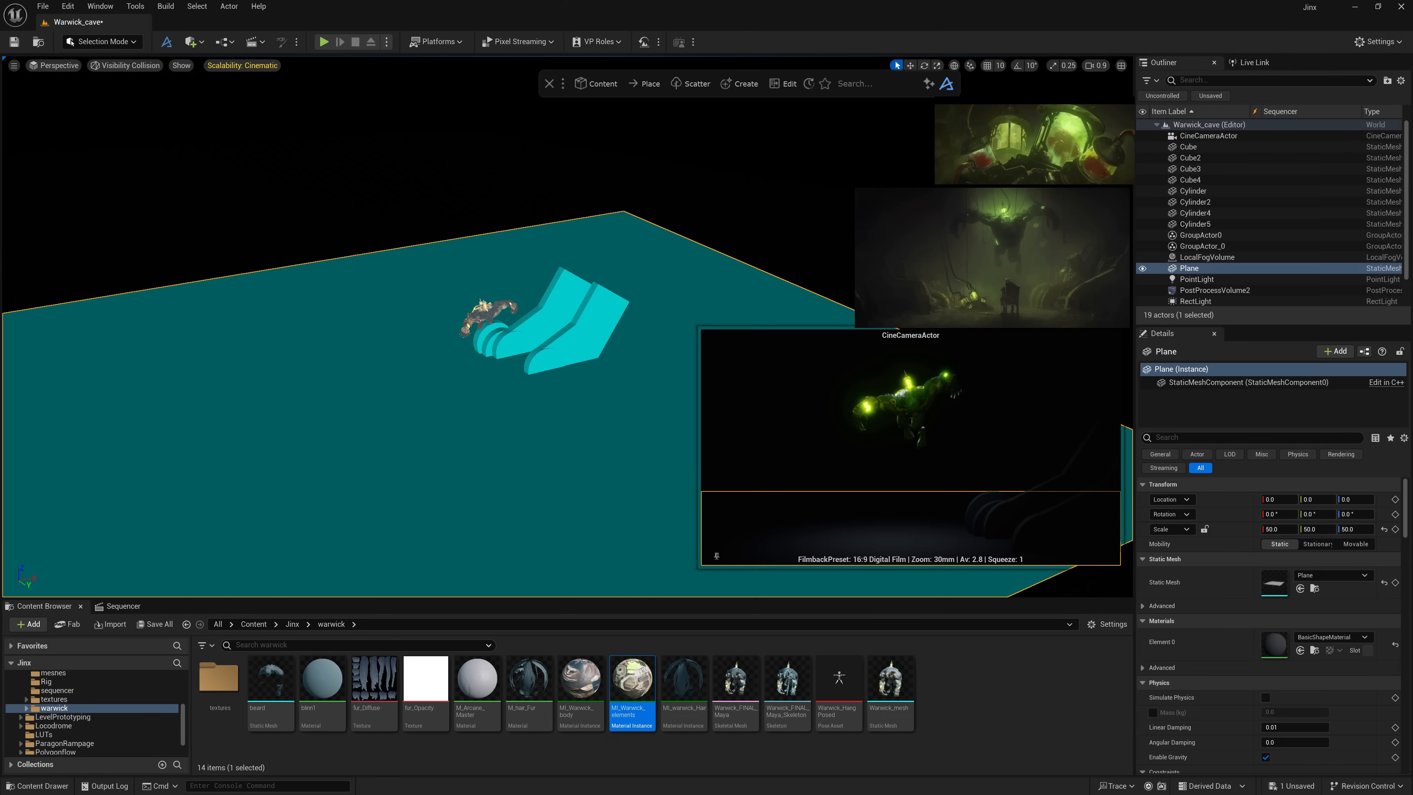
# - Give the PointLight a pale yellow-green colour (Hex sRGB EAFFC3FF), about 52.9 cd intensity and an attenuation radius of about 1303
pyautogui.click(1196, 279)
pyautogui.click(1315, 590)
pyautogui.click(1133, 621)
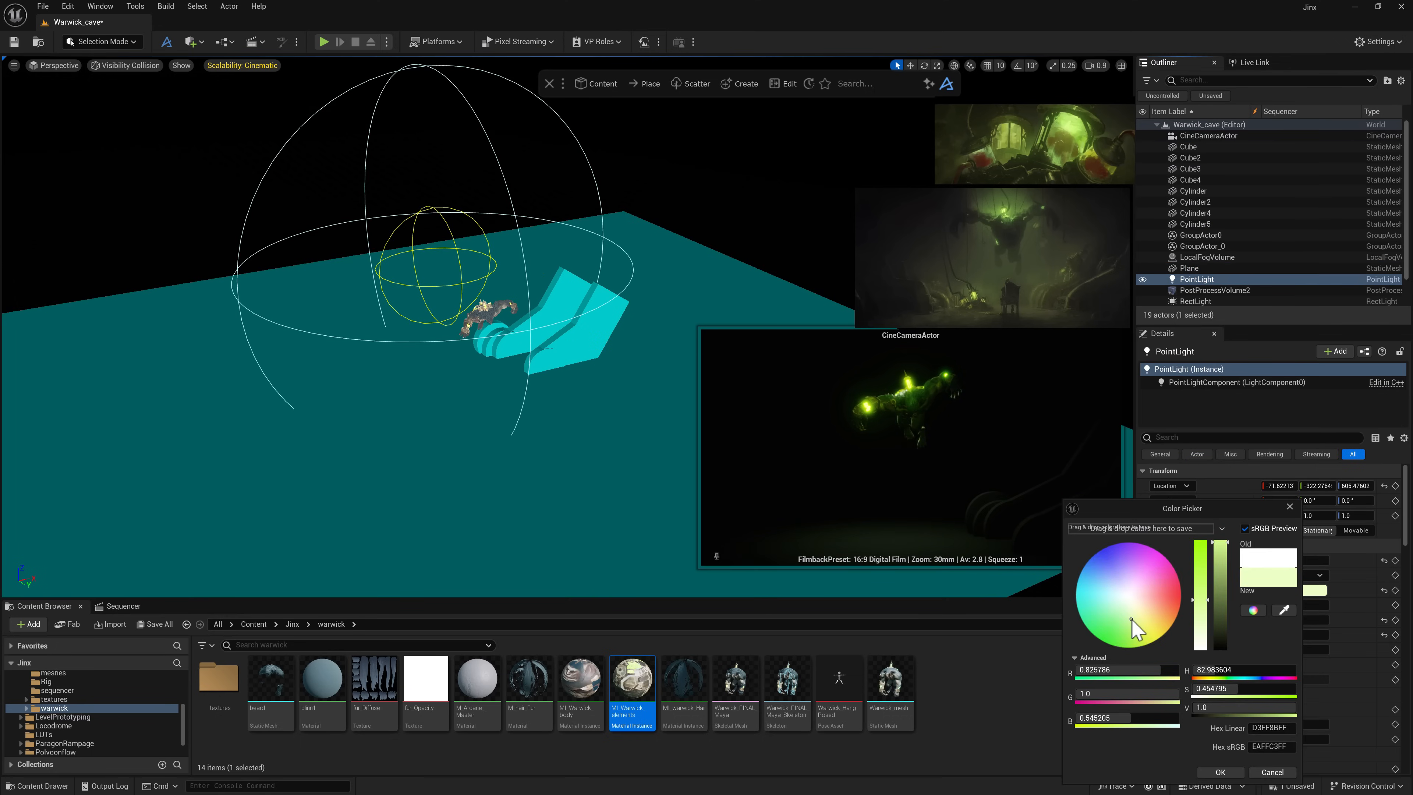
pyautogui.click(1221, 772)
pyautogui.moveTo(1286, 560); pyautogui.dragTo(1284, 605)
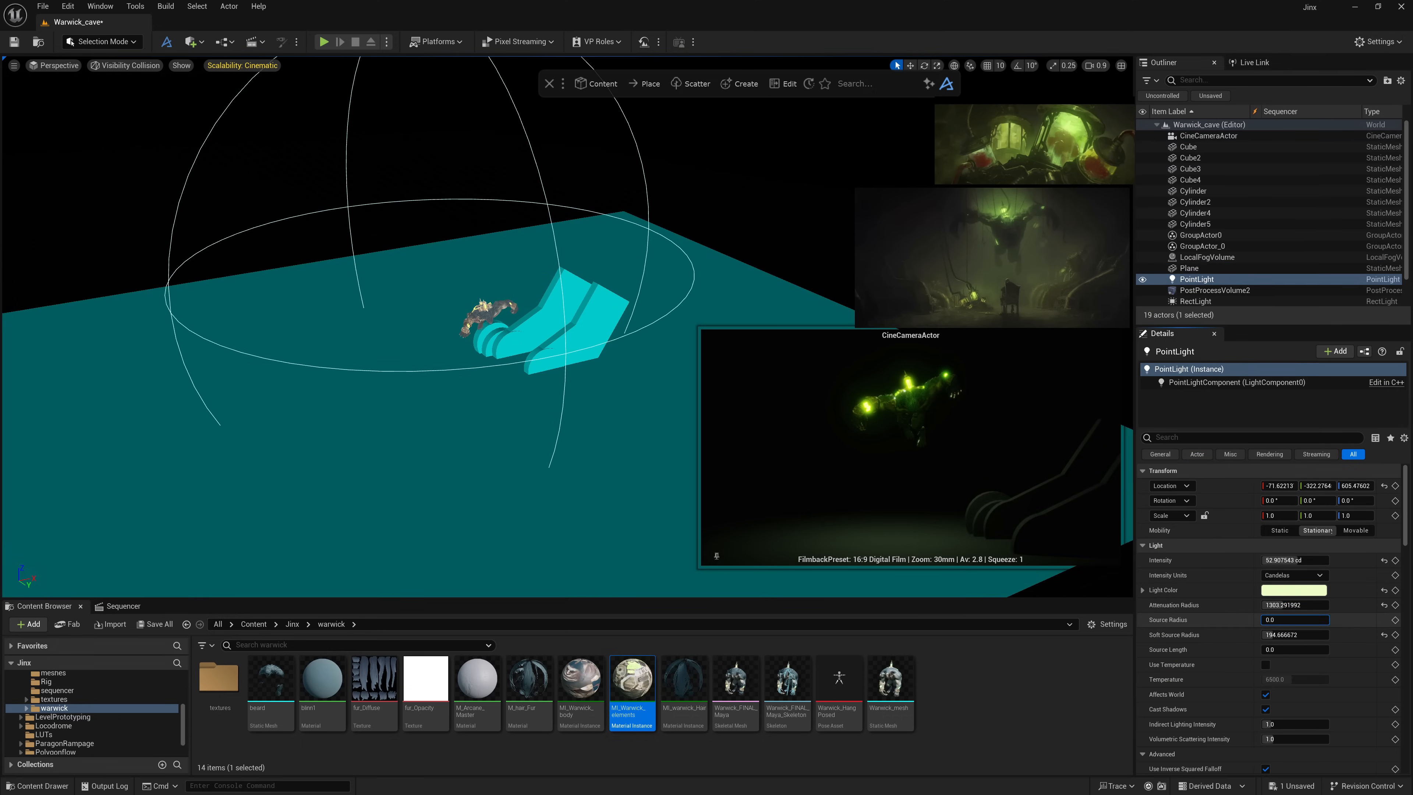
# - Set the ExponentialHeightFog's Fog Max Opacity to about 0.41, Fog Cutoff Distance to 0 and Fog Density to 1.0
pyautogui.moveTo(1294, 654); pyautogui.dragTo(1330, 654)
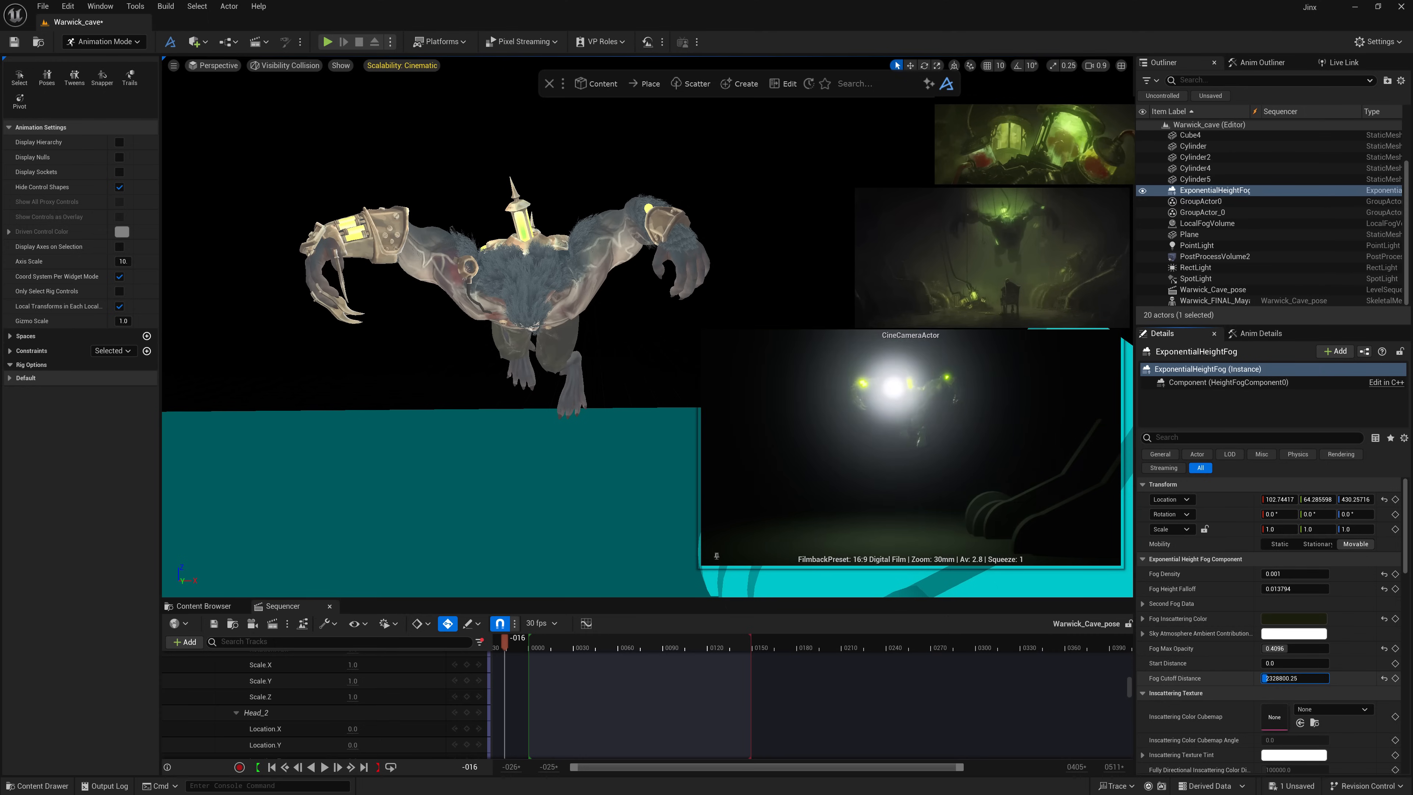
pyautogui.click(1294, 678)
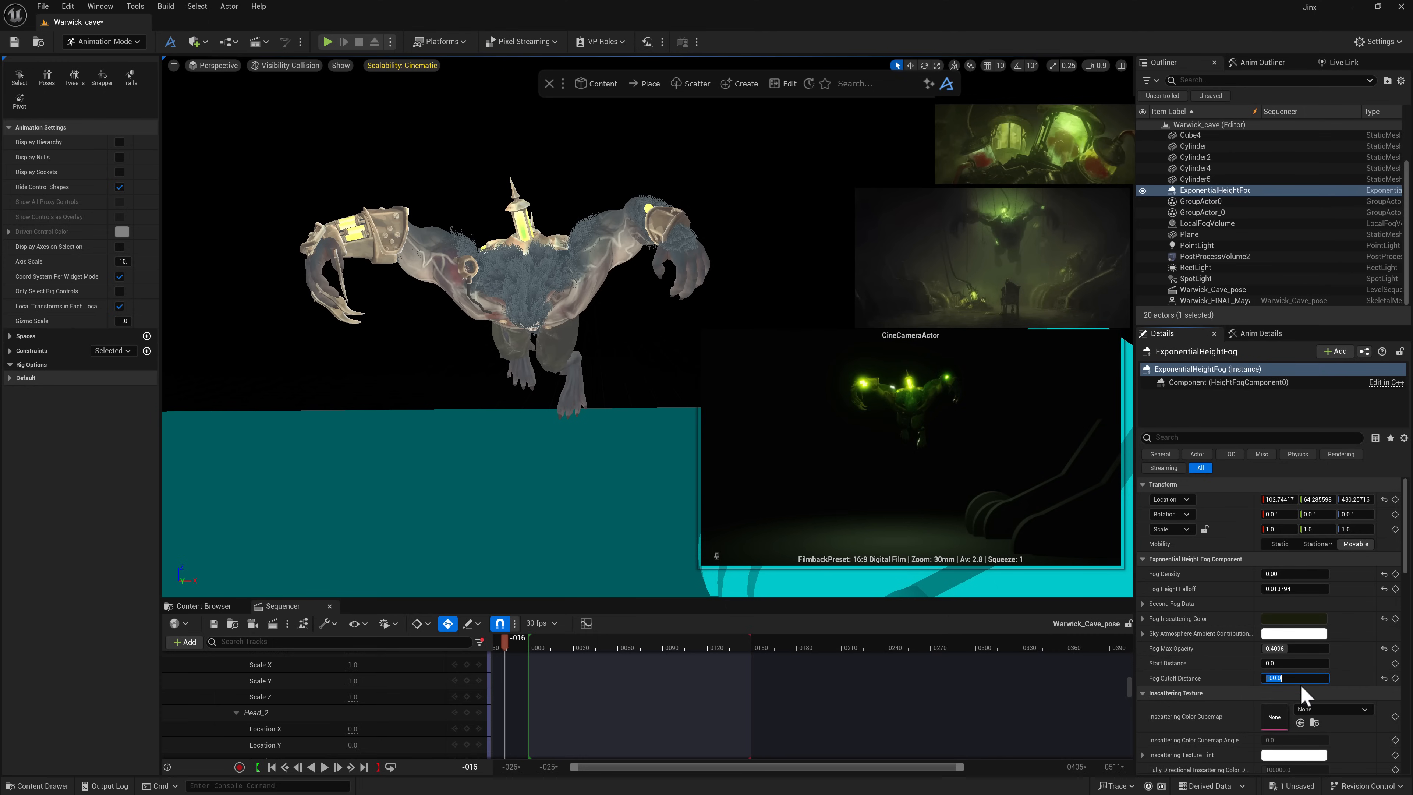
pyautogui.write('0')
pyautogui.press('Return')
pyautogui.moveTo(1272, 576); pyautogui.dragTo(1304, 578)
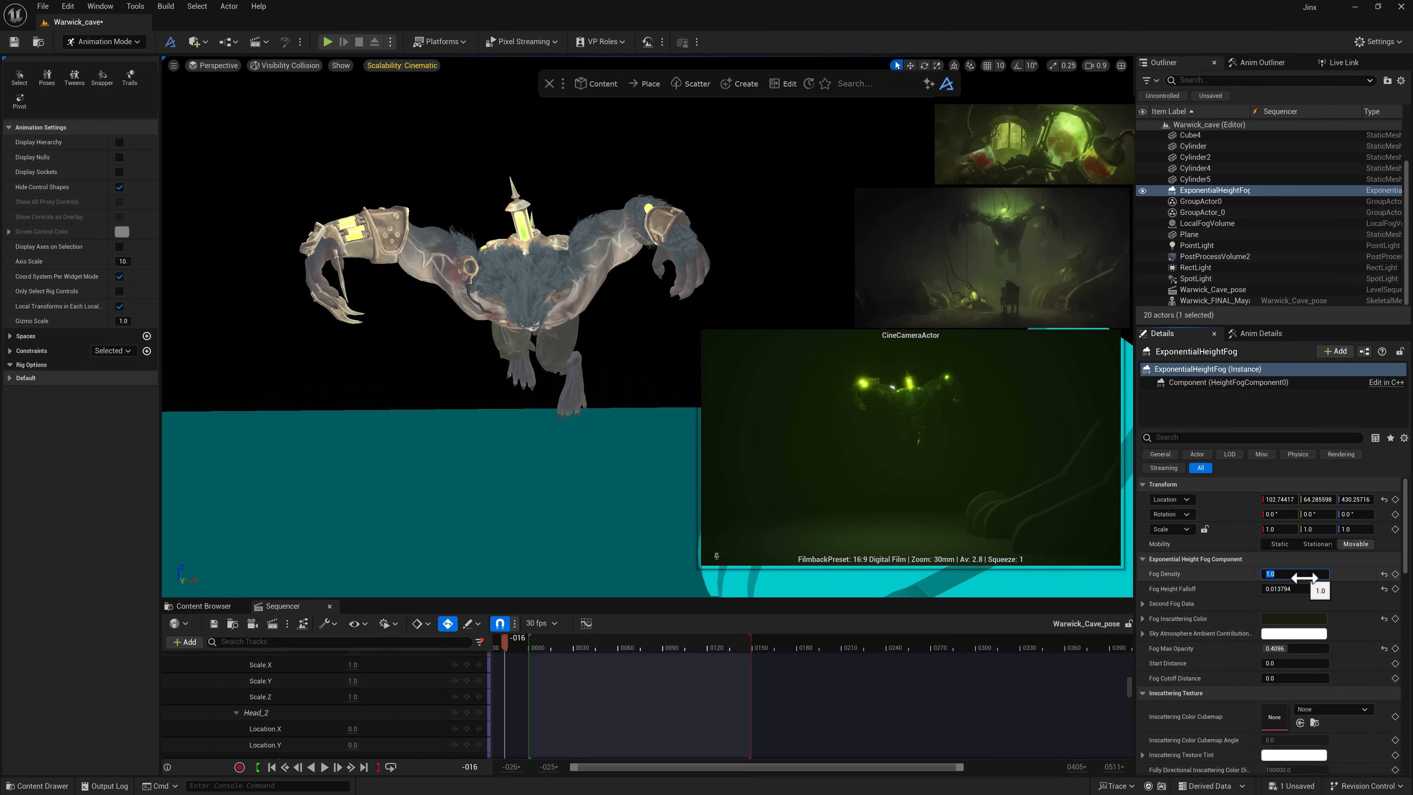
# - Give the ExponentialHeightFog a duller inscattering colour, with Fog Density 0.5 and Fog Max Opacity 0.3
pyautogui.click(1296, 619)
pyautogui.moveTo(1204, 689)
pyautogui.mouseDown()
pyautogui.moveTo(1262, 689)
pyautogui.moveTo(1221, 690)
pyautogui.mouseUp()
pyautogui.click(1227, 771)
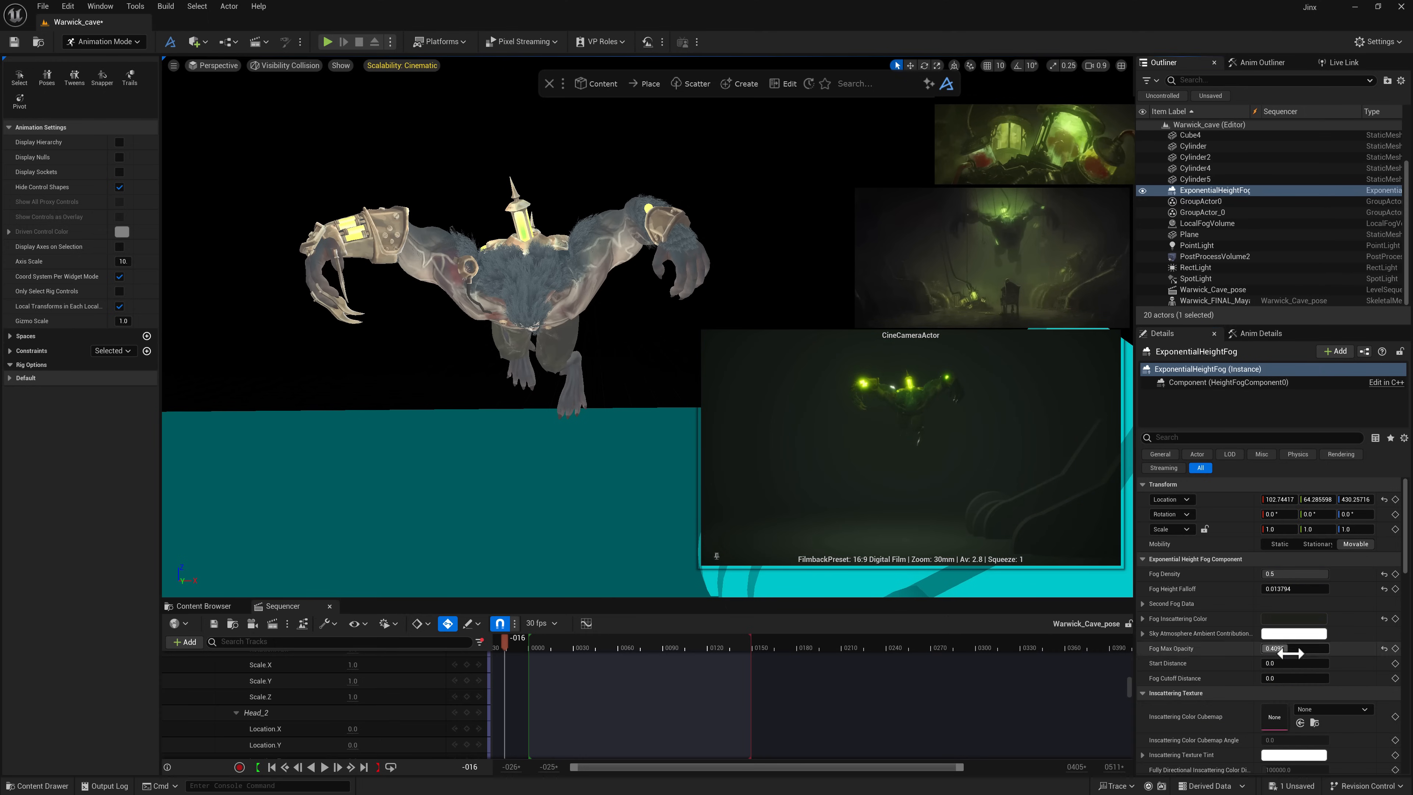
pyautogui.click(1302, 651)
pyautogui.write('.2')
pyautogui.press('Return')
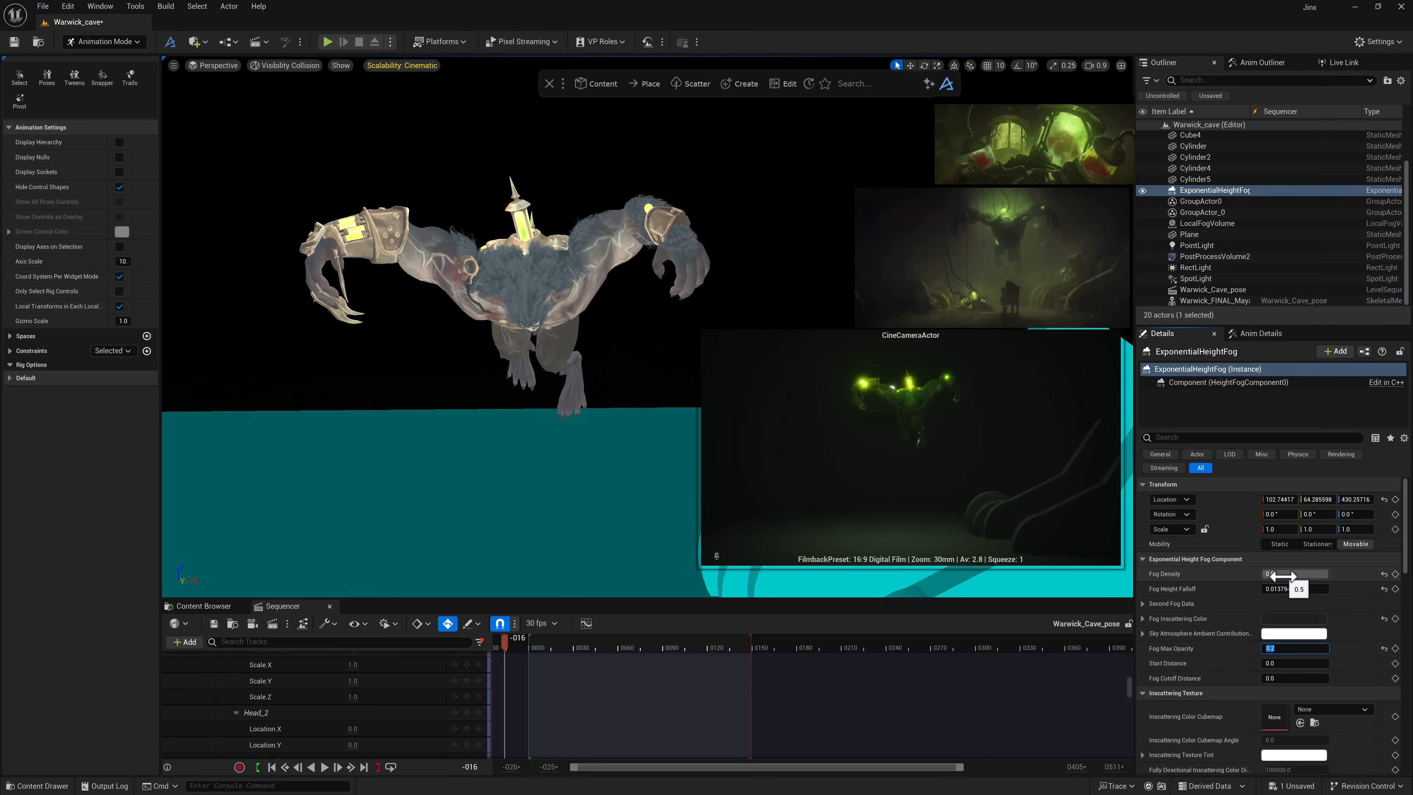
# - Try a Dash fog card in front of the sloping shapes near Warwick, and delete it
pyautogui.click(745, 84)
pyautogui.click(757, 334)
pyautogui.moveTo(508, 525); pyautogui.dragTo(536, 551, button='right')
pyautogui.click(531, 462)
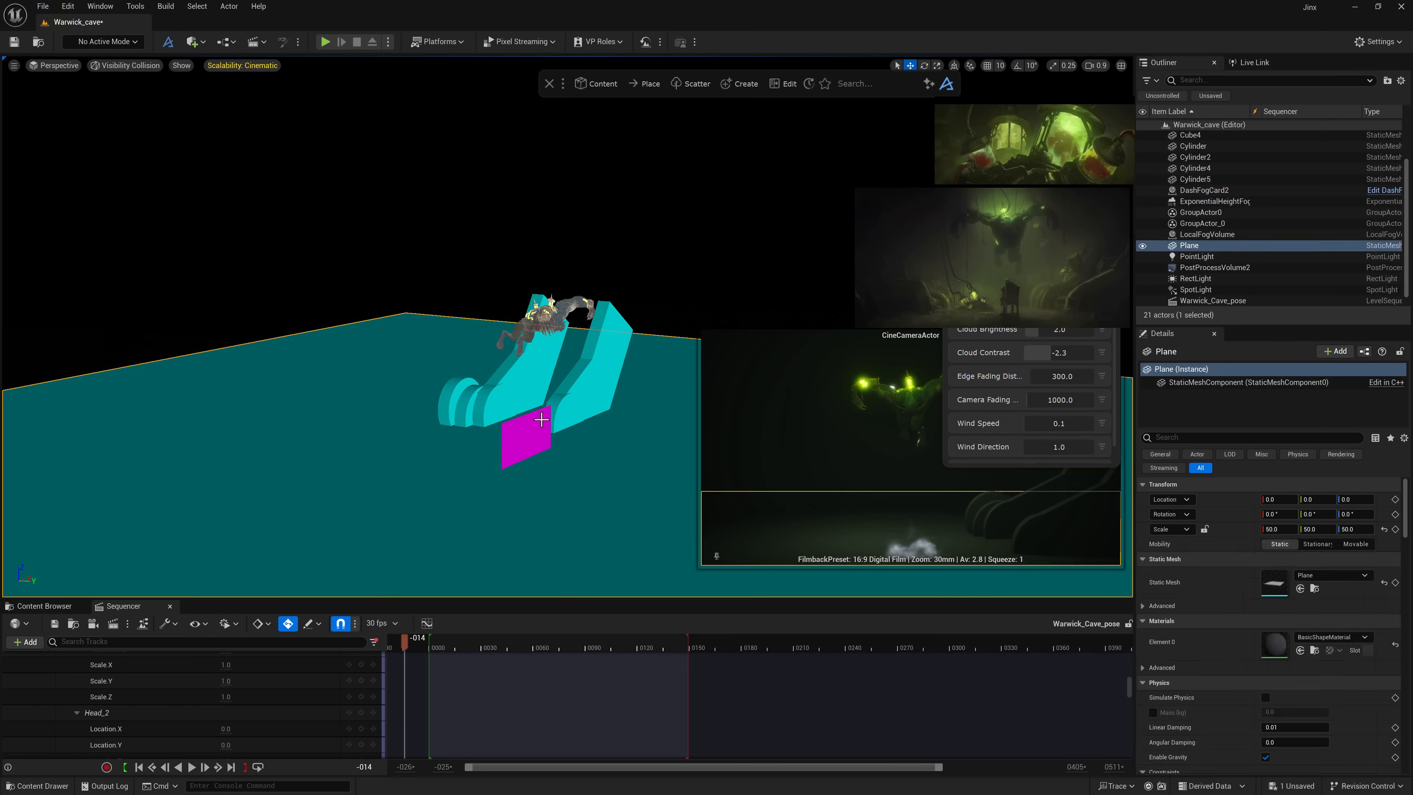
pyautogui.click(536, 421)
pyautogui.press('Delete')
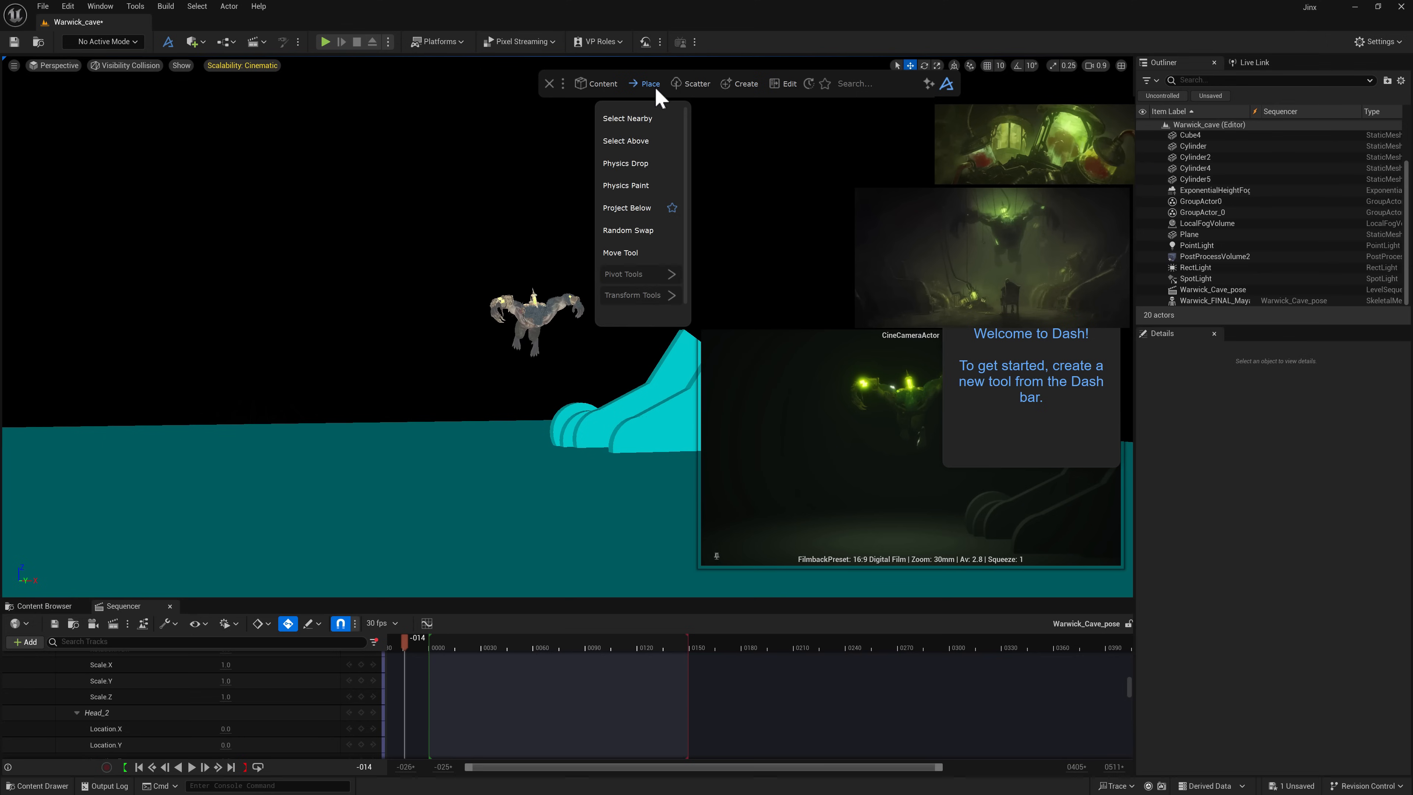
# - Open the IES Library in Dash's content browser and try to place a light profile from it beside Warwick
pyautogui.moveTo(601, 89)
pyautogui.click(598, 121)
pyautogui.click(280, 128)
pyautogui.click(275, 227)
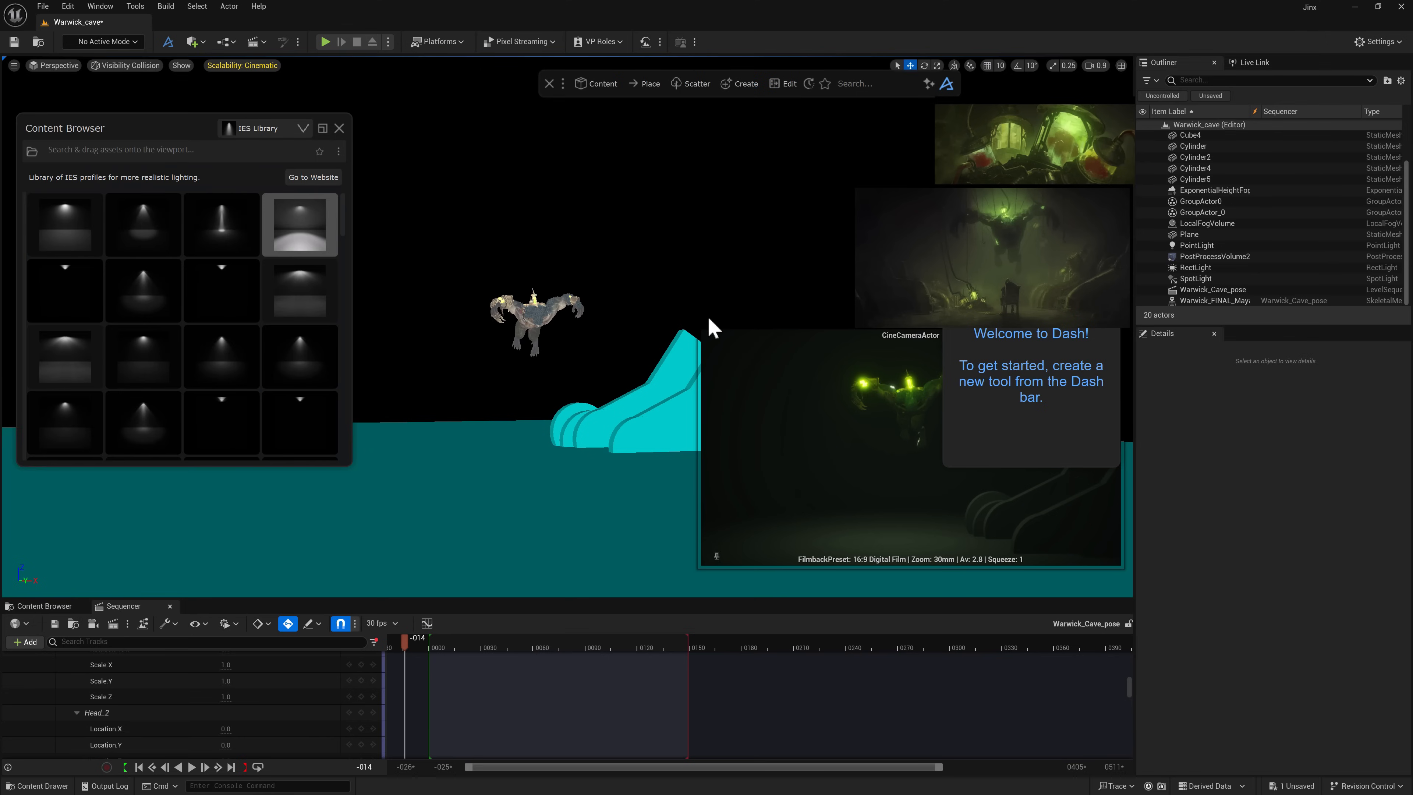
pyautogui.moveTo(77, 431); pyautogui.dragTo(507, 397)
pyautogui.keyDown('alt'); pyautogui.moveTo(467, 280); pyautogui.dragTo(534, 317); pyautogui.keyUp('alt')
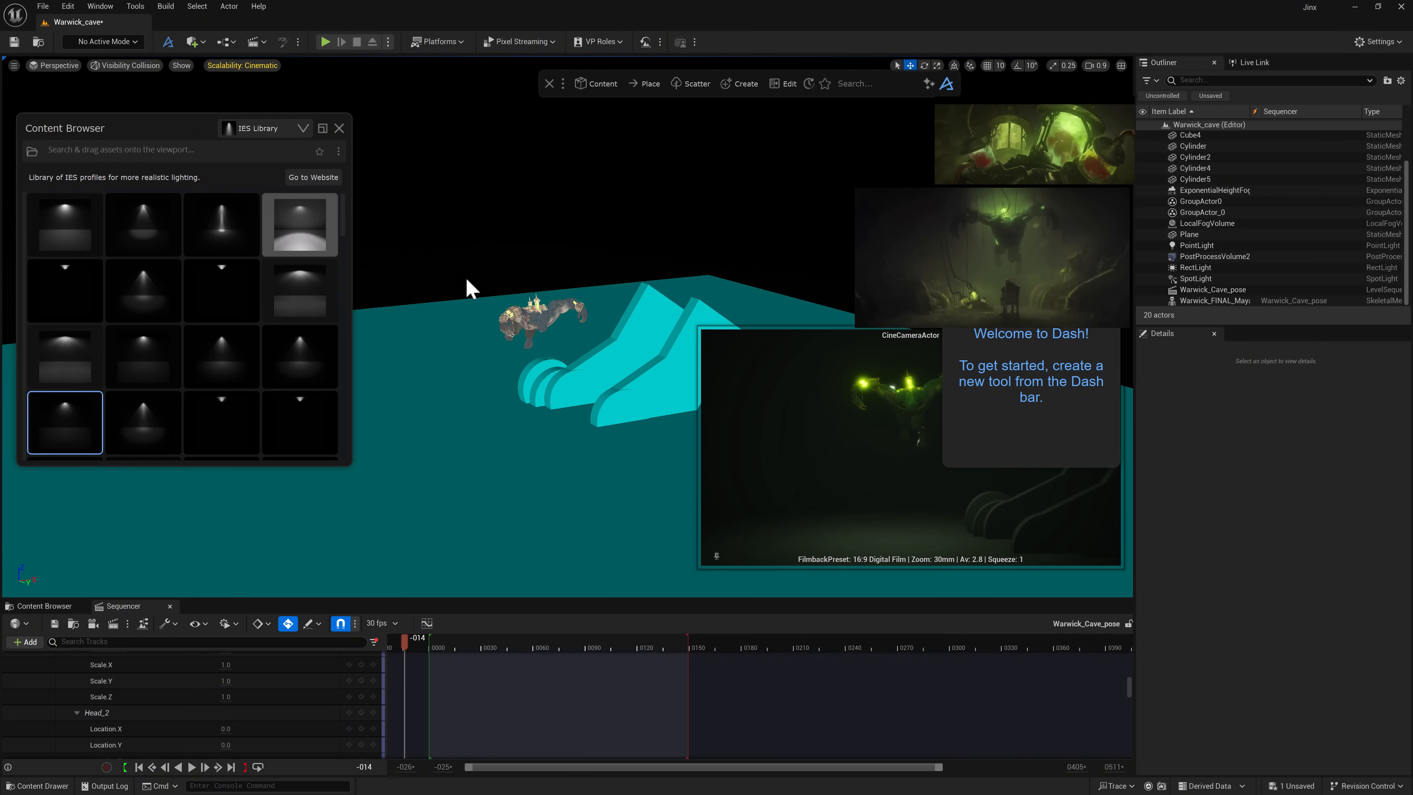
# - Toggle the point and spot lights' visibility to check their effect on the shot, and delete the RectLight
pyautogui.click(1146, 191)
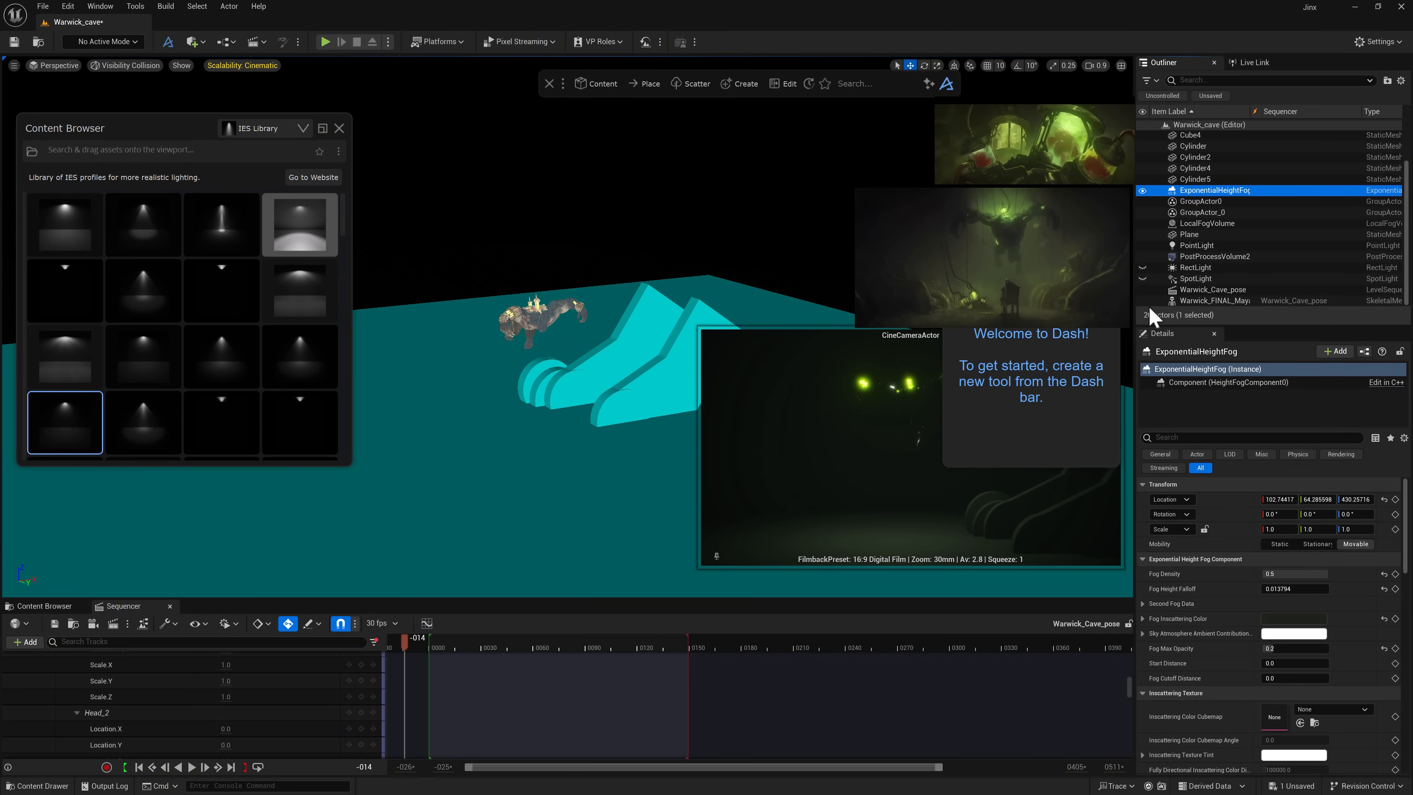
pyautogui.click(1144, 246)
pyautogui.click(1144, 245)
pyautogui.click(1144, 278)
pyautogui.click(1144, 245)
pyautogui.click(1144, 246)
pyautogui.click(1203, 268)
pyautogui.press('Delete')
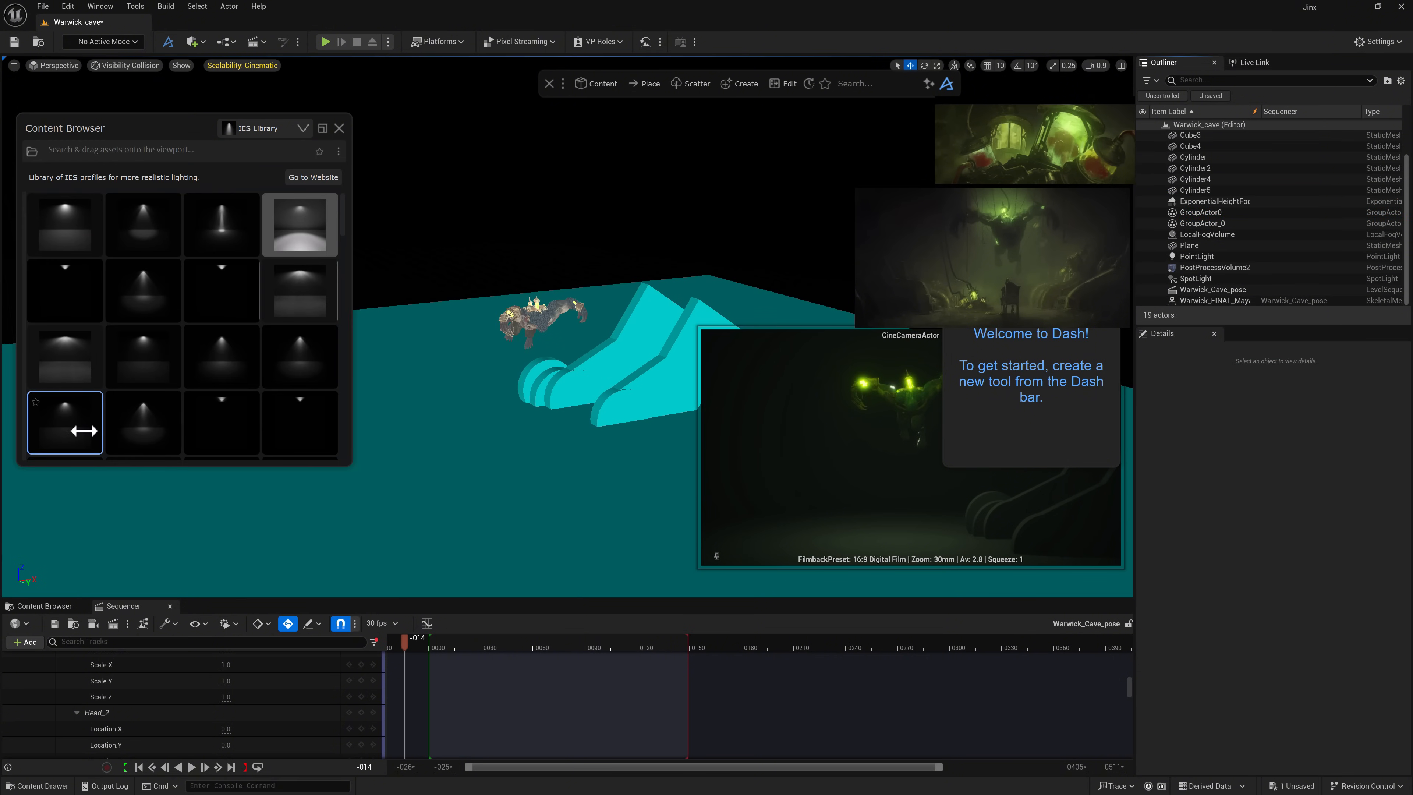
# - Place an IES-profile point light, raise it to a Z location of about 534 at about 38.4 cd, and hide the original PointLight
pyautogui.moveTo(84, 431); pyautogui.dragTo(538, 455)
pyautogui.keyDown('alt'); pyautogui.moveTo(539, 434); pyautogui.dragTo(628, 446); pyautogui.keyUp('alt')
pyautogui.scroll(-2, 254, 361)
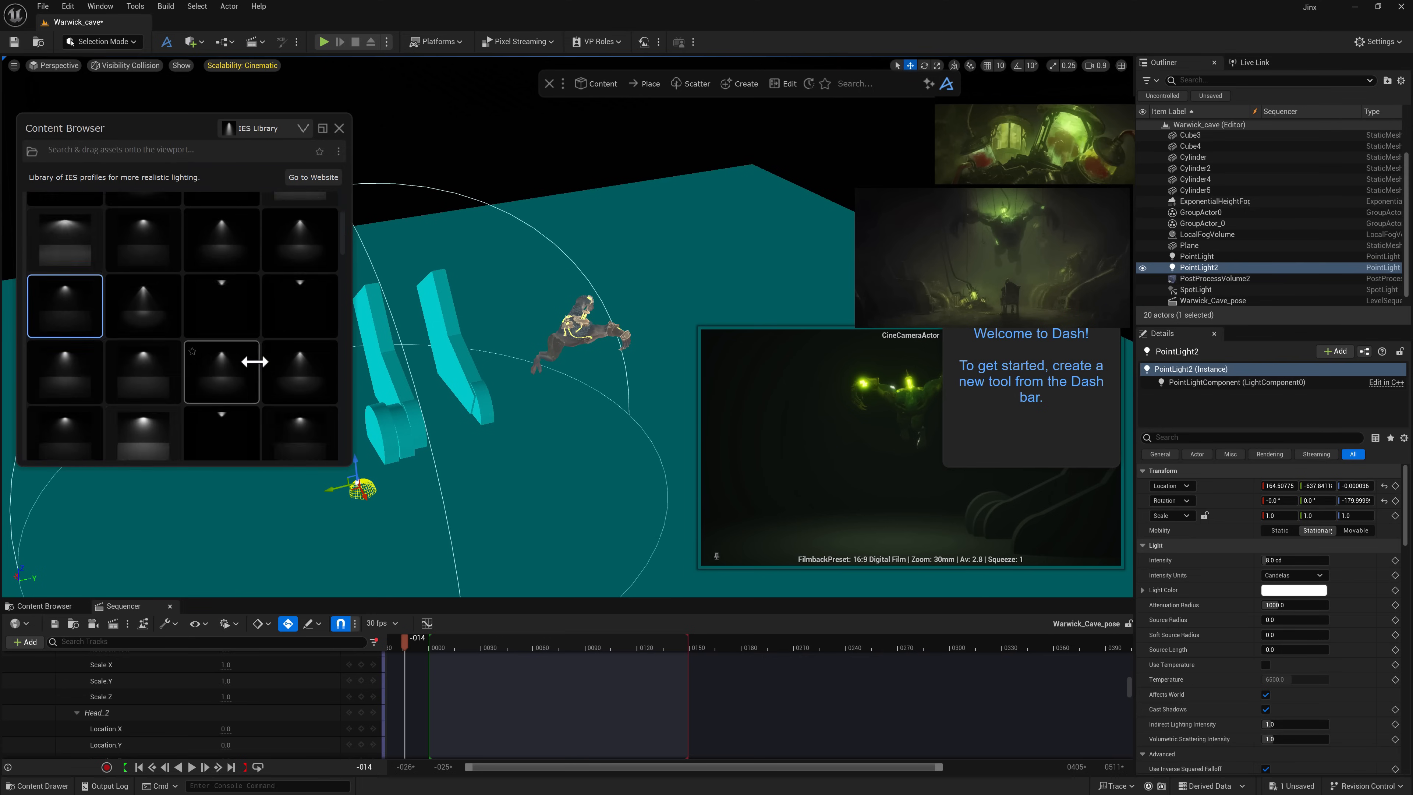
pyautogui.scroll(-5, 254, 361)
pyautogui.moveTo(352, 362); pyautogui.dragTo(248, 361)
pyautogui.keyDown('alt'); pyautogui.moveTo(425, 404); pyautogui.dragTo(384, 356); pyautogui.keyUp('alt')
pyautogui.moveTo(381, 430); pyautogui.dragTo(381, 250)
pyautogui.keyDown('alt'); pyautogui.moveTo(445, 312); pyautogui.dragTo(434, 340); pyautogui.keyUp('alt')
pyautogui.click(1142, 257)
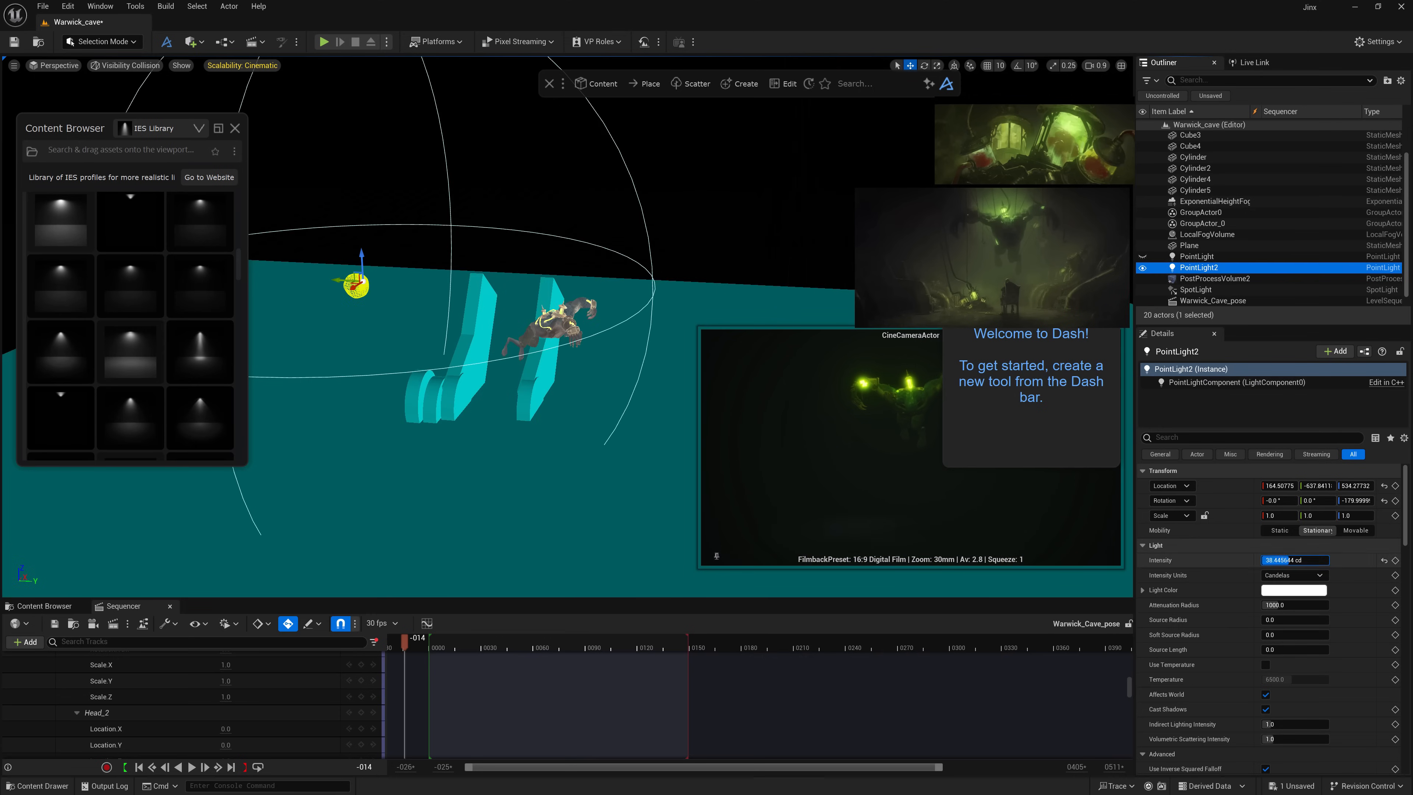
# - Swap PointLight2 for a light with another IES profile, try rotating it, and delete it
pyautogui.press('Delete')
pyautogui.keyDown('alt'); pyautogui.moveTo(485, 586); pyautogui.dragTo(523, 573); pyautogui.keyUp('alt')
pyautogui.scroll(-3, 147, 282)
pyautogui.scroll(-3, 142, 324)
pyautogui.moveTo(132, 376); pyautogui.dragTo(357, 479)
pyautogui.press('e')
pyautogui.moveTo(347, 228); pyautogui.dragTo(514, 259)
pyautogui.press('Delete')
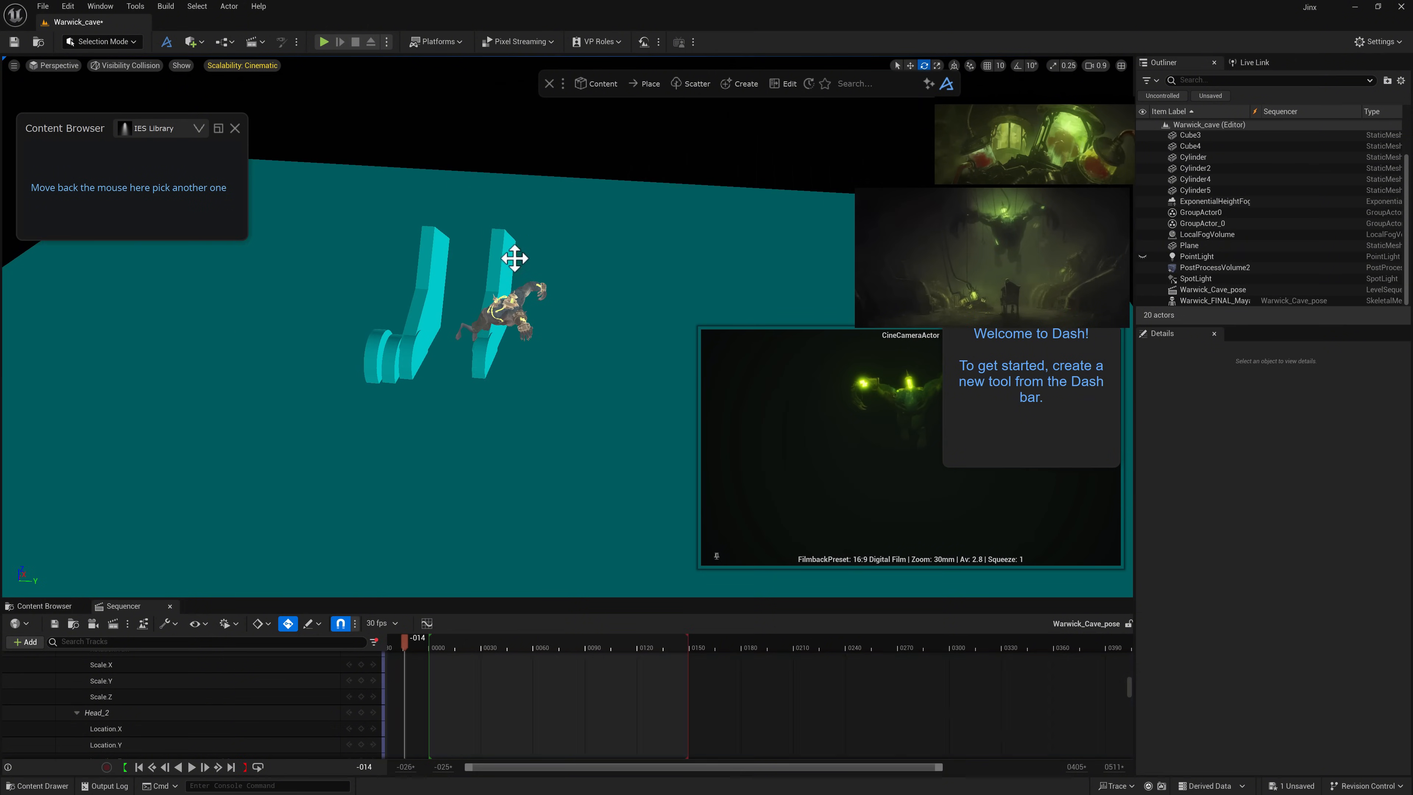
# - Look further through the IES Library and try another light profile on the floor plane near the sloping shapes
pyautogui.scroll(-3, 138, 400)
pyautogui.scroll(-3, 139, 408)
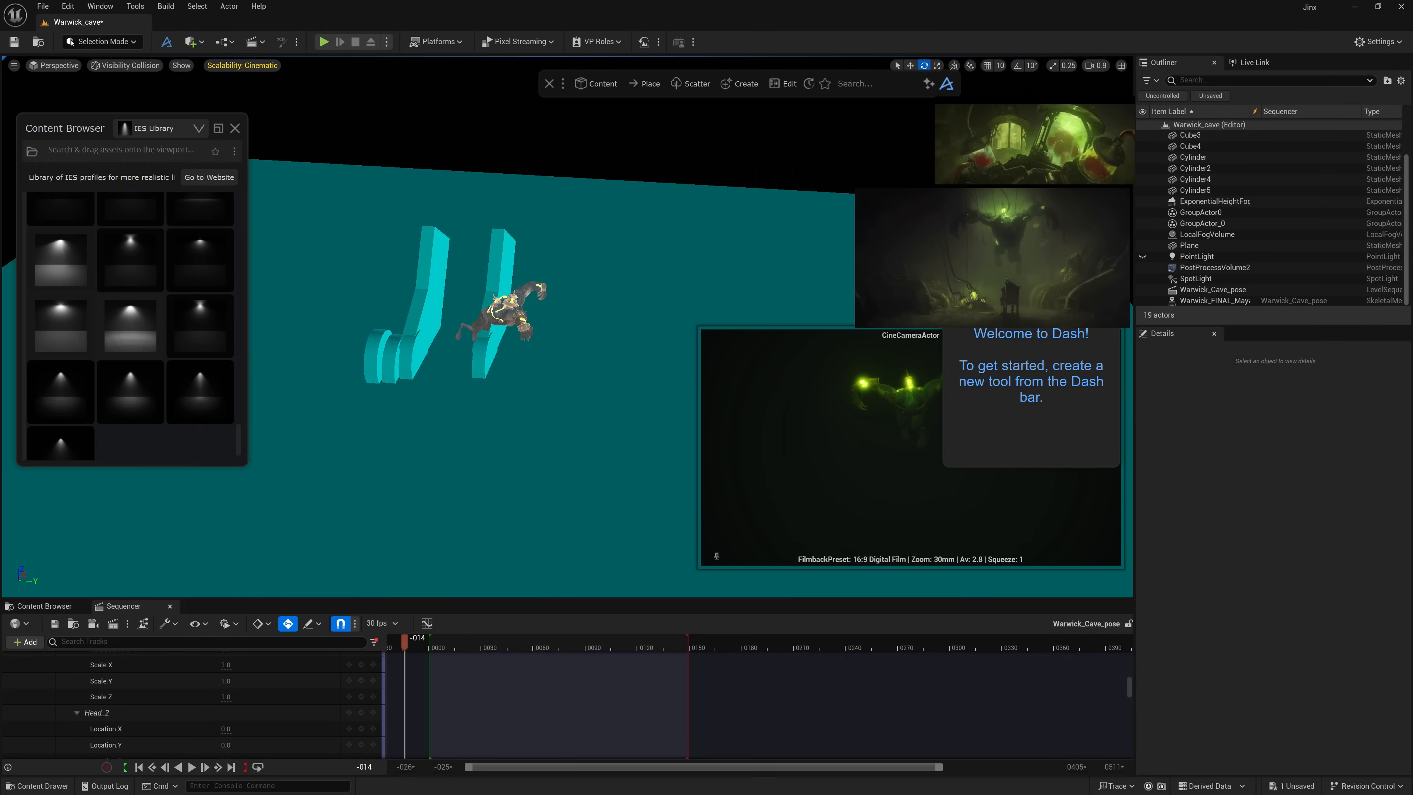
pyautogui.scroll(4, 143, 321)
pyautogui.scroll(-2, 193, 421)
pyautogui.moveTo(79, 350); pyautogui.dragTo(426, 432)
pyautogui.keyDown('alt'); pyautogui.moveTo(426, 431); pyautogui.dragTo(494, 401); pyautogui.keyUp('alt')
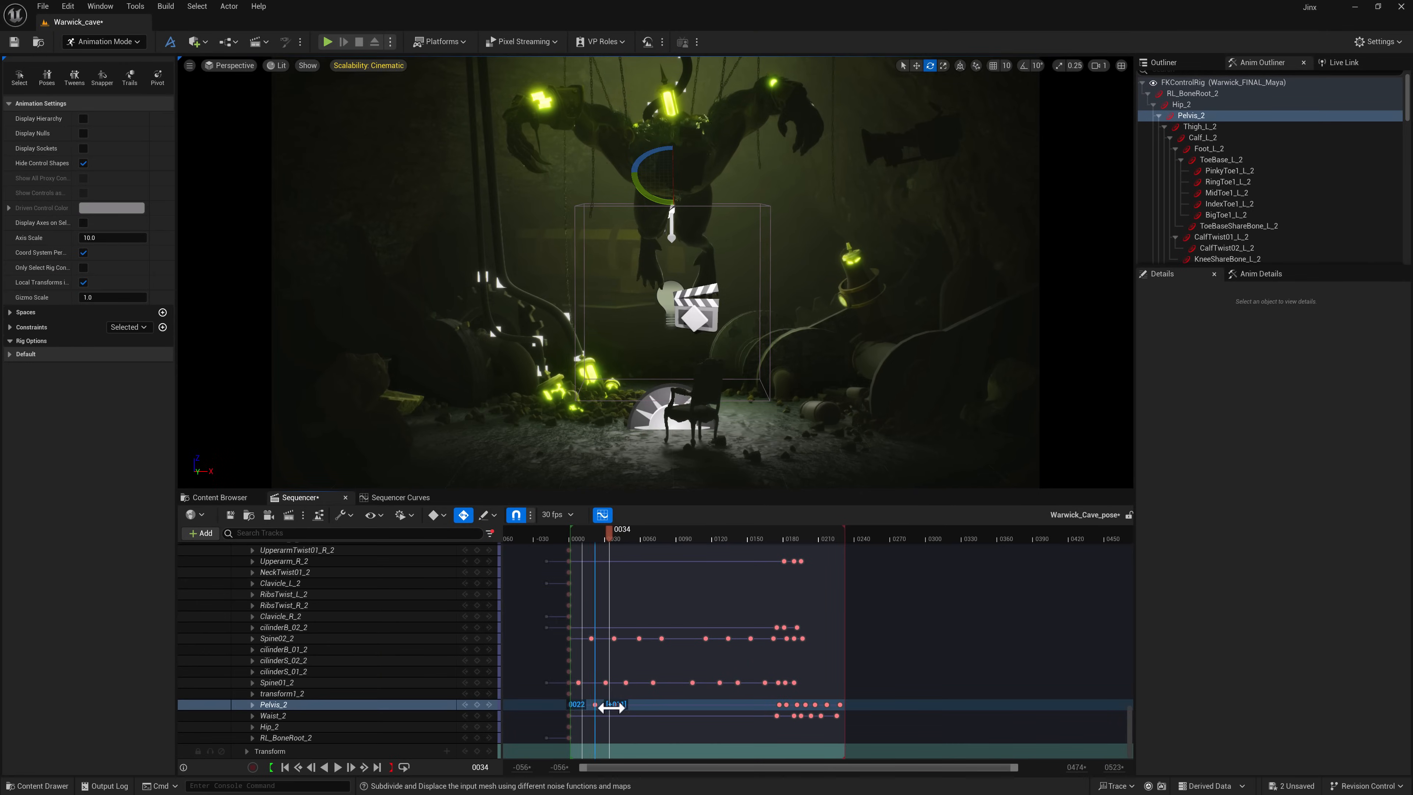
# - Retime the early Pelvis_2 key, space copies of it along the Pelvis_2 track, and play the animation from the start
pyautogui.moveTo(618, 710); pyautogui.dragTo(631, 708)
pyautogui.click(571, 540)
pyautogui.press('space')
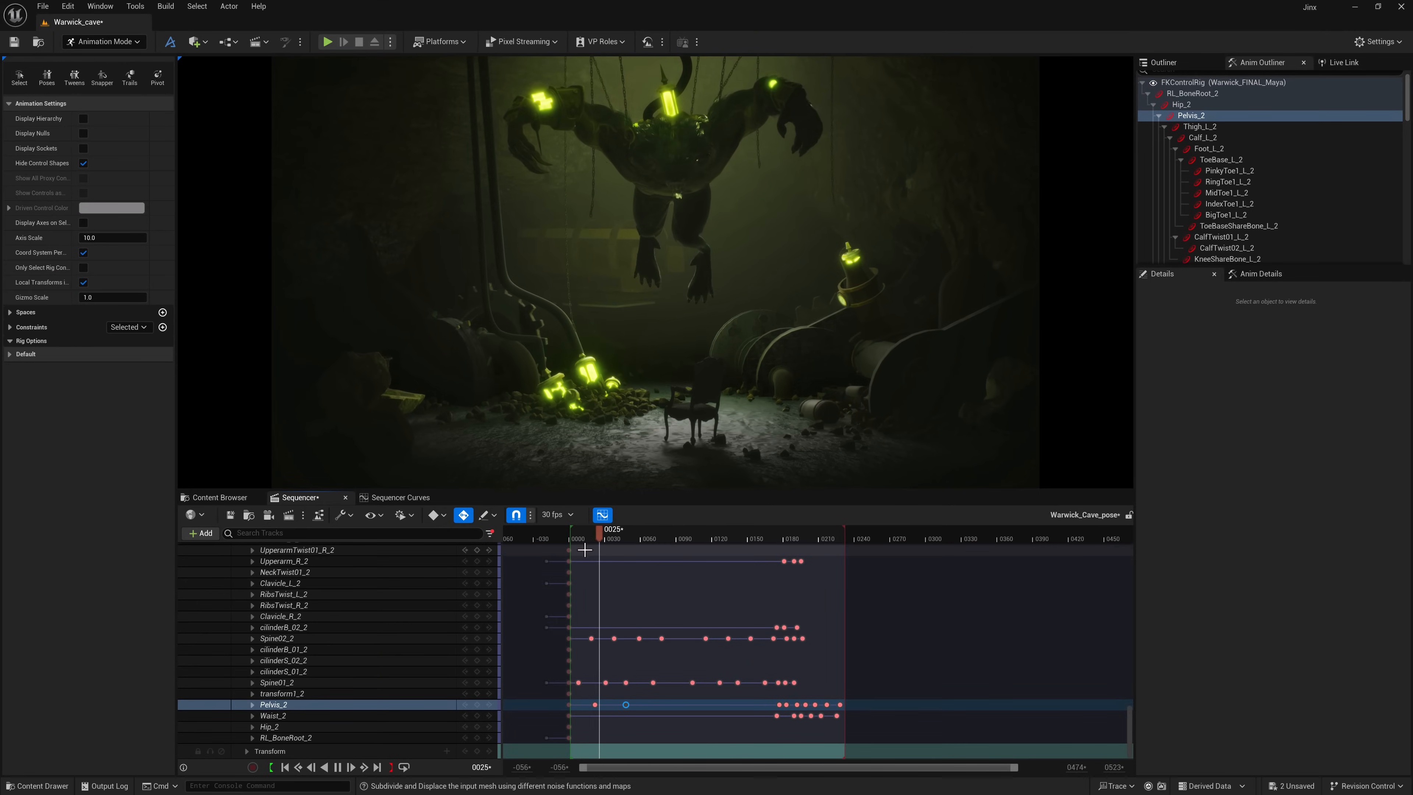
pyautogui.press('space')
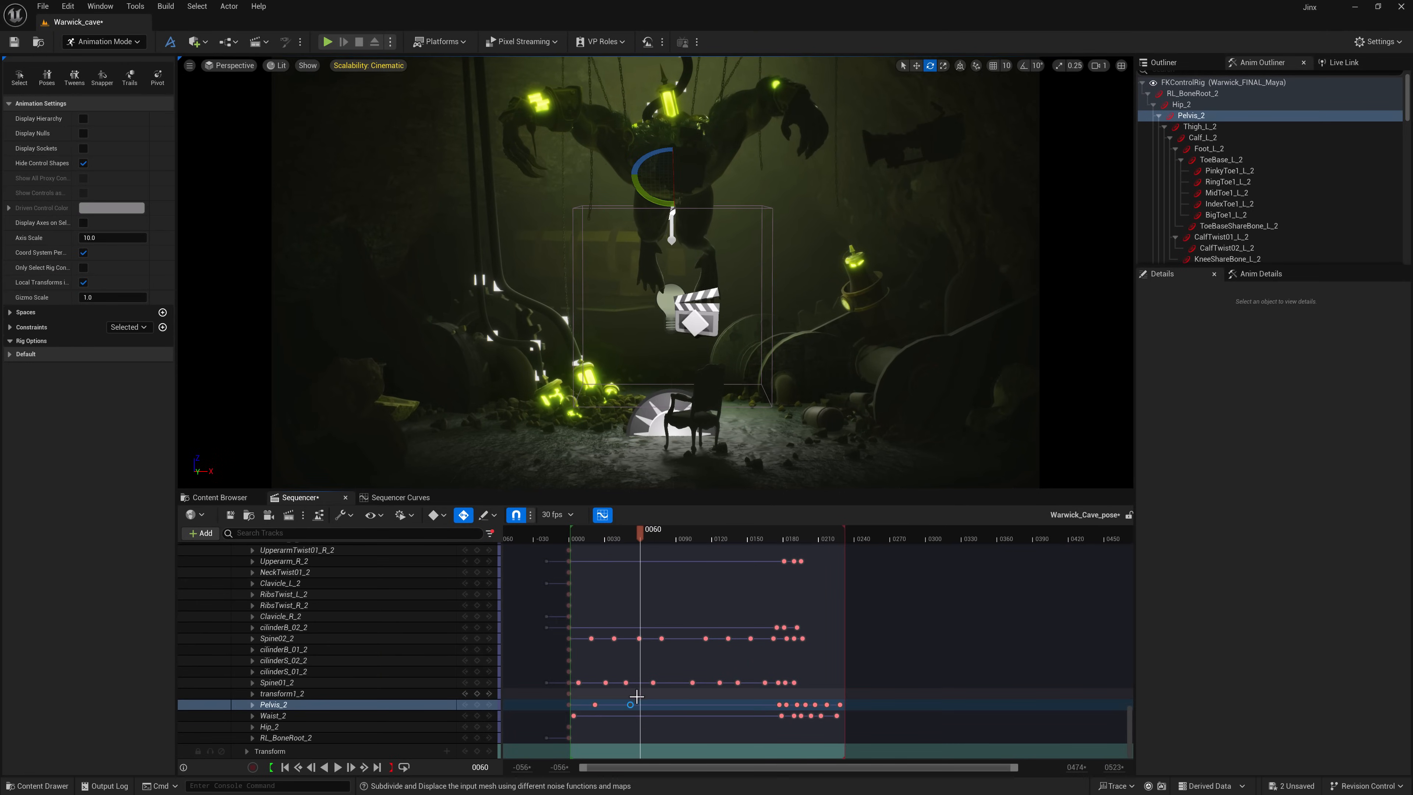
pyautogui.moveTo(631, 703); pyautogui.dragTo(755, 707)
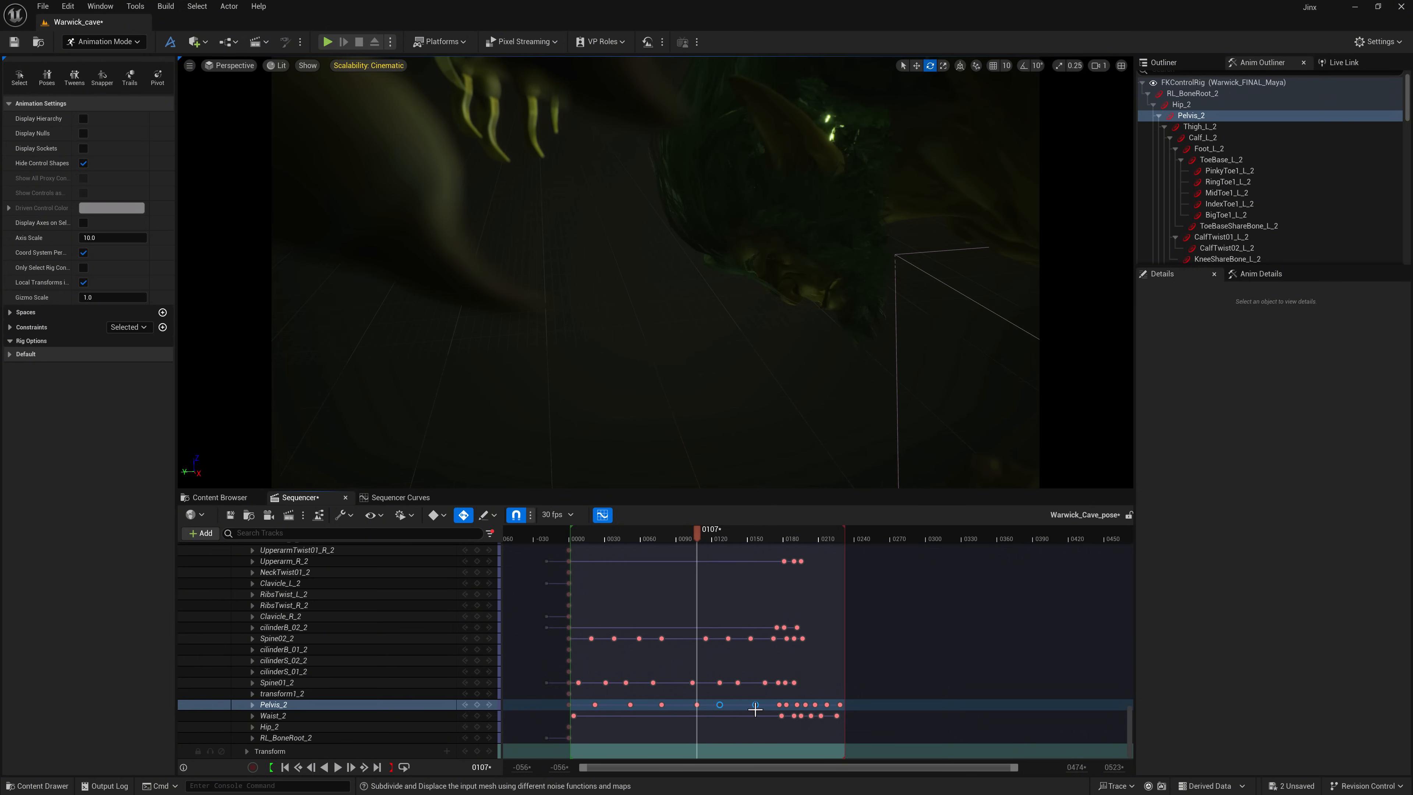
pyautogui.moveTo(619, 539); pyautogui.dragTo(569, 540)
pyautogui.press('space')
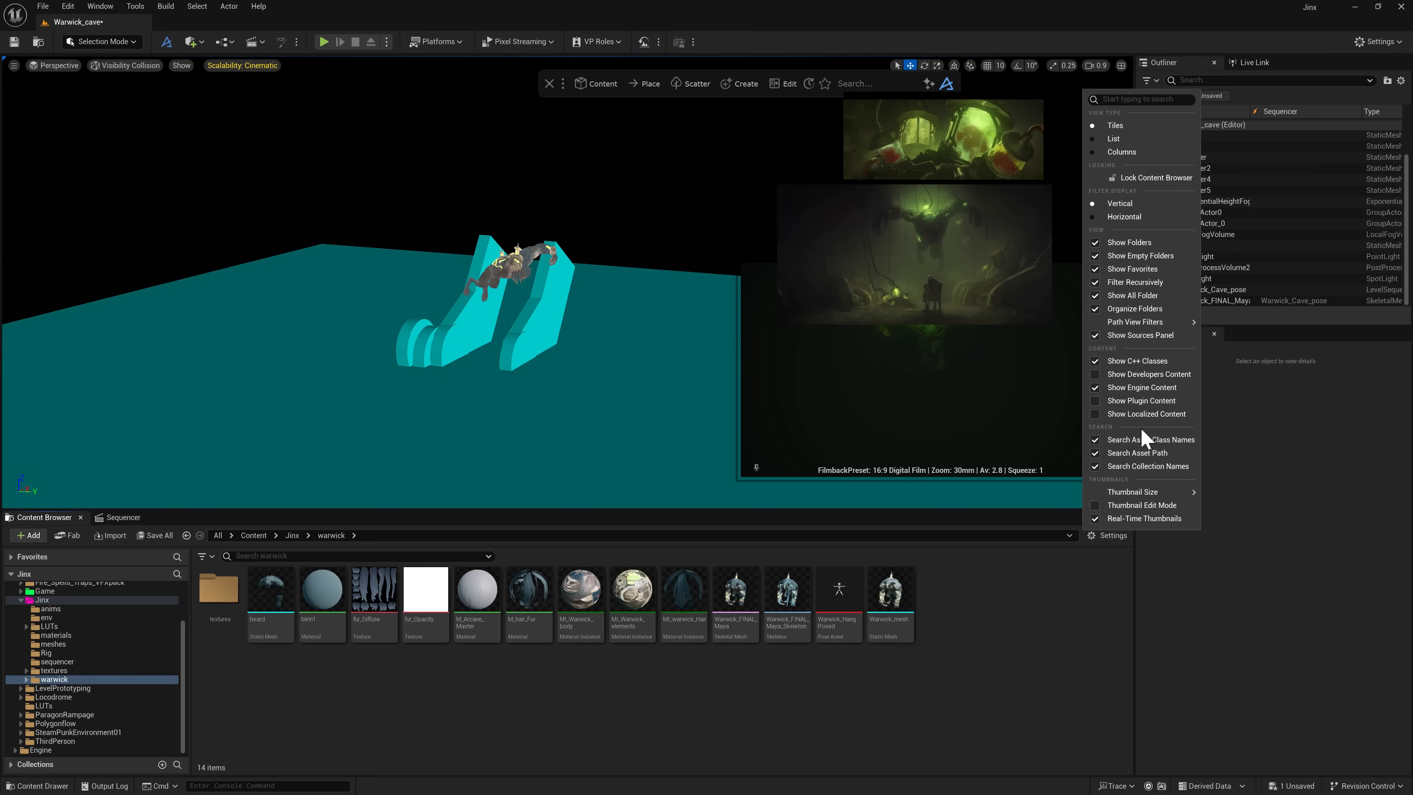
# - Show developers content and open the light beam meshes in the engine's EngineVolumetrics/LightBeam/Mesh folder
pyautogui.click(1159, 375)
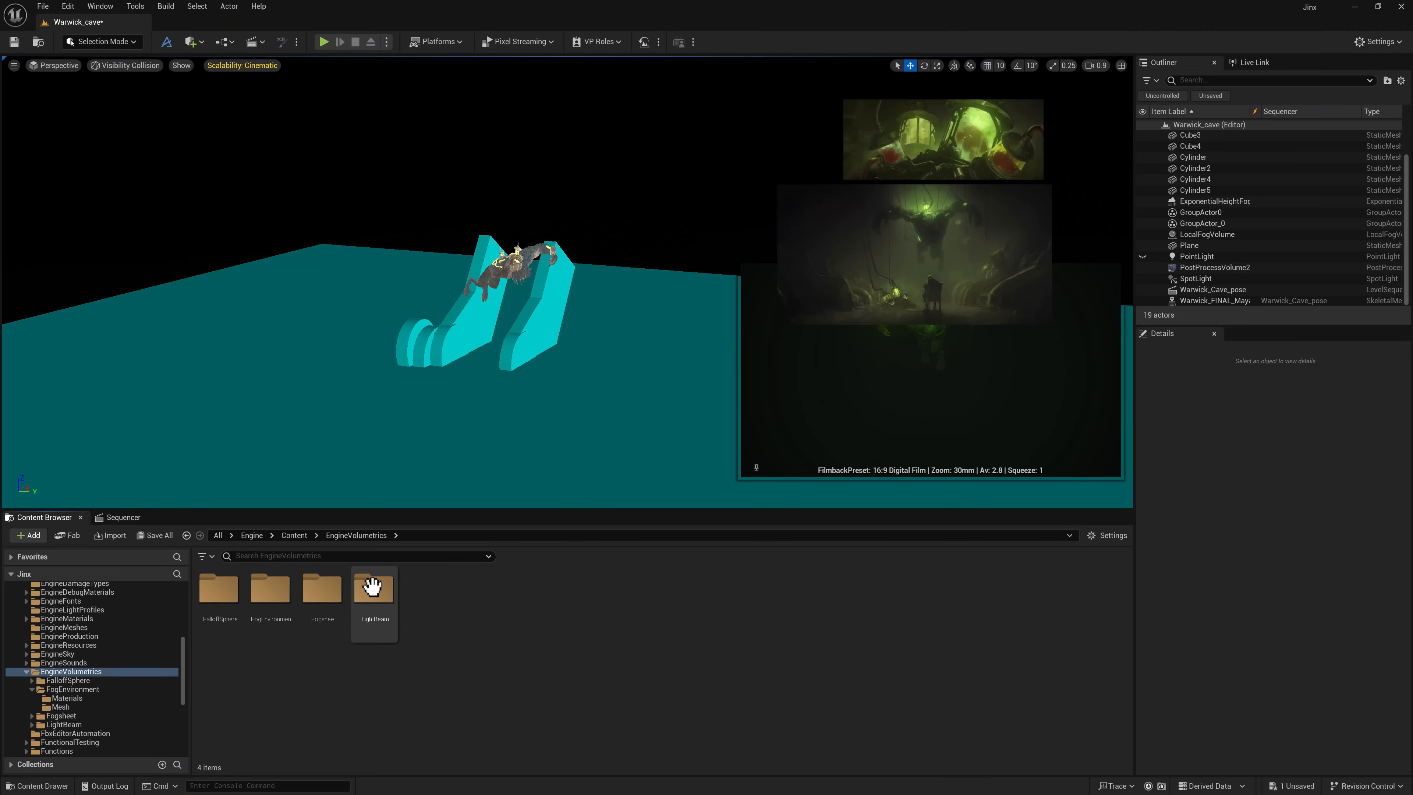
pyautogui.doubleClick(374, 591)
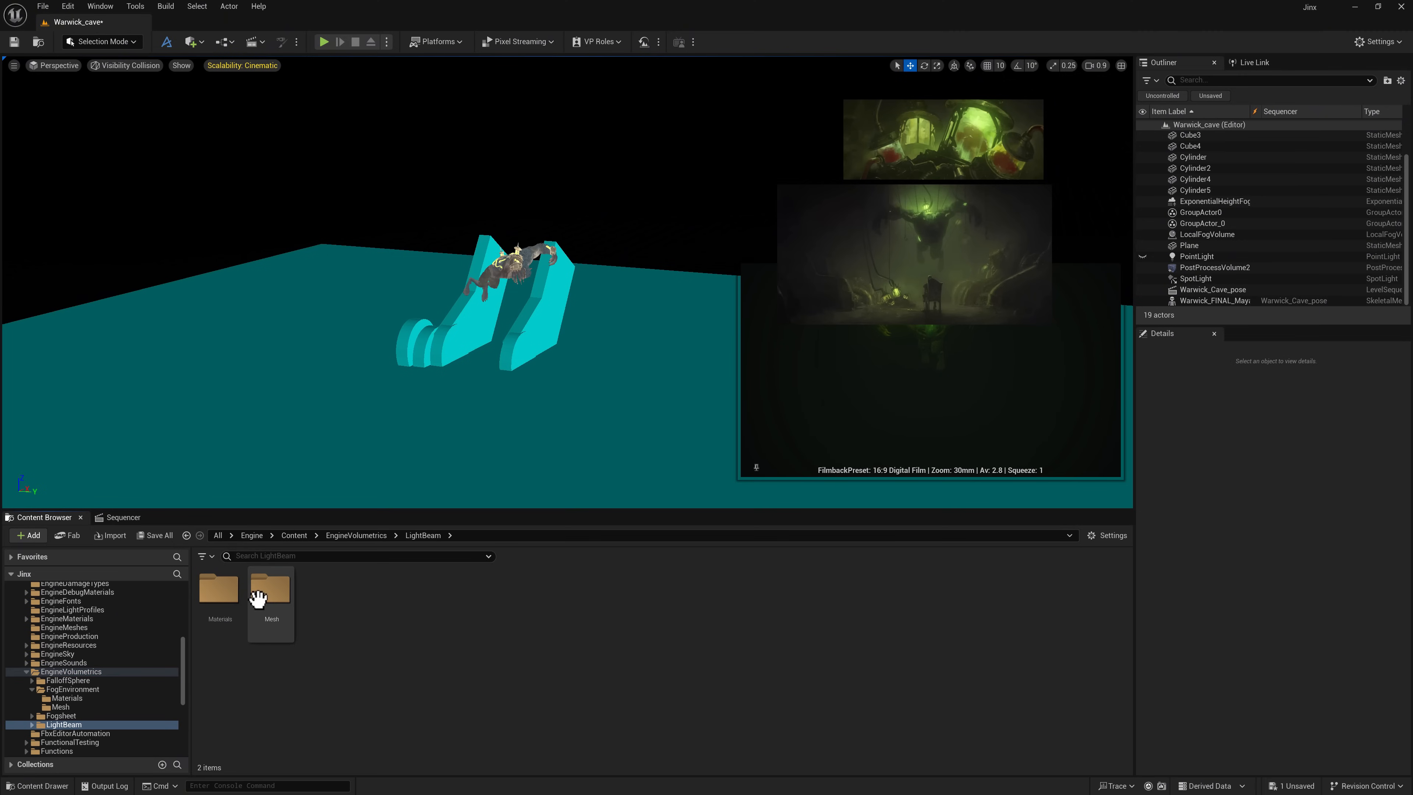
pyautogui.doubleClick(206, 589)
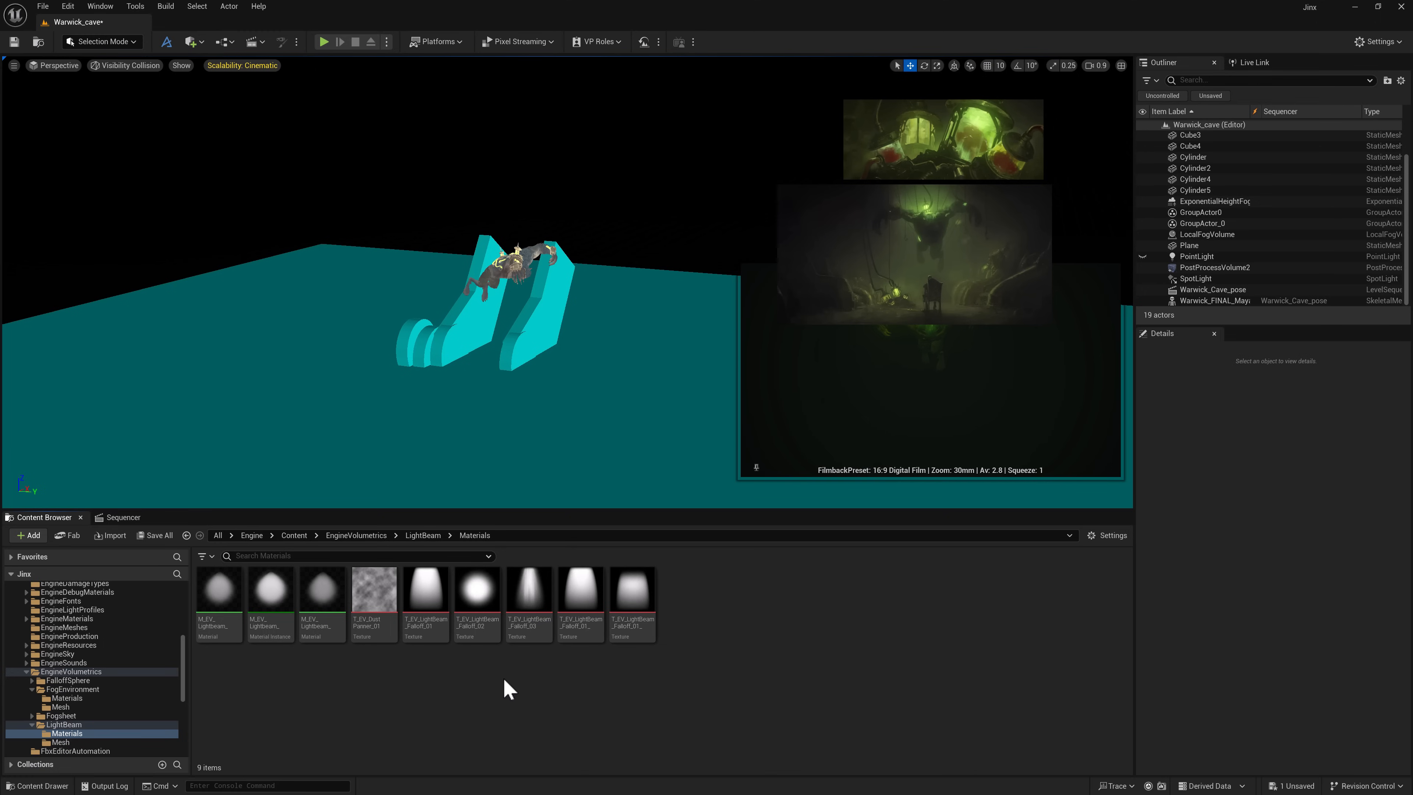
pyautogui.click(63, 724)
pyautogui.click(61, 742)
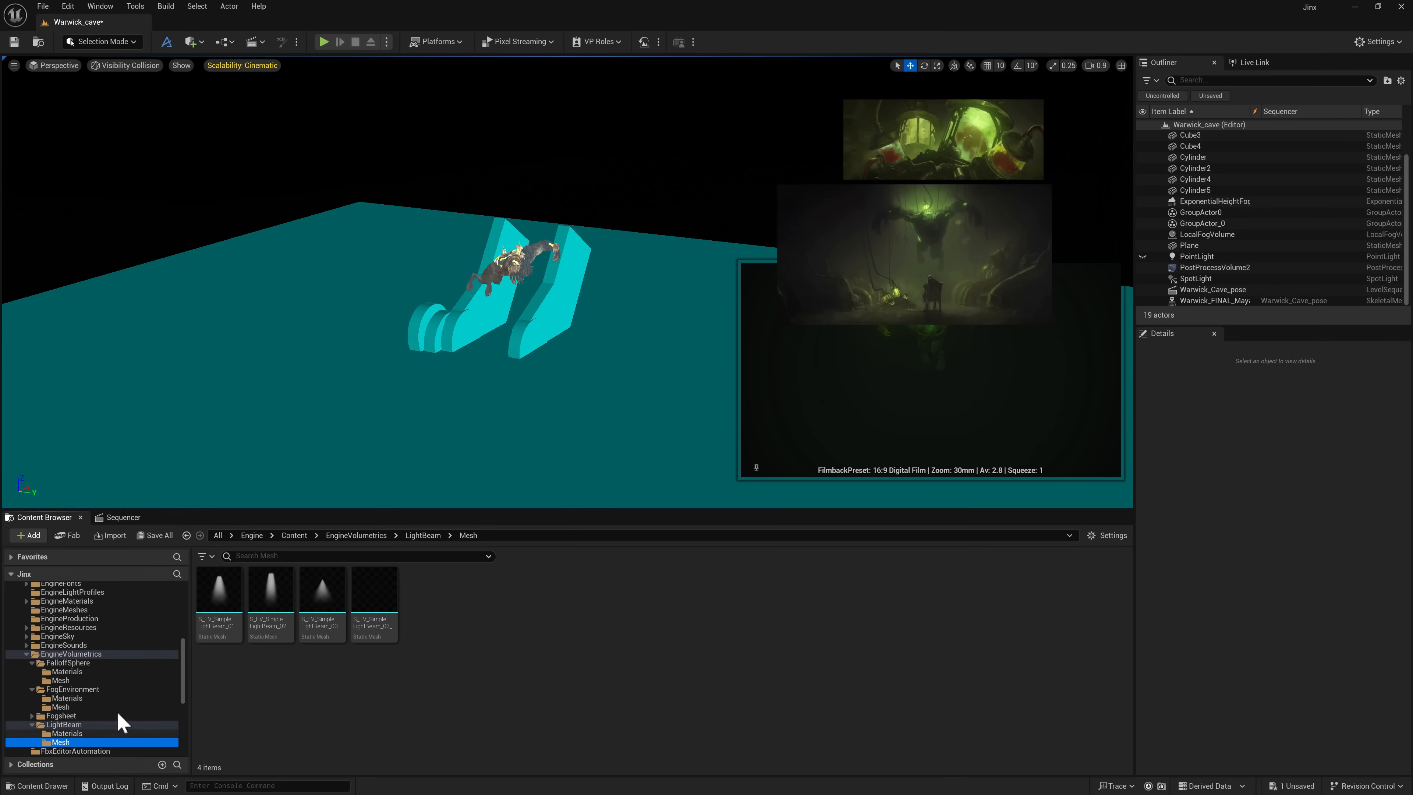
# - Place S_EV_SimpleLightBeam_03 above Warwick, tilted about -39.4° on X and scaled to about 5.5, 5.5 and 4.7
pyautogui.click(447, 367)
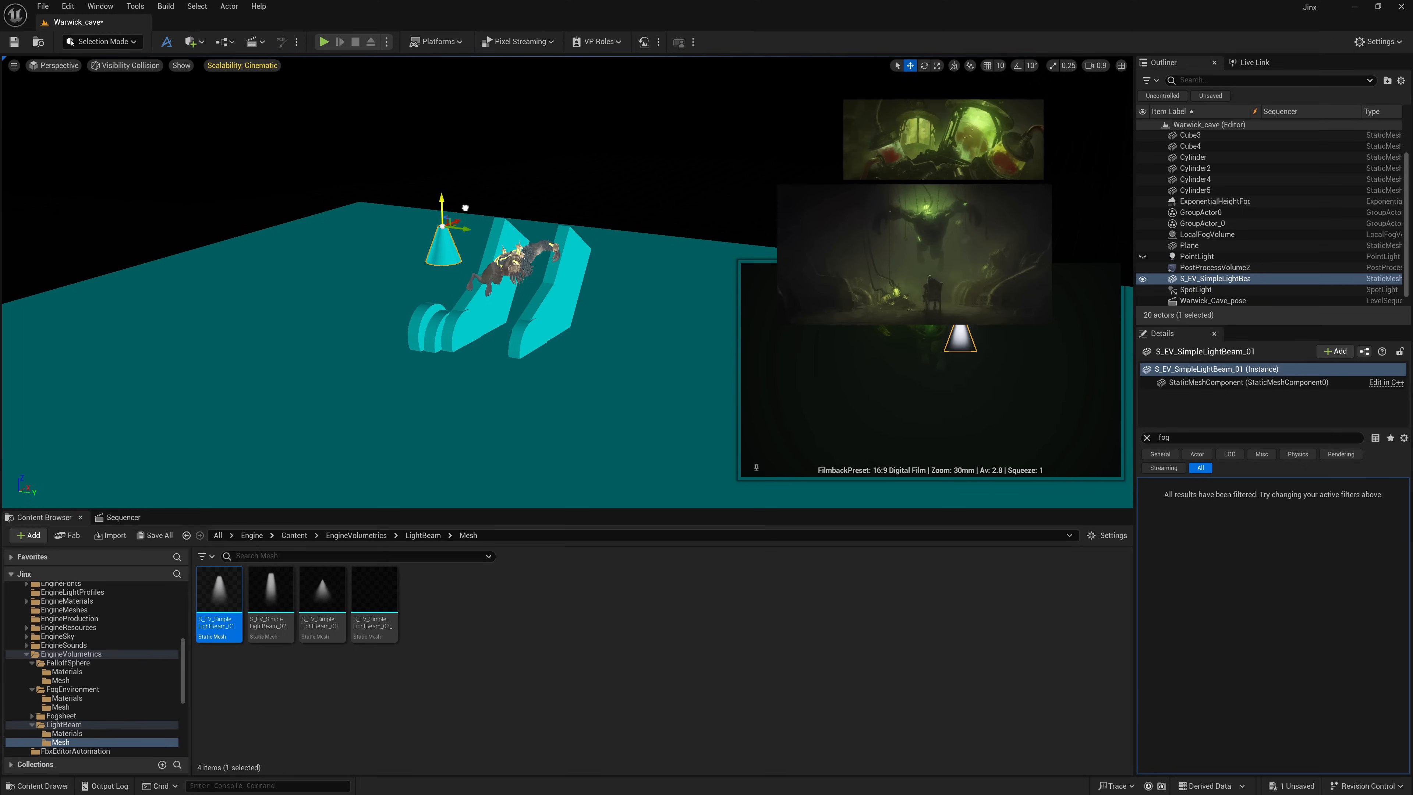
pyautogui.moveTo(664, 372); pyautogui.dragTo(631, 383, button='right')
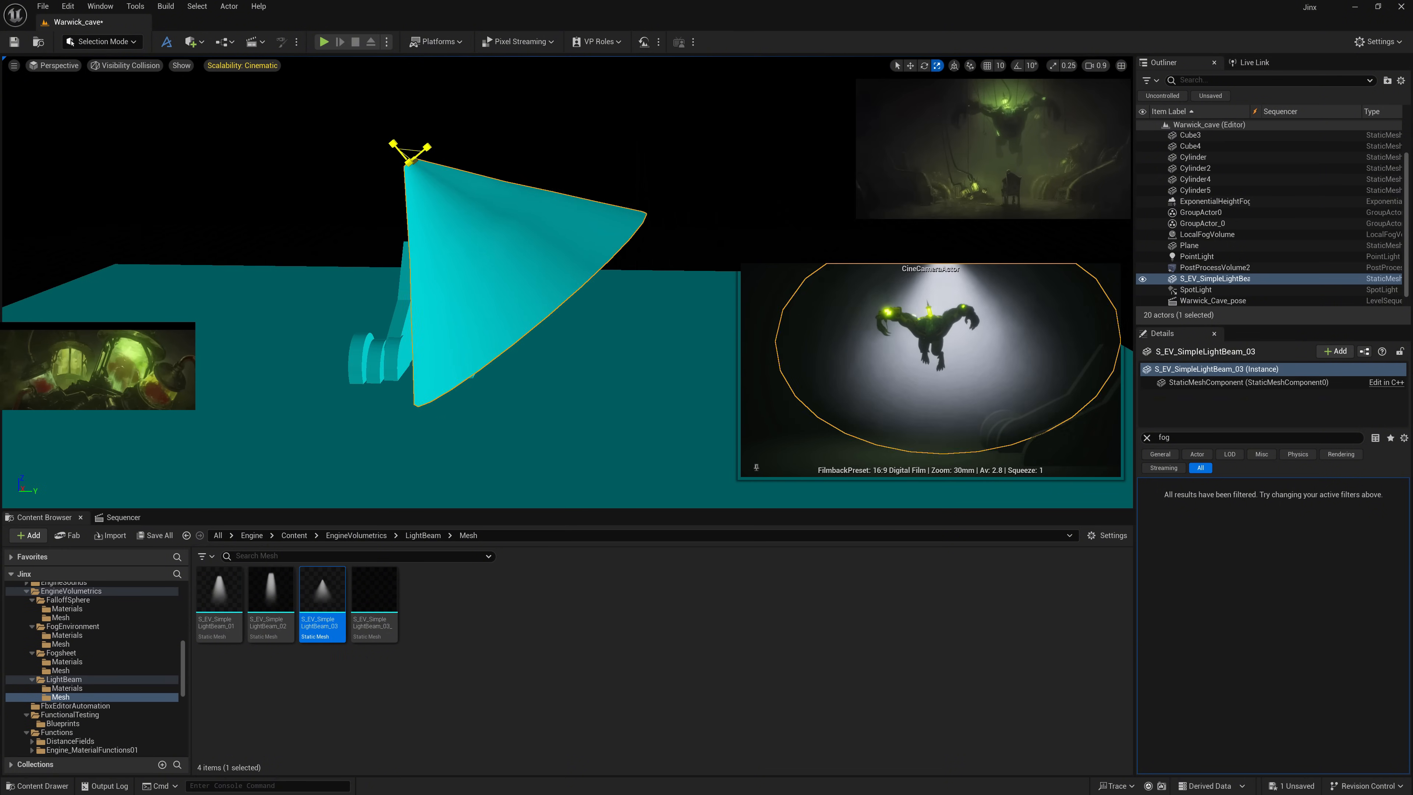
pyautogui.moveTo(556, 278); pyautogui.dragTo(600, 264, button='right')
pyautogui.moveTo(519, 146); pyautogui.dragTo(534, 167, button='right')
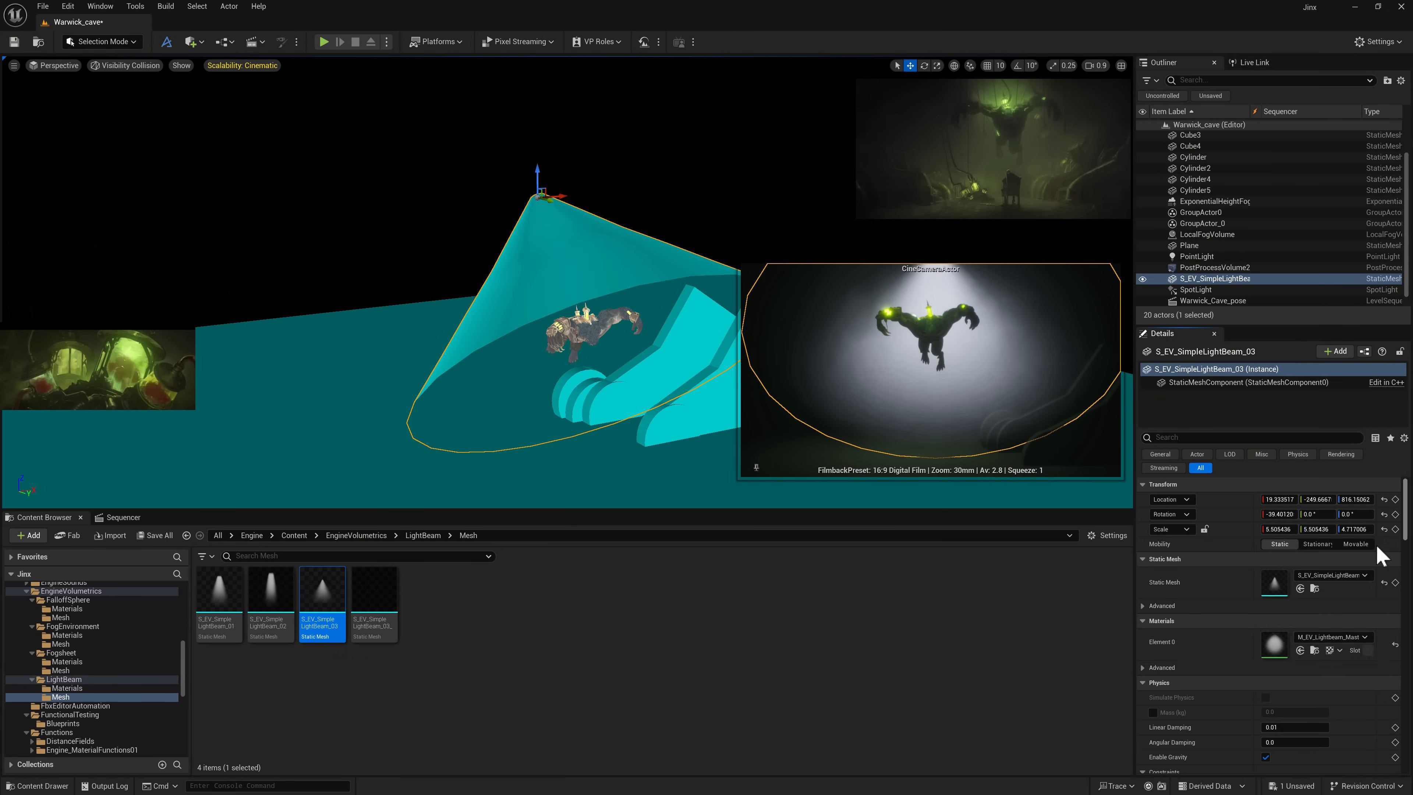
# - Open the light beam's M_EV_Lightbeam_Master_01 material and set its Color parameter to a pale yellow-green
pyautogui.doubleClick(1274, 645)
pyautogui.click(553, 280)
pyautogui.doubleClick(548, 311)
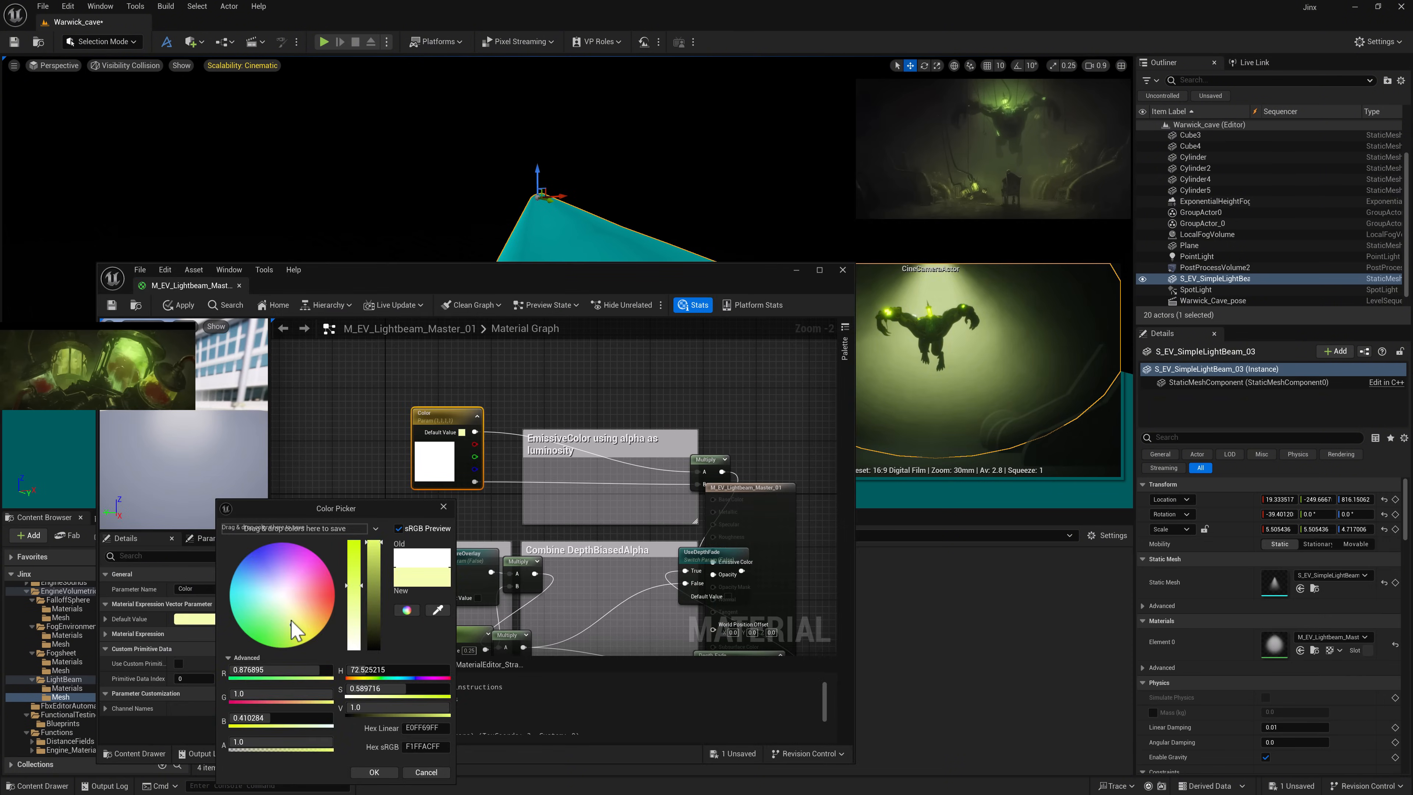
pyautogui.moveTo(374, 604); pyautogui.dragTo(378, 630)
pyautogui.moveTo(290, 625); pyautogui.dragTo(293, 628)
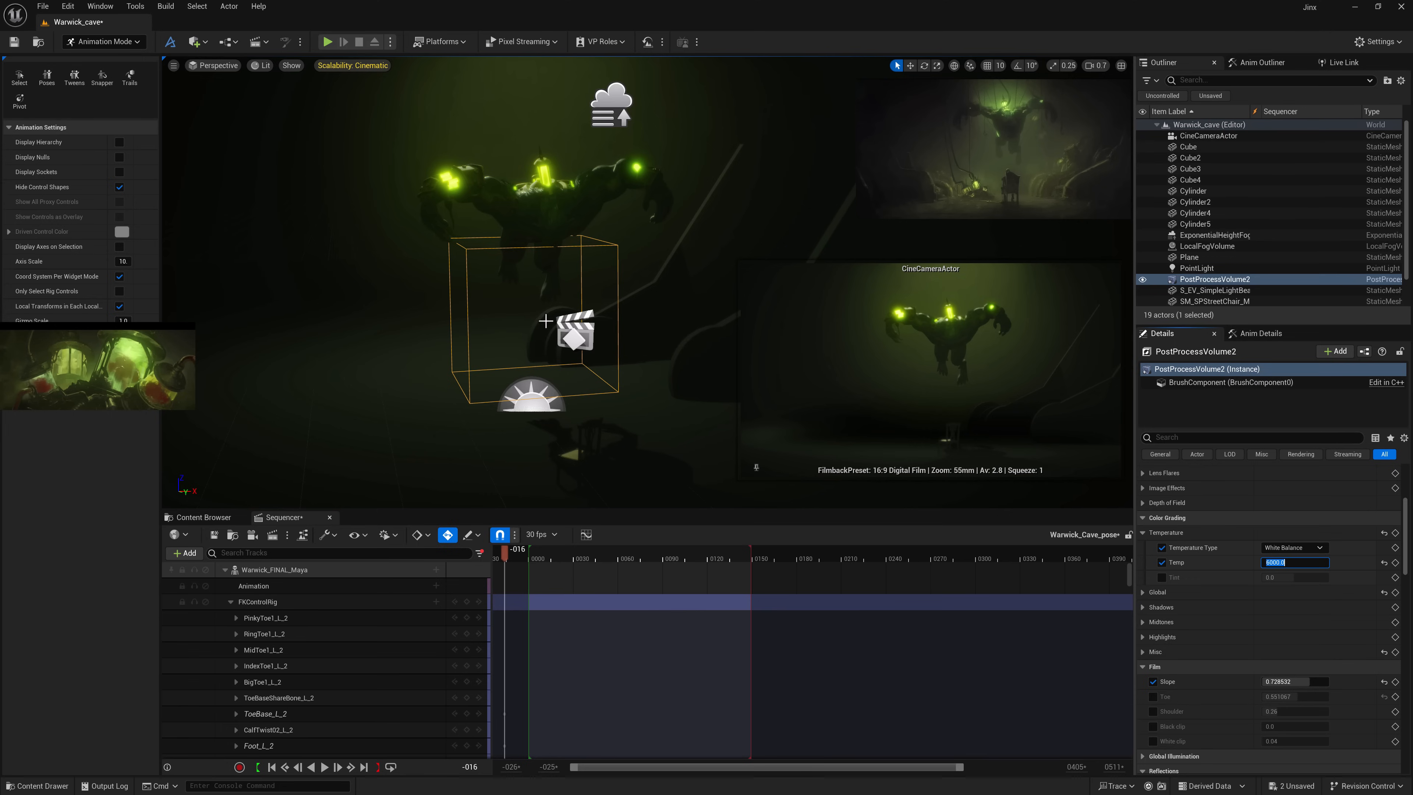
# - Adjust the scale of the S_EV_SimpleLightBeam_03 mesh above Warwick in two passes, and deselect it
pyautogui.keyDown('alt'); pyautogui.moveTo(546, 321); pyautogui.dragTo(537, 289); pyautogui.keyUp('alt')
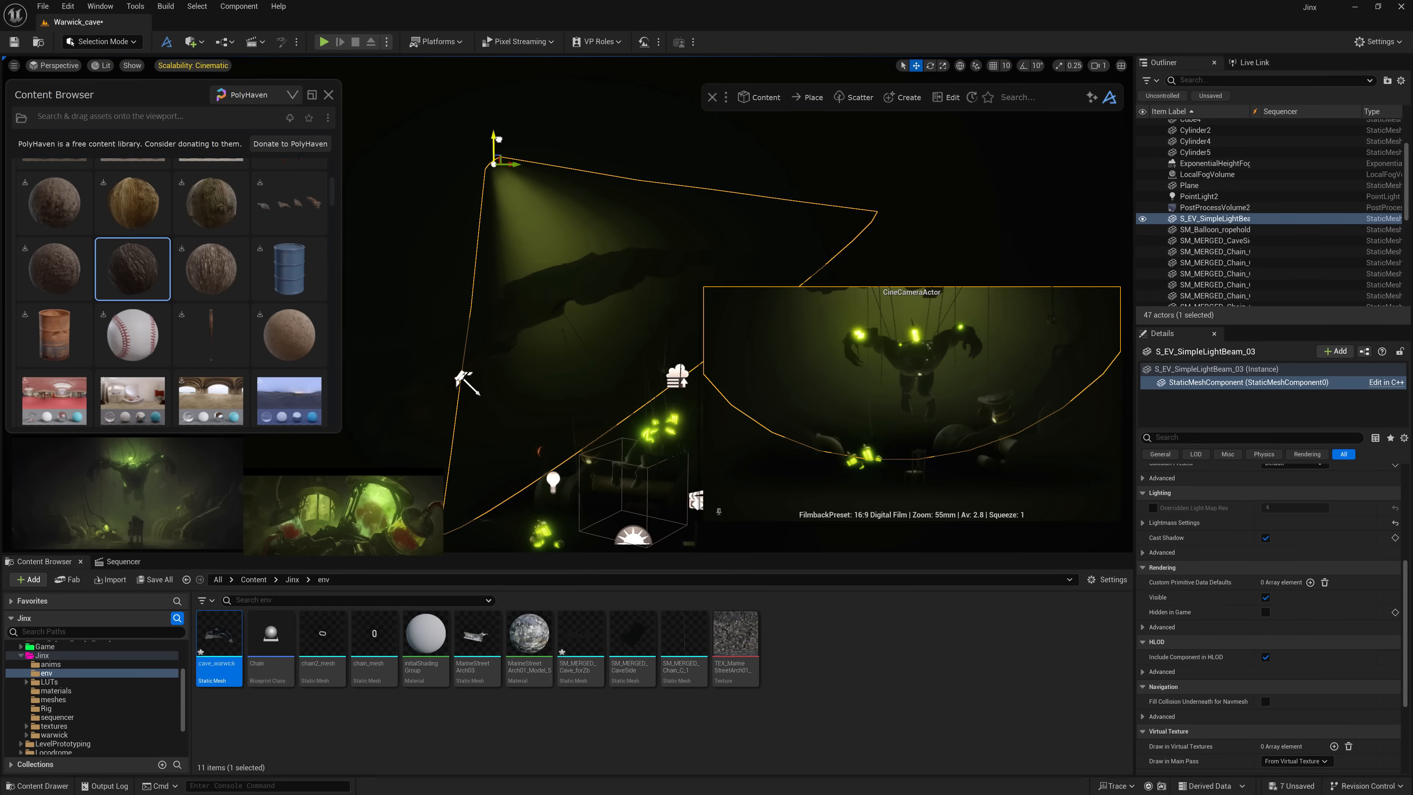
pyautogui.press('r')
pyautogui.moveTo(482, 148); pyautogui.dragTo(474, 132)
pyautogui.keyDown('alt'); pyautogui.moveTo(556, 222); pyautogui.dragTo(601, 222); pyautogui.keyUp('alt')
pyautogui.moveTo(543, 158); pyautogui.dragTo(526, 160)
pyautogui.press('q')
pyautogui.press('Escape')
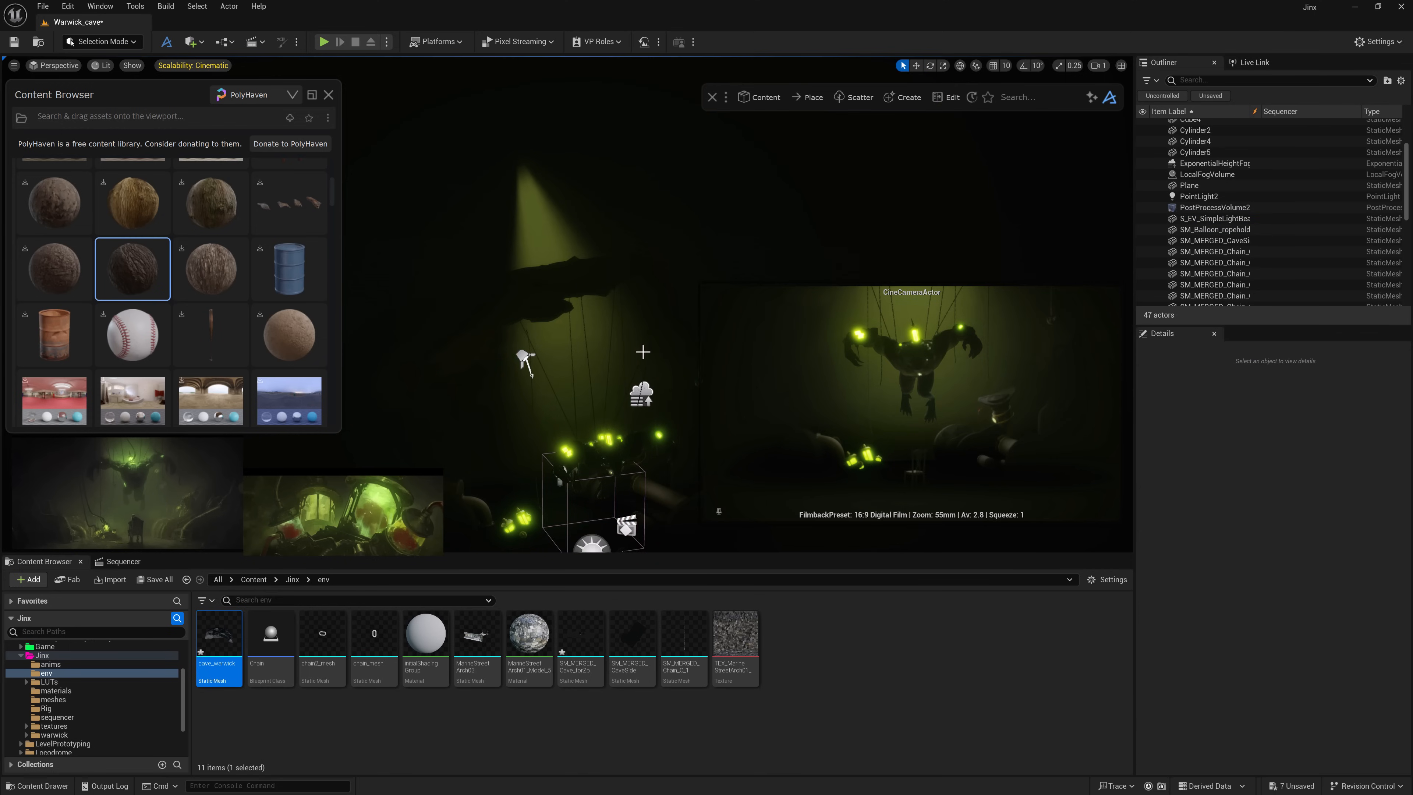
# - Display the scene unlit and apply PolyHaven's Bark Platanus material to the floor plane
pyautogui.keyDown('alt'); pyautogui.moveTo(582, 434); pyautogui.dragTo(640, 482); pyautogui.keyUp('alt')
pyautogui.click(582, 440)
pyautogui.click(588, 423)
pyautogui.click(103, 65)
pyautogui.click(115, 107)
pyautogui.click(595, 480)
pyautogui.click(63, 253)
pyautogui.scroll(2, 122, 294)
pyautogui.moveTo(143, 369); pyautogui.dragTo(587, 495)
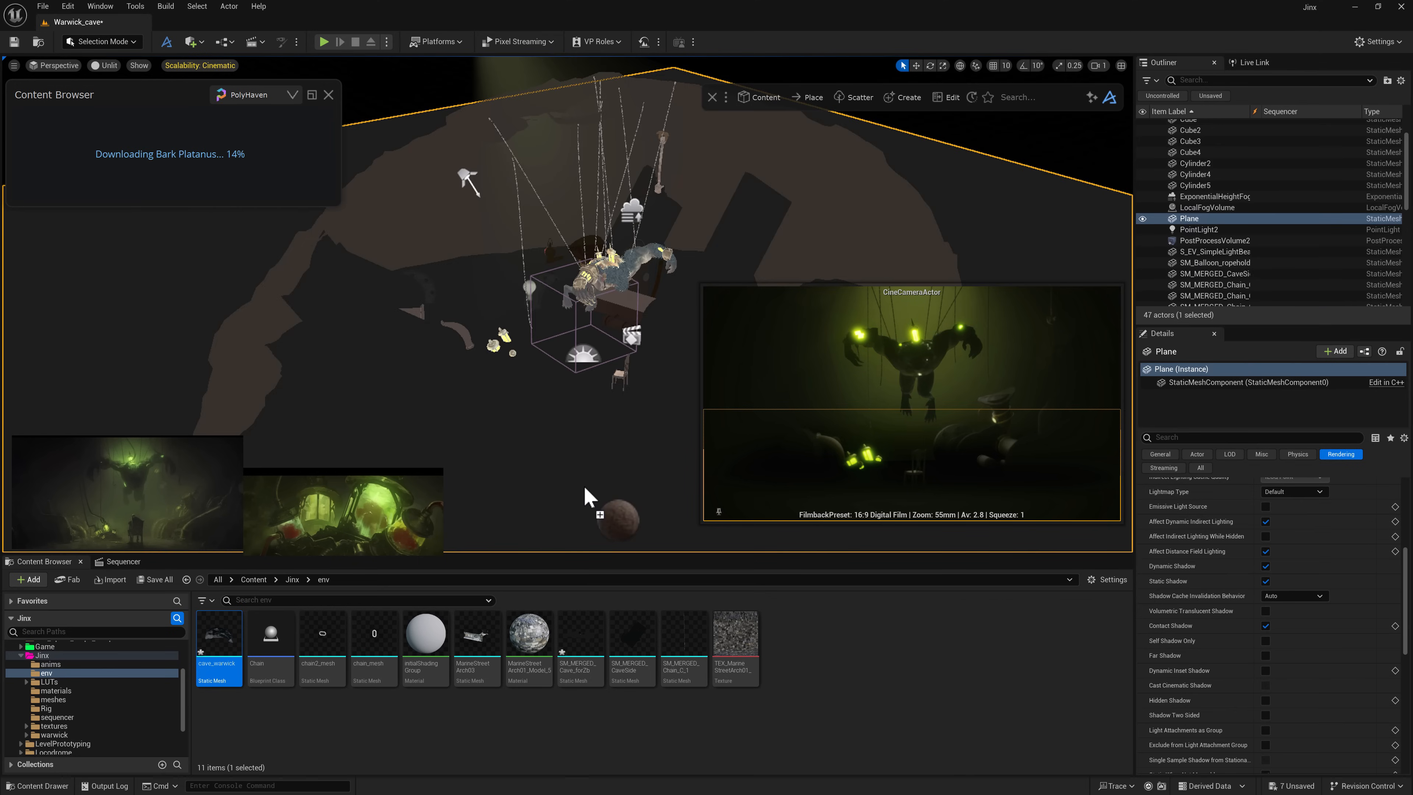
# - Adjust the floor bark material's Brightness slightly and increase its Tiling
pyautogui.moveTo(629, 461); pyautogui.dragTo(617, 450, button='right')
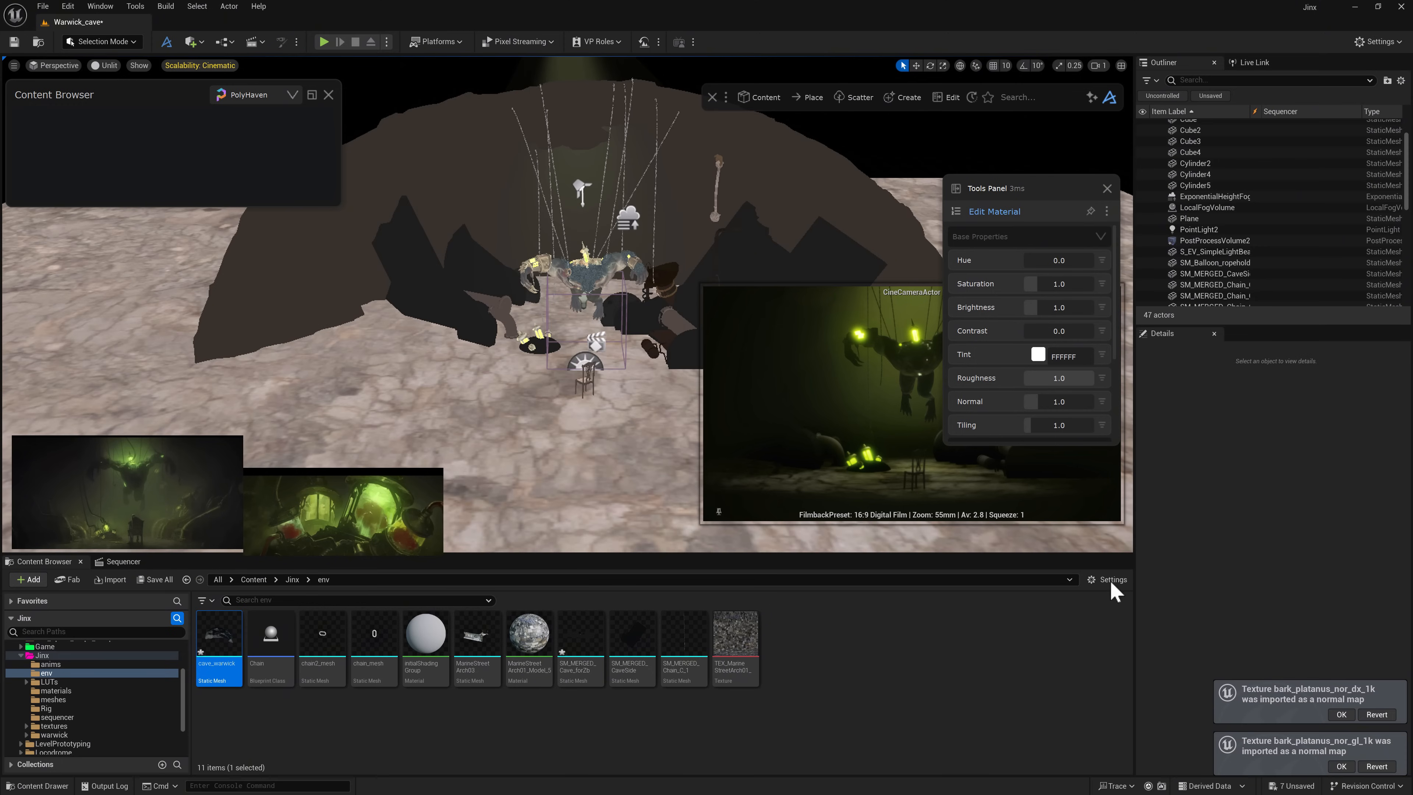
pyautogui.click(1095, 539)
pyautogui.moveTo(890, 223); pyautogui.dragTo(935, 236, button='right')
pyautogui.moveTo(1035, 308); pyautogui.dragTo(1034, 309)
pyautogui.moveTo(1041, 426); pyautogui.dragTo(1129, 442)
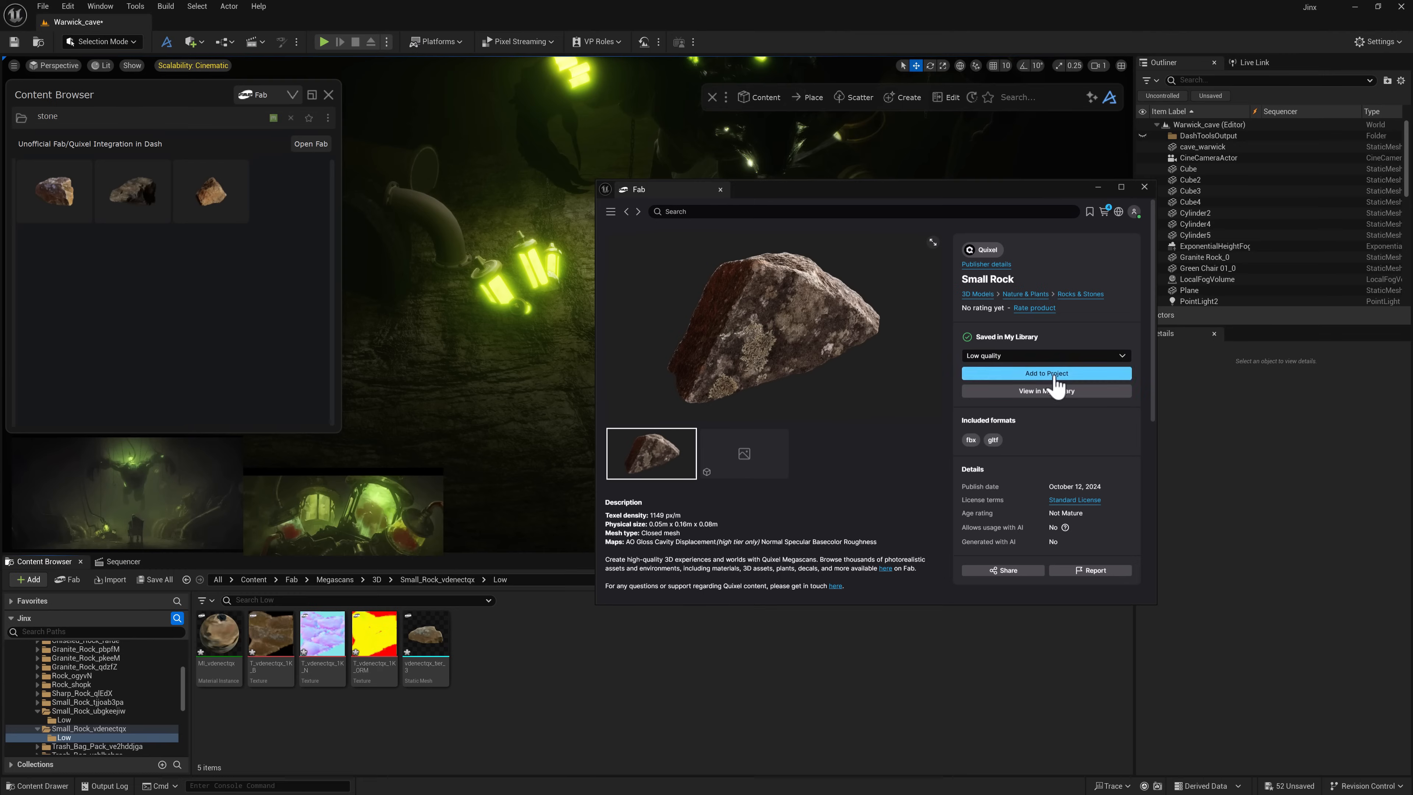
# - Return to the Fab search results, search for "small stone" and browse the stone models
pyautogui.click(626, 212)
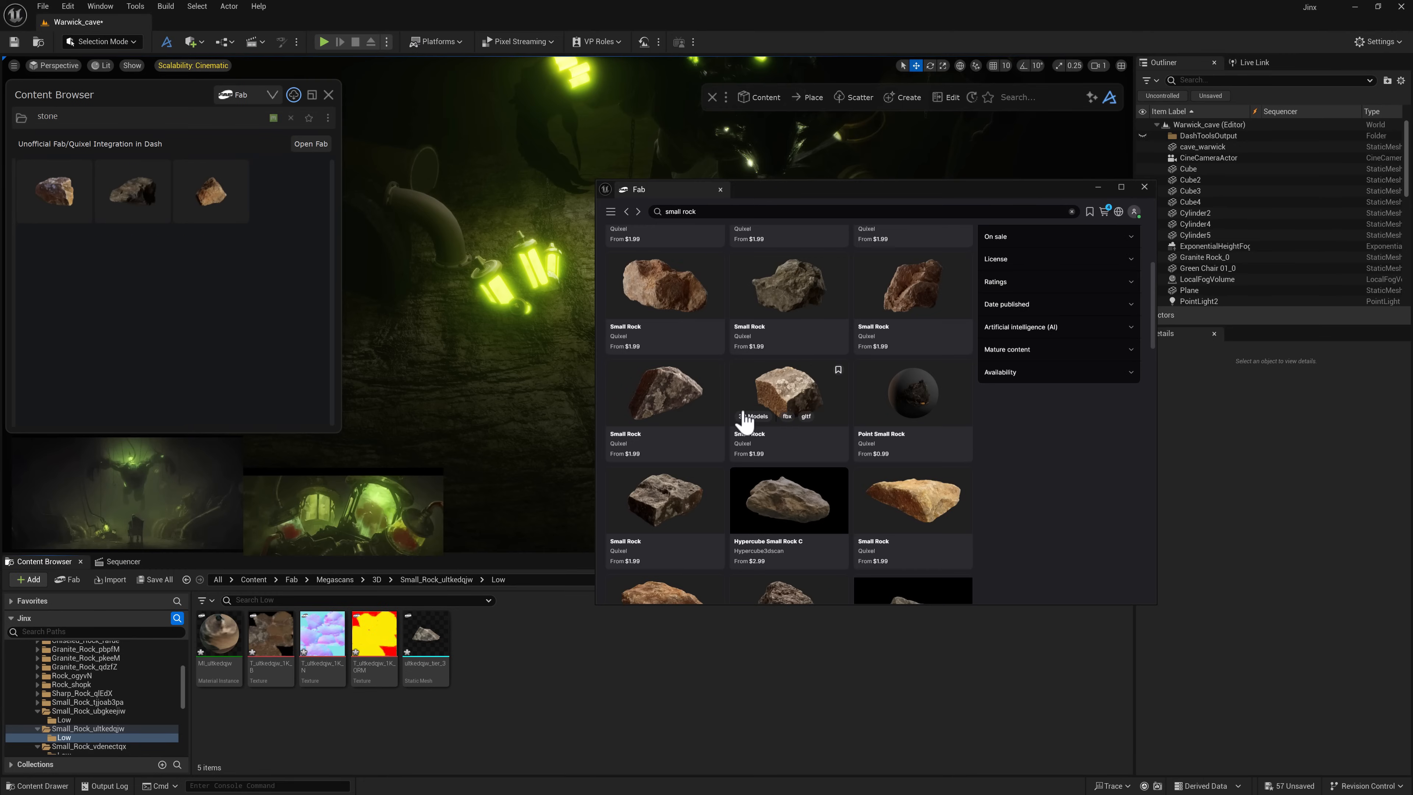
pyautogui.scroll(5, 744, 423)
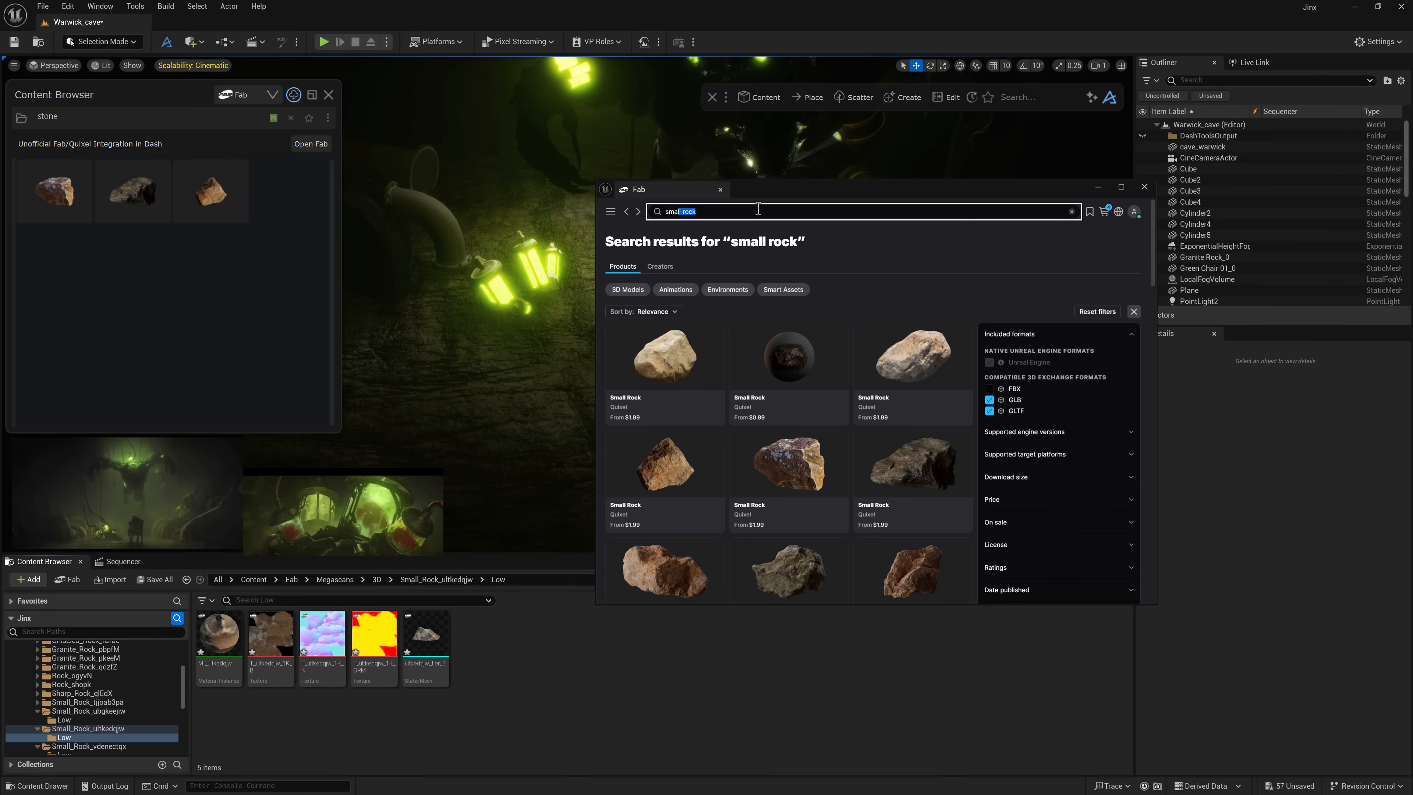
pyautogui.write('one')
pyautogui.press('Return')
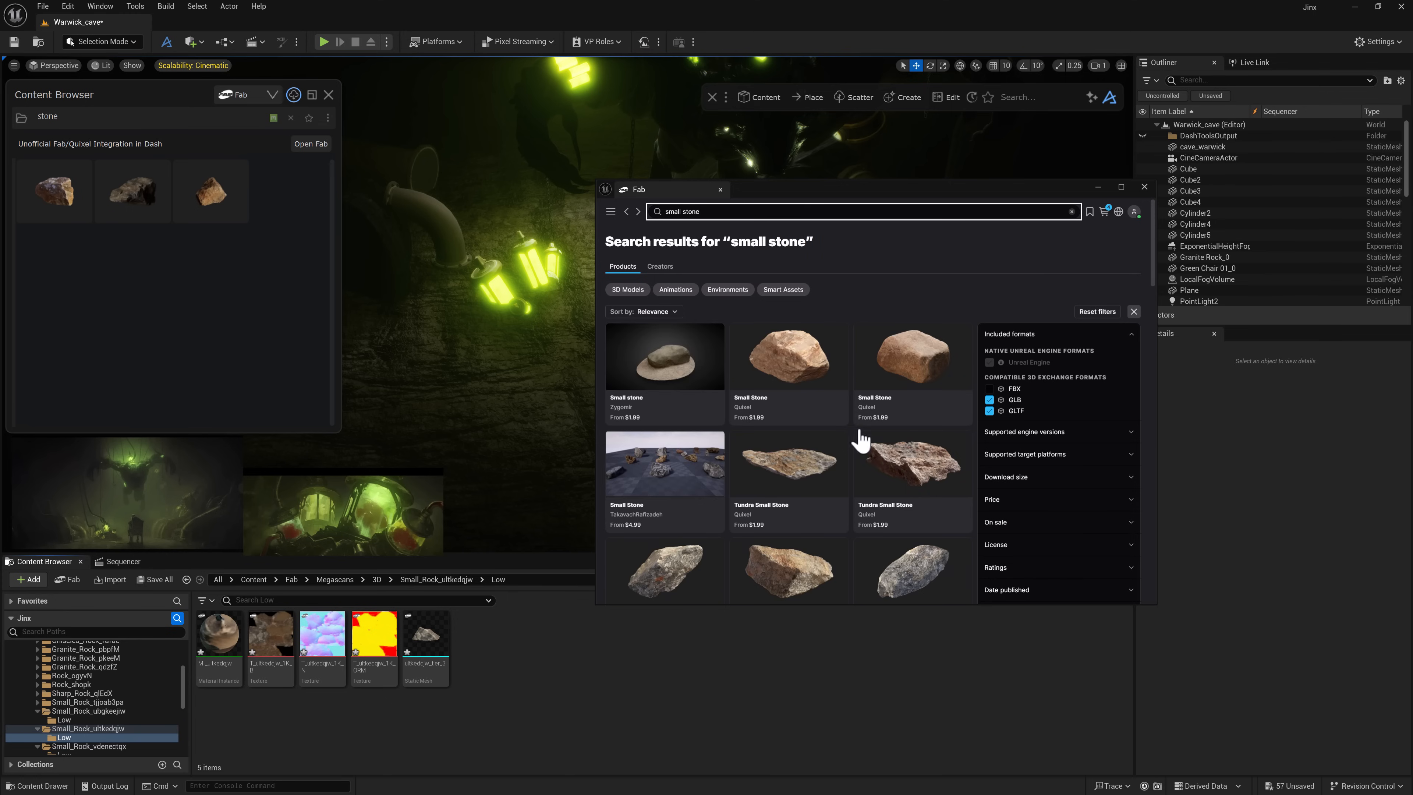
pyautogui.scroll(-2, 888, 475)
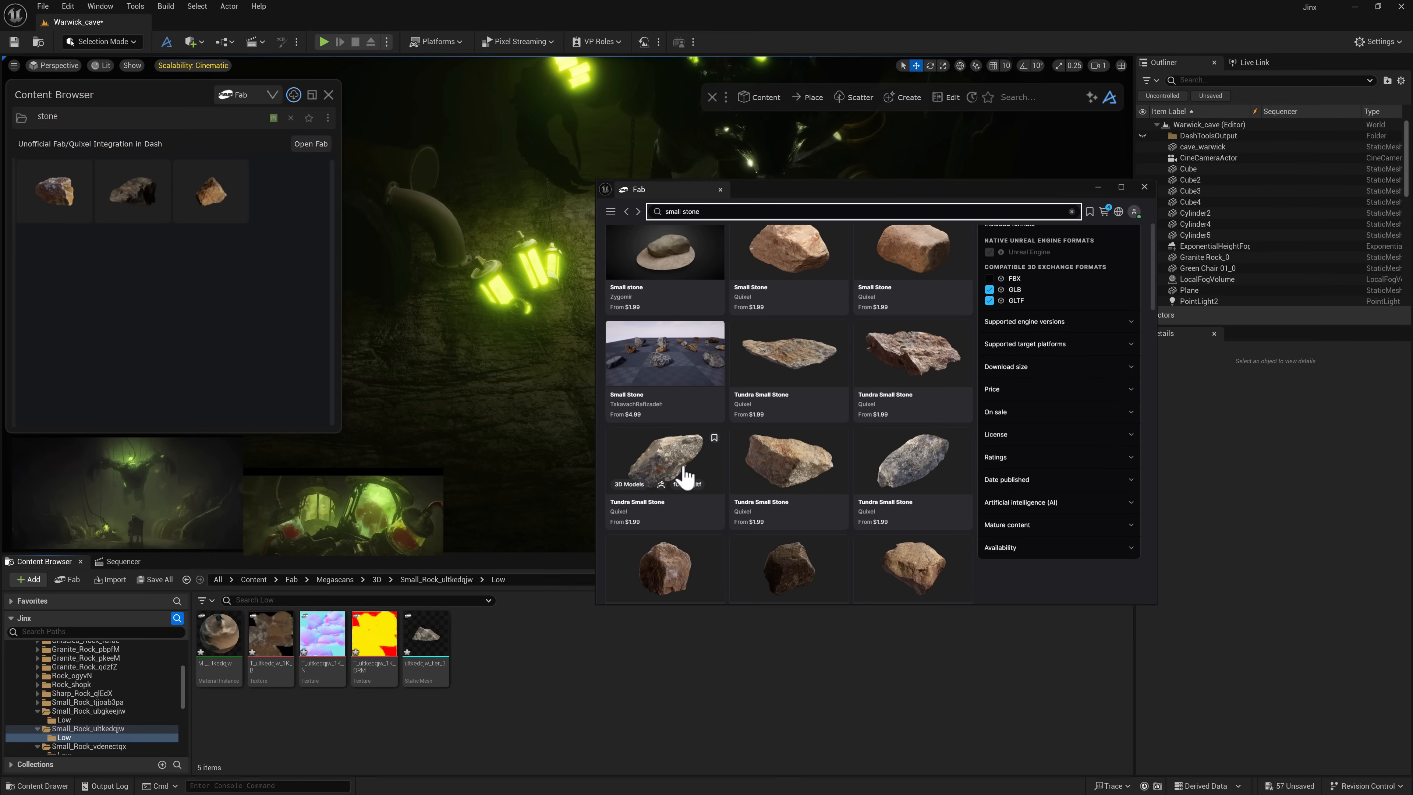
# - Add two more Quixel Small Stone models from the Fab search results to the project at low quality
pyautogui.scroll(-2, 685, 474)
pyautogui.click(805, 468)
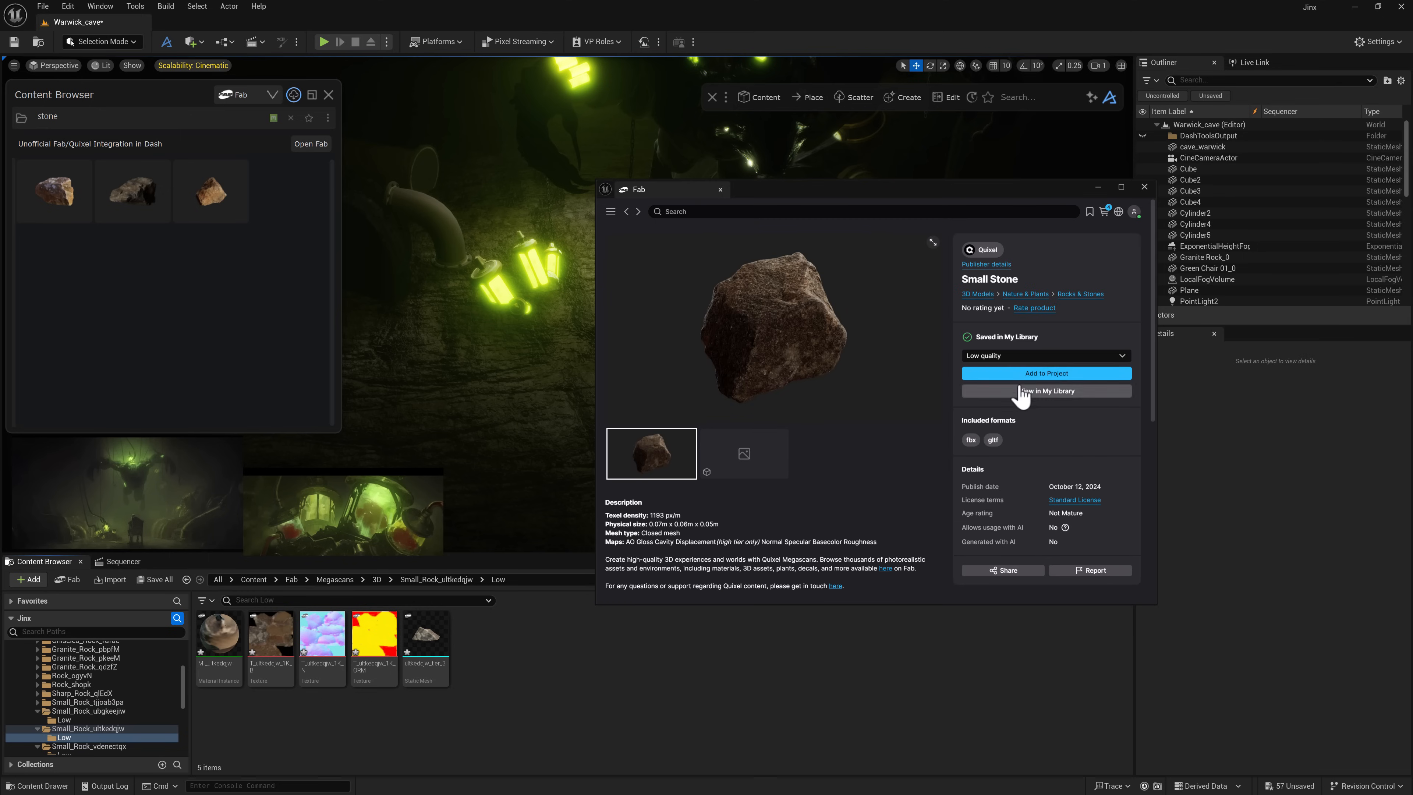
pyautogui.click(627, 211)
pyautogui.scroll(-5, 796, 457)
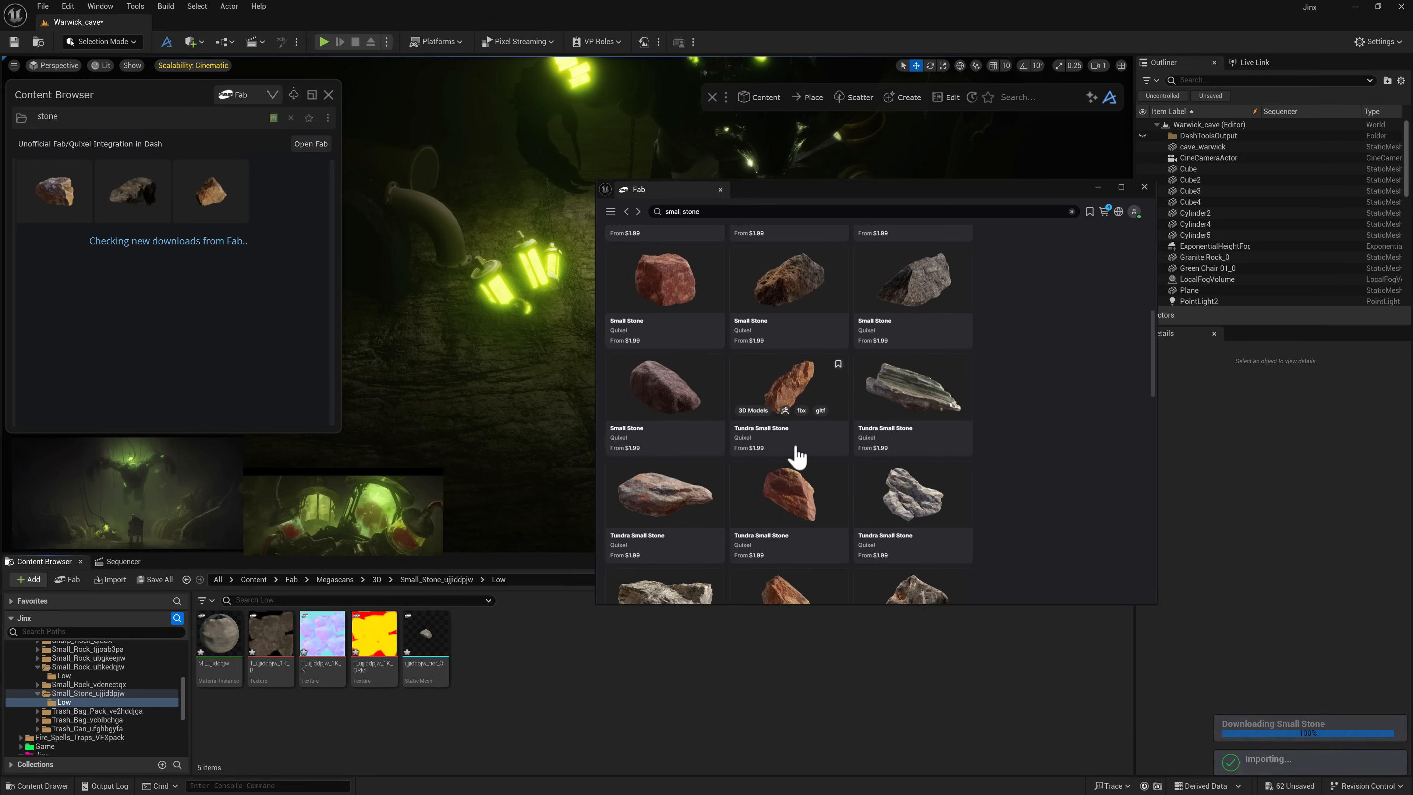
pyautogui.scroll(-4, 797, 456)
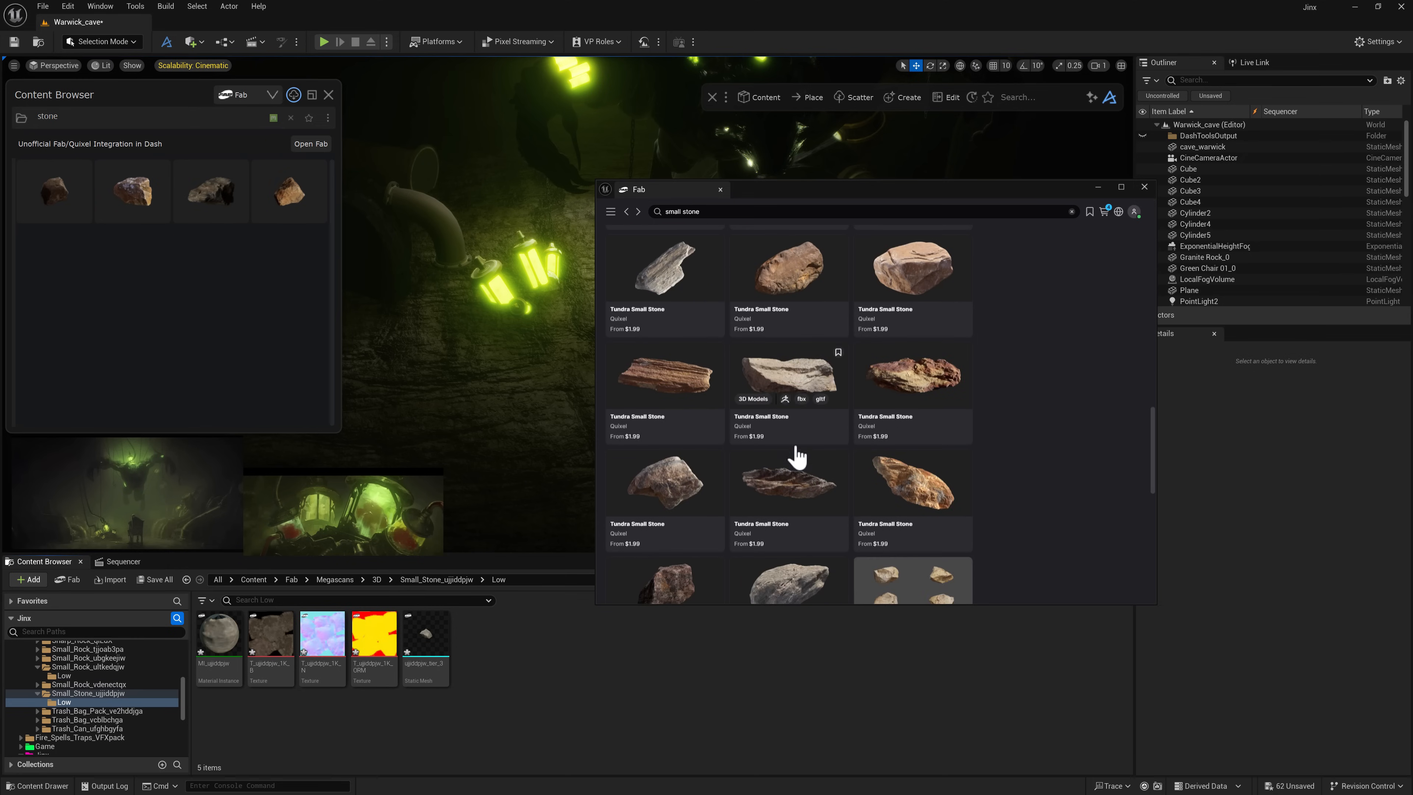
pyautogui.scroll(-5, 843, 473)
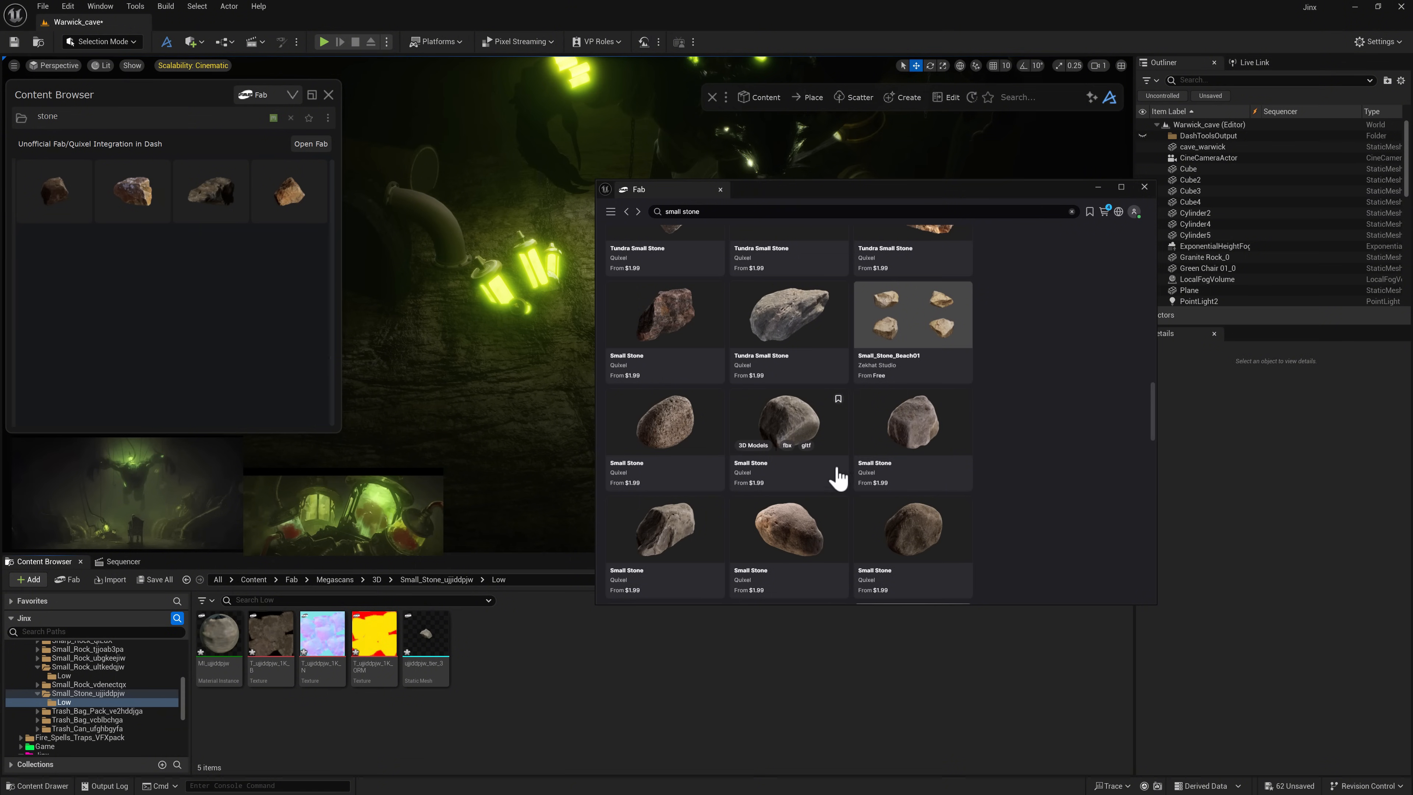
pyautogui.click(674, 524)
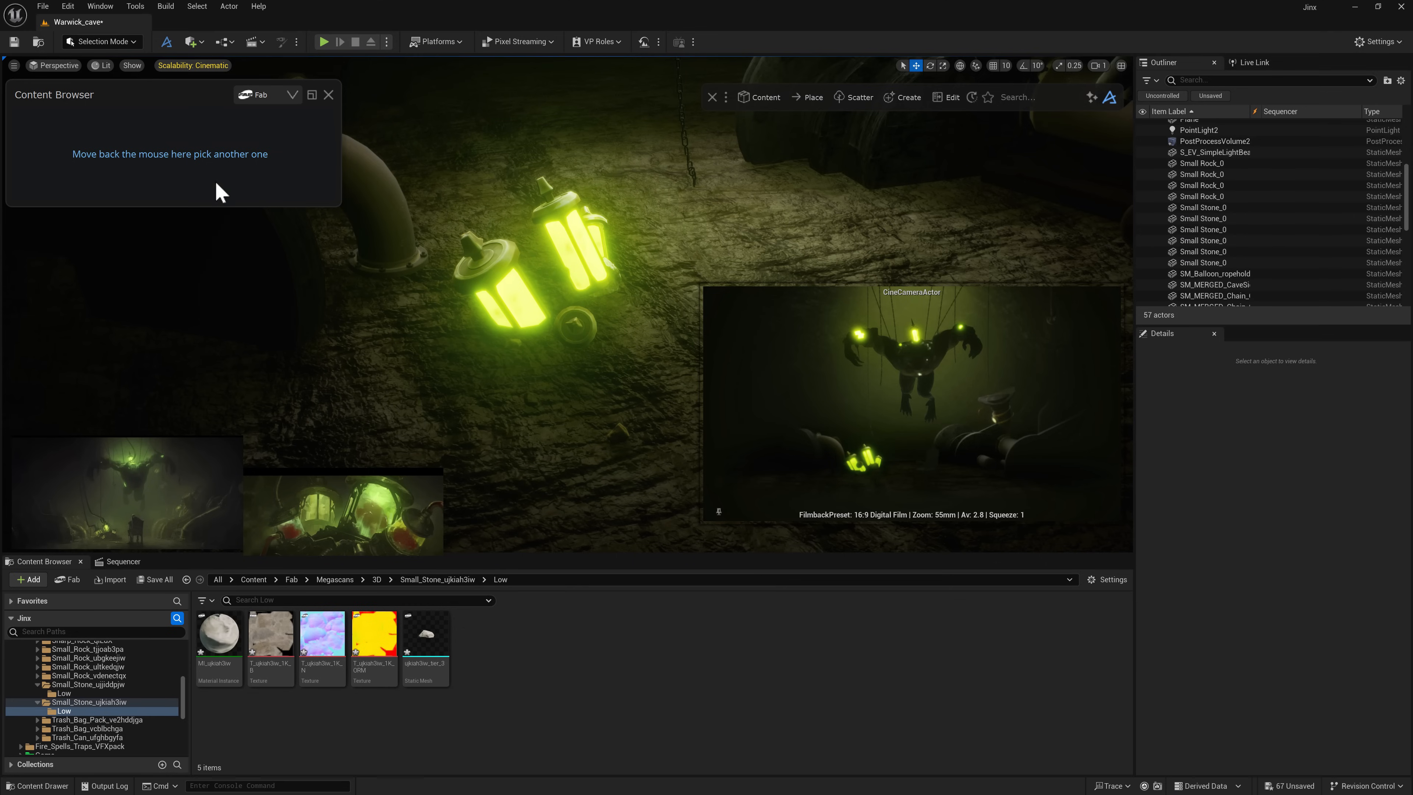
# - Start physics painting beside the lanterns with the four selected stone assets, and set the Brush to 0.7
pyautogui.moveTo(242, 223)
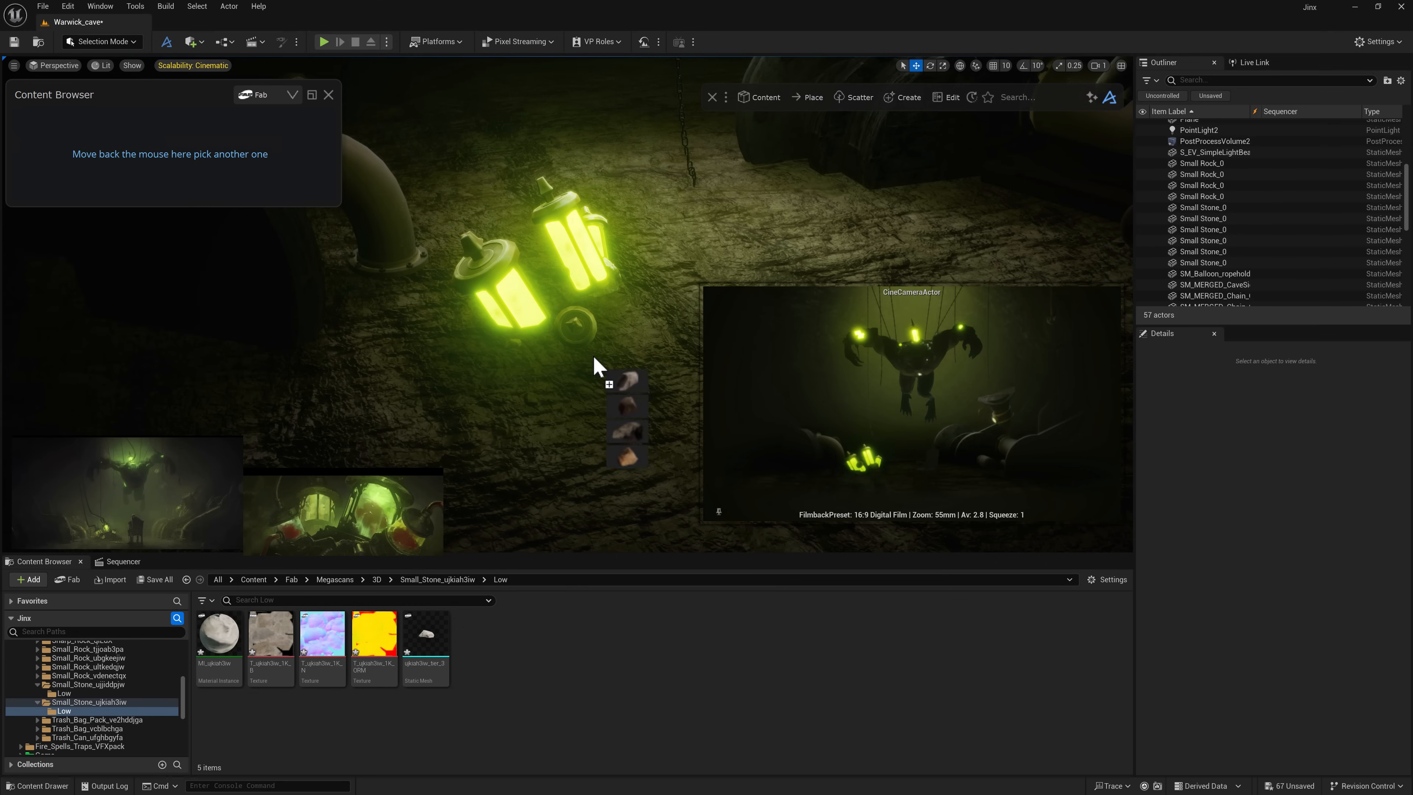
pyautogui.click(589, 434)
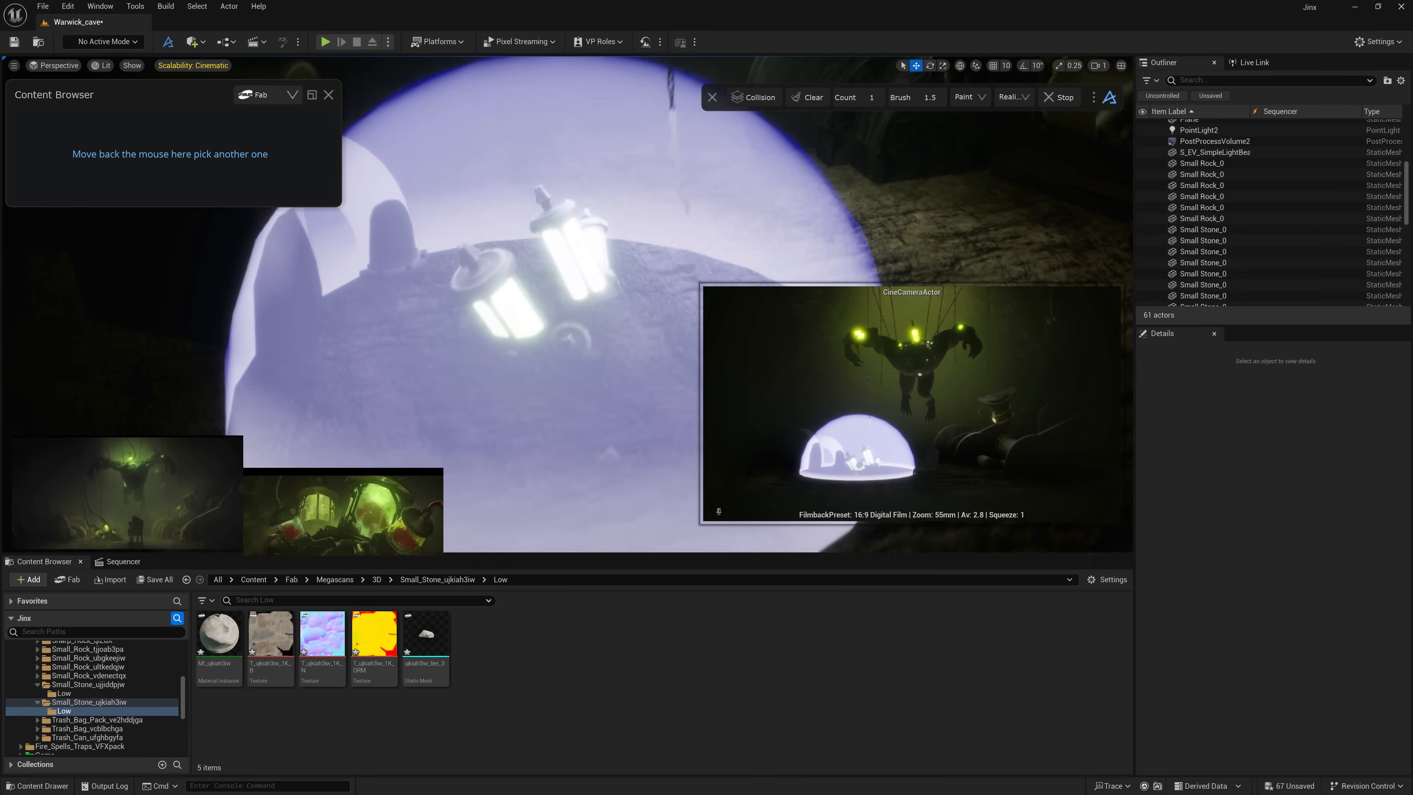
pyautogui.click(940, 98)
pyautogui.write('0.7')
pyautogui.press('Return')
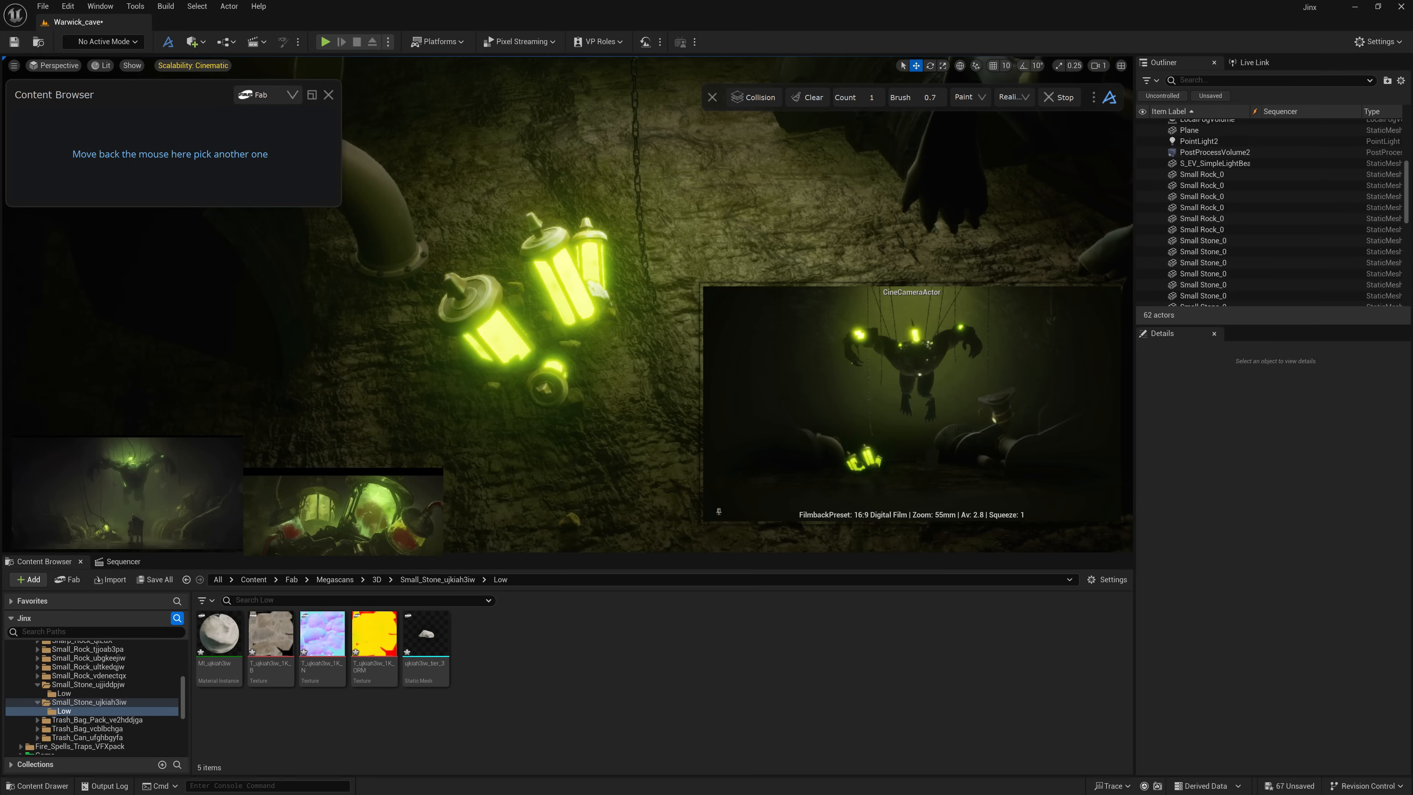
# - Reduce the physics paint Brush to 0.5, paint small stones around the fallen lanterns, and clear the stray light beam selection
pyautogui.moveTo(557, 353); pyautogui.dragTo(567, 338, button='right')
pyautogui.write('0.5')
pyautogui.press('Return')
pyautogui.click(549, 369)
pyautogui.click(507, 384)
pyautogui.moveTo(506, 384); pyautogui.dragTo(548, 420, button='right')
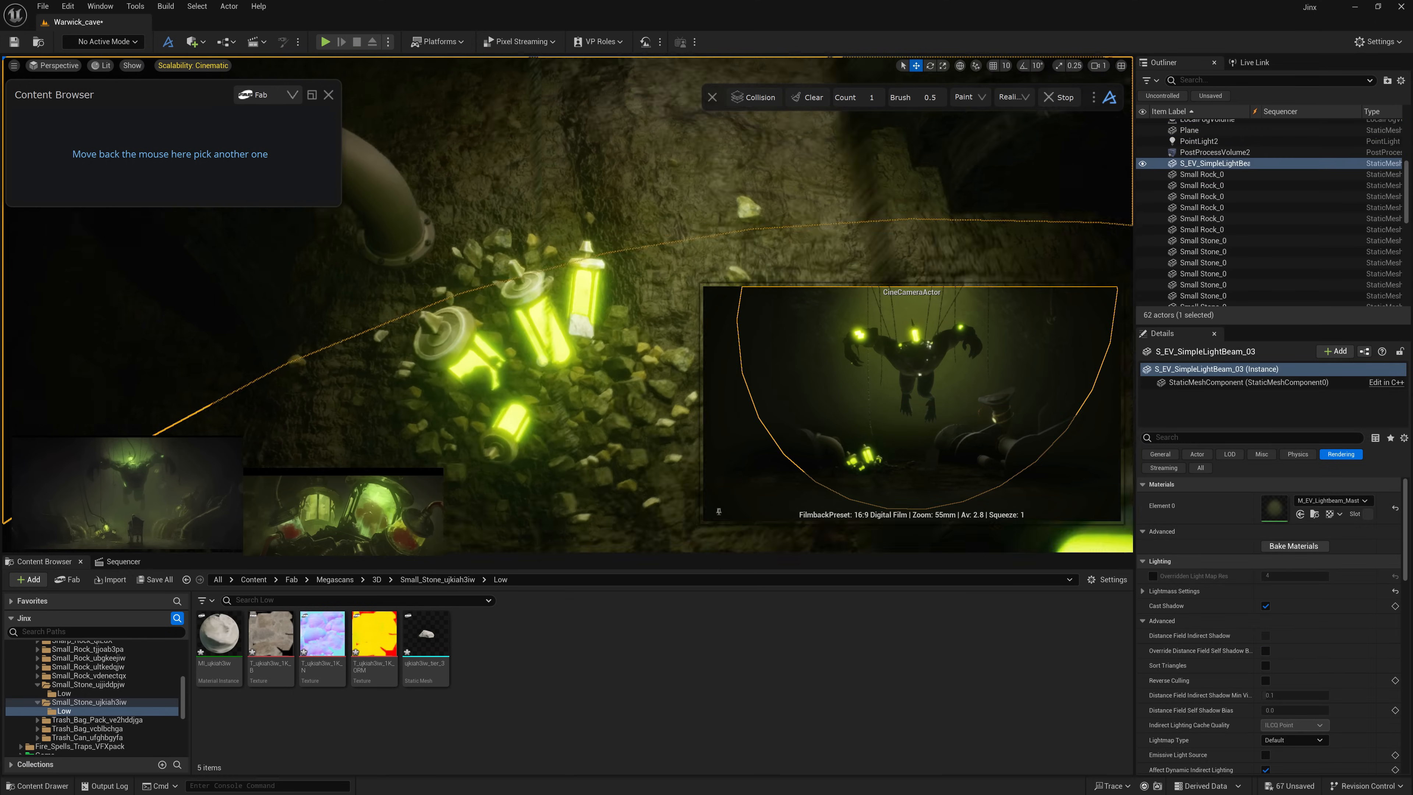
pyautogui.rightClick(468, 317)
pyautogui.click(542, 401)
pyautogui.click(524, 319)
# - Bring the stone assets into the scene again, physics-paint around the lanterns with the Brush at 0.7, and undo the last placement
pyautogui.moveTo(131, 183)
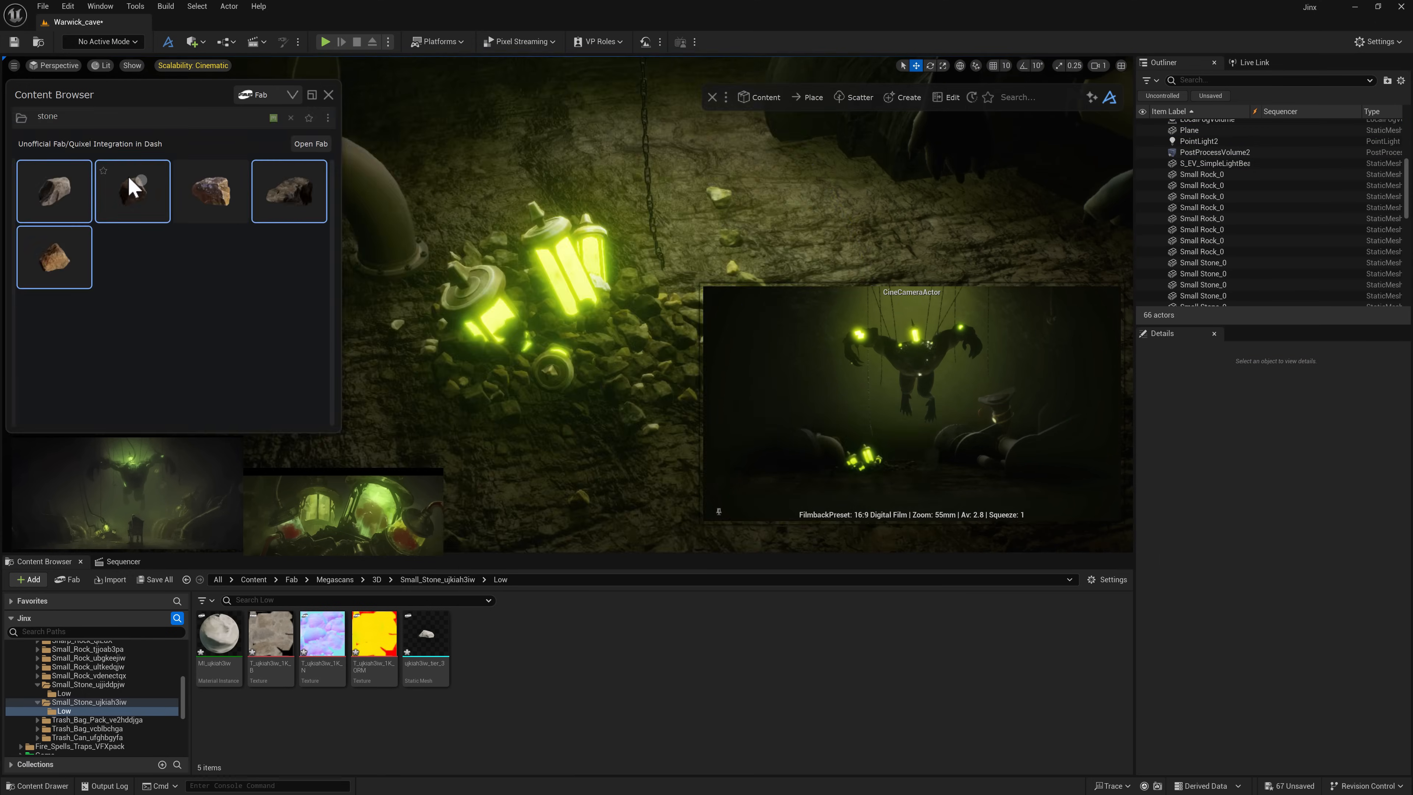
pyautogui.moveTo(556, 345)
pyautogui.mouseDown(button='right')
pyautogui.moveTo(593, 368)
pyautogui.moveTo(593, 342)
pyautogui.mouseUp(button='right')
pyautogui.click(131, 189)
pyautogui.moveTo(207, 195)
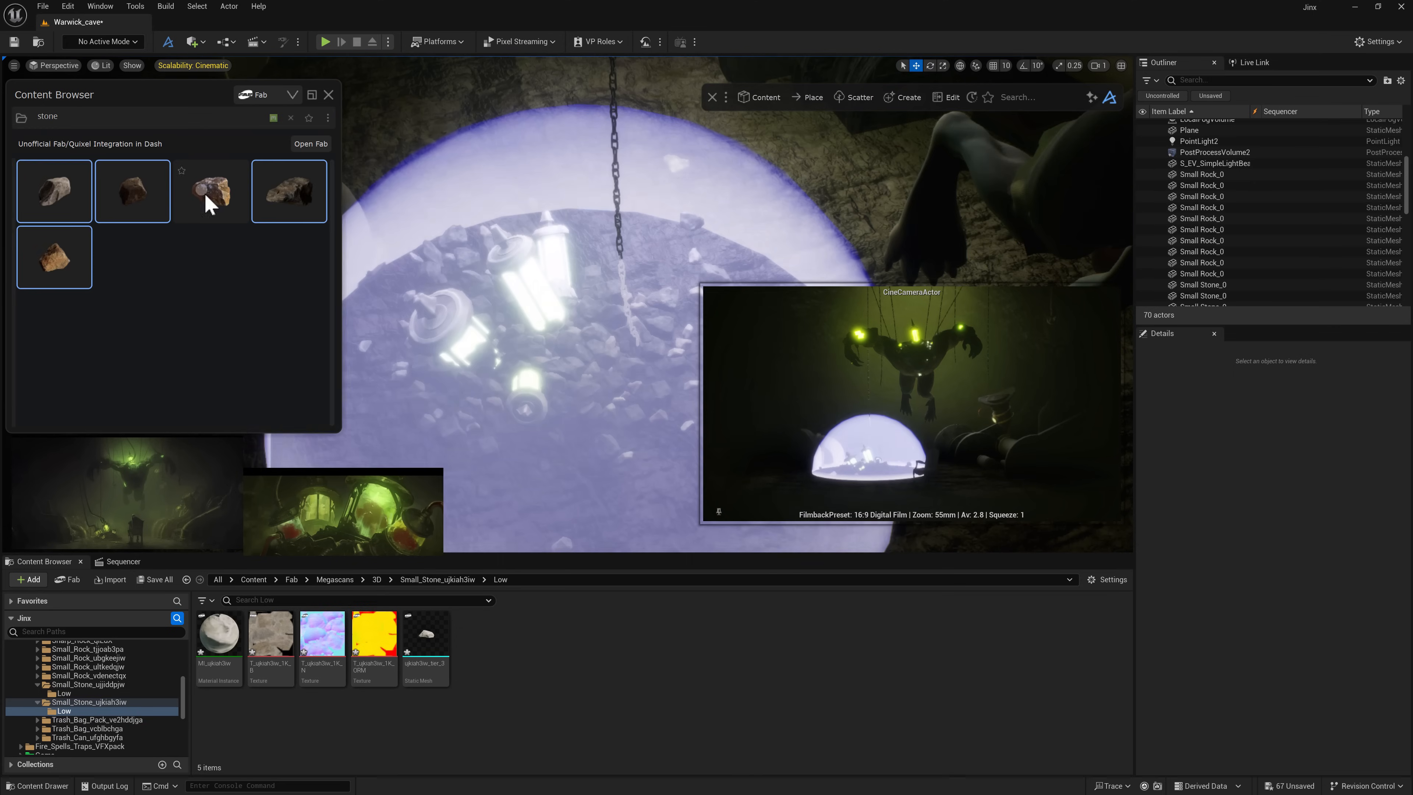
pyautogui.moveTo(589, 459); pyautogui.dragTo(596, 487, button='right')
pyautogui.moveTo(306, 214); pyautogui.dragTo(490, 384)
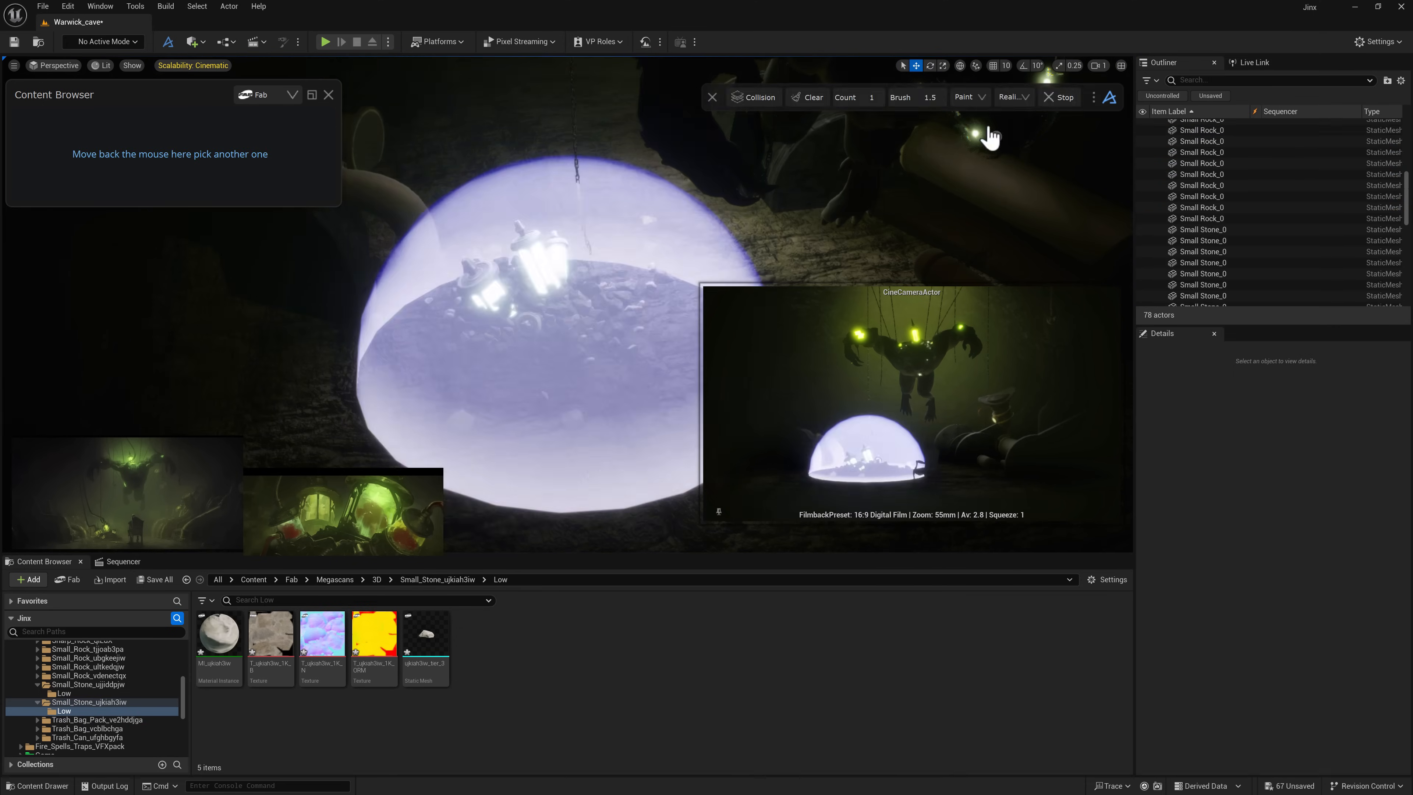
pyautogui.write('0.7')
pyautogui.moveTo(551, 295)
pyautogui.mouseDown(button='right')
pyautogui.moveTo(561, 348)
pyautogui.moveTo(526, 285)
pyautogui.moveTo(568, 316)
pyautogui.moveTo(530, 361)
pyautogui.mouseUp(button='right')
pyautogui.hotkey('ctrl', 'z')
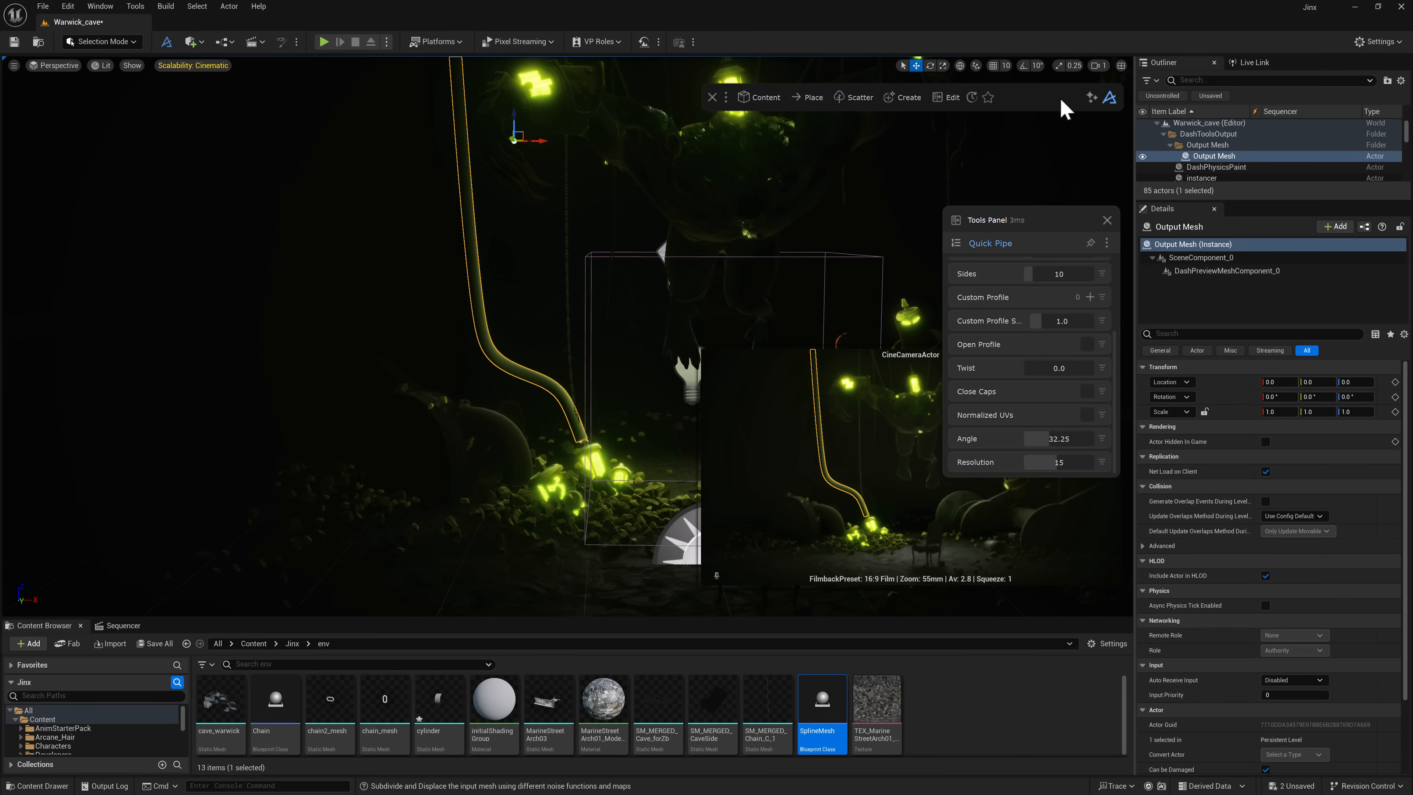
# - Use Dash's Draw Curve tool to draw a curve starting at the cap of a fallen lantern
pyautogui.write('f')
pyautogui.press('BackSpace')
pyautogui.write('dra')
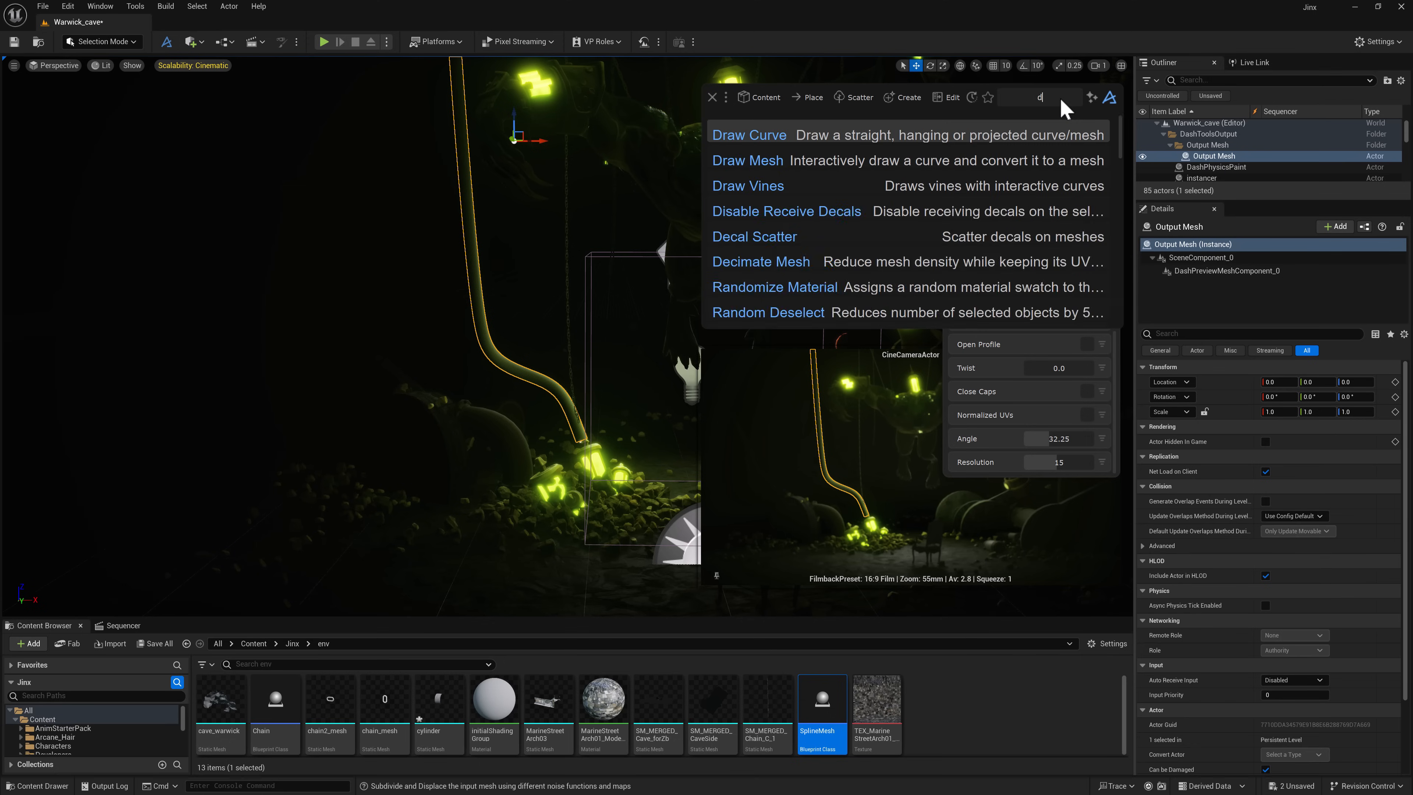
pyautogui.write('w')
pyautogui.click(719, 134)
pyautogui.keyDown('alt'); pyautogui.moveTo(557, 335); pyautogui.dragTo(618, 367); pyautogui.keyUp('alt')
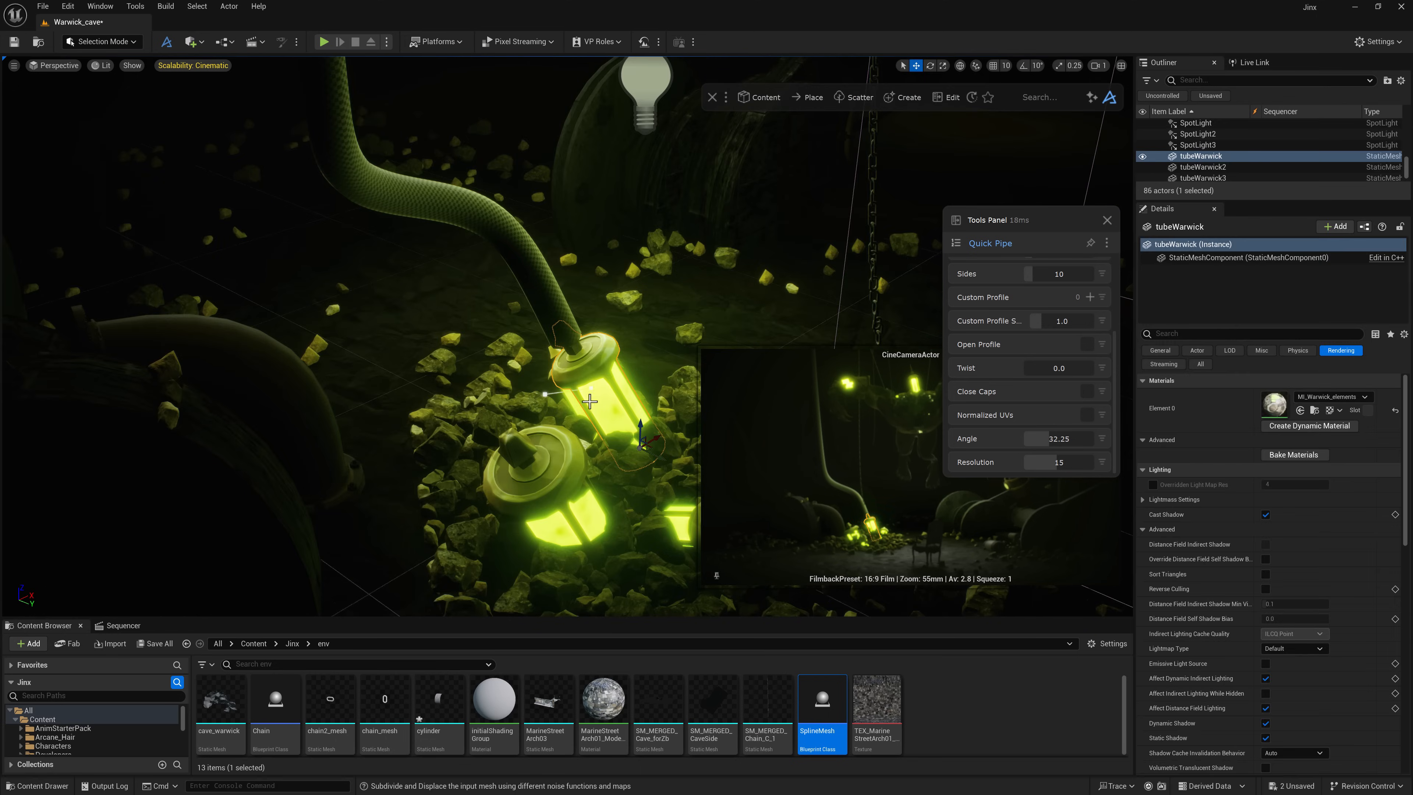
pyautogui.click(545, 396)
pyautogui.click(546, 395)
pyautogui.keyDown('alt'); pyautogui.moveTo(551, 470); pyautogui.dragTo(495, 439); pyautogui.keyUp('alt')
pyautogui.moveTo(503, 443); pyautogui.dragTo(551, 468)
pyautogui.moveTo(539, 450); pyautogui.dragTo(548, 448)
pyautogui.click(577, 388)
# - Raise the upper end point of the lantern curve high above the ground beside the existing tube
pyautogui.scroll(-5, 577, 388)
pyautogui.keyDown('alt'); pyautogui.moveTo(579, 356); pyautogui.dragTo(640, 362); pyautogui.keyUp('alt')
pyautogui.moveTo(584, 344); pyautogui.dragTo(482, 69)
pyautogui.scroll(-8, 482, 68)
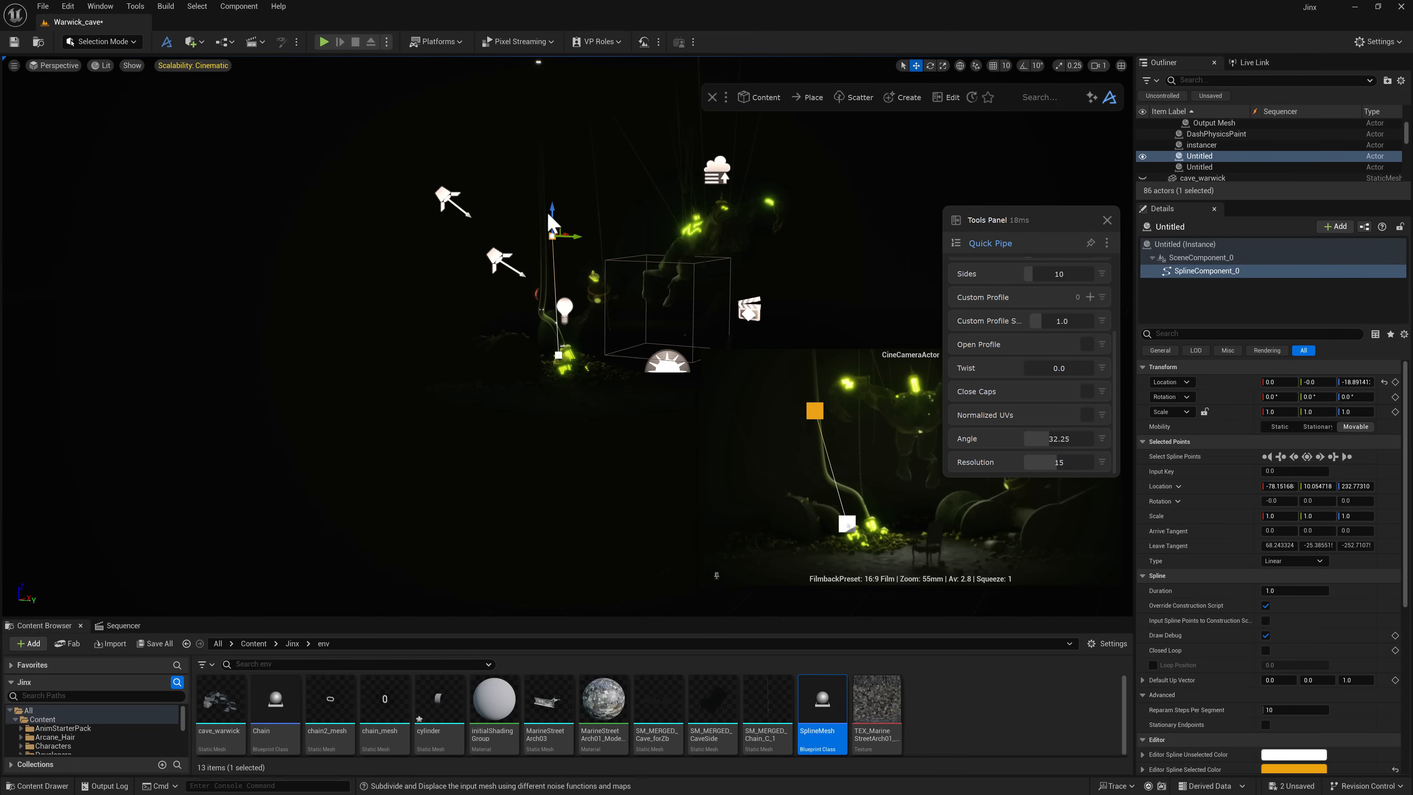
pyautogui.moveTo(552, 214); pyautogui.dragTo(548, 98)
# - Shape a bend near the curve's lower end with extra points, and set a spline point's type to Curve
pyautogui.keyDown('alt'); pyautogui.moveTo(548, 334); pyautogui.dragTo(629, 345); pyautogui.keyUp('alt')
pyautogui.scroll(8, 517, 467)
pyautogui.keyDown('alt'); pyautogui.moveTo(516, 468); pyautogui.dragTo(495, 461); pyautogui.keyUp('alt')
pyautogui.click(523, 470)
pyautogui.keyDown('alt'); pyautogui.moveTo(533, 462); pyautogui.dragTo(512, 390); pyautogui.keyUp('alt')
pyautogui.rightClick(522, 429)
pyautogui.moveTo(593, 504)
pyautogui.click(676, 506)
pyautogui.scroll(-3, 510, 483)
pyautogui.scroll(4, 510, 443)
pyautogui.click(488, 496)
pyautogui.click(471, 470)
# - Convert the lantern curve to a pipe with a radius of 10
pyautogui.write('to pipe')
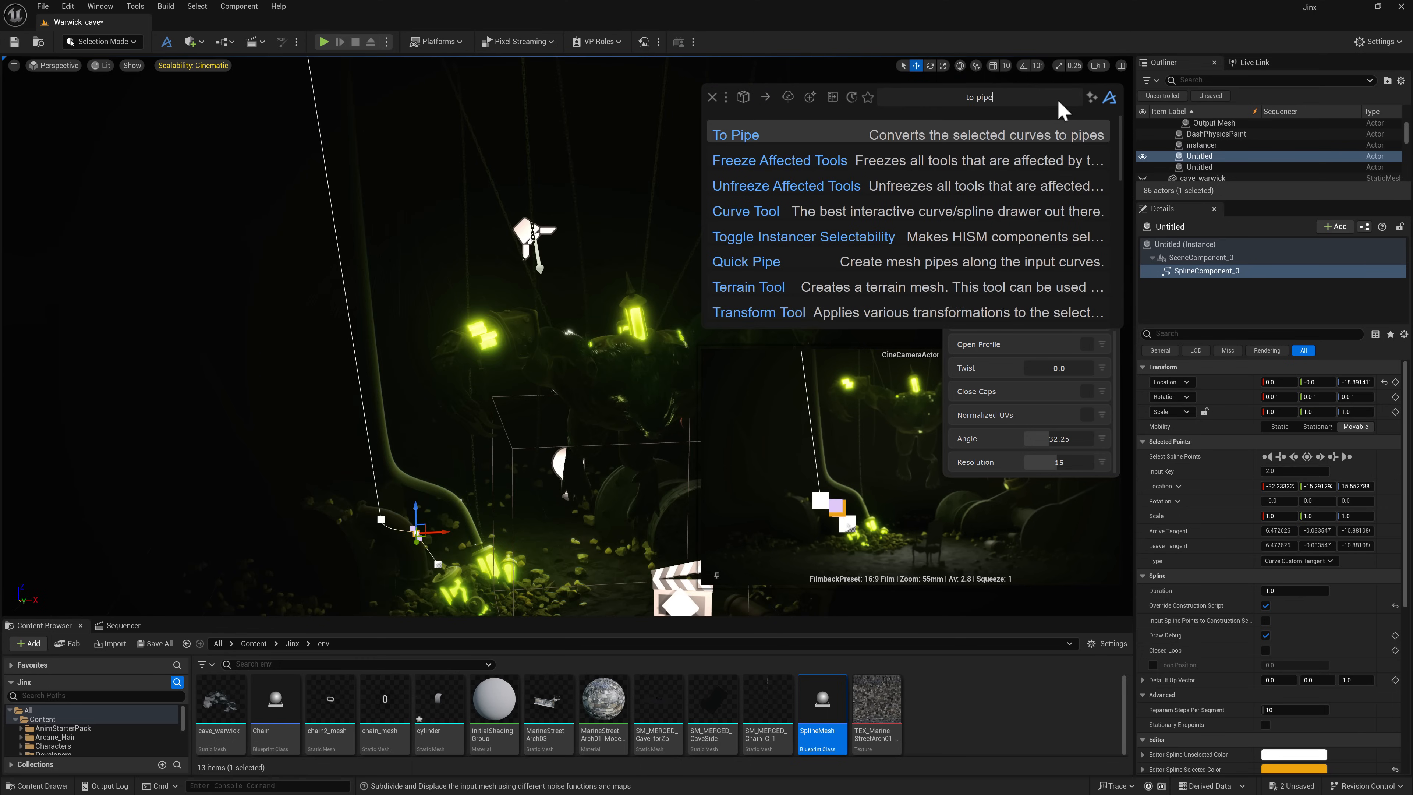
pyautogui.press('Return')
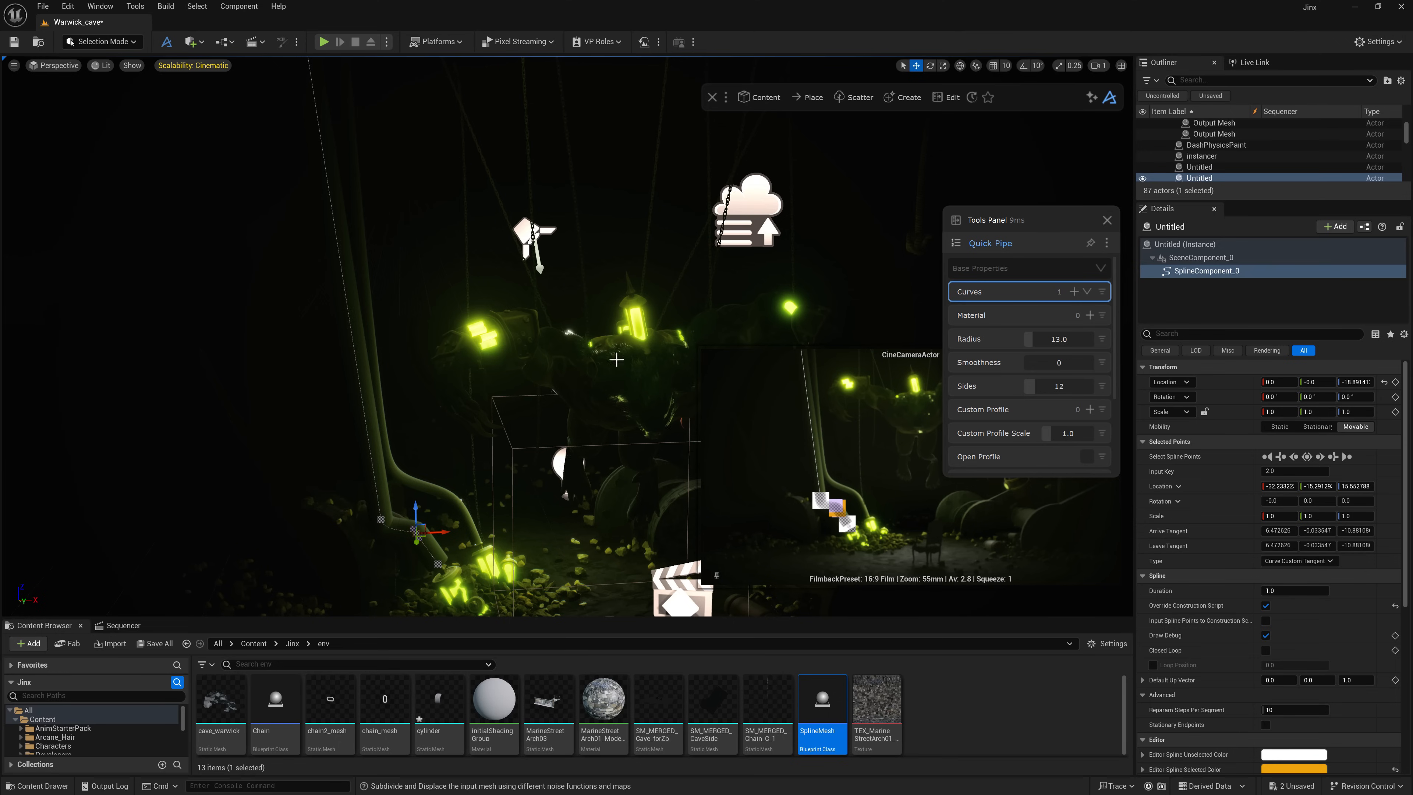
pyautogui.moveTo(616, 360); pyautogui.dragTo(616, 359, button='right')
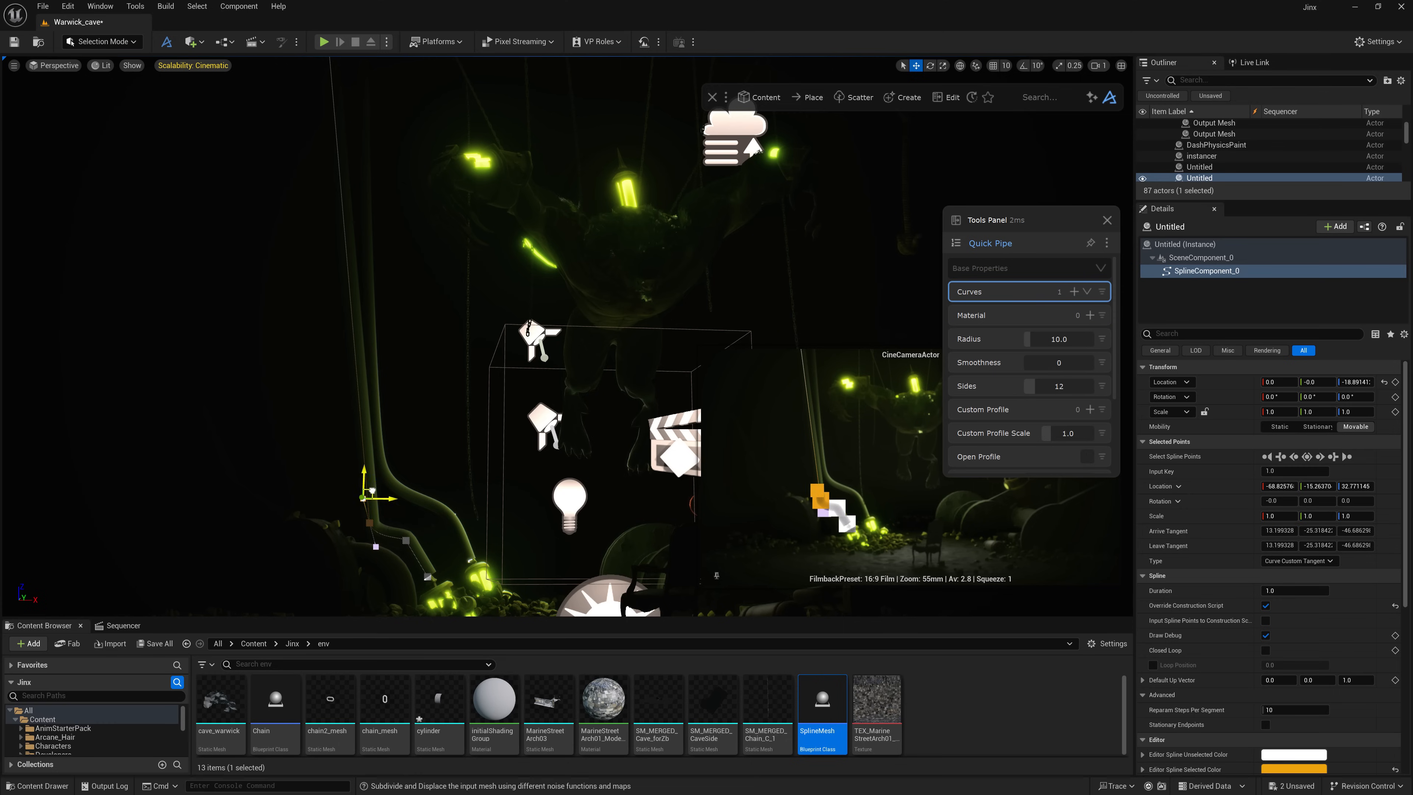
# - Set the spline point above the pipe's lower bend to the Linear type and reposition it slightly
pyautogui.rightClick(347, 473)
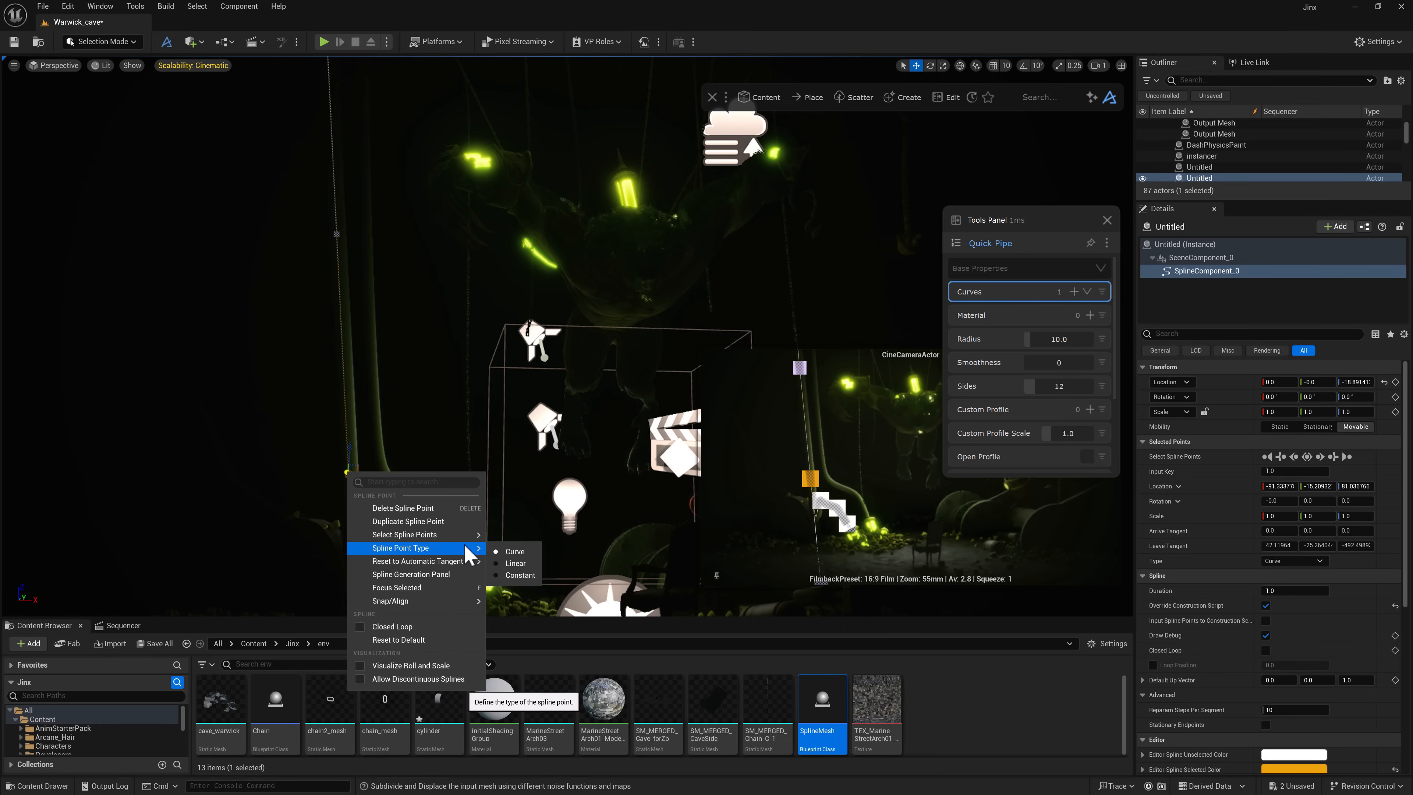
pyautogui.click(516, 563)
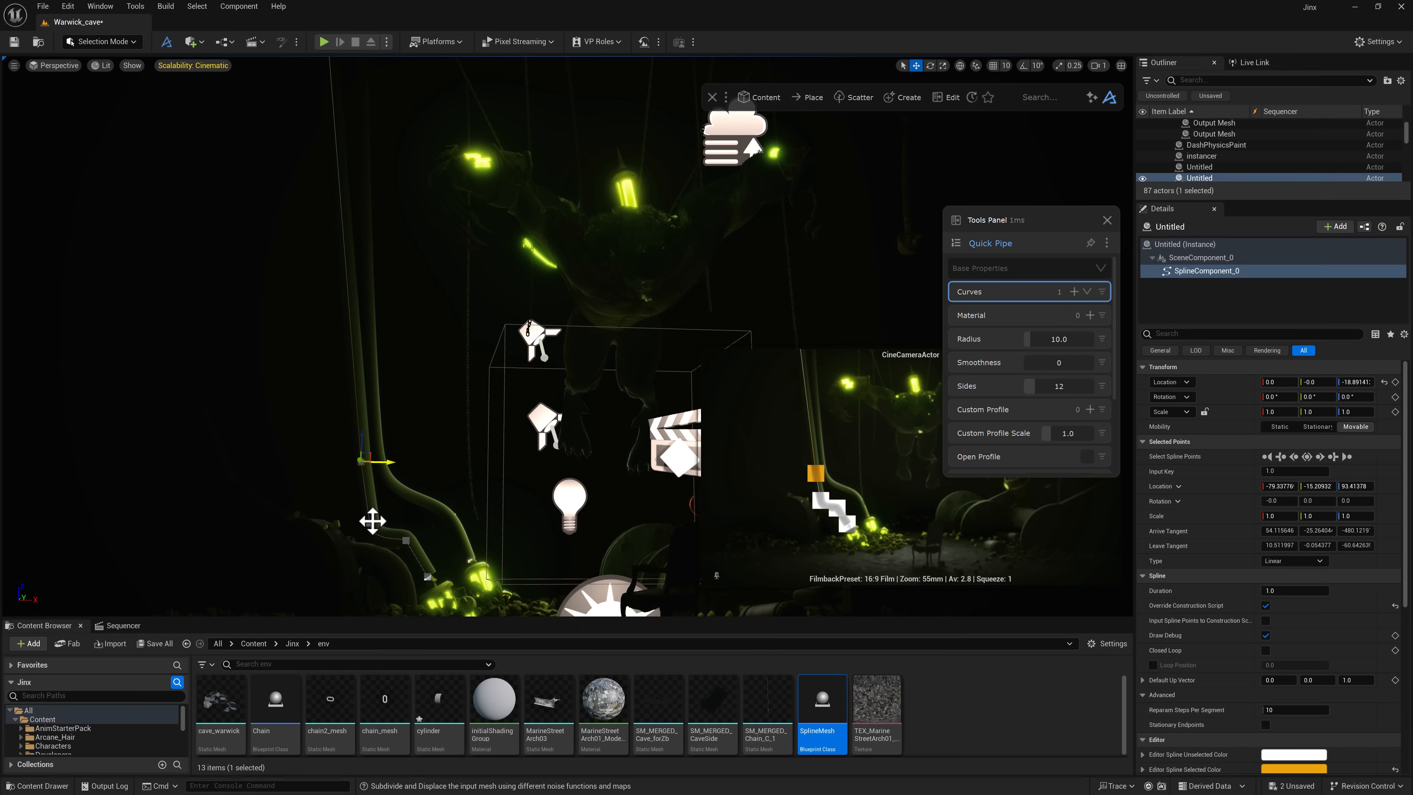
pyautogui.moveTo(617, 306); pyautogui.dragTo(617, 306, button='right')
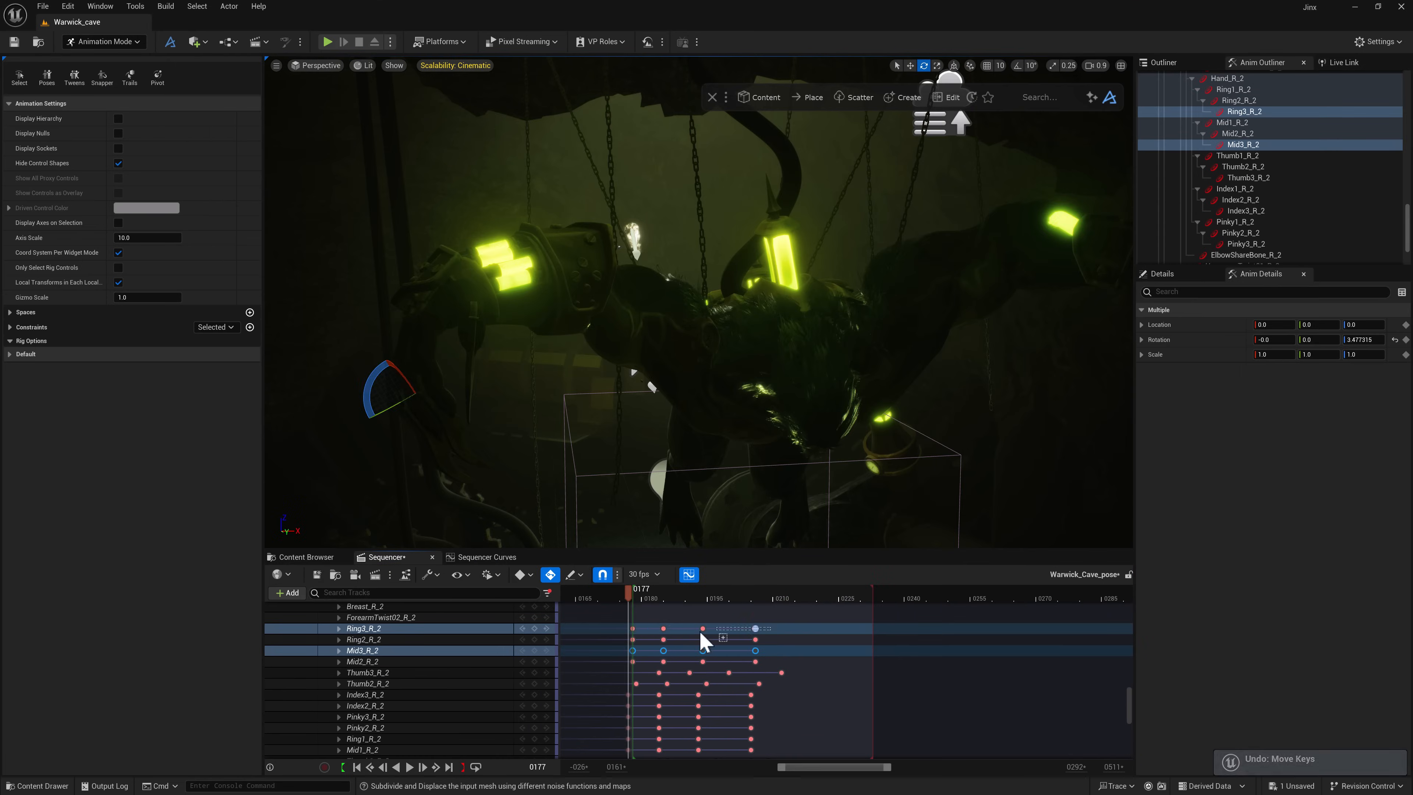
# - Play back and scrub the right-hand finger animation to check its timing
pyautogui.moveTo(671, 598); pyautogui.dragTo(621, 599)
pyautogui.press('space')
pyautogui.press('space')
pyautogui.moveTo(843, 411); pyautogui.dragTo(843, 411, button='right')
pyautogui.click(843, 411)
pyautogui.click(606, 596)
pyautogui.press('space')
pyautogui.press('space')
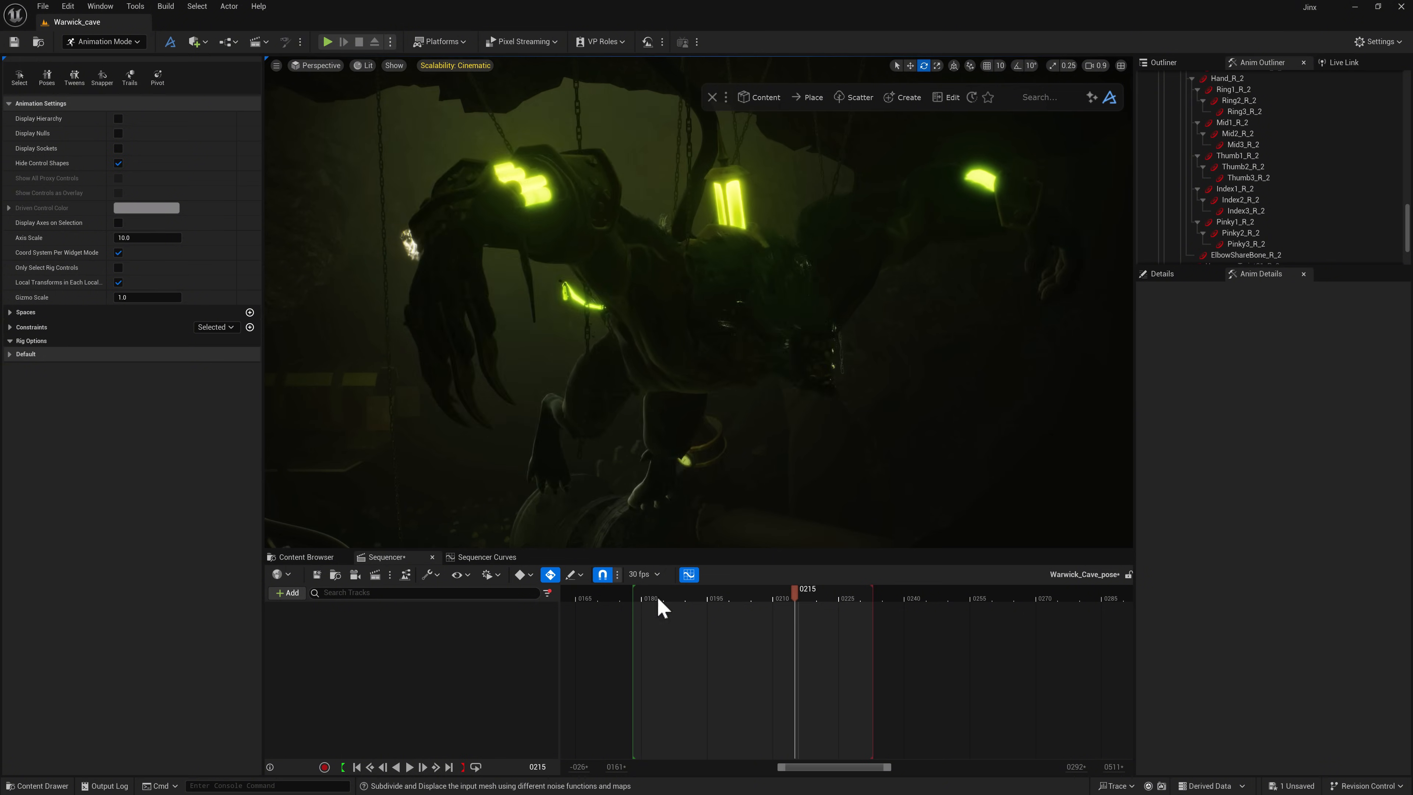
pyautogui.moveTo(661, 597); pyautogui.dragTo(765, 595)
# - Save the level and sequence, and play the animation from the start of its range with Warwick seen from the front
pyautogui.click(1164, 62)
pyautogui.hotkey('ctrl', 's')
pyautogui.moveTo(641, 391); pyautogui.dragTo(782, 540, button='right')
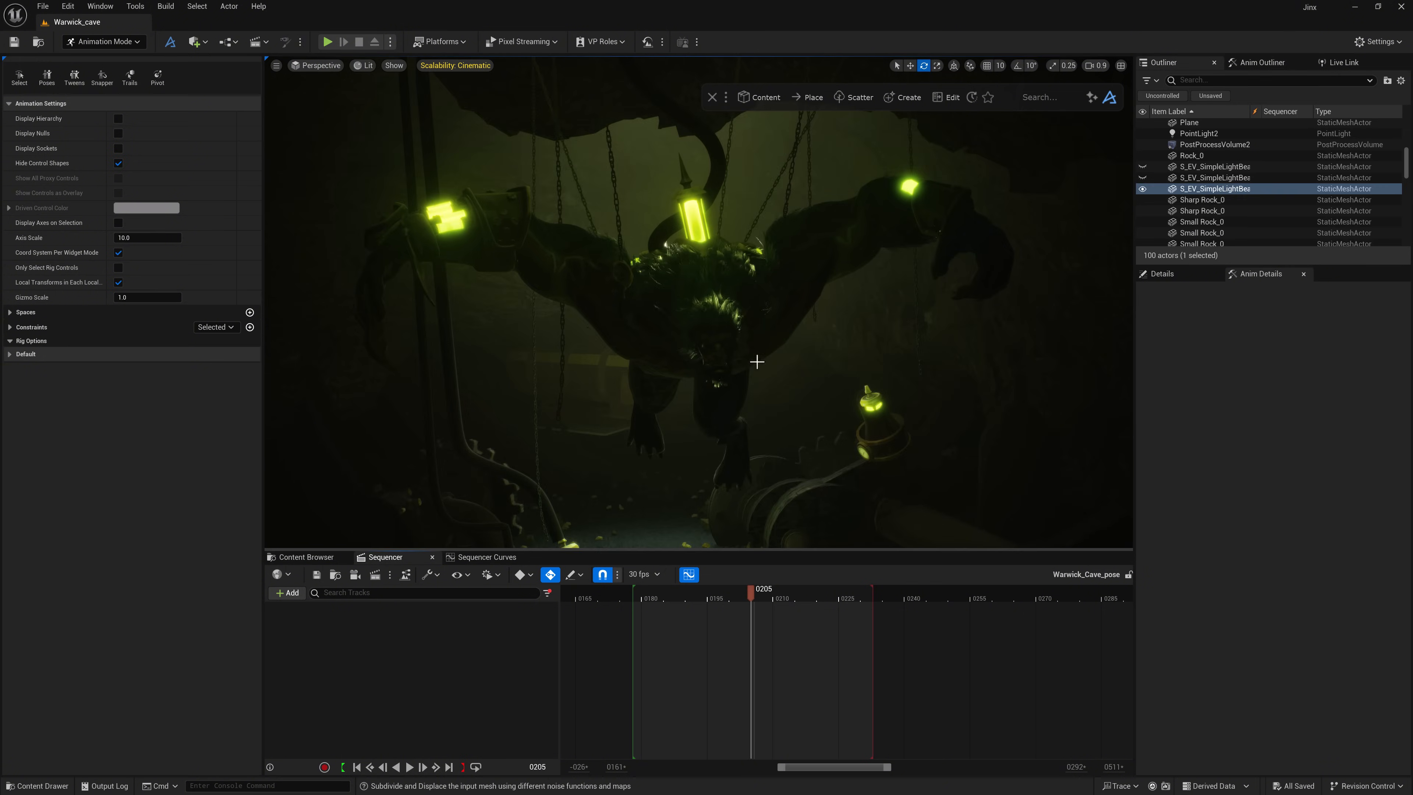
pyautogui.scroll(5, 757, 361)
pyautogui.click(634, 597)
pyautogui.press('space')
pyautogui.press('space')
# - Review the keys of the left-hand finger controls and play the sequence from near its beginning
pyautogui.scroll(-5, 793, 278)
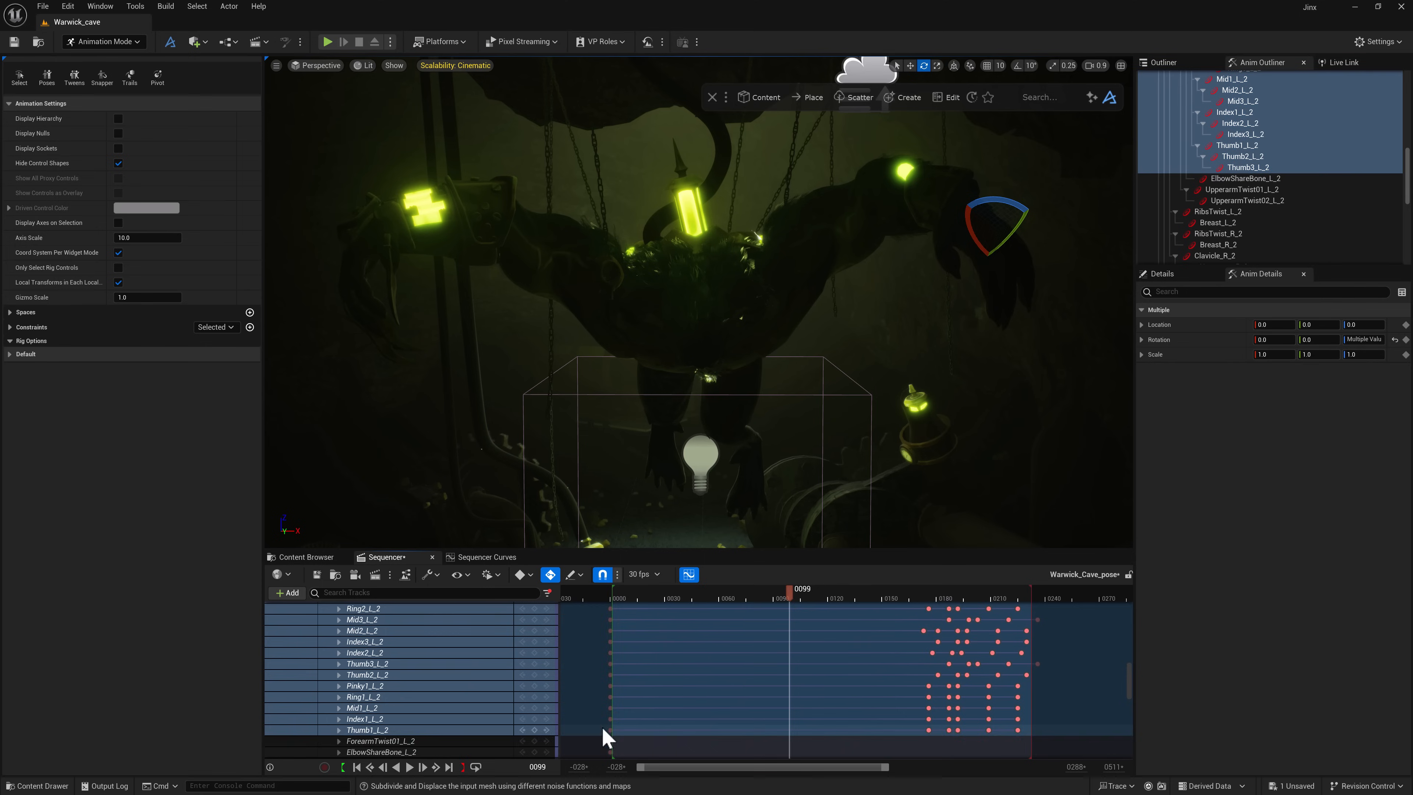
pyautogui.scroll(2, 618, 652)
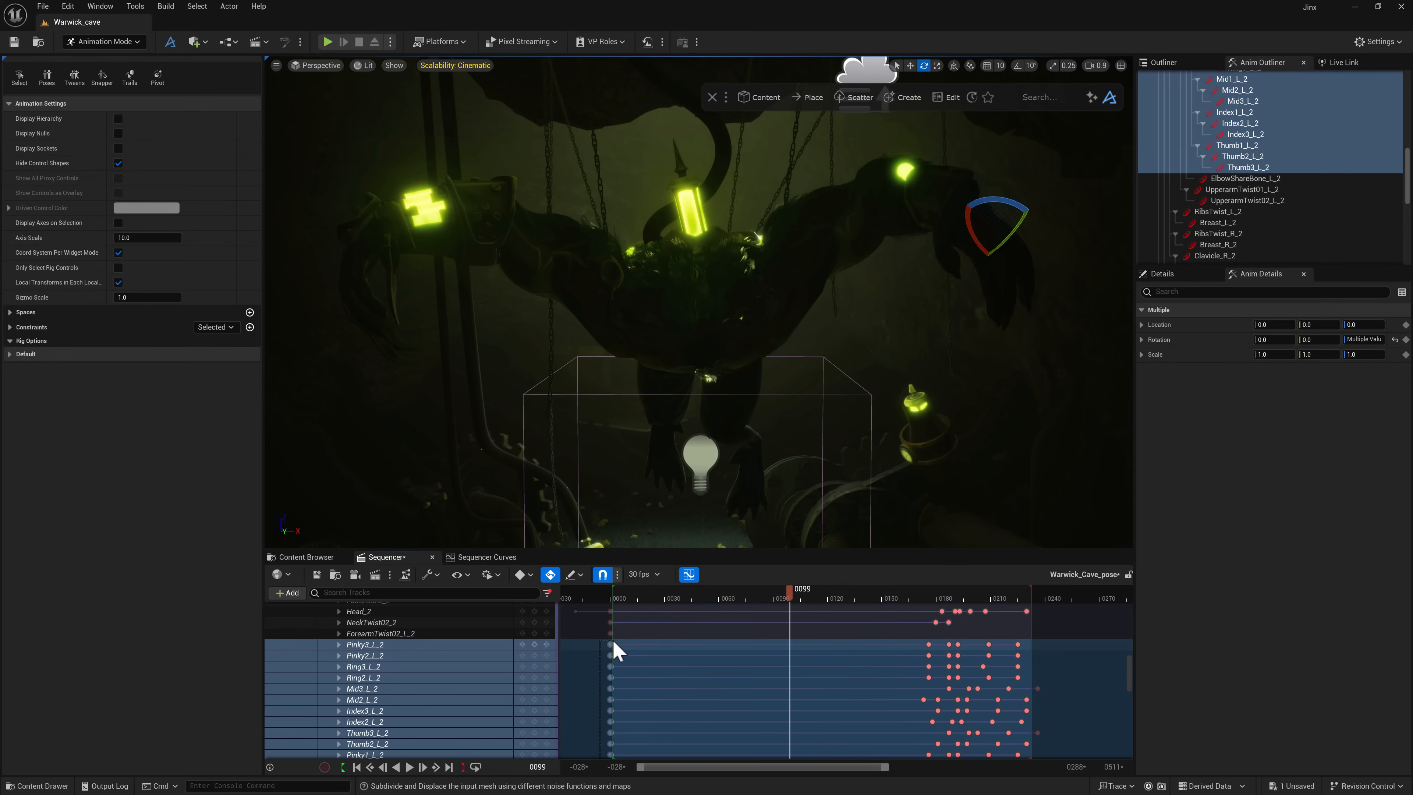
pyautogui.click(643, 597)
pyautogui.press('space')
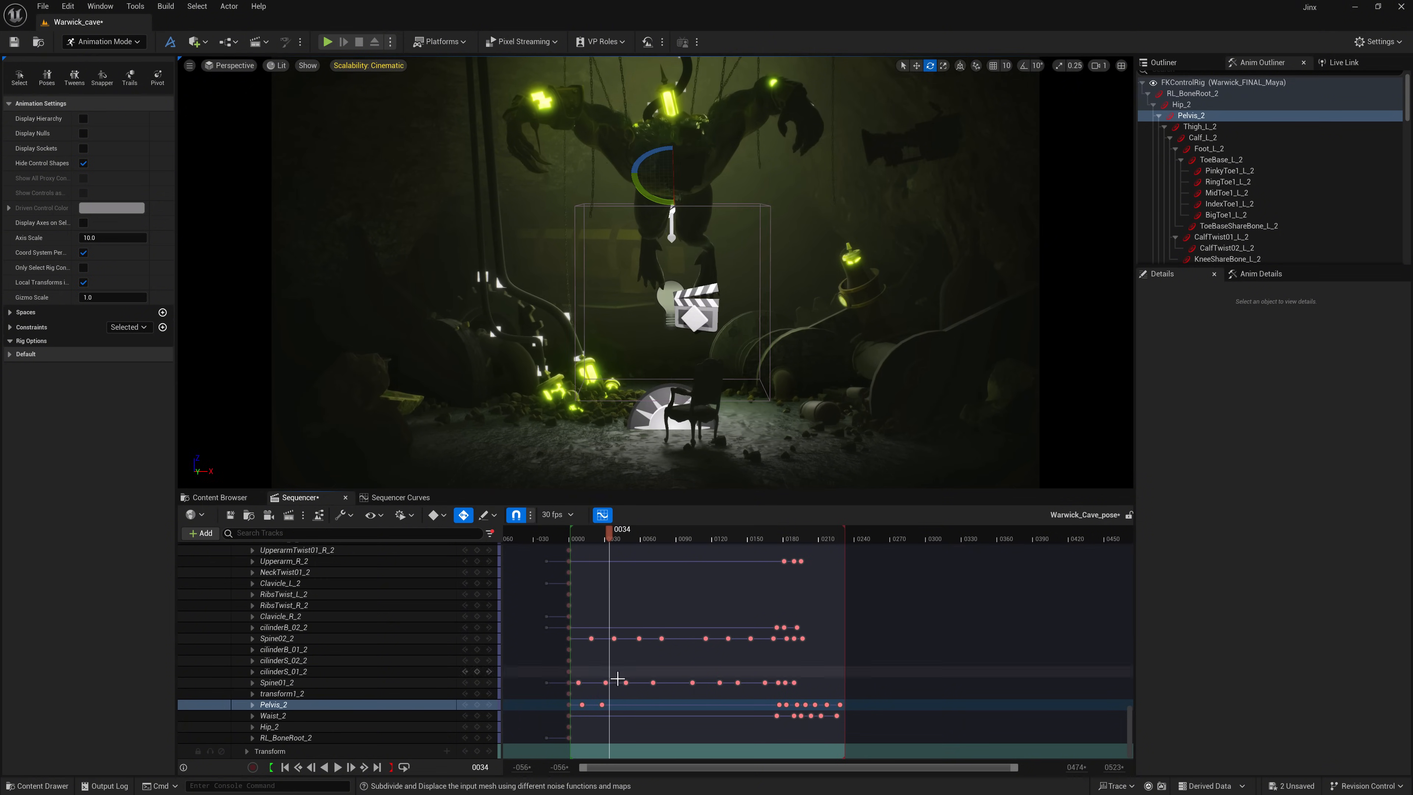
# - Shift the Pelvis_2 keying slightly forward along the timeline
pyautogui.moveTo(618, 707); pyautogui.dragTo(633, 707)
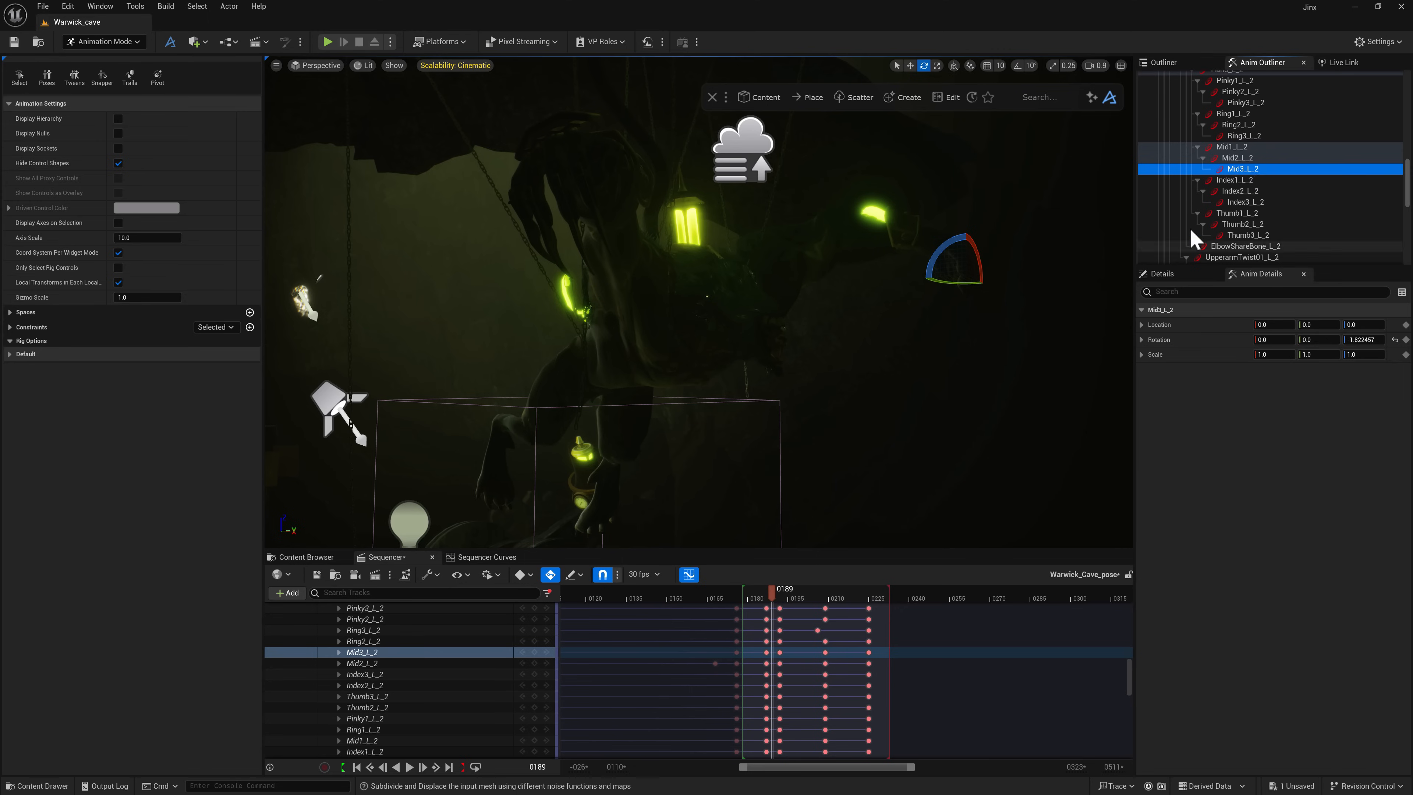
# - Delay the Mid2_L_2 and Mid3_L_2 keys, offsetting Mid3_L_2 further, and play back the overlap
pyautogui.moveTo(869, 656); pyautogui.dragTo(904, 656)
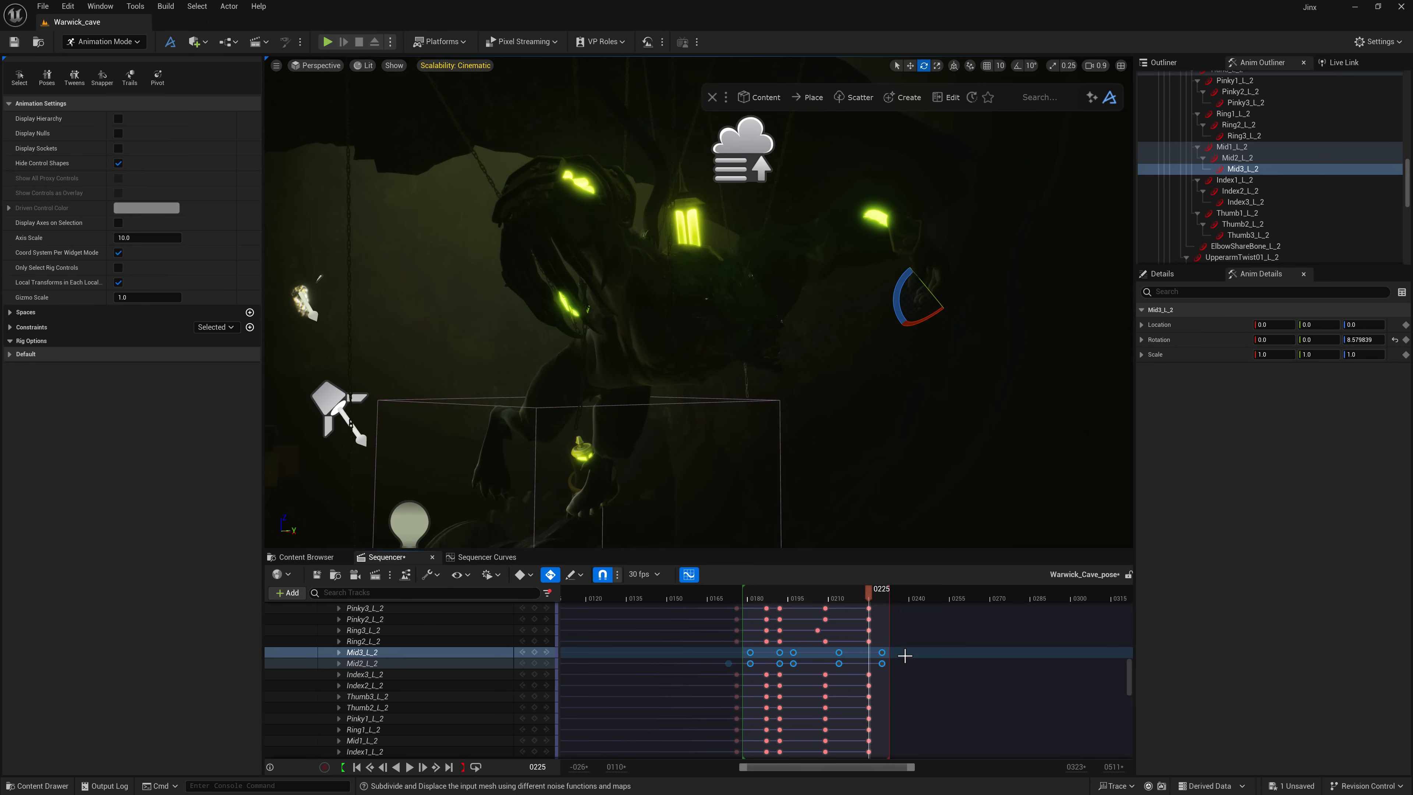
pyautogui.moveTo(782, 653); pyautogui.dragTo(798, 653)
pyautogui.press('space')
pyautogui.press('space')
# - Delay the Index2_L_2 and Index3_L_2 keys, with Index3_L_2 trailing Index2_L_2 by a few frames
pyautogui.click(393, 686)
pyautogui.keyDown('shift'); pyautogui.click(396, 675); pyautogui.keyUp('shift')
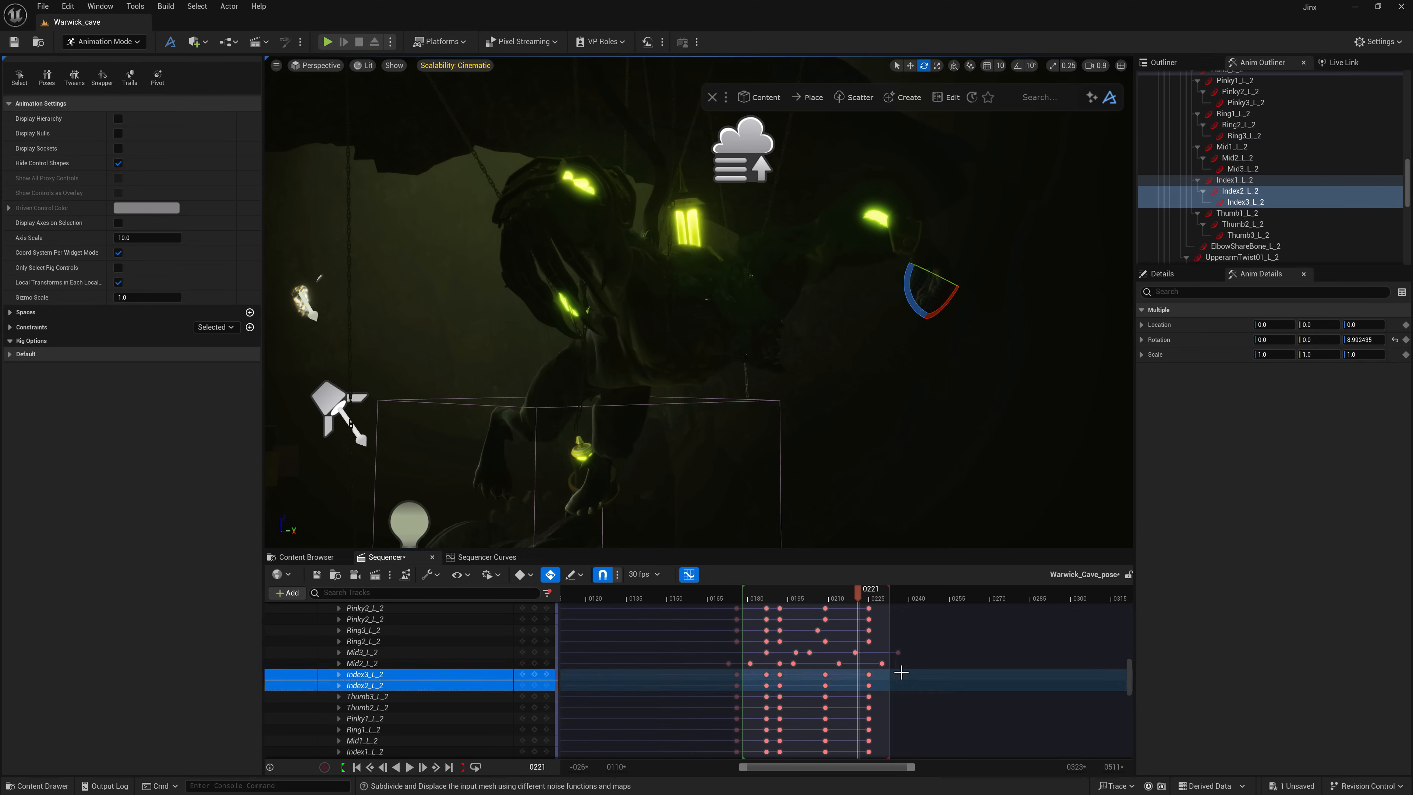
pyautogui.keyDown('ctrl'); pyautogui.scroll(2, 758, 692); pyautogui.keyUp('ctrl')
pyautogui.moveTo(899, 672); pyautogui.dragTo(726, 688)
pyautogui.keyDown('ctrl'); pyautogui.scroll(1, 757, 693); pyautogui.keyUp('ctrl')
pyautogui.moveTo(626, 676); pyautogui.dragTo(623, 676)
pyautogui.moveTo(710, 674); pyautogui.dragTo(633, 683)
# - Delay the Thumb2_L_2 and Thumb3_L_2 keys, with Thumb3_L_2 trailing further behind, and play back the hand motion
pyautogui.keyDown('ctrl'); pyautogui.scroll(-1, 726, 709); pyautogui.keyUp('ctrl')
pyautogui.scroll(-1, 378, 704)
pyautogui.click(377, 691)
pyautogui.keyDown('shift'); pyautogui.click(377, 680); pyautogui.keyUp('shift')
pyautogui.moveTo(645, 680); pyautogui.dragTo(672, 681)
pyautogui.click(651, 597)
pyautogui.press('space')
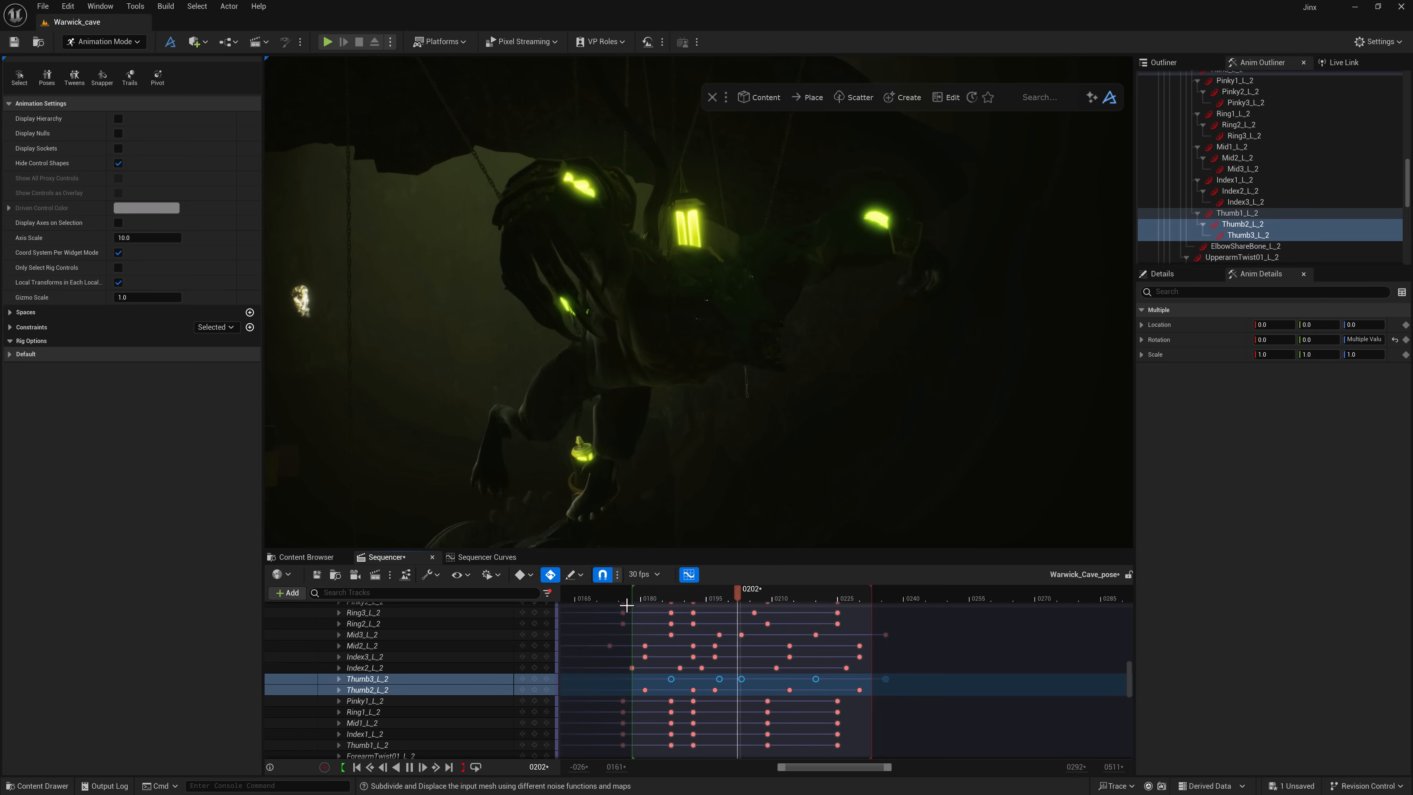
pyautogui.press('space')
# - Select all the right-hand finger controls, and return the playhead to the start of the playback range
pyautogui.scroll(-10, 1272, 221)
pyautogui.click(1241, 141)
pyautogui.scroll(-5, 1256, 236)
pyautogui.keyDown('shift'); pyautogui.click(1252, 210); pyautogui.keyUp('shift')
pyautogui.keyDown('alt'); pyautogui.moveTo(723, 334); pyautogui.dragTo(596, 338); pyautogui.keyUp('alt')
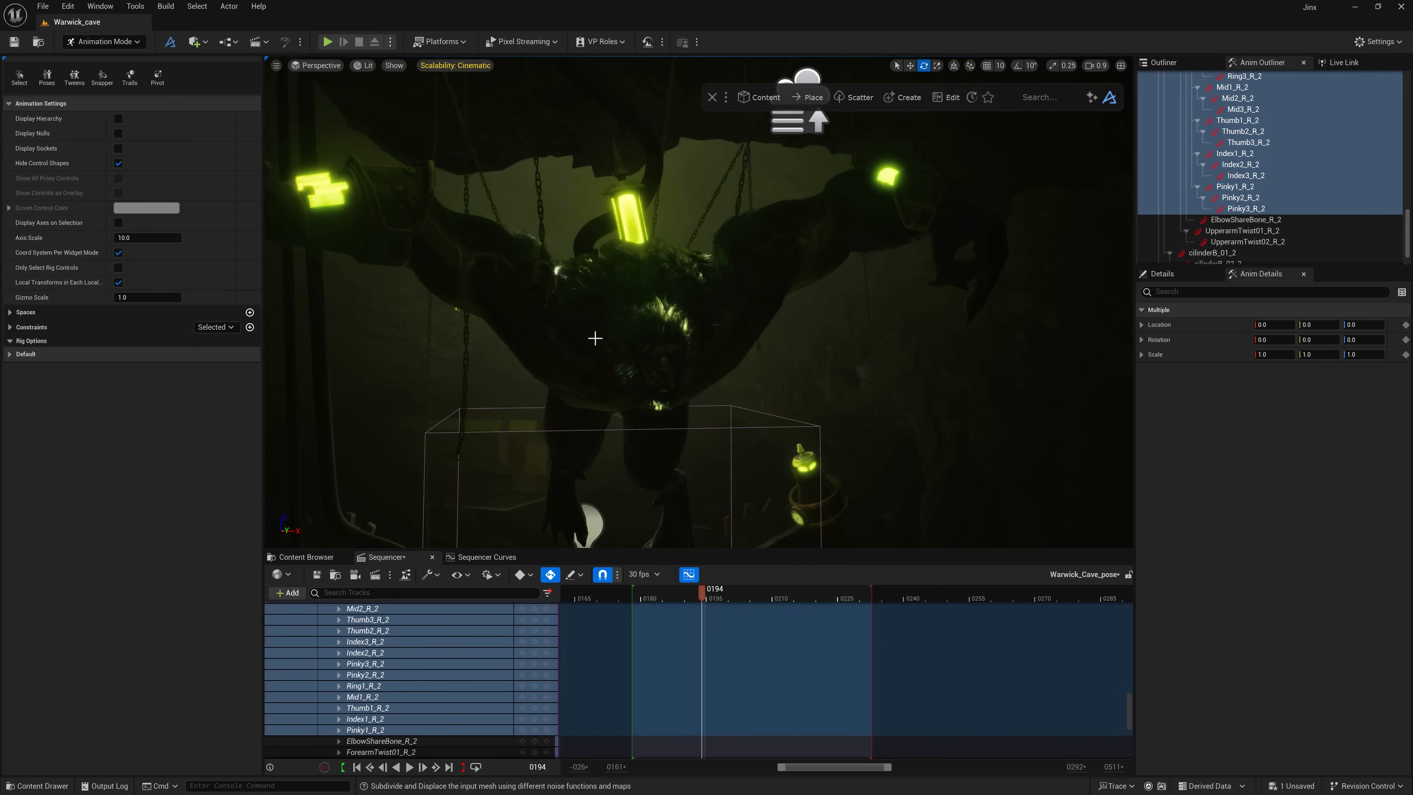
pyautogui.moveTo(636, 593); pyautogui.dragTo(628, 611)
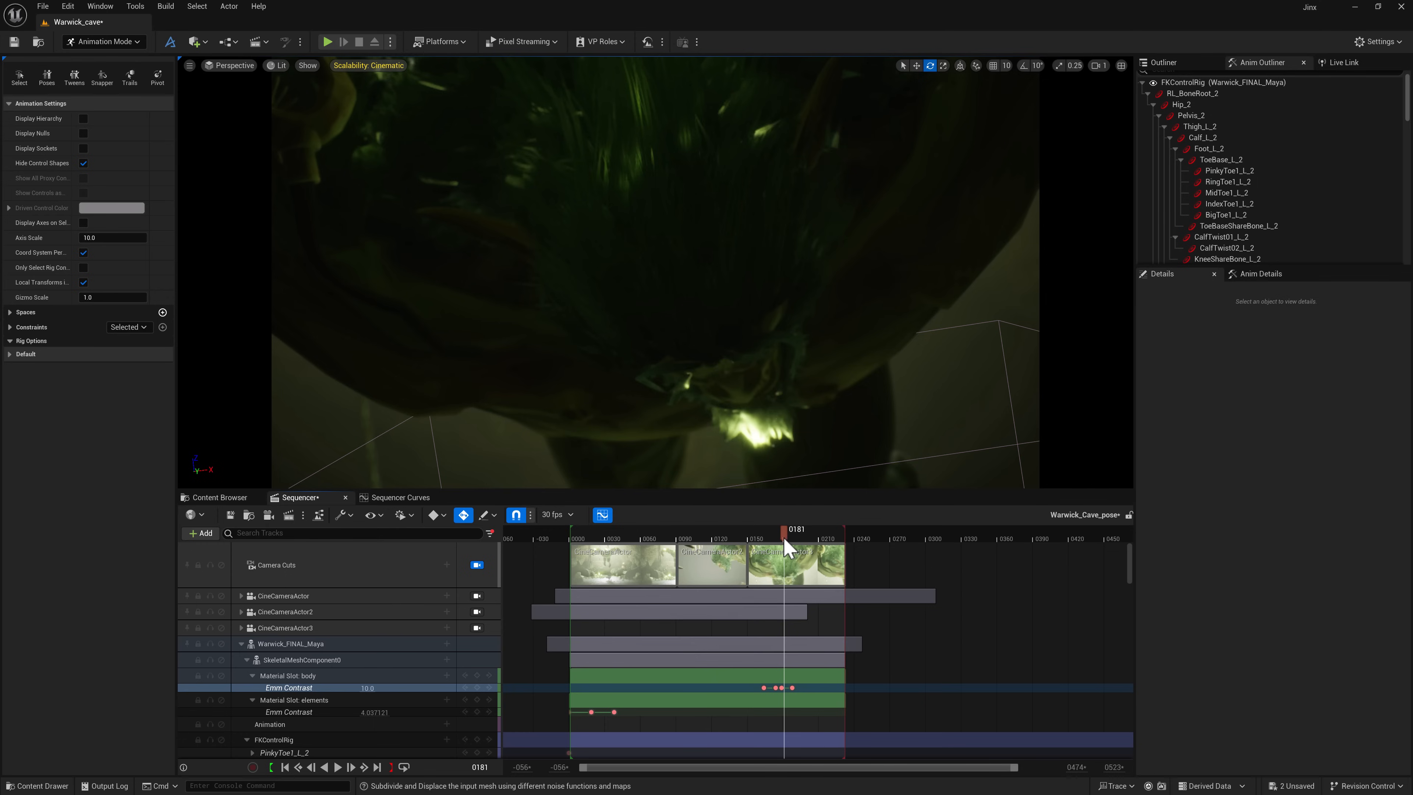
# - Review the body material's Emm Contrast keys by scrubbing to frame 187 and playing the sequence
pyautogui.moveTo(783, 537); pyautogui.dragTo(792, 536)
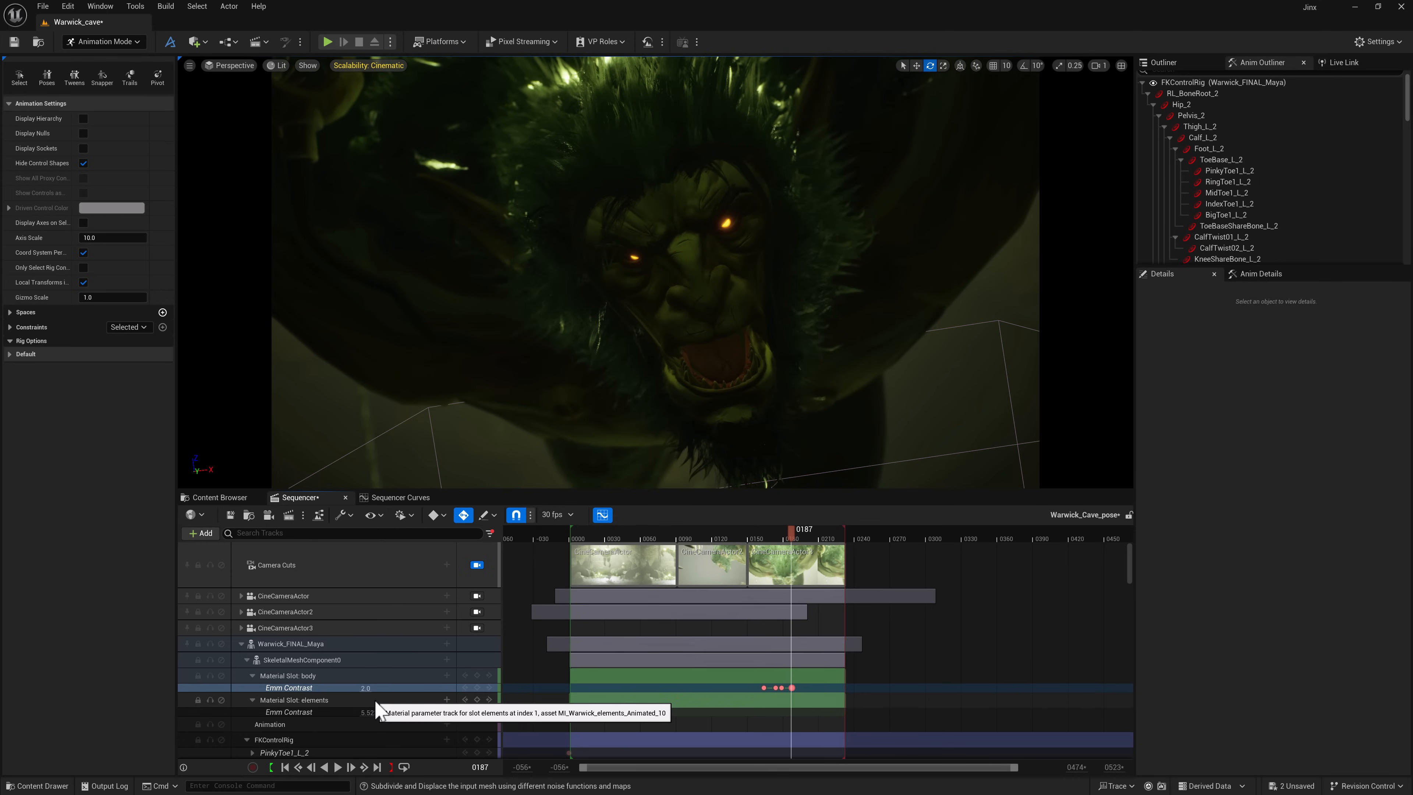
pyautogui.press('space')
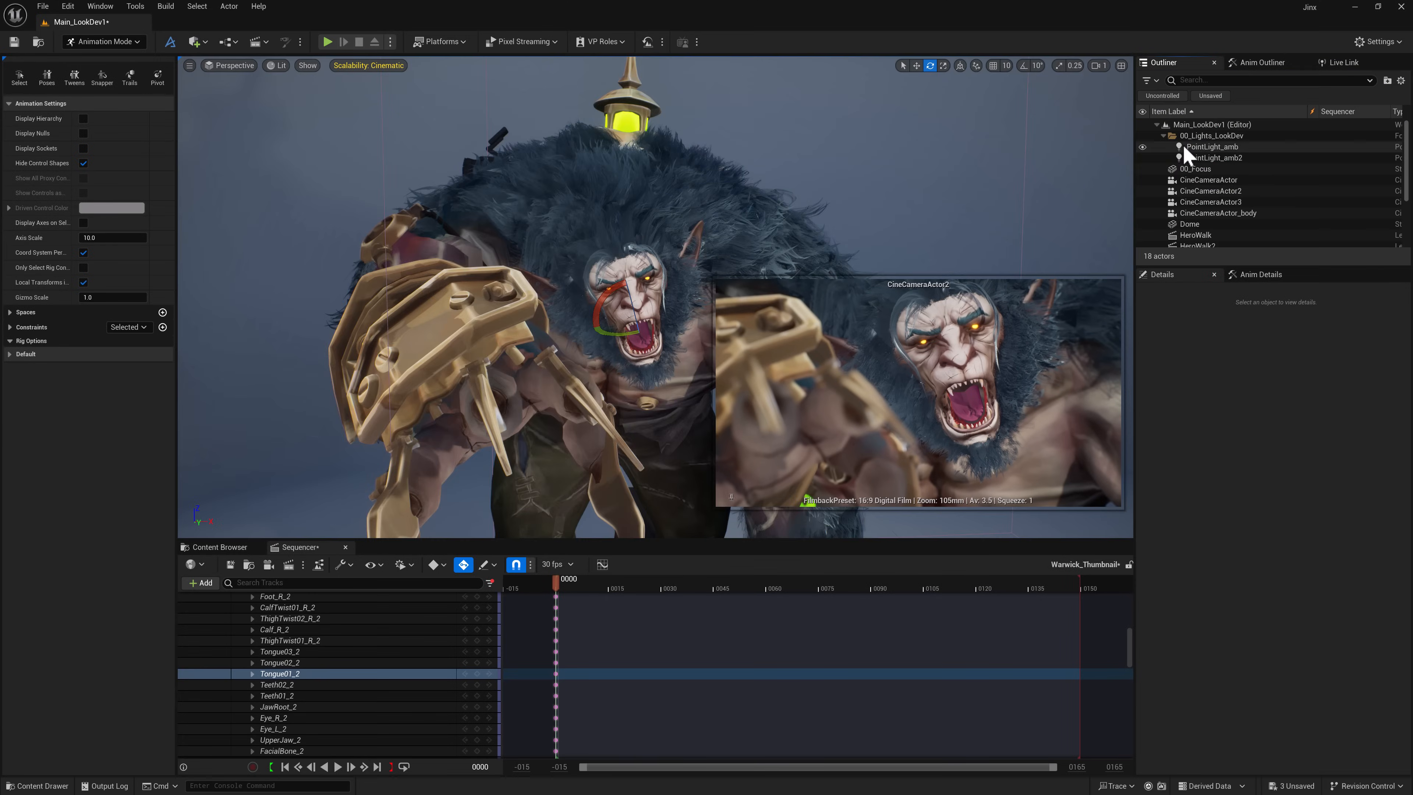
# - Hide the PointLight_amb light to take its contribution out of the scene
pyautogui.click(1143, 146)
pyautogui.click(1142, 147)
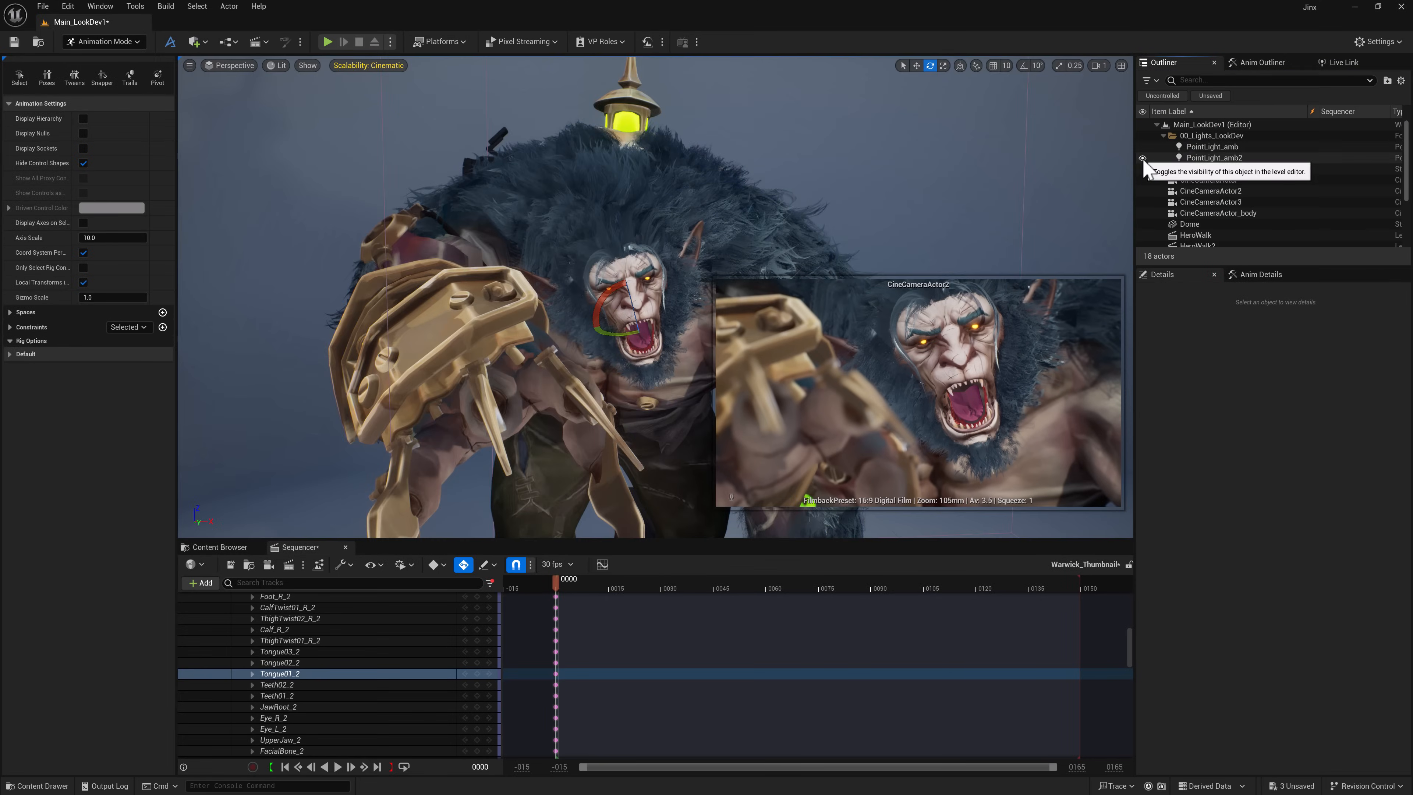
pyautogui.click(1143, 147)
# - Duplicate the ambient point light, adjust the copy's intensity, and toggle the point lights to compare the lighting
pyautogui.click(1233, 147)
pyautogui.hotkey('ctrl', 'd')
pyautogui.doubleClick(1250, 168)
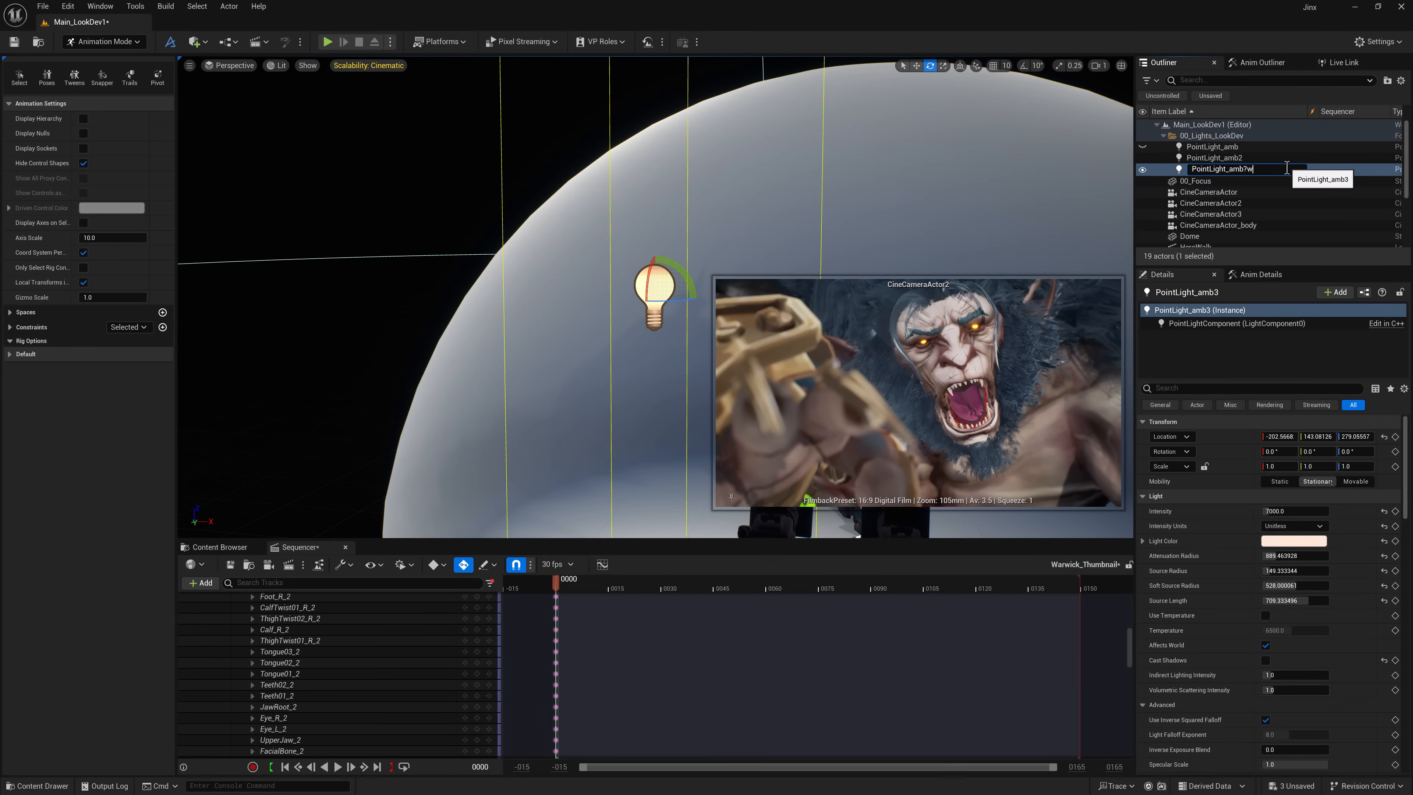
pyautogui.moveTo(1294, 511); pyautogui.dragTo(1266, 511)
pyautogui.click(1142, 158)
pyautogui.click(1142, 169)
pyautogui.moveTo(556, 278); pyautogui.dragTo(489, 334, button='right')
# - Delete the duplicated point light and hide PointLight_amb2
pyautogui.click(1142, 158)
pyautogui.press('Delete')
pyautogui.click(1142, 158)
pyautogui.click(198, 44)
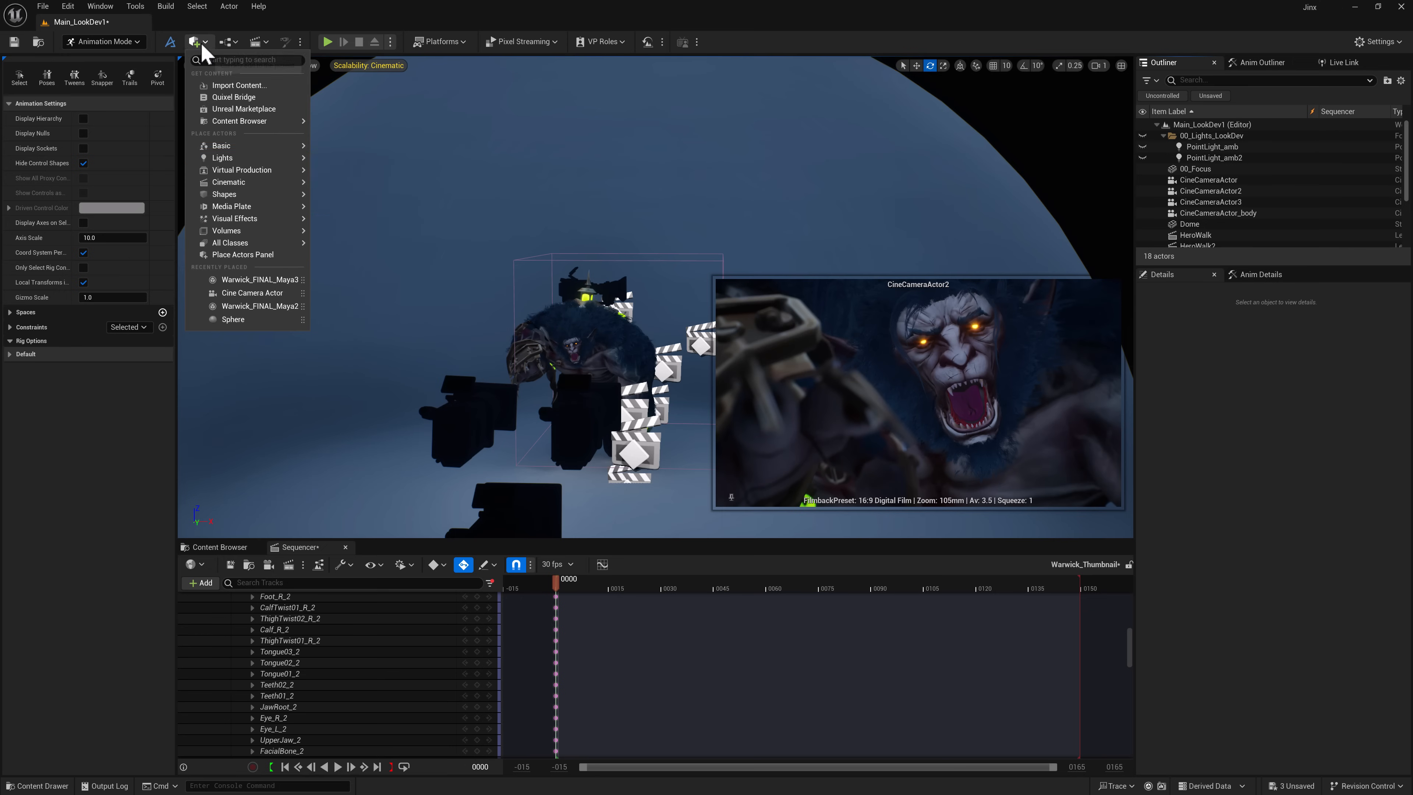
pyautogui.moveTo(222, 157)
pyautogui.click(351, 158)
pyautogui.click(1227, 224)
pyautogui.press('Delete')
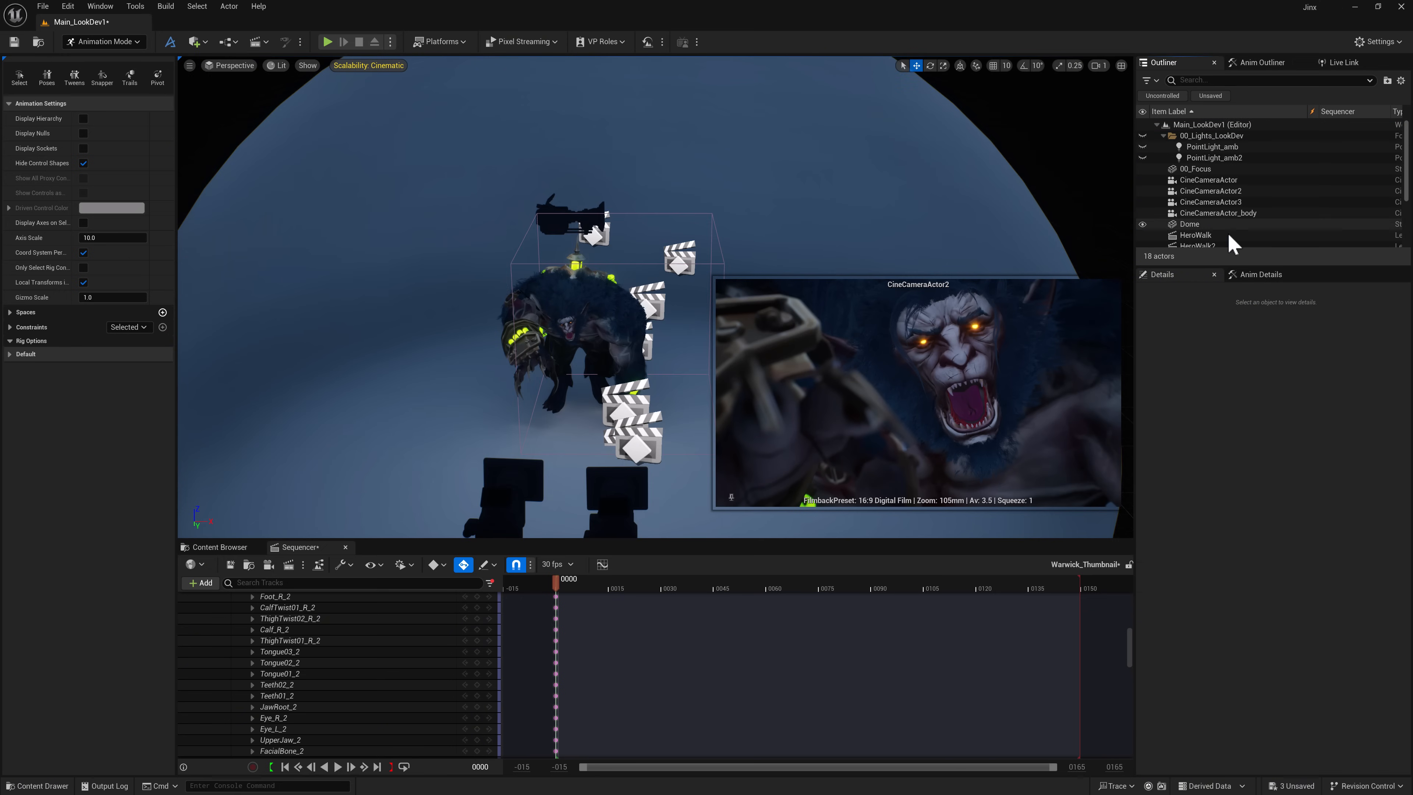
# - Add a spot light beside Warwick and rotate it to shine down on him
pyautogui.click(198, 42)
pyautogui.click(350, 188)
pyautogui.moveTo(662, 312); pyautogui.dragTo(623, 301)
pyautogui.keyDown('alt'); pyautogui.moveTo(556, 345); pyautogui.dragTo(612, 362); pyautogui.keyUp('alt')
pyautogui.moveTo(557, 334); pyautogui.dragTo(570, 350, button='right')
pyautogui.moveTo(681, 320); pyautogui.dragTo(656, 304)
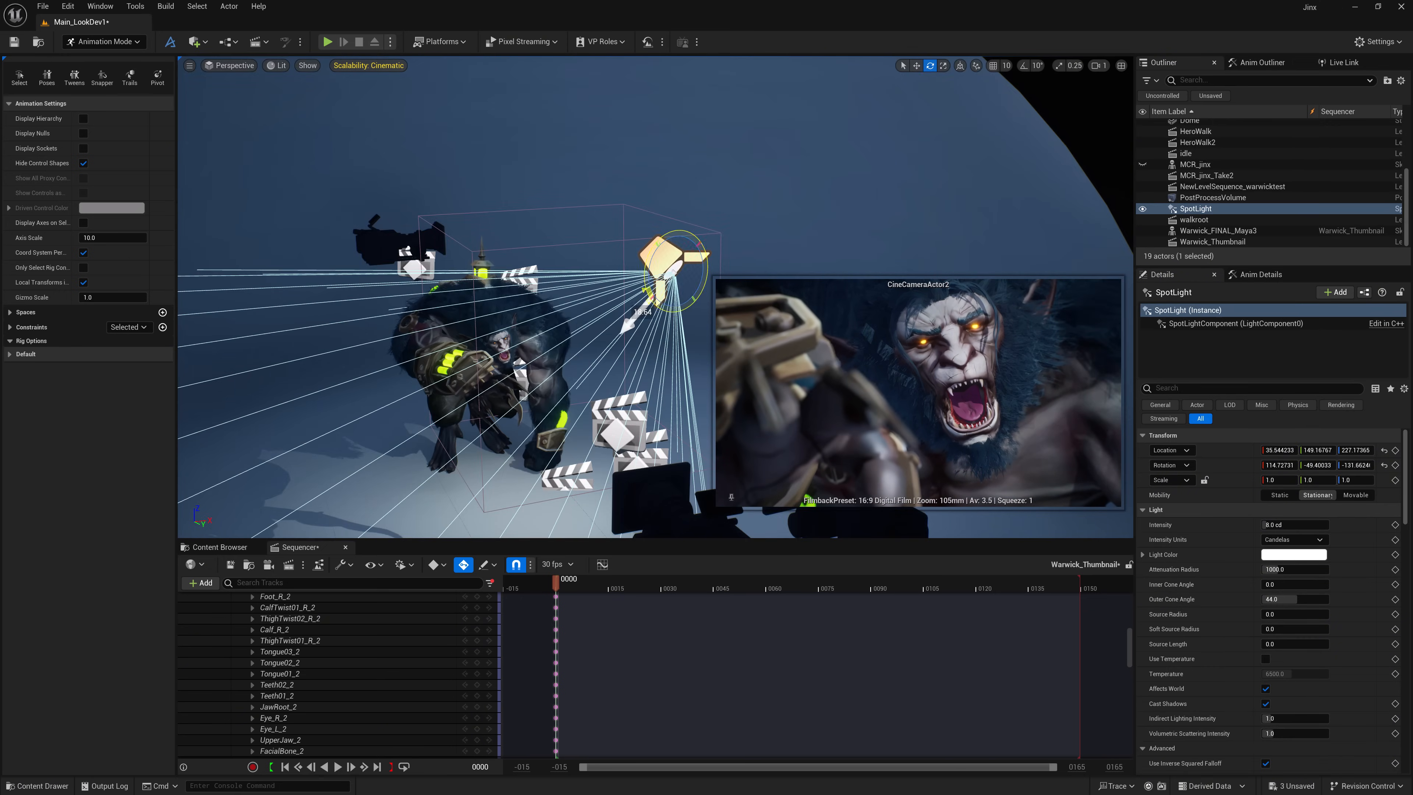
# - Move the spot light into the 00_Lights_LookDev folder and raise it high above Warwick
pyautogui.press('w')
pyautogui.click(1212, 210)
pyautogui.moveTo(676, 246); pyautogui.dragTo(677, 167)
# - Compare the lighting with PointLight_amb shown and hidden, and tint the spot light a very pale cyan
pyautogui.click(1143, 147)
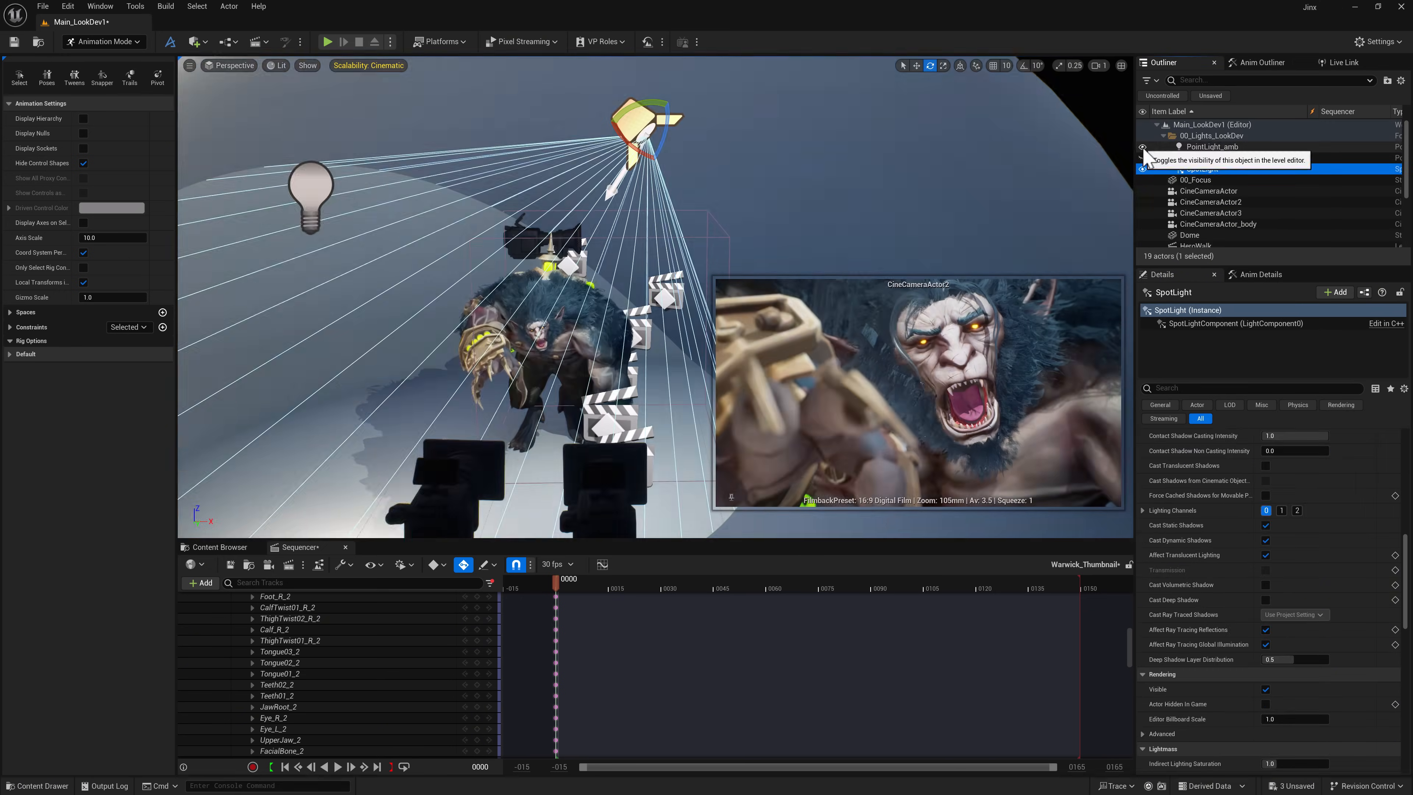
pyautogui.click(1143, 147)
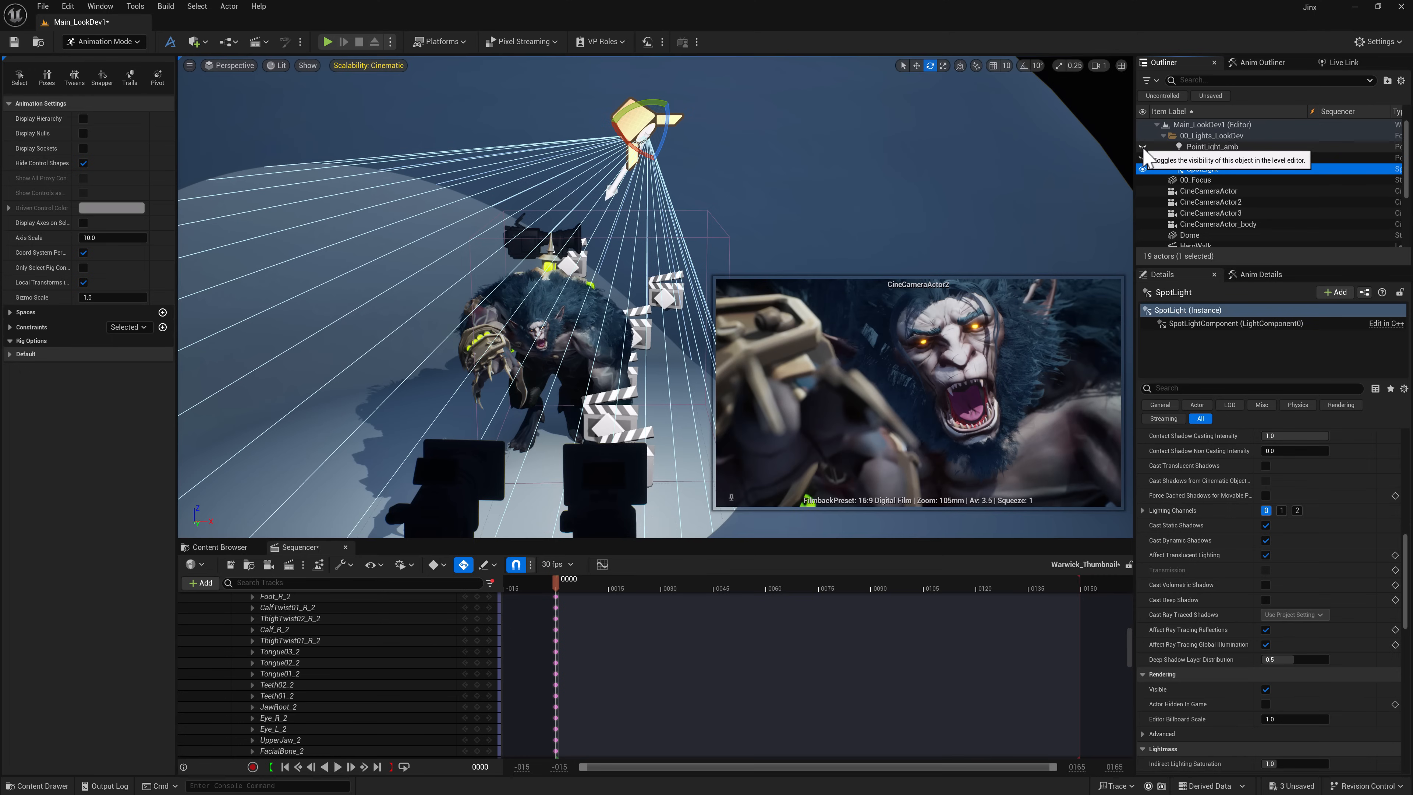
pyautogui.click(1214, 157)
pyautogui.click(1215, 168)
pyautogui.scroll(10, 1279, 584)
pyautogui.click(1295, 556)
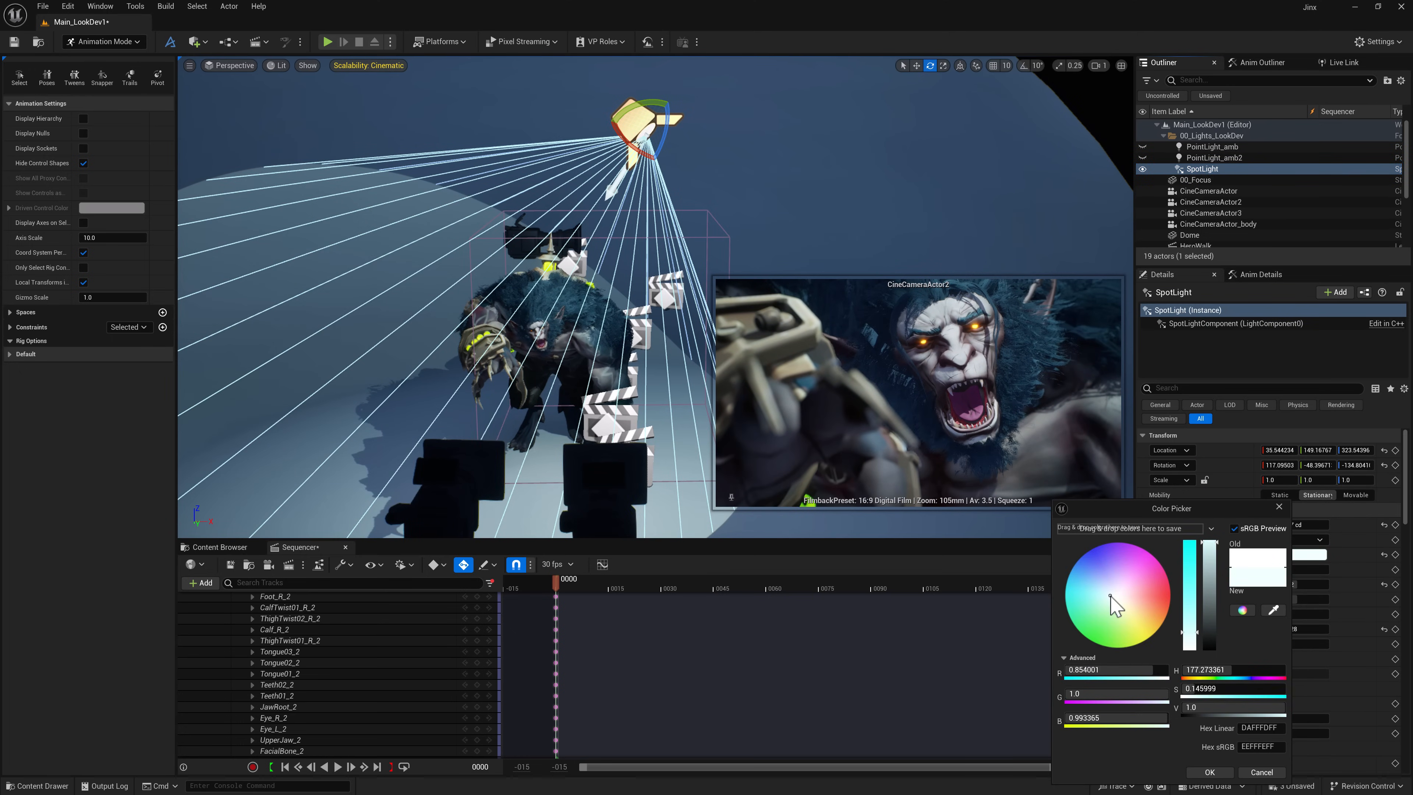
pyautogui.click(1210, 773)
# - Bring Warwick into closer view under the spot light and save the Main_LookDev1 level
pyautogui.keyDown('alt'); pyautogui.moveTo(601, 345); pyautogui.dragTo(656, 356); pyautogui.keyUp('alt')
pyautogui.moveTo(601, 345); pyautogui.dragTo(623, 334, button='right')
pyautogui.hotkey('ctrl', 's')
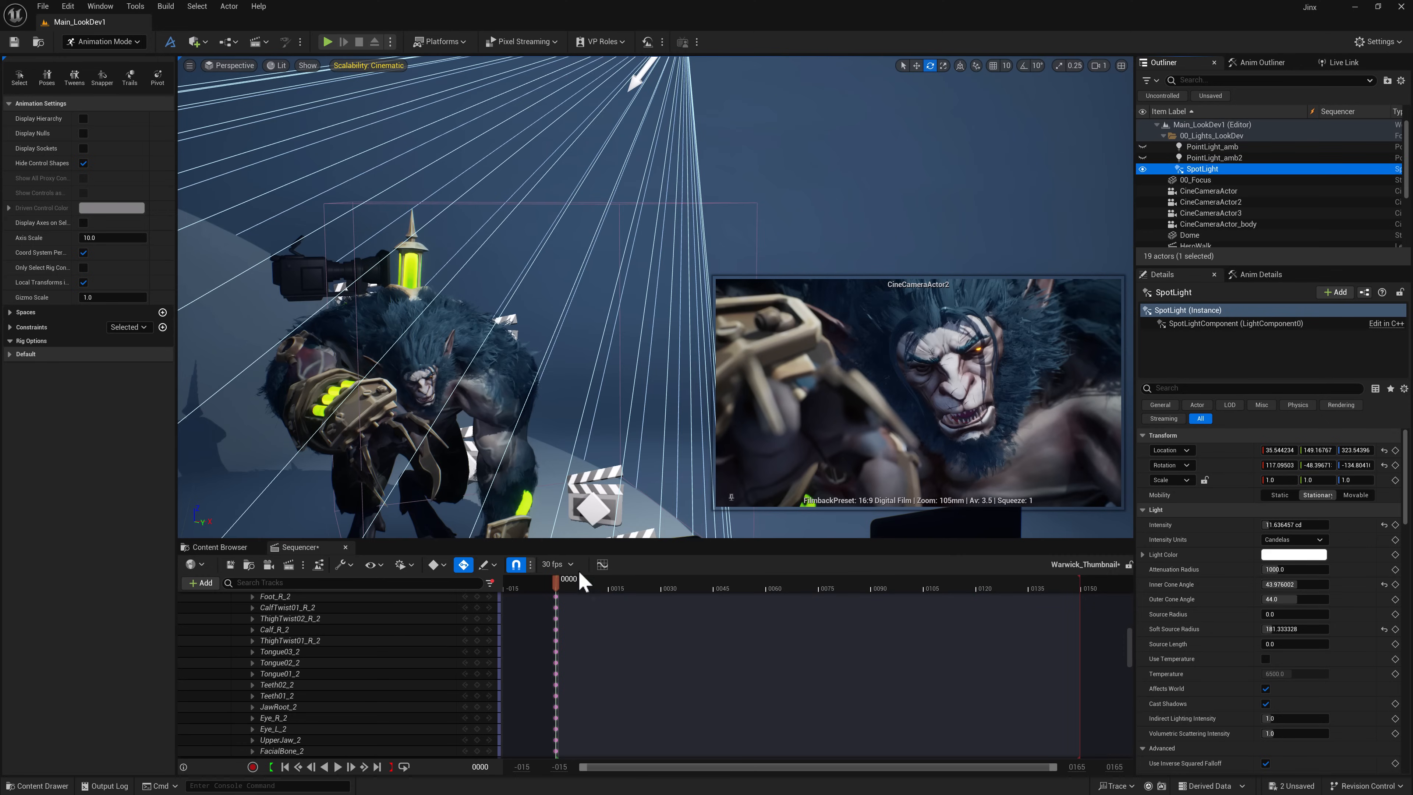
# - Rotate the Head_2 control to turn Warwick's face toward CineCameraActor2
pyautogui.click(334, 662)
pyautogui.click(1275, 63)
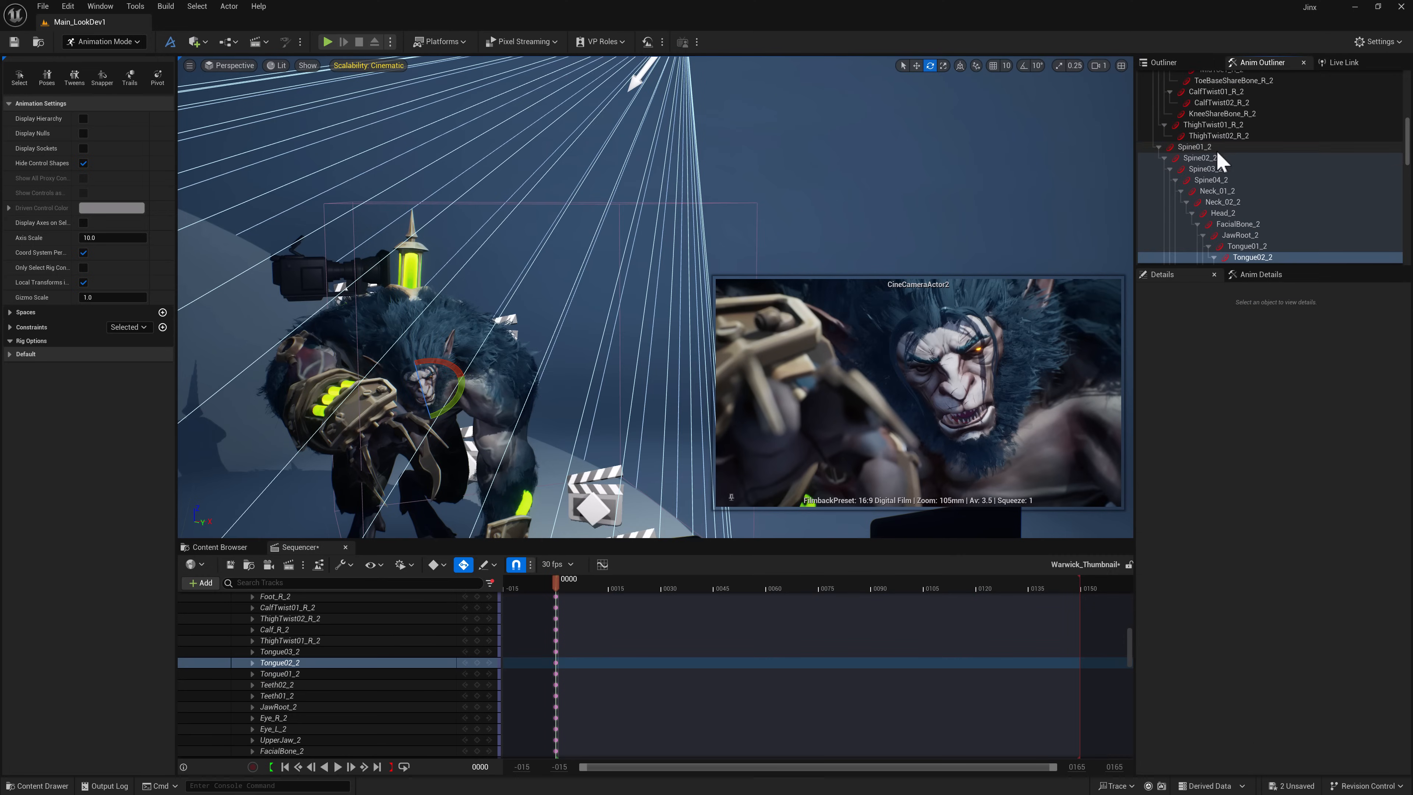
pyautogui.click(1223, 213)
pyautogui.moveTo(394, 394)
pyautogui.mouseDown()
pyautogui.moveTo(402, 364)
pyautogui.moveTo(386, 370)
pyautogui.mouseUp()
pyautogui.press('f')
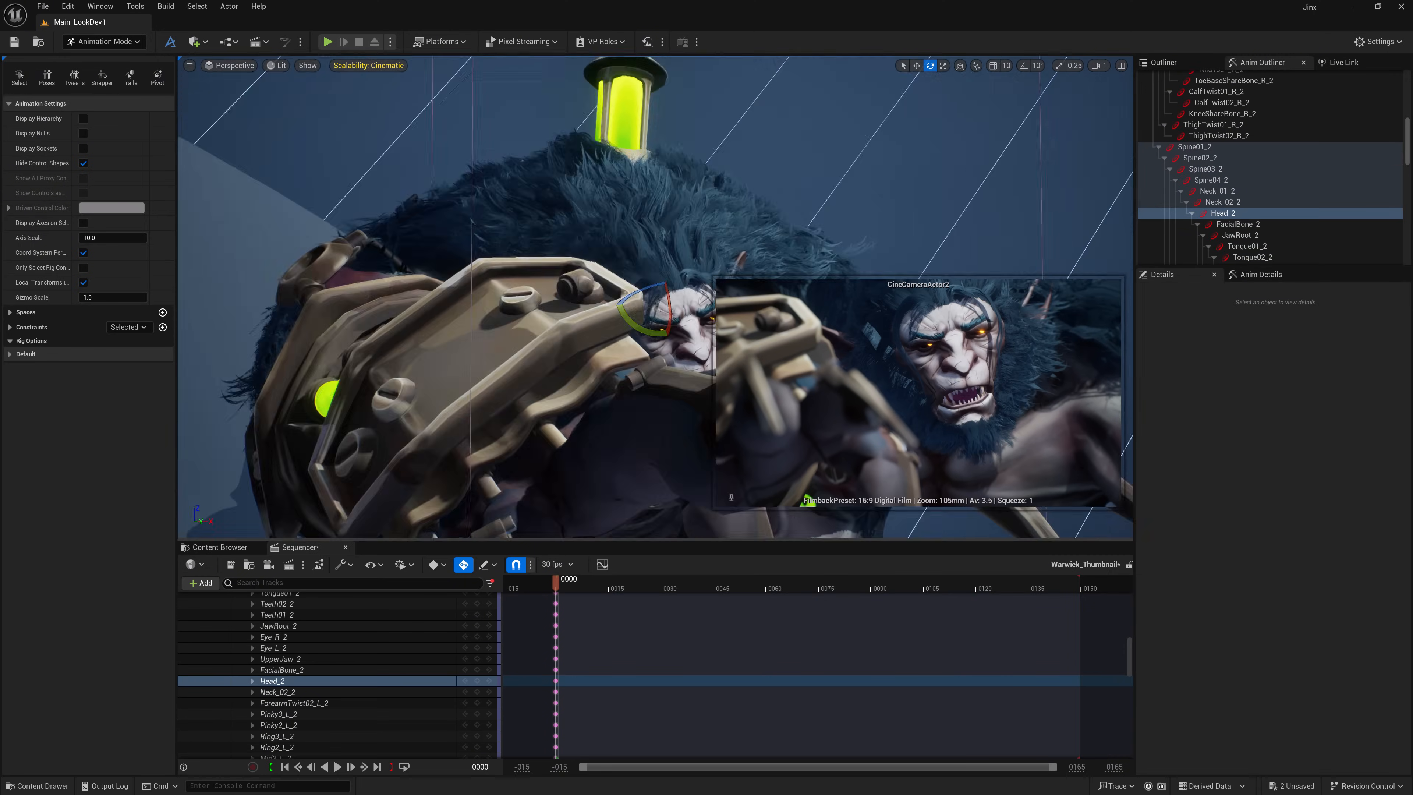
pyautogui.keyDown('alt'); pyautogui.moveTo(545, 356); pyautogui.dragTo(434, 345); pyautogui.keyUp('alt')
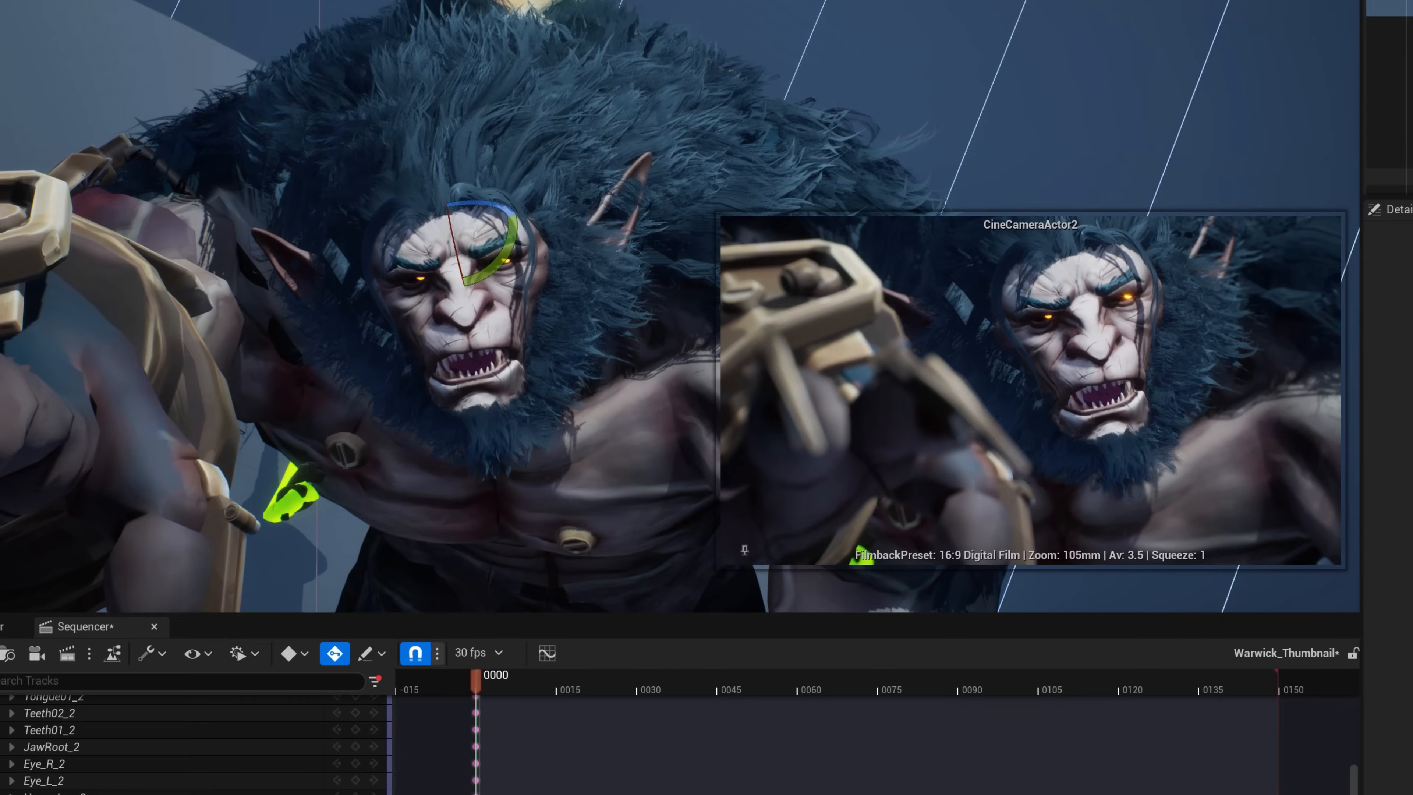
# - Rotate the Eye_R_2 and Eye_L_2 controls to aim Warwick's gaze toward the camera
pyautogui.scroll(6, 468, 278)
pyautogui.click(1235, 242)
pyautogui.moveTo(133, 380); pyautogui.dragTo(163, 388)
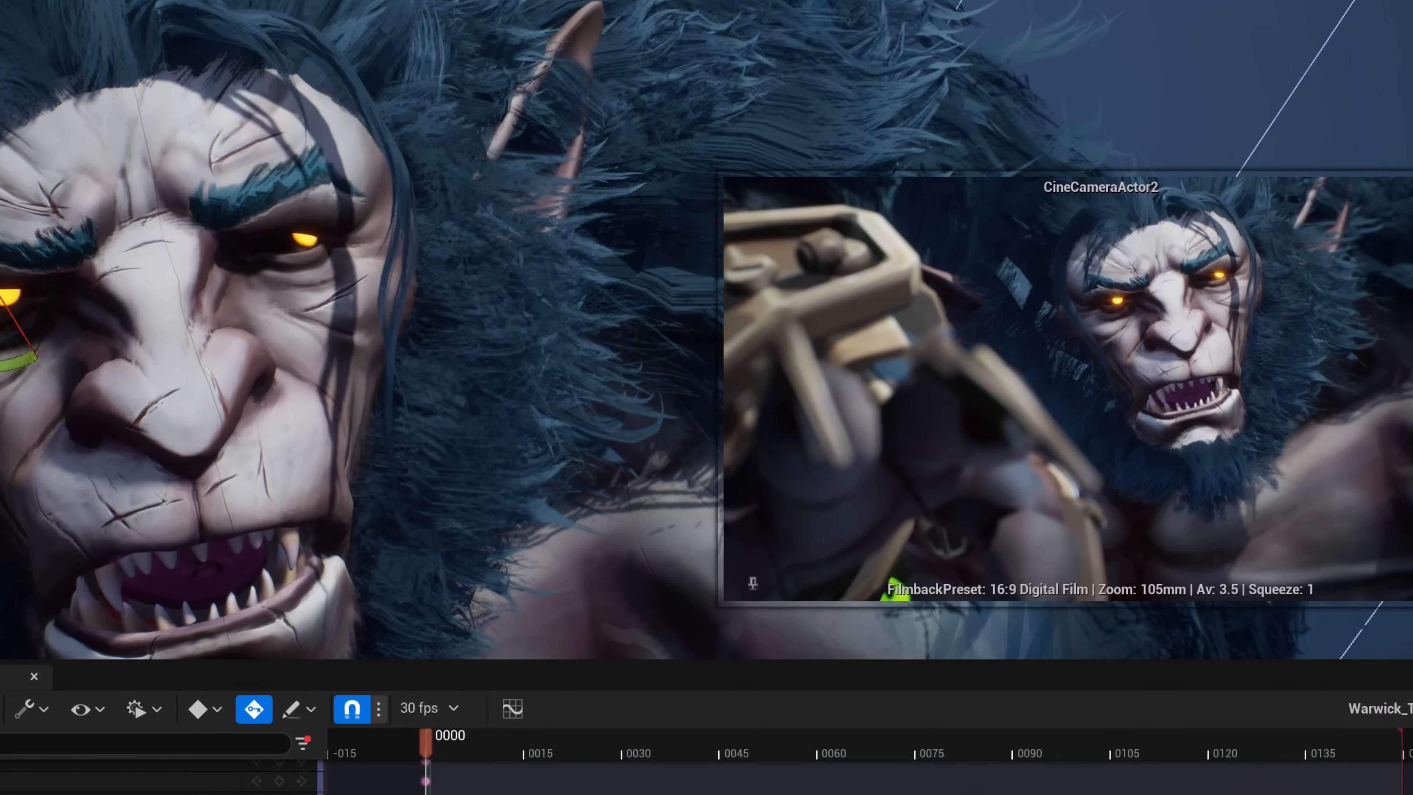
pyautogui.click(1235, 253)
pyautogui.moveTo(415, 279); pyautogui.dragTo(422, 248)
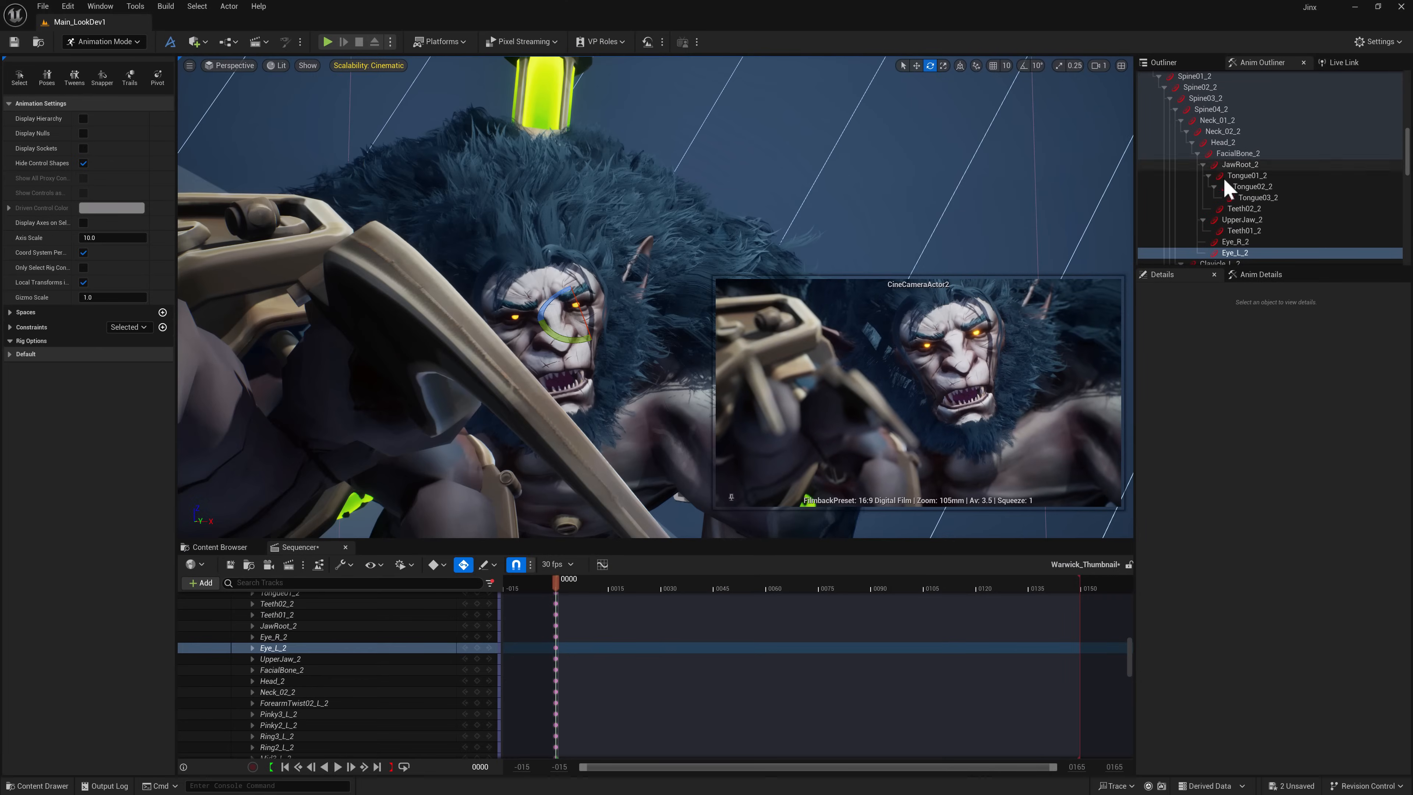
# - Pose Head_2 and JawRoot_2 into a wide-open snarl, and select the right hand's Mid1_R_2 control
pyautogui.click(1223, 142)
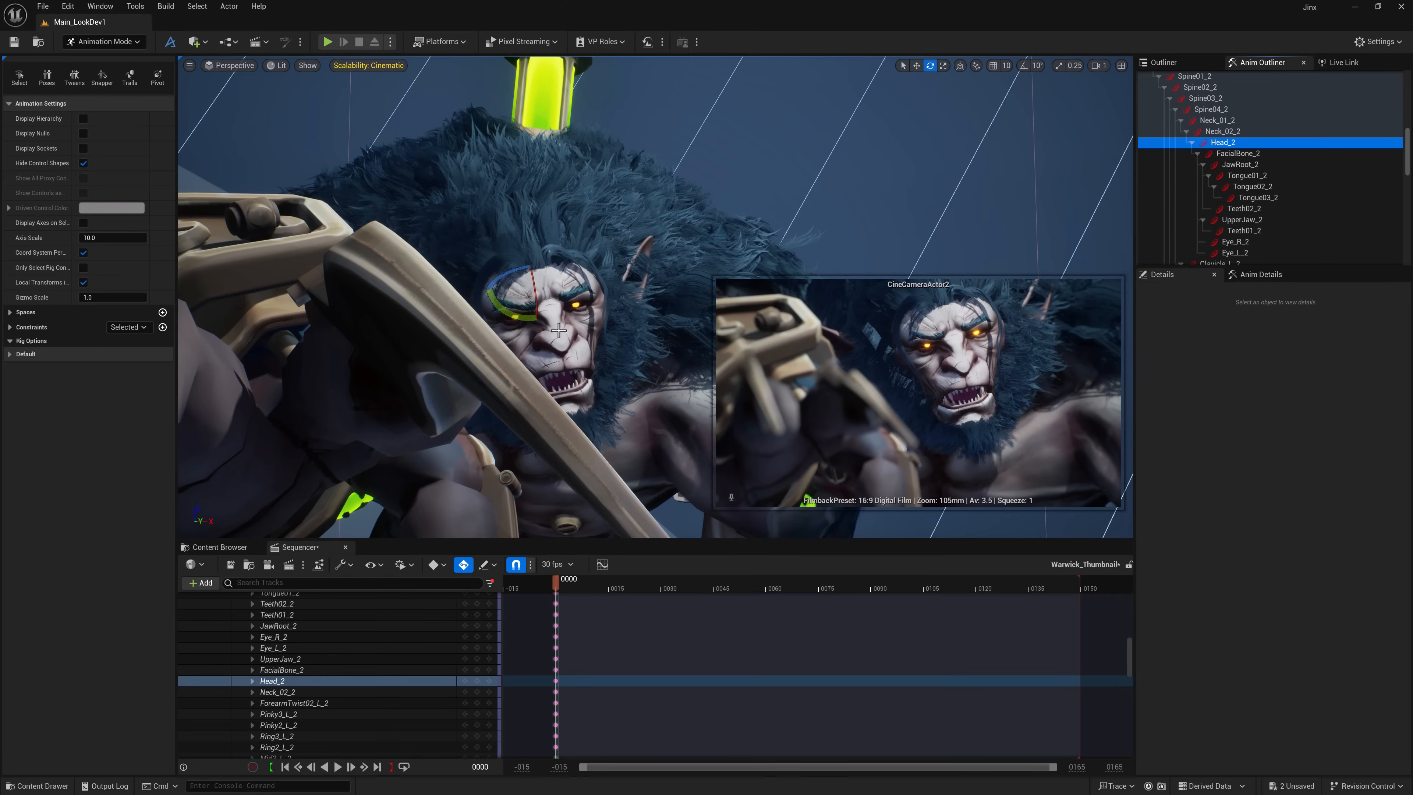
pyautogui.click(1240, 165)
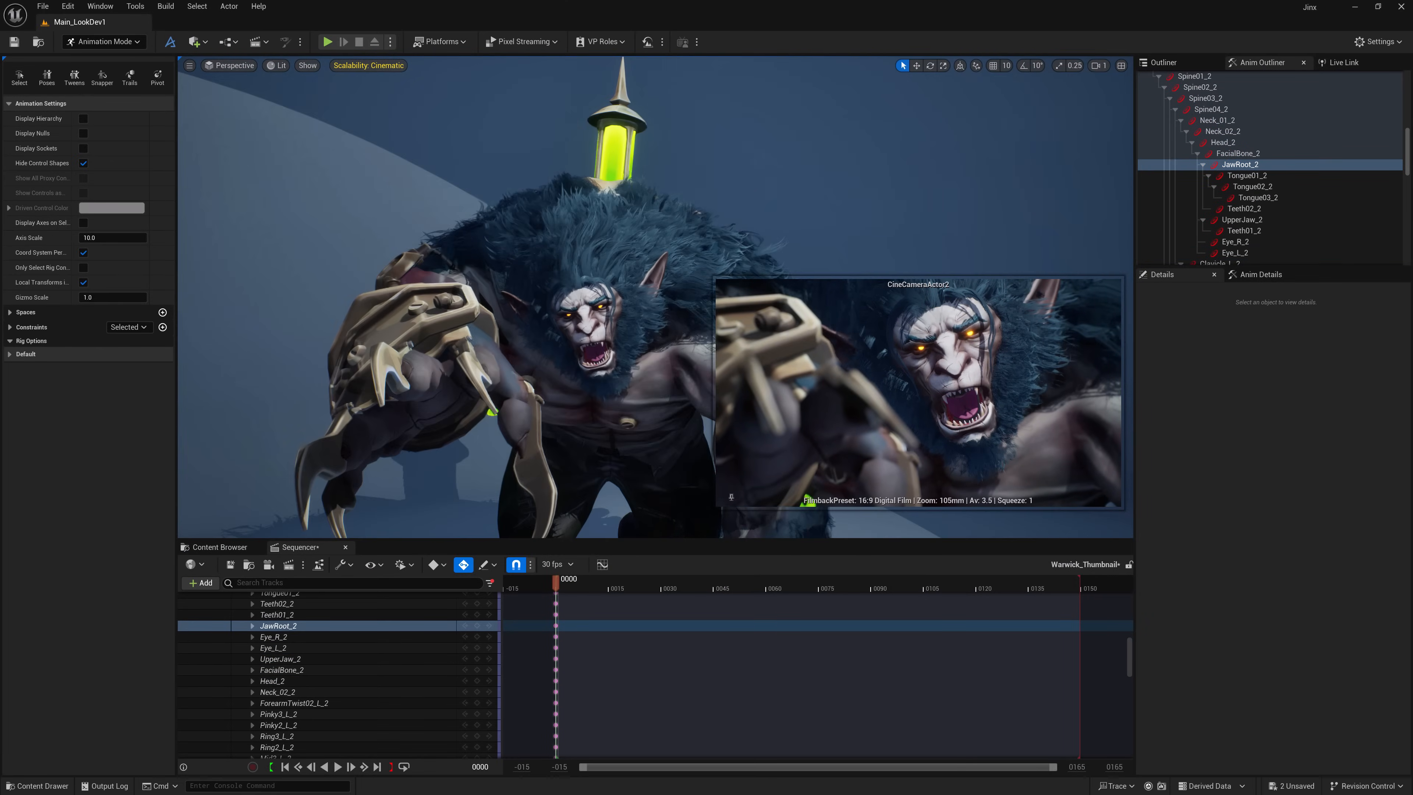
pyautogui.scroll(-10, 1252, 245)
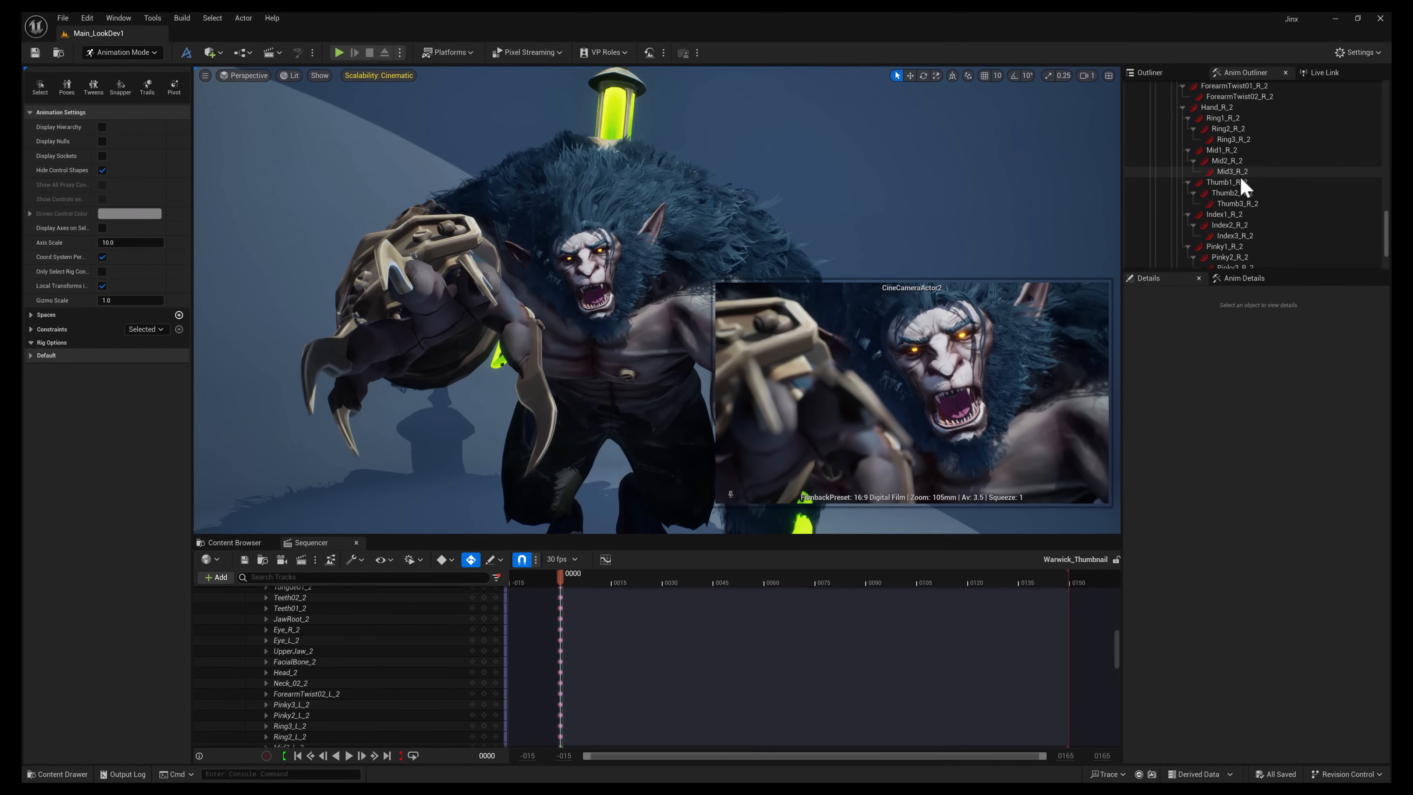
pyautogui.click(1215, 153)
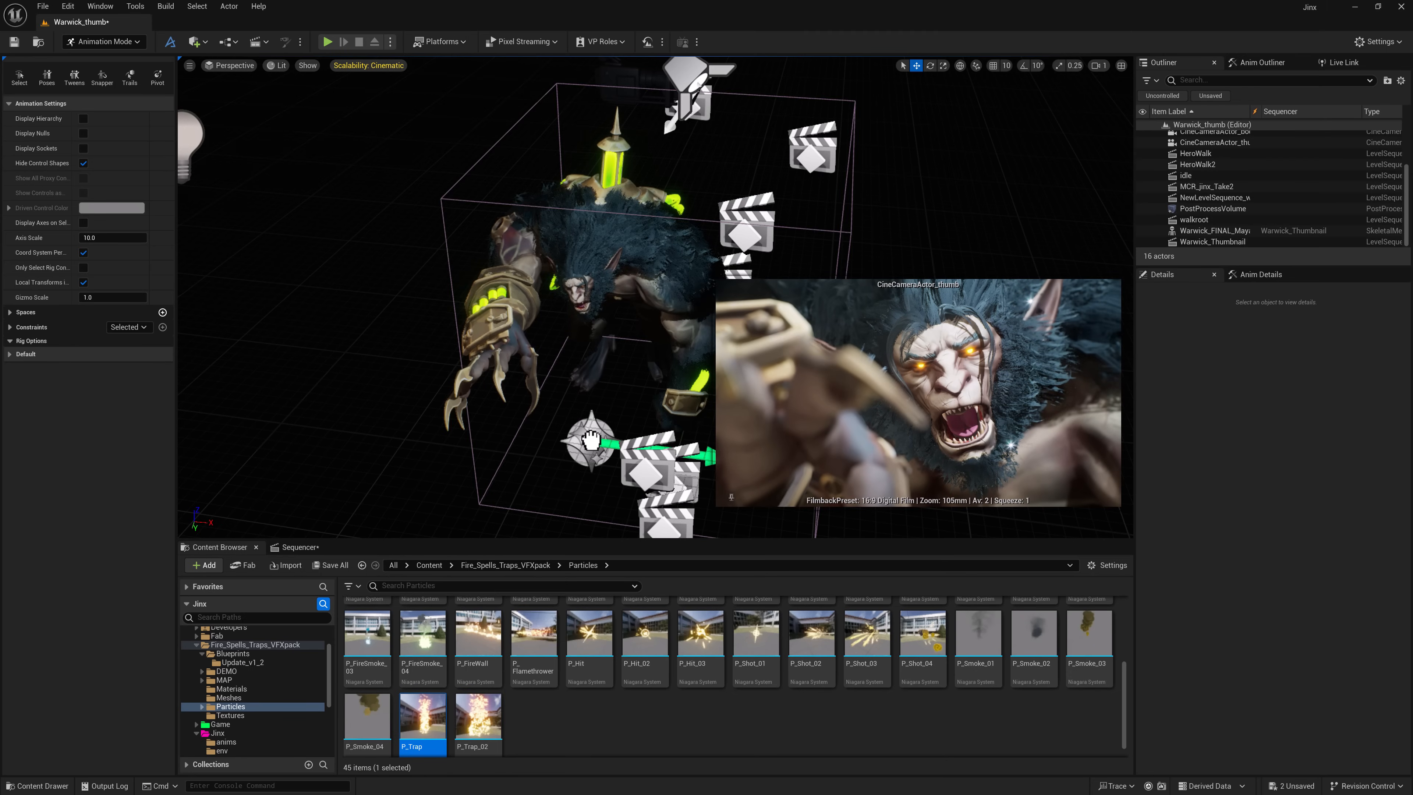
# - Place the P_Trap fire effect beneath Warwick and set CineCameraActor_thumb's current aperture to 3.0
pyautogui.moveTo(591, 440); pyautogui.dragTo(591, 441)
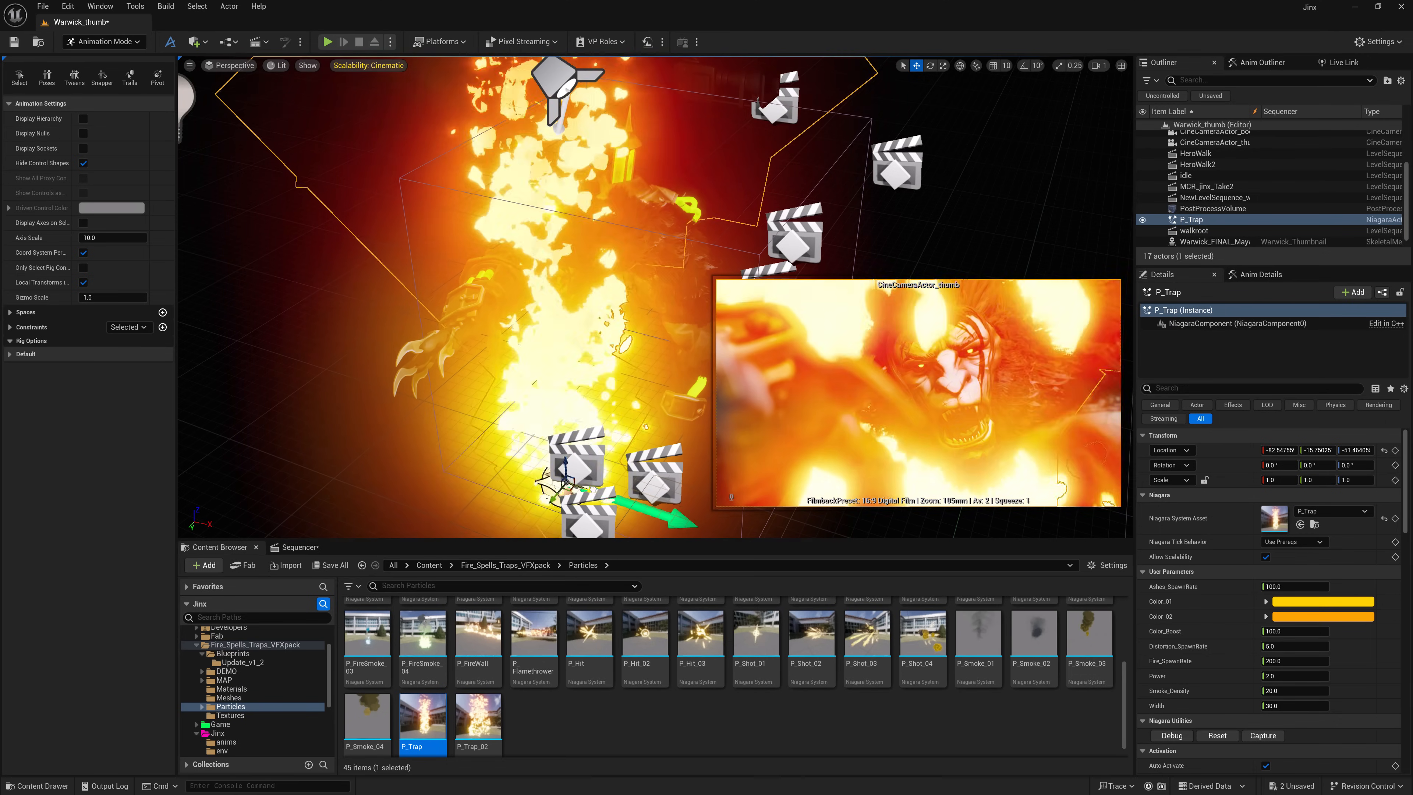
pyautogui.scroll(-10, 1397, 668)
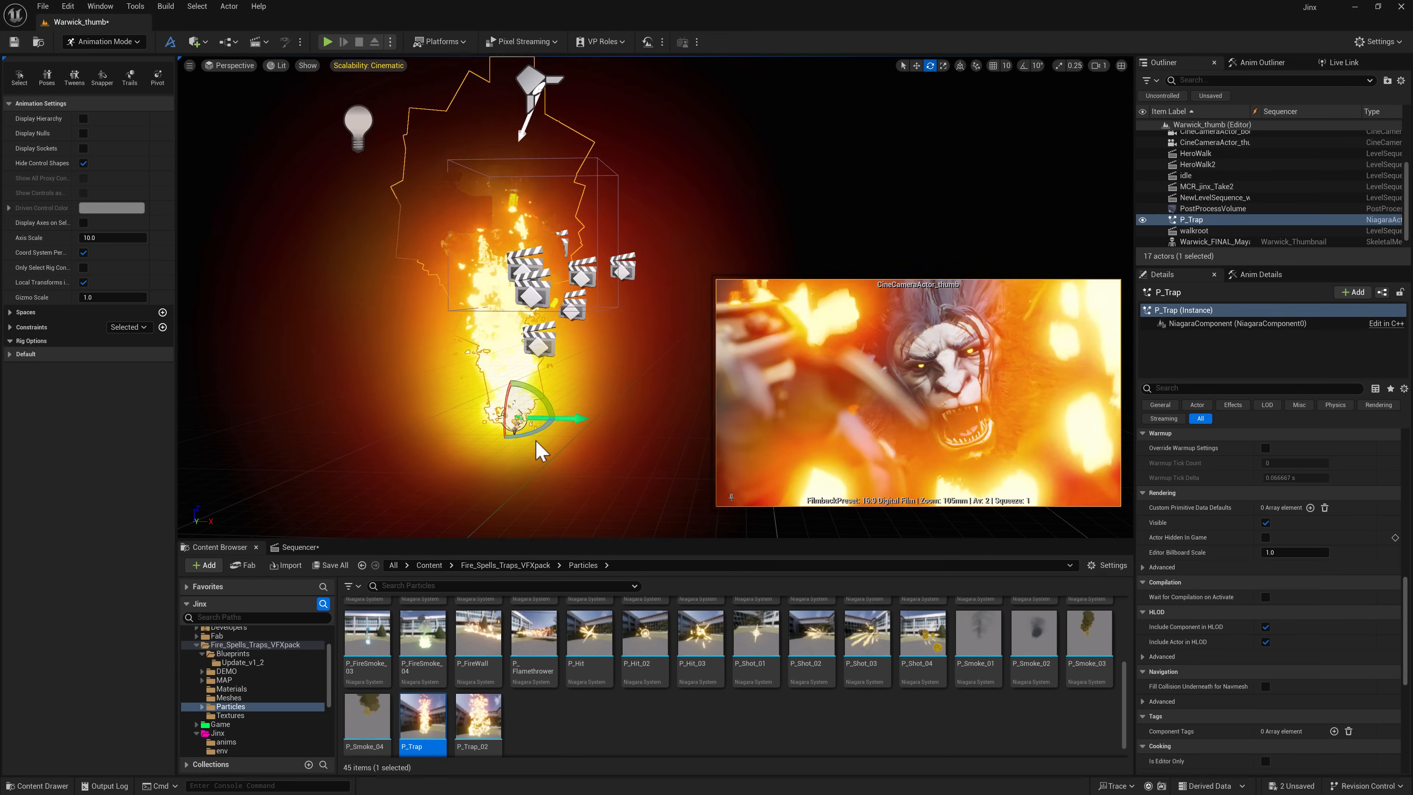
pyautogui.click(1294, 705)
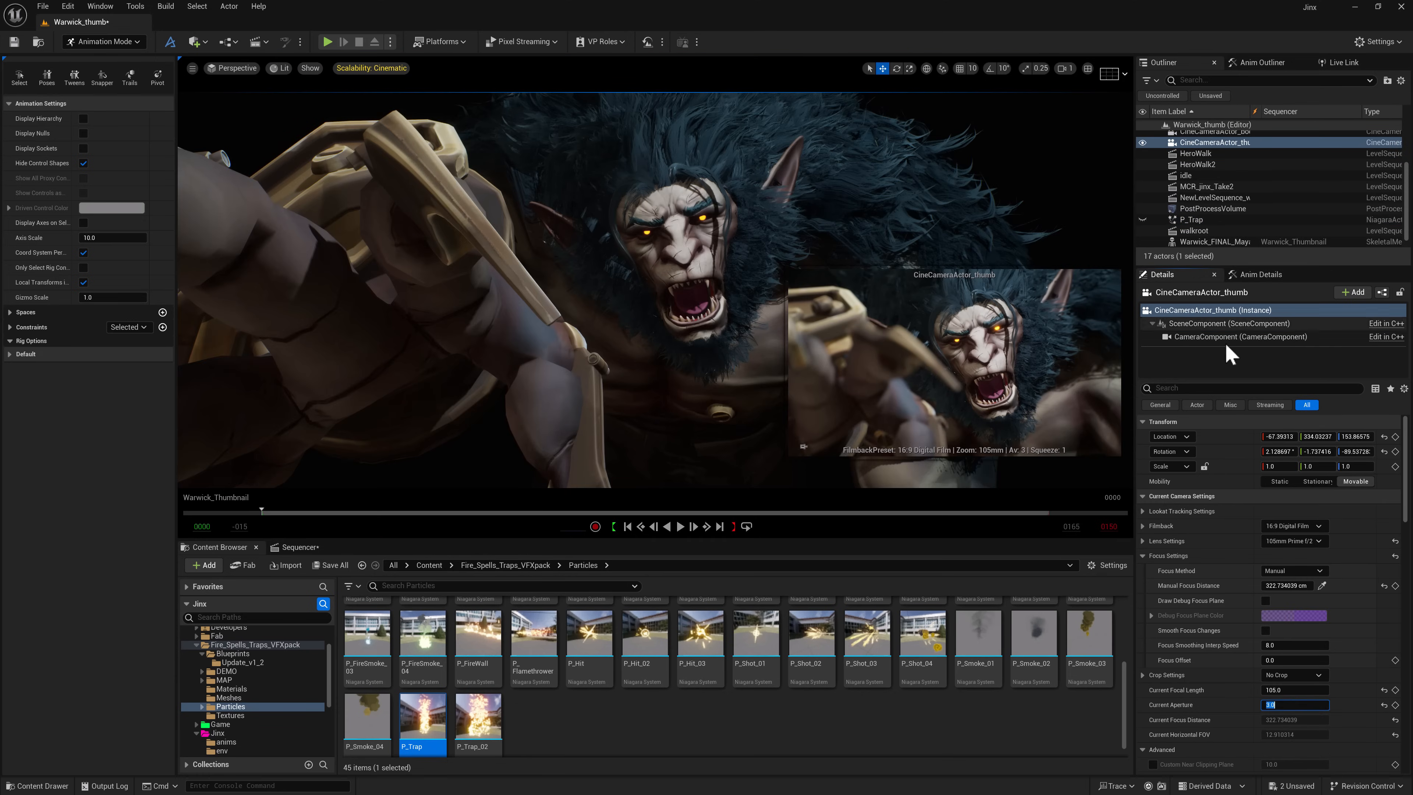
# - Show the P_Trap effect, reselect CineCameraActor_thumb, and return the viewport to the default perspective view
pyautogui.click(1143, 219)
pyautogui.click(1200, 219)
pyautogui.click(1222, 145)
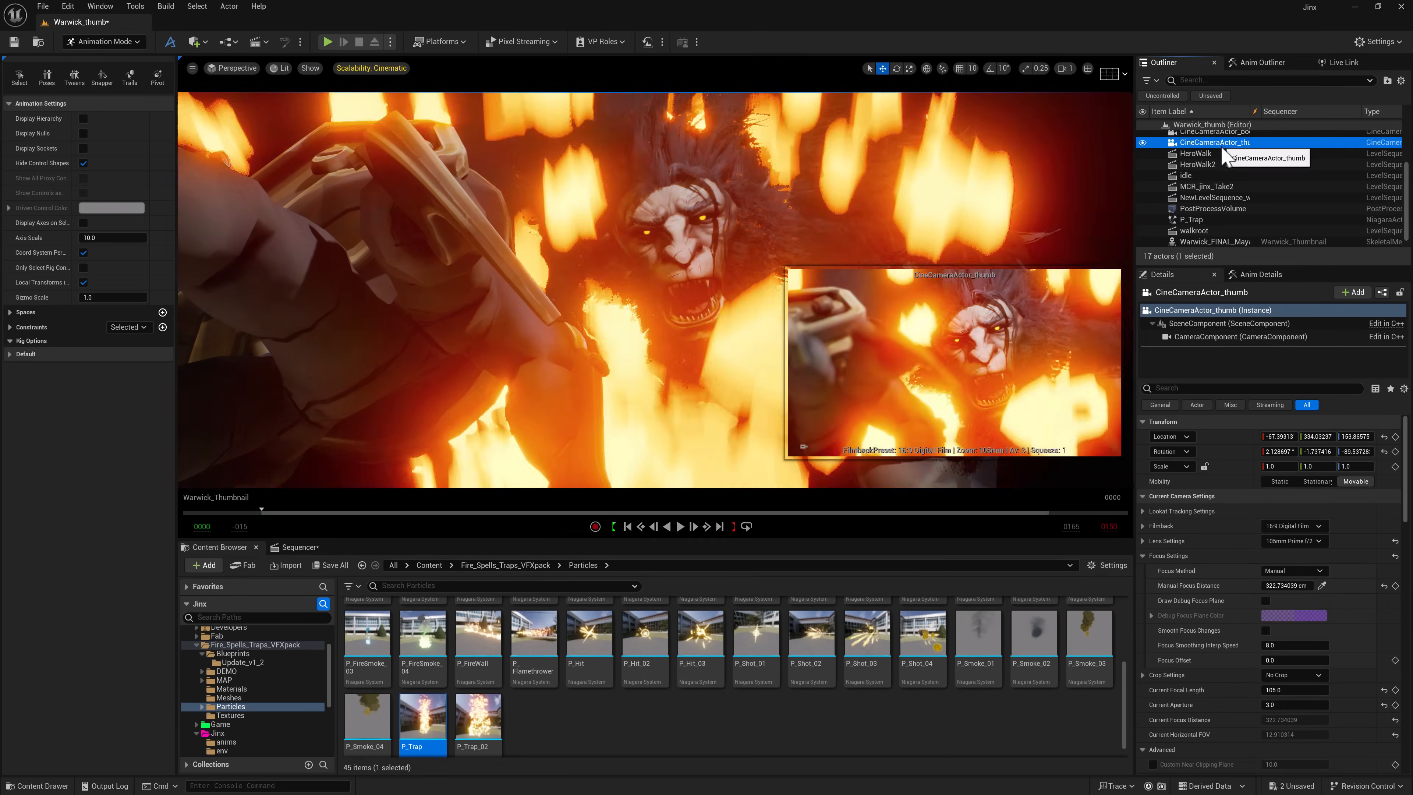
pyautogui.click(223, 69)
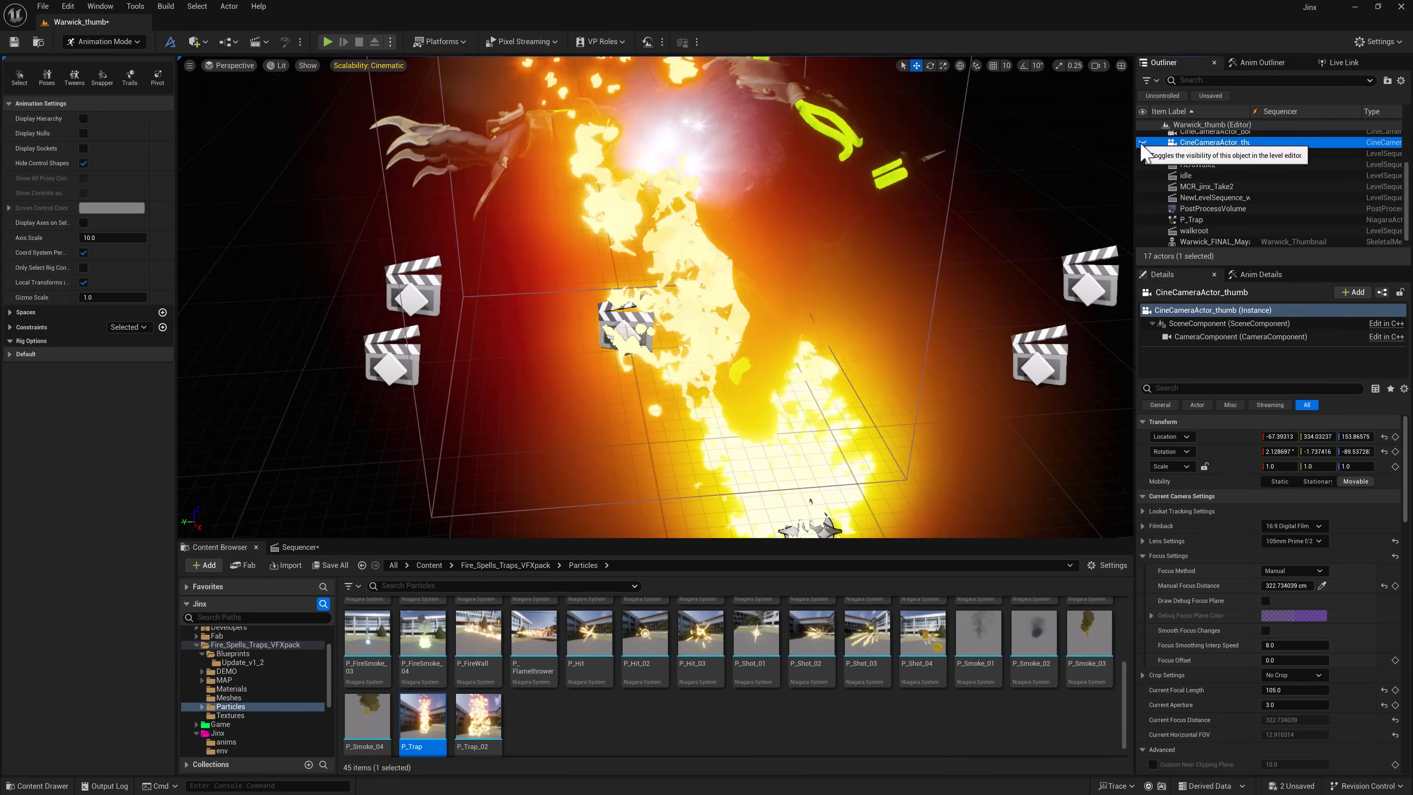
# - Try the P_Trap_02 fire effect in place of P_Trap, and delete it from the scene
pyautogui.click(1142, 210)
pyautogui.moveTo(479, 720); pyautogui.dragTo(526, 480)
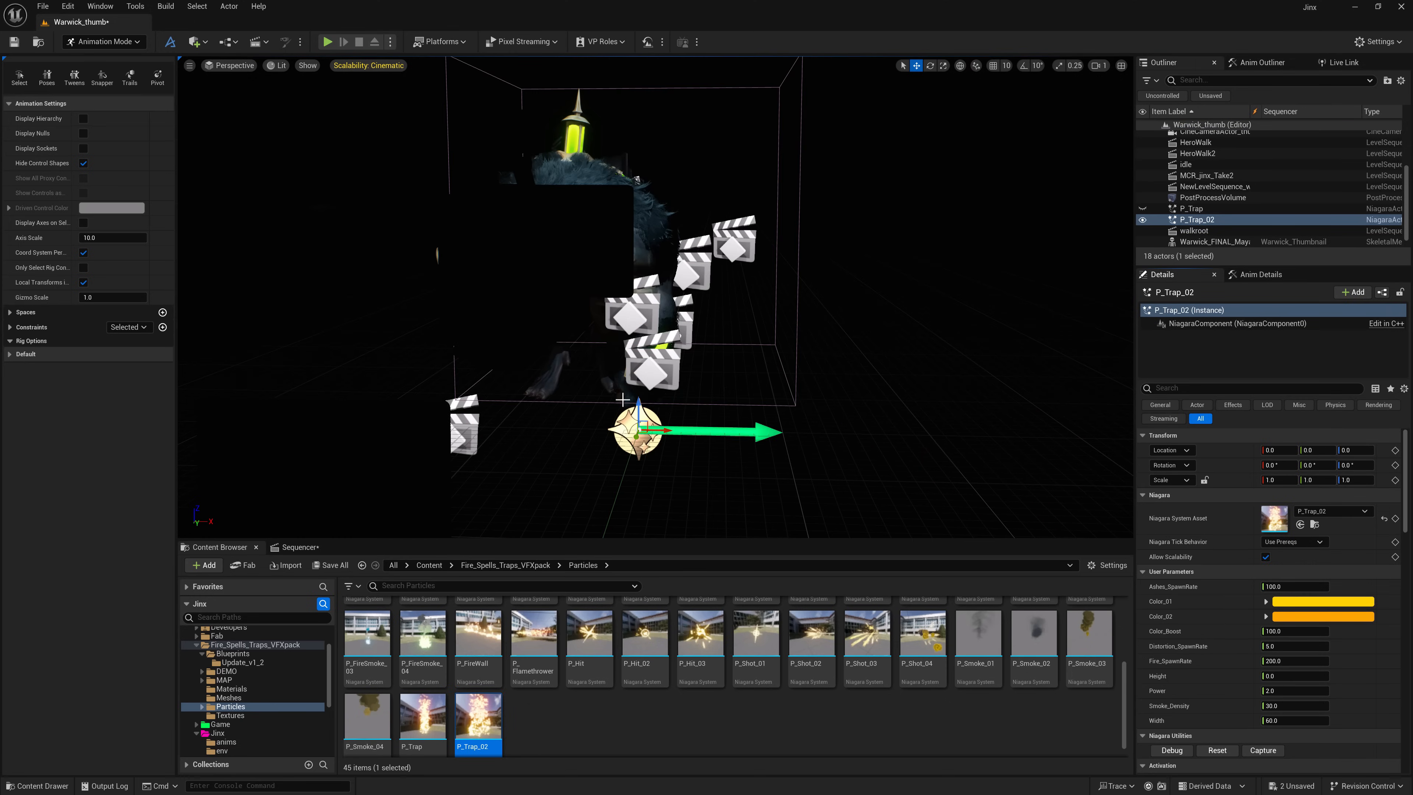
pyautogui.click(1241, 213)
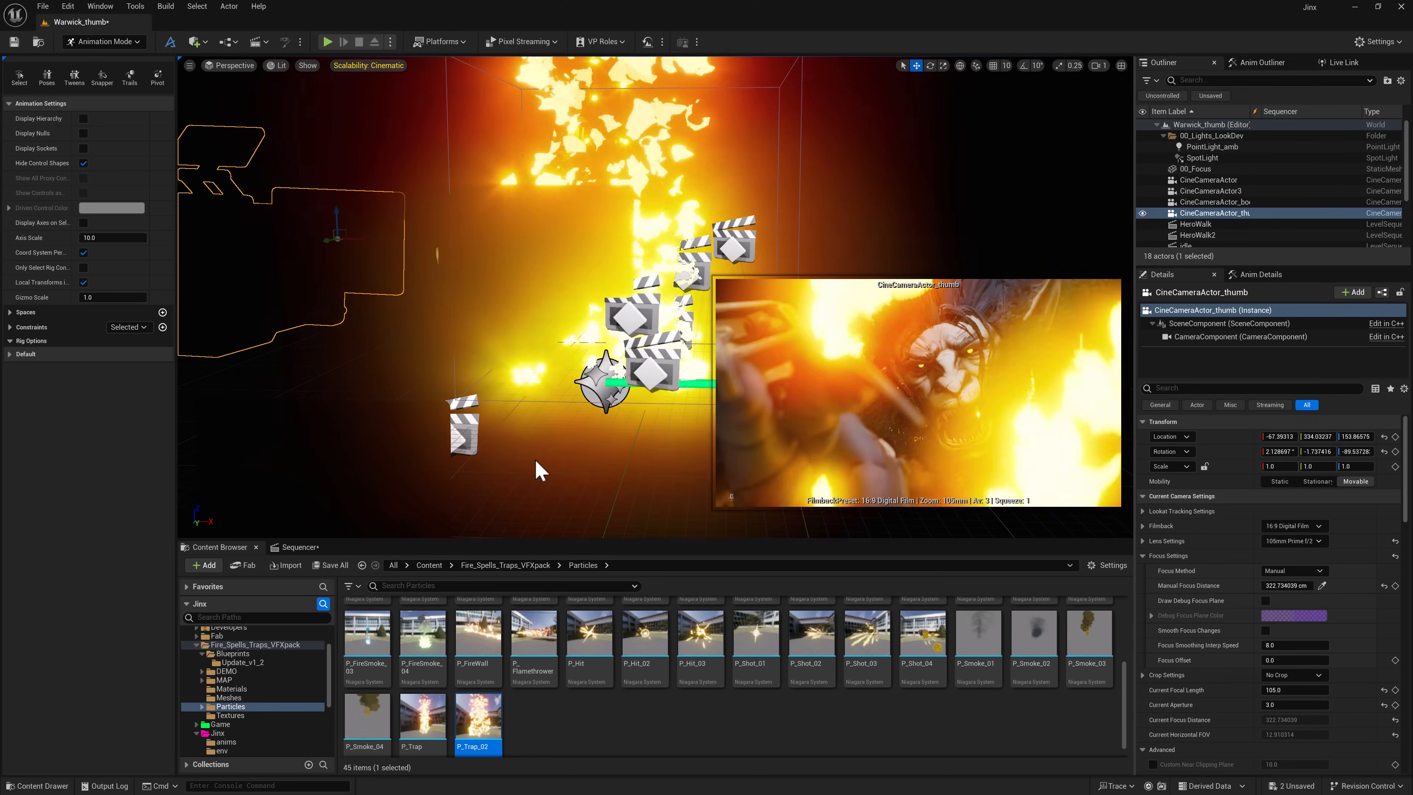
pyautogui.doubleClick(1202, 209)
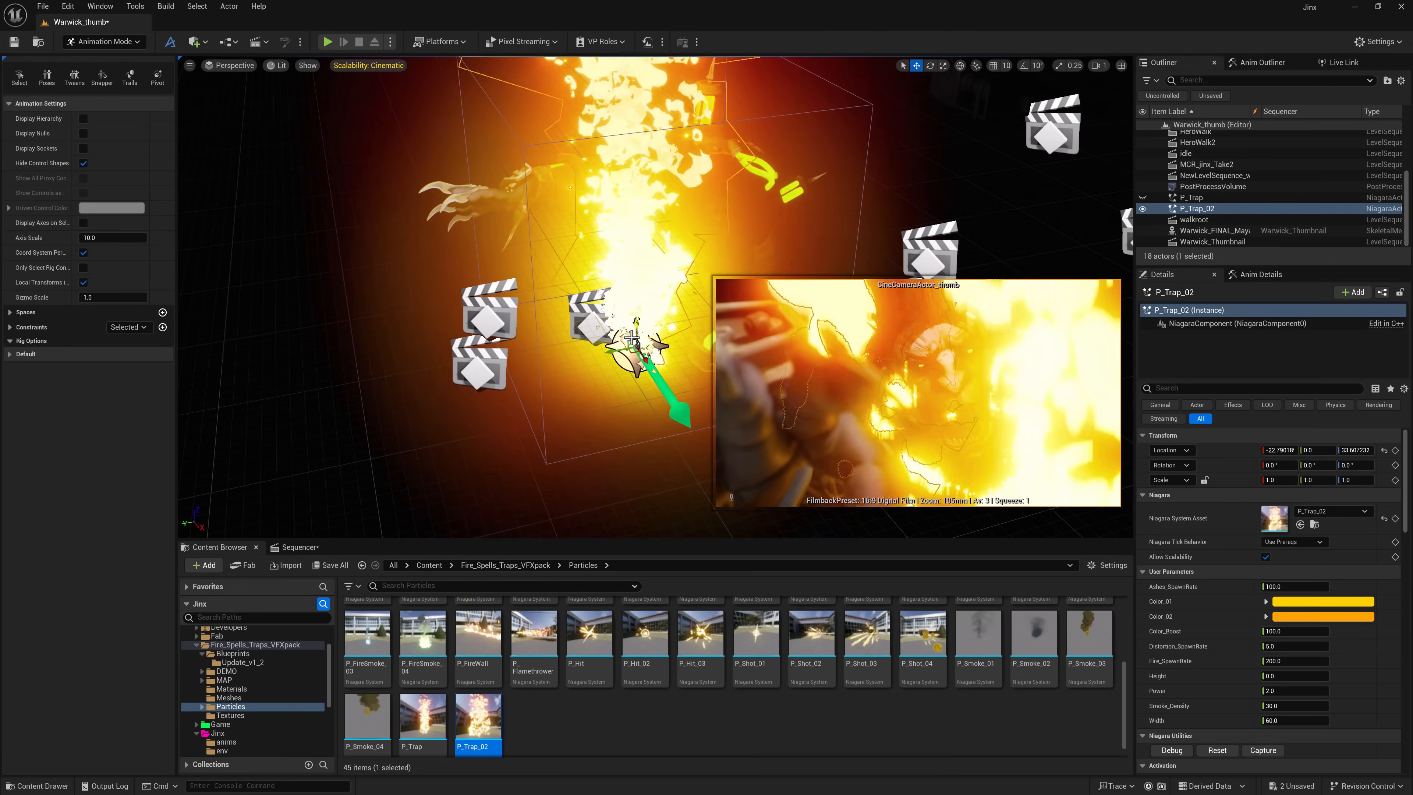
pyautogui.press('Escape')
pyautogui.press('Delete')
# - Show P_Trap again and place the P_FireRing_02 effect around Warwick
pyautogui.click(1191, 208)
pyautogui.scroll(3, 820, 715)
pyautogui.click(1142, 209)
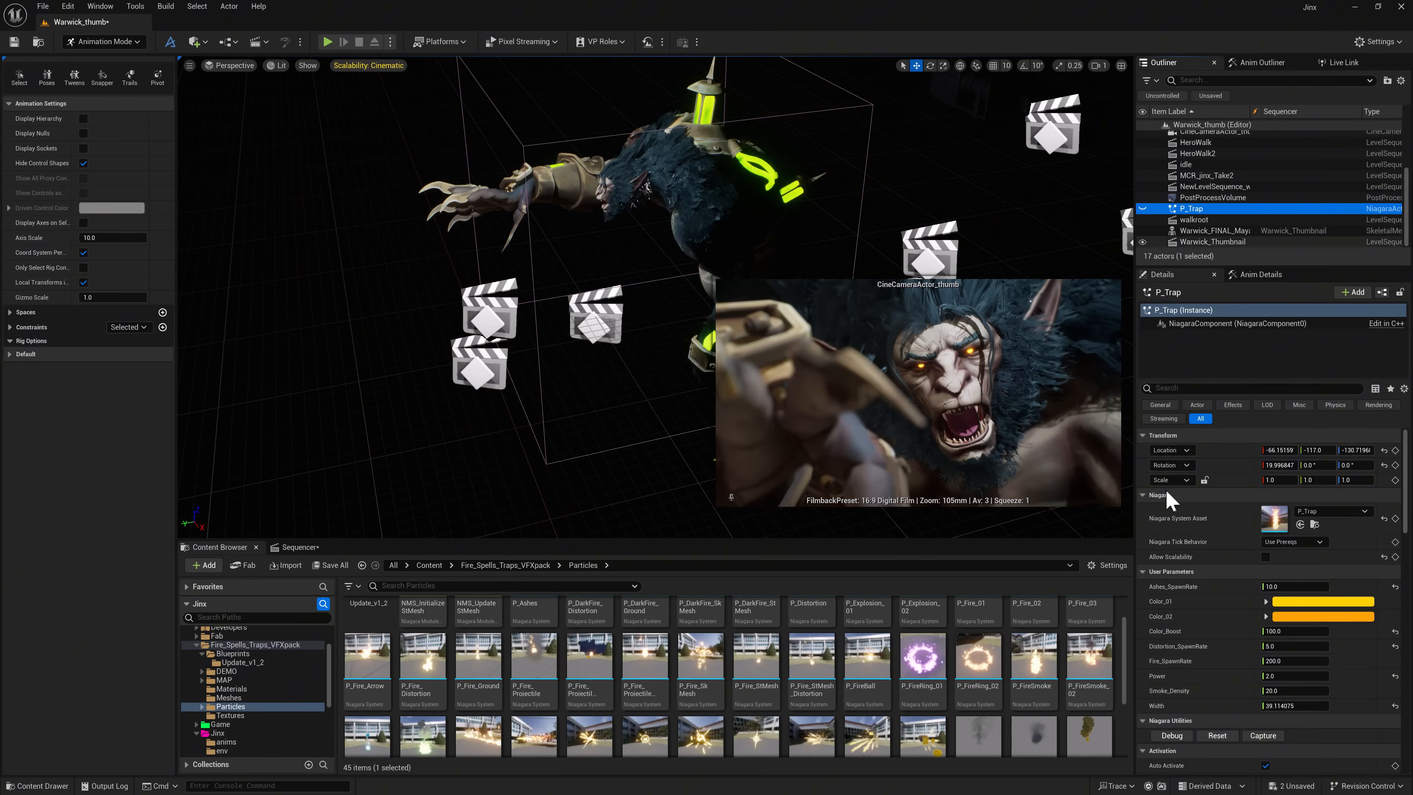
pyautogui.moveTo(979, 658); pyautogui.dragTo(629, 406)
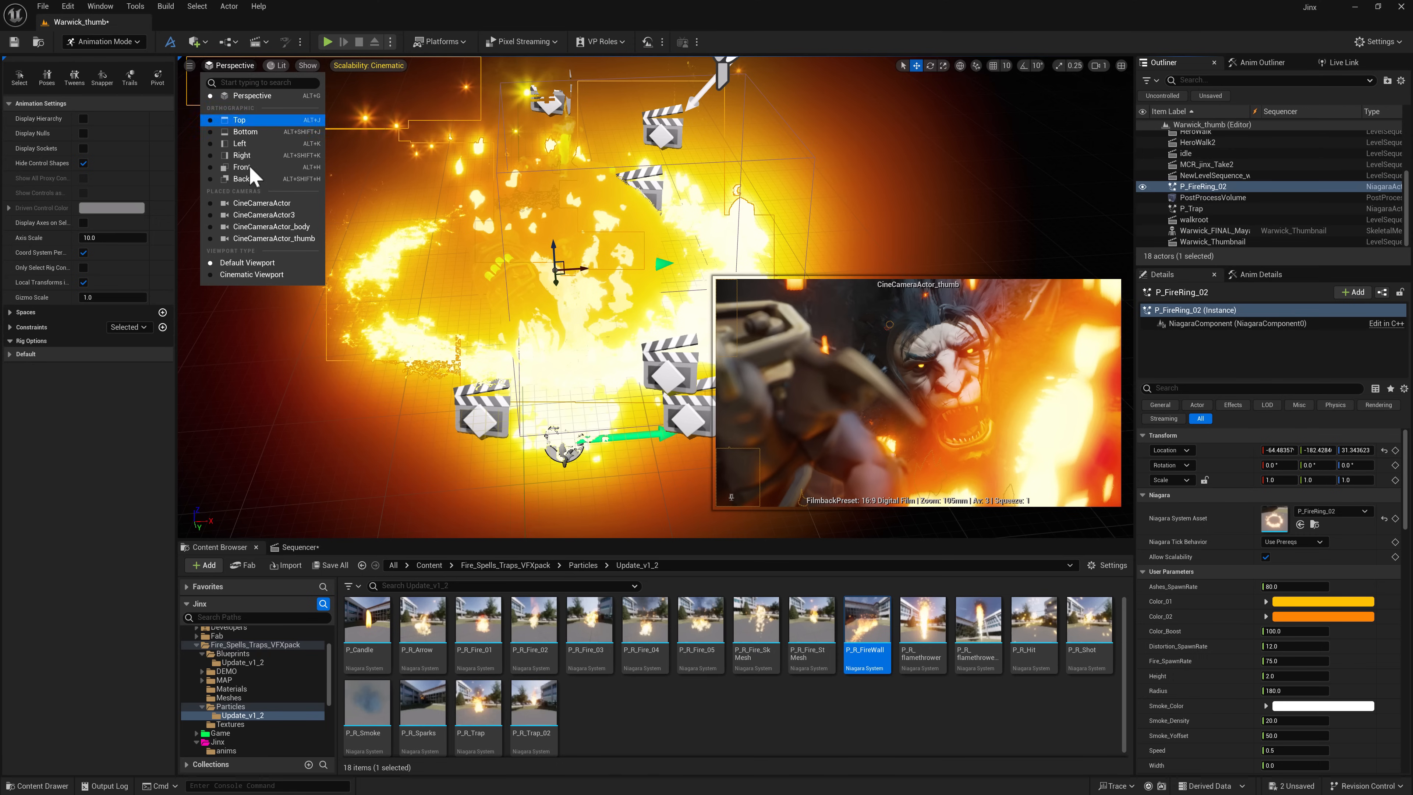
# - Pilot the viewport through CineCameraActor_thumb and select the P_Trap effect
pyautogui.click(290, 242)
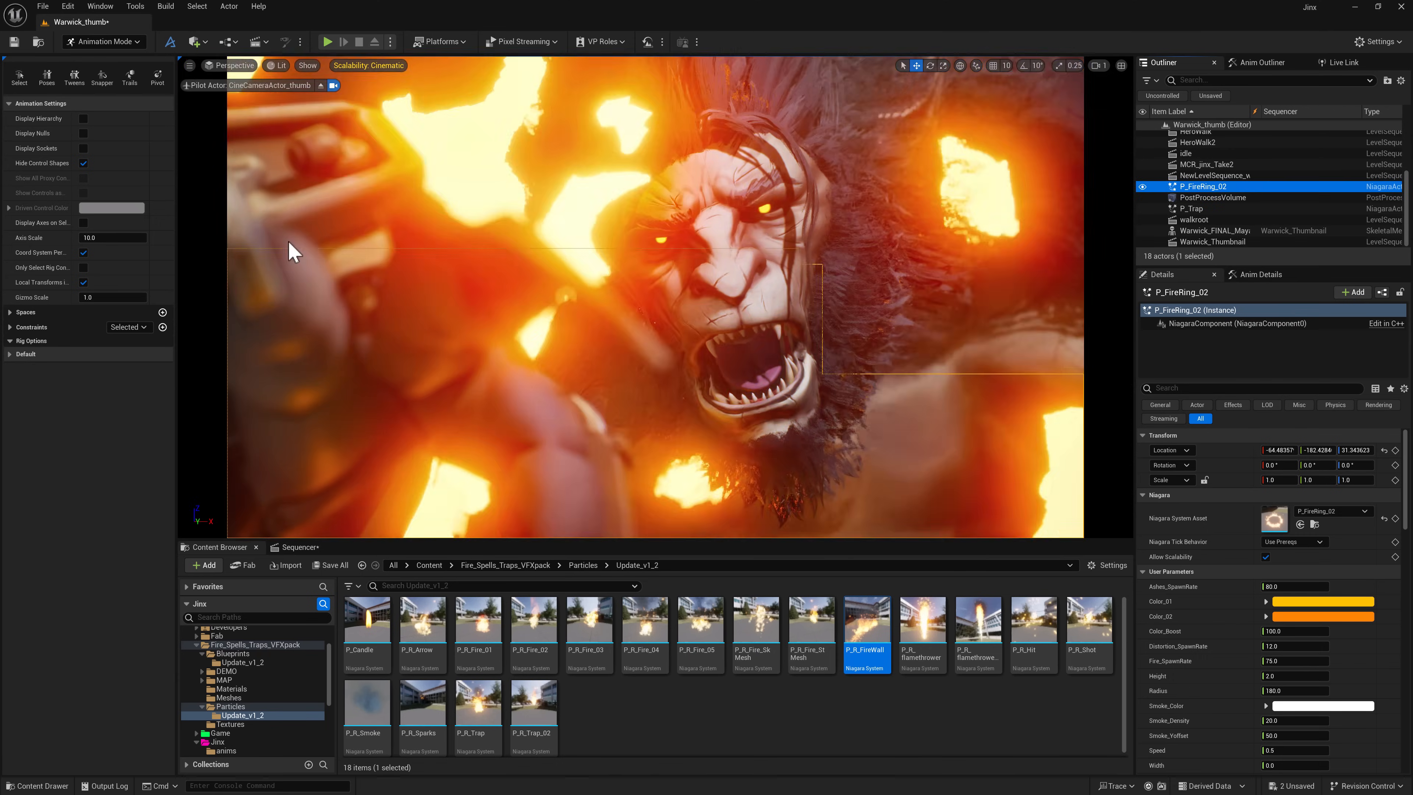
pyautogui.middleClick(807, 320)
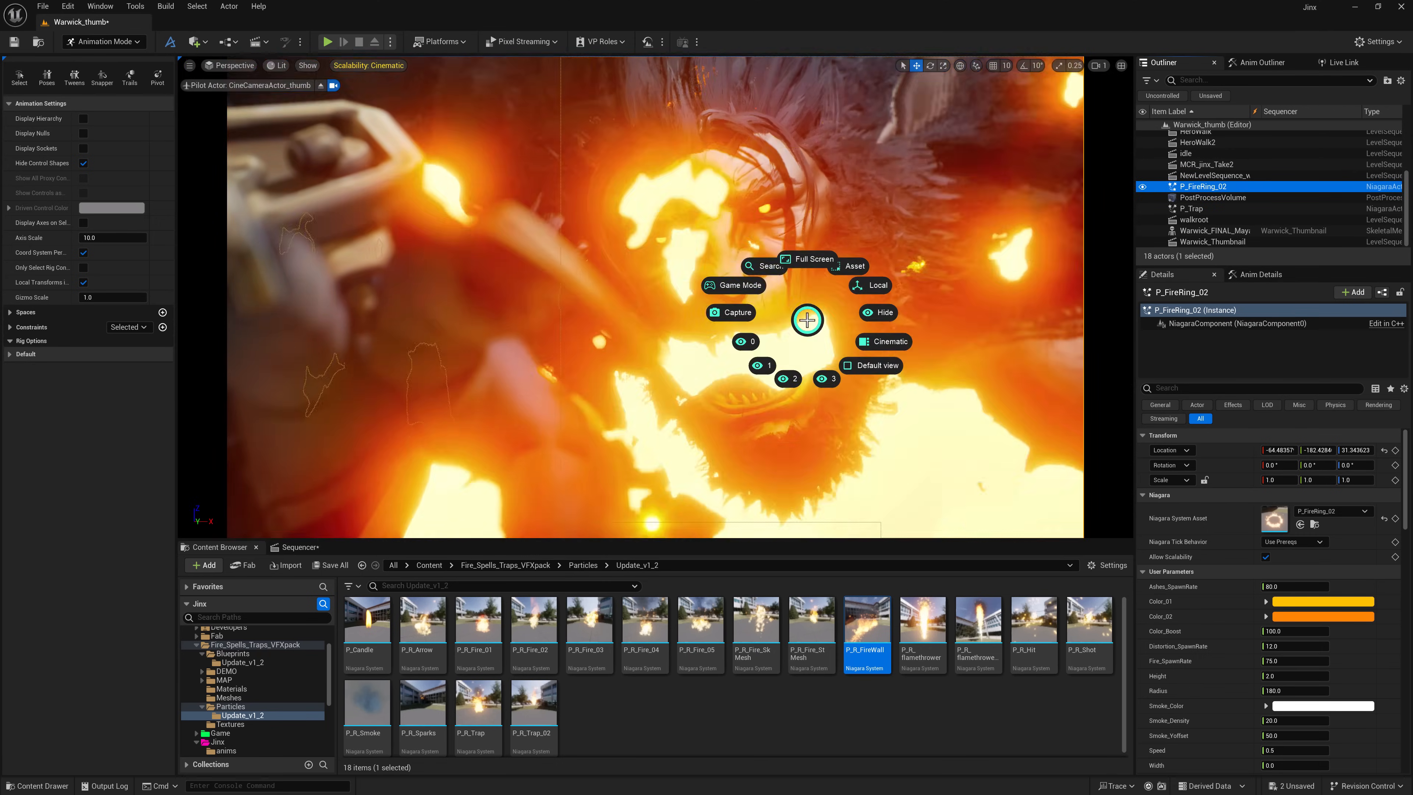
pyautogui.click(758, 311)
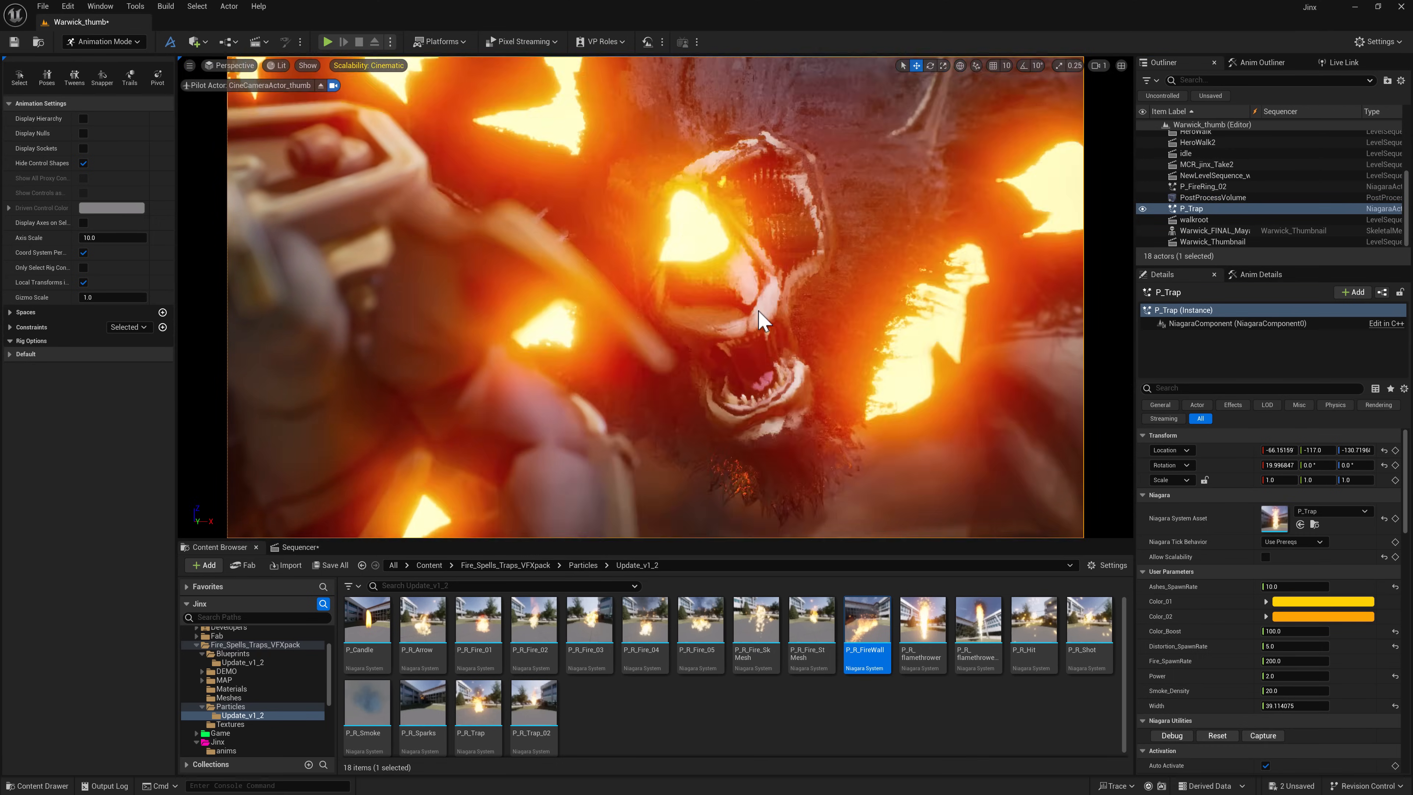
# - Open the High Resolution Screenshot tool, set the size multiplier to 2, and move its window off Warwick's face
pyautogui.click(232, 65)
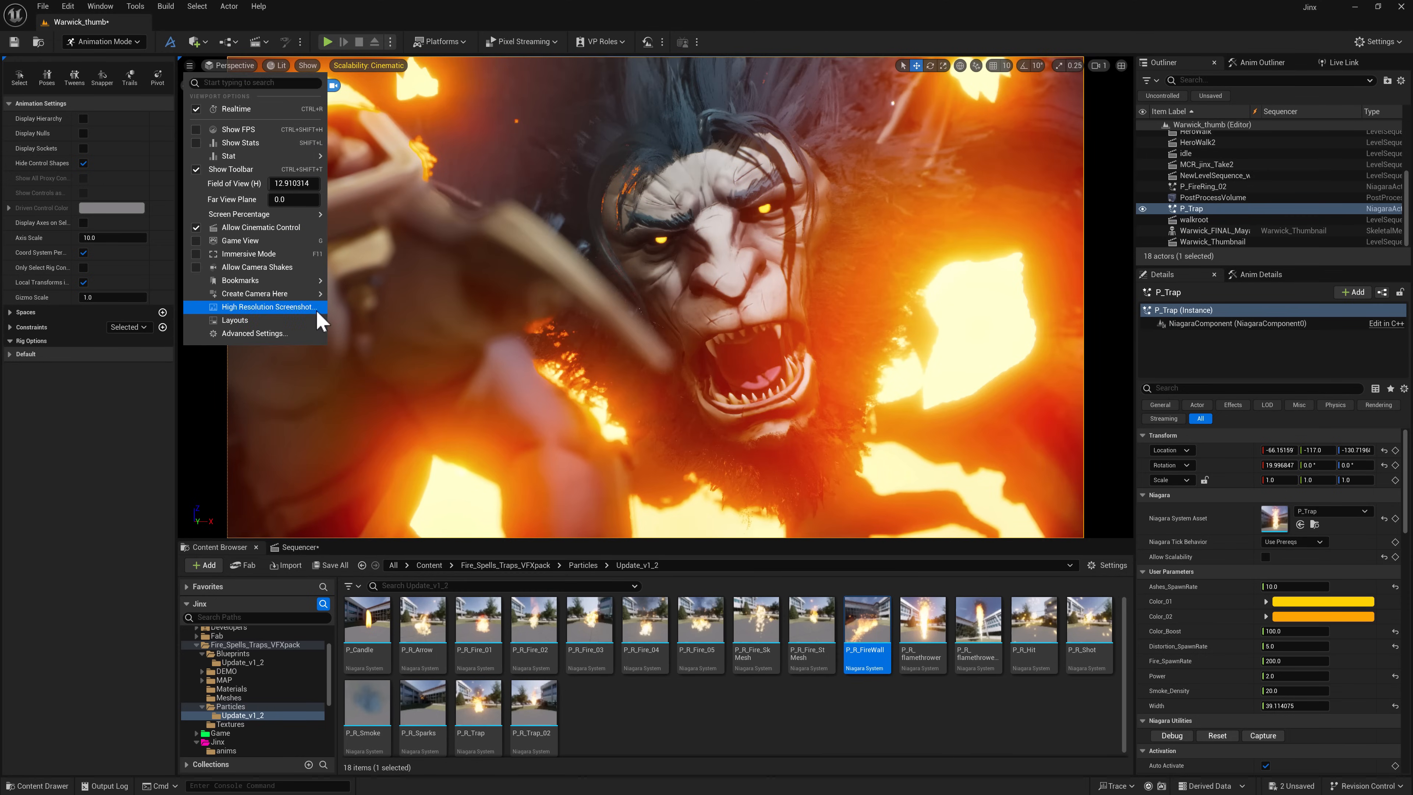
pyautogui.click(301, 308)
pyautogui.click(760, 354)
pyautogui.write('2')
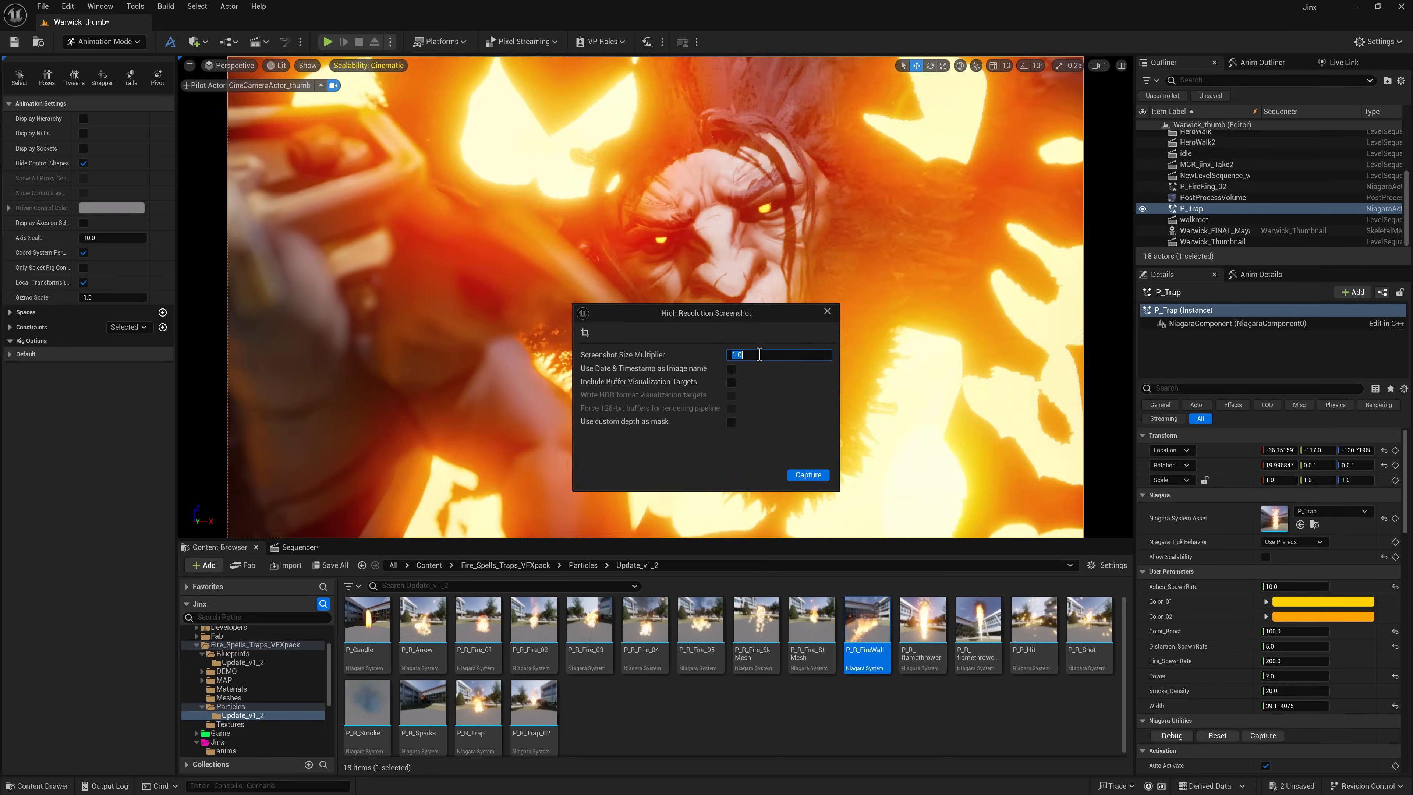
pyautogui.press('Return')
pyautogui.moveTo(763, 321); pyautogui.dragTo(414, 187)
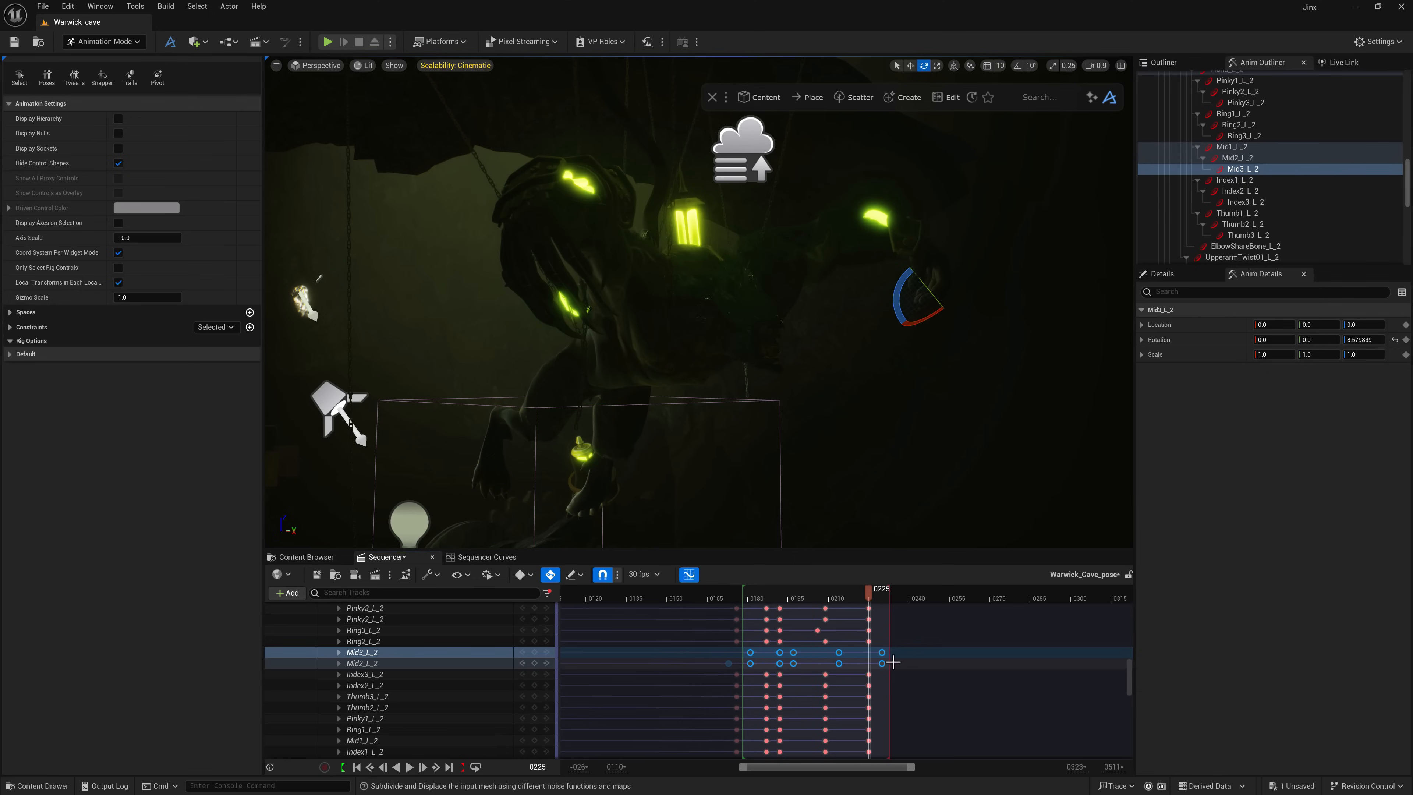
pyautogui.click(391, 675)
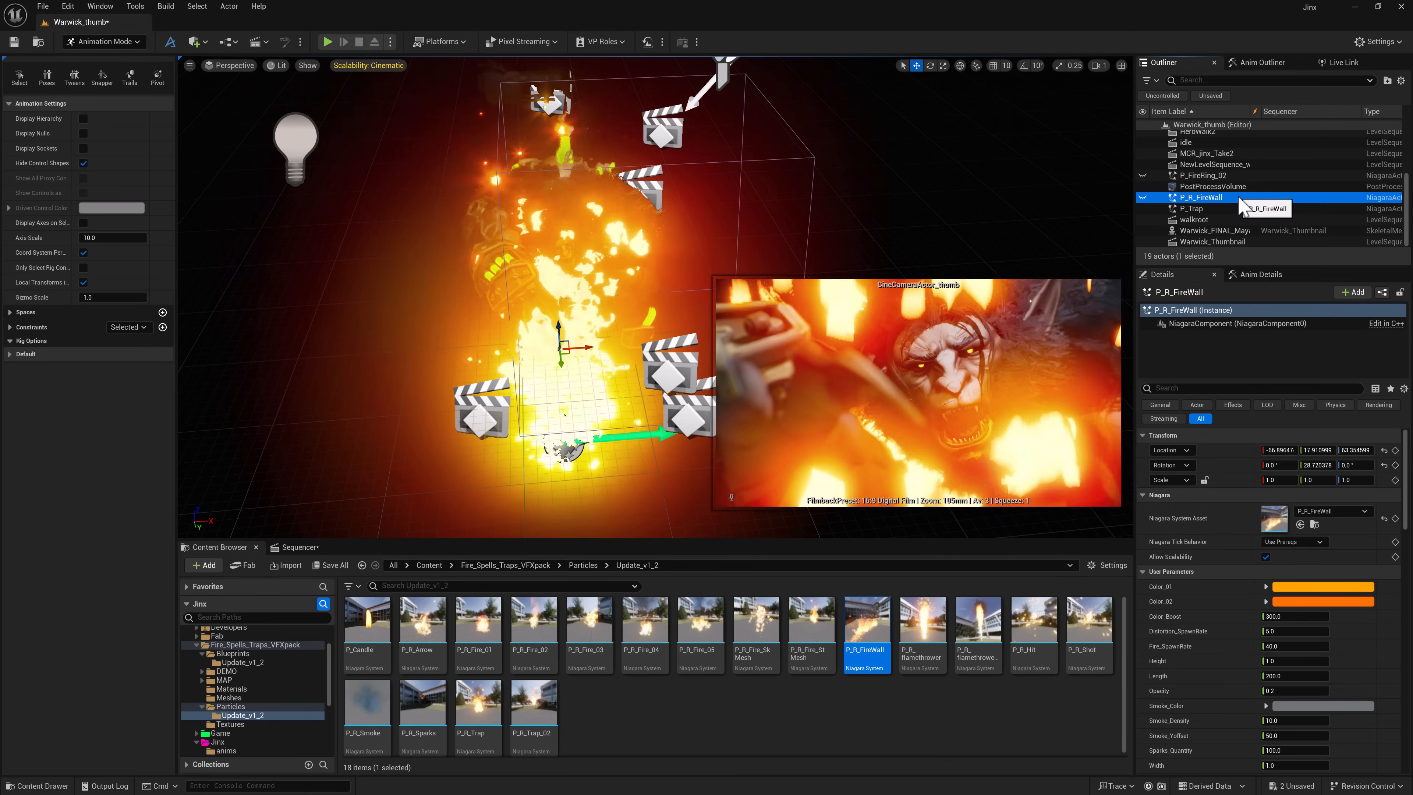
# - Delete the P_R_FireWall effect and show P_FireRing_02 again
pyautogui.press('Delete')
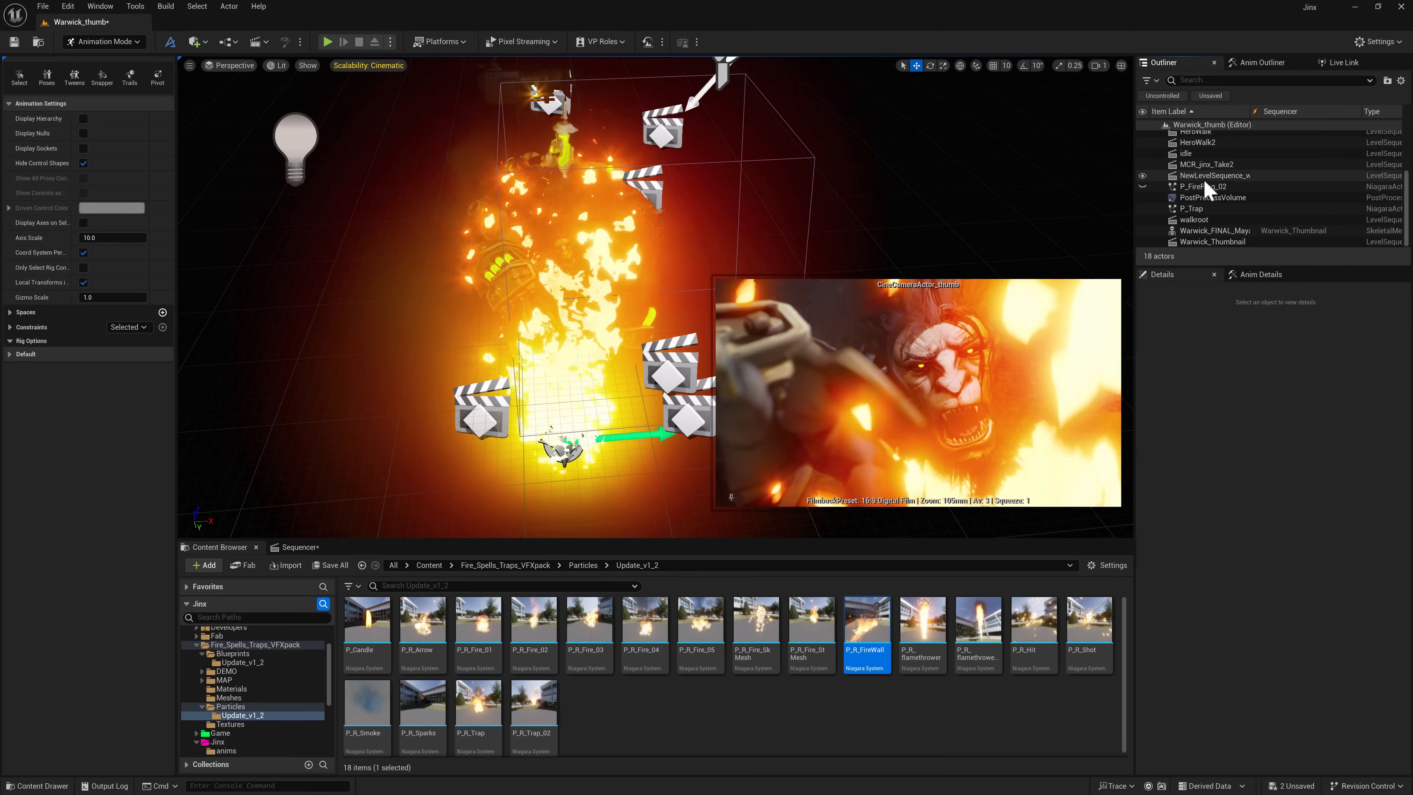
pyautogui.click(1205, 186)
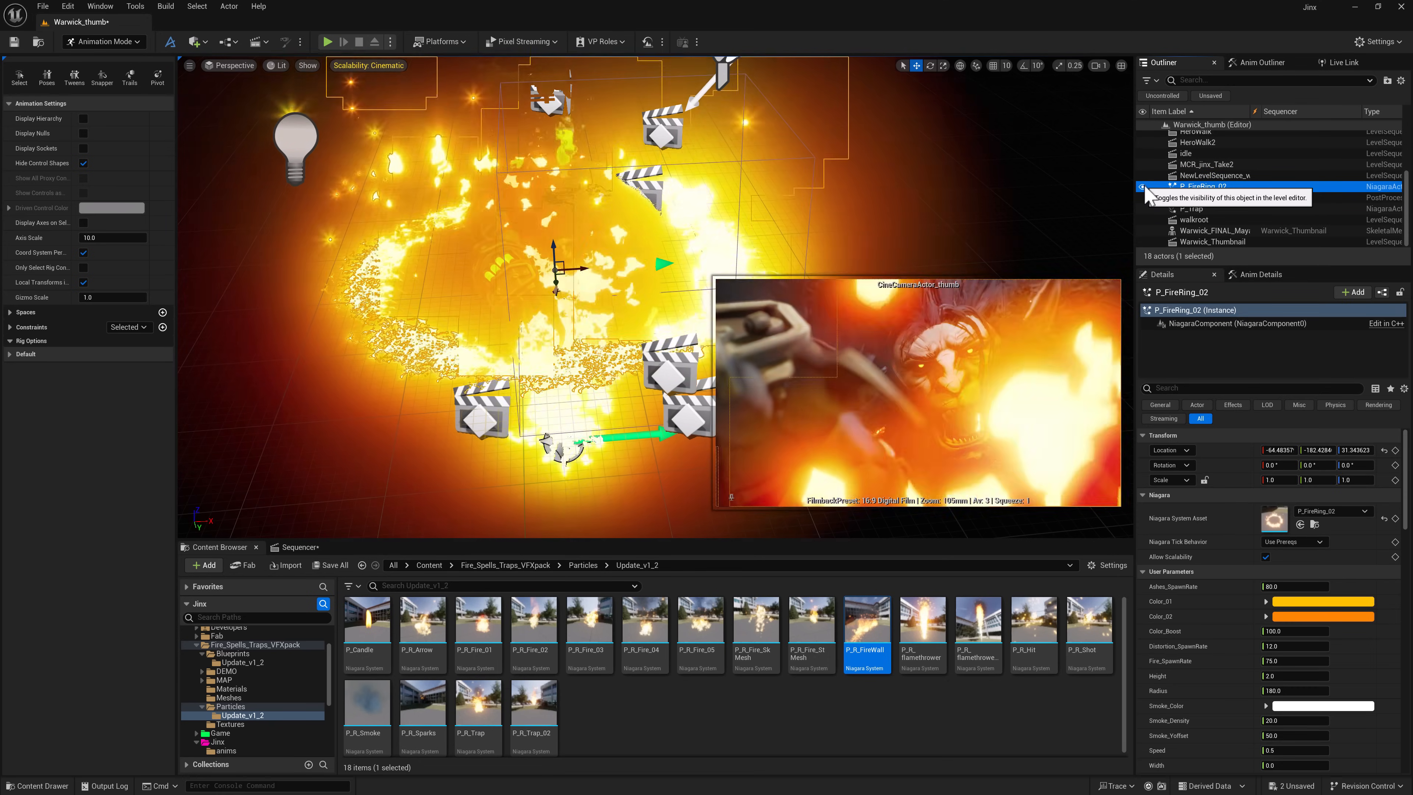